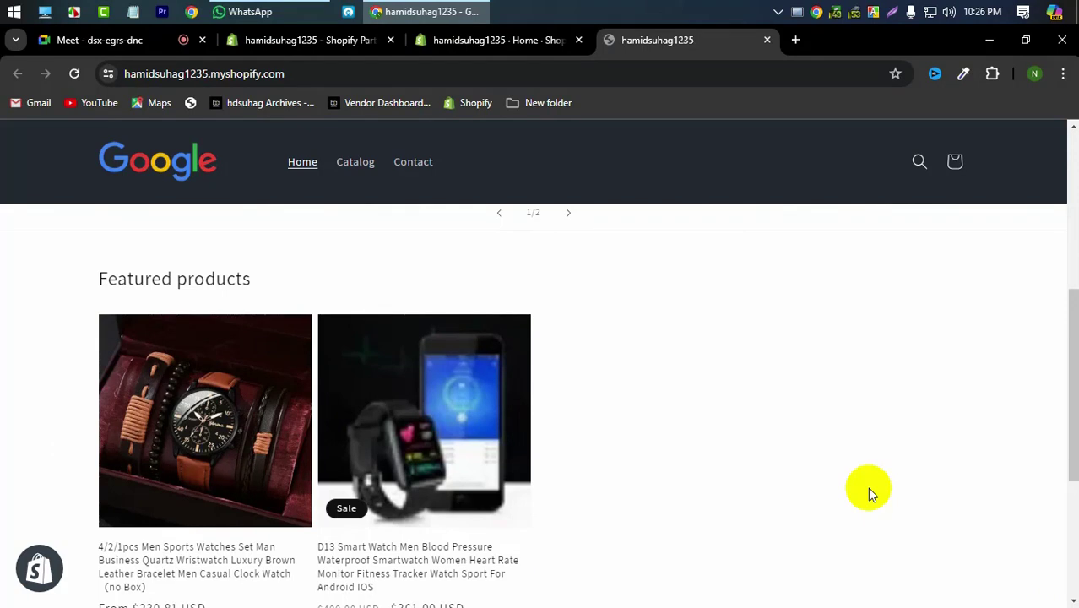
Look over the storefront home page, from the banner to the featured products and the footer.
{"action": "scroll", "coordinate": [33, 456], "scroll_direction": "down", "scroll_amount": 3}
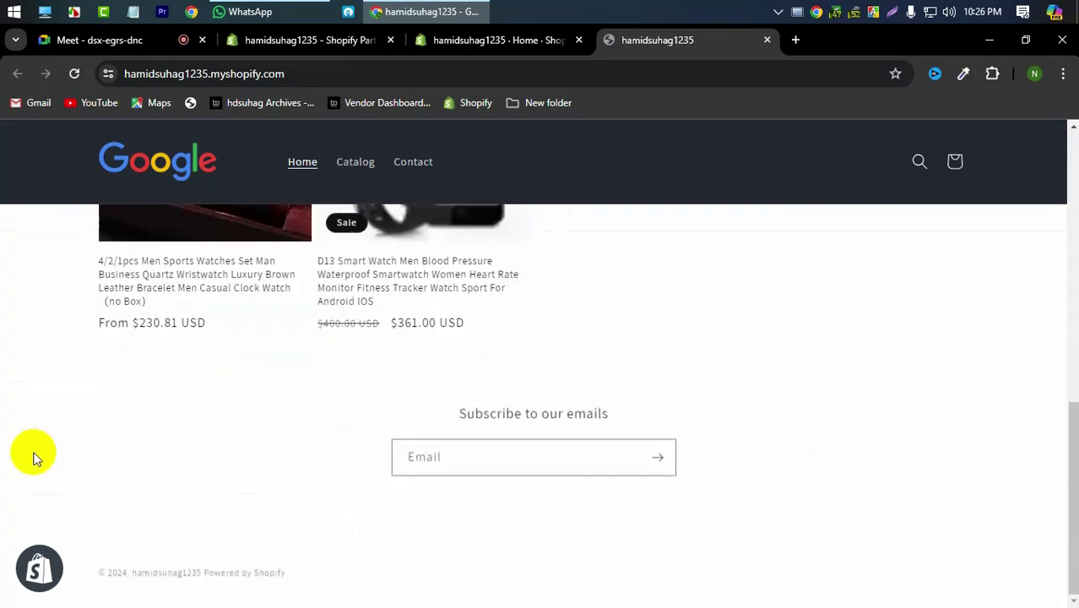
{"action": "scroll", "coordinate": [34, 456], "scroll_direction": "up", "scroll_amount": 10}
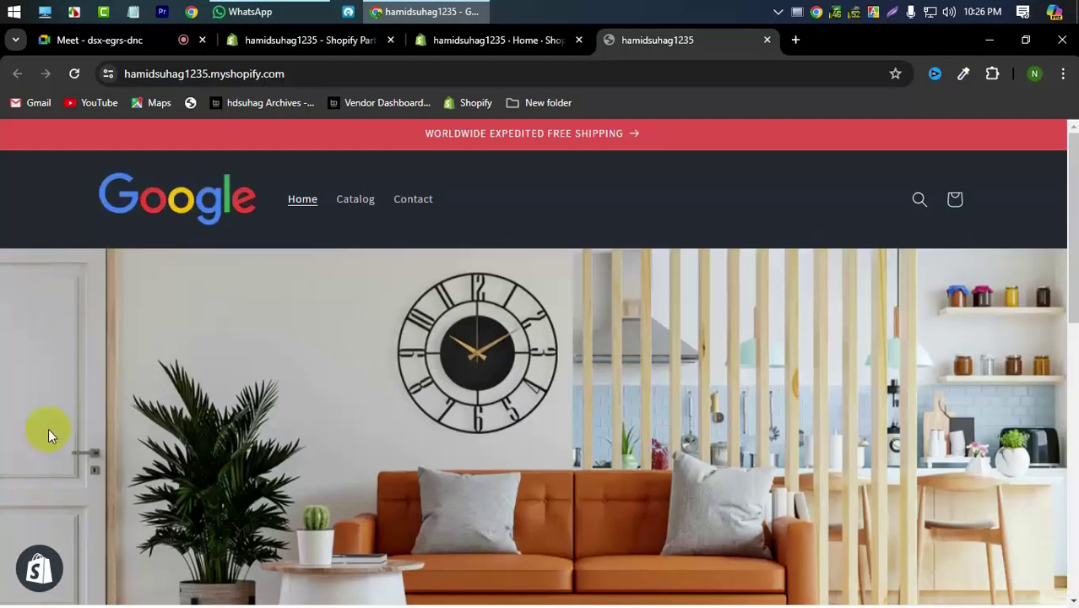
{"action": "left_click", "coordinate": [482, 40]}
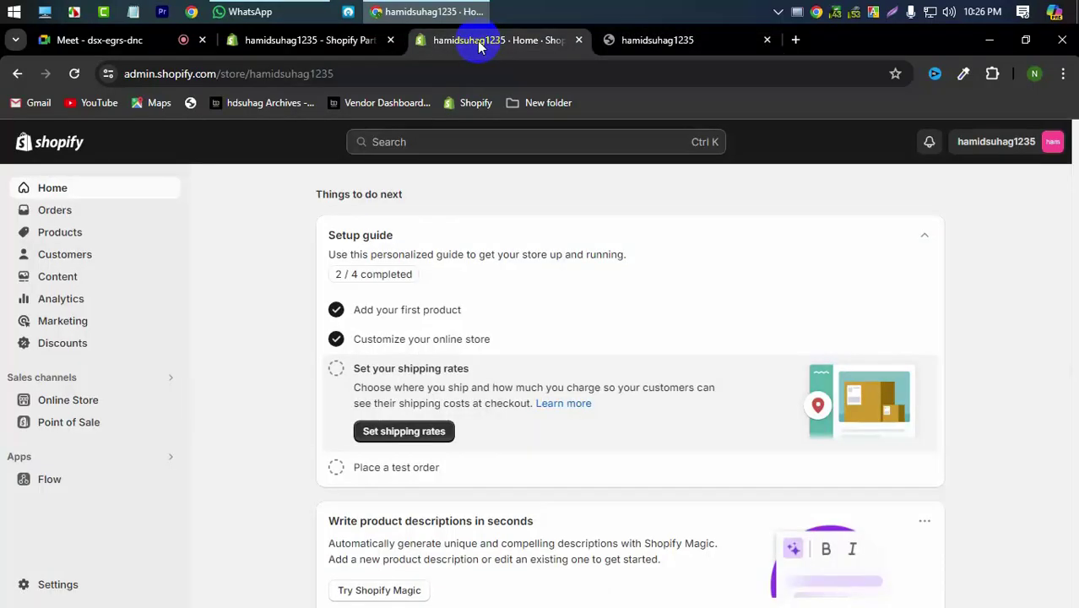
{"action": "left_click", "coordinate": [698, 49]}
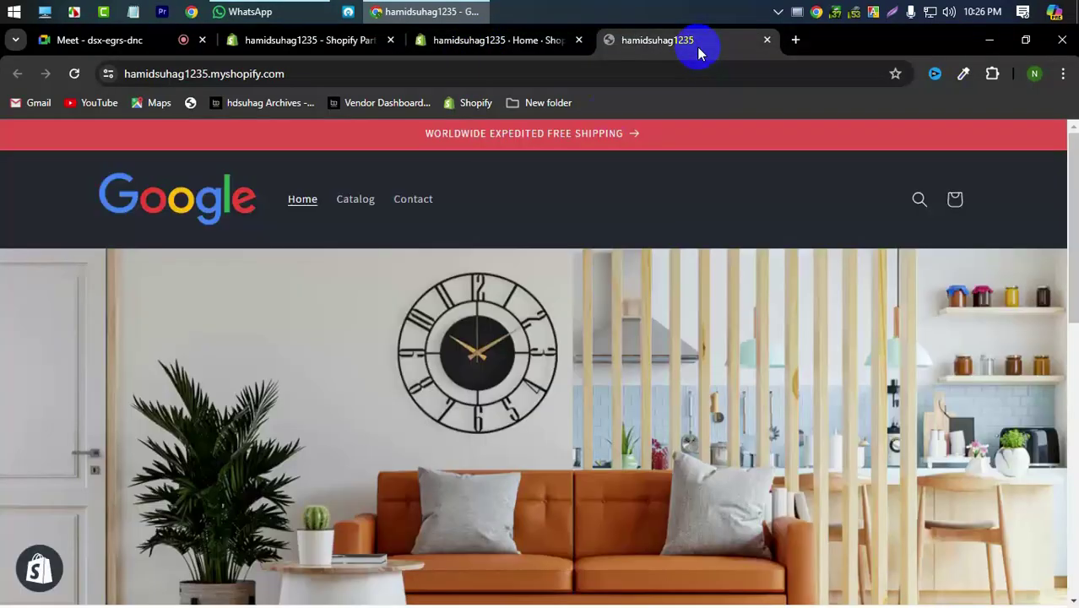
{"action": "scroll", "coordinate": [334, 263], "scroll_direction": "down", "scroll_amount": 5}
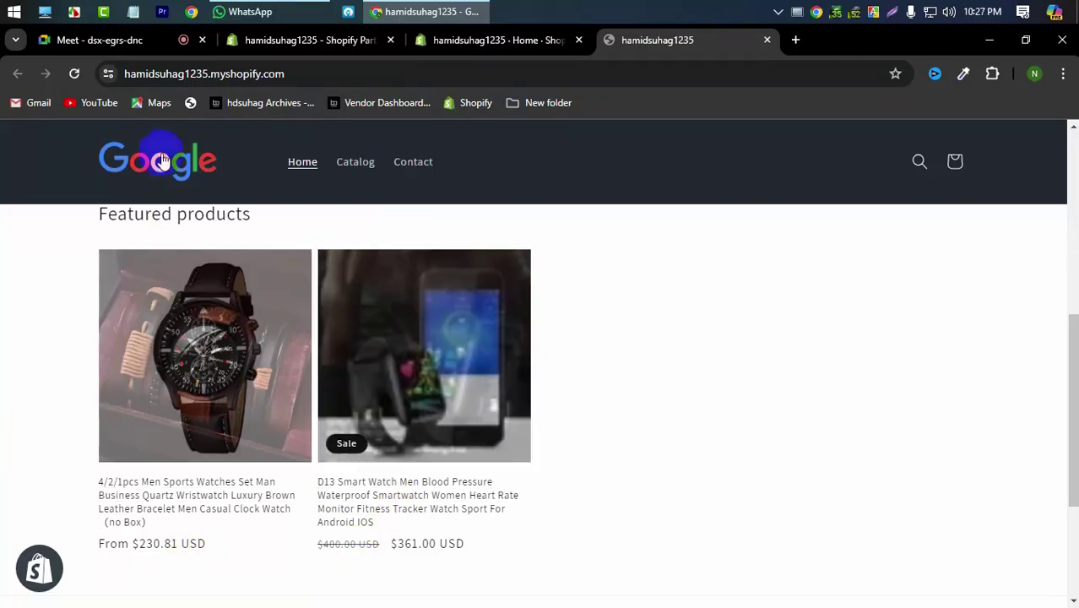
Open the Products list in the Shopify admin, view the CSV product import dialog and dismiss it.
{"action": "left_click", "coordinate": [524, 40]}
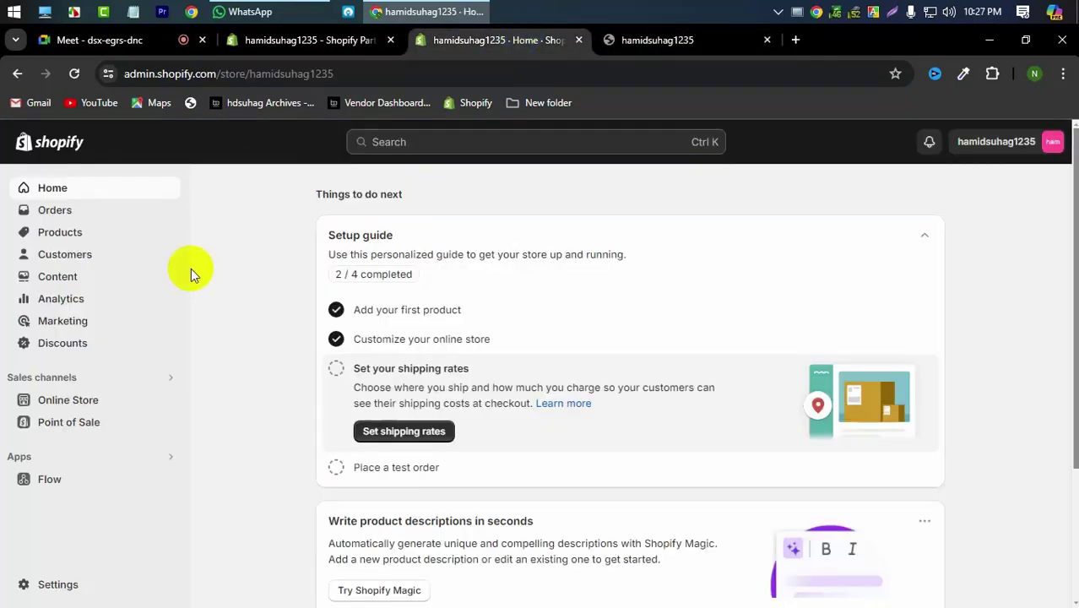
{"action": "left_click", "coordinate": [59, 231]}
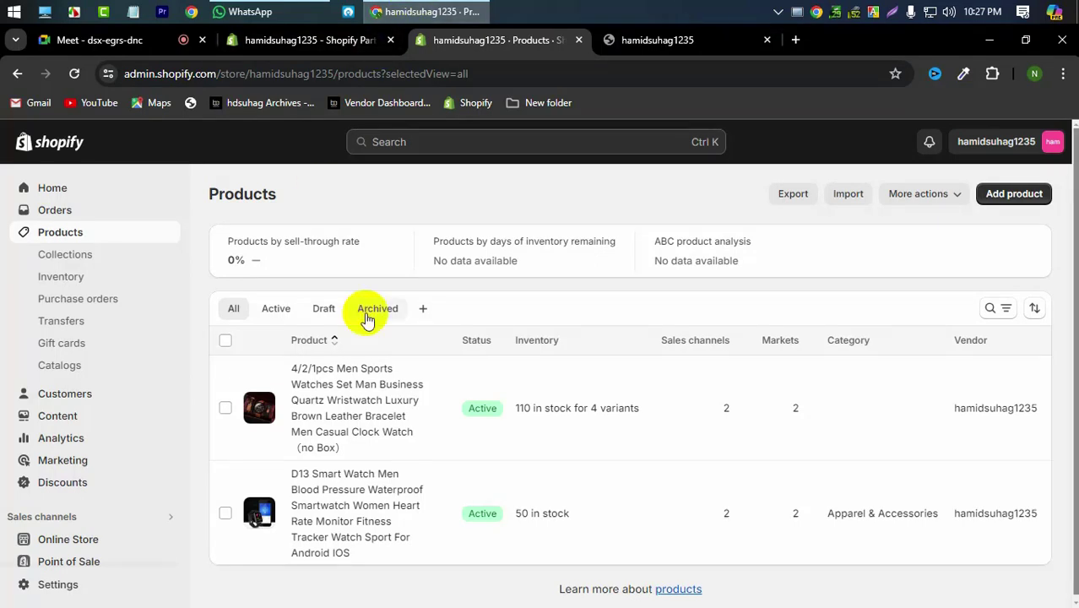
{"action": "left_click", "coordinate": [847, 196]}
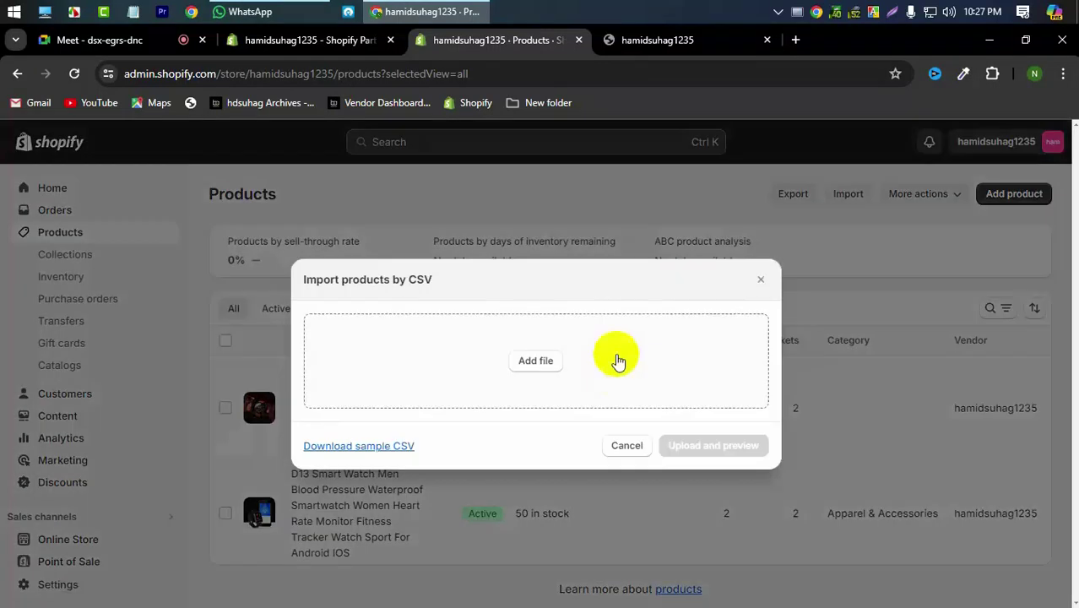
{"action": "left_click", "coordinate": [622, 195]}
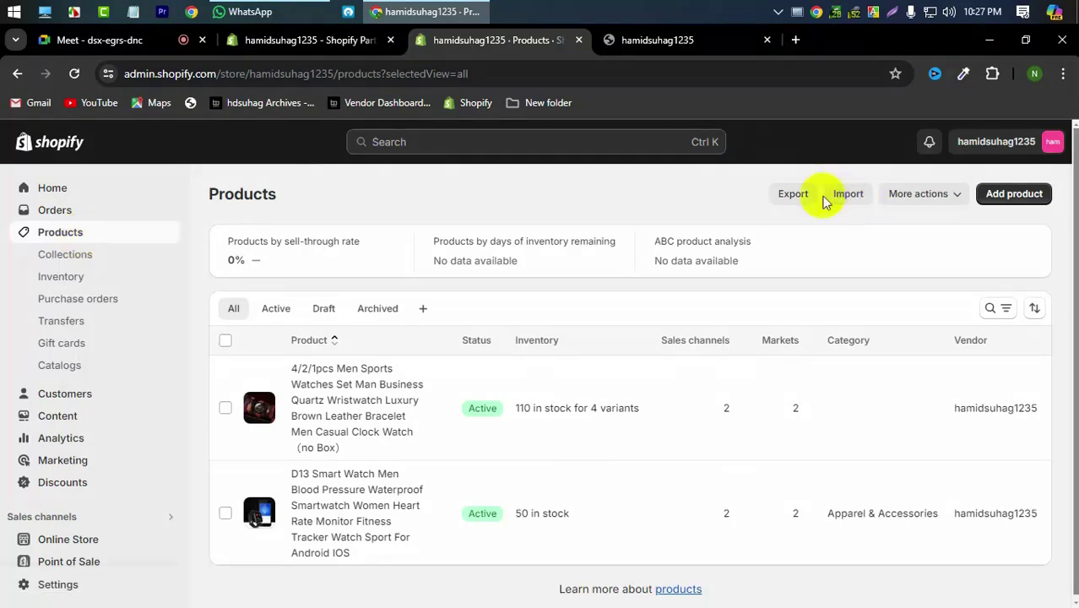
Switch to the Google Meet call and share the entire screen with the participants.
{"action": "left_click", "coordinate": [139, 40]}
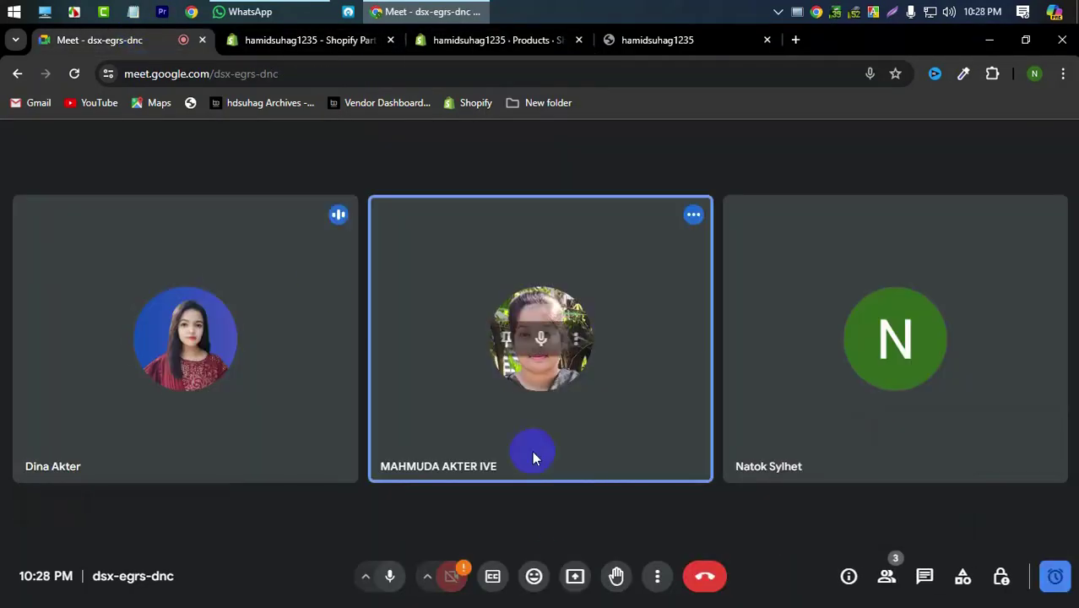
{"action": "left_click", "coordinate": [563, 580]}
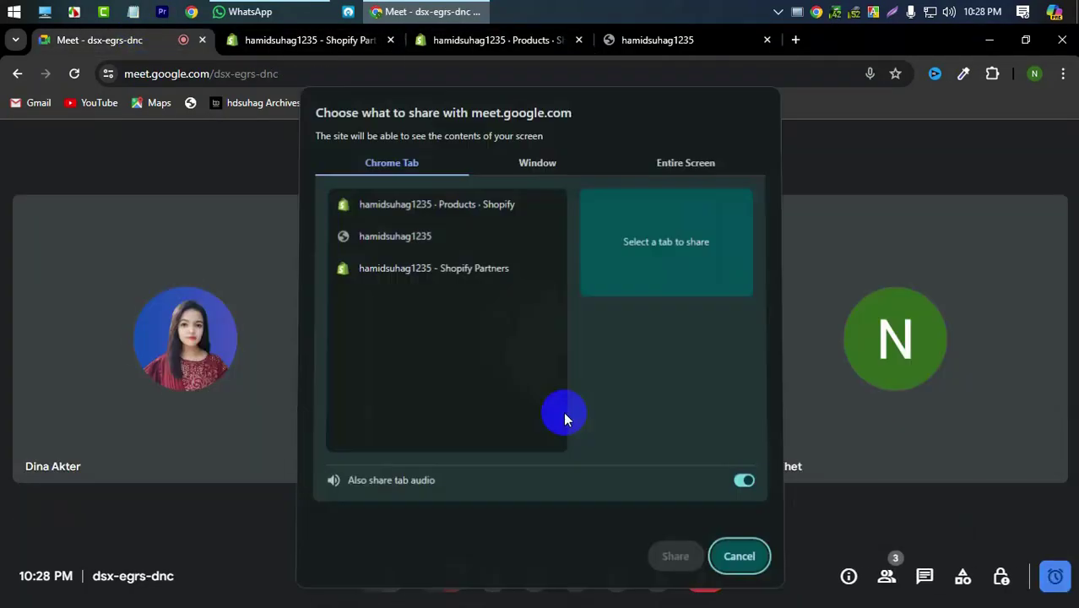
{"action": "left_click", "coordinate": [656, 166]}
{"action": "left_click", "coordinate": [489, 260]}
{"action": "left_click", "coordinate": [673, 551]}
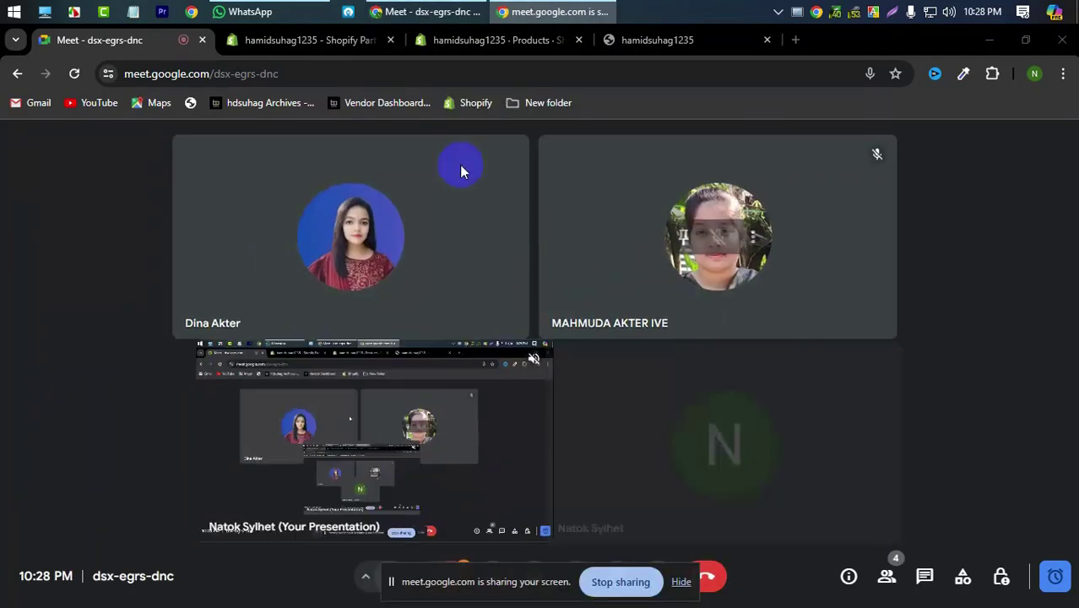
Return to the Shopify admin's Products list, closing the Shopify Partners page and hiding the screen-sharing notice.
{"action": "left_click", "coordinate": [333, 40]}
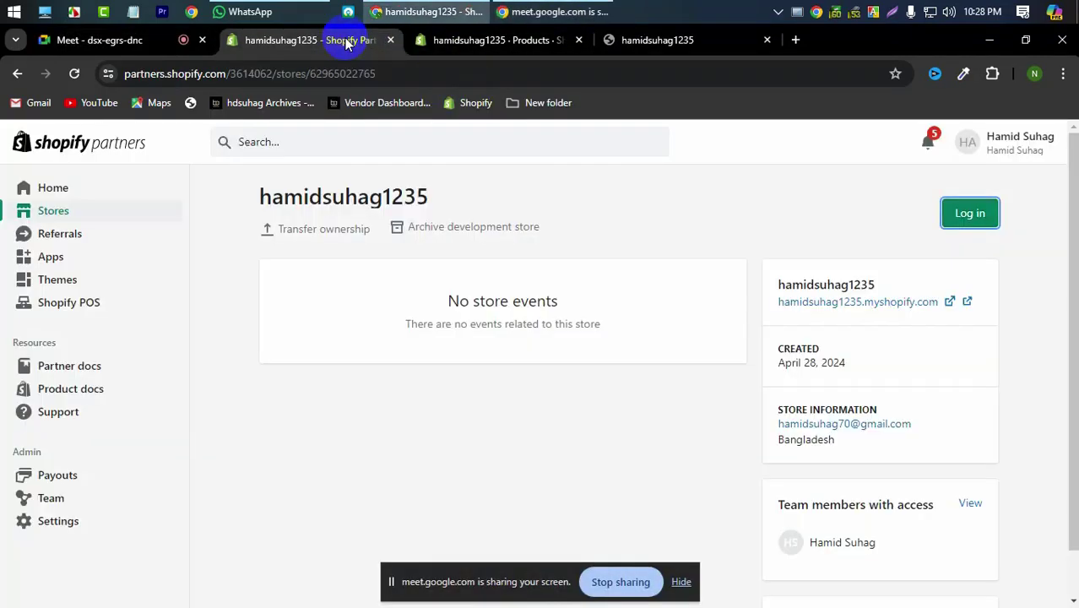
{"action": "left_click", "coordinate": [507, 39]}
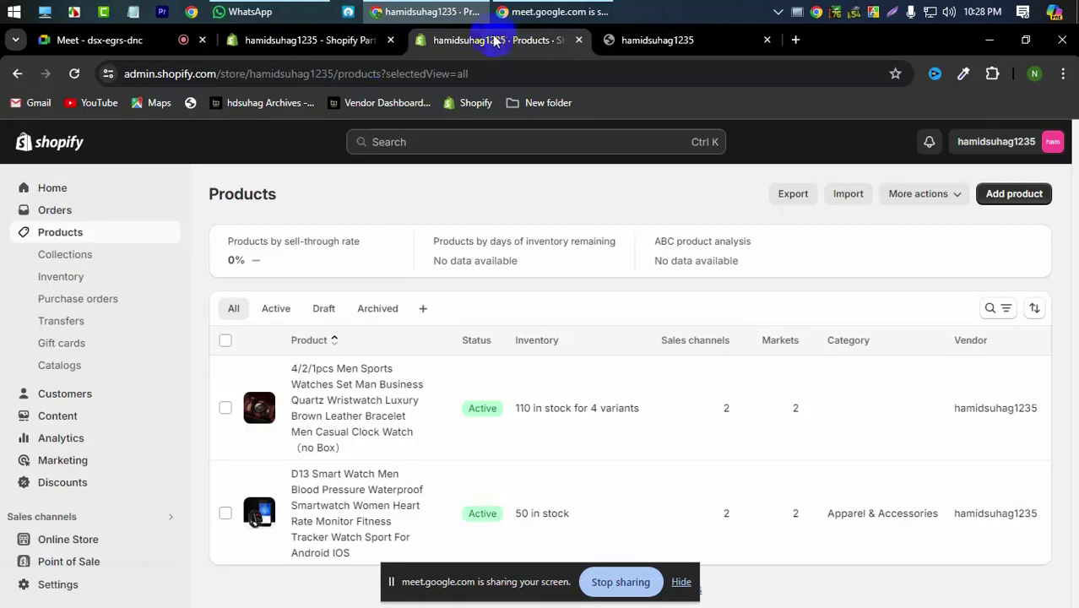
{"action": "left_click", "coordinate": [390, 41]}
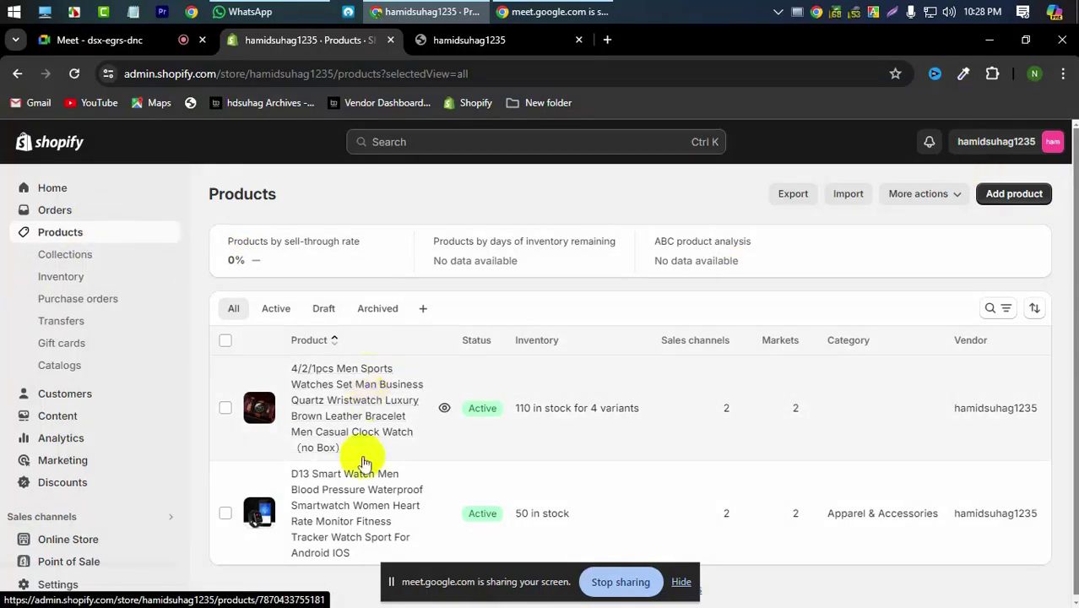
{"action": "scroll", "coordinate": [380, 532], "scroll_direction": "down", "scroll_amount": 1}
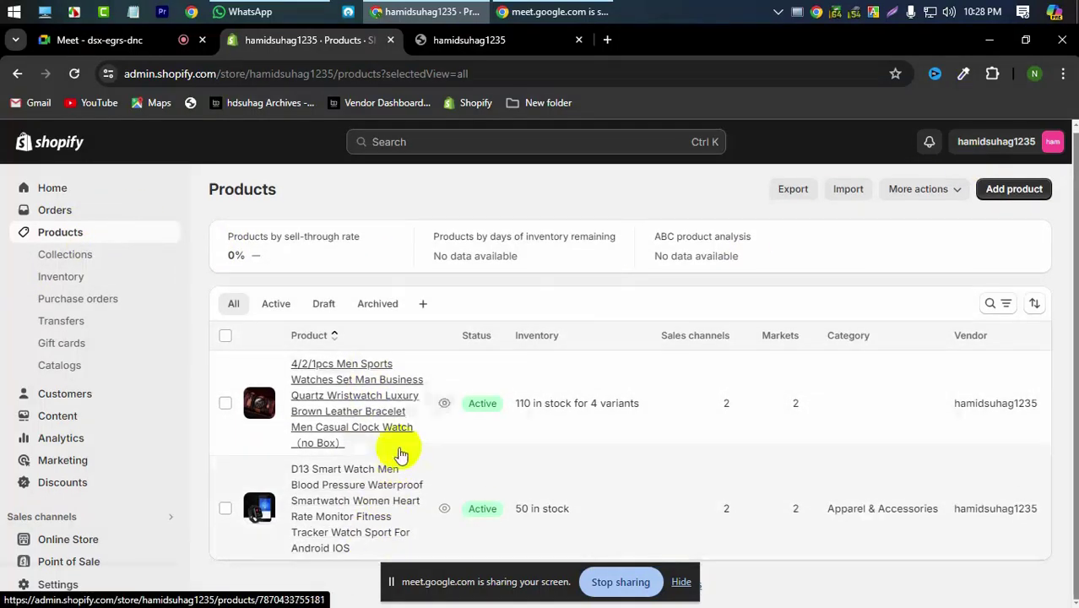
{"action": "left_click", "coordinate": [680, 582]}
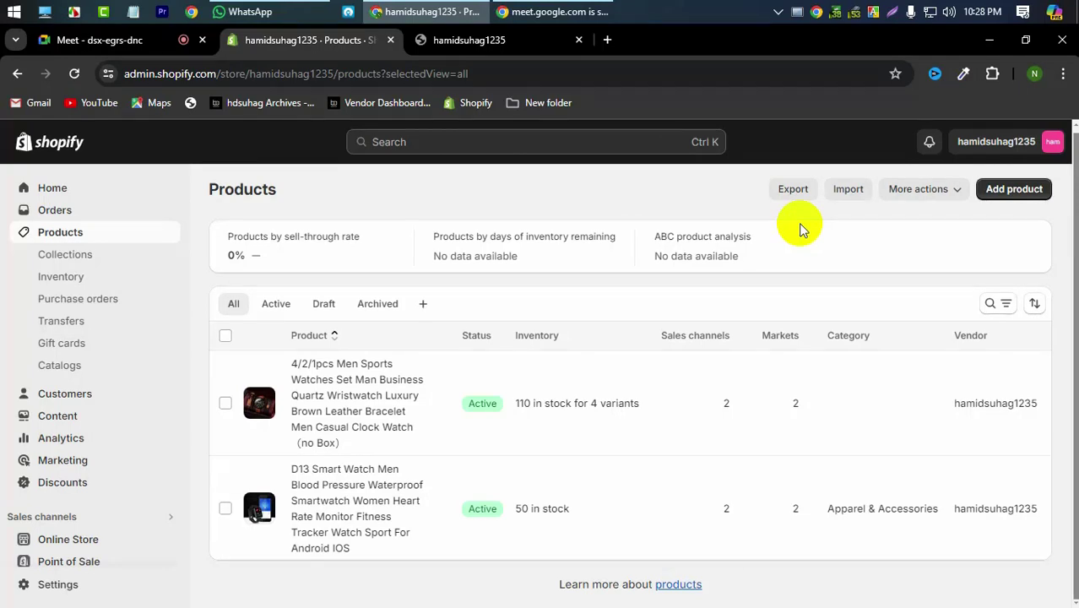
Start a product import by CSV and choose products_export.csv from the Downloads folder as the file.
{"action": "left_click", "coordinate": [848, 189]}
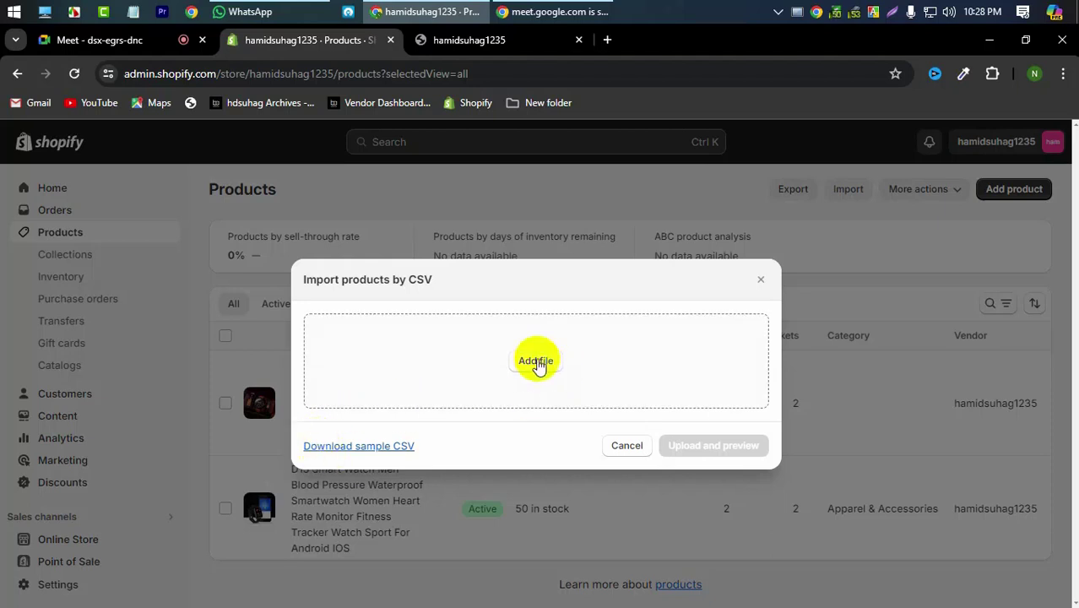
{"action": "left_click", "coordinate": [701, 367]}
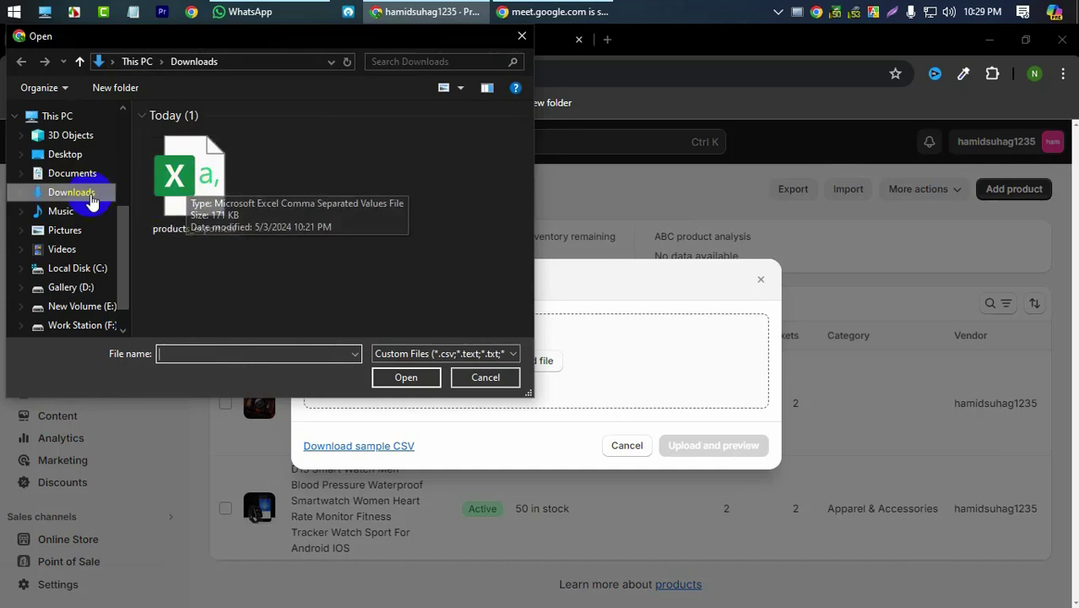
{"action": "left_click", "coordinate": [181, 202]}
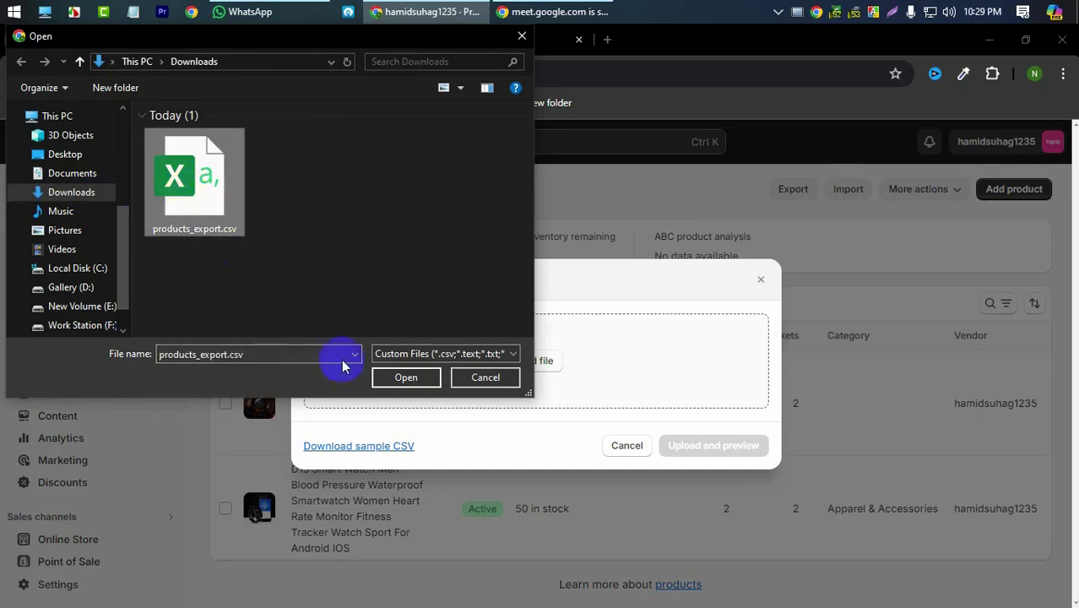
{"action": "left_click", "coordinate": [406, 378]}
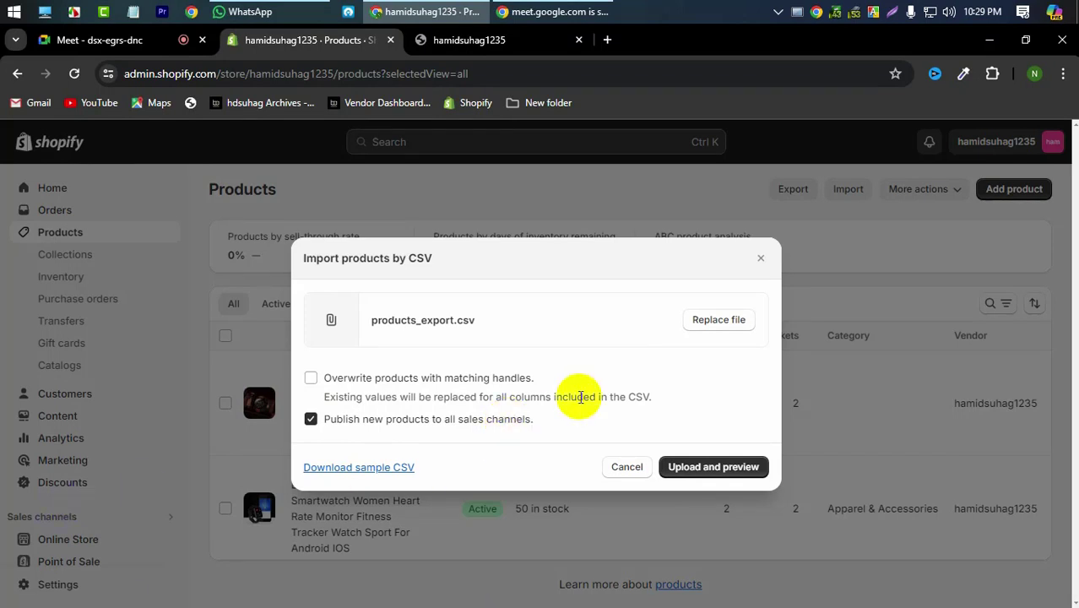
Upload products_export.csv, review the first product's preview, import the products and dismiss the import dialog.
{"action": "left_click", "coordinate": [705, 476]}
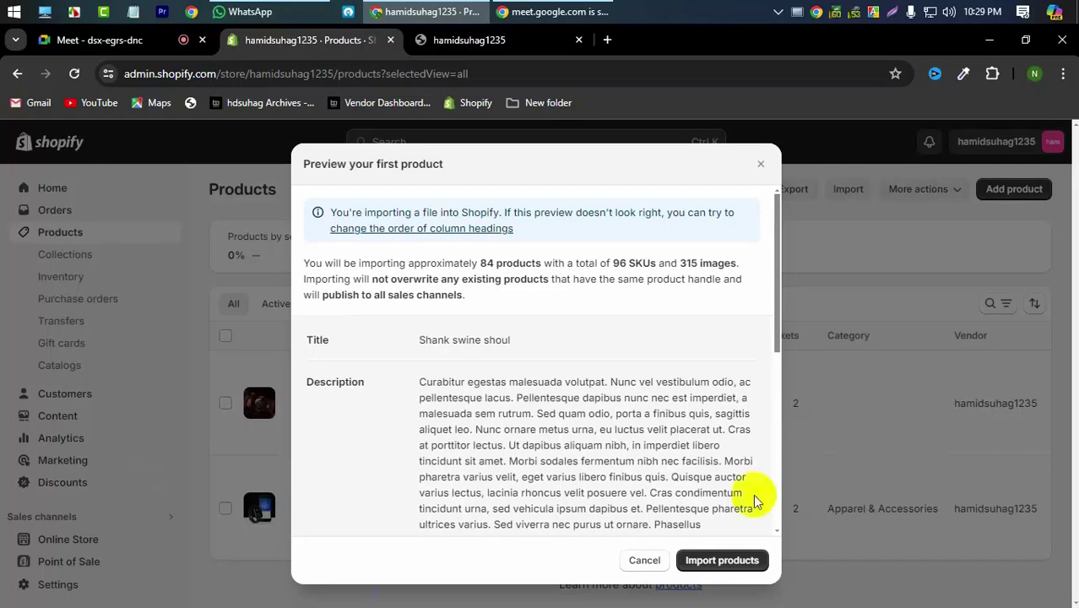
{"action": "scroll", "coordinate": [445, 438], "scroll_direction": "down", "scroll_amount": 5}
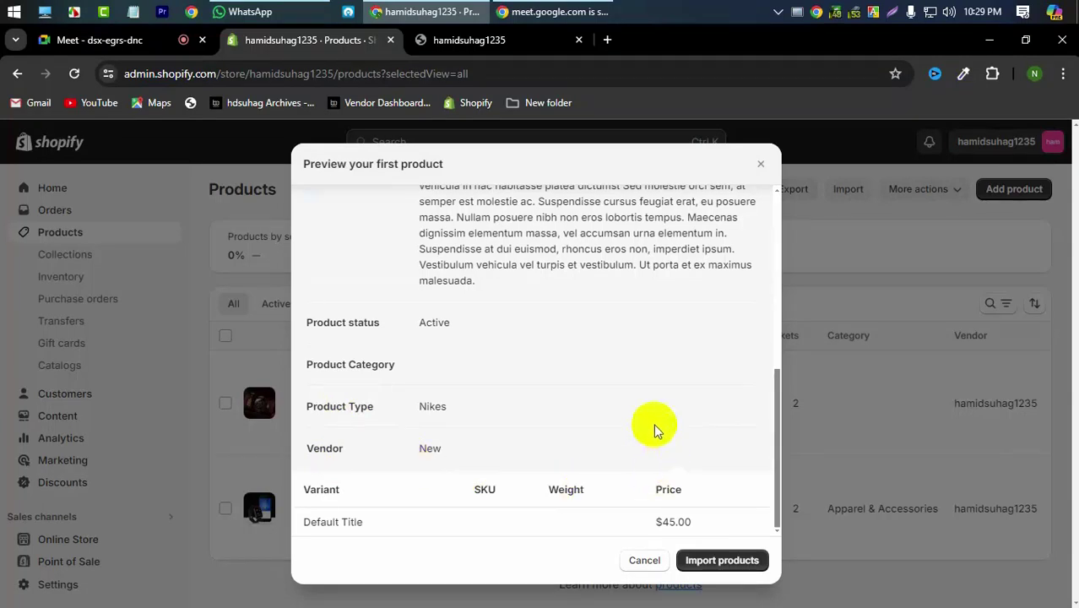
{"action": "scroll", "coordinate": [650, 426], "scroll_direction": "up", "scroll_amount": 10}
{"action": "scroll", "coordinate": [650, 418], "scroll_direction": "down", "scroll_amount": 10}
{"action": "left_click", "coordinate": [713, 561]}
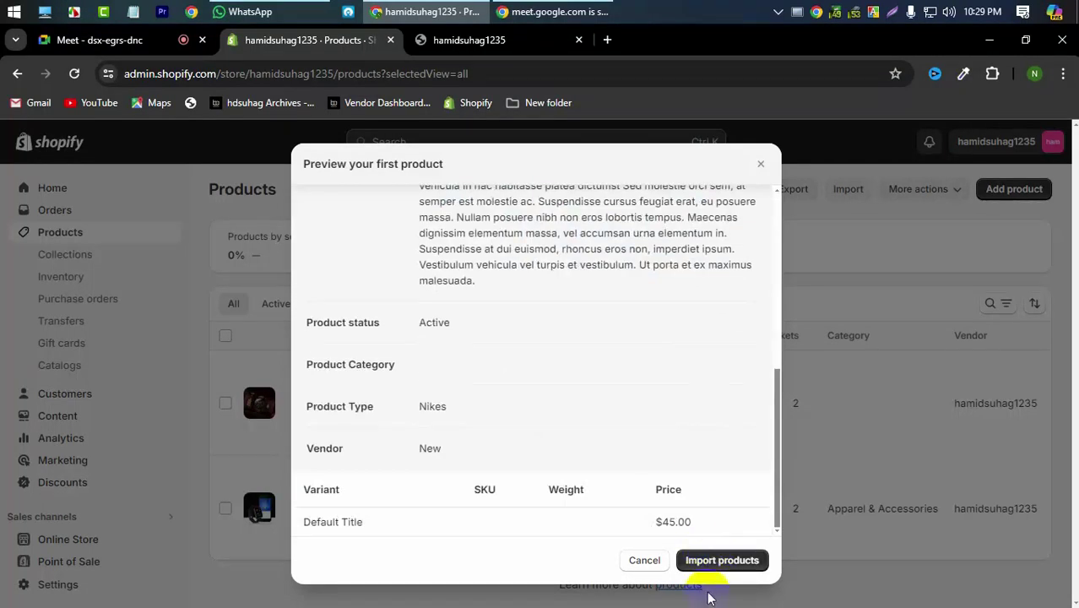
{"action": "left_click", "coordinate": [716, 566]}
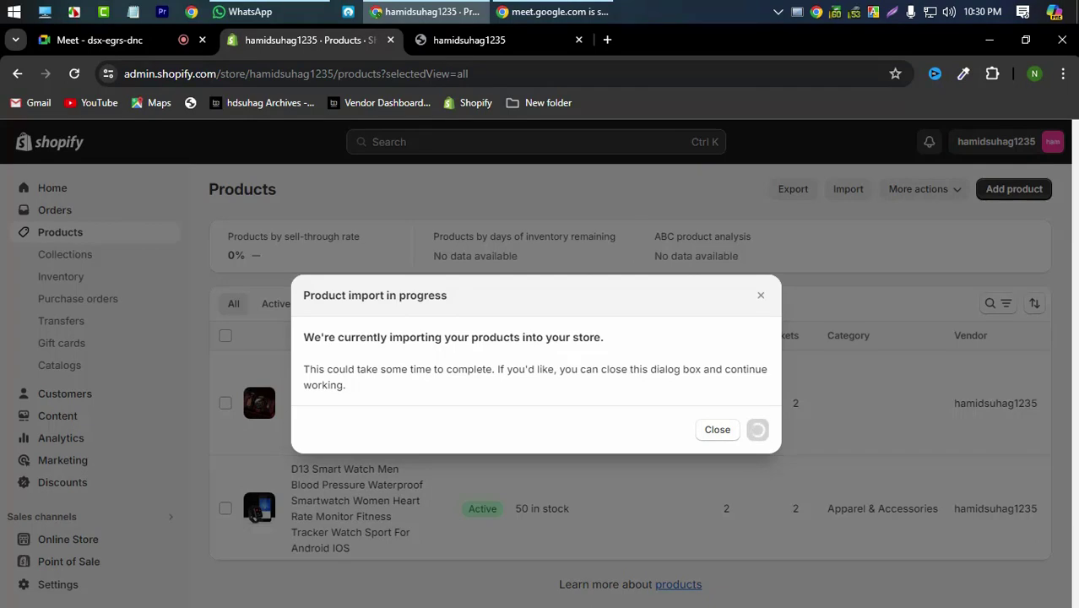
{"action": "left_click", "coordinate": [910, 422]}
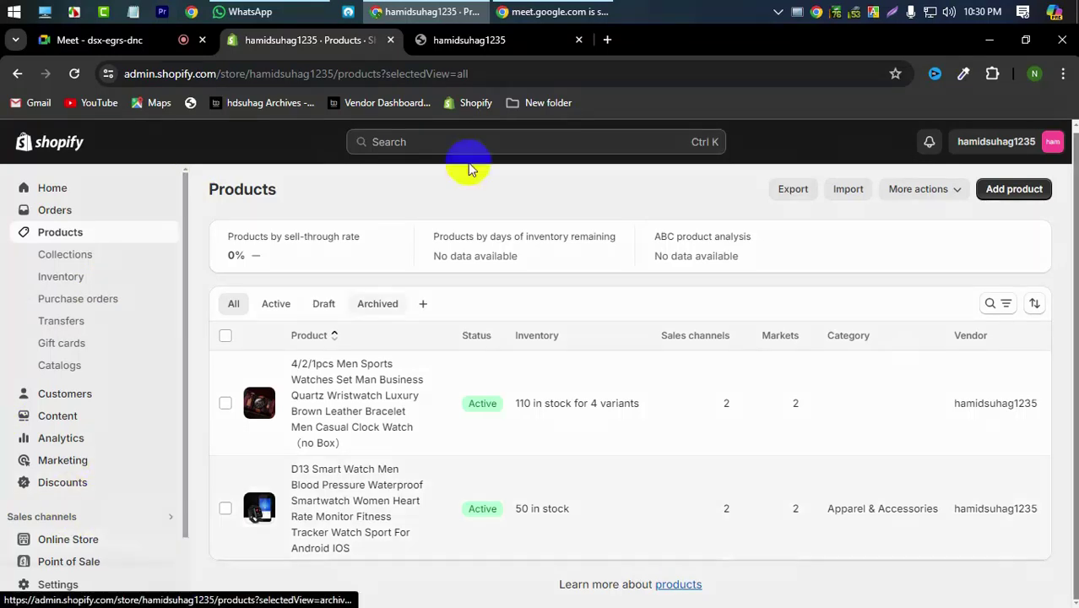
Reload the storefront home page and check the featured products for the imported items.
{"action": "left_click", "coordinate": [485, 42]}
{"action": "left_click", "coordinate": [75, 74]}
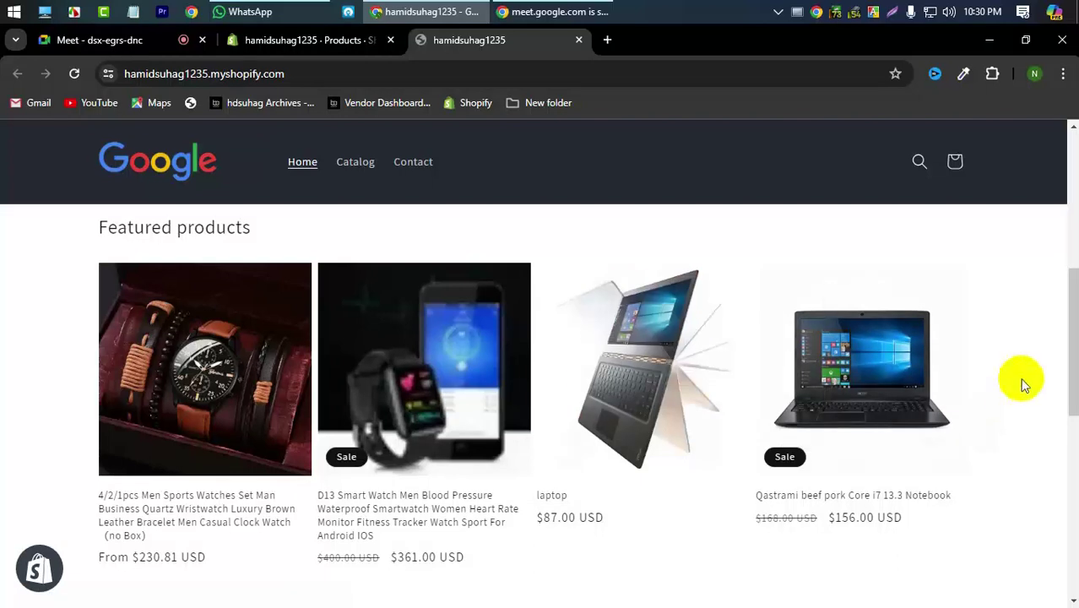
{"action": "scroll", "coordinate": [1040, 394], "scroll_direction": "down", "scroll_amount": 5}
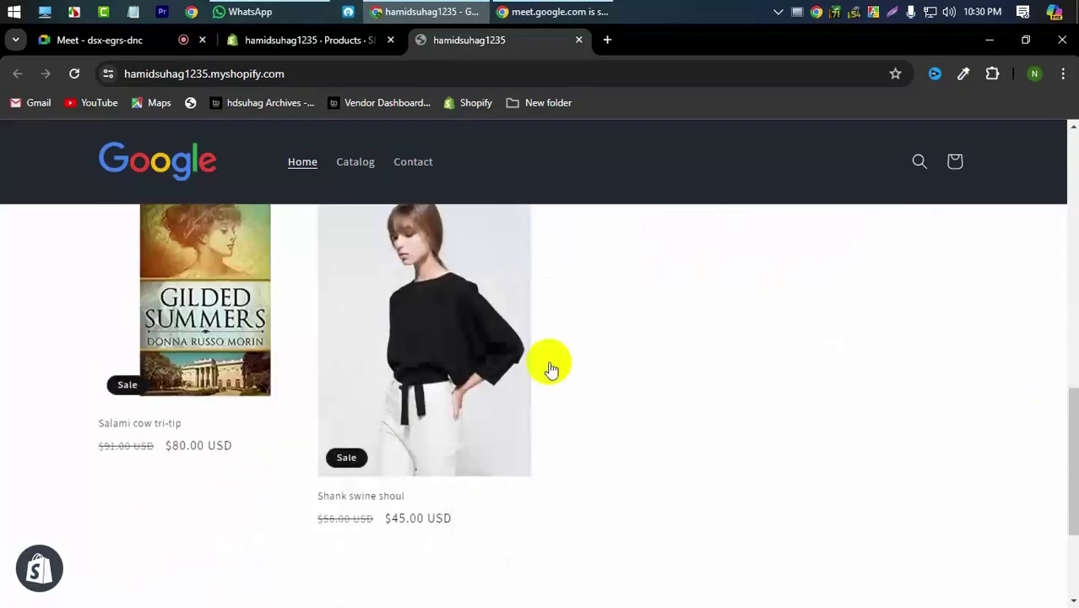
{"action": "scroll", "coordinate": [712, 410], "scroll_direction": "up", "scroll_amount": 6}
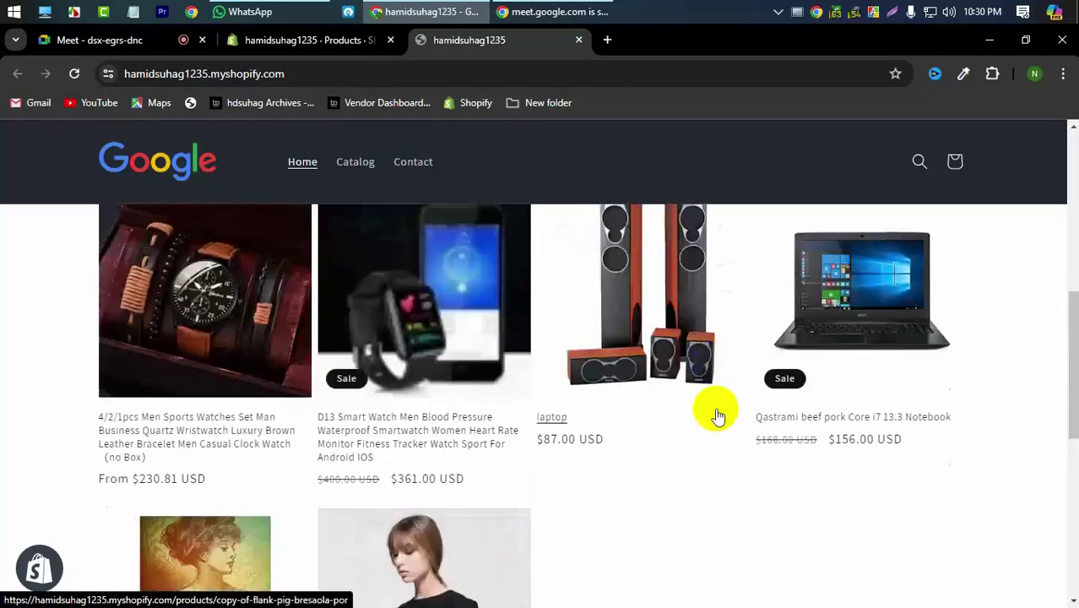
Refresh the storefront again, look through the featured products and open the Salami cow tri-tip product page.
{"action": "left_click", "coordinate": [74, 74]}
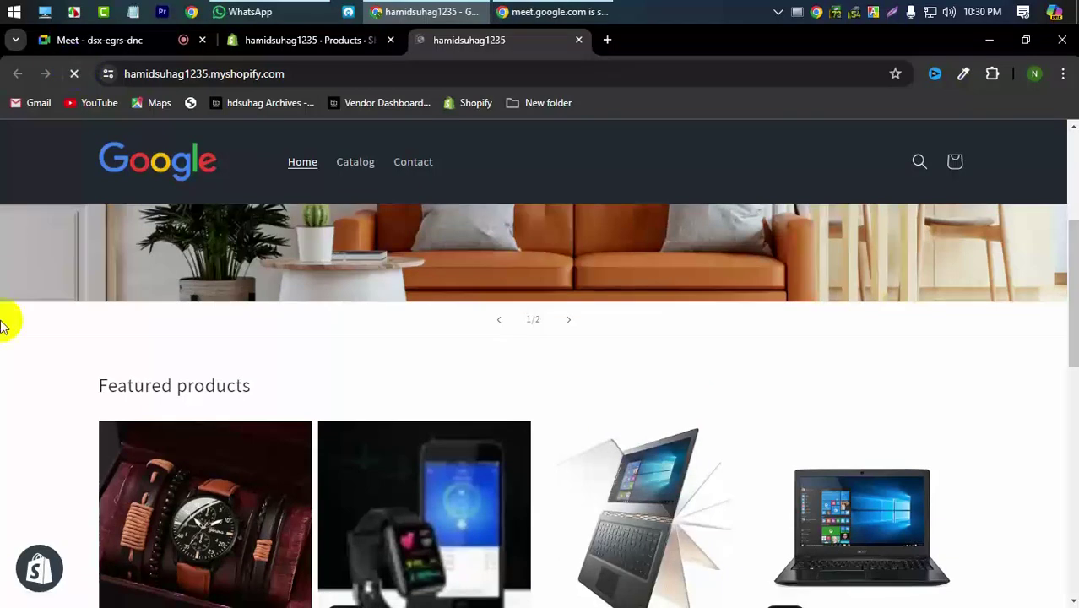
{"action": "scroll", "coordinate": [2, 363], "scroll_direction": "down", "scroll_amount": 5}
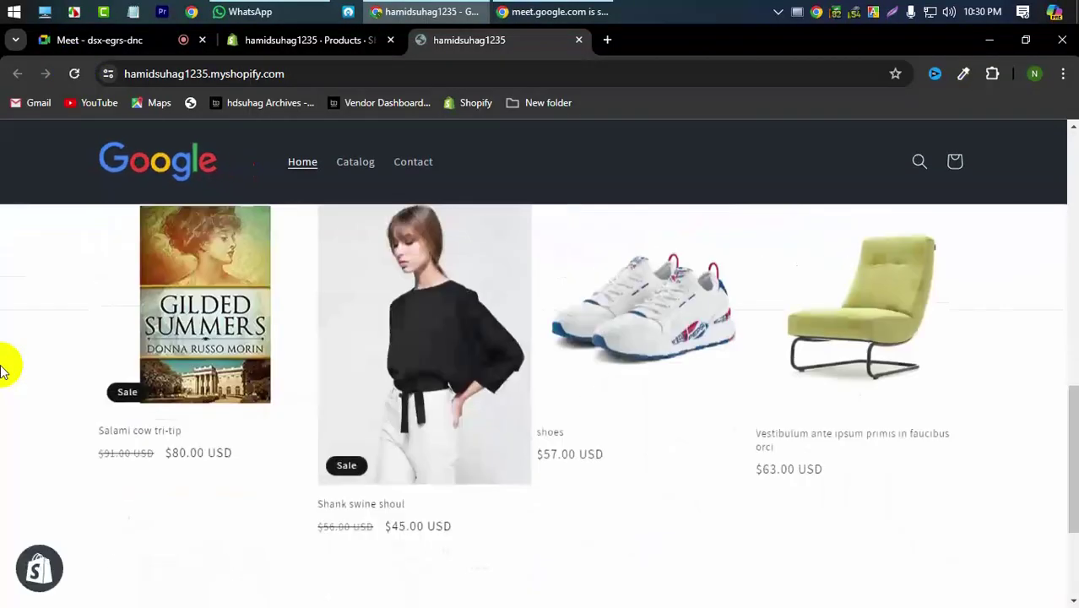
{"action": "scroll", "coordinate": [2, 363], "scroll_direction": "down", "scroll_amount": 3}
{"action": "scroll", "coordinate": [2, 363], "scroll_direction": "up", "scroll_amount": 6}
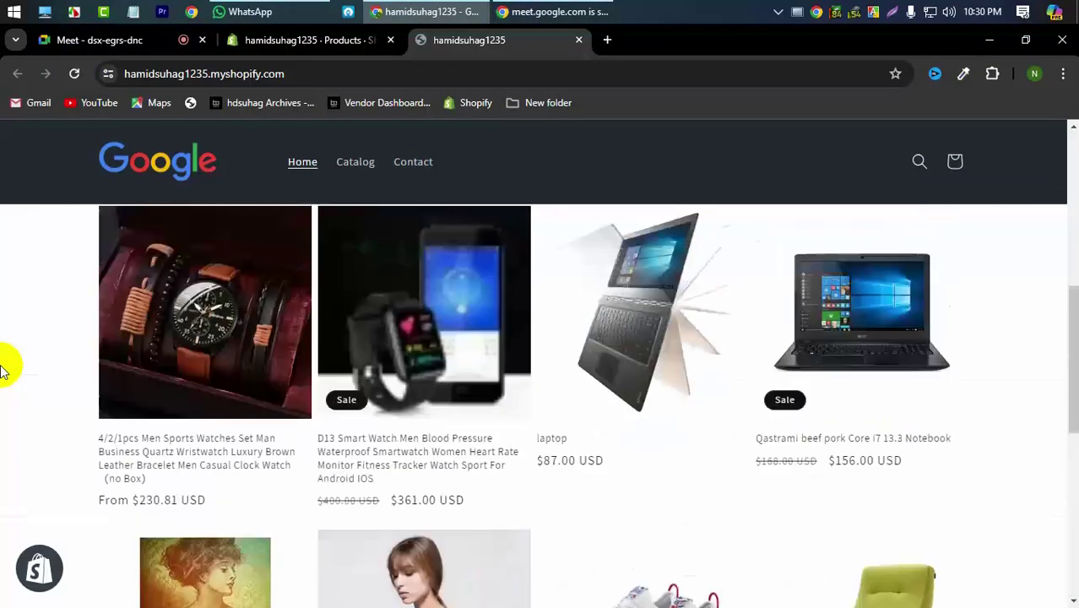
{"action": "scroll", "coordinate": [2, 369], "scroll_direction": "up", "scroll_amount": 4}
{"action": "scroll", "coordinate": [3, 369], "scroll_direction": "down", "scroll_amount": 6}
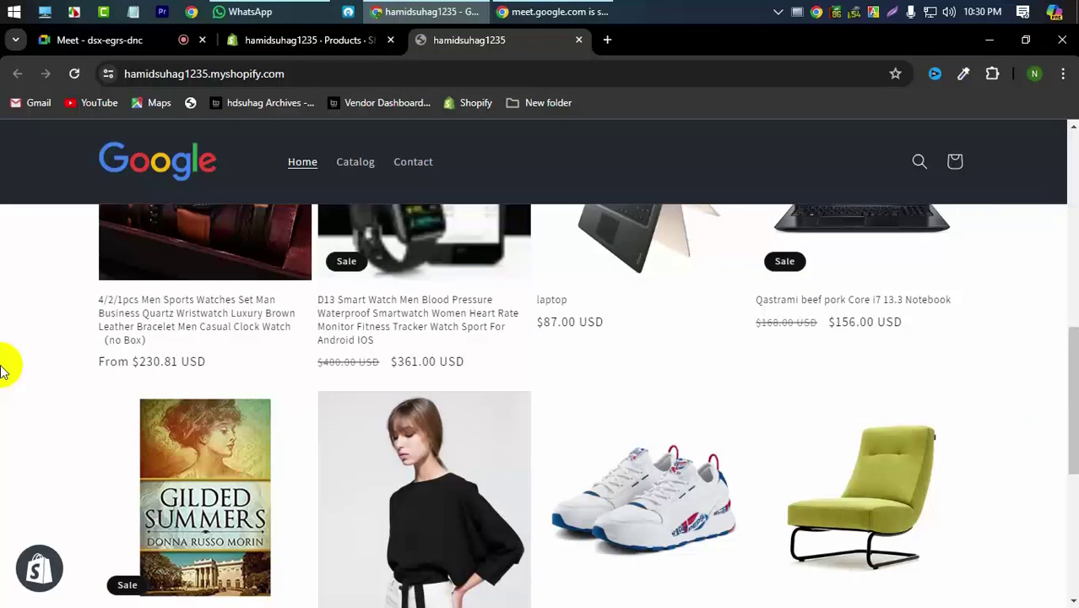
{"action": "scroll", "coordinate": [2, 368], "scroll_direction": "down", "scroll_amount": 2}
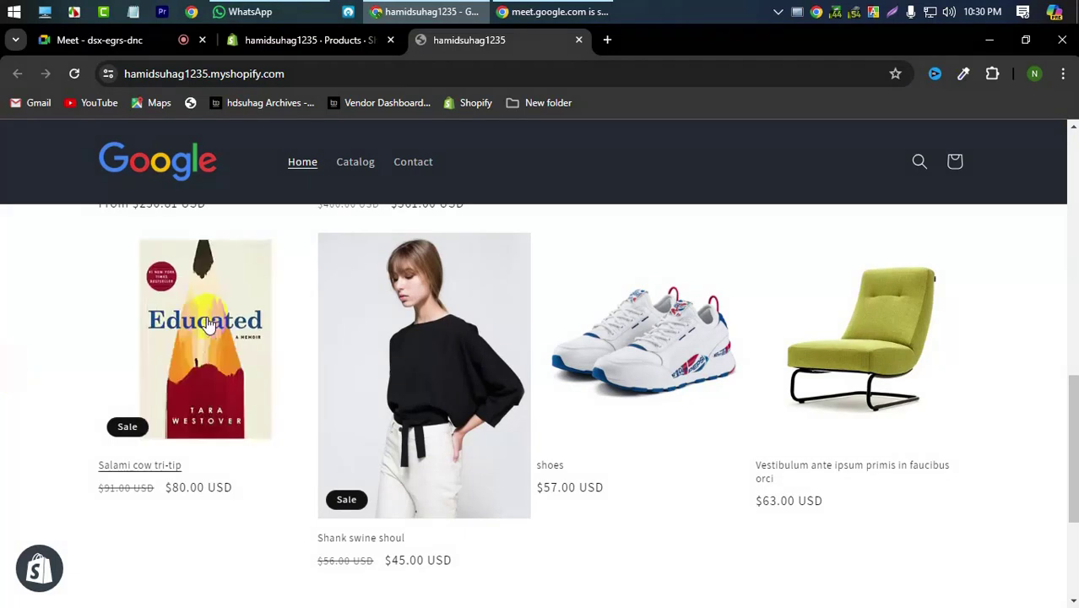
{"action": "left_click", "coordinate": [160, 467]}
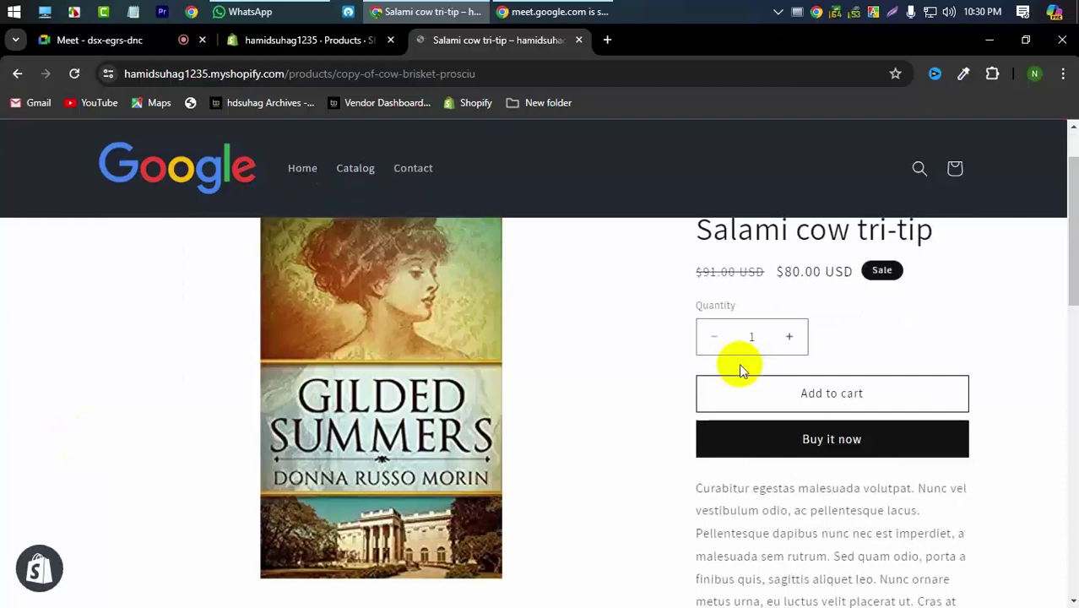
Look over the Salami cow tri-tip product page and return to the storefront home page, glancing at the admin product list.
{"action": "scroll", "coordinate": [86, 418], "scroll_direction": "down", "scroll_amount": 3}
{"action": "scroll", "coordinate": [86, 418], "scroll_direction": "down", "scroll_amount": 7}
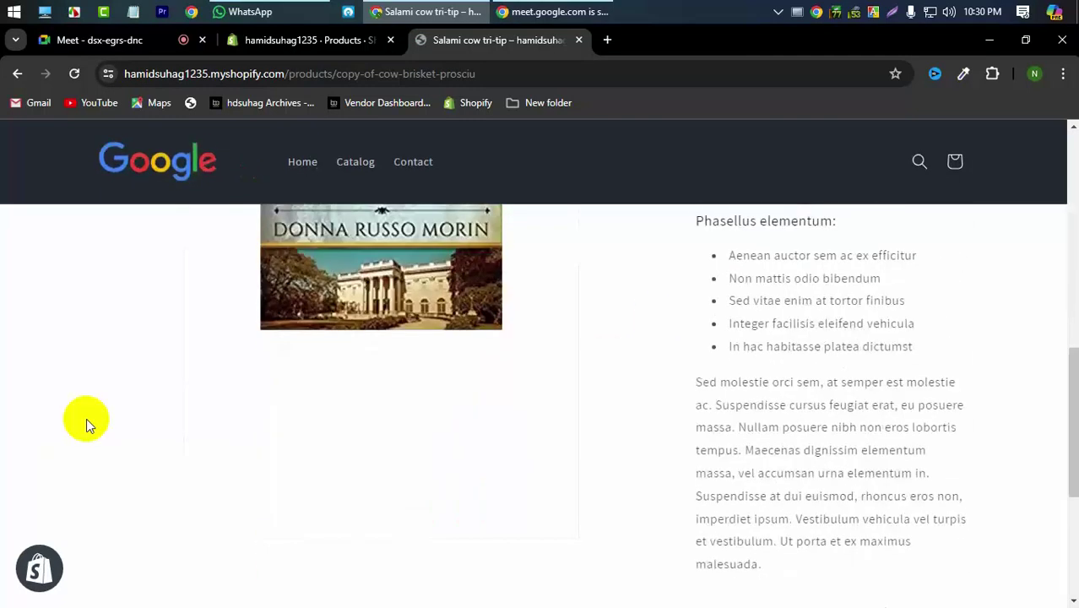
{"action": "scroll", "coordinate": [86, 418], "scroll_direction": "up", "scroll_amount": 5}
{"action": "scroll", "coordinate": [86, 418], "scroll_direction": "up", "scroll_amount": 5}
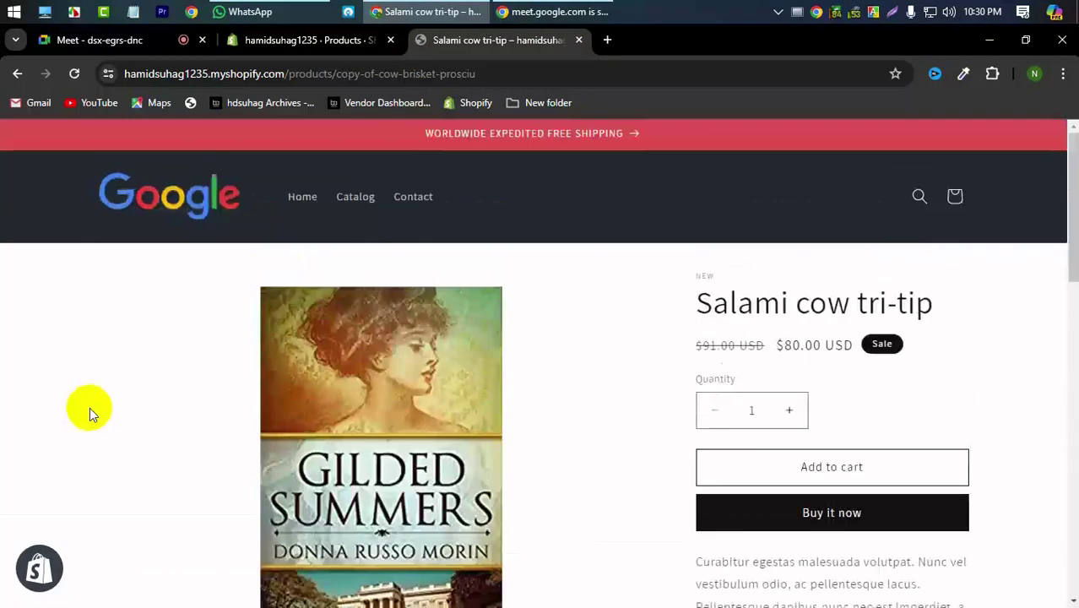
{"action": "scroll", "coordinate": [90, 407], "scroll_direction": "down", "scroll_amount": 8}
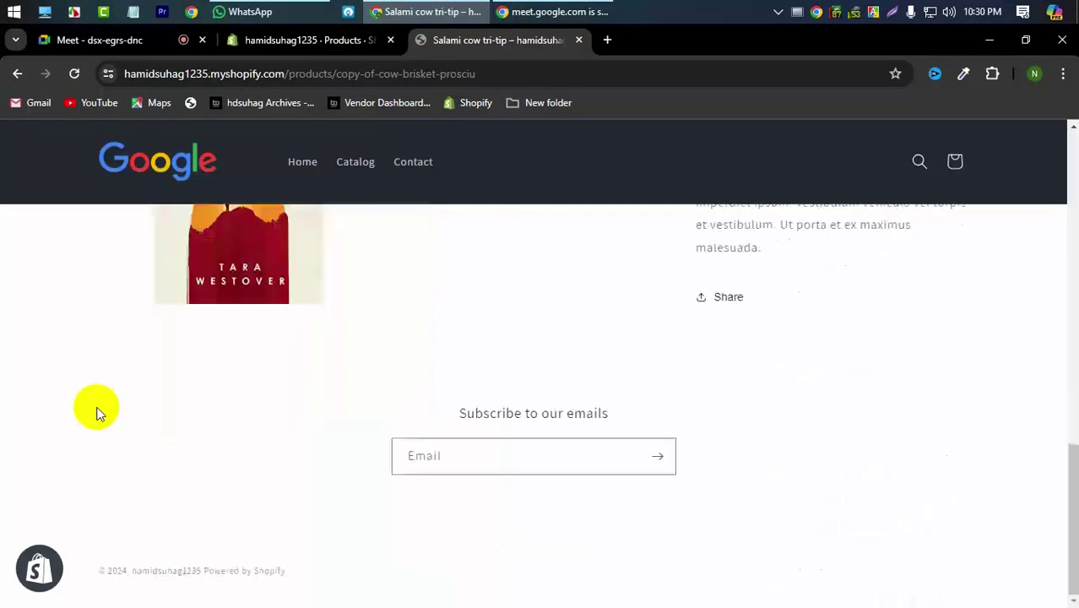
{"action": "scroll", "coordinate": [95, 411], "scroll_direction": "up", "scroll_amount": 10}
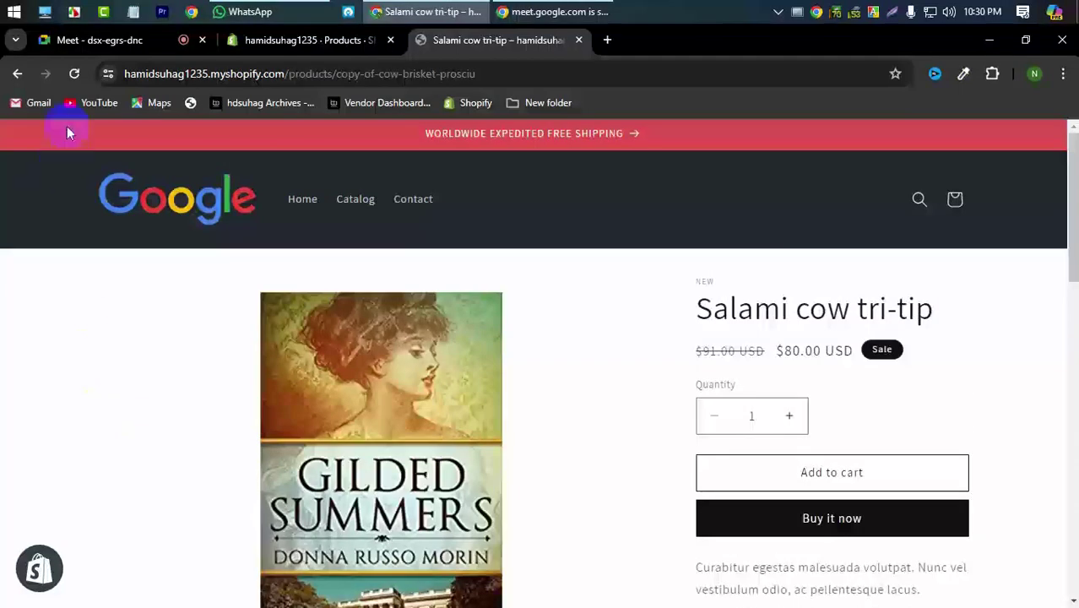
{"action": "left_click", "coordinate": [166, 205]}
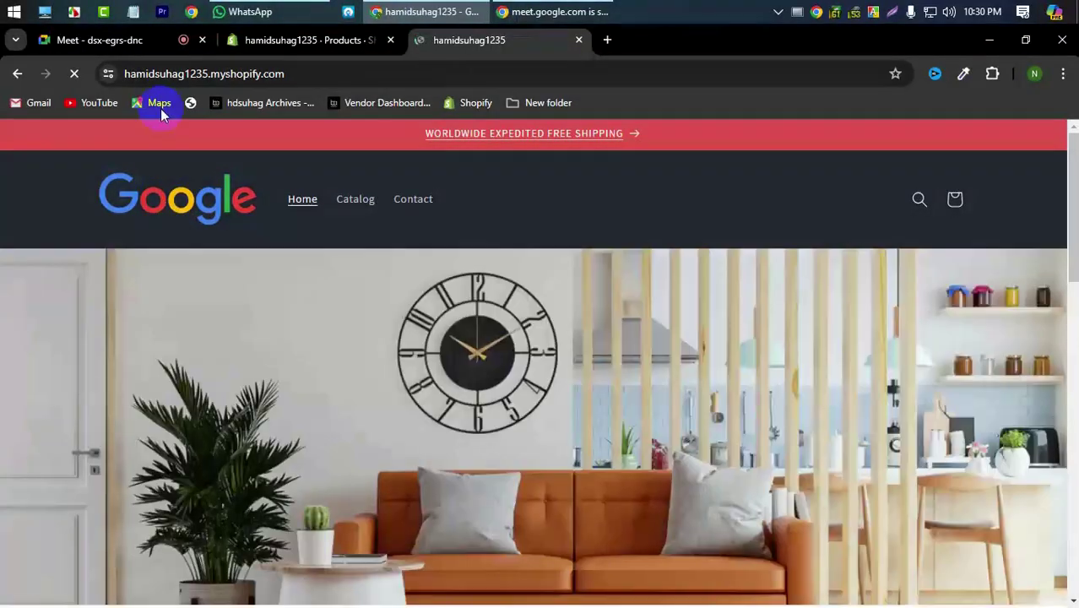
{"action": "left_click", "coordinate": [295, 42]}
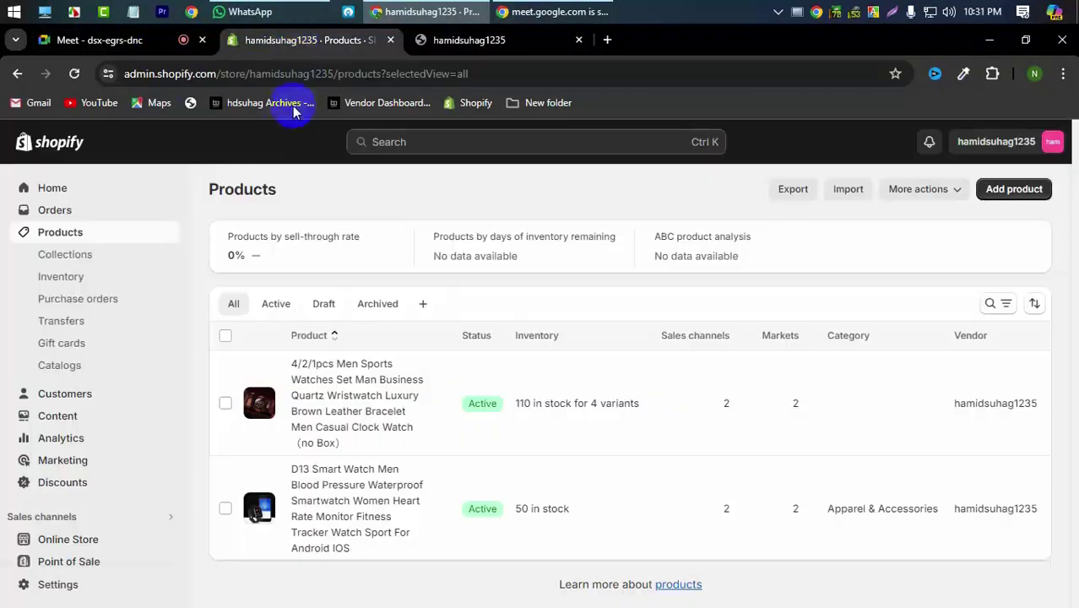
{"action": "left_click", "coordinate": [470, 42]}
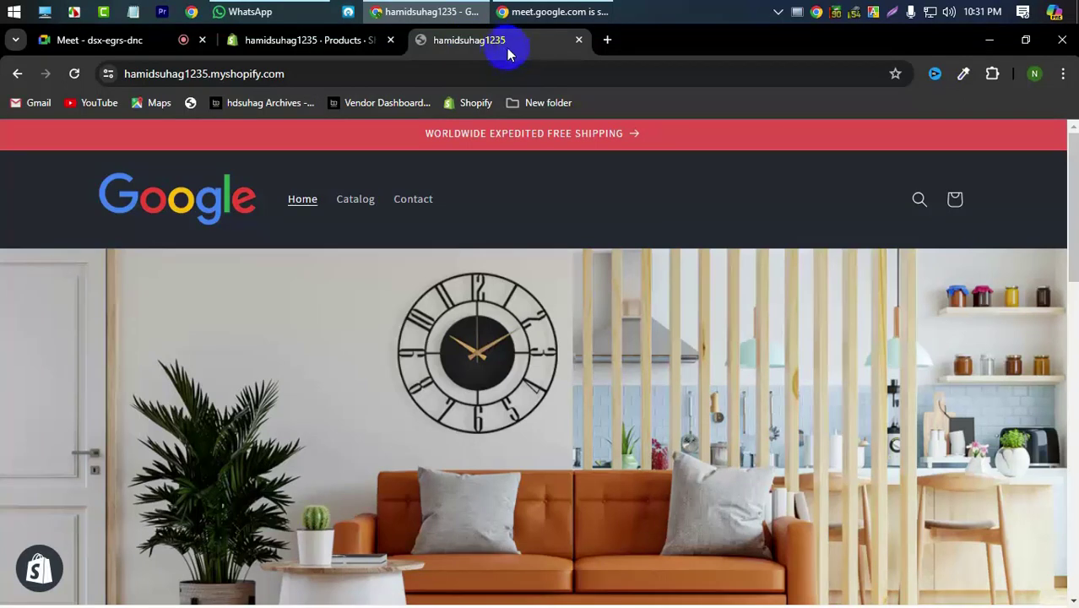
Switch to WhatsApp, look through the chat list and open the client's conversation containing the reference website.
{"action": "left_click", "coordinate": [607, 40]}
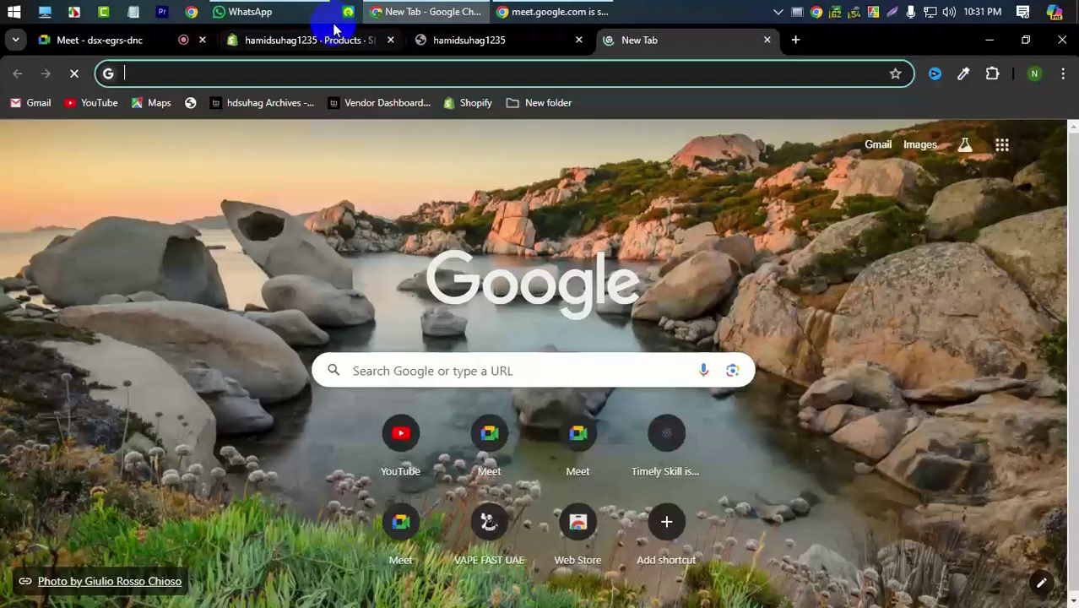
{"action": "left_click", "coordinate": [250, 12]}
{"action": "scroll", "coordinate": [182, 384], "scroll_direction": "down", "scroll_amount": 5}
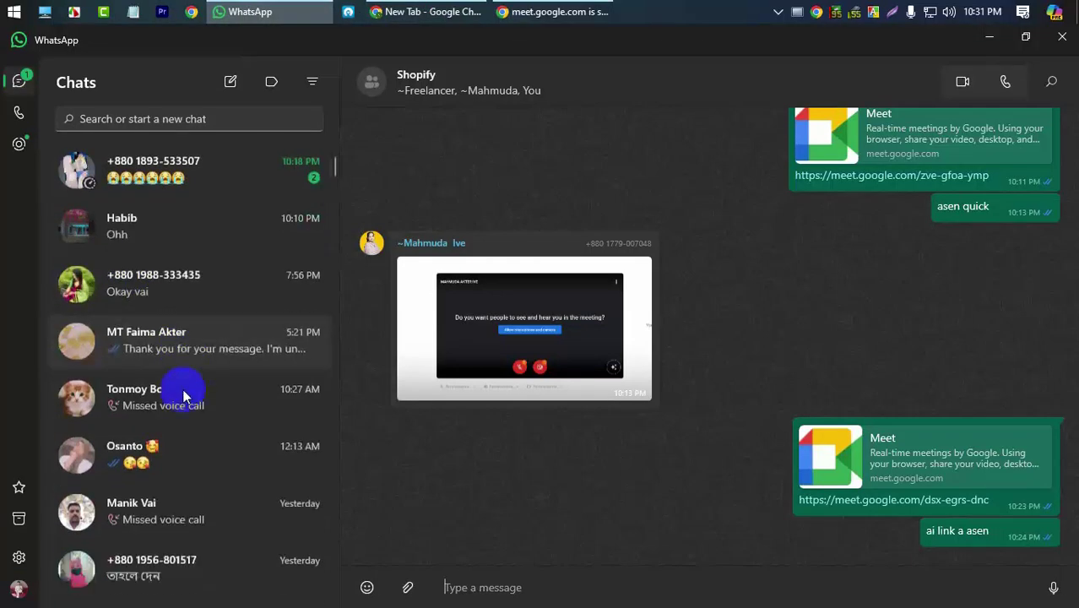
{"action": "scroll", "coordinate": [182, 388], "scroll_direction": "down", "scroll_amount": 3}
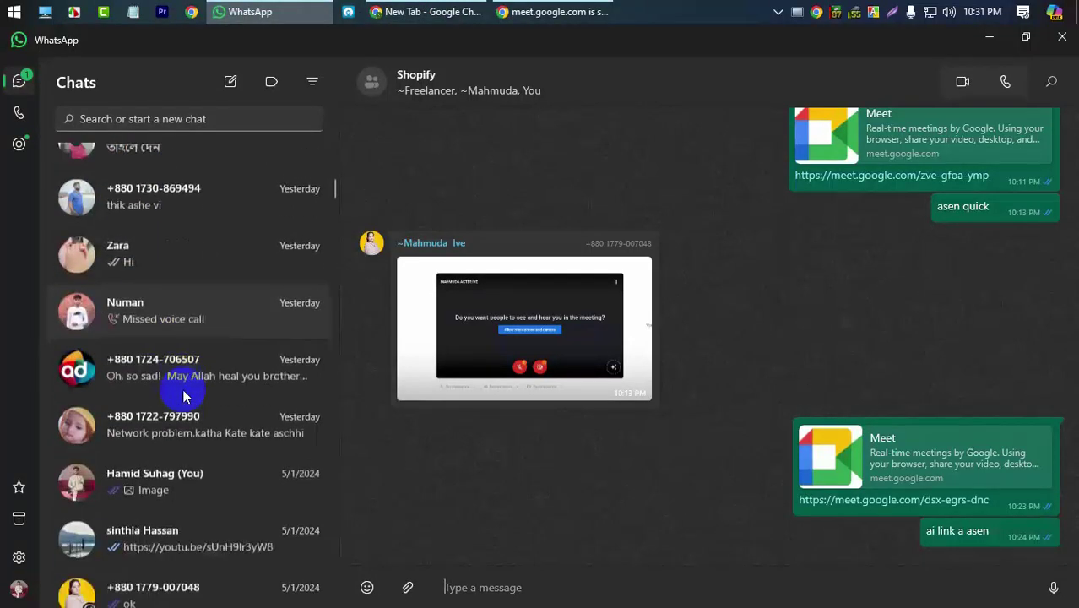
{"action": "scroll", "coordinate": [182, 389], "scroll_direction": "up", "scroll_amount": 8}
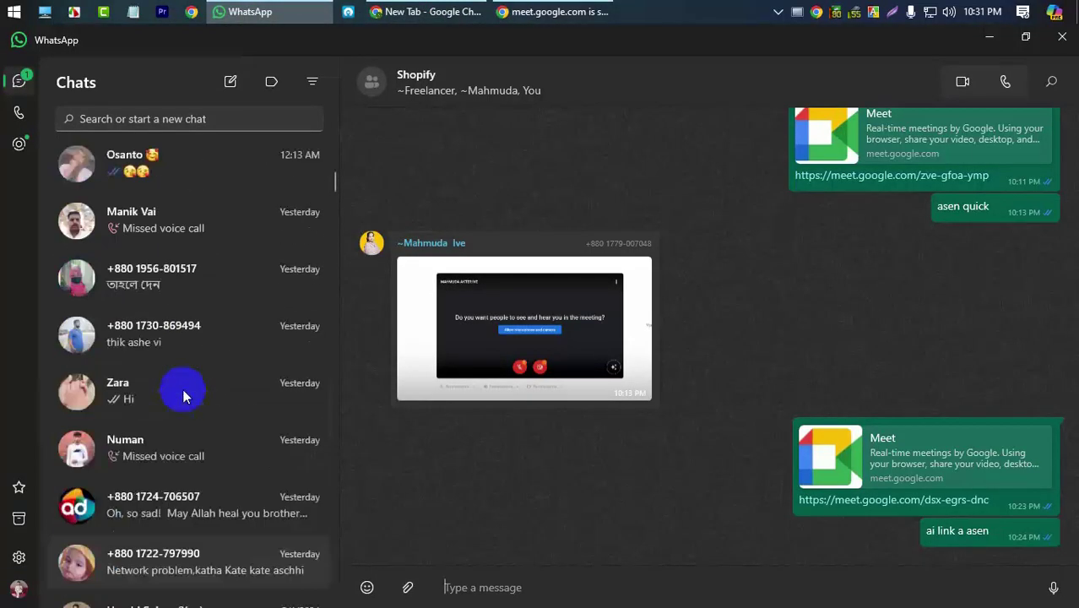
{"action": "scroll", "coordinate": [182, 388], "scroll_direction": "up", "scroll_amount": 2}
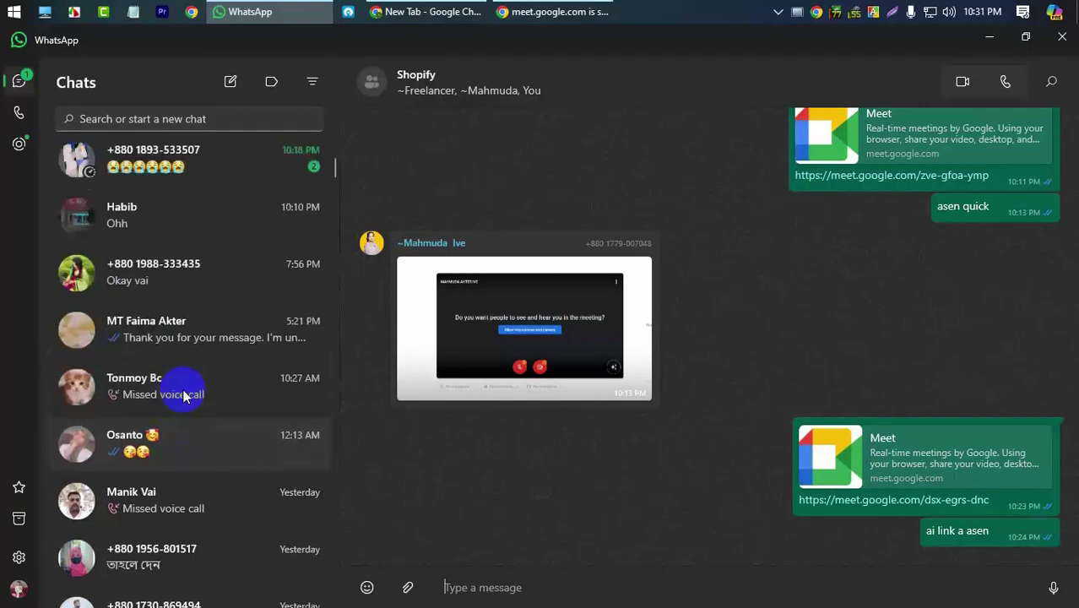
{"action": "scroll", "coordinate": [182, 388], "scroll_direction": "down", "scroll_amount": 4}
{"action": "scroll", "coordinate": [183, 395], "scroll_direction": "down", "scroll_amount": 4}
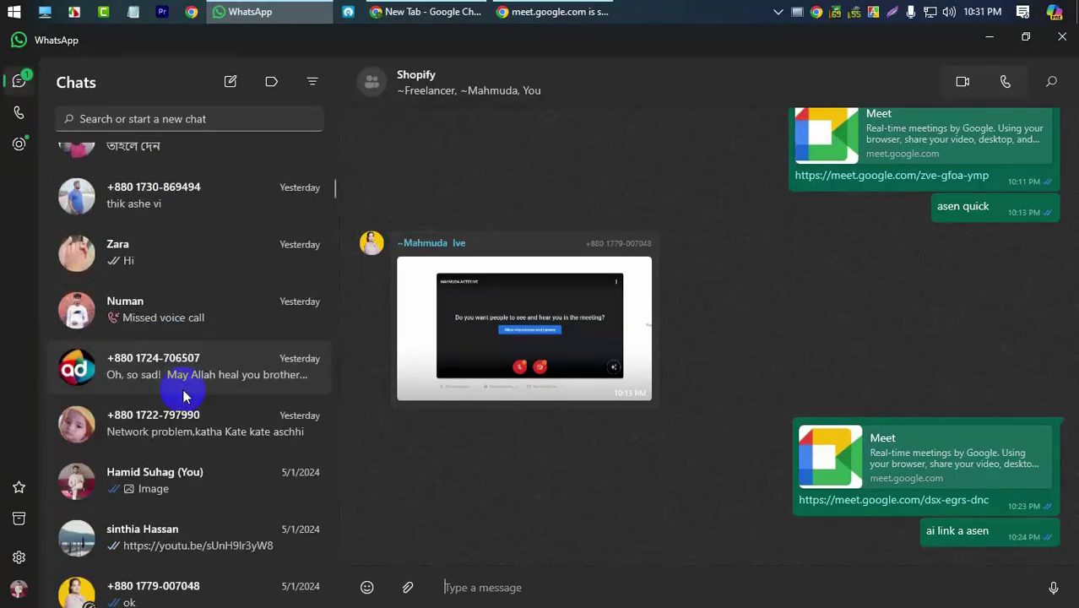
{"action": "scroll", "coordinate": [182, 395], "scroll_direction": "down", "scroll_amount": 4}
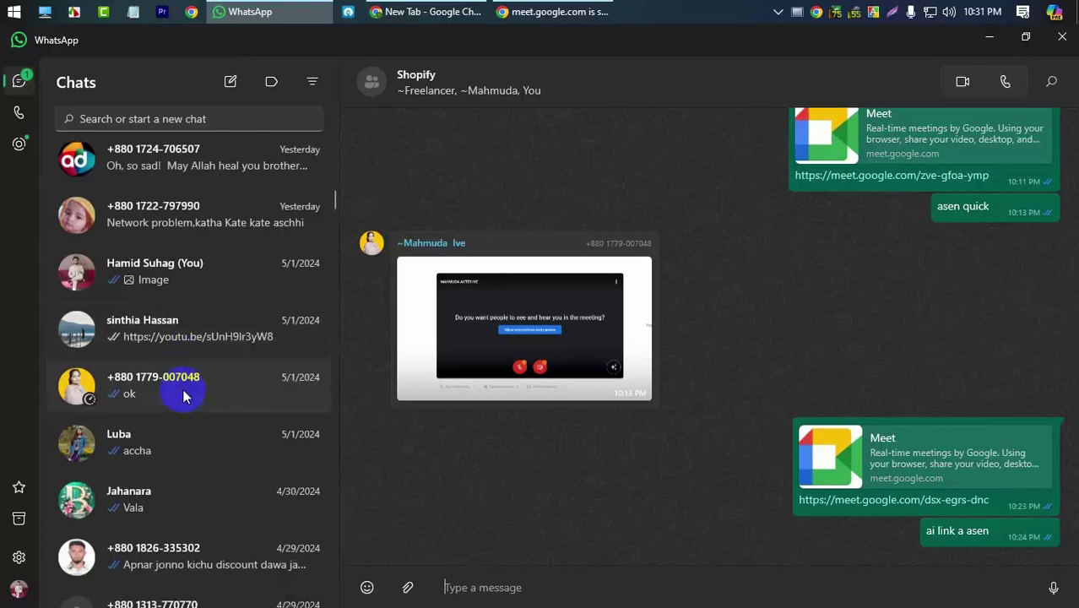
{"action": "scroll", "coordinate": [183, 395], "scroll_direction": "down", "scroll_amount": 4}
{"action": "scroll", "coordinate": [184, 397], "scroll_direction": "down", "scroll_amount": 3}
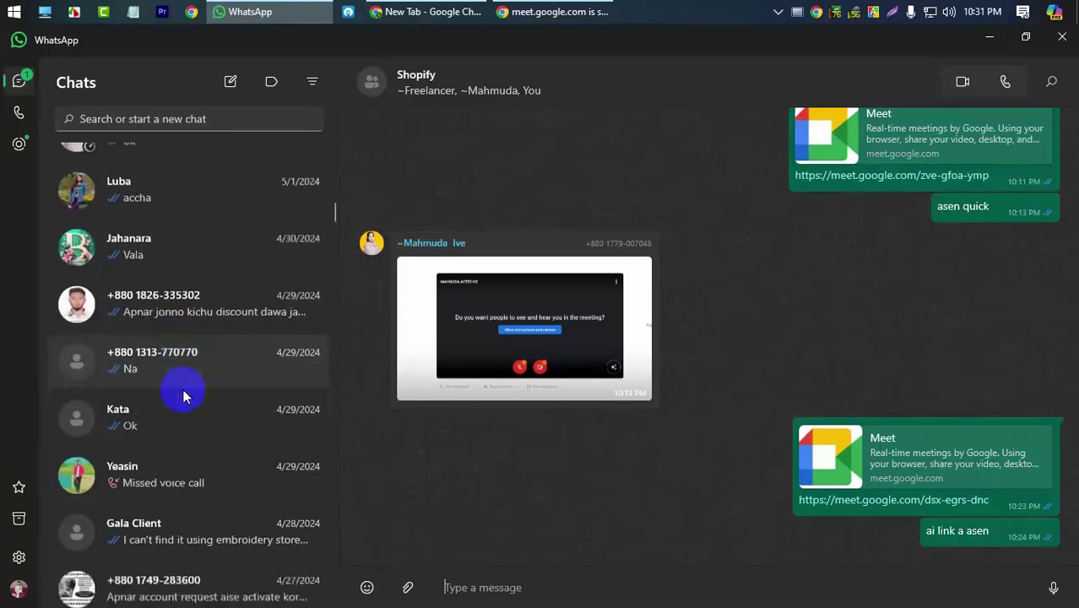
{"action": "left_click", "coordinate": [181, 439]}
Find the oxaleather.com link in the client's messages, open it in the browser and close the blank tab.
{"action": "scroll", "coordinate": [521, 447], "scroll_direction": "up", "scroll_amount": 15}
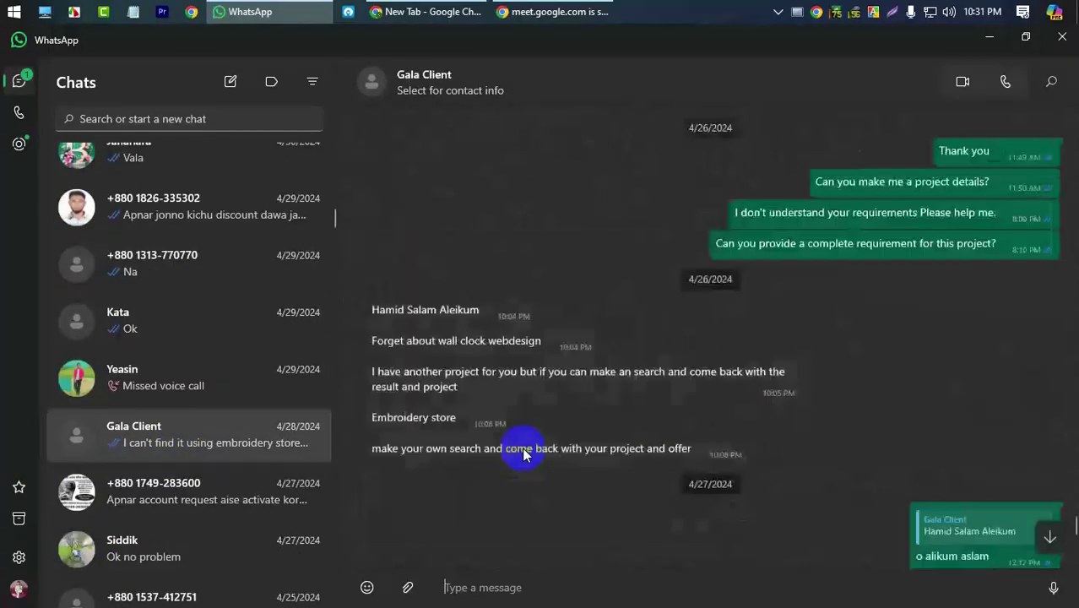
{"action": "scroll", "coordinate": [522, 450], "scroll_direction": "up", "scroll_amount": 12}
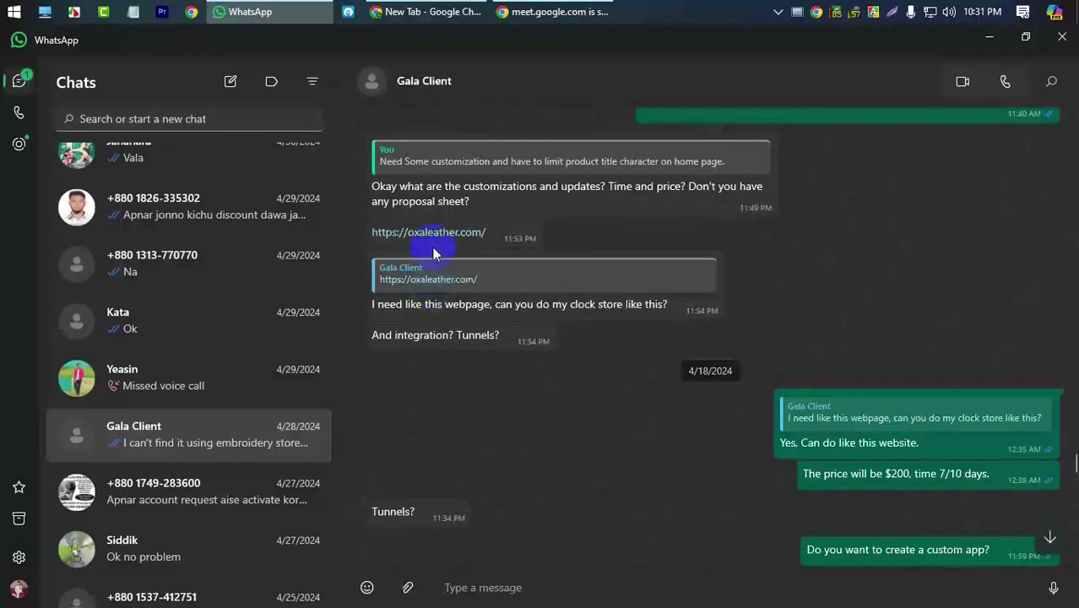
{"action": "left_click", "coordinate": [433, 236]}
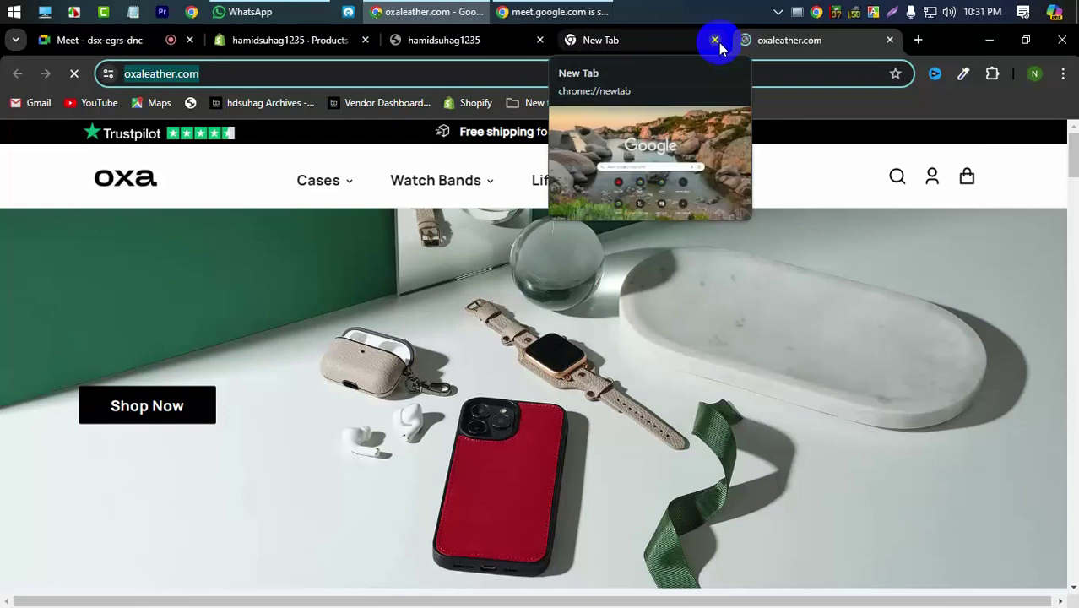
{"action": "left_click", "coordinate": [715, 40]}
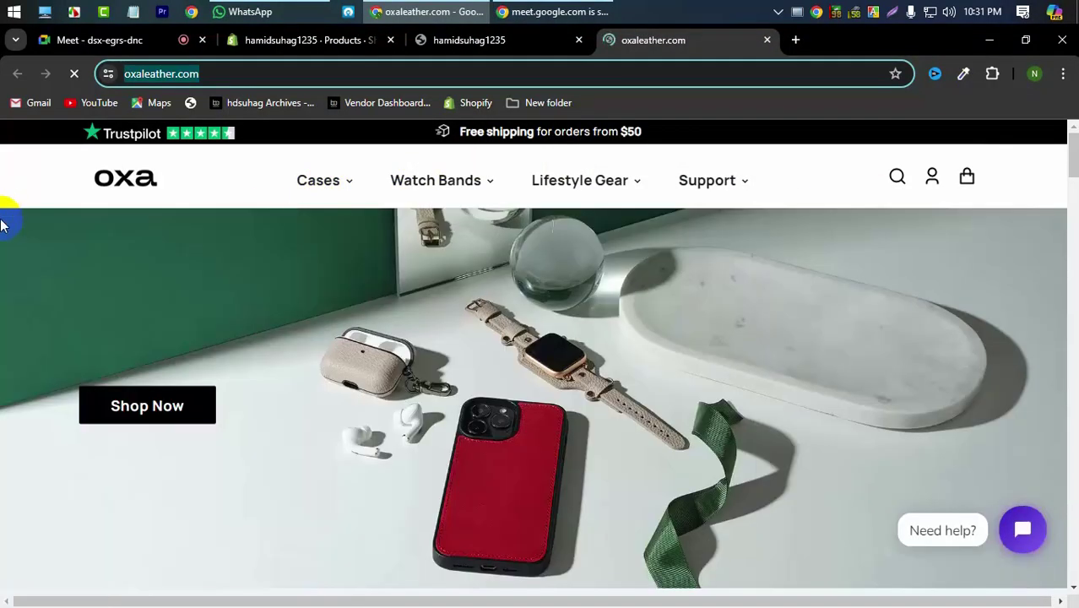
Check the storefront's featured products, reload the admin product list and look through the imported products.
{"action": "left_click", "coordinate": [435, 40]}
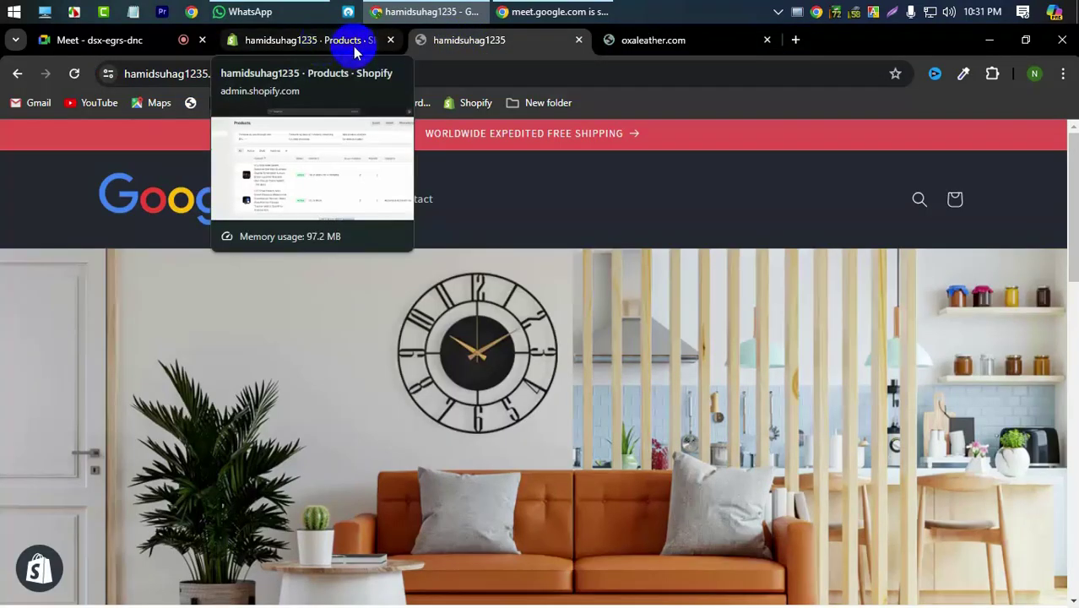
{"action": "scroll", "coordinate": [385, 357], "scroll_direction": "down", "scroll_amount": 20}
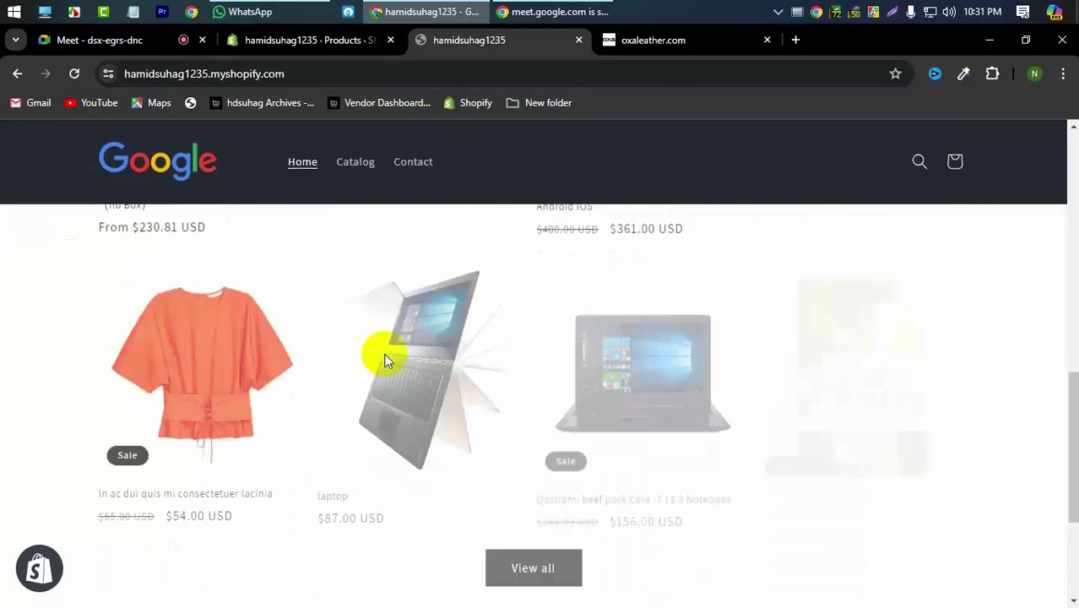
{"action": "left_click", "coordinate": [311, 41]}
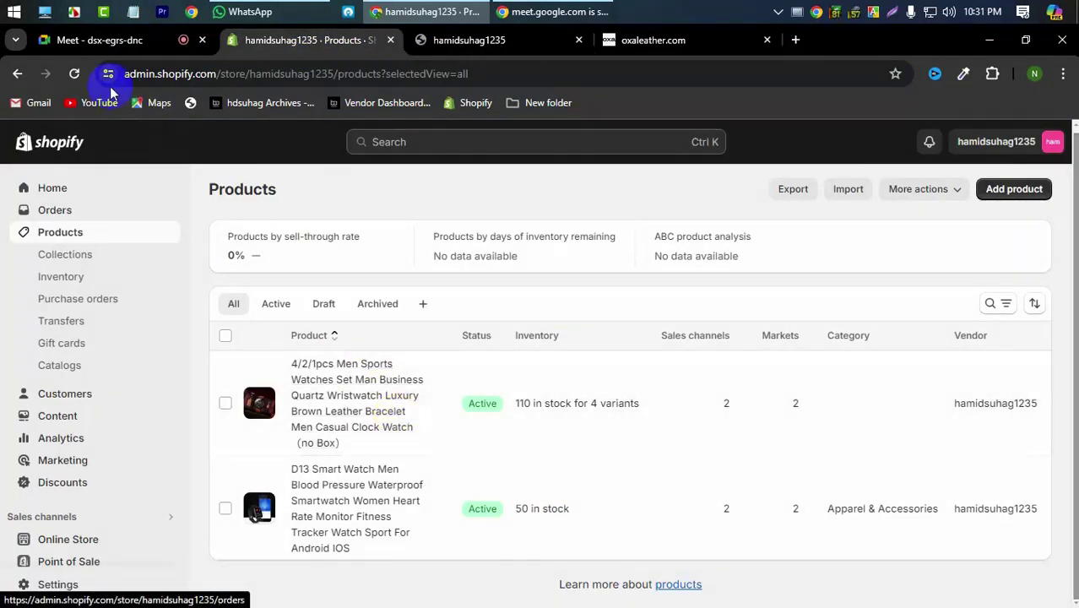
{"action": "left_click", "coordinate": [73, 75]}
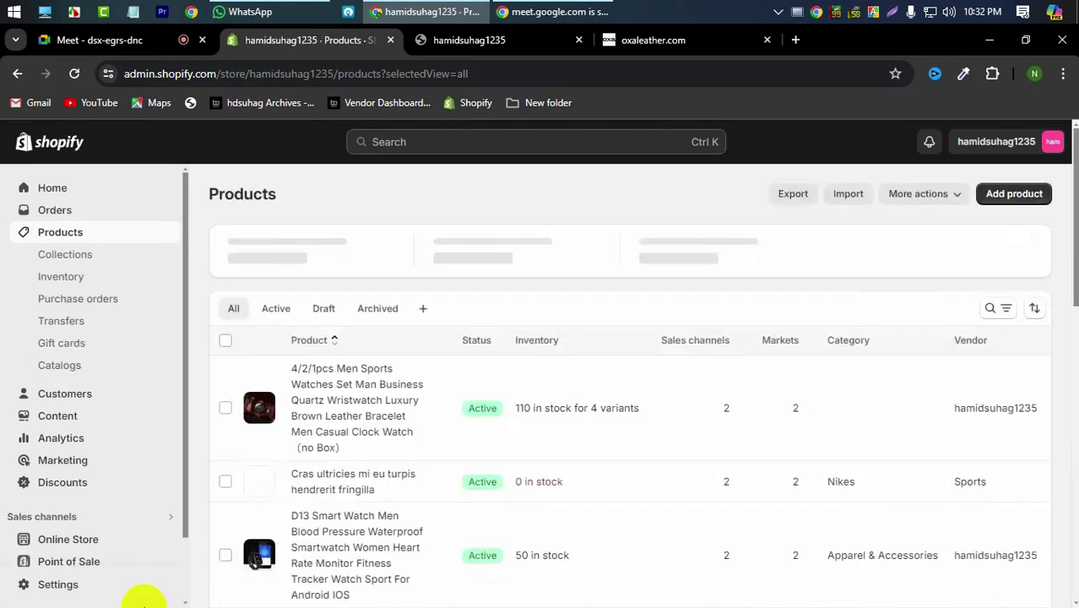
{"action": "scroll", "coordinate": [356, 450], "scroll_direction": "down", "scroll_amount": 5}
{"action": "scroll", "coordinate": [362, 456], "scroll_direction": "down", "scroll_amount": 4}
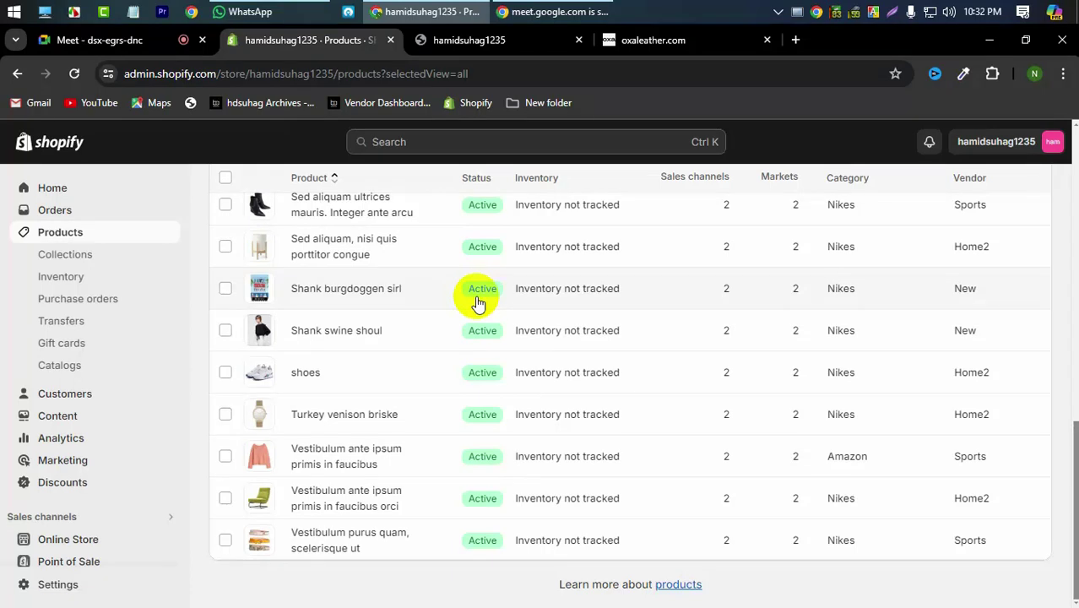
{"action": "scroll", "coordinate": [476, 302], "scroll_direction": "up", "scroll_amount": 10}
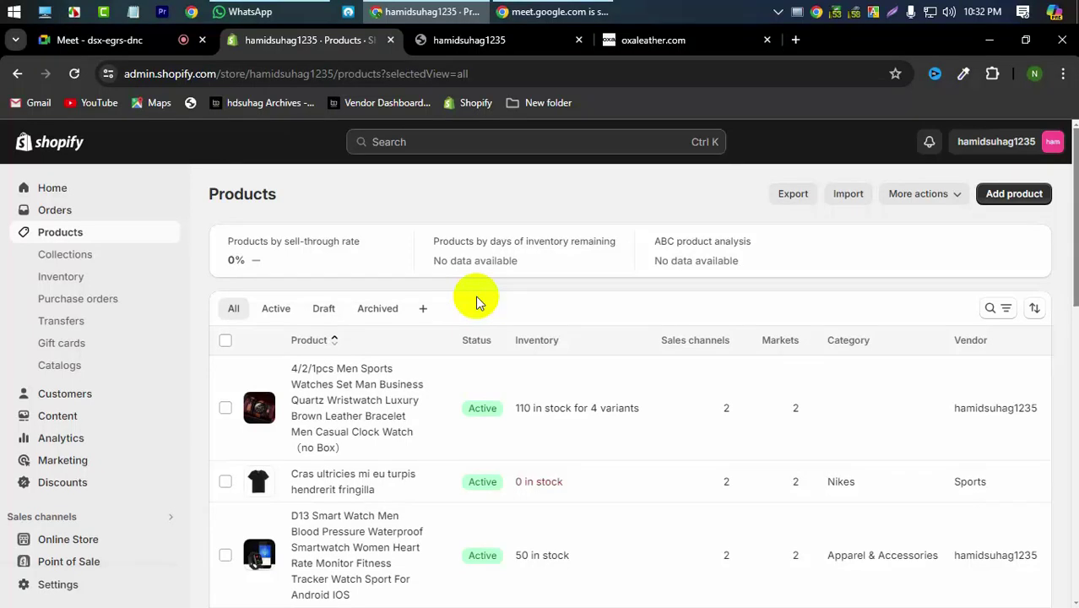
Look through the storefront home page's featured products again and return to its header menu.
{"action": "left_click", "coordinate": [465, 40]}
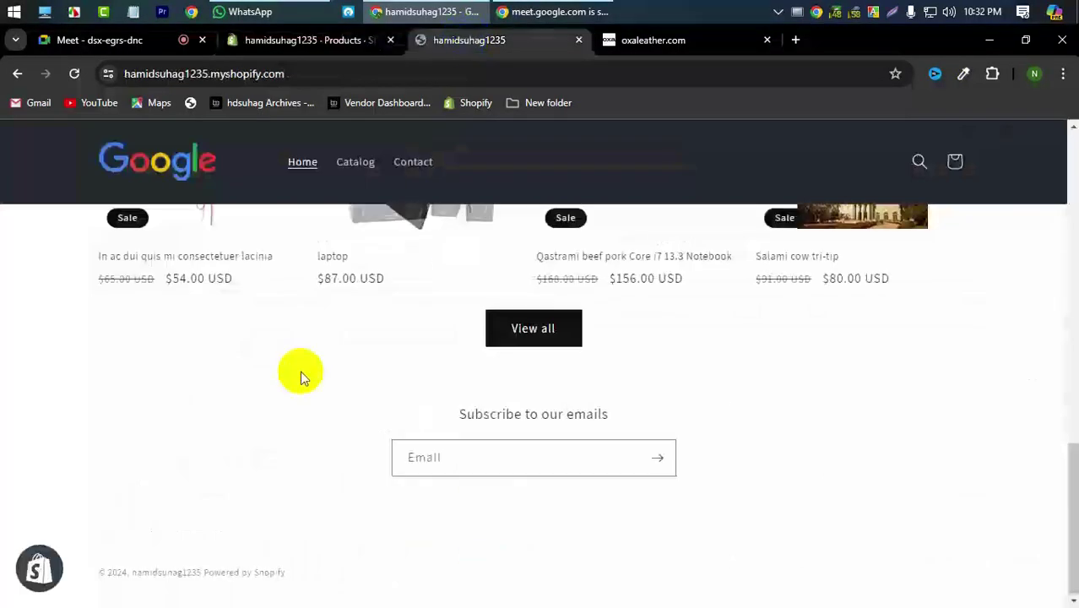
{"action": "scroll", "coordinate": [299, 371], "scroll_direction": "up", "scroll_amount": 12}
{"action": "scroll", "coordinate": [300, 374], "scroll_direction": "down", "scroll_amount": 12}
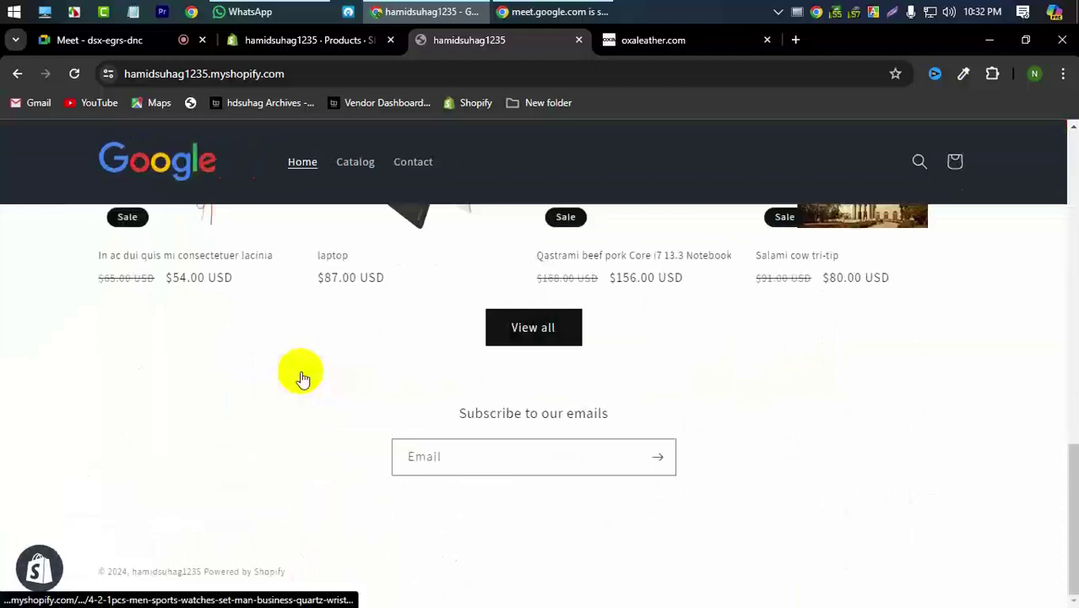
{"action": "scroll", "coordinate": [229, 417], "scroll_direction": "up", "scroll_amount": 5}
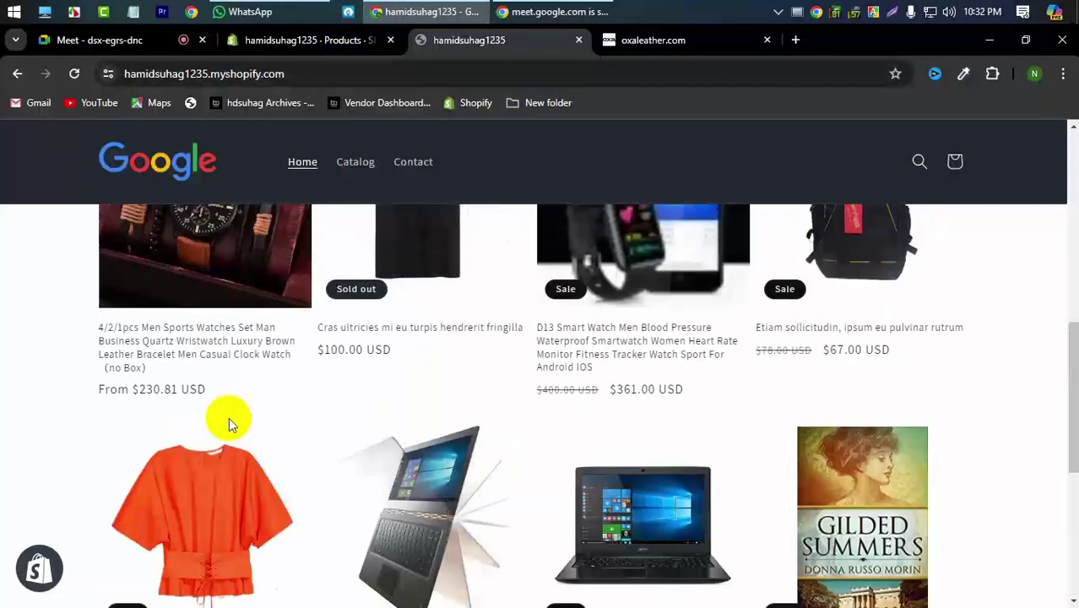
{"action": "scroll", "coordinate": [229, 418], "scroll_direction": "up", "scroll_amount": 10}
{"action": "left_click", "coordinate": [314, 44]}
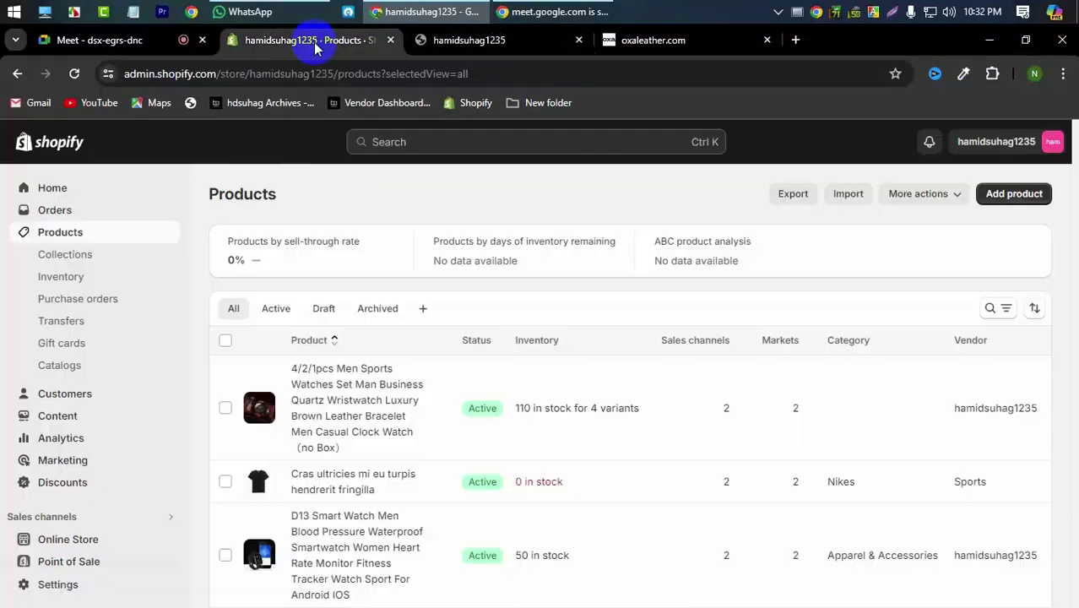
{"action": "left_click", "coordinate": [512, 40]}
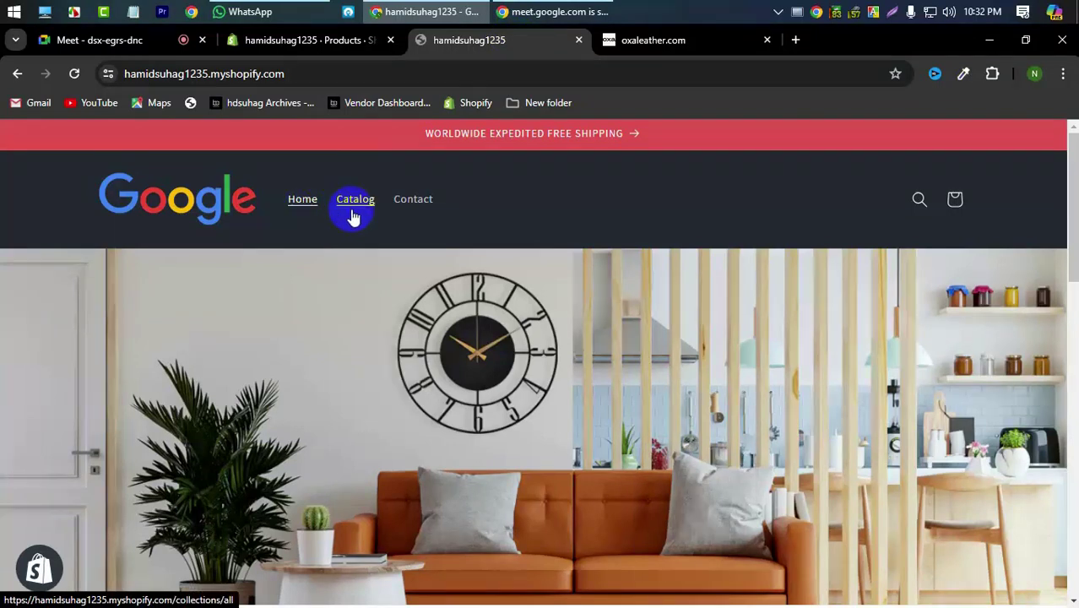
Open the Online Store's Navigation page in the Shopify admin, checking the storefront's header menu while it loads.
{"action": "left_click", "coordinate": [338, 40]}
{"action": "scroll", "coordinate": [126, 347], "scroll_direction": "down", "scroll_amount": 1}
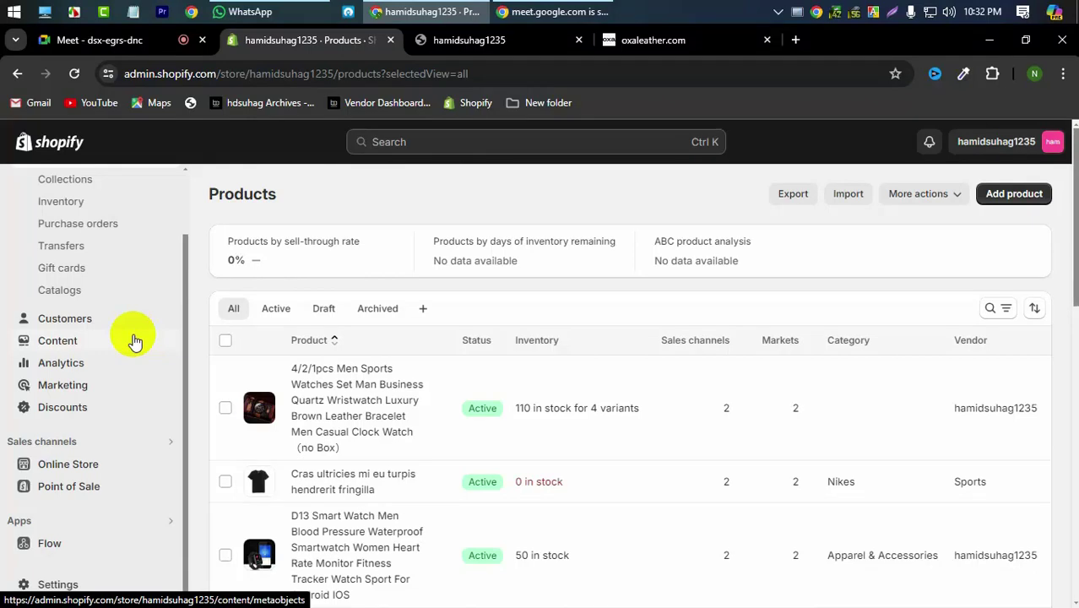
{"action": "left_click", "coordinate": [79, 471]}
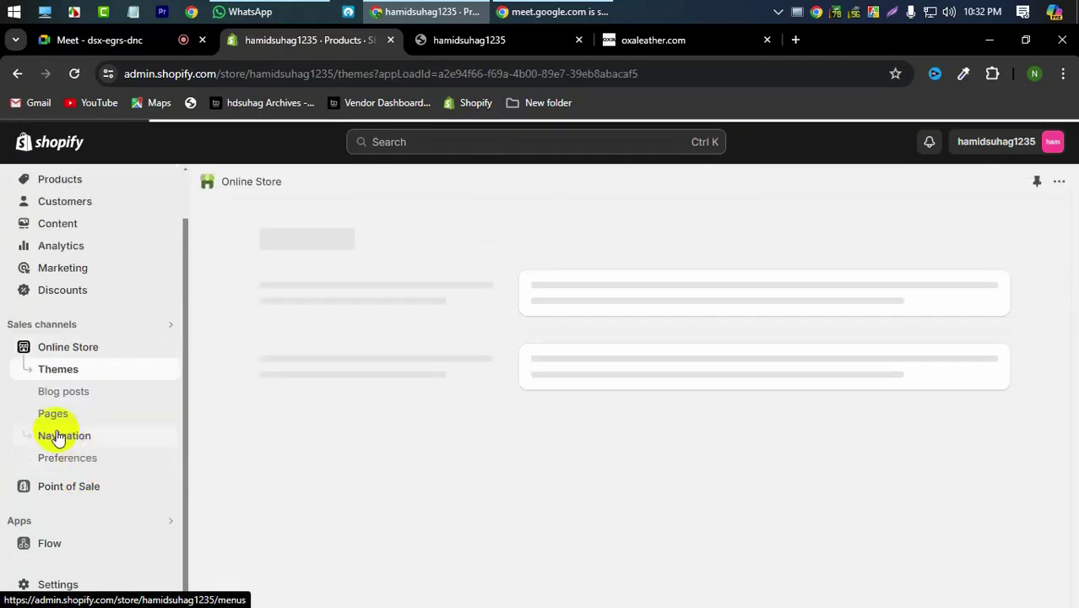
{"action": "left_click", "coordinate": [57, 434]}
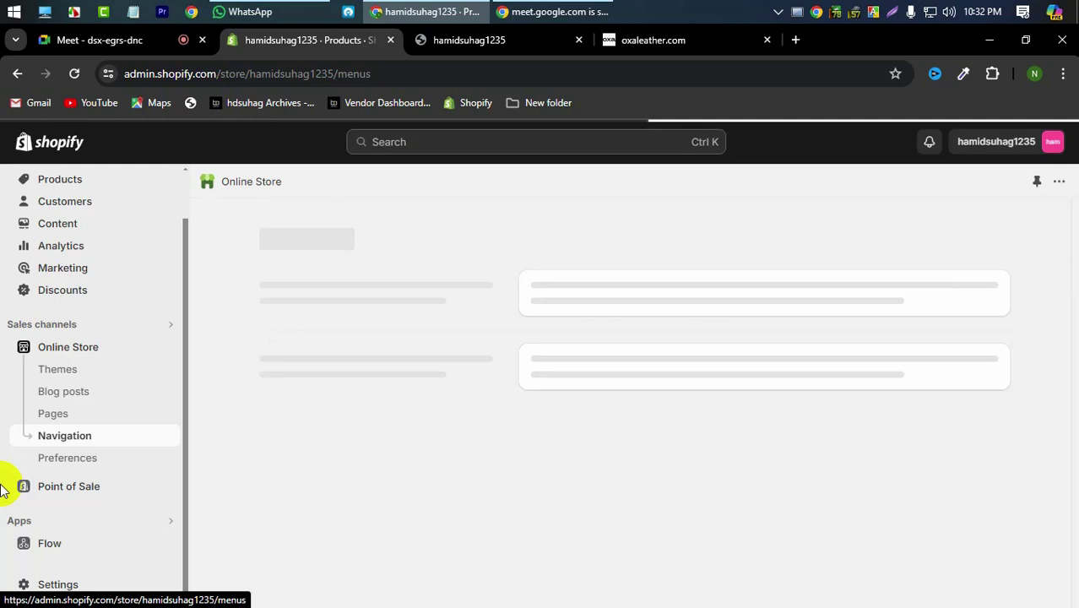
{"action": "left_click", "coordinate": [449, 49]}
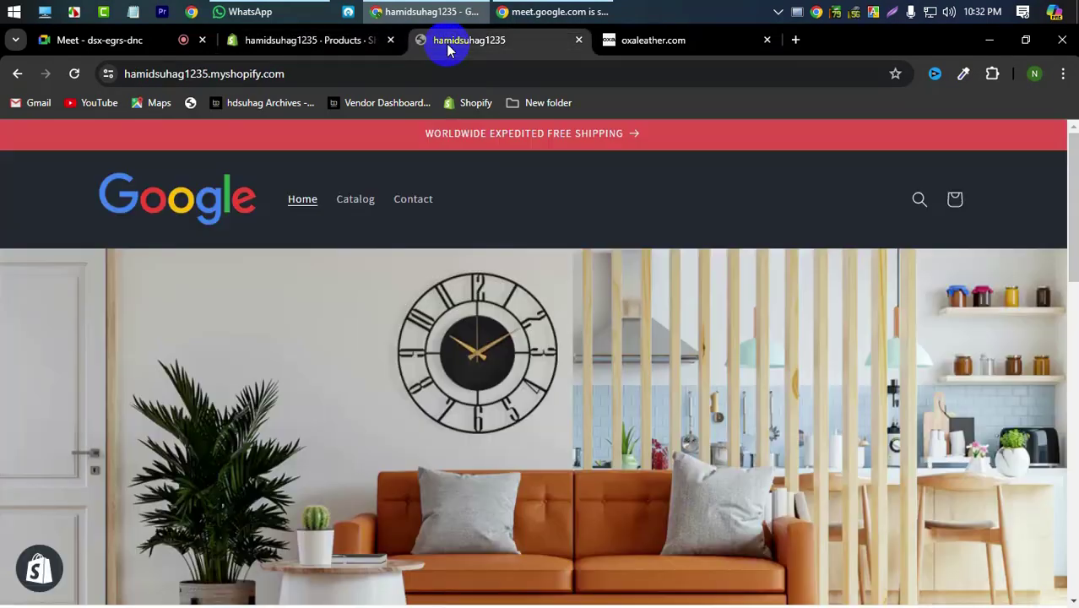
{"action": "left_click", "coordinate": [309, 41]}
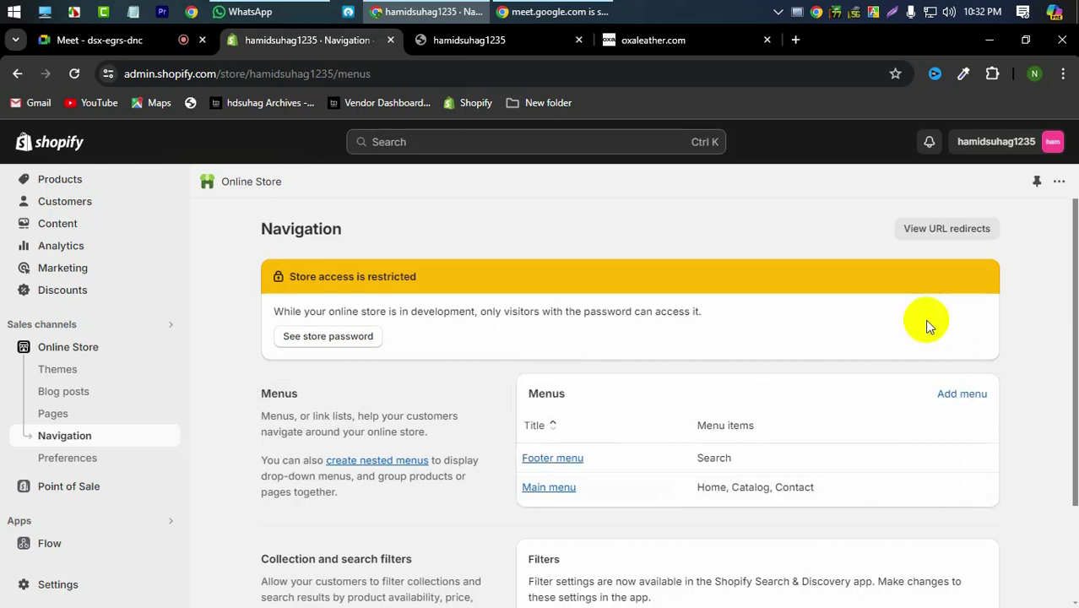
Open the Main menu, rename its Catalog item to Shop and save the menu.
{"action": "left_click", "coordinate": [550, 489]}
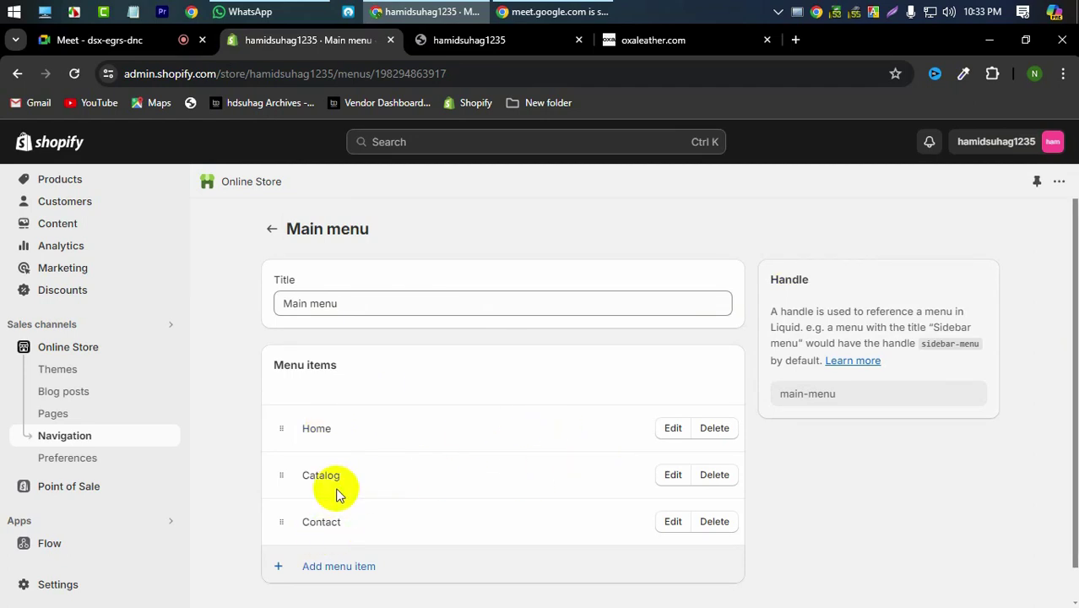
{"action": "left_click", "coordinate": [667, 475]}
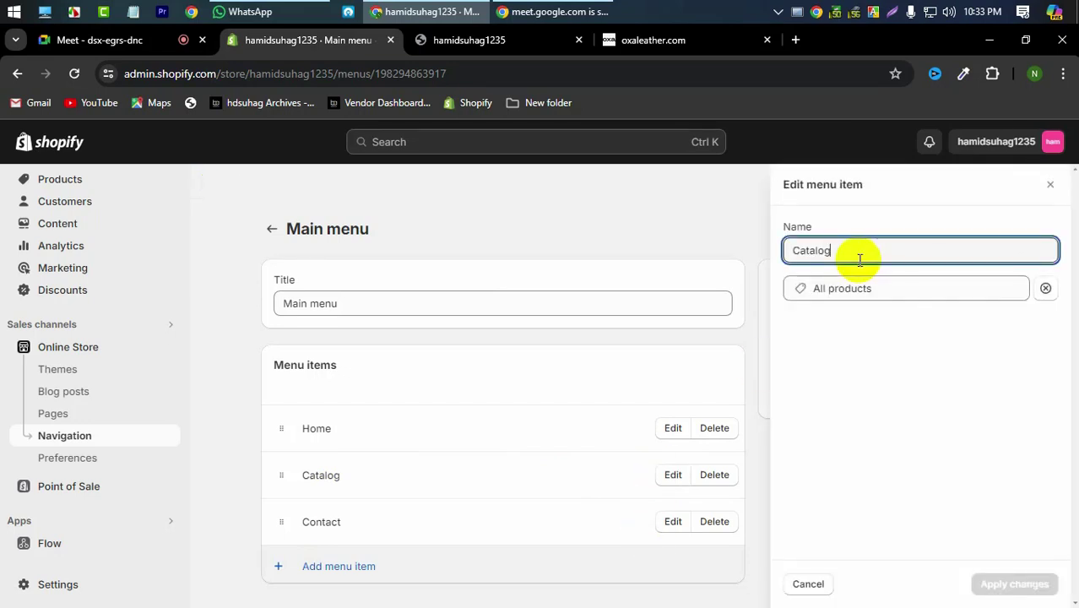
{"action": "key", "text": "BackSpace"}
{"action": "key", "text": "BackSpace"}
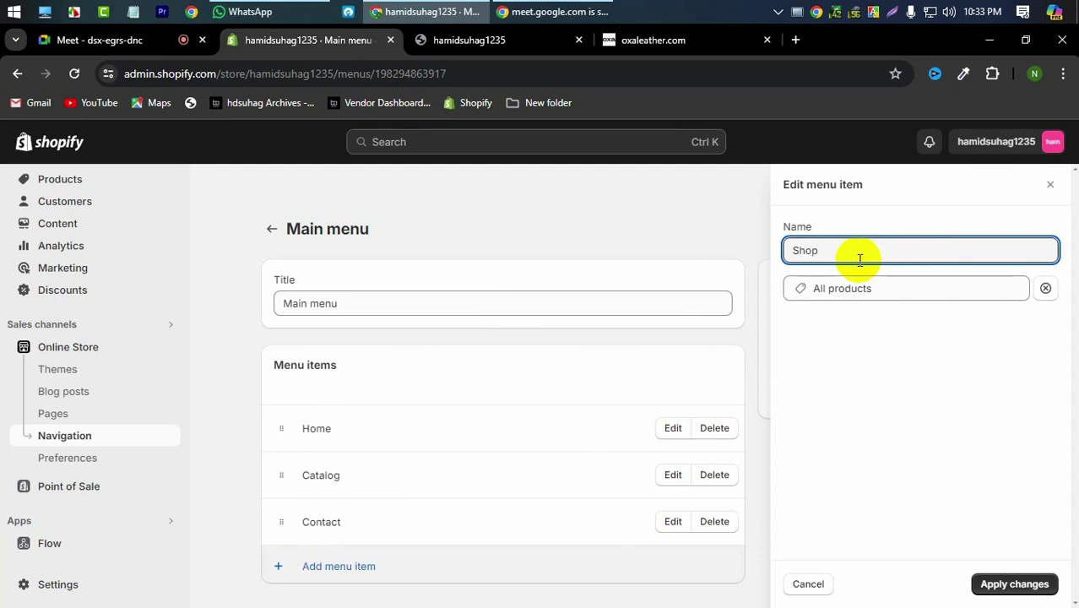
{"action": "type", "text": "Shop"}
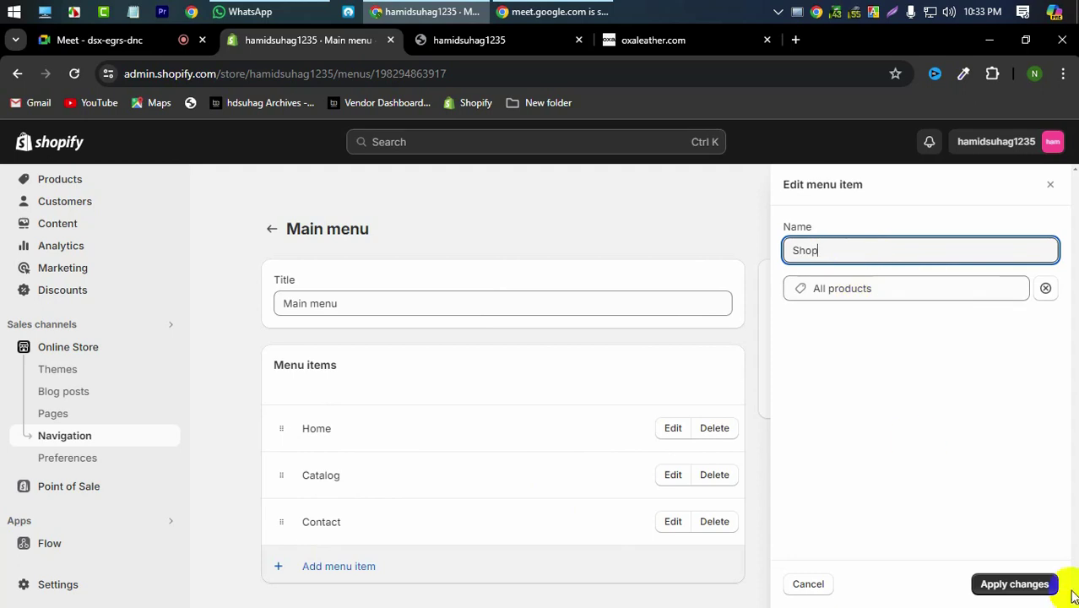
{"action": "left_click", "coordinate": [1022, 584]}
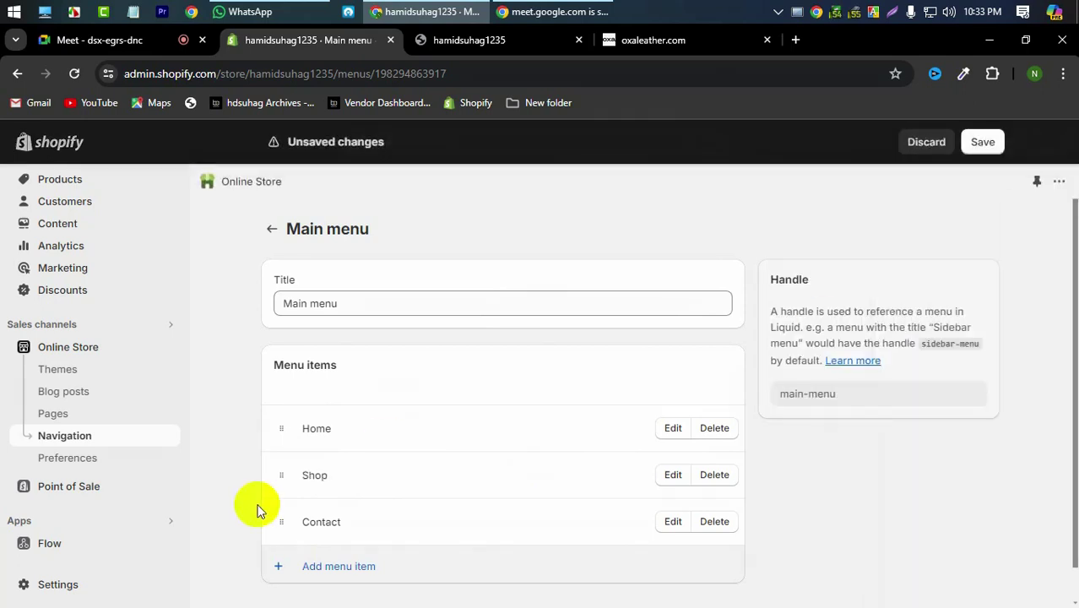
{"action": "left_click", "coordinate": [979, 141]}
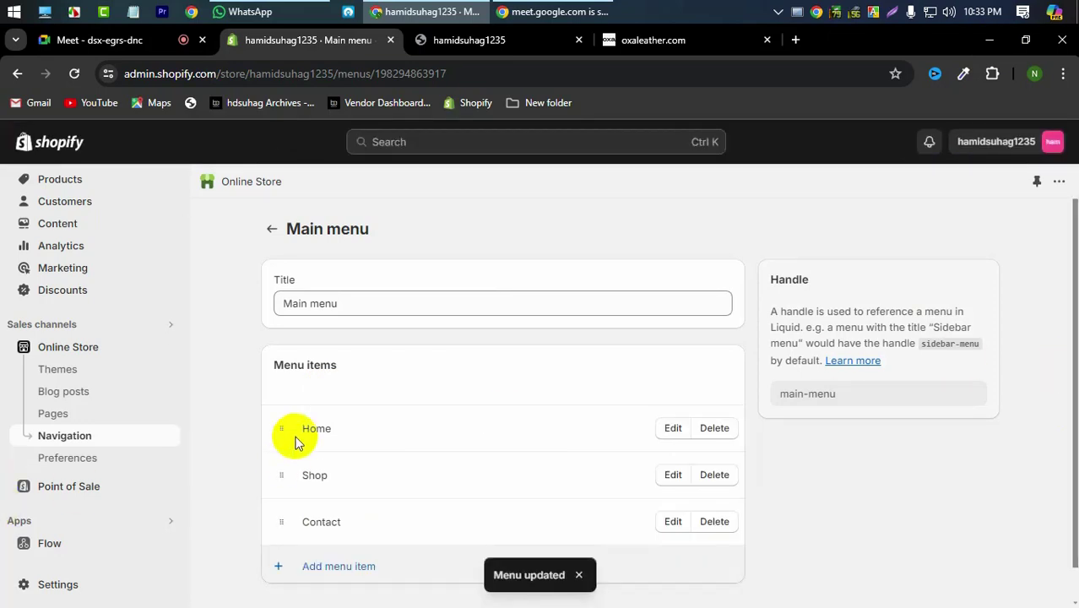
Look through the Cases, Watch Bands, Lifestyle Gear and Support header dropdowns on oxaleather.com as a menu reference.
{"action": "left_click", "coordinate": [662, 42]}
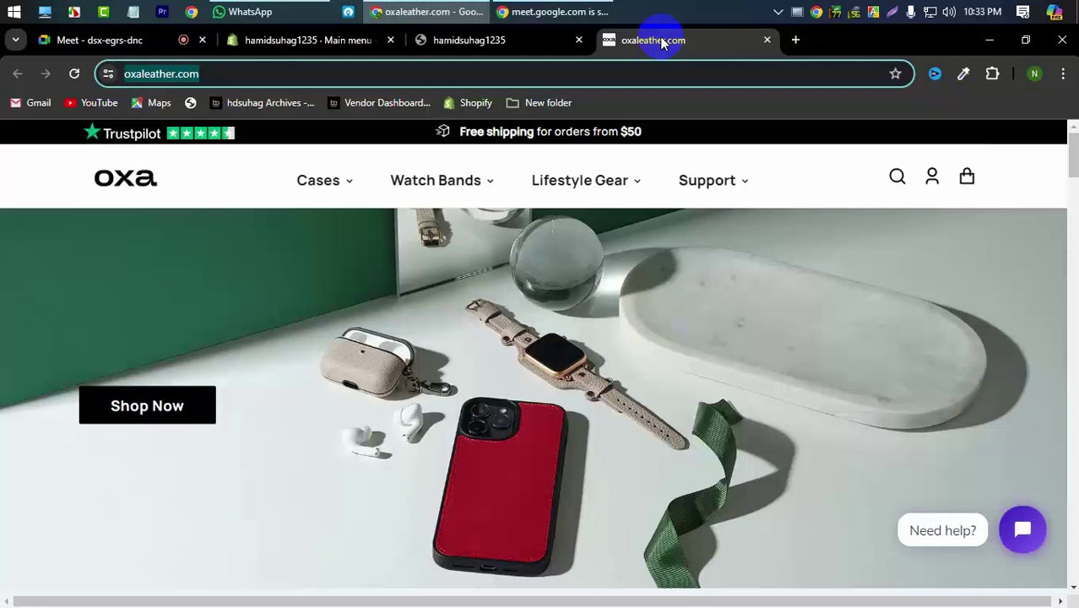
{"action": "mouse_move", "coordinate": [703, 173]}
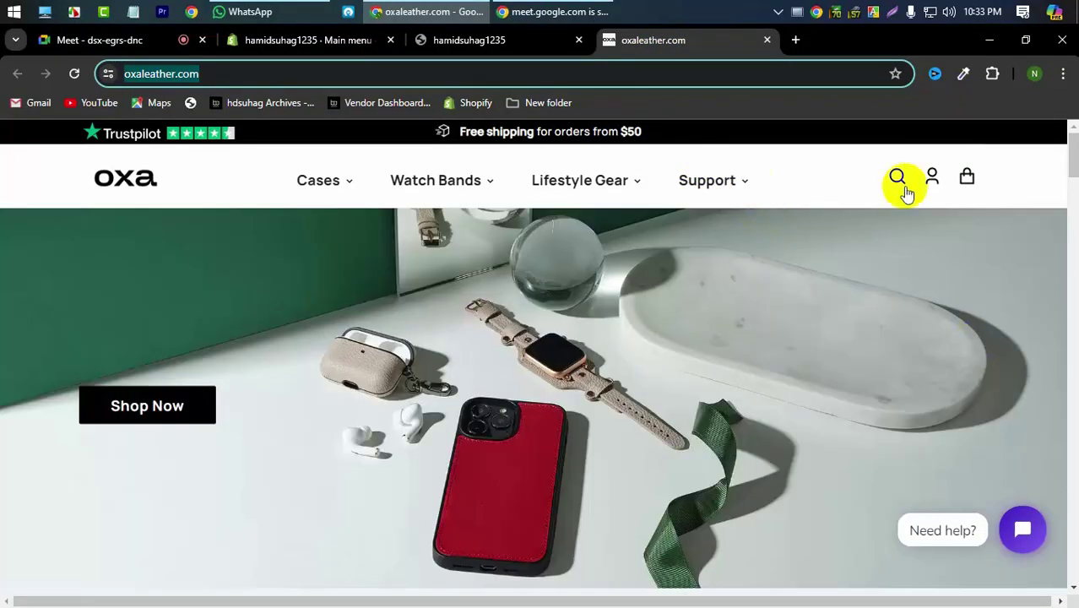
{"action": "mouse_move", "coordinate": [732, 200]}
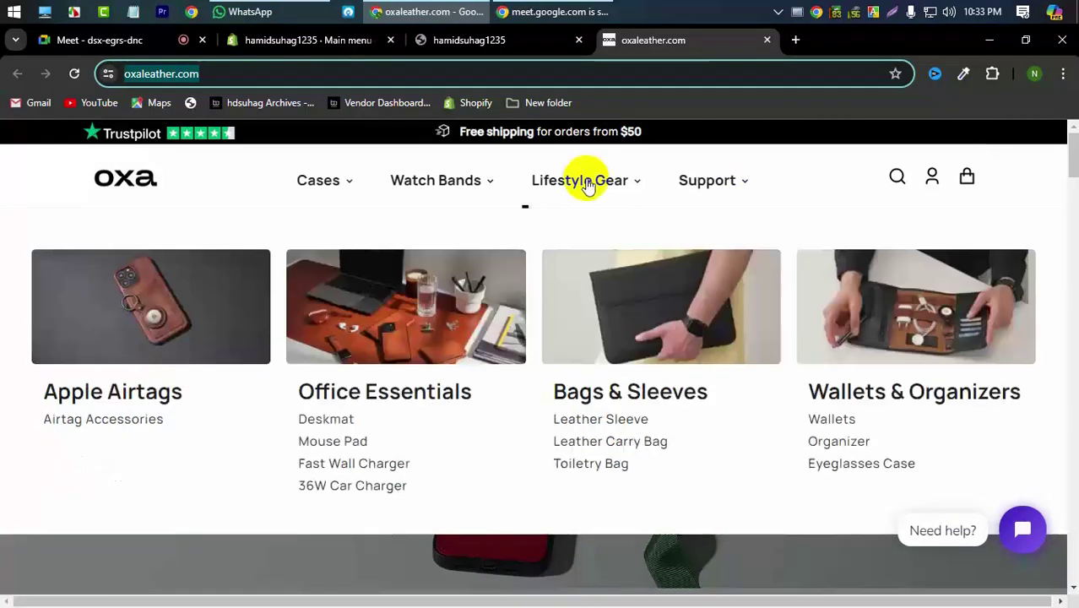
{"action": "mouse_move", "coordinate": [308, 178]}
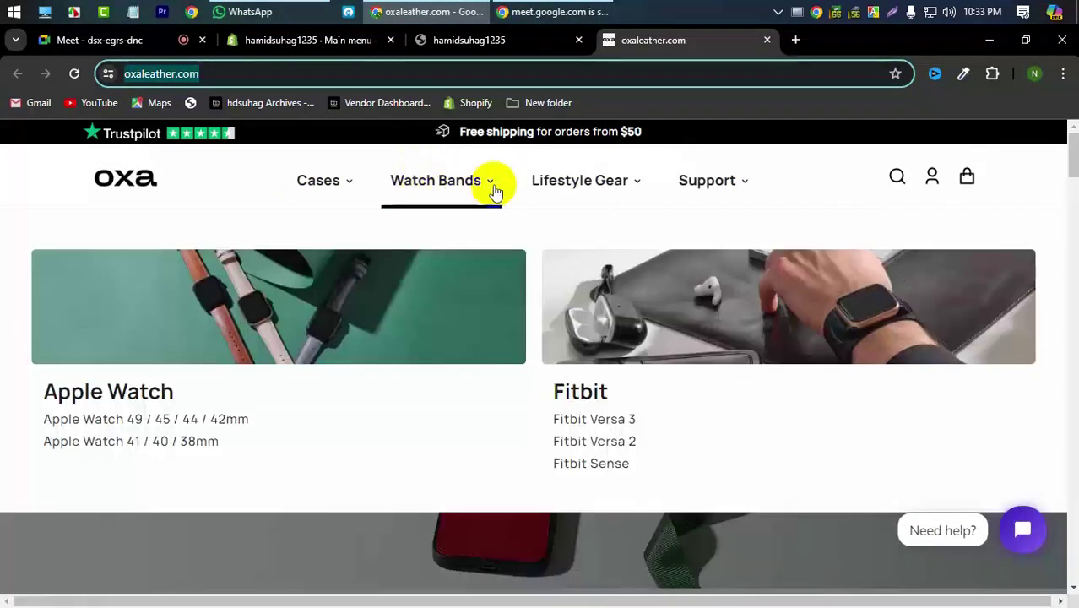
{"action": "mouse_move", "coordinate": [582, 180]}
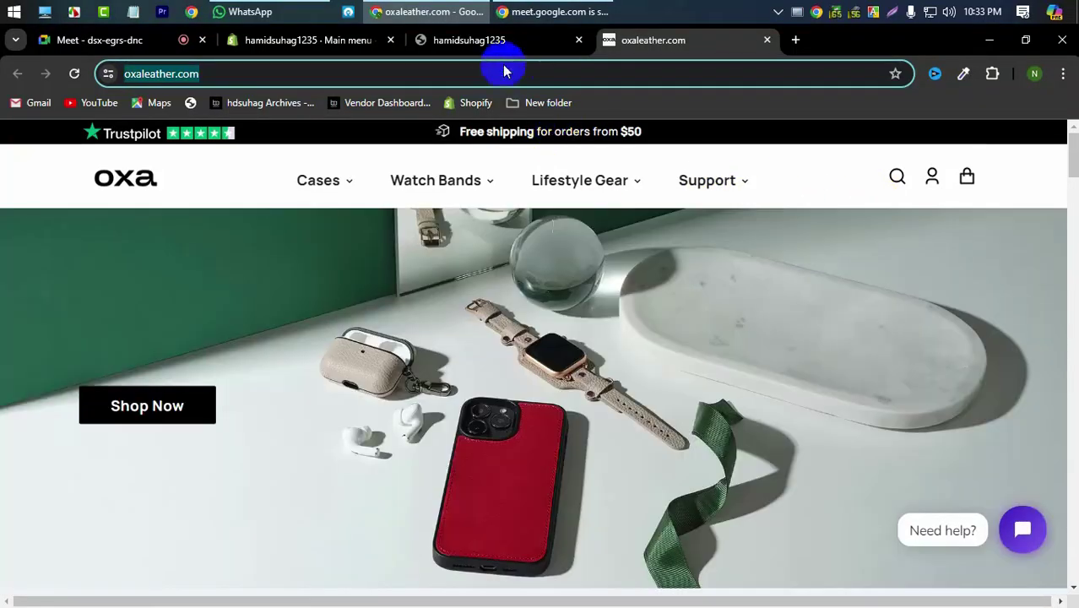
Open the storefront's Contact page and look over its Name, Email, Phone number and Comment fields.
{"action": "left_click", "coordinate": [469, 40]}
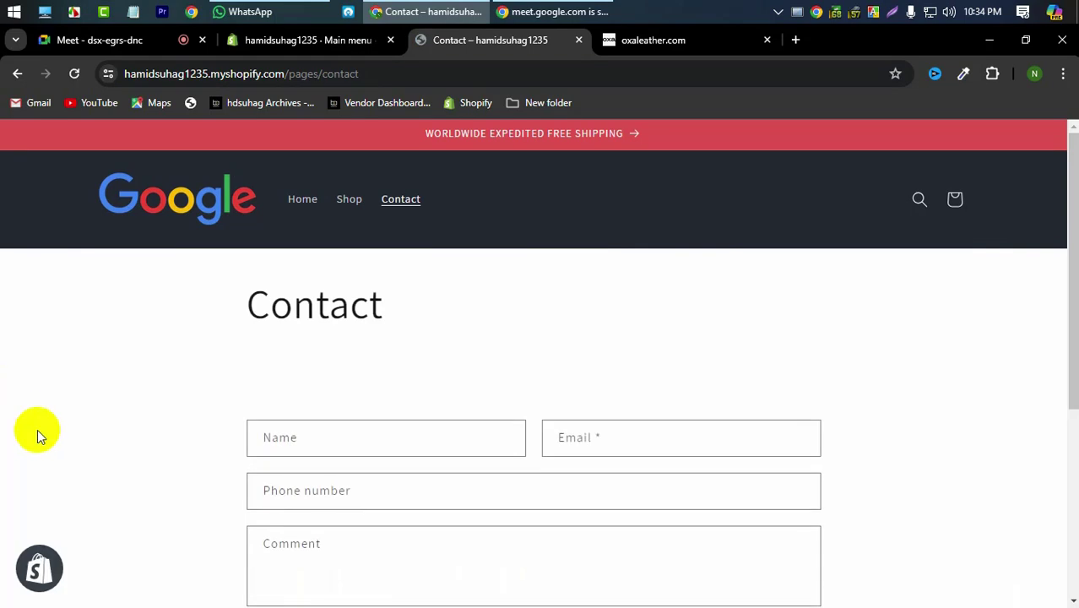
{"action": "scroll", "coordinate": [37, 433], "scroll_direction": "down", "scroll_amount": 3}
{"action": "scroll", "coordinate": [169, 384], "scroll_direction": "up", "scroll_amount": 2}
{"action": "left_click", "coordinate": [321, 358]}
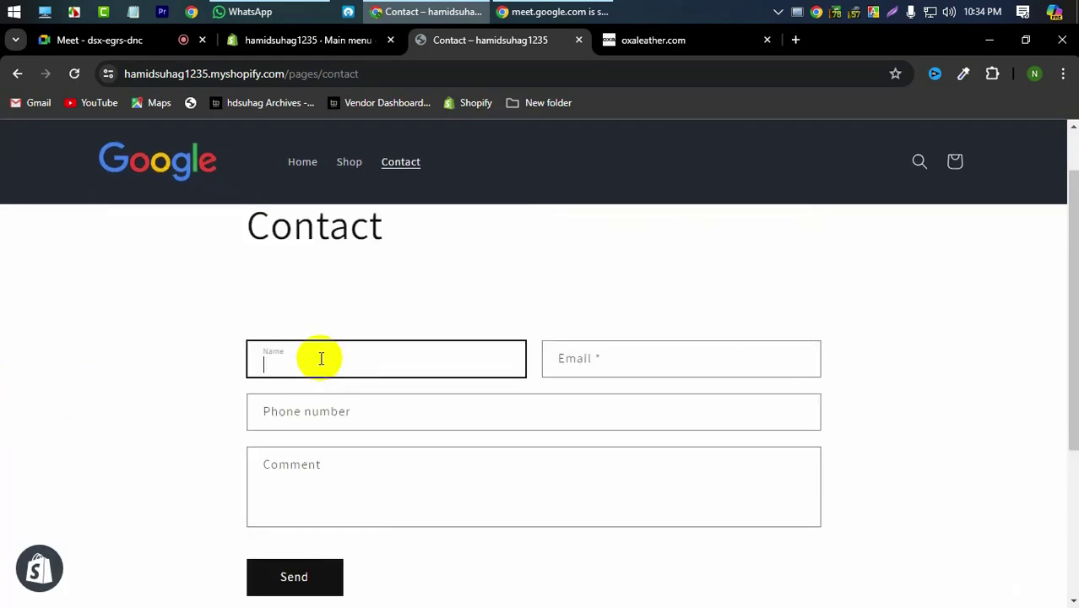
{"action": "left_click", "coordinate": [619, 371]}
{"action": "left_click", "coordinate": [372, 429]}
{"action": "left_click", "coordinate": [362, 495]}
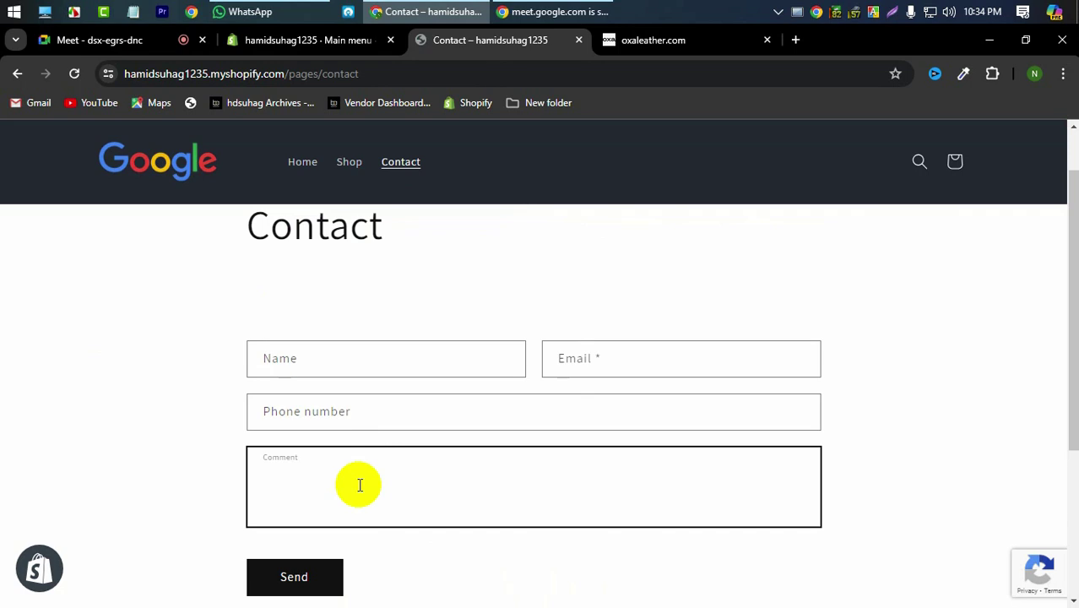
{"action": "scroll", "coordinate": [176, 274], "scroll_direction": "down", "scroll_amount": 3}
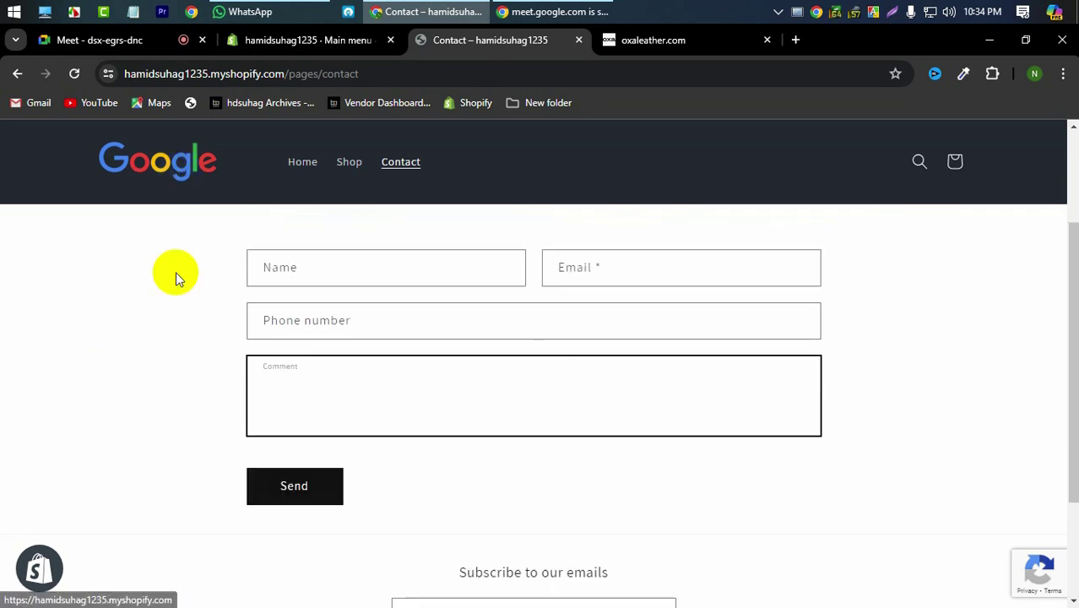
{"action": "scroll", "coordinate": [175, 271], "scroll_direction": "up", "scroll_amount": 3}
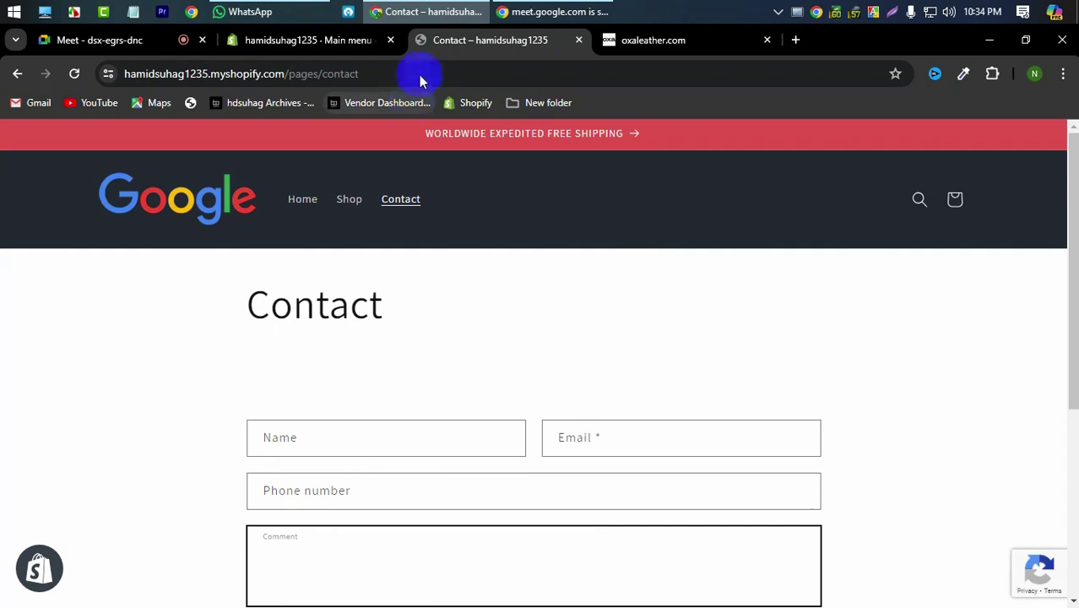
Check the Support dropdown's page links on oxaleather.com and return to the Shopify admin.
{"action": "left_click", "coordinate": [647, 43]}
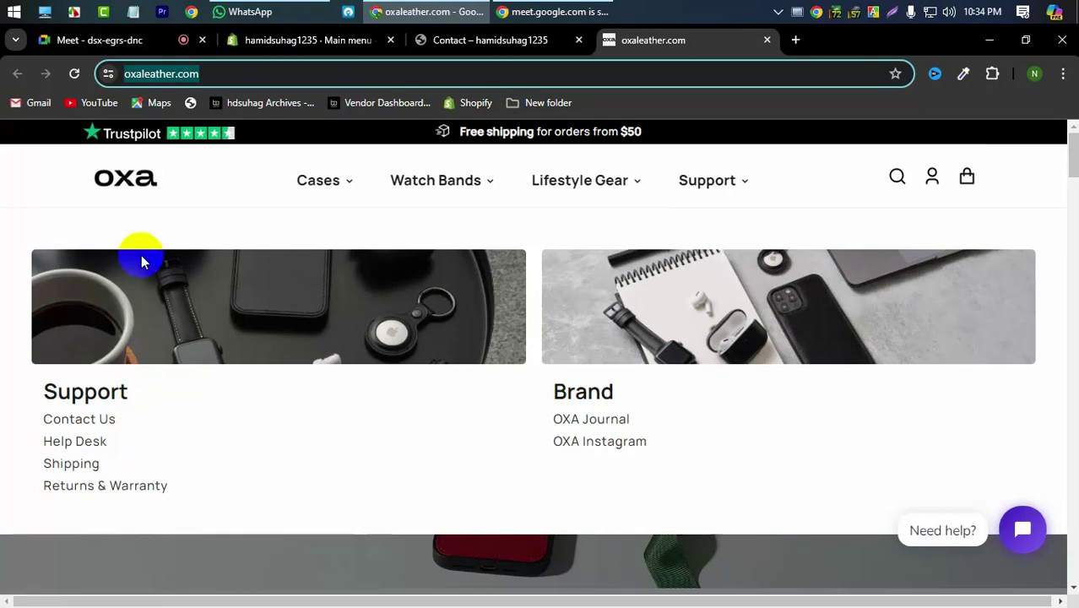
{"action": "left_click", "coordinate": [208, 76]}
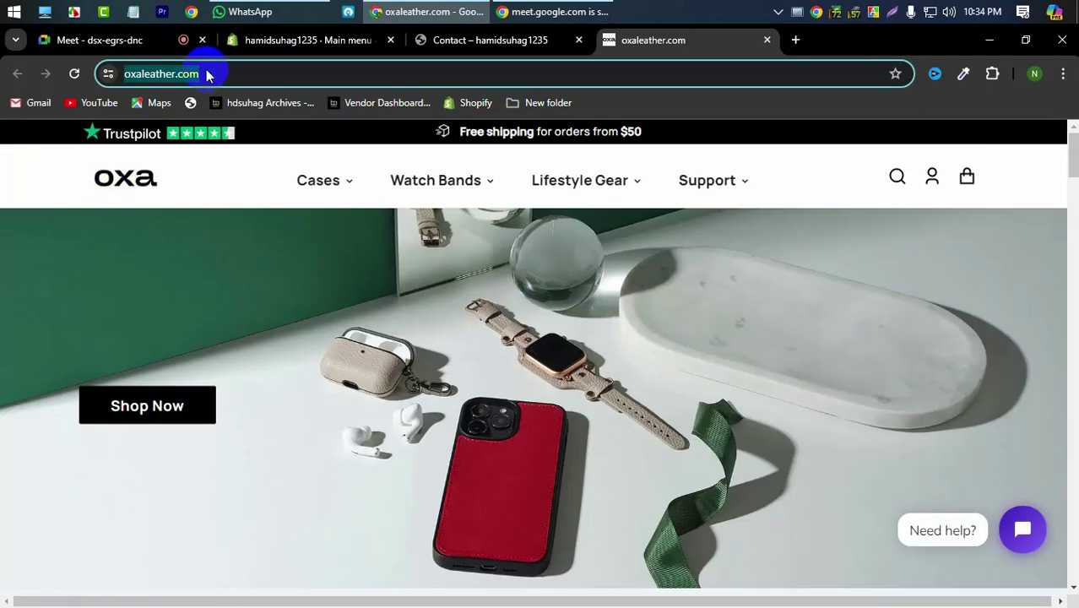
{"action": "left_click", "coordinate": [304, 38]}
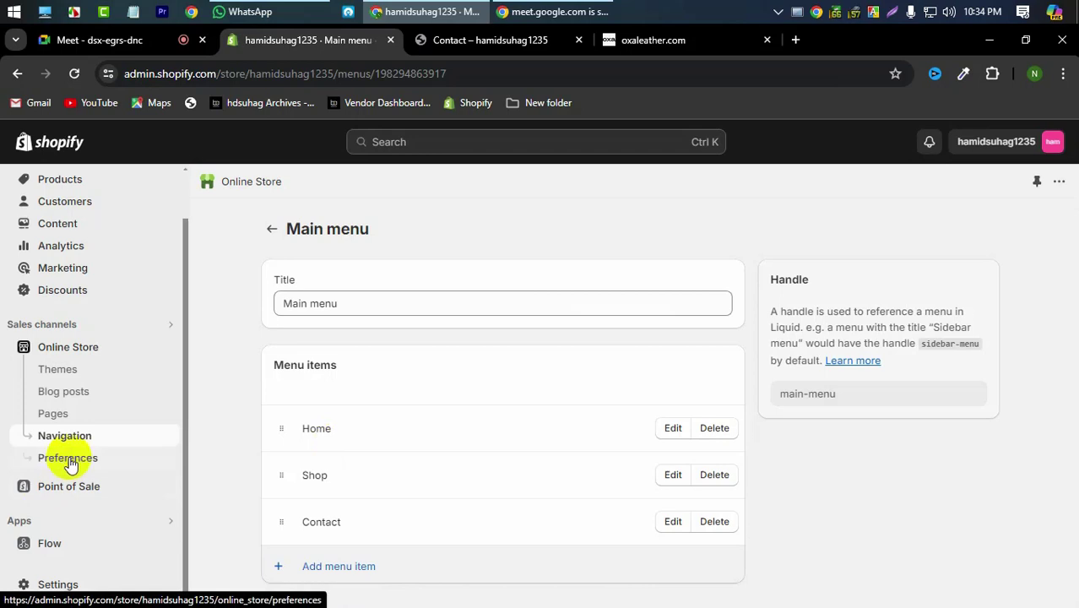
Start a new page from the Online Store's Pages list and title it About us.
{"action": "left_click", "coordinate": [54, 414]}
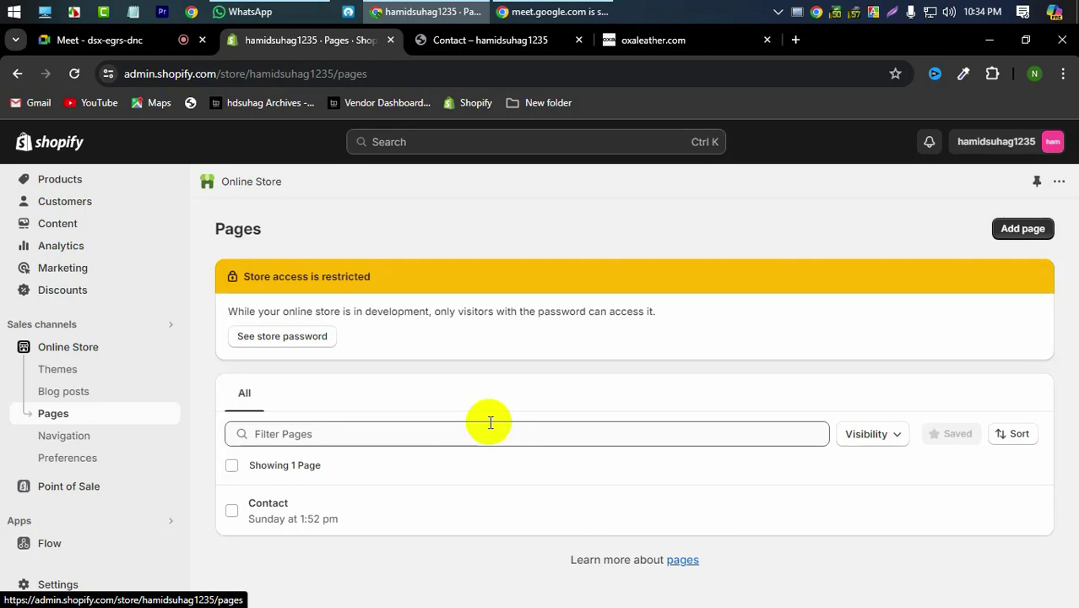
{"action": "left_click", "coordinate": [1013, 229]}
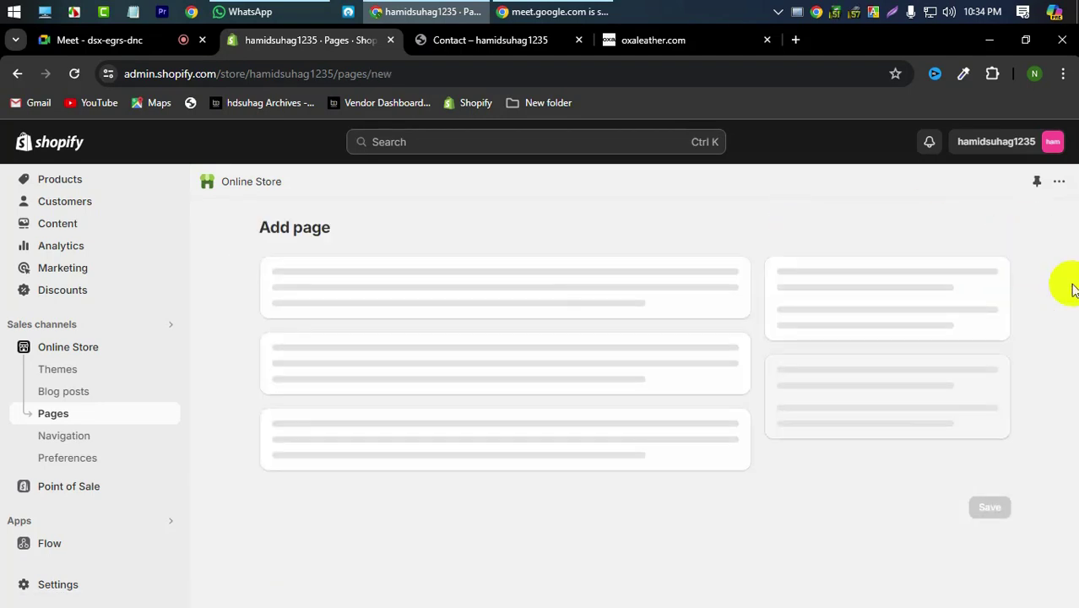
{"action": "left_click", "coordinate": [365, 311]}
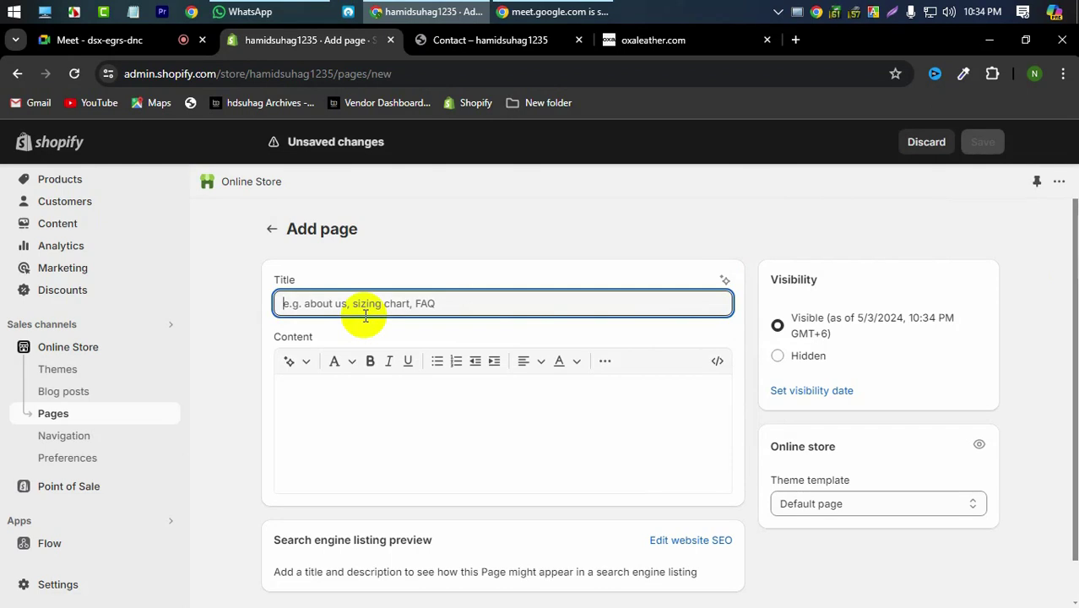
{"action": "type", "text": "About us"}
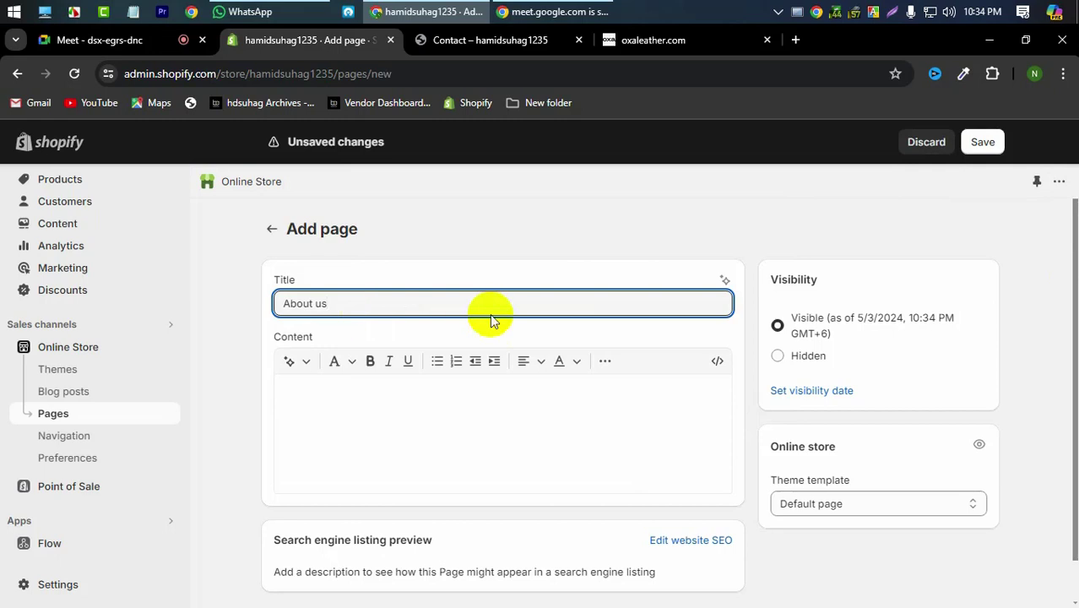
{"action": "left_click", "coordinate": [376, 287]}
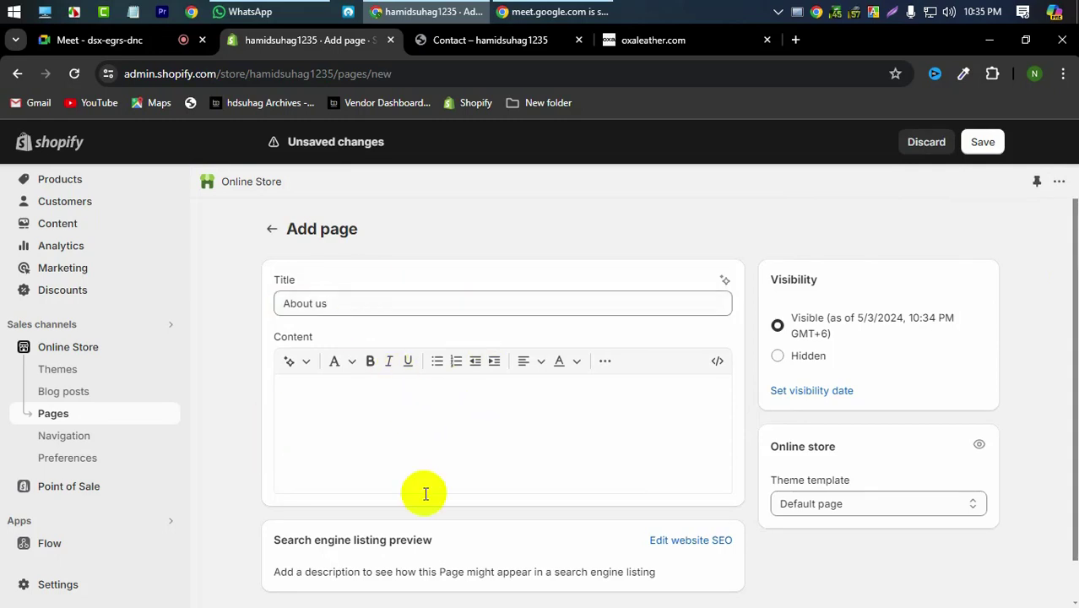
{"action": "left_click", "coordinate": [390, 435]}
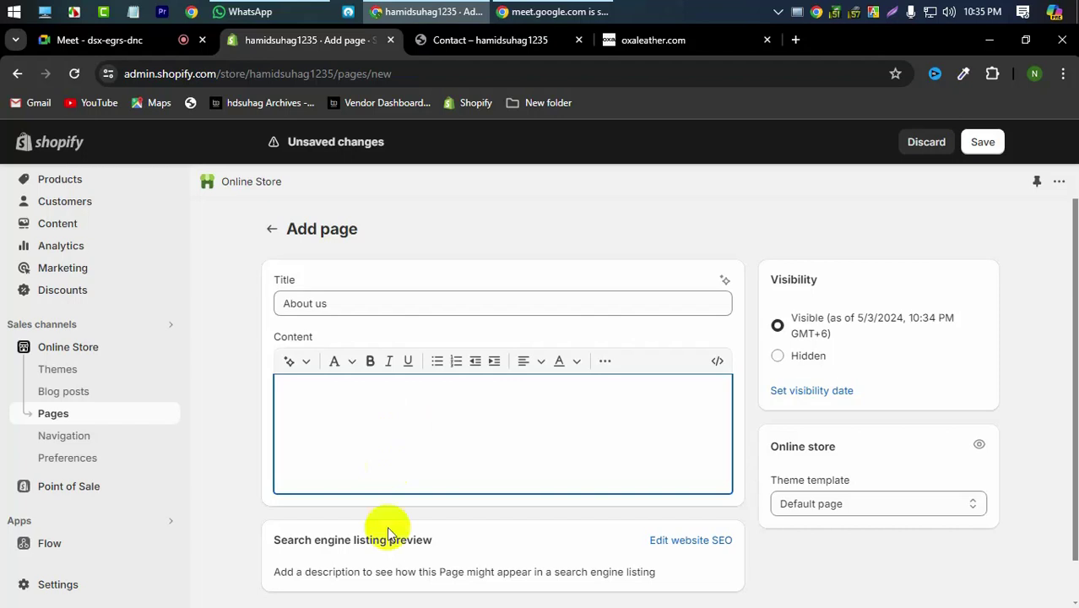
Switch to WhatsApp, find the krazydeco.com link in the client's earlier messages, open it and go to the site's About page.
{"action": "left_click", "coordinate": [293, 7]}
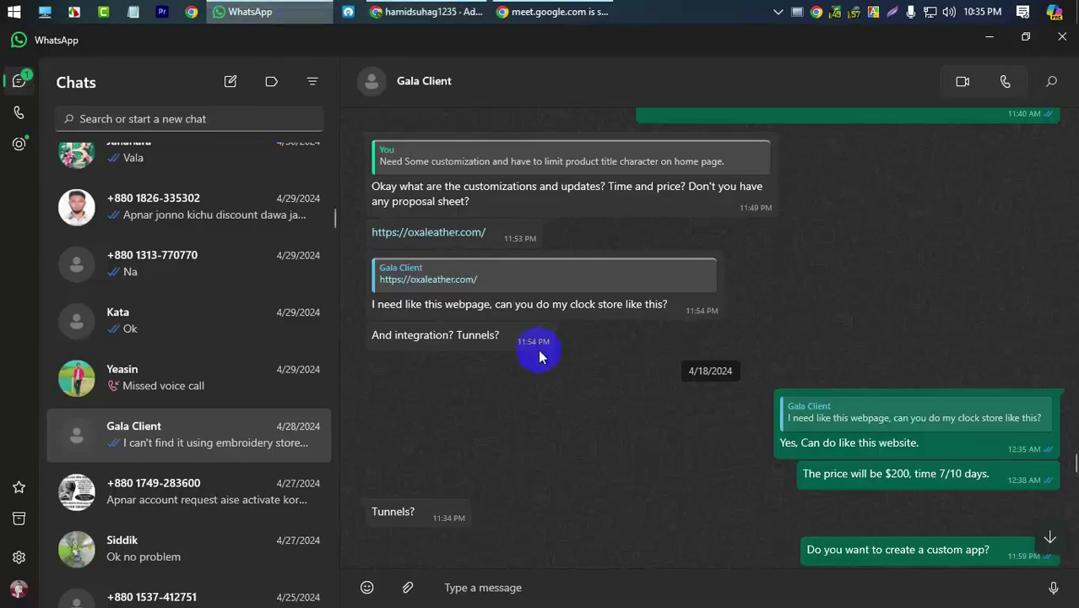
{"action": "scroll", "coordinate": [548, 379], "scroll_direction": "up", "scroll_amount": 5}
{"action": "scroll", "coordinate": [548, 382], "scroll_direction": "up", "scroll_amount": 3}
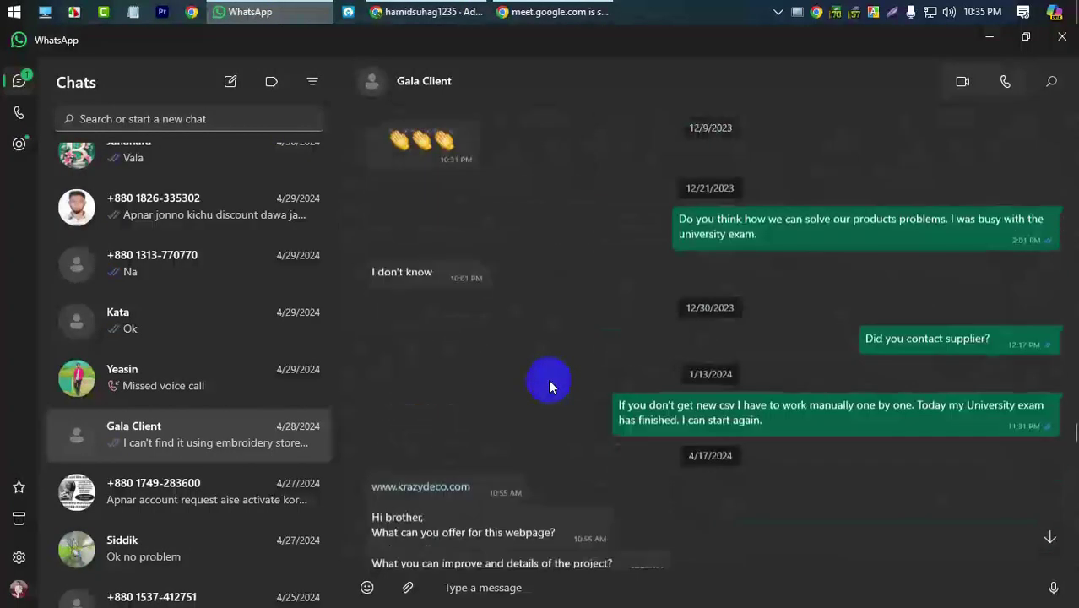
{"action": "left_click", "coordinate": [428, 498]}
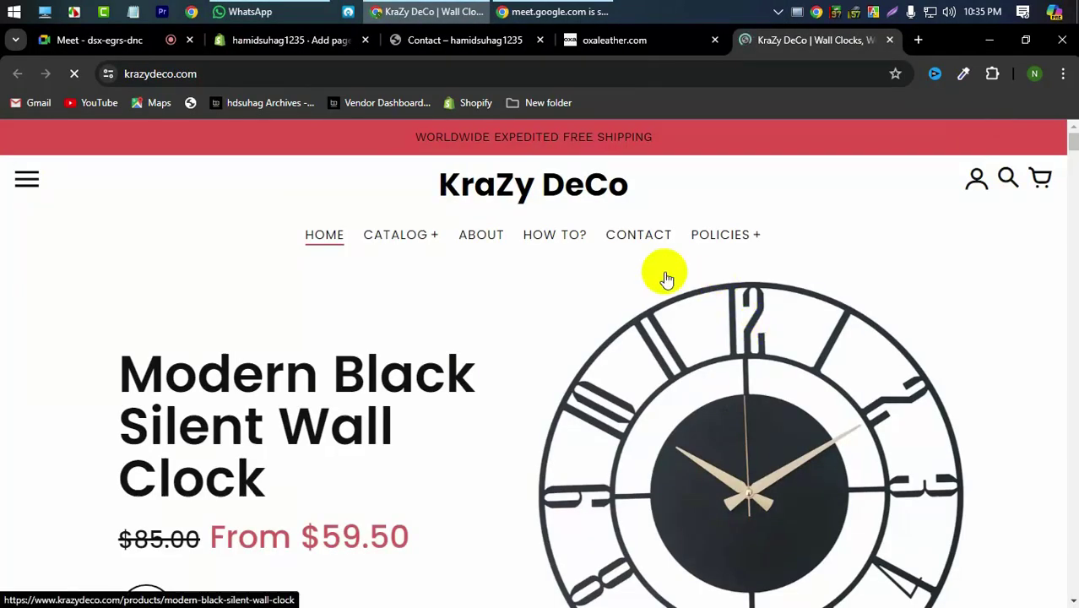
{"action": "left_click", "coordinate": [470, 239]}
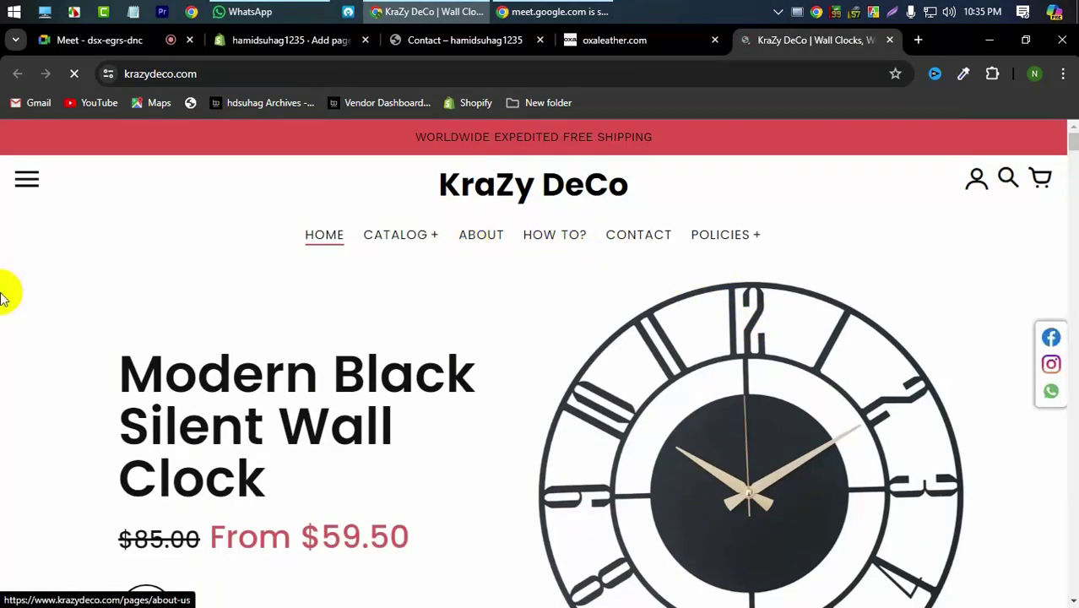
Copy the krazydeco.com About Us content from the Our Story heading through the wall decor image.
{"action": "scroll", "coordinate": [38, 338], "scroll_direction": "down", "scroll_amount": 3}
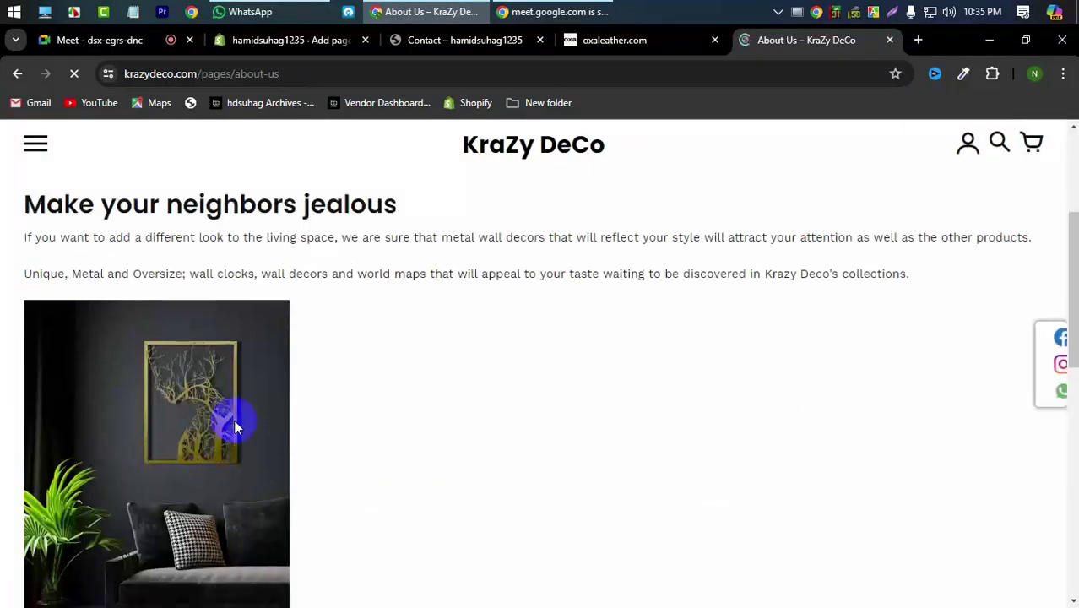
{"action": "scroll", "coordinate": [234, 424], "scroll_direction": "down", "scroll_amount": 4}
{"action": "scroll", "coordinate": [270, 426], "scroll_direction": "up", "scroll_amount": 9}
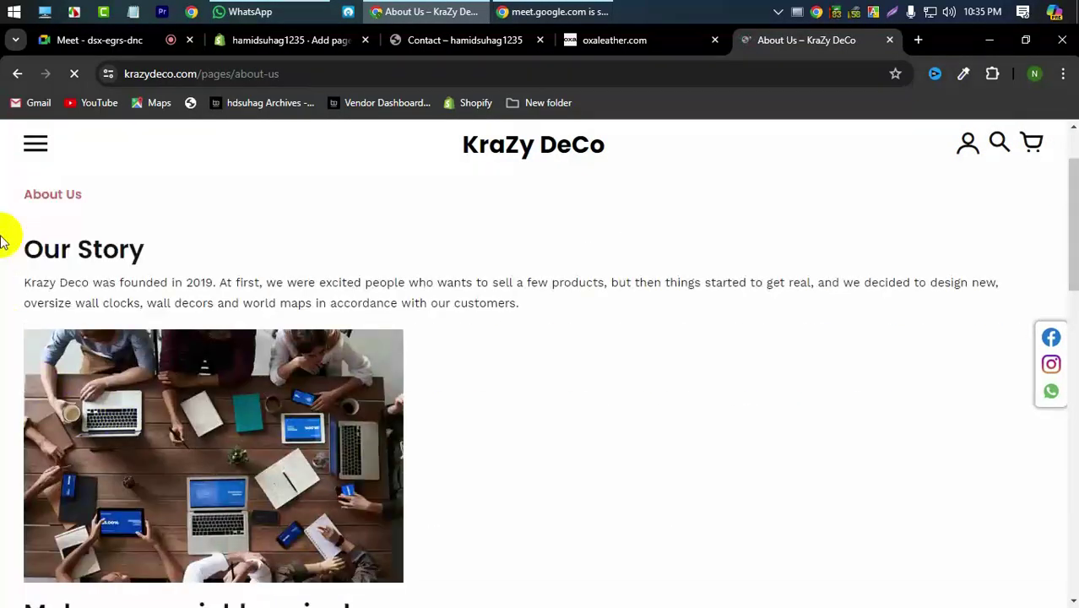
{"action": "left_click_drag", "start_coordinate": [31, 239], "coordinate": [399, 391]}
{"action": "scroll", "coordinate": [385, 352], "scroll_direction": "down", "scroll_amount": 5}
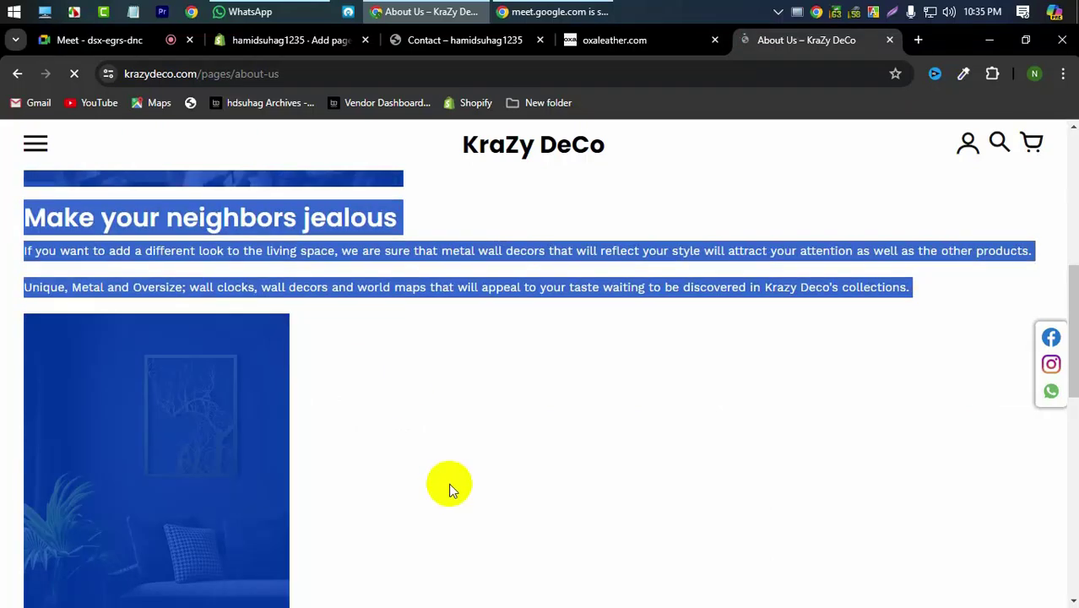
{"action": "scroll", "coordinate": [450, 479], "scroll_direction": "down", "scroll_amount": 2}
{"action": "right_click", "coordinate": [346, 229]}
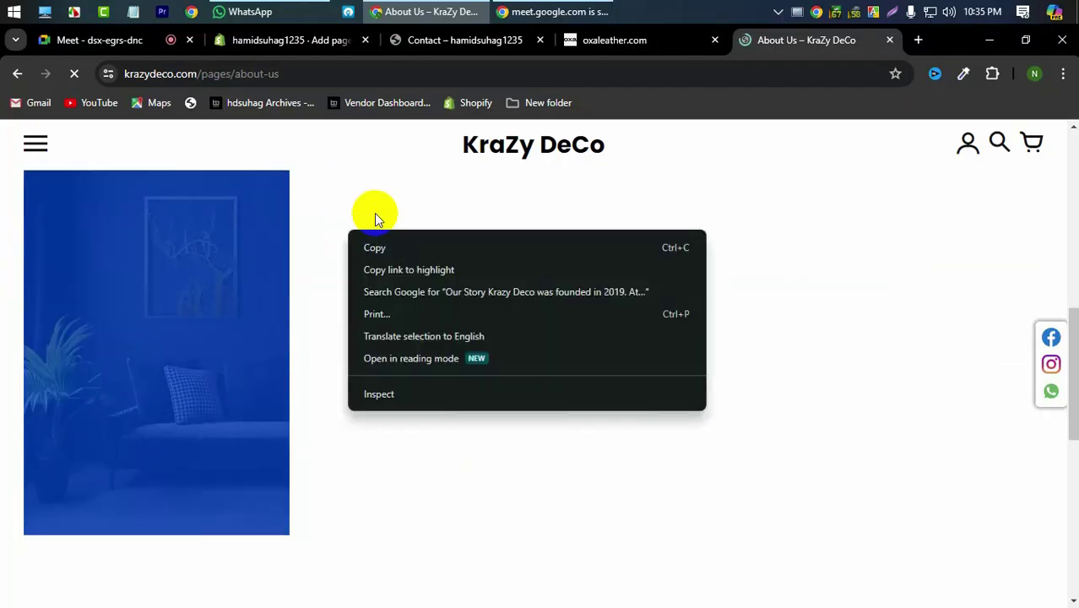
{"action": "left_click", "coordinate": [390, 249]}
Paste the copied Our Story content into the new About us page's Content field in the Shopify admin.
{"action": "left_click", "coordinate": [284, 40]}
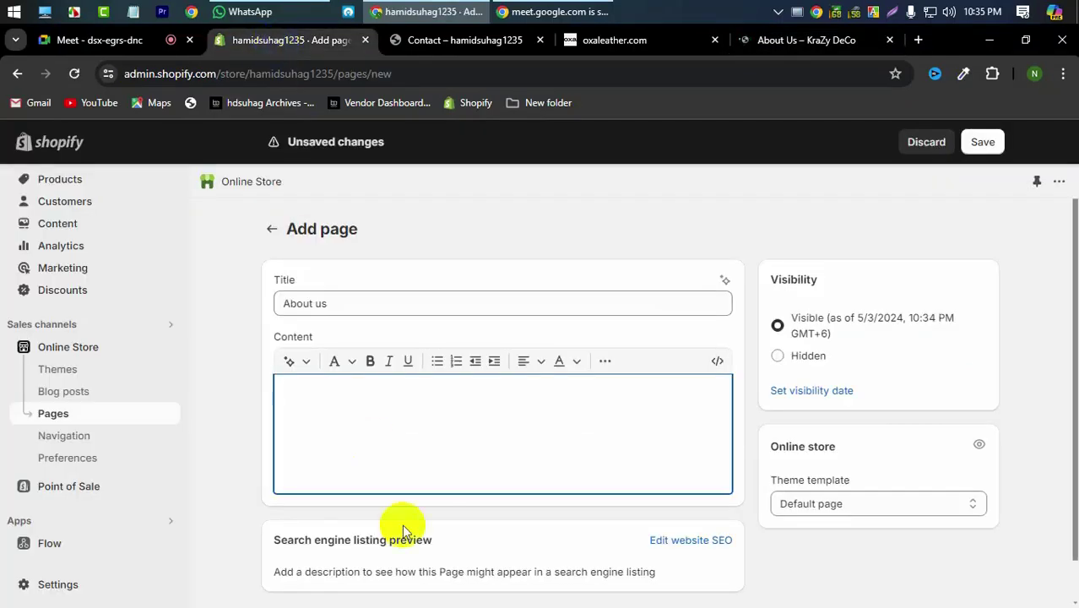
{"action": "left_click", "coordinate": [387, 423]}
{"action": "key", "text": "ctrl+v"}
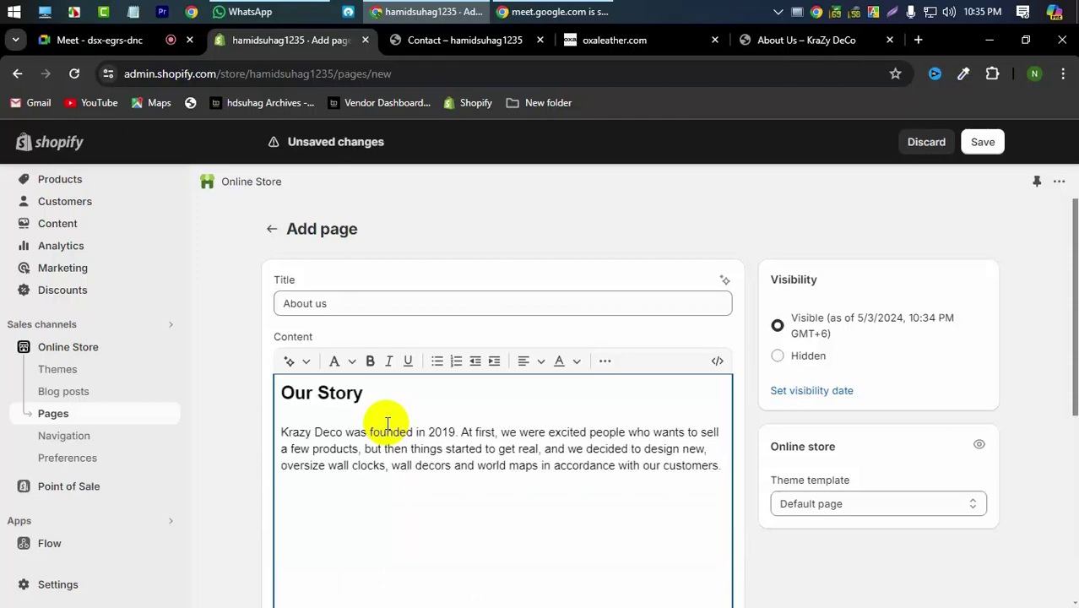
Review the pasted Our Story text and image on the About us page and save the page.
{"action": "scroll", "coordinate": [393, 426], "scroll_direction": "down", "scroll_amount": 4}
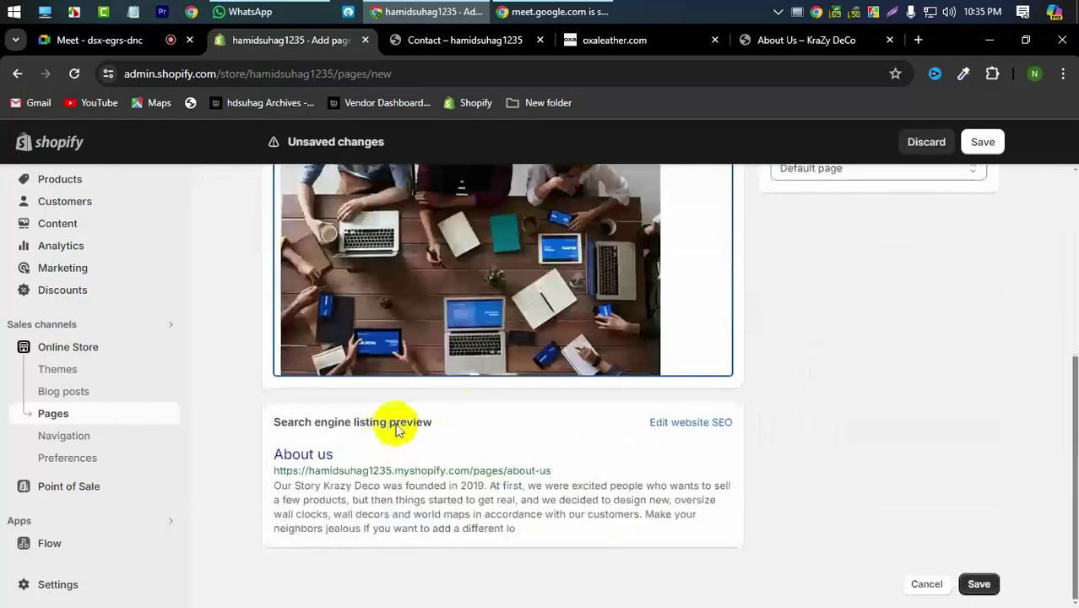
{"action": "scroll", "coordinate": [380, 538], "scroll_direction": "up", "scroll_amount": 5}
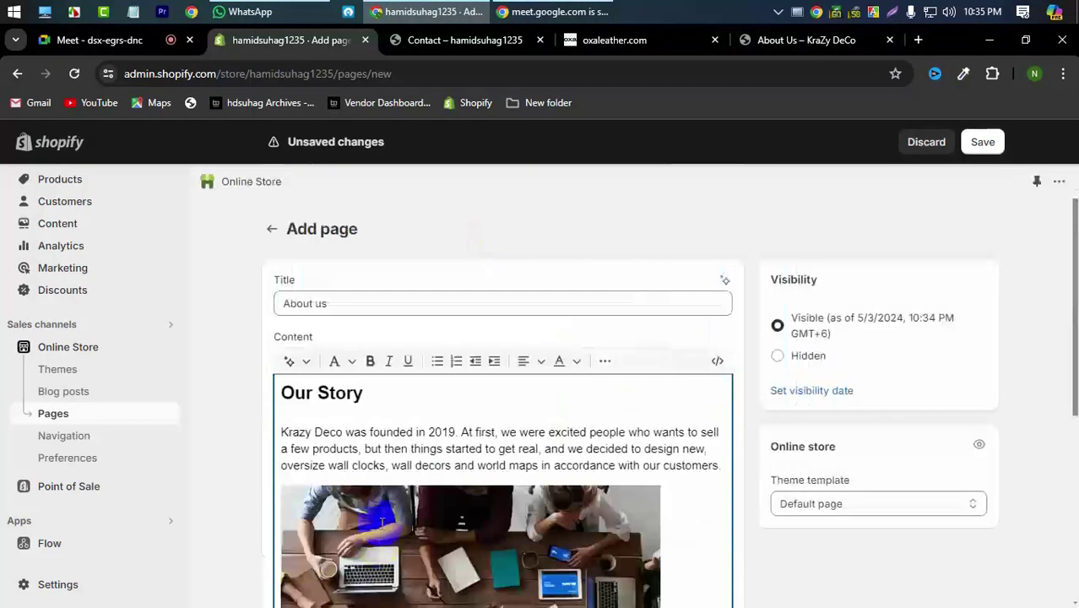
{"action": "scroll", "coordinate": [380, 538], "scroll_direction": "down", "scroll_amount": 4}
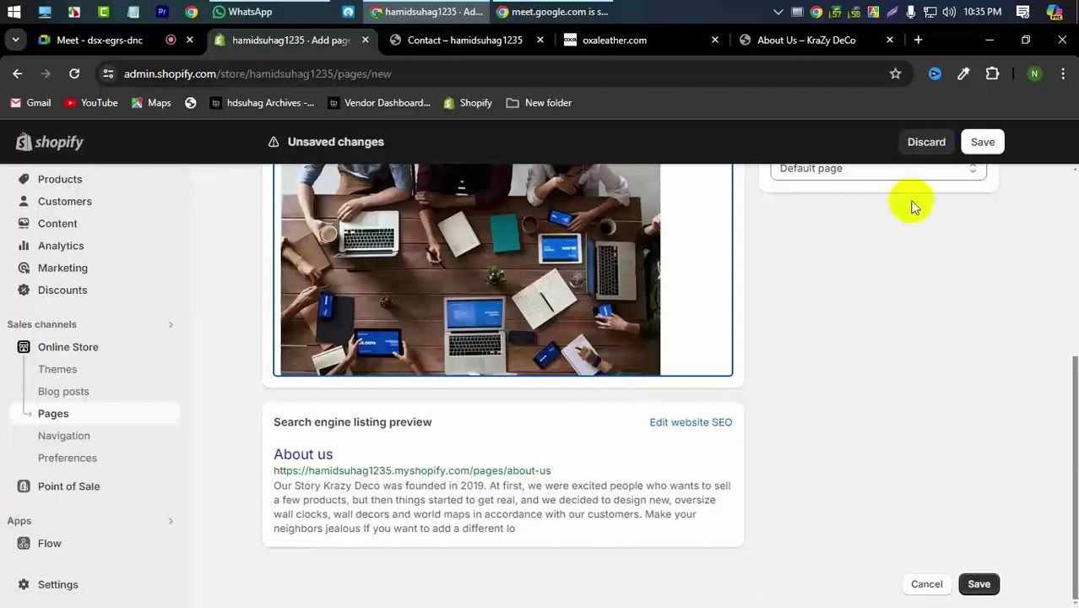
{"action": "scroll", "coordinate": [717, 284], "scroll_direction": "up", "scroll_amount": 2}
{"action": "left_click", "coordinate": [981, 142]}
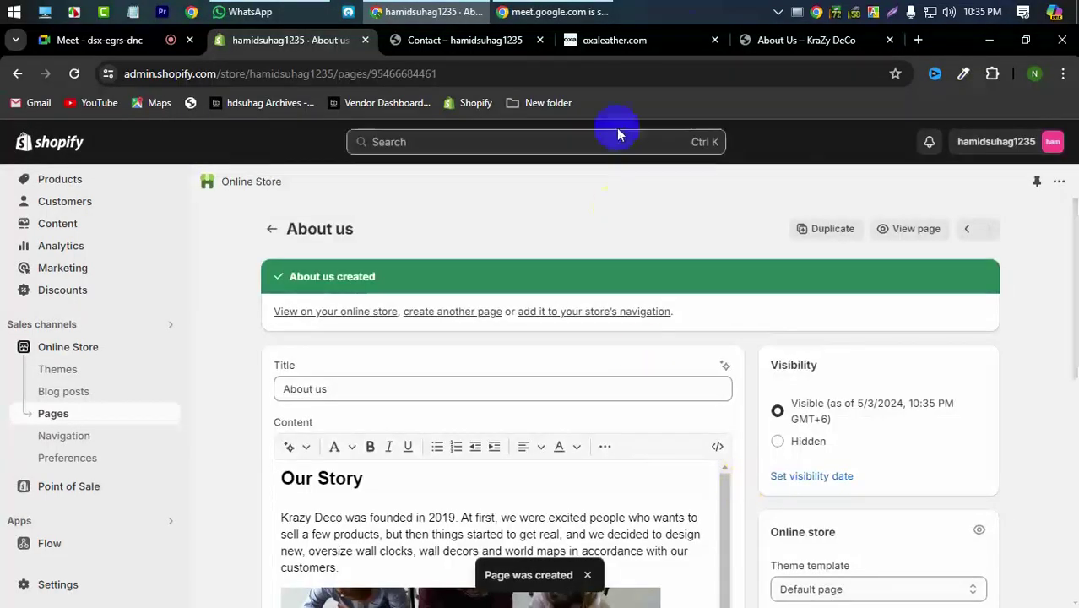
Switch back to krazydeco.com, look over its Policies menu and footer links, open the How To? page and copy its "How to?" heading.
{"action": "left_click", "coordinate": [759, 40]}
{"action": "scroll", "coordinate": [595, 289], "scroll_direction": "up", "scroll_amount": 10}
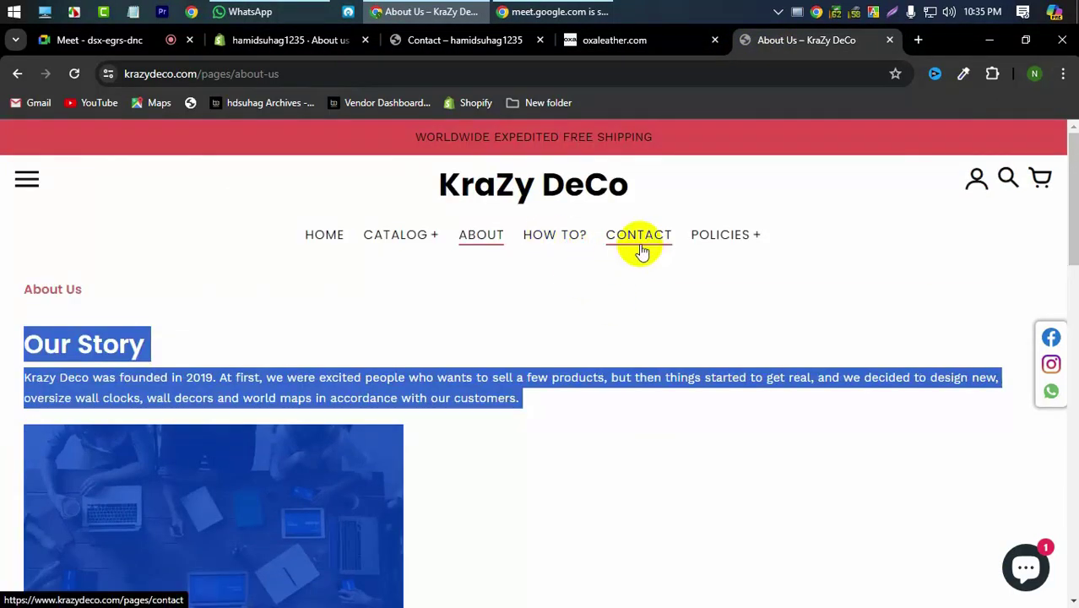
{"action": "mouse_move", "coordinate": [694, 245]}
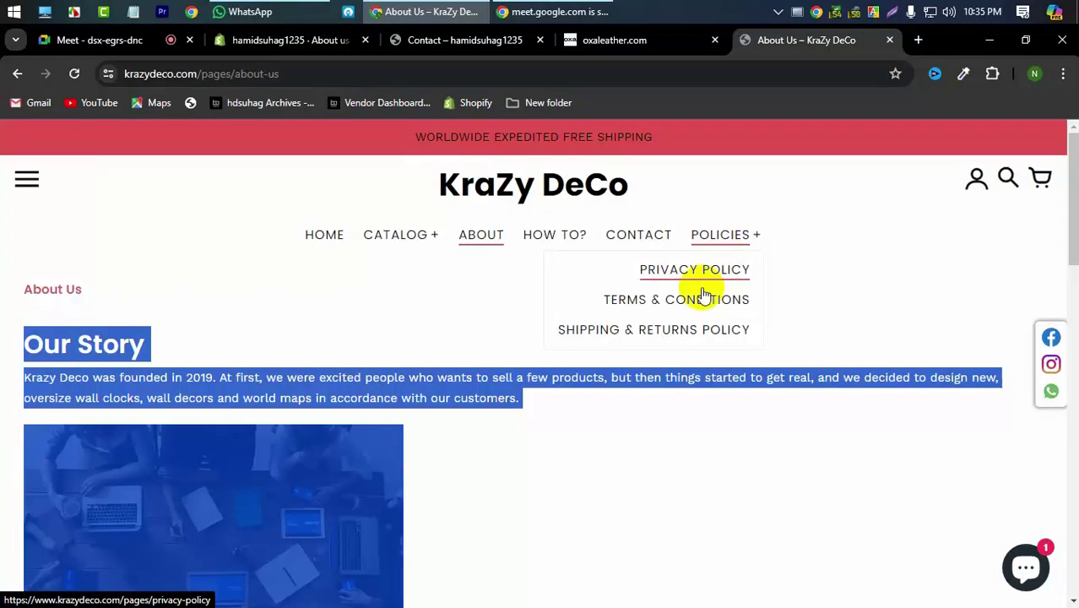
{"action": "scroll", "coordinate": [547, 413], "scroll_direction": "down", "scroll_amount": 10}
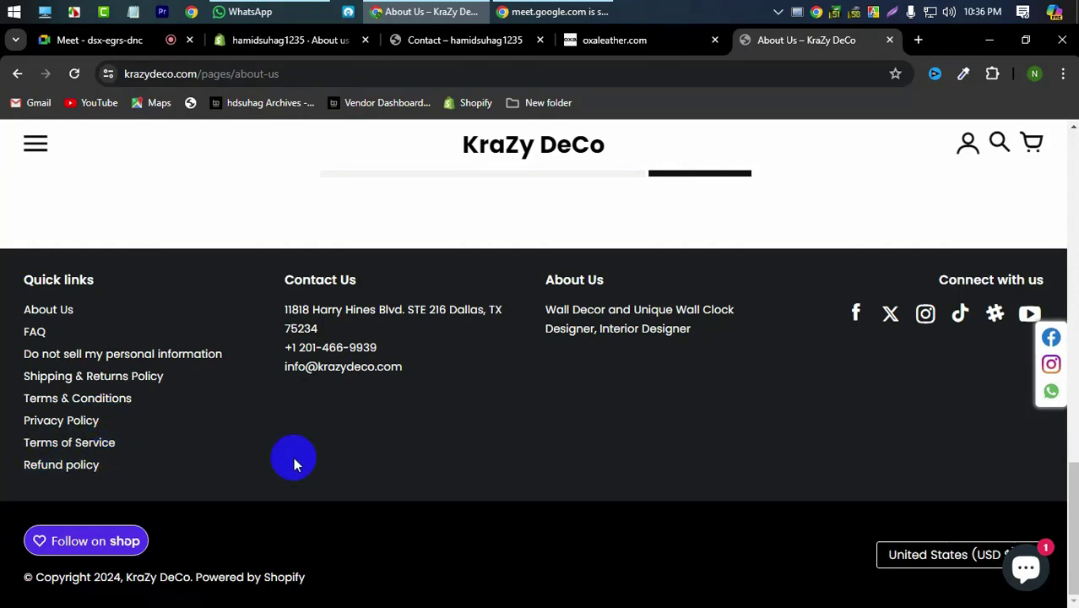
{"action": "key", "text": "ctrl+a"}
{"action": "key", "text": "Home"}
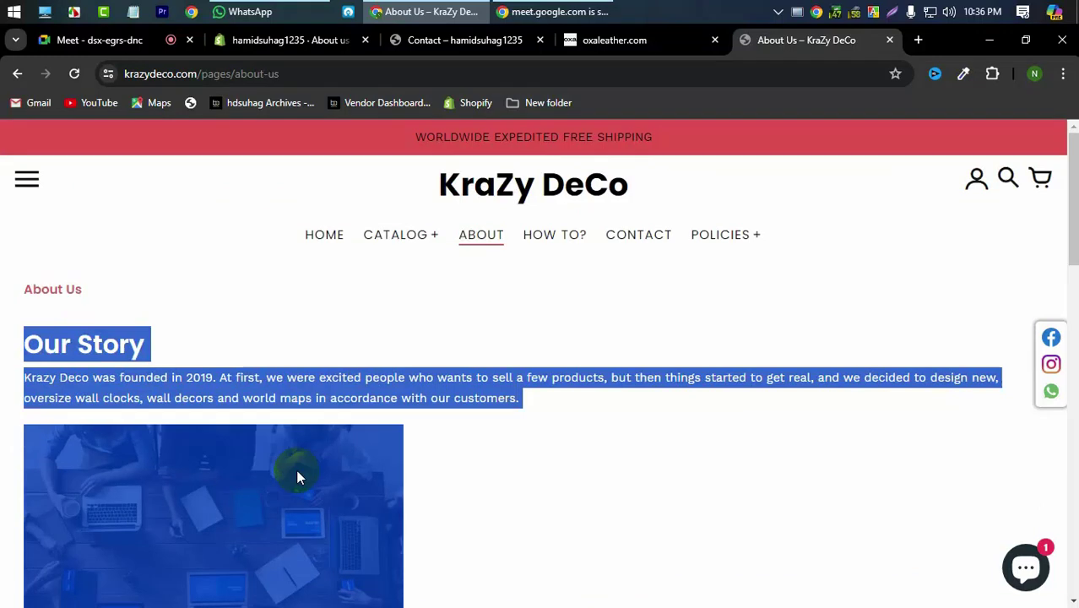
{"action": "left_click", "coordinate": [545, 245]}
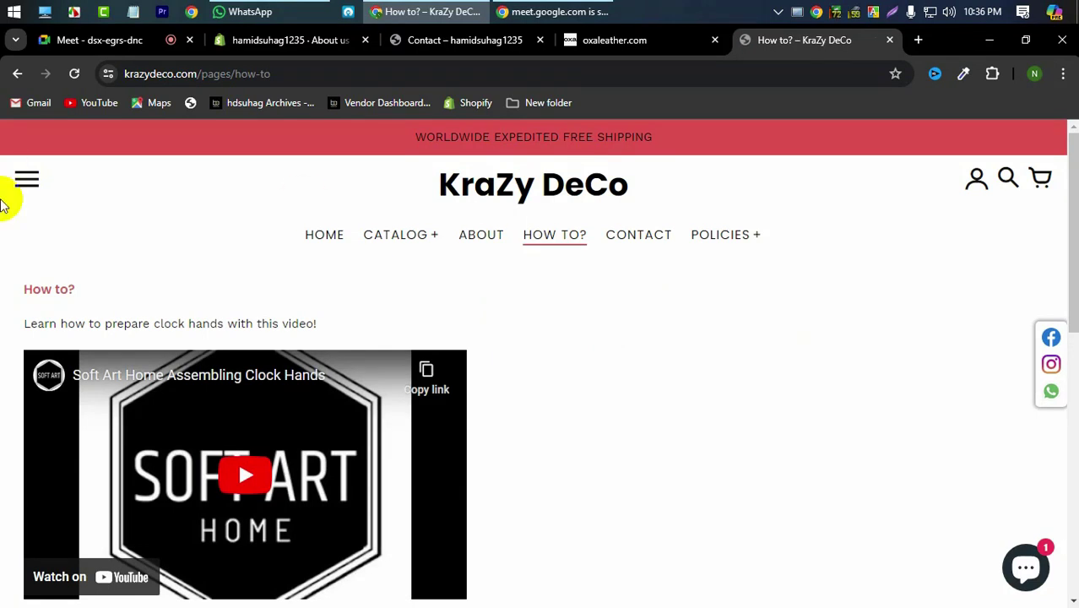
{"action": "right_click", "coordinate": [38, 290]}
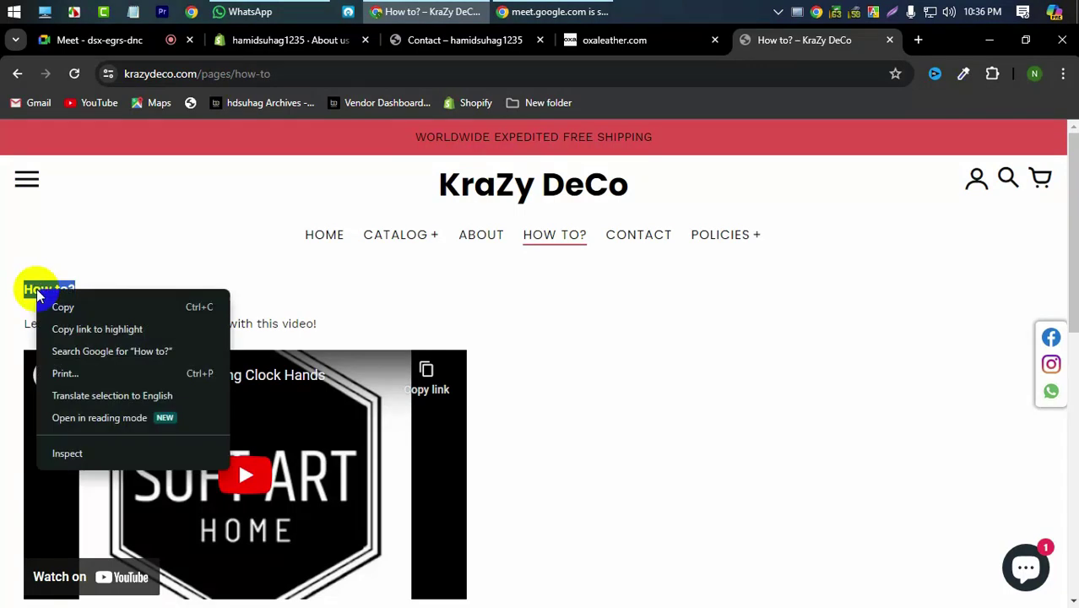
{"action": "left_click", "coordinate": [65, 306]}
Create another page in the Shopify admin and paste "How to?" as its title.
{"action": "left_click", "coordinate": [253, 40]}
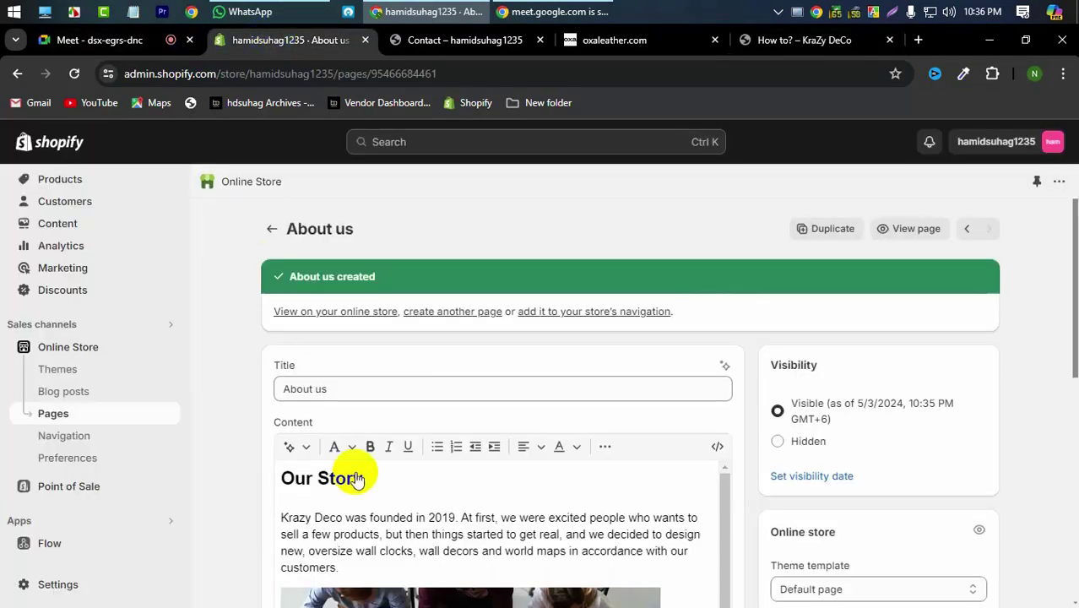
{"action": "left_click", "coordinate": [434, 314]}
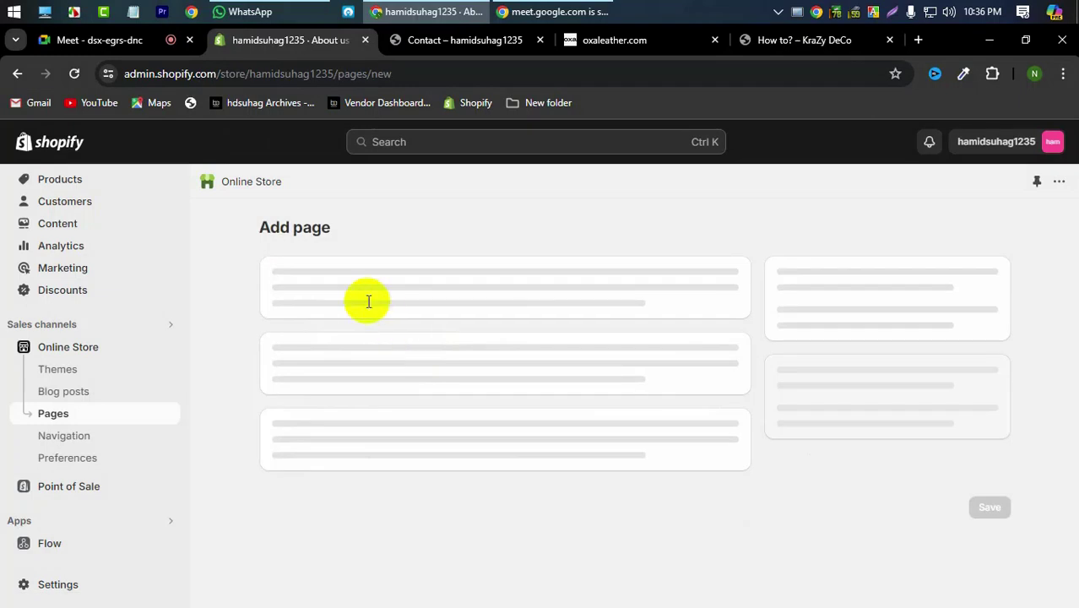
{"action": "left_click", "coordinate": [358, 301]}
{"action": "key", "text": "ctrl+v"}
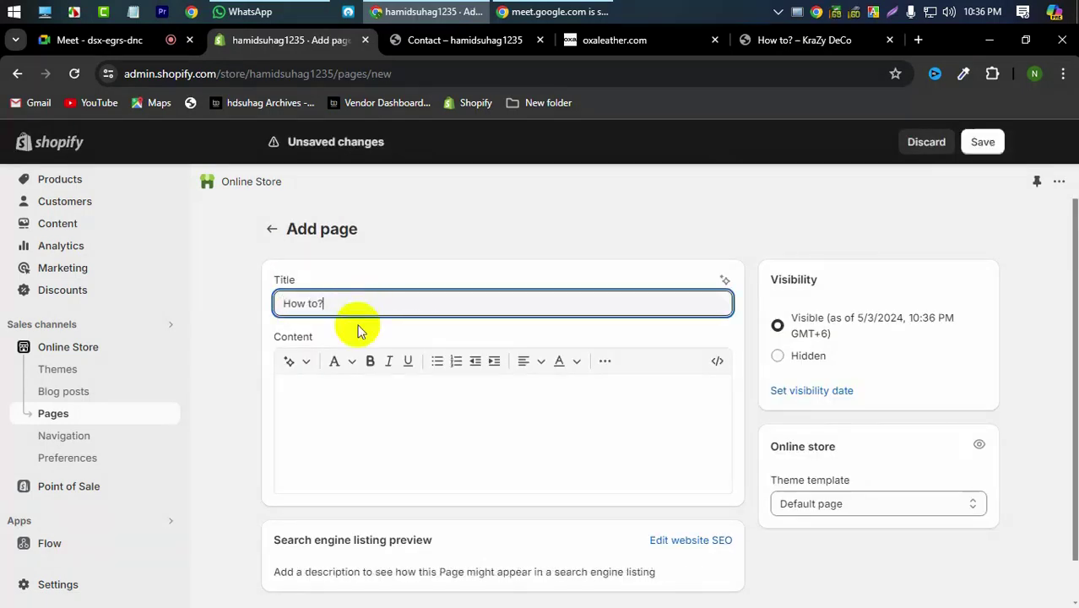
Copy the sentence "Learn how to prepare clock hands with this video!" from krazydeco.com and paste it into the How to? page's Content field.
{"action": "left_click", "coordinate": [792, 39]}
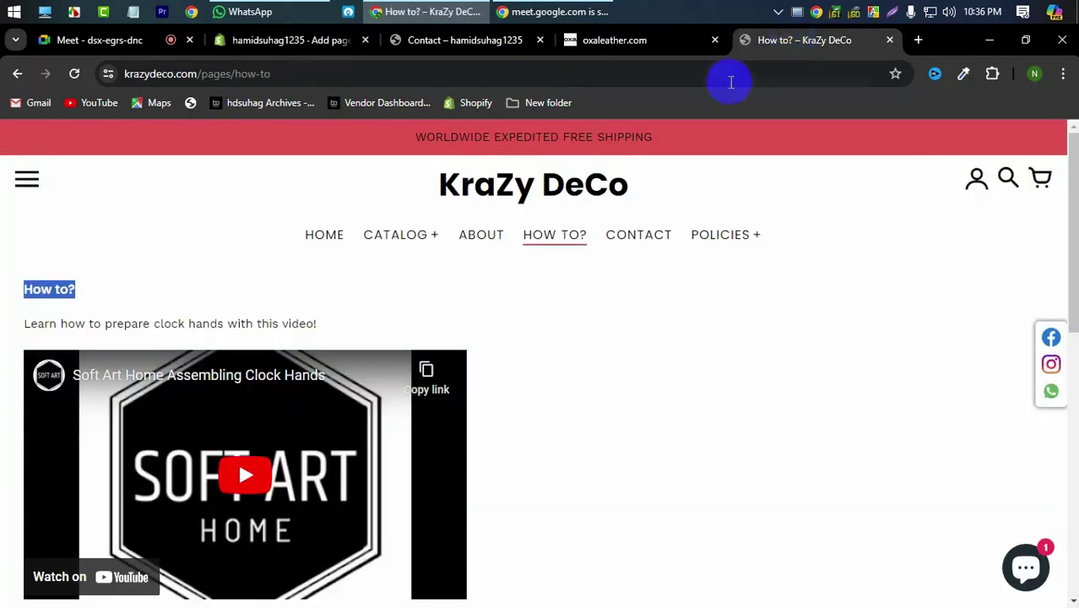
{"action": "triple_click", "coordinate": [196, 322]}
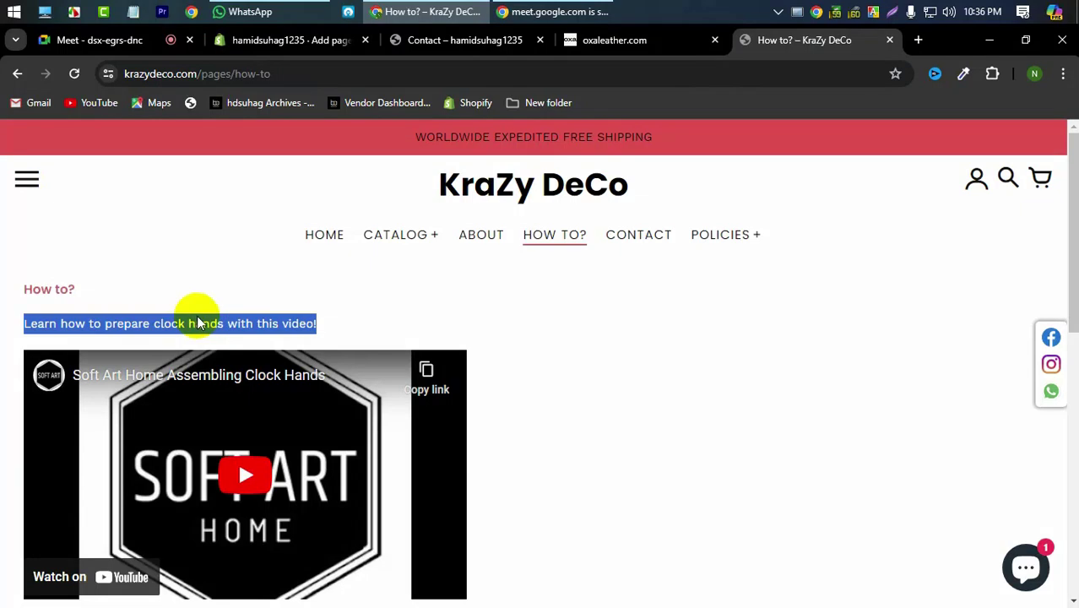
{"action": "right_click", "coordinate": [195, 323]}
{"action": "left_click", "coordinate": [236, 331]}
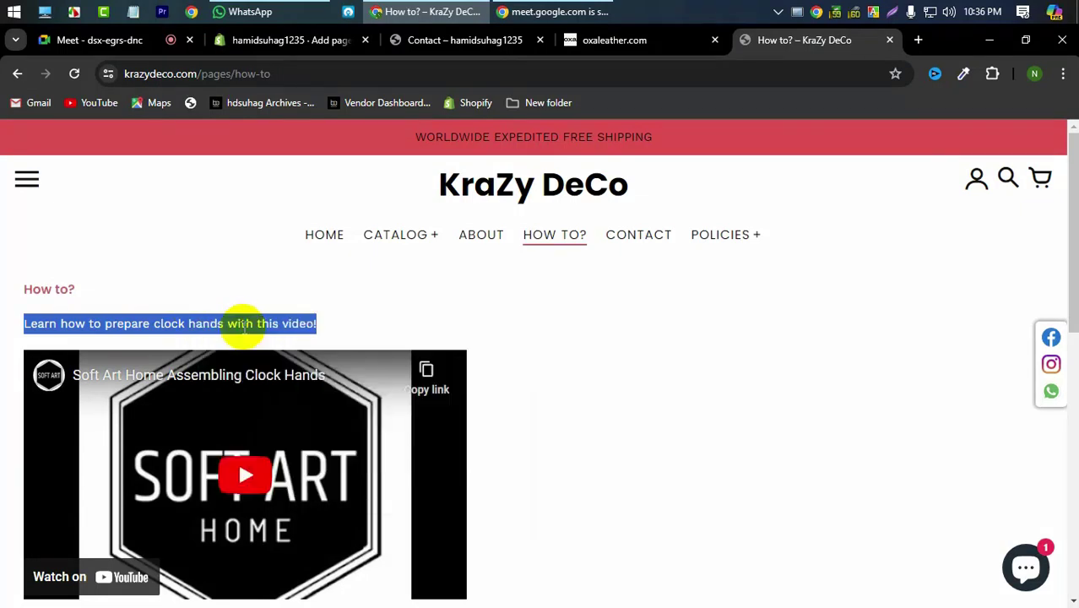
{"action": "left_click", "coordinate": [507, 39]}
{"action": "left_click", "coordinate": [304, 40]}
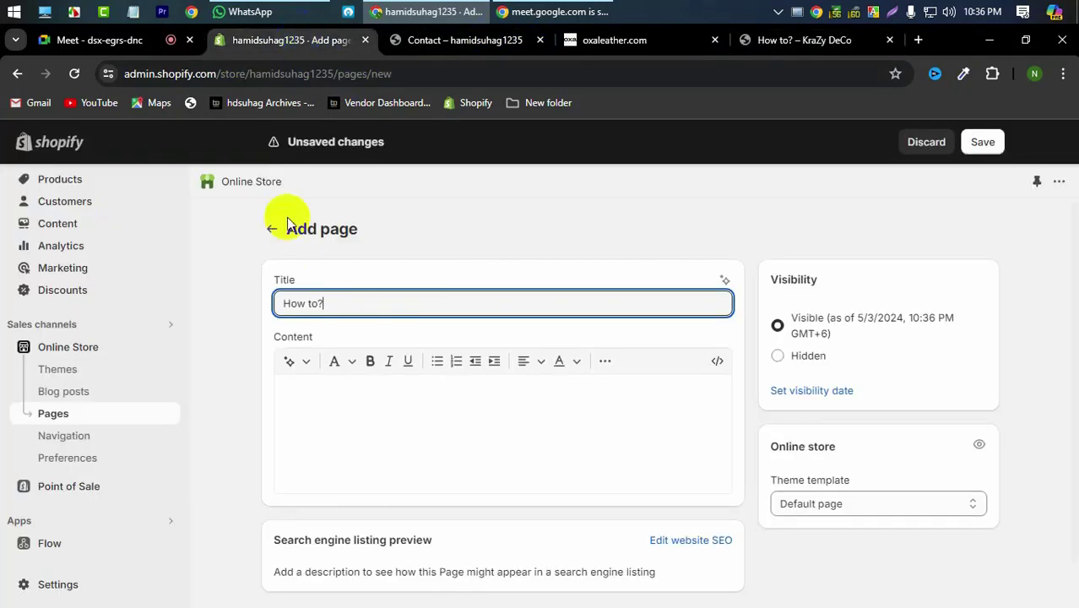
{"action": "left_click", "coordinate": [365, 442]}
{"action": "key", "text": "ctrl+v"}
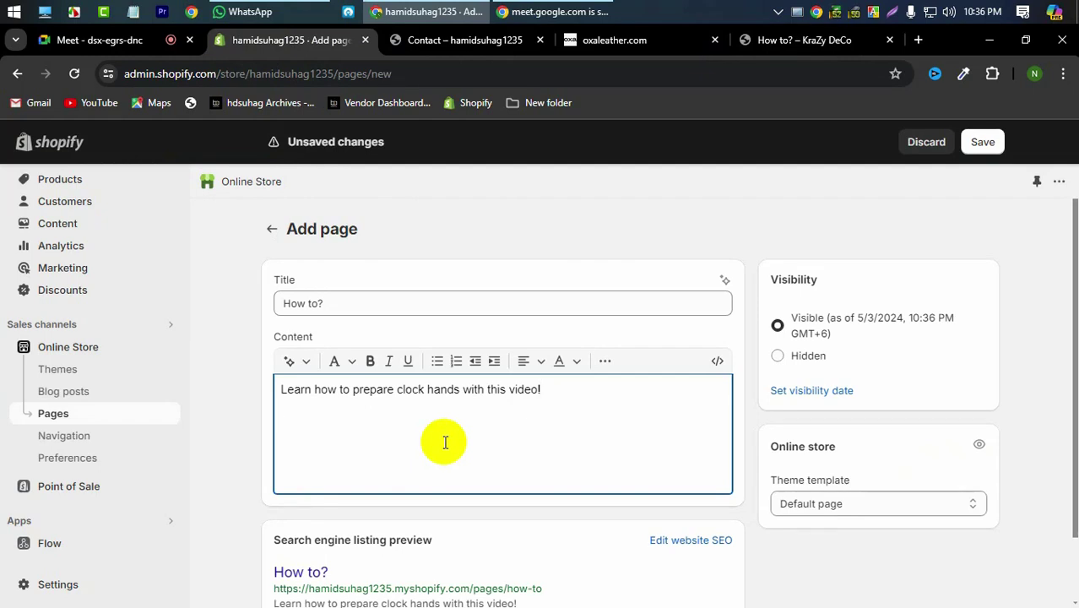
Check the HTML source of the How to? page content and return to the rich text view.
{"action": "scroll", "coordinate": [424, 439], "scroll_direction": "down", "scroll_amount": 2}
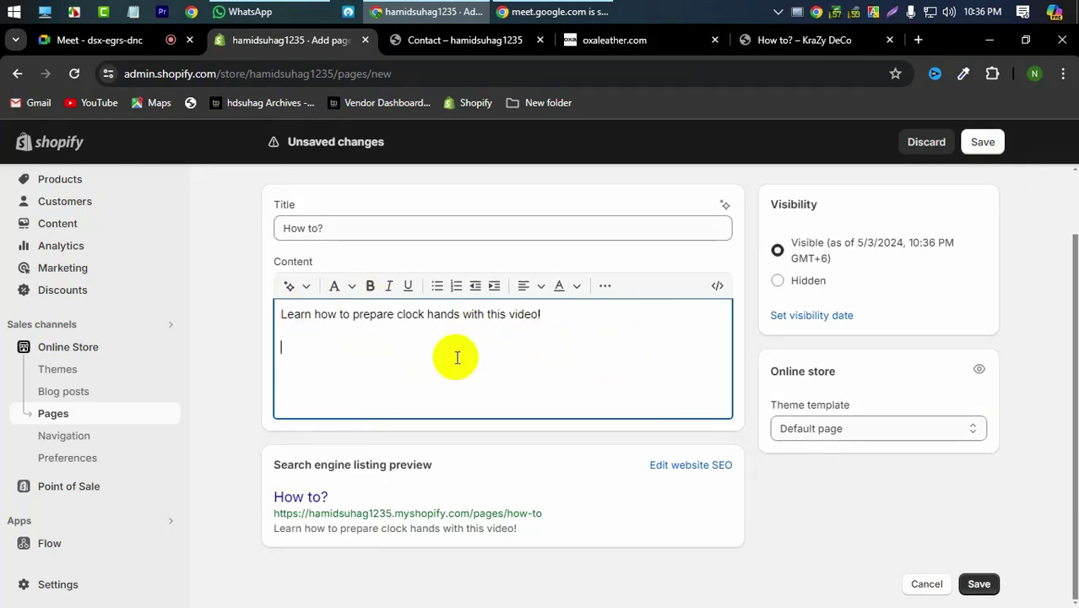
{"action": "left_click", "coordinate": [717, 288]}
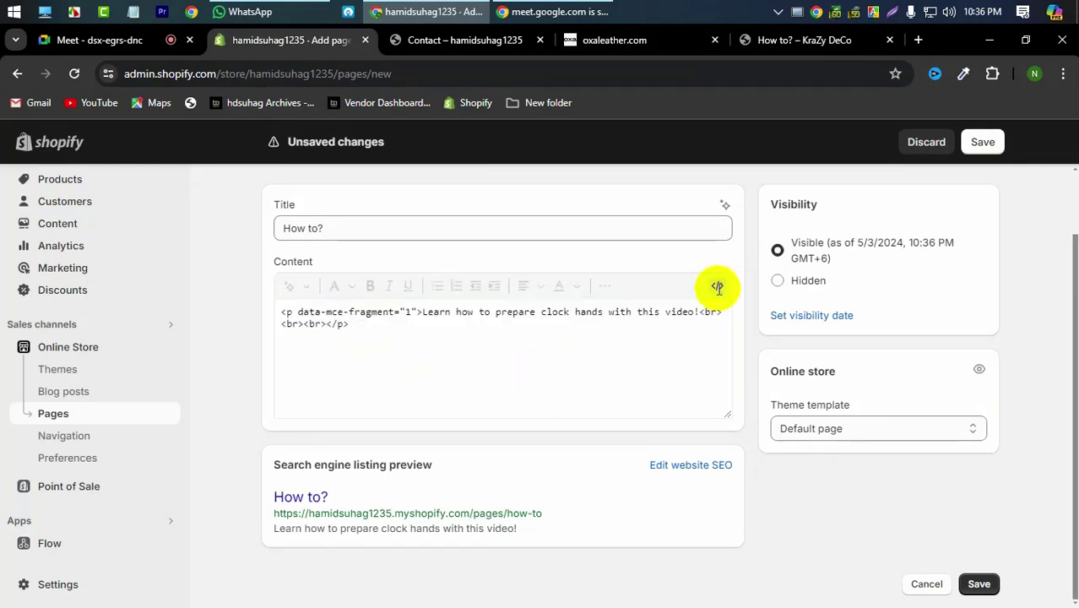
{"action": "left_click", "coordinate": [403, 331]}
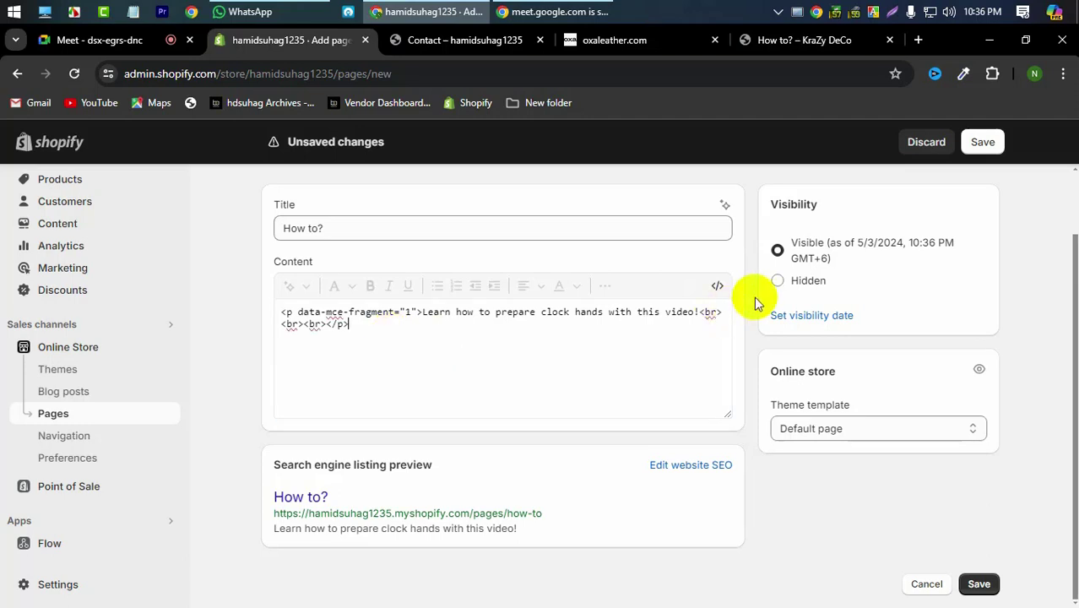
{"action": "left_click", "coordinate": [716, 286]}
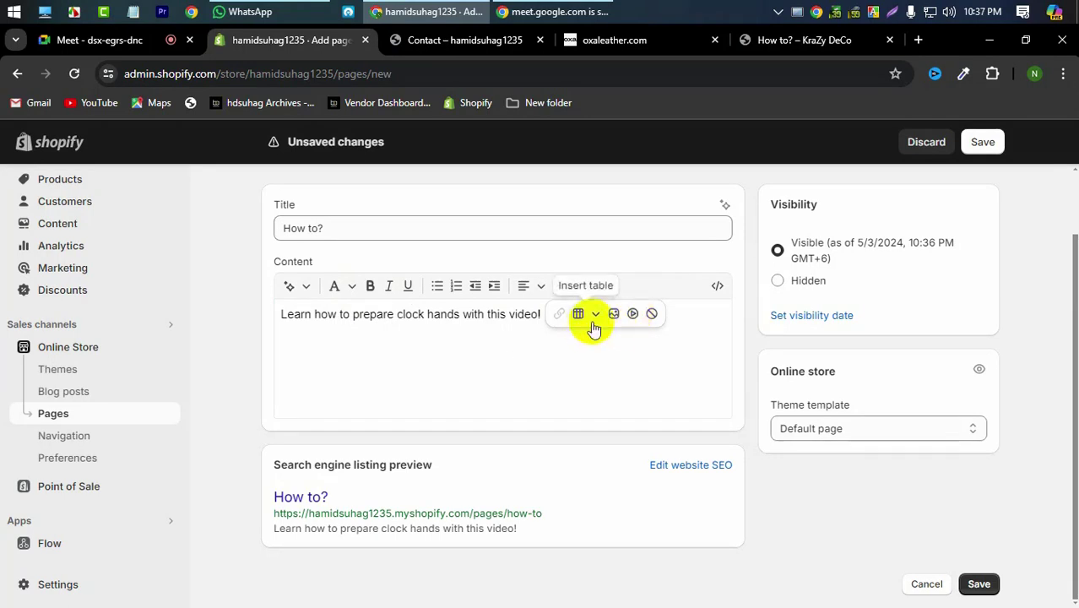
Open the Insert video dialog for the How to? page content, ready for an embed snippet.
{"action": "left_click", "coordinate": [383, 397]}
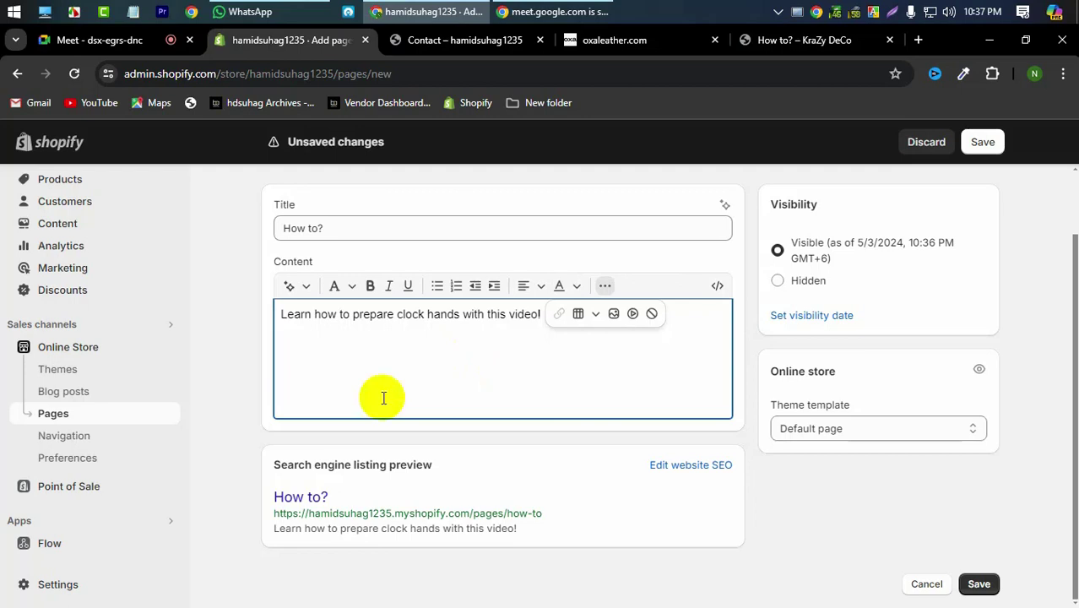
{"action": "left_click", "coordinate": [632, 314]}
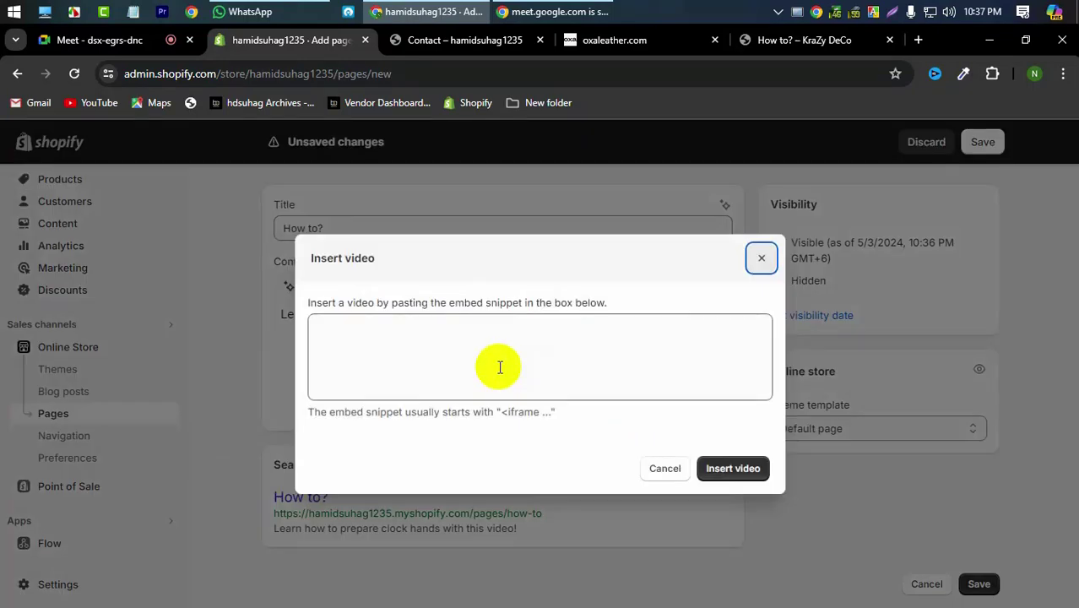
{"action": "left_click", "coordinate": [423, 363]}
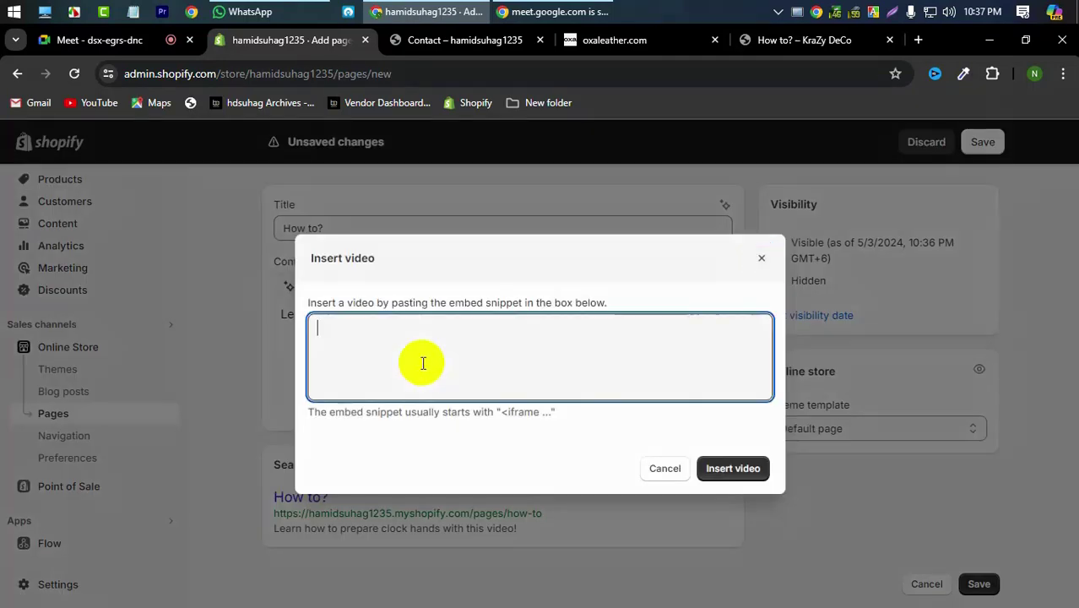
{"action": "left_click", "coordinate": [757, 475]}
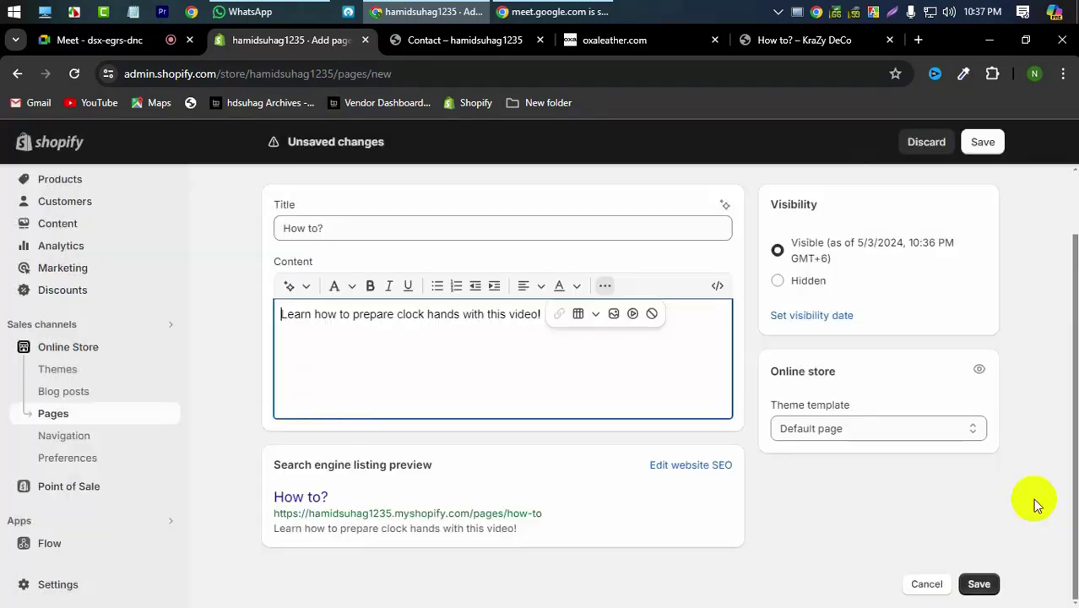
{"action": "left_click", "coordinate": [632, 314]}
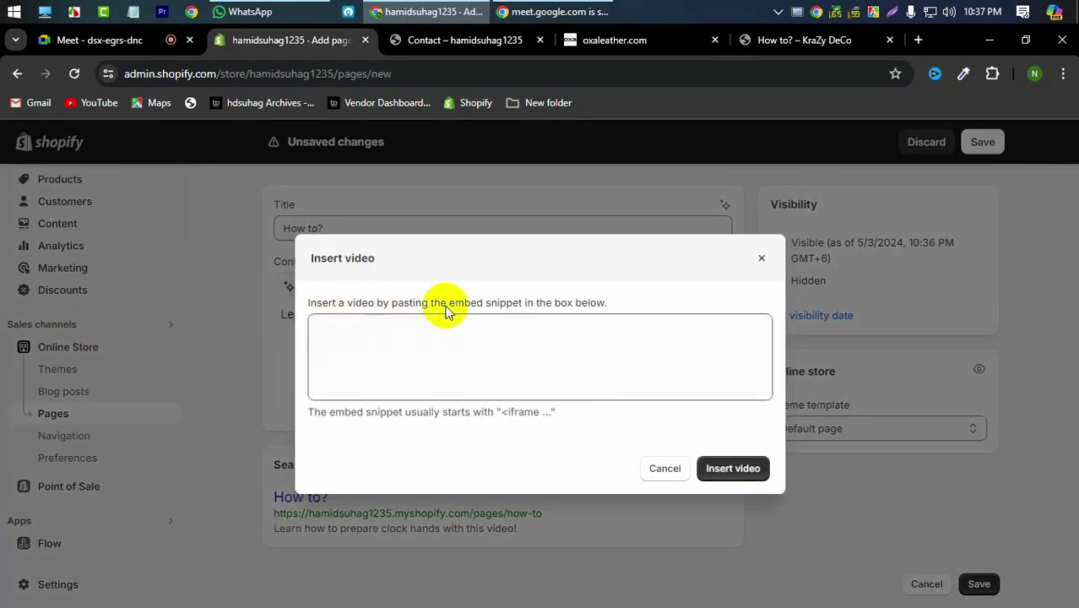
{"action": "left_click", "coordinate": [464, 374]}
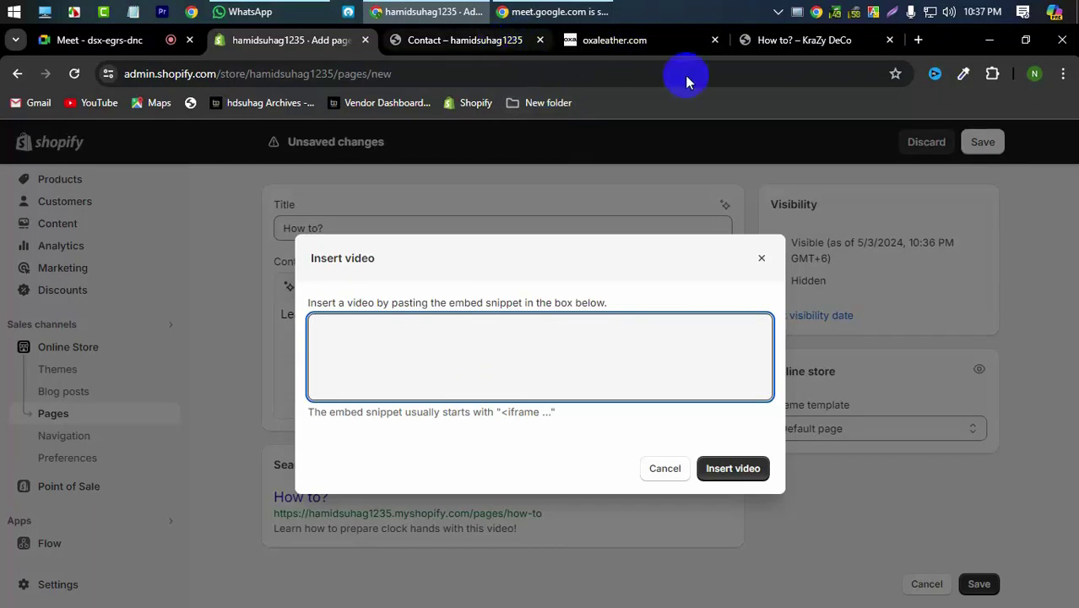
Check the reference video on krazydeco.com's How to? page and open YouTube in a new browser tab.
{"action": "left_click", "coordinate": [780, 46]}
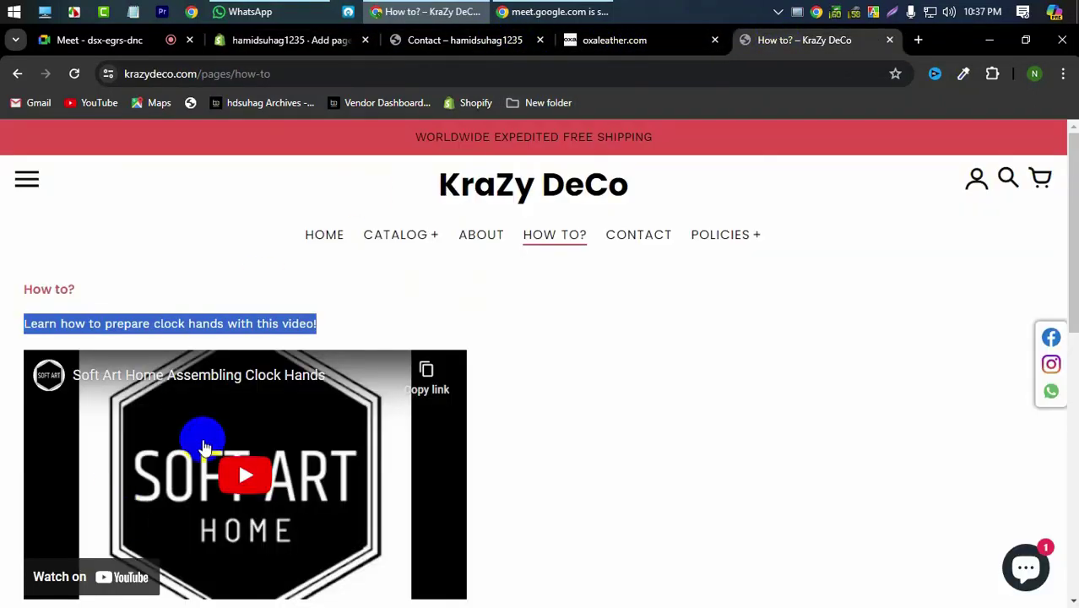
{"action": "left_click", "coordinate": [919, 41]}
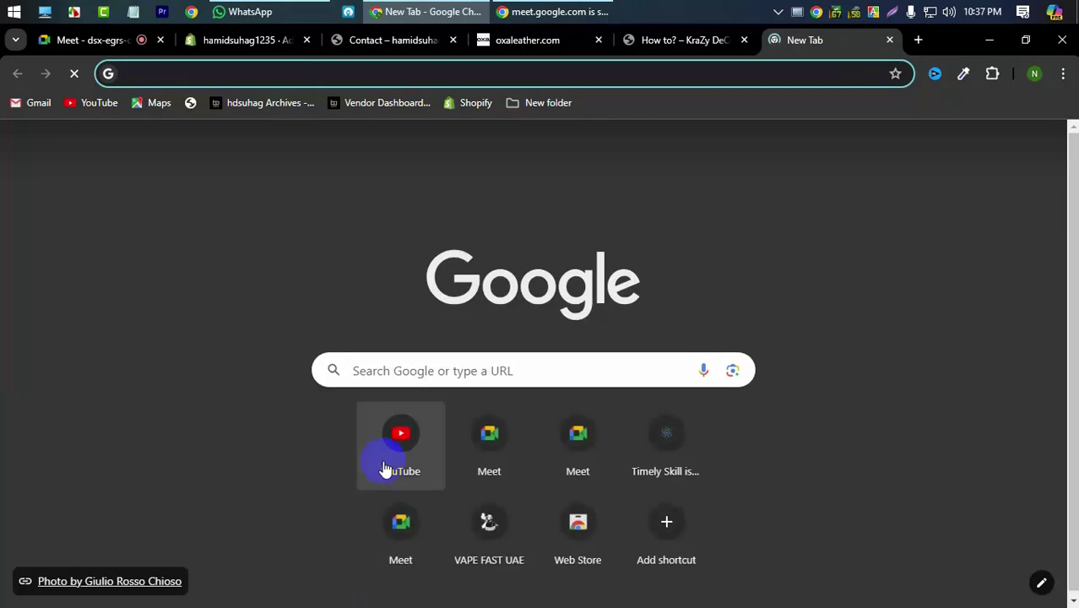
{"action": "left_click", "coordinate": [384, 469]}
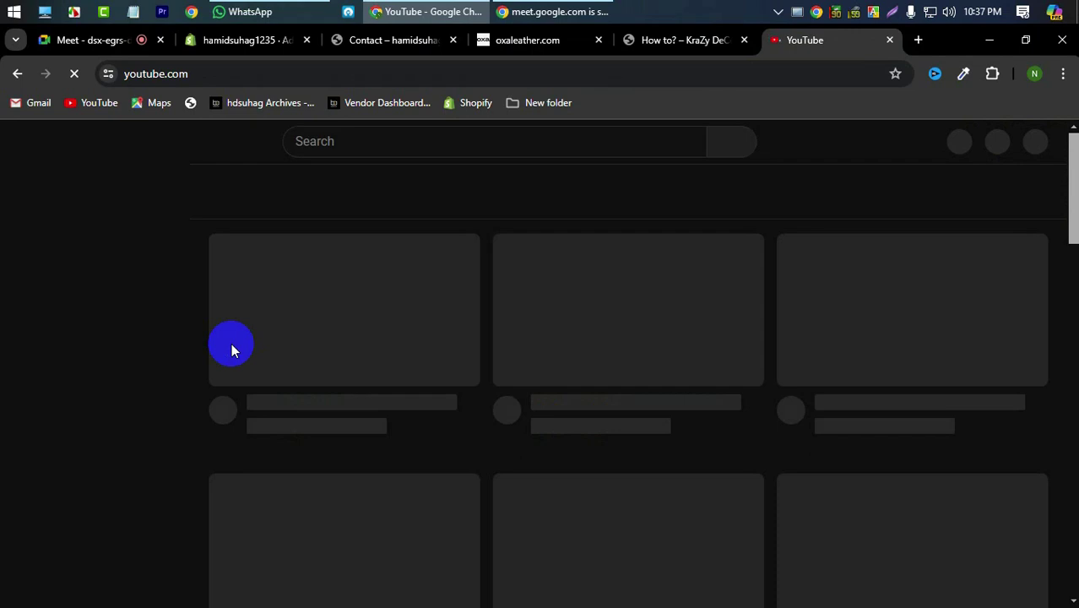
Browse the YouTube home feed for a video to embed in the How to? page.
{"action": "scroll", "coordinate": [233, 397], "scroll_direction": "down", "scroll_amount": 2}
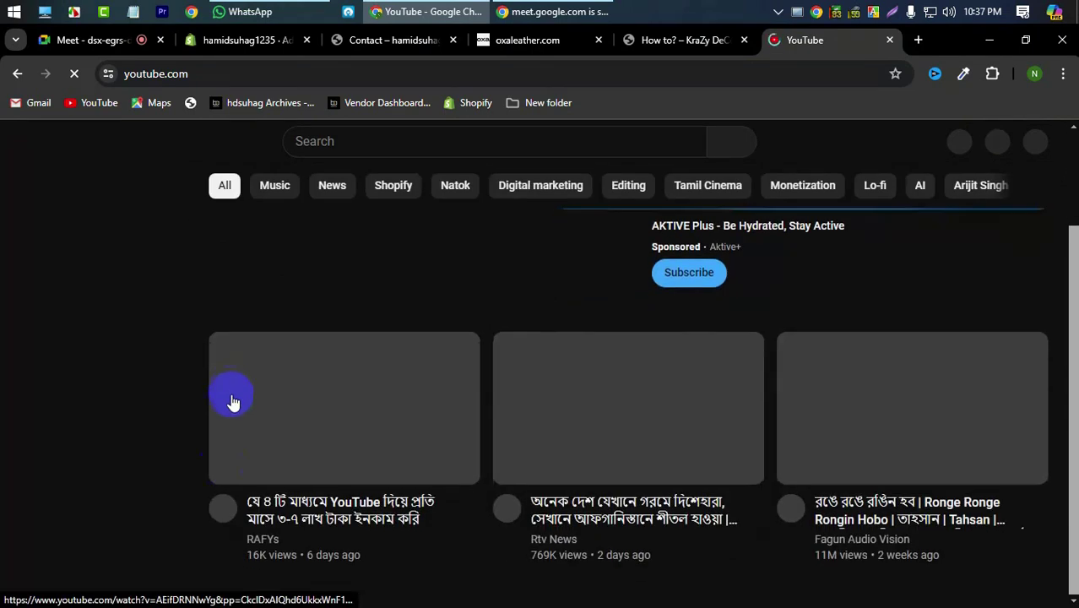
{"action": "scroll", "coordinate": [210, 515], "scroll_direction": "down", "scroll_amount": 5}
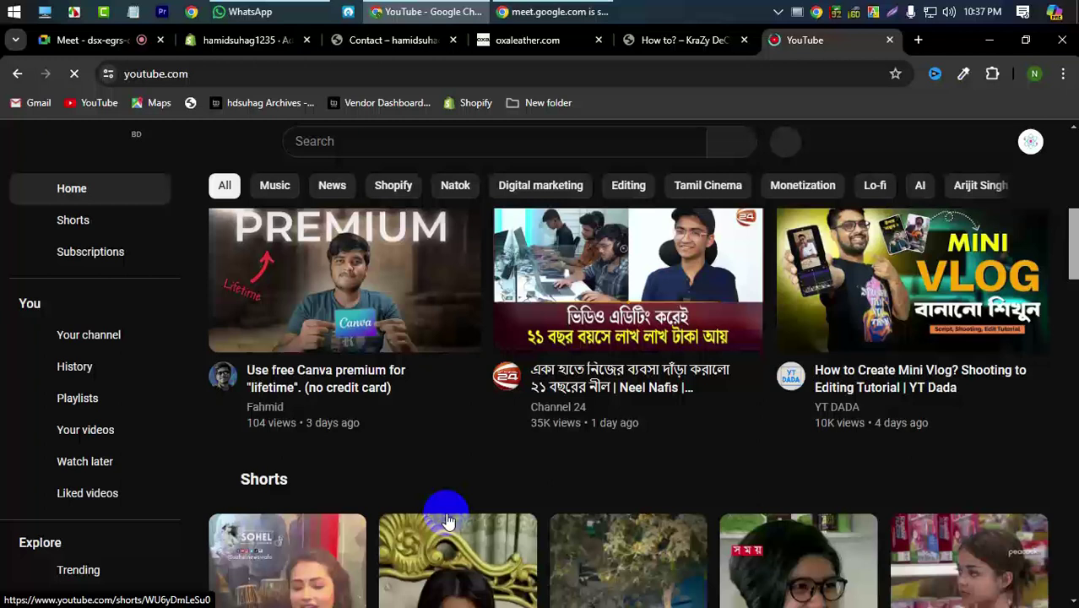
{"action": "scroll", "coordinate": [447, 519], "scroll_direction": "down", "scroll_amount": 3}
{"action": "scroll", "coordinate": [447, 519], "scroll_direction": "down", "scroll_amount": 8}
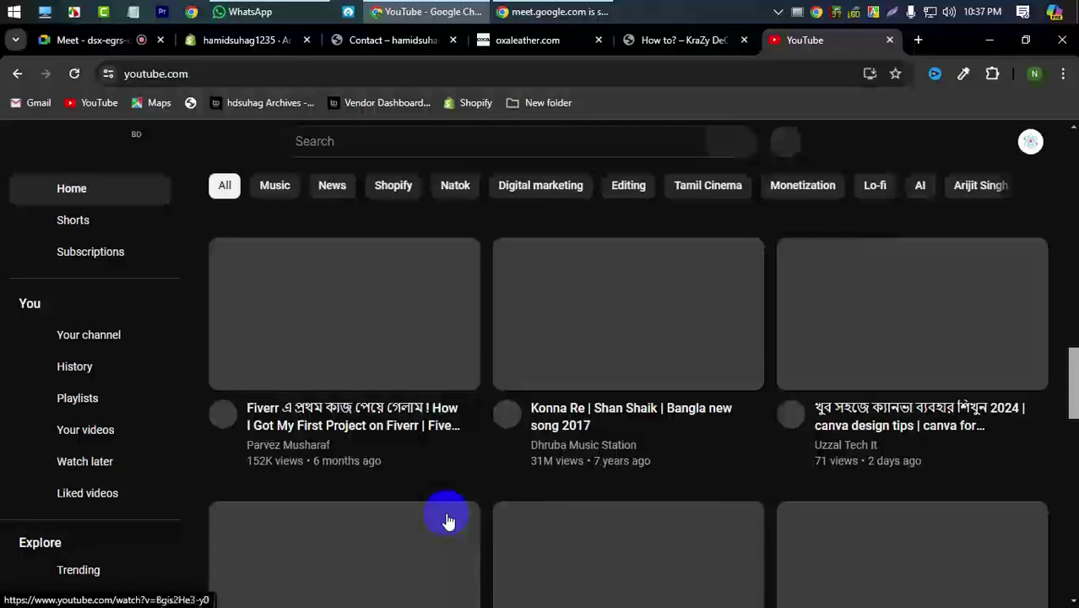
{"action": "scroll", "coordinate": [448, 519], "scroll_direction": "down", "scroll_amount": 5}
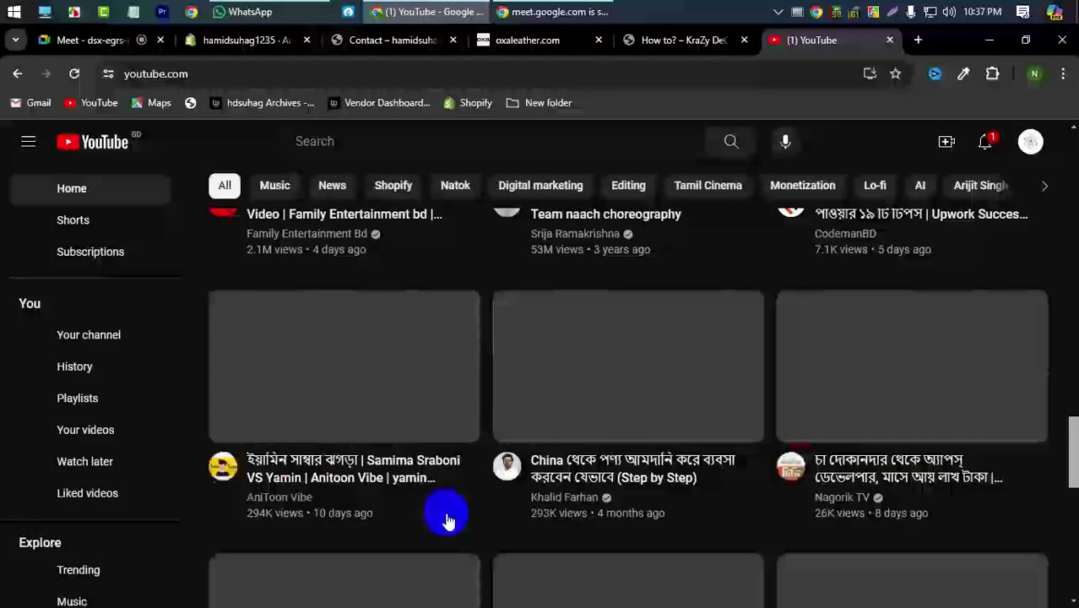
{"action": "scroll", "coordinate": [447, 519], "scroll_direction": "up", "scroll_amount": 3}
{"action": "scroll", "coordinate": [447, 519], "scroll_direction": "down", "scroll_amount": 6}
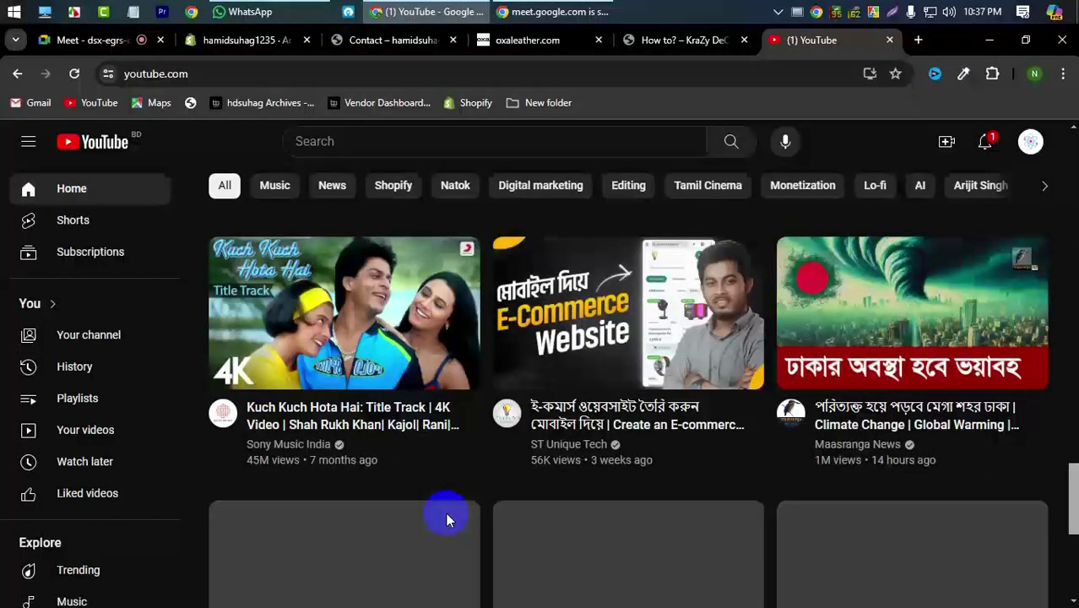
{"action": "scroll", "coordinate": [446, 506], "scroll_direction": "down", "scroll_amount": 2}
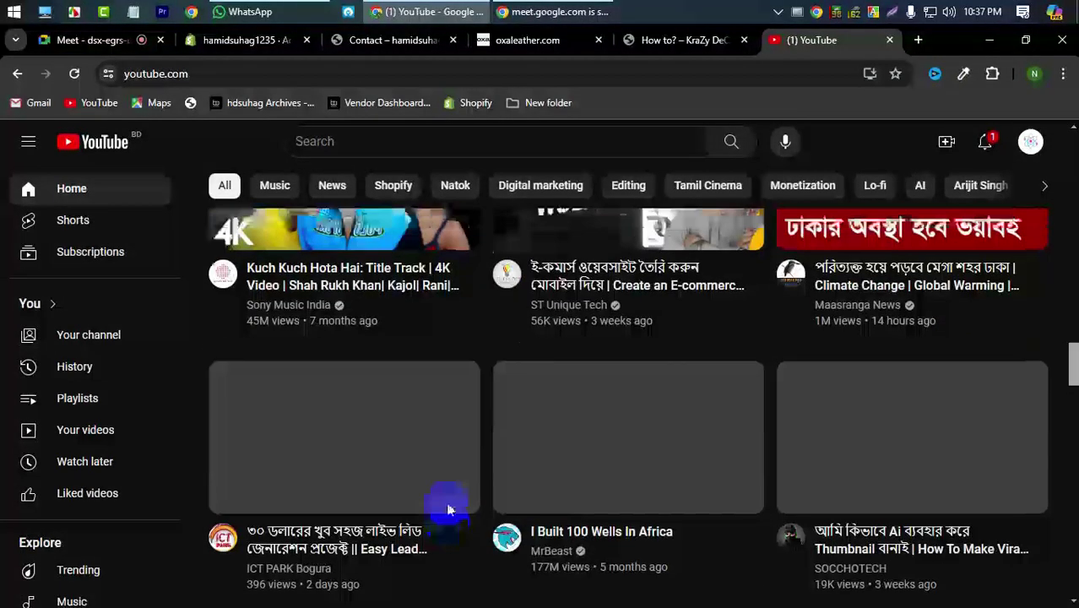
{"action": "scroll", "coordinate": [446, 506], "scroll_direction": "up", "scroll_amount": 1}
{"action": "scroll", "coordinate": [448, 509], "scroll_direction": "down", "scroll_amount": 2}
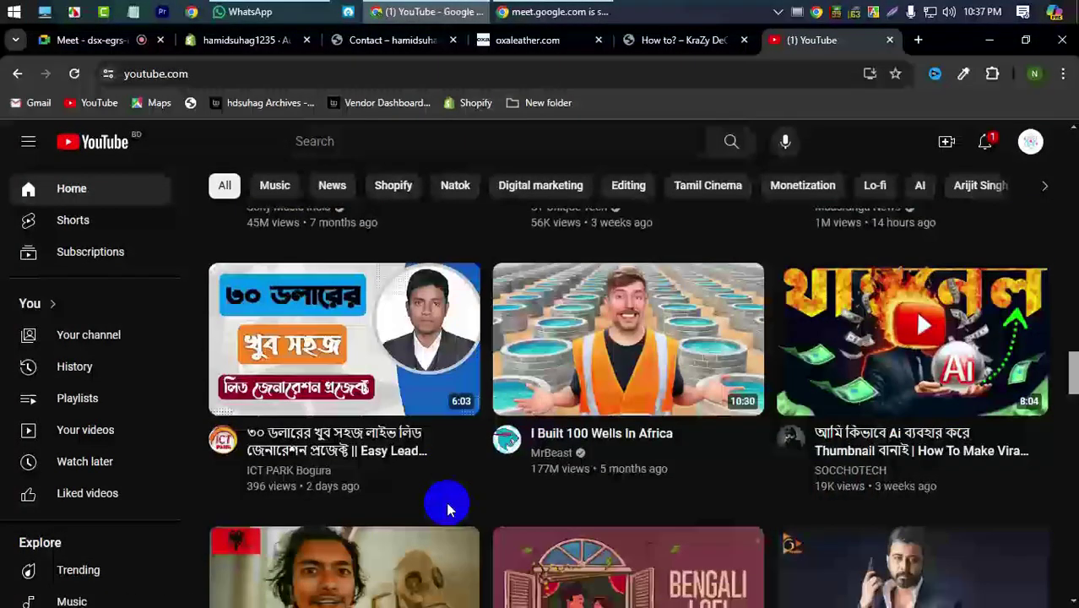
{"action": "scroll", "coordinate": [446, 505], "scroll_direction": "down", "scroll_amount": 3}
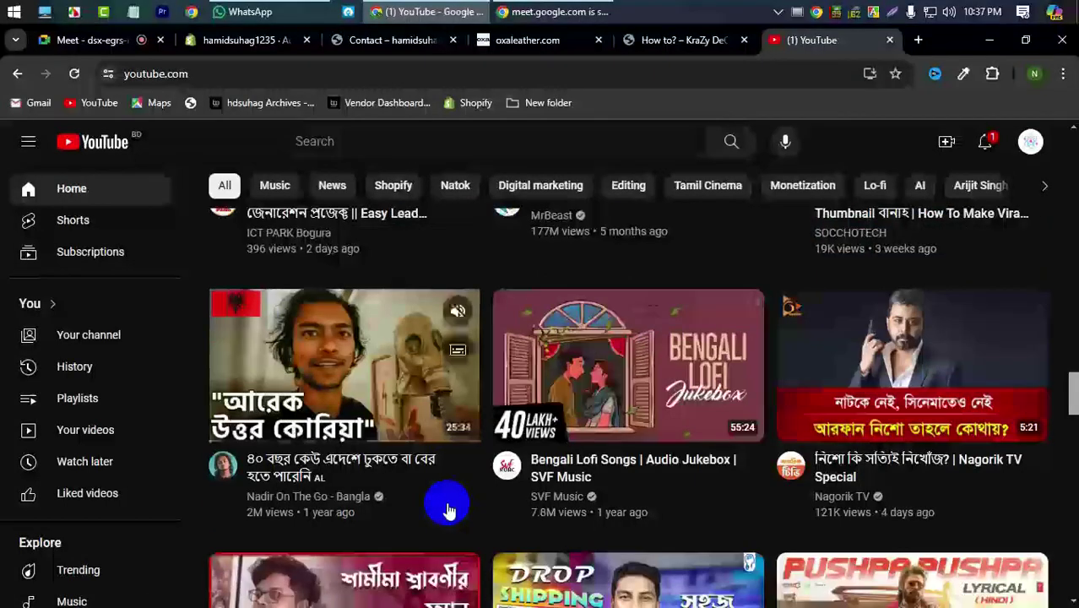
{"action": "scroll", "coordinate": [445, 505], "scroll_direction": "down", "scroll_amount": 2}
{"action": "scroll", "coordinate": [447, 509], "scroll_direction": "down", "scroll_amount": 2}
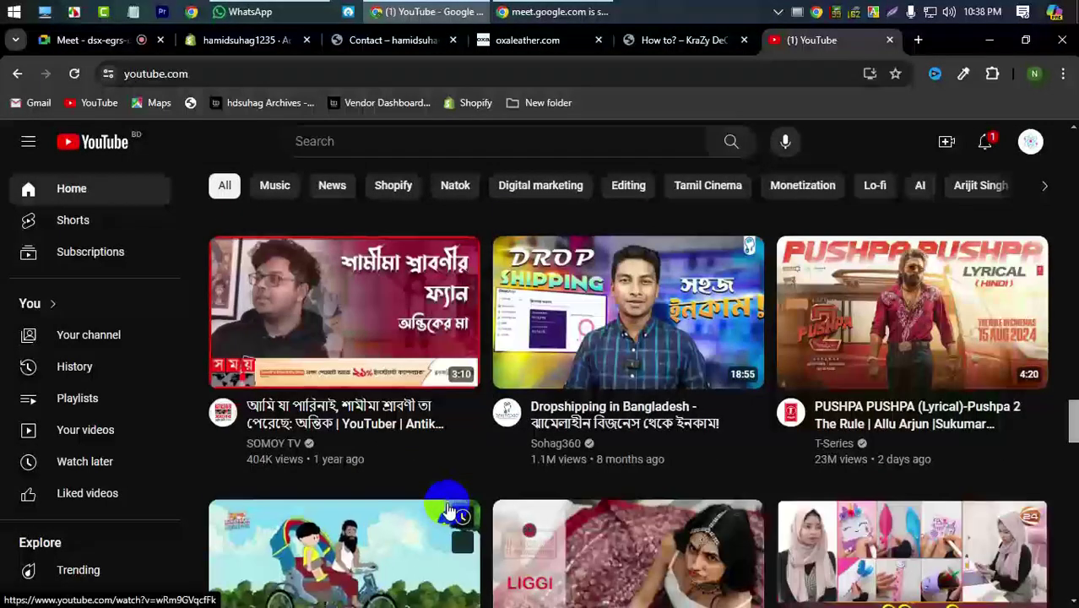
{"action": "scroll", "coordinate": [450, 508], "scroll_direction": "up", "scroll_amount": 5}
{"action": "scroll", "coordinate": [450, 509], "scroll_direction": "down", "scroll_amount": 5}
{"action": "scroll", "coordinate": [693, 528], "scroll_direction": "down", "scroll_amount": 2}
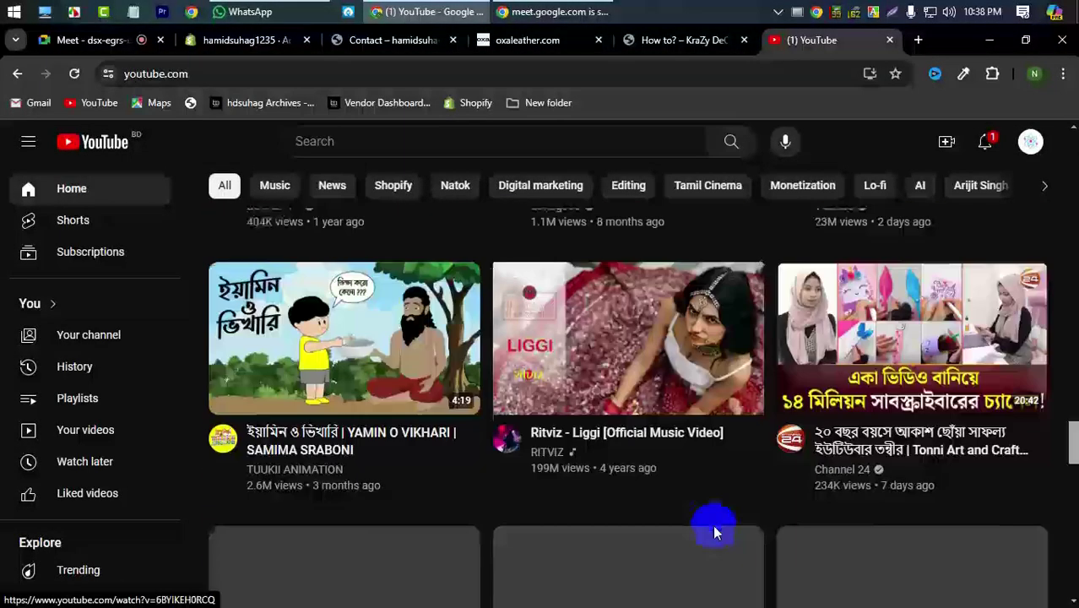
{"action": "scroll", "coordinate": [715, 532], "scroll_direction": "down", "scroll_amount": 1}
{"action": "scroll", "coordinate": [714, 532], "scroll_direction": "down", "scroll_amount": 2}
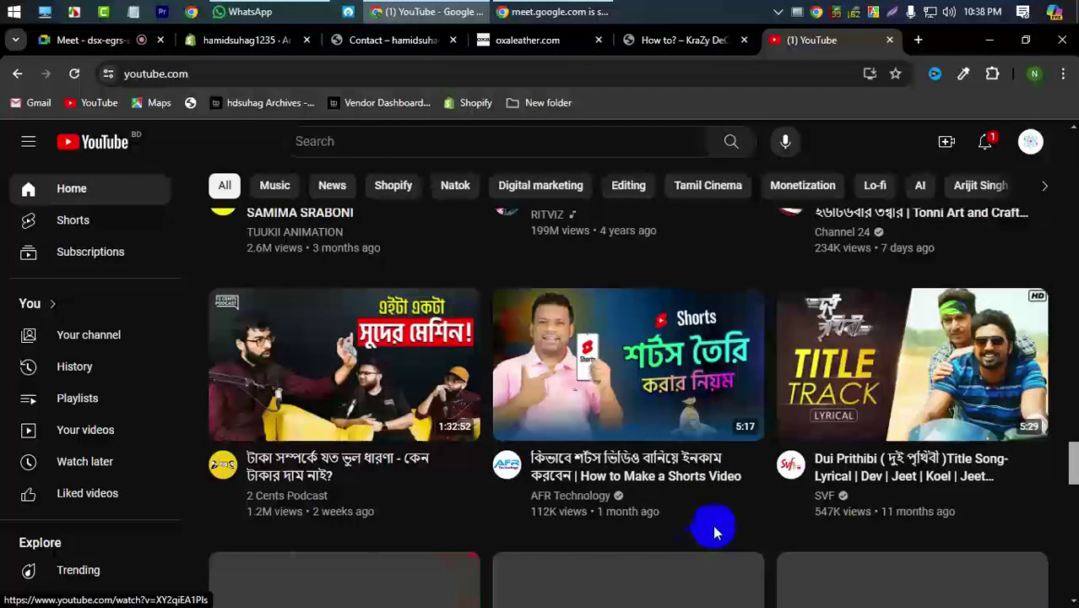
{"action": "scroll", "coordinate": [713, 532], "scroll_direction": "down", "scroll_amount": 2}
{"action": "scroll", "coordinate": [699, 559], "scroll_direction": "down", "scroll_amount": 3}
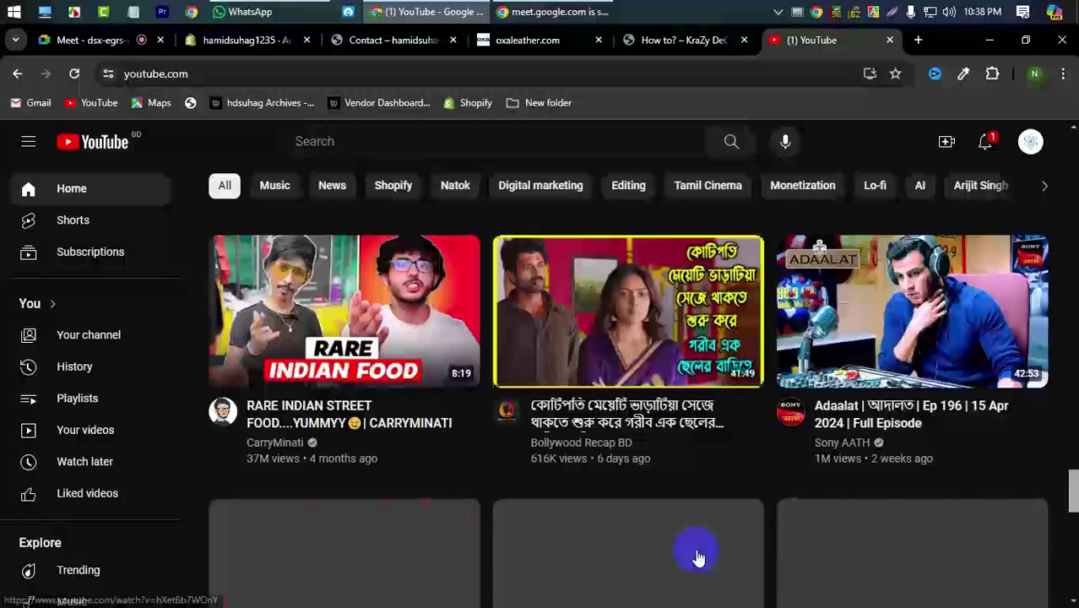
{"action": "scroll", "coordinate": [698, 559], "scroll_direction": "down", "scroll_amount": 2}
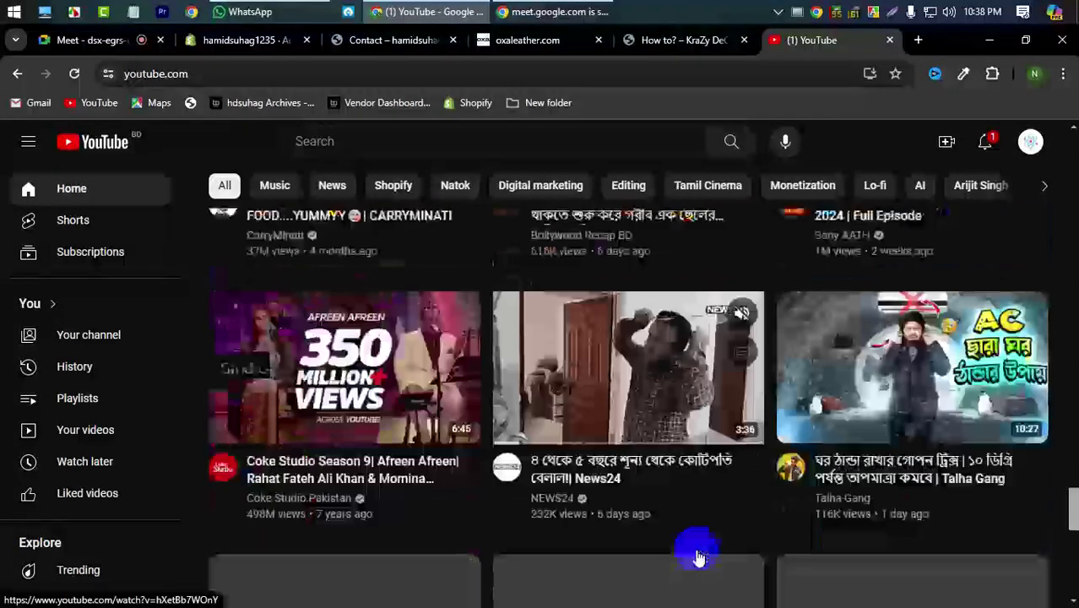
{"action": "scroll", "coordinate": [698, 559], "scroll_direction": "down", "scroll_amount": 2}
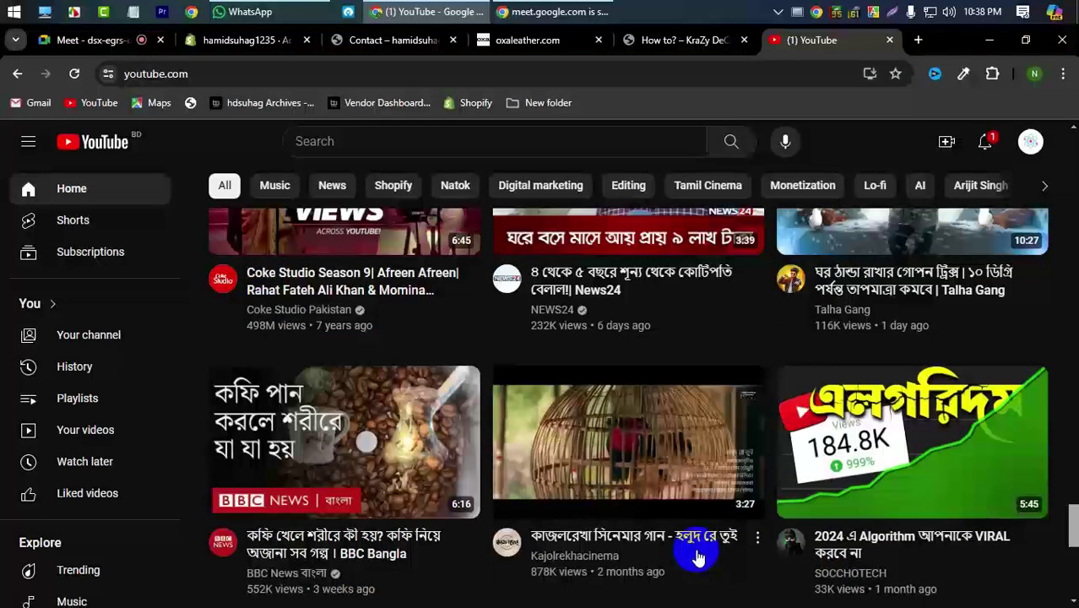
Open the Coke Studio Season 9 "Afreen Afreen" video and bring up its embed code through the sharing options.
{"action": "left_click", "coordinate": [359, 297]}
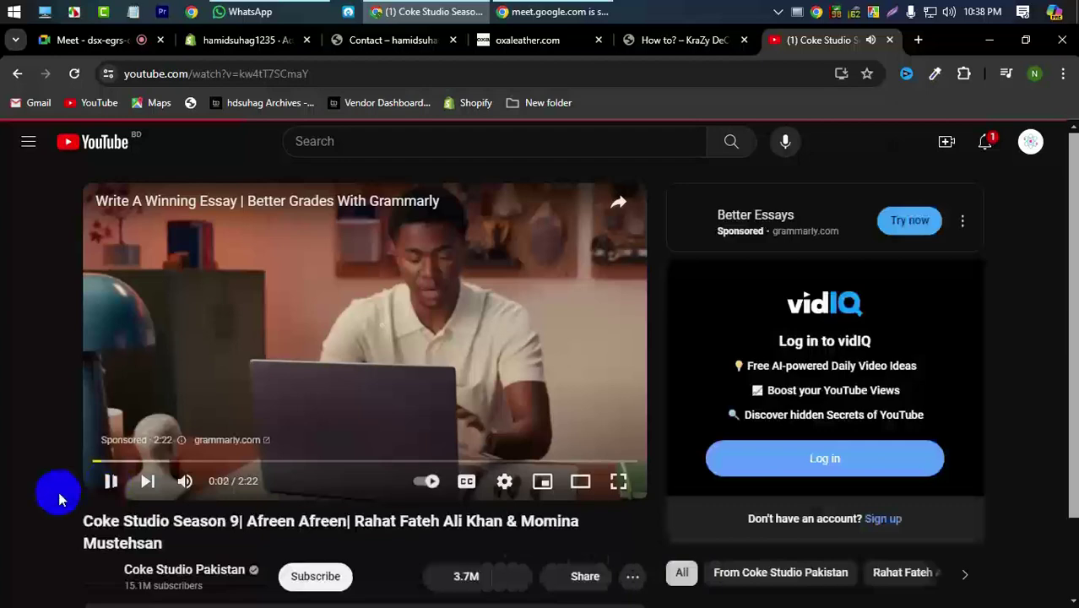
{"action": "scroll", "coordinate": [93, 524], "scroll_direction": "down", "scroll_amount": 3}
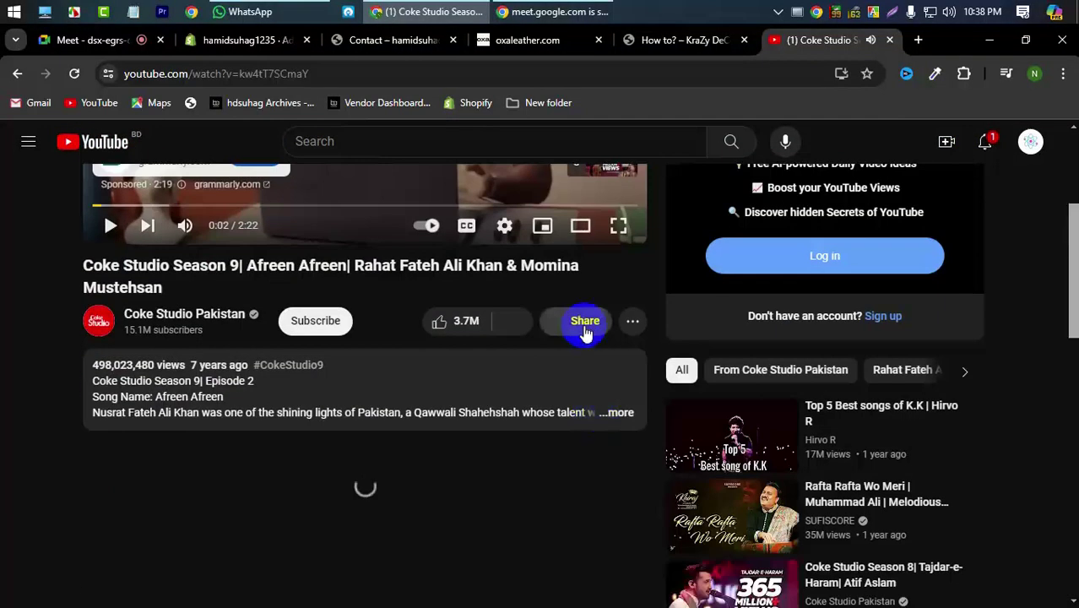
{"action": "left_click", "coordinate": [585, 329]}
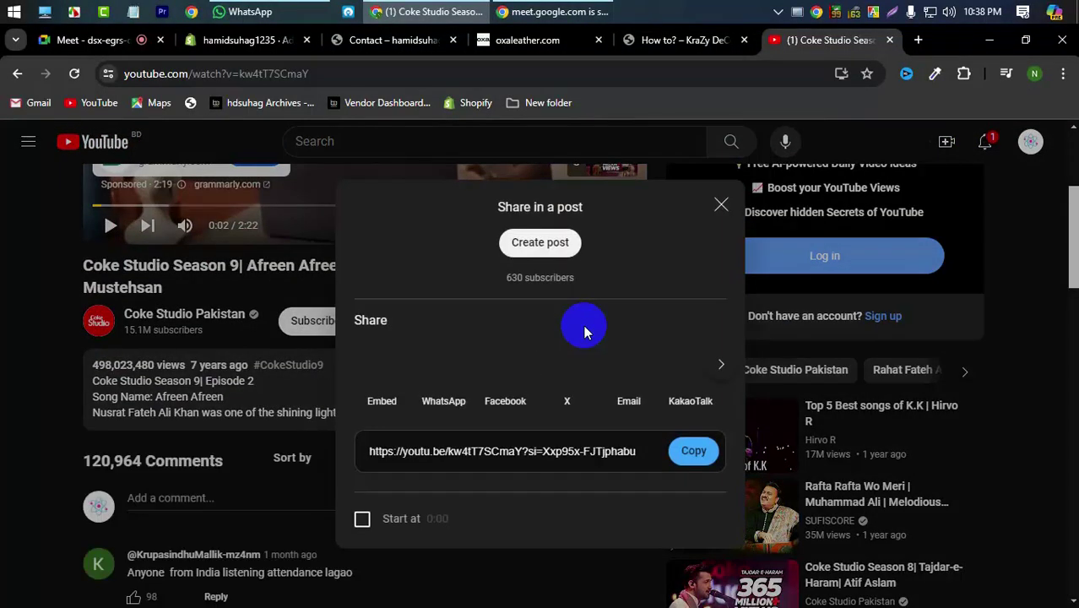
{"action": "left_click", "coordinate": [384, 397]}
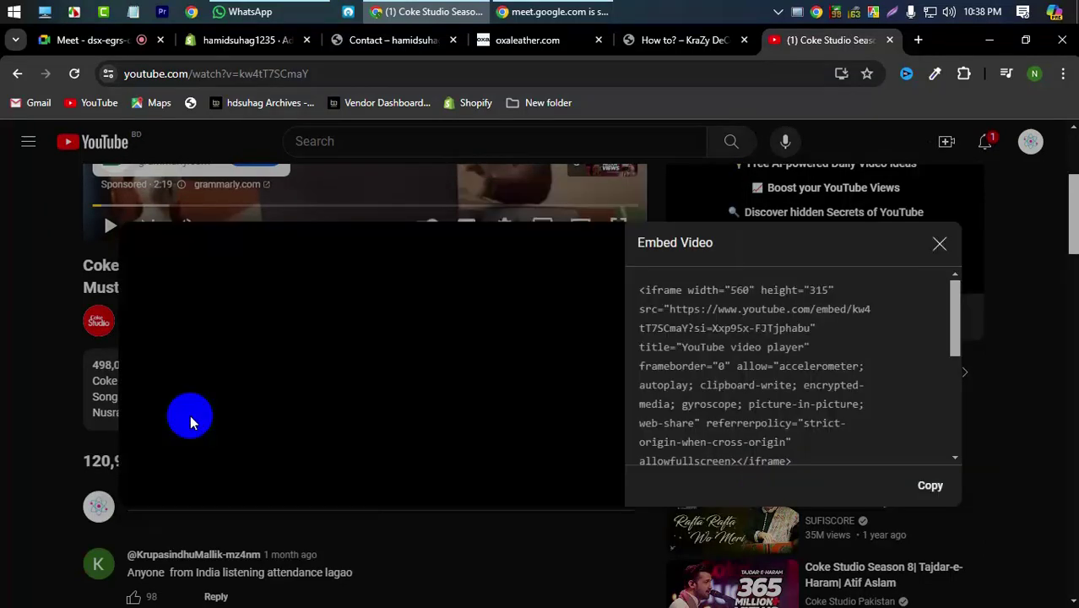
Review the embed options and copy the video's full iframe code.
{"action": "scroll", "coordinate": [752, 388], "scroll_direction": "down", "scroll_amount": 5}
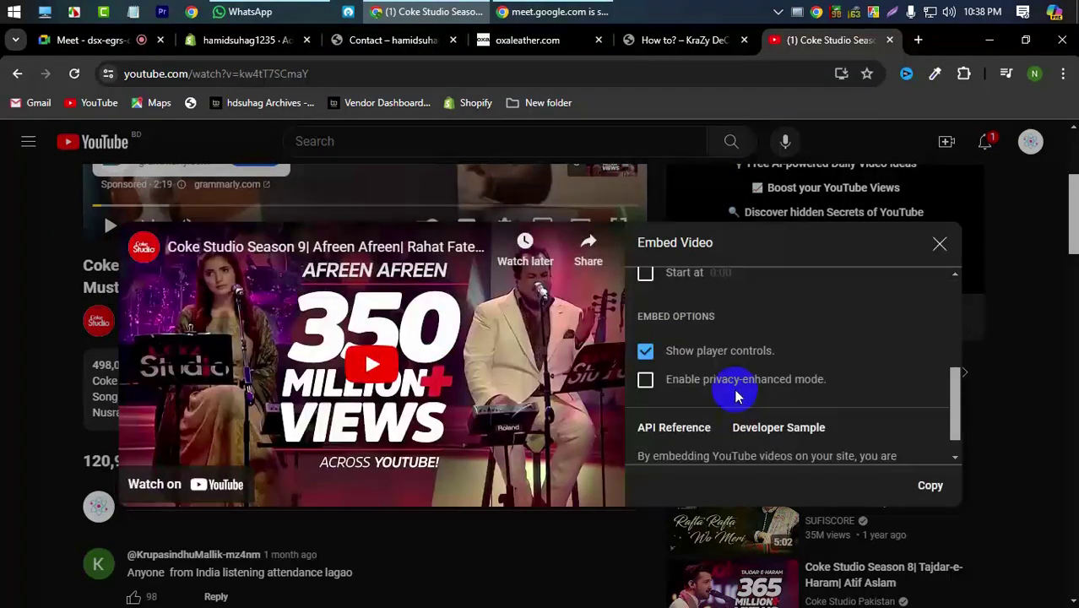
{"action": "scroll", "coordinate": [734, 393], "scroll_direction": "up", "scroll_amount": 5}
{"action": "left_click", "coordinate": [730, 337]}
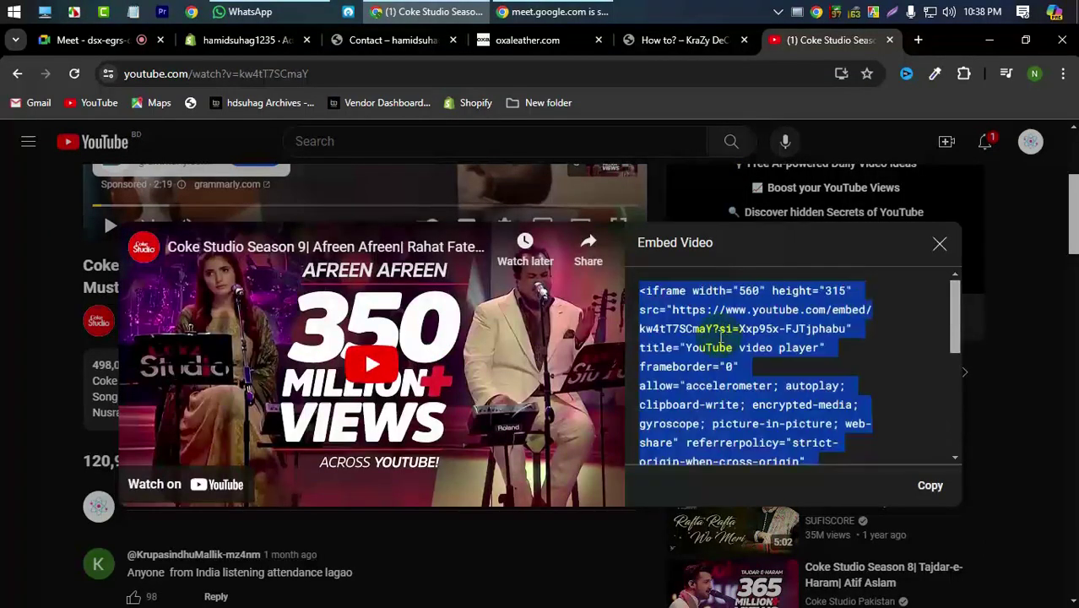
{"action": "scroll", "coordinate": [730, 338], "scroll_direction": "down", "scroll_amount": 2}
{"action": "left_click", "coordinate": [929, 484]}
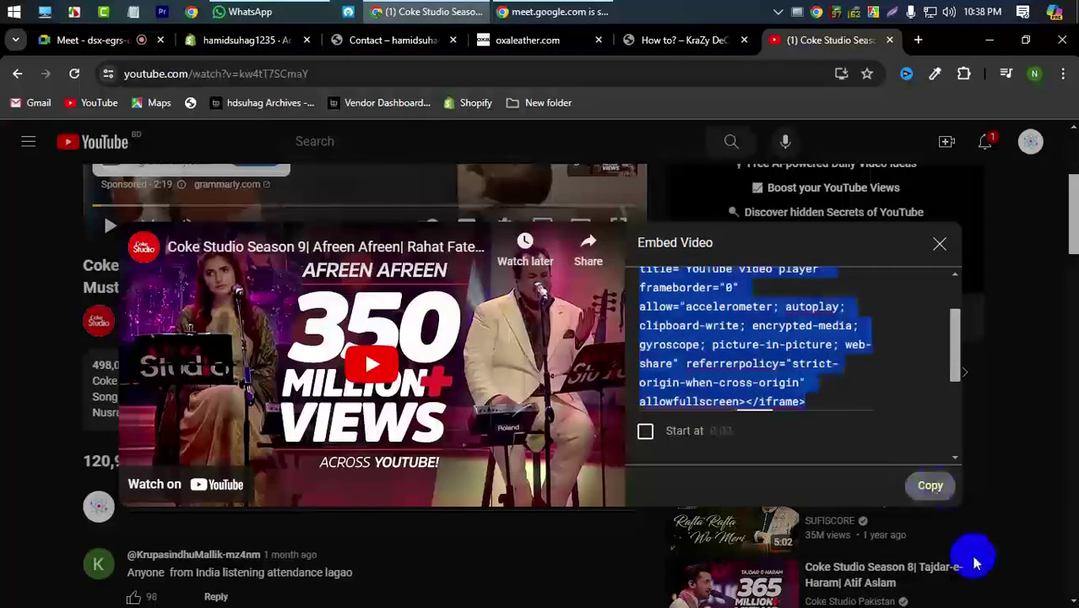
Return to the How to? page in the Shopify admin and insert the video using the copied YouTube iframe snippet.
{"action": "left_click", "coordinate": [387, 40]}
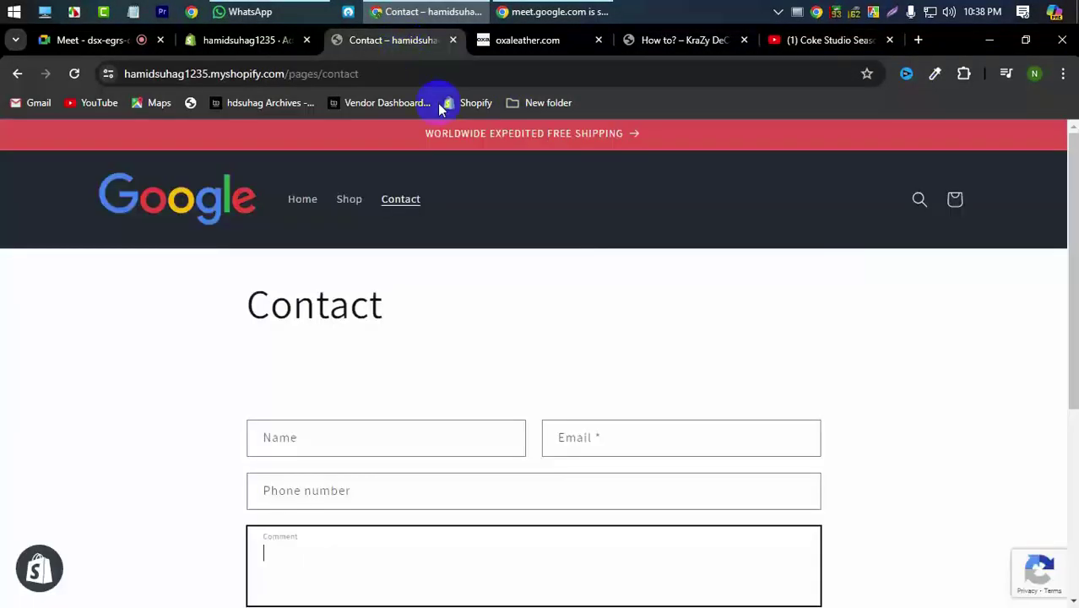
{"action": "left_click", "coordinate": [538, 48]}
{"action": "left_click", "coordinate": [278, 42]}
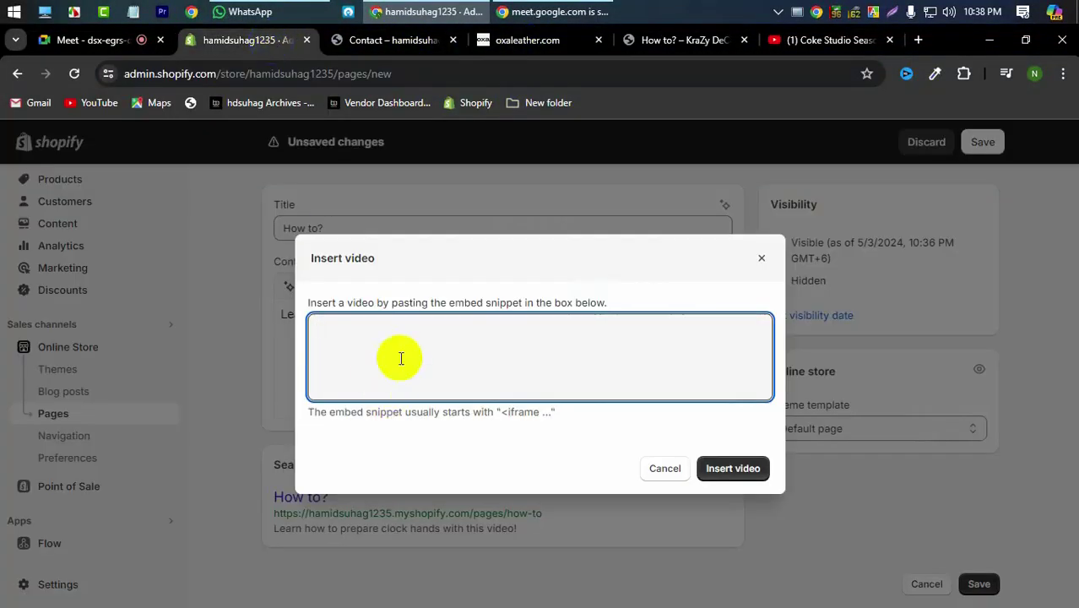
{"action": "key", "text": "ctrl+v"}
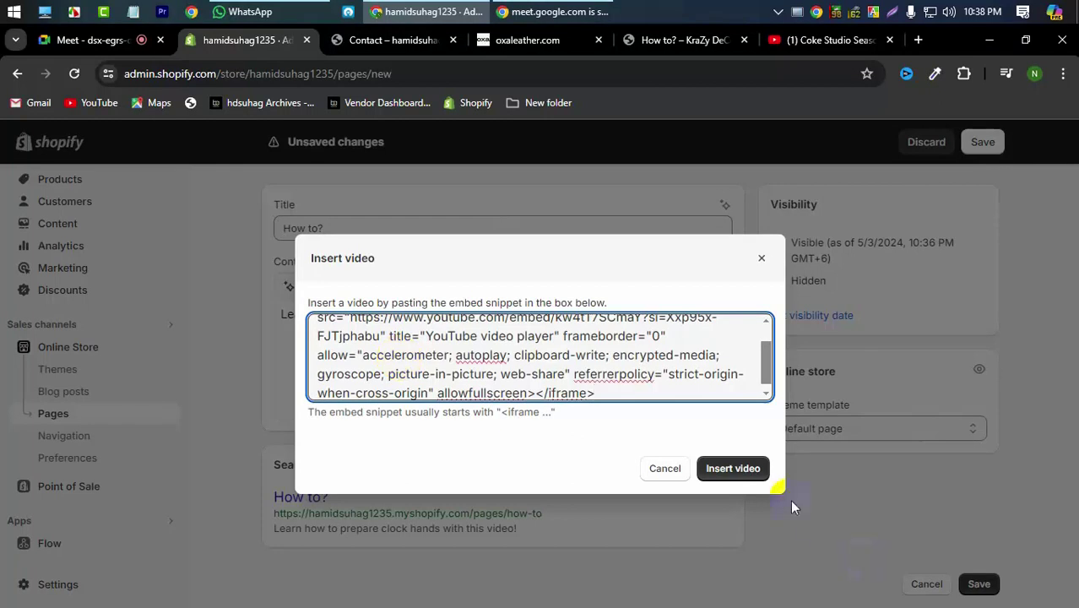
{"action": "left_click", "coordinate": [733, 468]}
Test the inserted video in the content editor by opening it on YouTube, and close the tab it opens.
{"action": "left_click", "coordinate": [521, 379]}
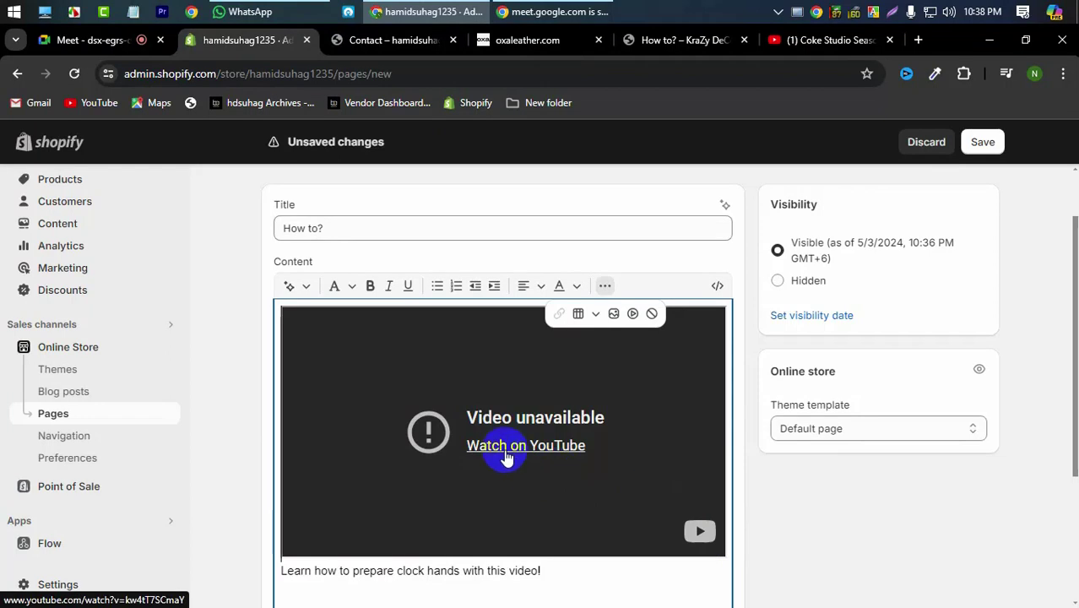
{"action": "left_click", "coordinate": [504, 446]}
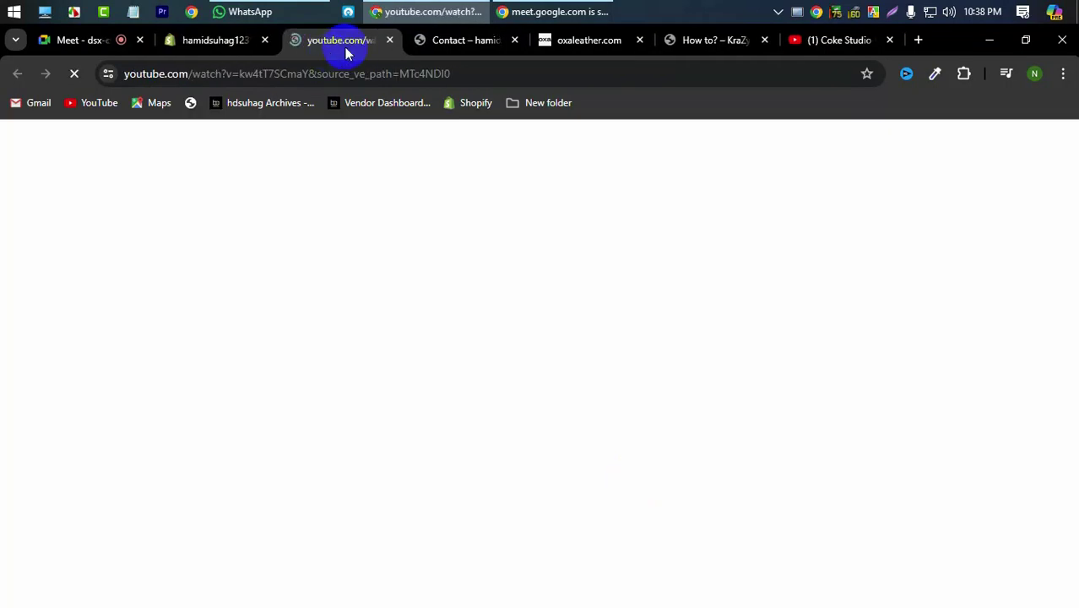
{"action": "key", "text": "ctrl+w"}
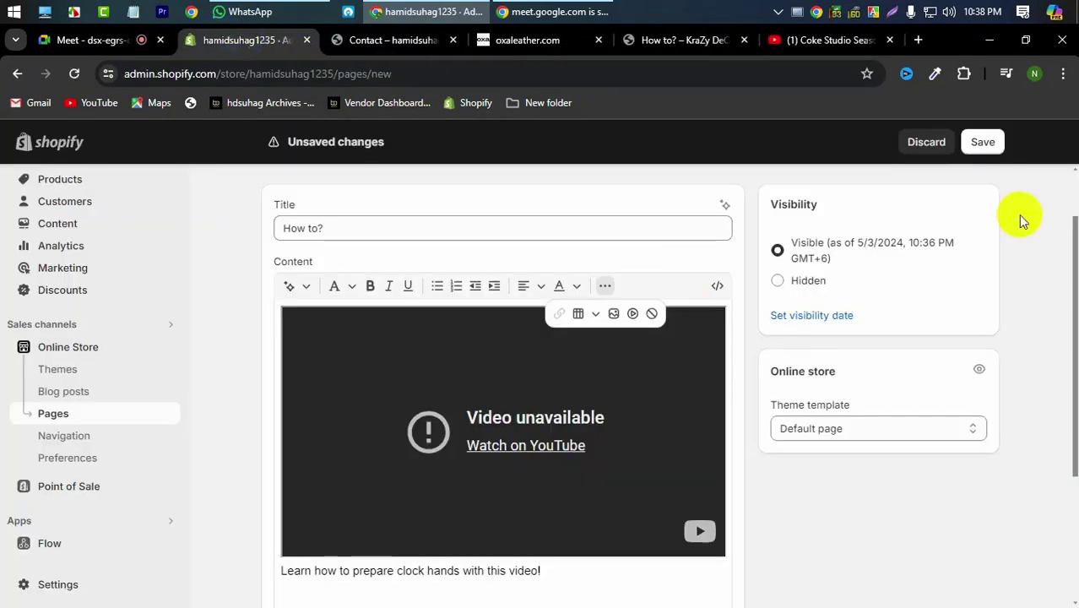
Save the How to? page and review its embedded video, text and search engine listing.
{"action": "left_click", "coordinate": [982, 143]}
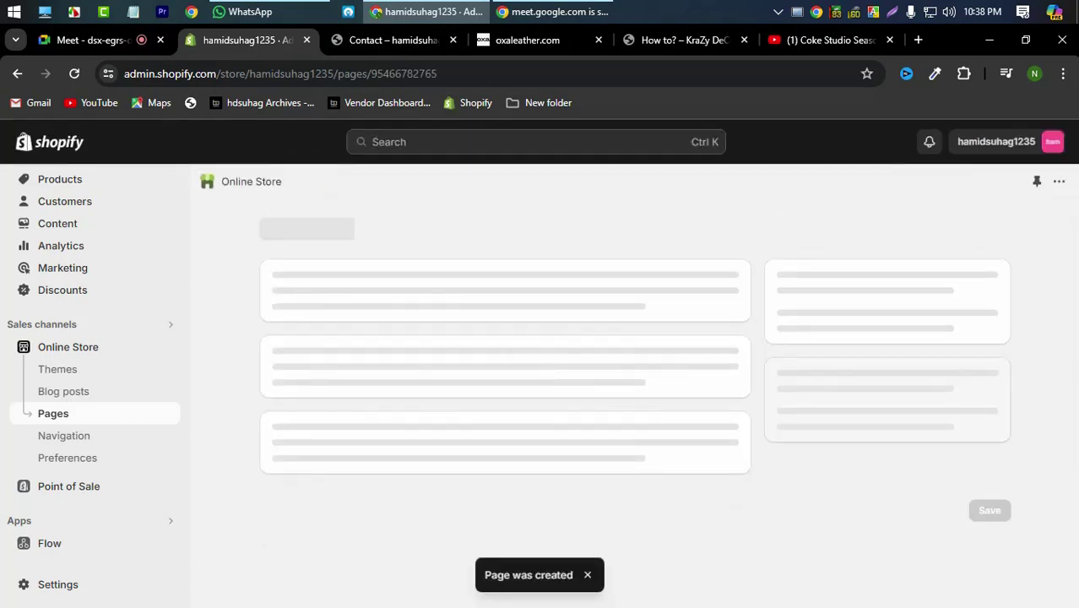
{"action": "scroll", "coordinate": [500, 439], "scroll_direction": "down", "scroll_amount": 2}
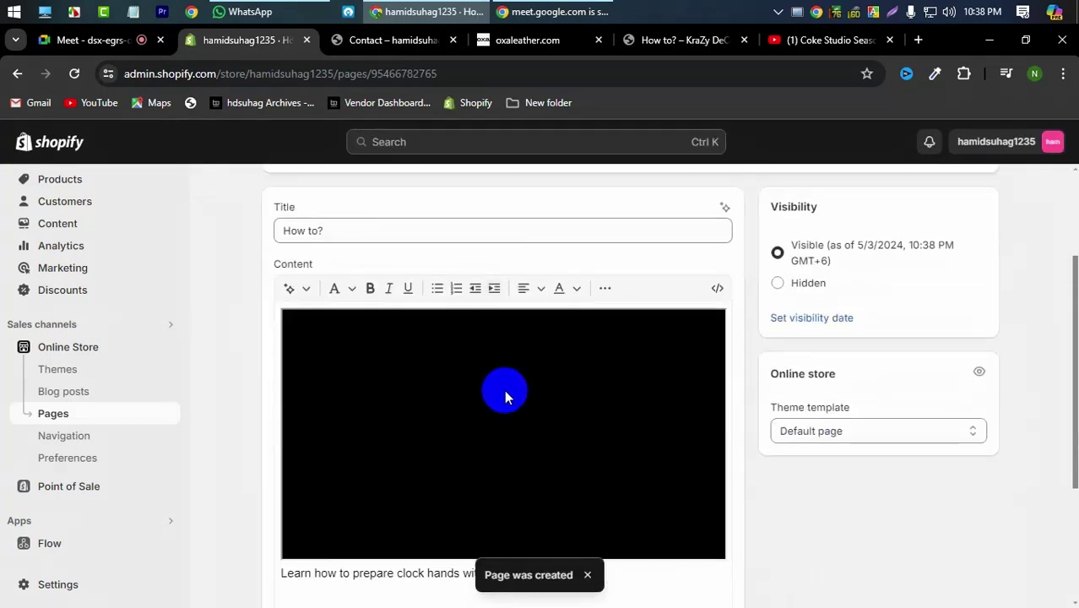
{"action": "scroll", "coordinate": [314, 500], "scroll_direction": "down", "scroll_amount": 2}
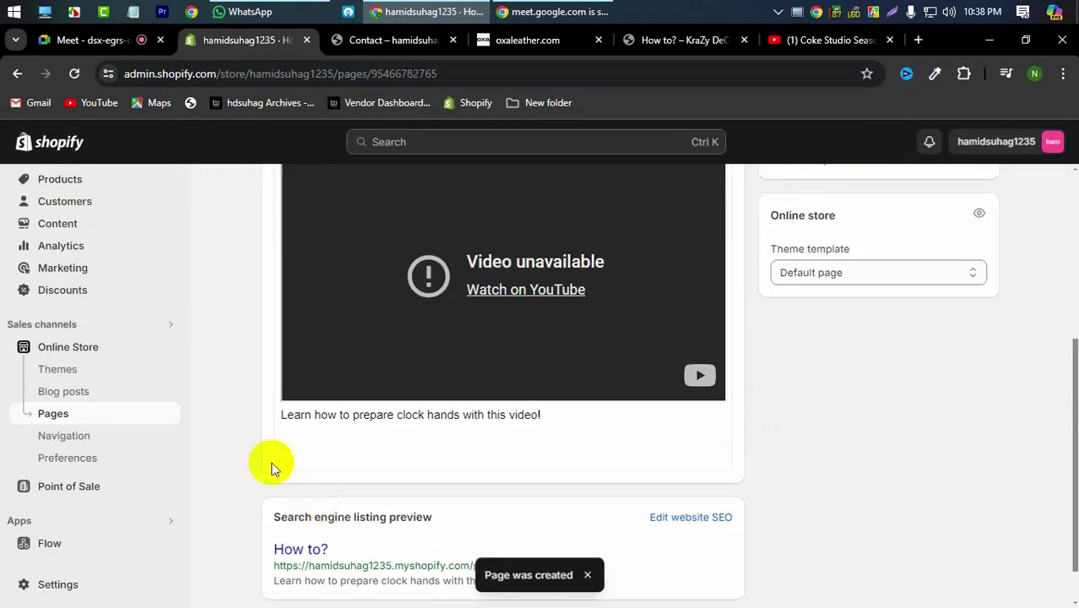
Return to the Coke Studio video on YouTube and close its Embed Video dialog.
{"action": "left_click", "coordinate": [775, 40]}
{"action": "scroll", "coordinate": [763, 352], "scroll_direction": "up", "scroll_amount": 2}
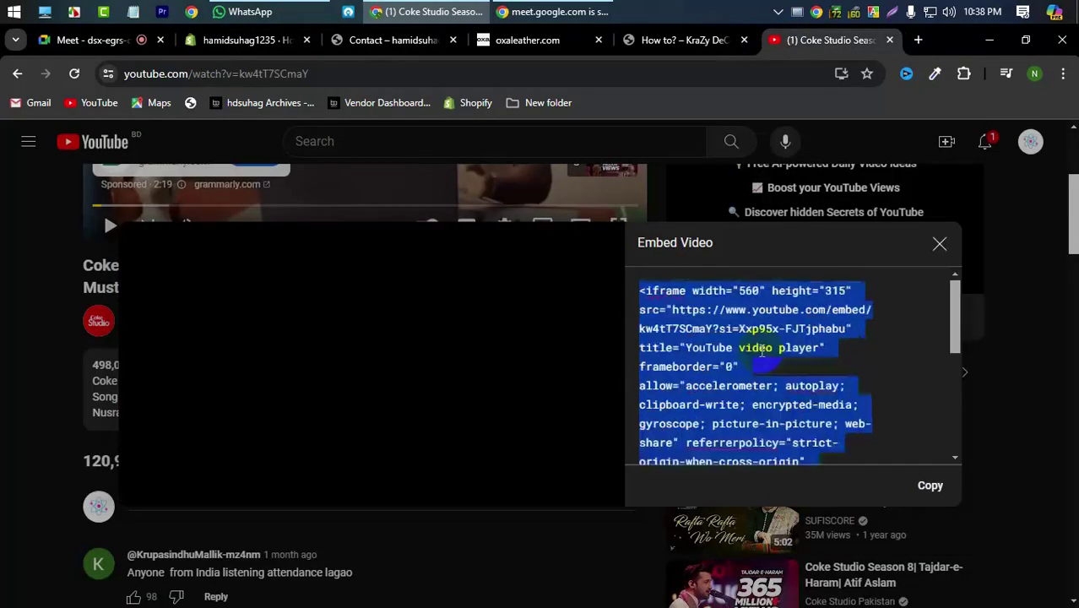
{"action": "left_click", "coordinate": [939, 243]}
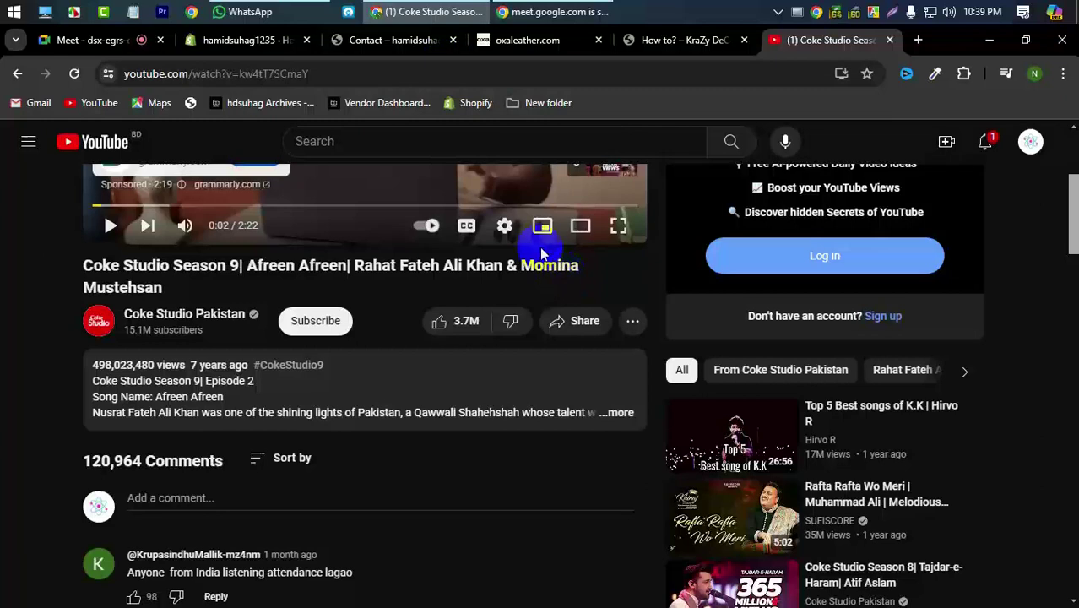
Return to the Shopify admin from YouTube and open the list of store pages.
{"action": "left_click", "coordinate": [270, 42]}
{"action": "scroll", "coordinate": [785, 507], "scroll_direction": "down", "scroll_amount": 1}
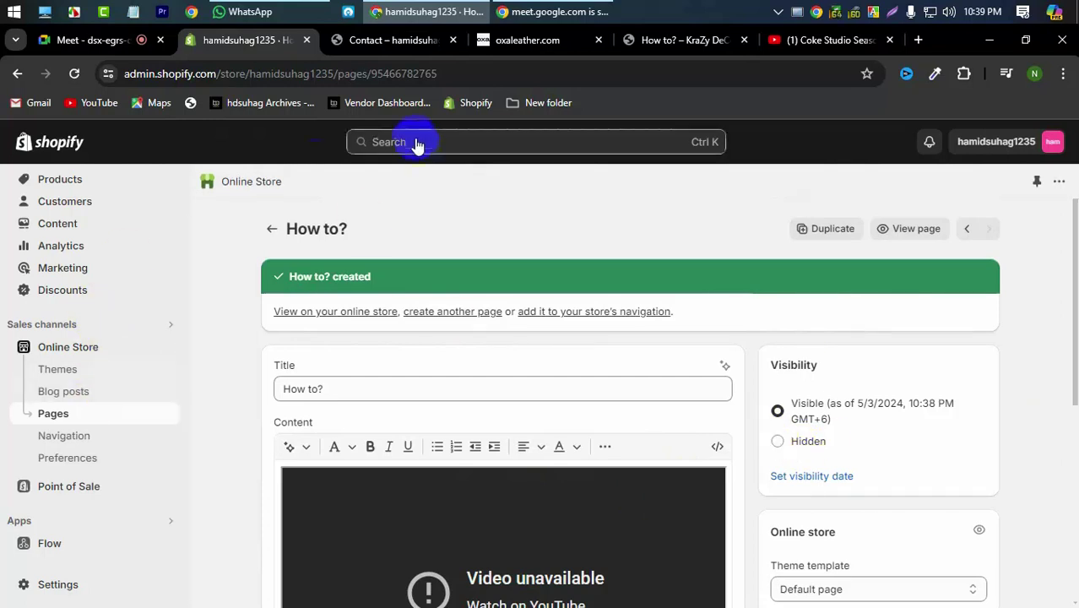
{"action": "left_click", "coordinate": [84, 412]}
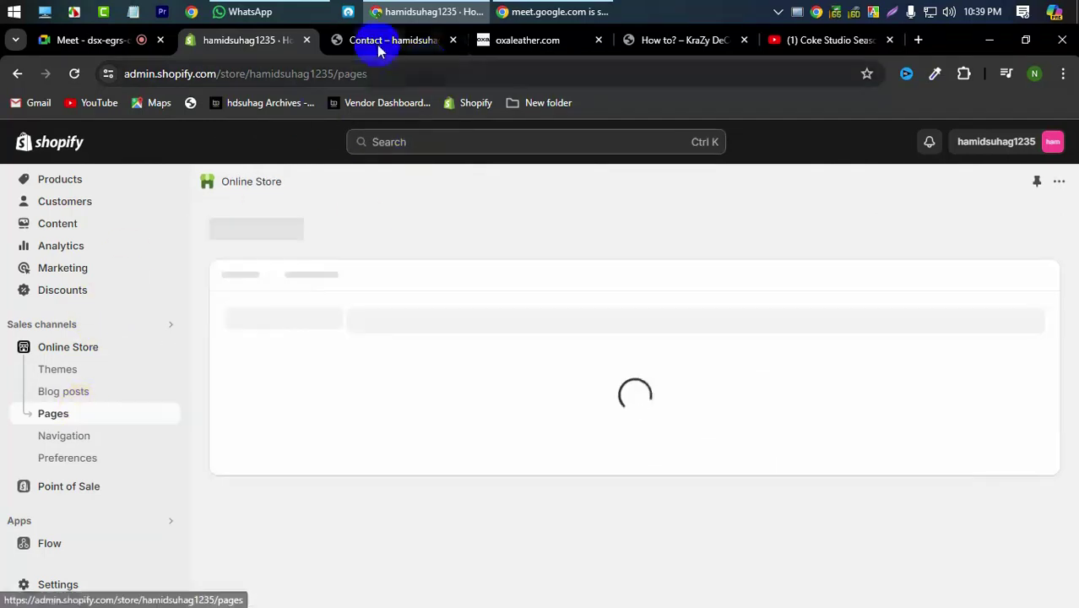
Switch to the oxaleather.com reference store and close all browser tabs after it.
{"action": "left_click", "coordinate": [379, 41]}
{"action": "left_click", "coordinate": [515, 39]}
{"action": "right_click", "coordinate": [515, 38]}
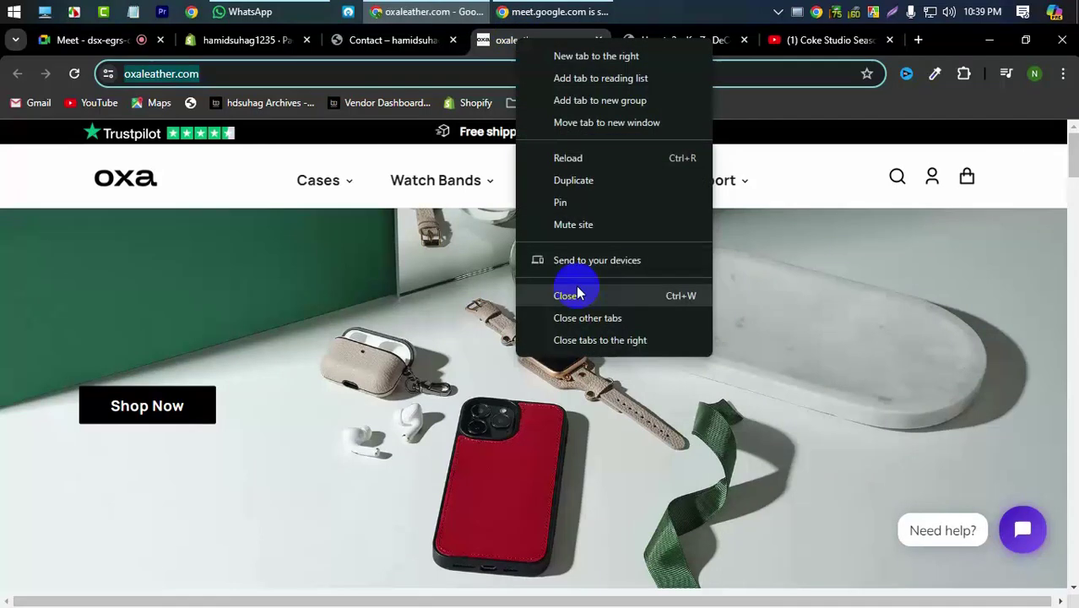
{"action": "left_click", "coordinate": [592, 346]}
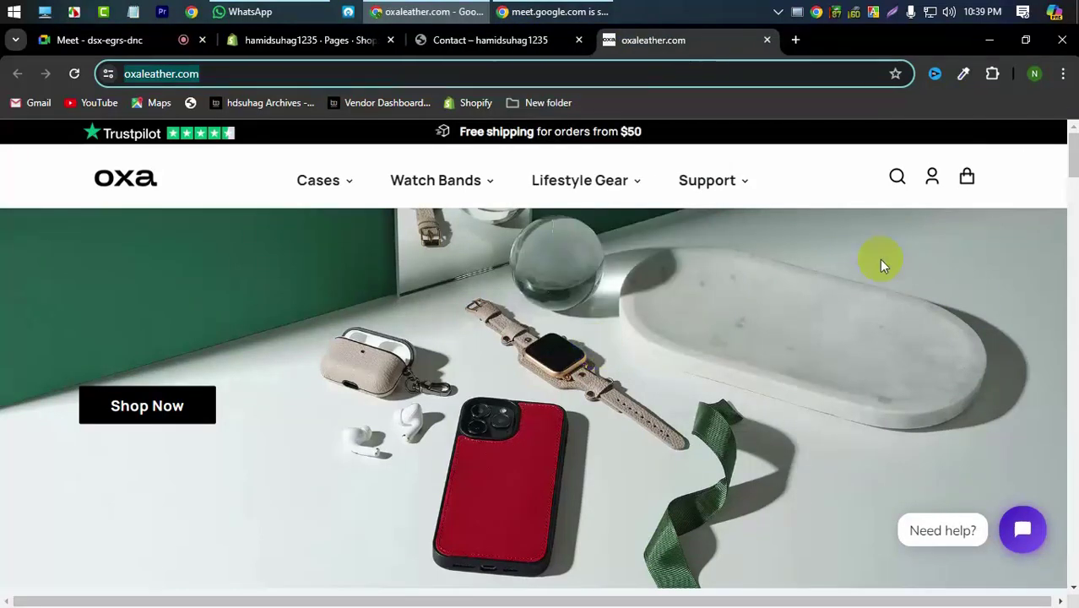
{"action": "mouse_move", "coordinate": [741, 188]}
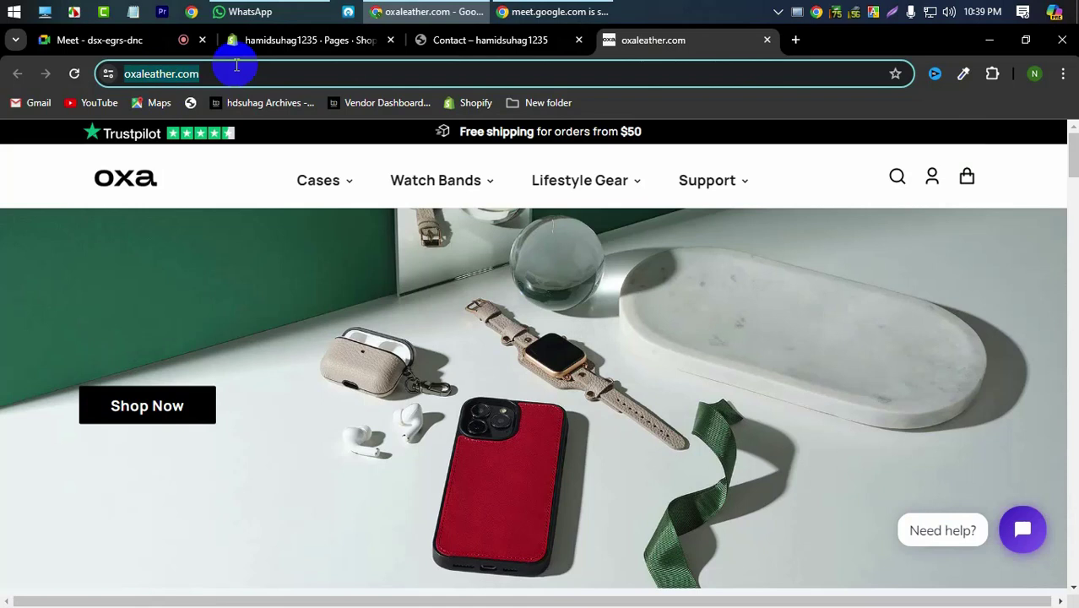
Review the pages list in the Shopify admin and the header menu on the storefront's home page.
{"action": "left_click", "coordinate": [296, 43]}
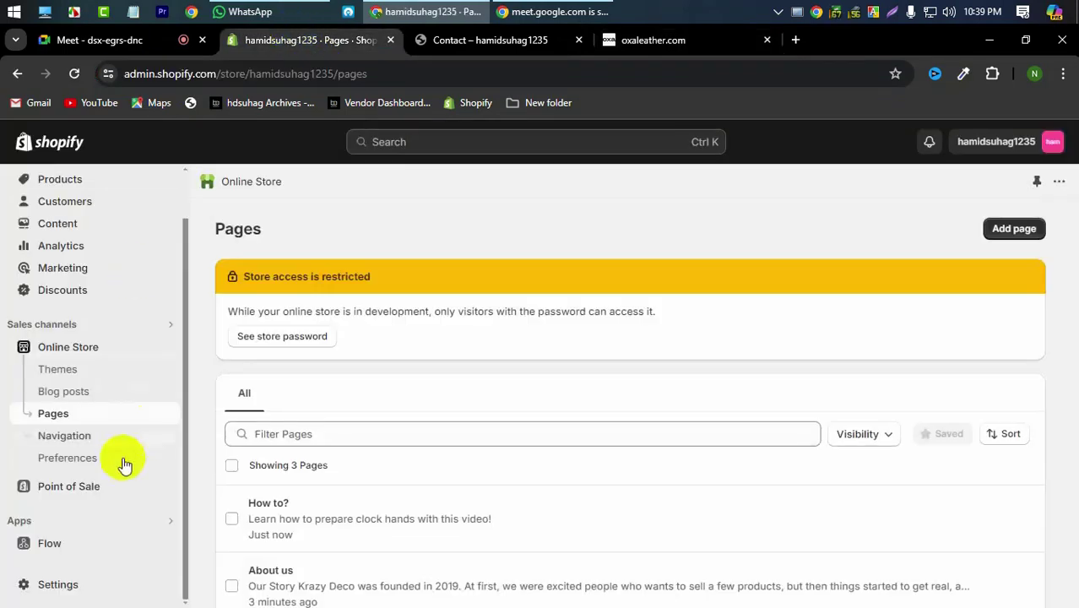
{"action": "scroll", "coordinate": [275, 452], "scroll_direction": "down", "scroll_amount": 2}
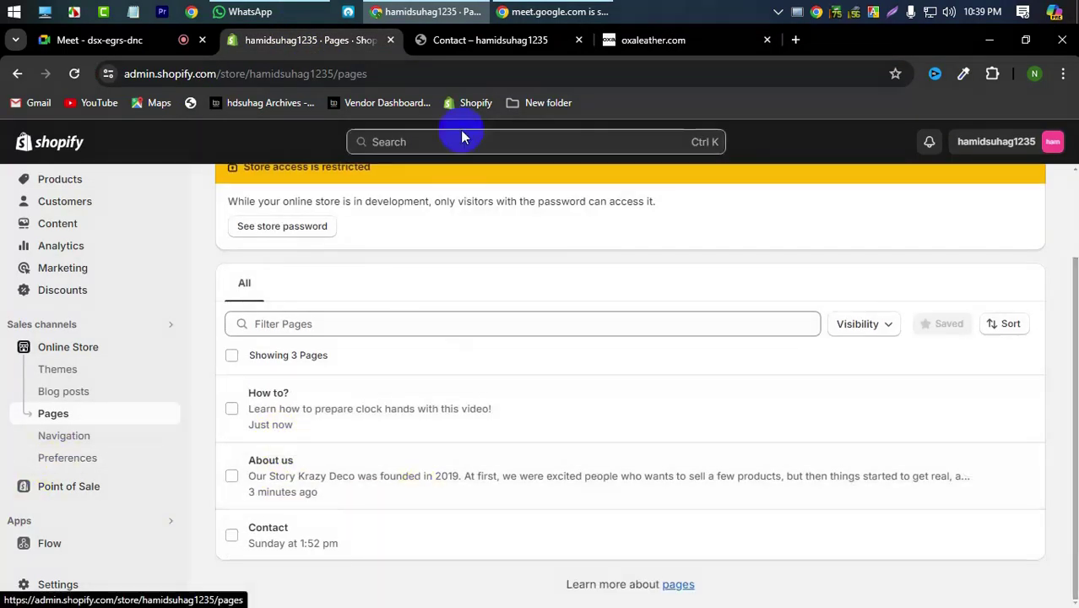
{"action": "left_click", "coordinate": [487, 39]}
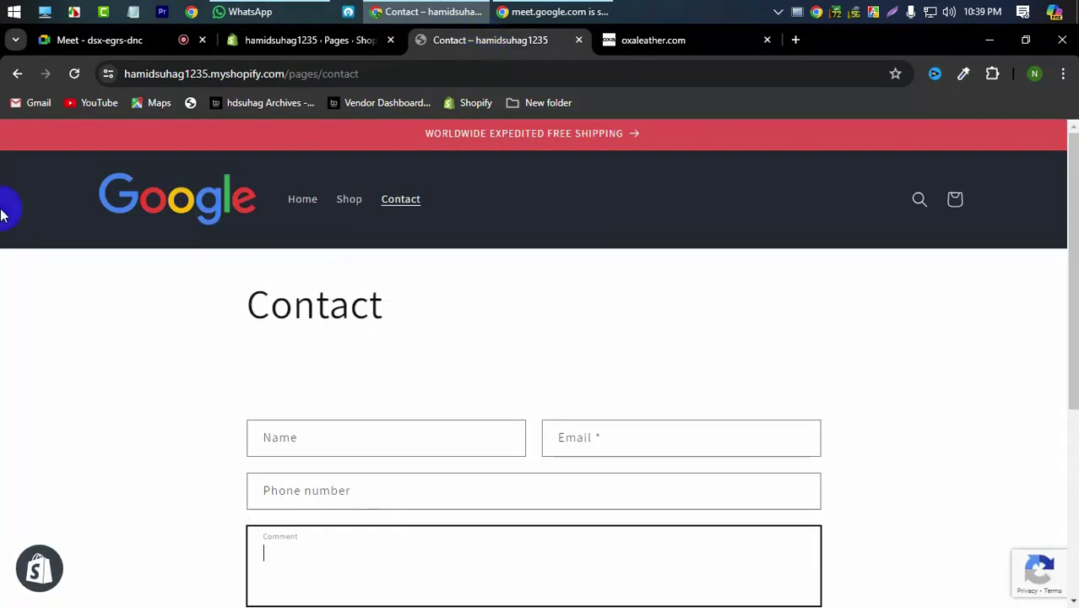
{"action": "left_click", "coordinate": [304, 201]}
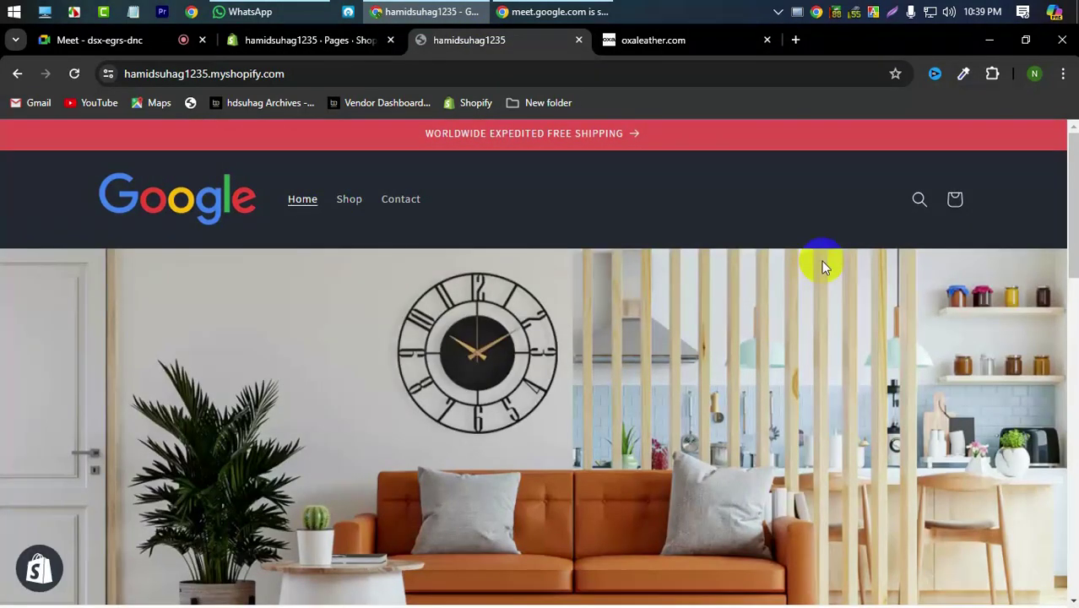
Open the Main menu in the admin's Navigation settings and add a menu item linked to the About us page.
{"action": "left_click", "coordinate": [297, 39]}
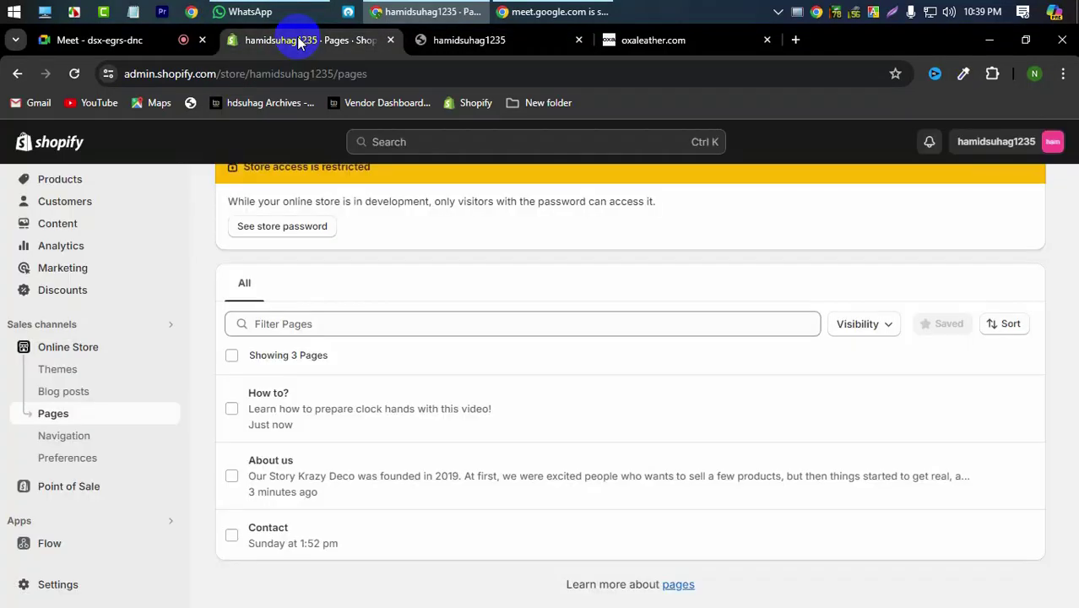
{"action": "left_click", "coordinate": [78, 434]}
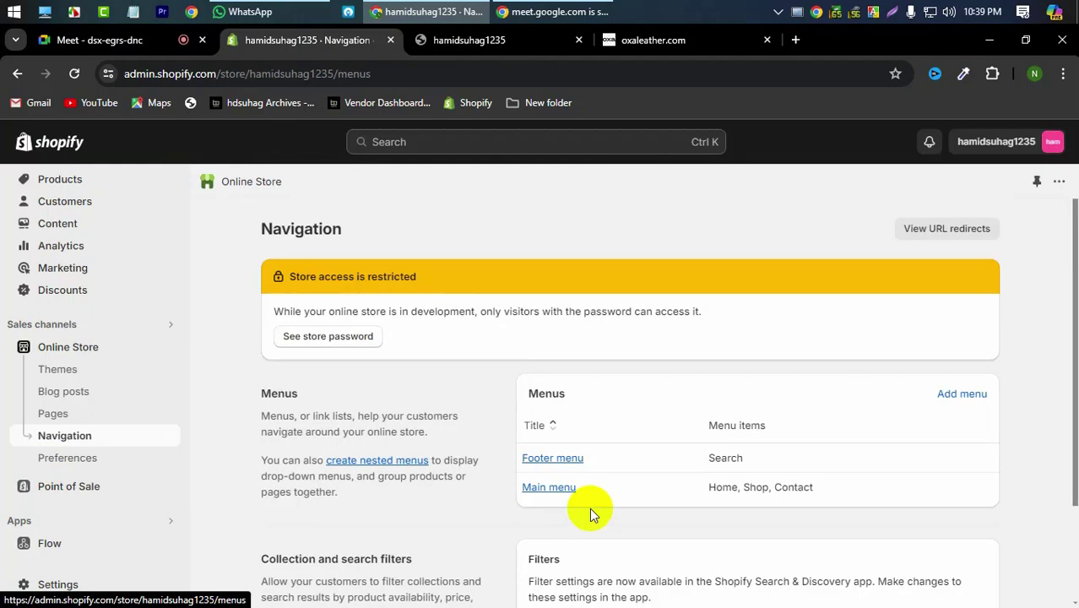
{"action": "left_click", "coordinate": [537, 490]}
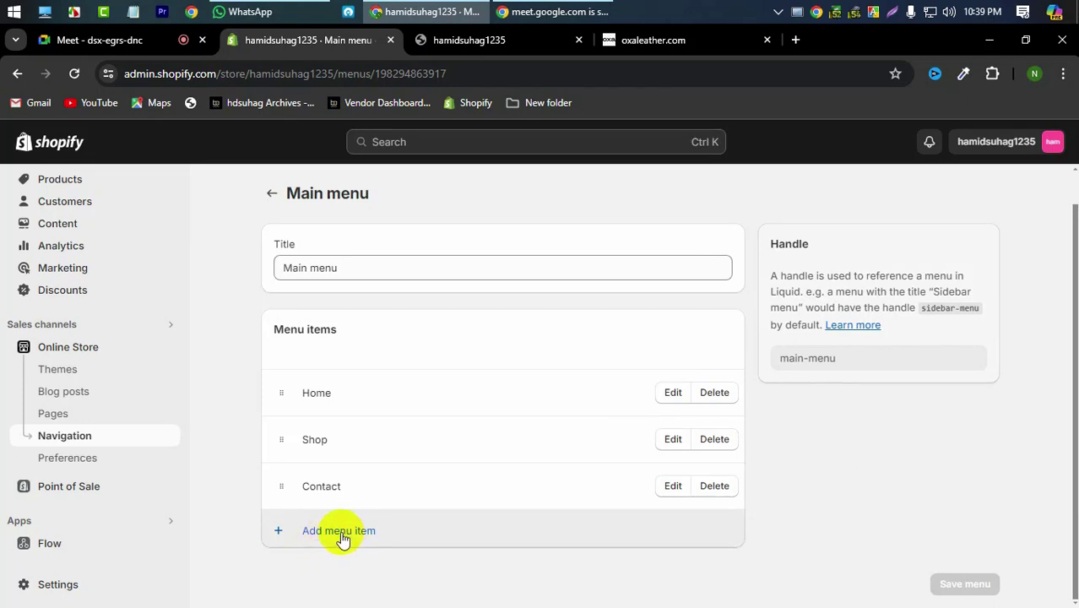
{"action": "left_click", "coordinate": [339, 531]}
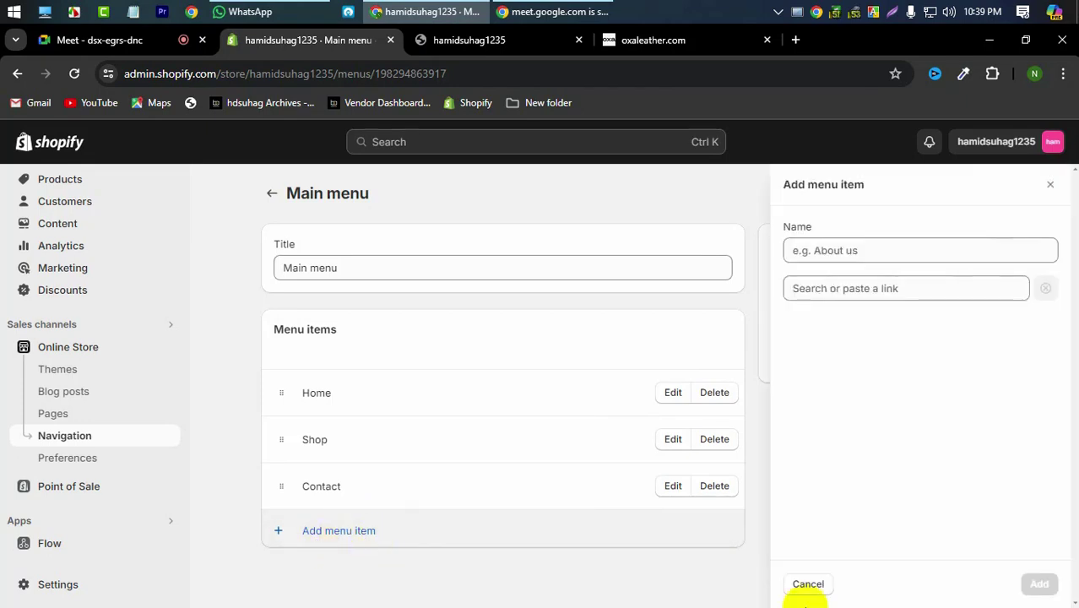
{"action": "left_click", "coordinate": [840, 287]}
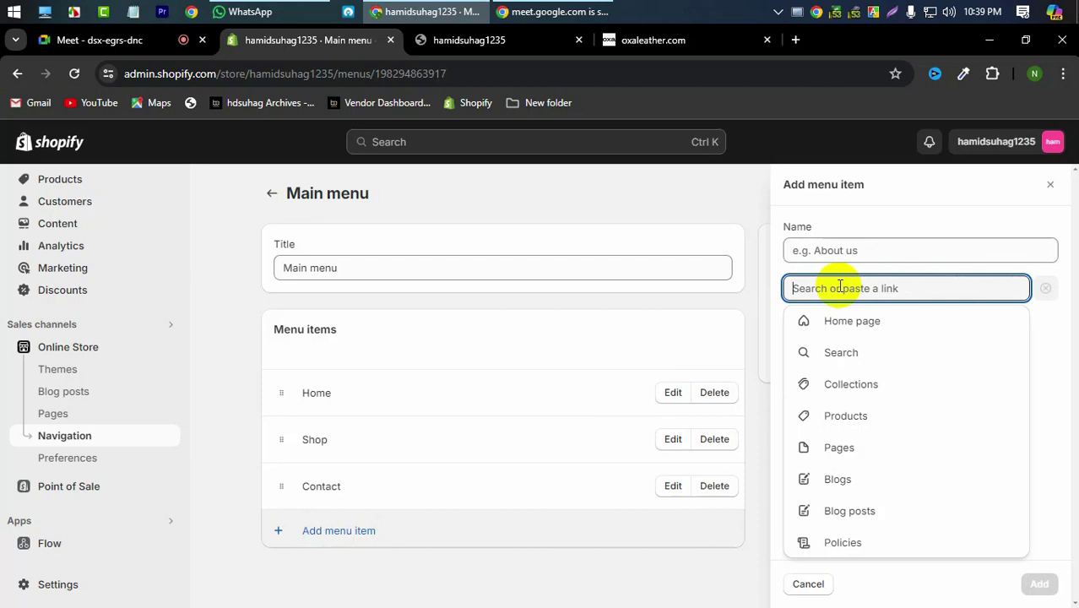
{"action": "left_click", "coordinate": [848, 448]}
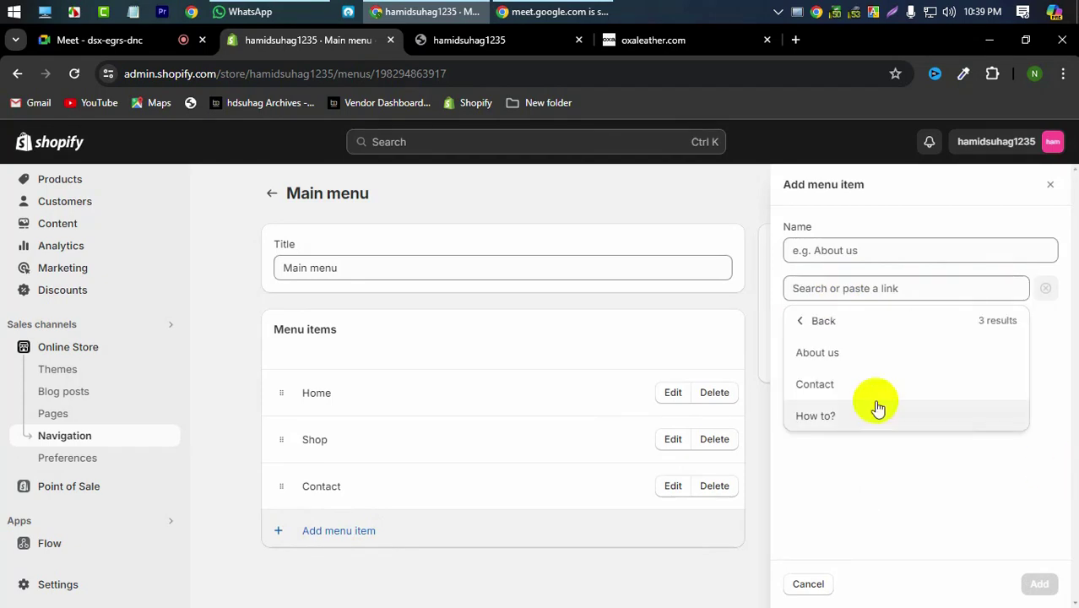
{"action": "left_click", "coordinate": [811, 350]}
{"action": "left_click", "coordinate": [1040, 584]}
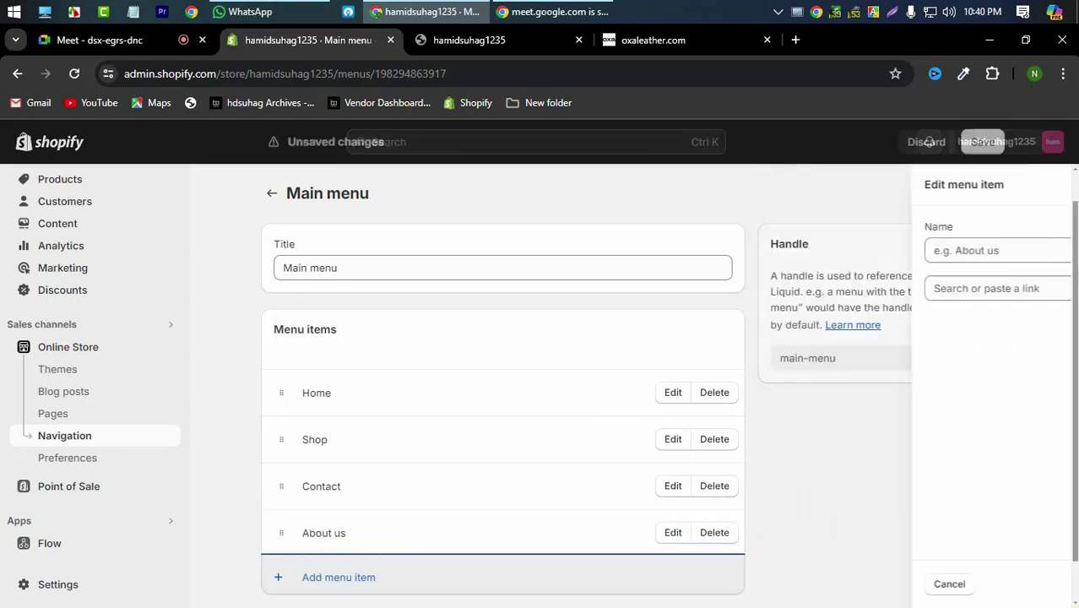
Add another main menu item linked to the How to? page.
{"action": "left_click", "coordinate": [317, 576]}
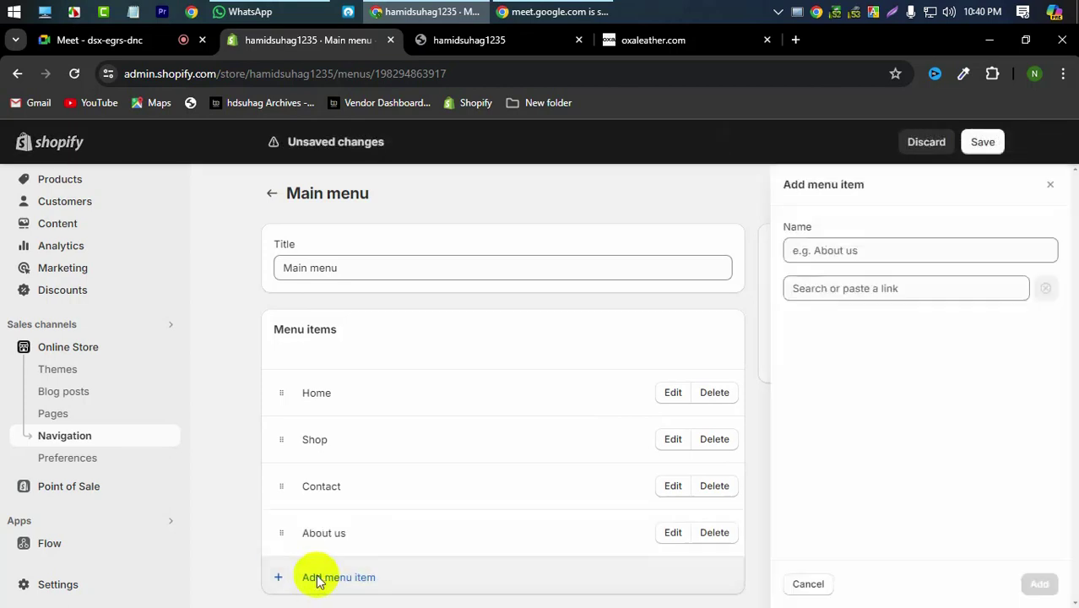
{"action": "left_click", "coordinate": [875, 288]}
{"action": "left_click", "coordinate": [854, 461]}
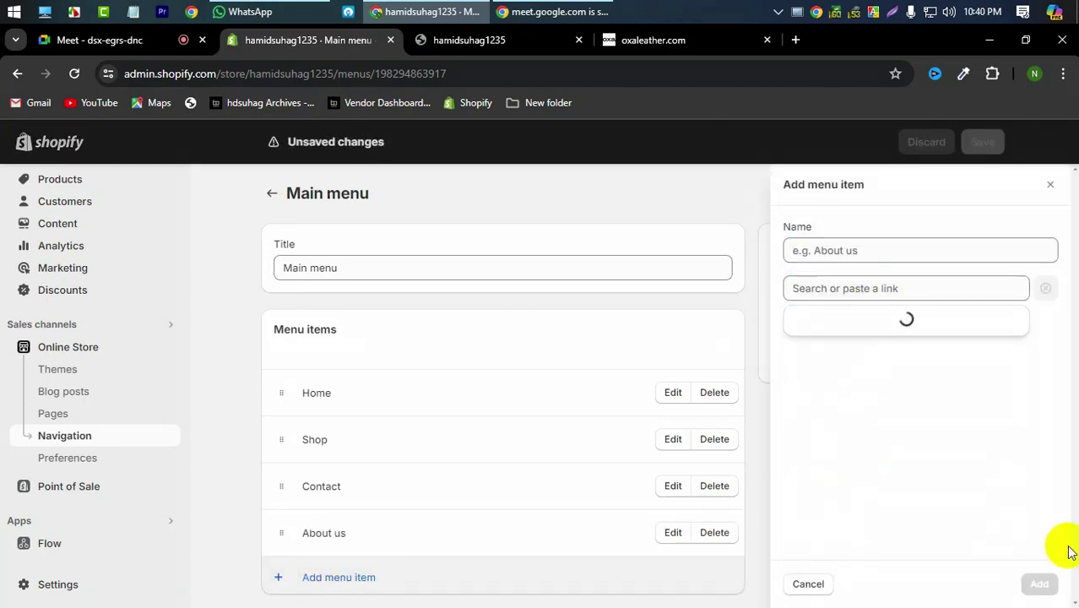
{"action": "left_click", "coordinate": [840, 416]}
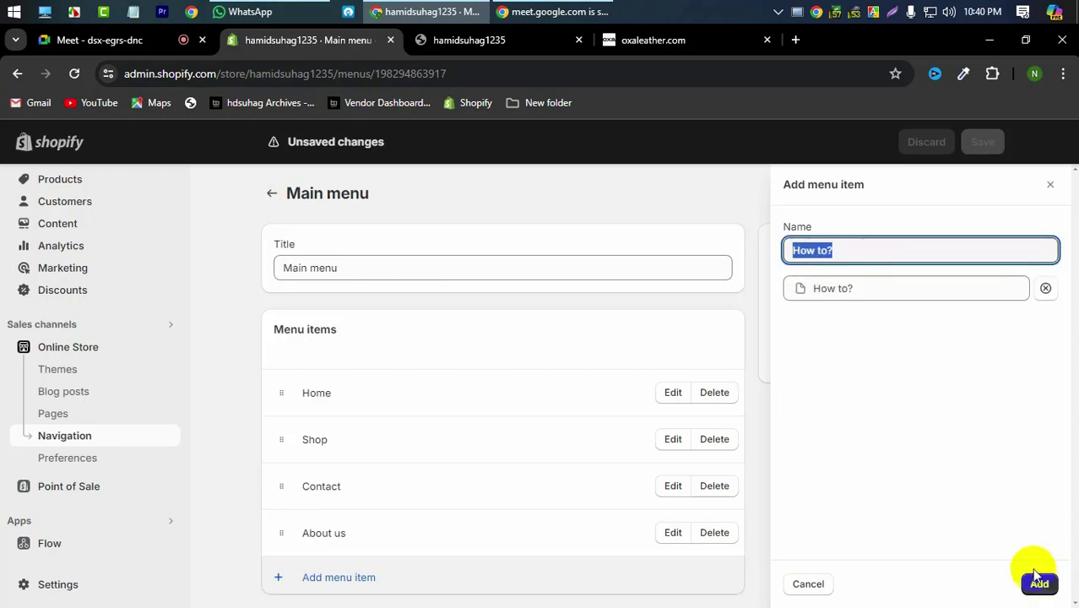
{"action": "left_click", "coordinate": [1039, 583]}
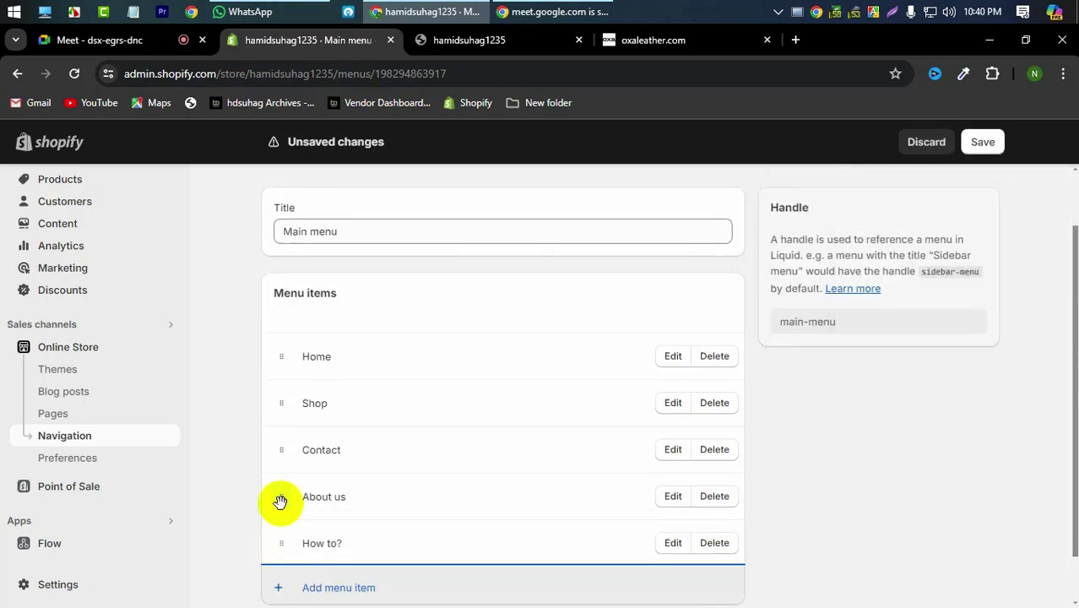
Reorder the menu items to Home, Shop, About us, How to?, Contact and save the menu.
{"action": "left_click_drag", "start_coordinate": [281, 502], "coordinate": [282, 475]}
{"action": "left_click_drag", "start_coordinate": [287, 559], "coordinate": [284, 504]}
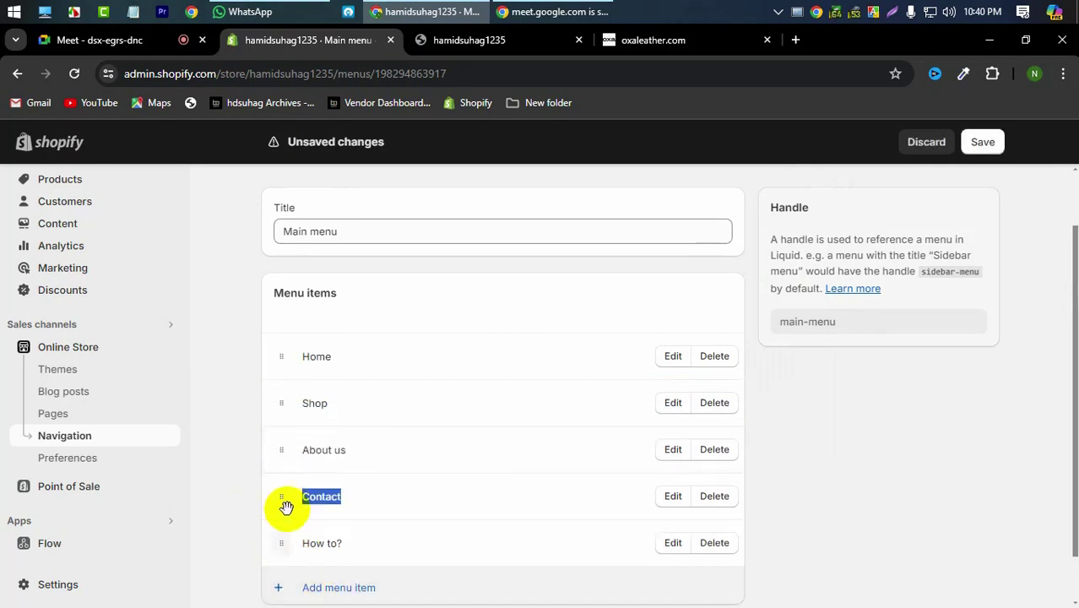
{"action": "left_click_drag", "start_coordinate": [278, 550], "coordinate": [282, 498]}
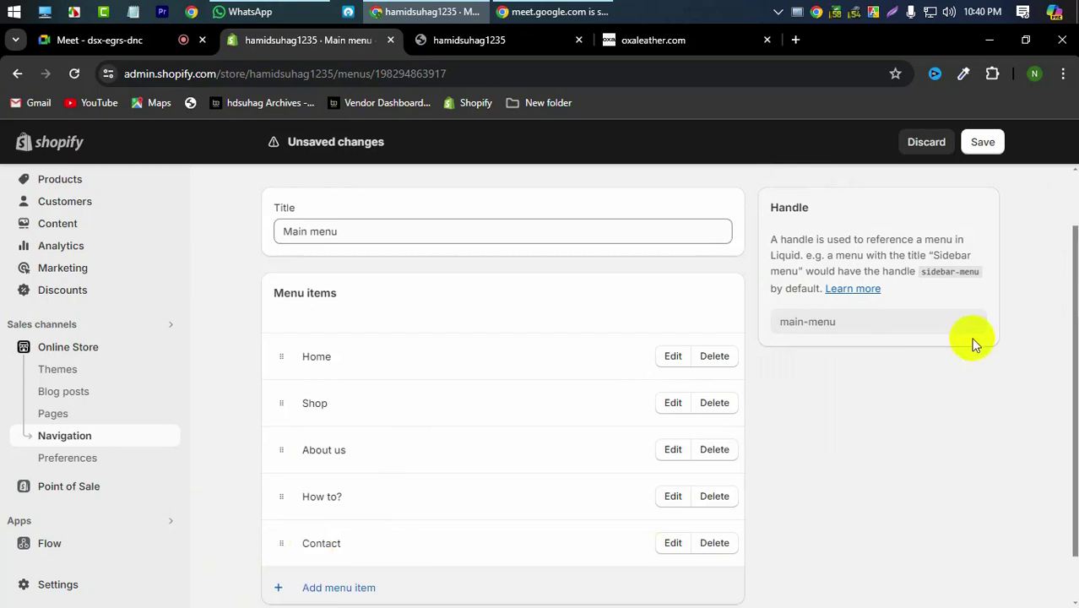
{"action": "left_click", "coordinate": [989, 142]}
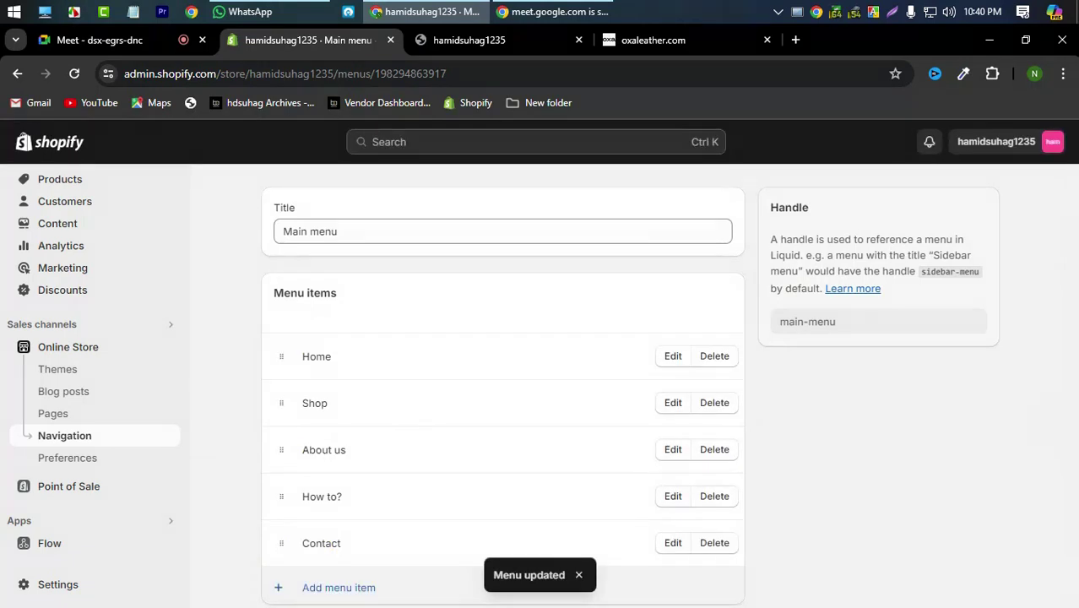
Check the header menu on the open storefront and review the saved menu items in the admin.
{"action": "left_click", "coordinate": [459, 38]}
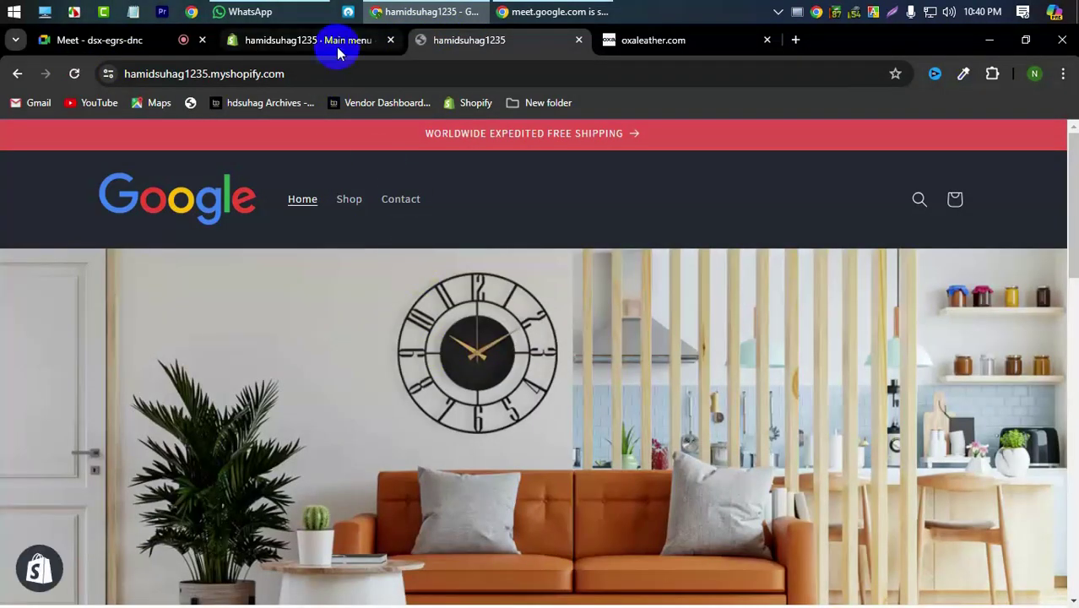
{"action": "left_click", "coordinate": [337, 49]}
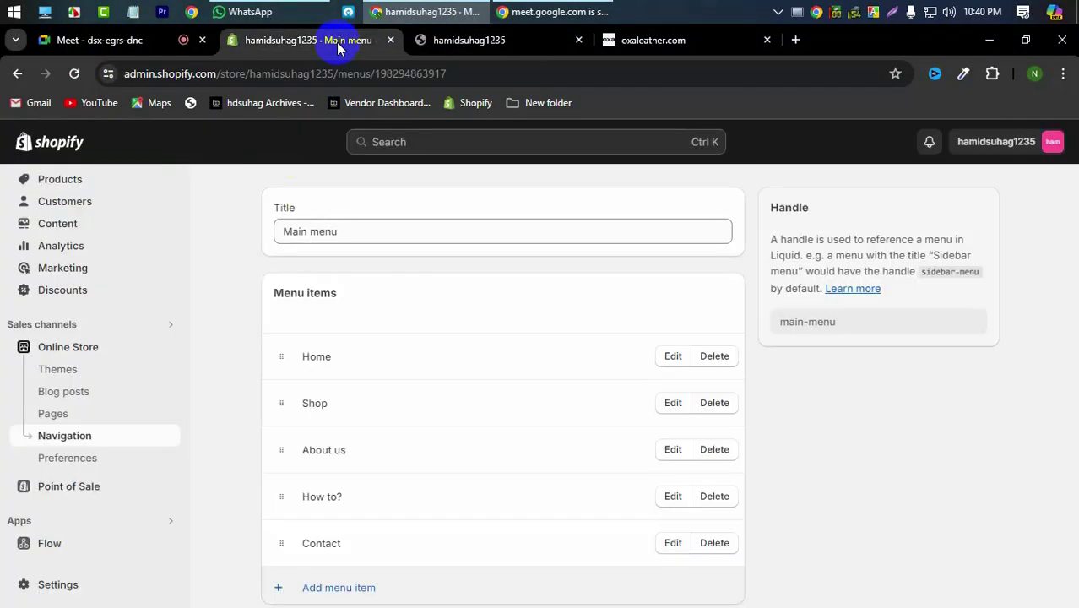
{"action": "scroll", "coordinate": [530, 530], "scroll_direction": "down", "scroll_amount": 1}
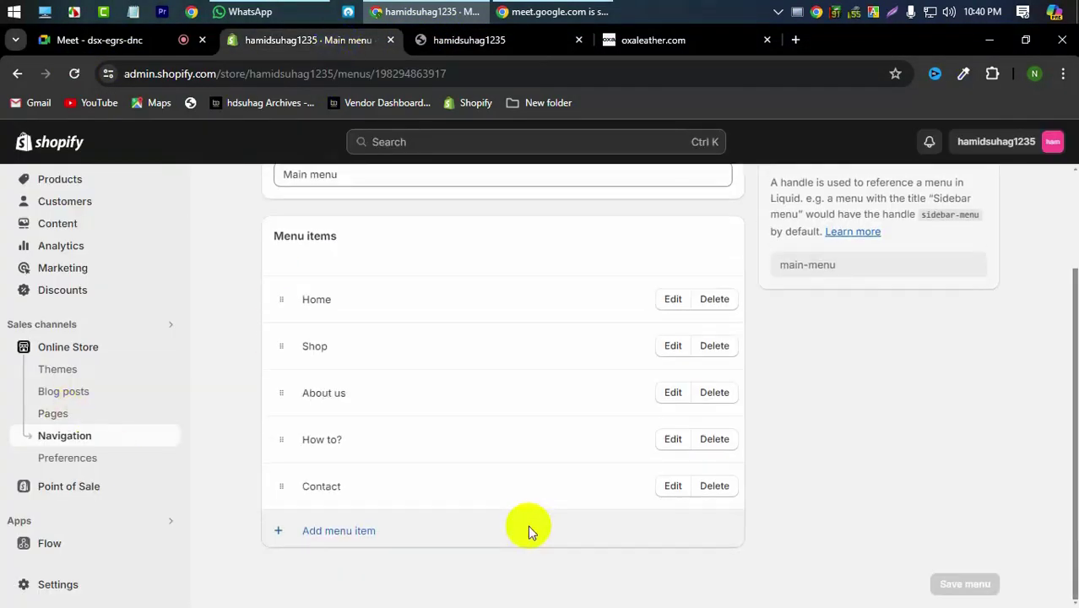
{"action": "scroll", "coordinate": [480, 473], "scroll_direction": "up", "scroll_amount": 2}
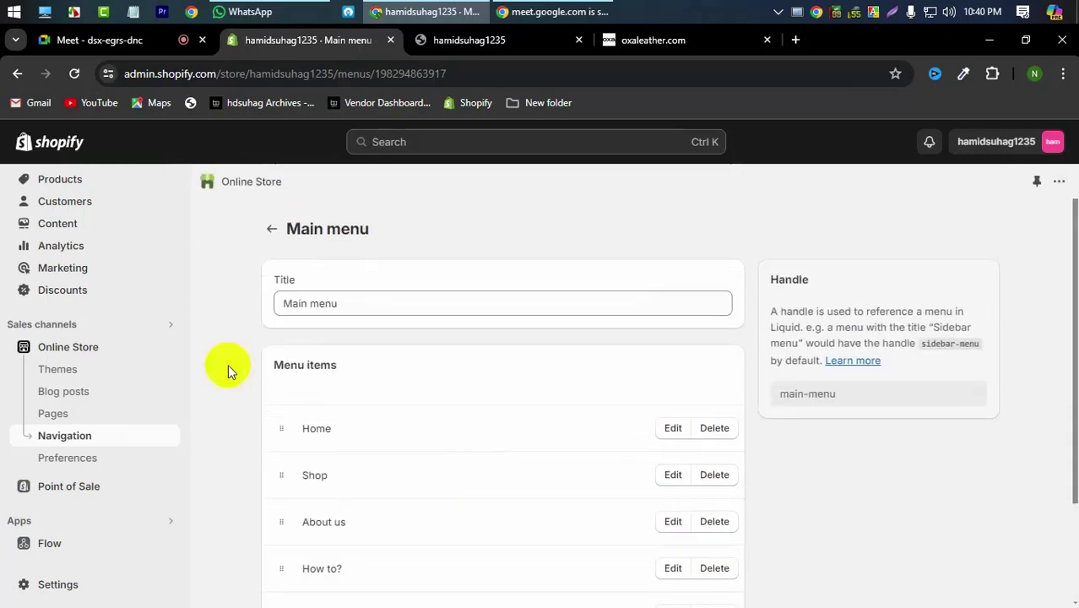
View the online store in a new tab, check its header menu and address, and return to the admin.
{"action": "left_click", "coordinate": [166, 348]}
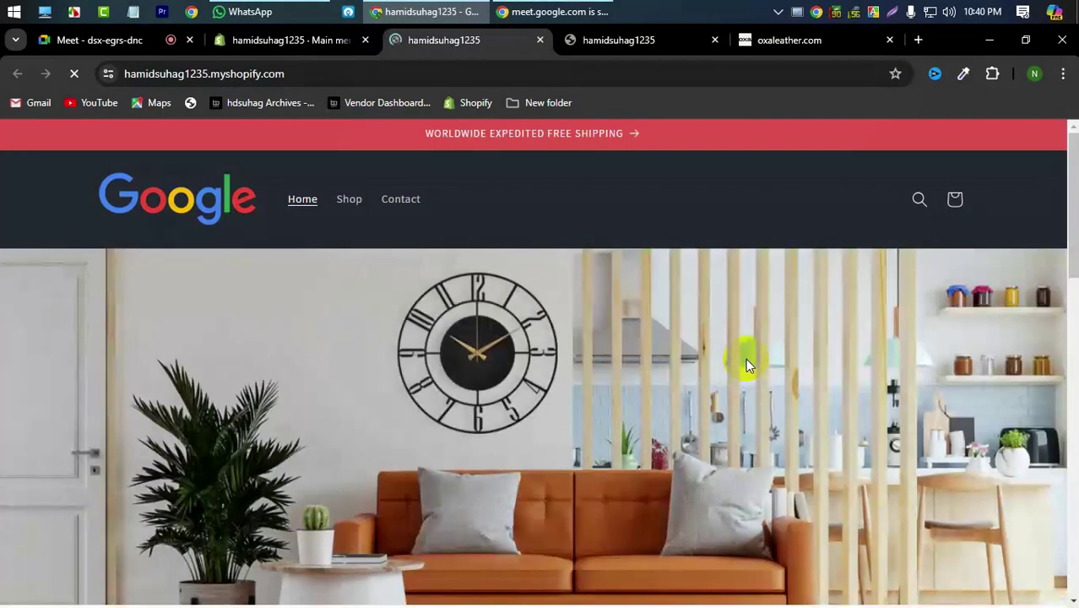
{"action": "left_click", "coordinate": [315, 74]}
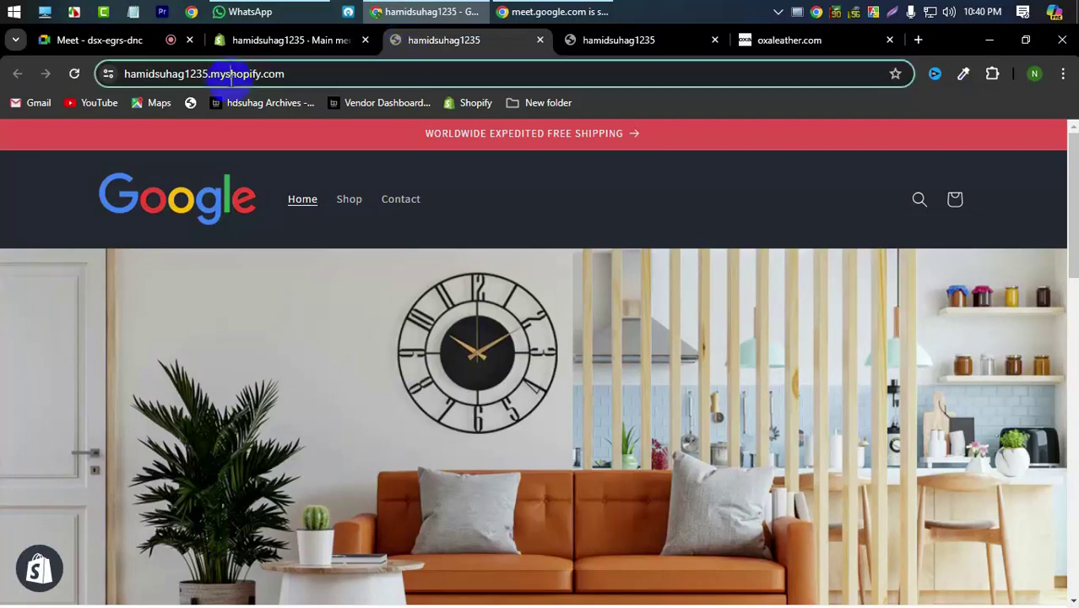
{"action": "double_click", "coordinate": [232, 76]}
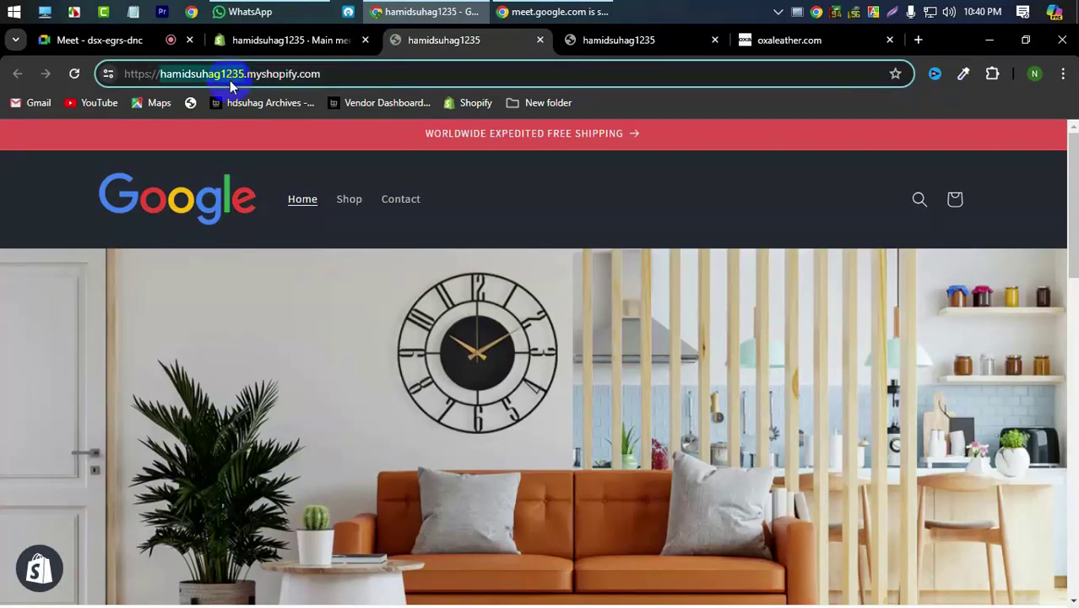
{"action": "left_click", "coordinate": [272, 40]}
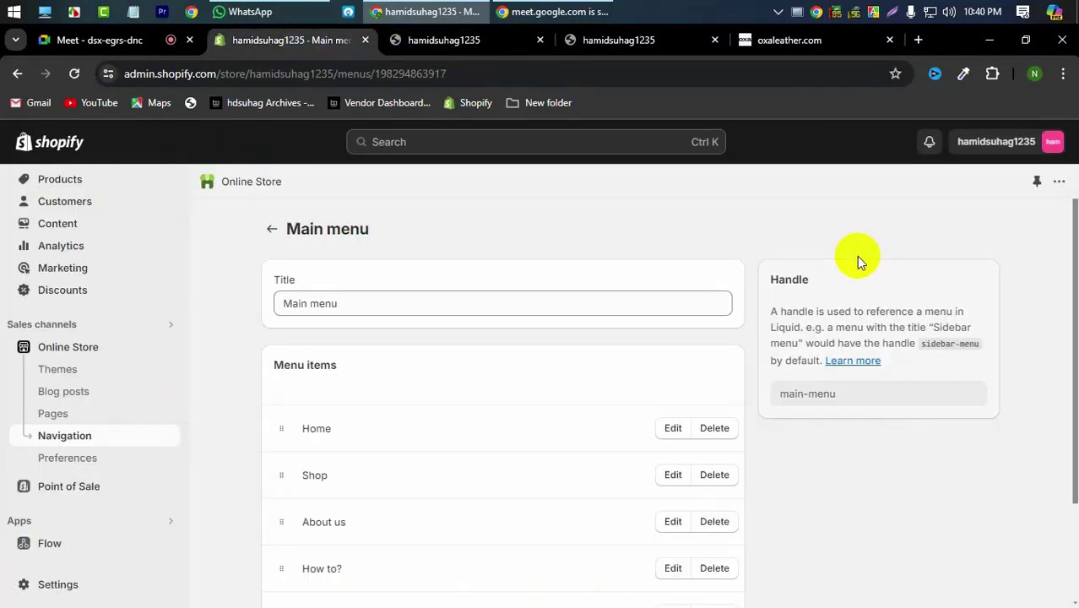
Reload the admin, open the online store again to copy its full URL, and return to the Main menu page.
{"action": "left_click", "coordinate": [75, 76]}
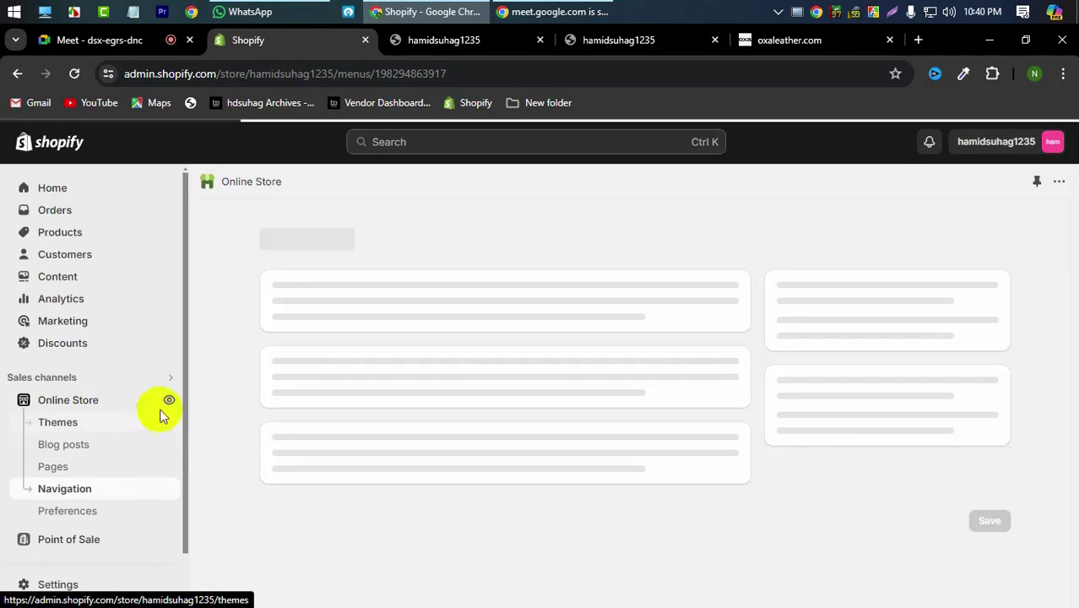
{"action": "left_click", "coordinate": [168, 402]}
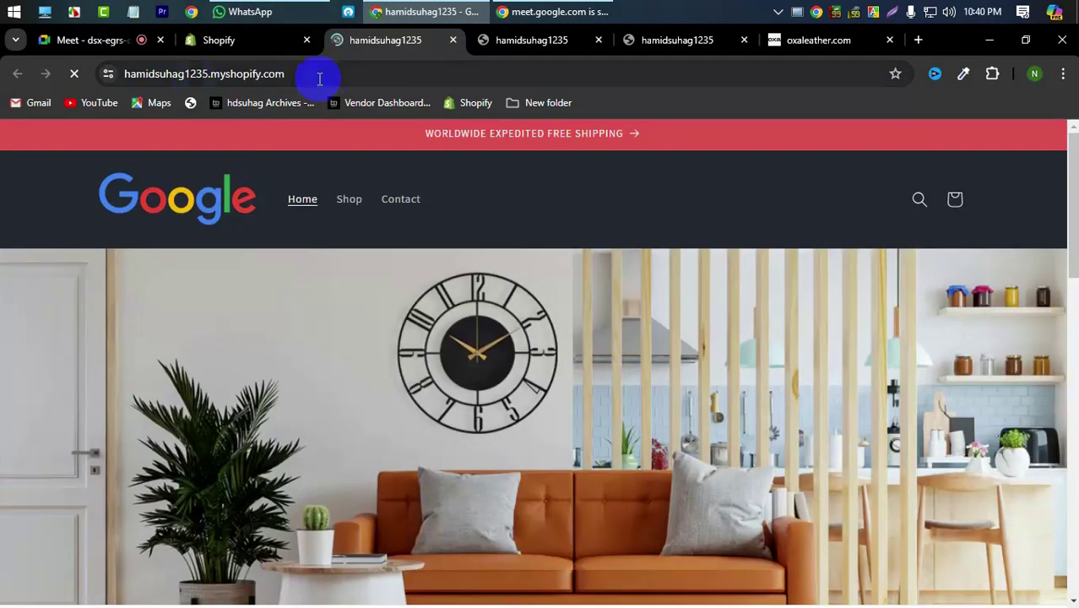
{"action": "left_click", "coordinate": [195, 79]}
{"action": "right_click", "coordinate": [196, 79]}
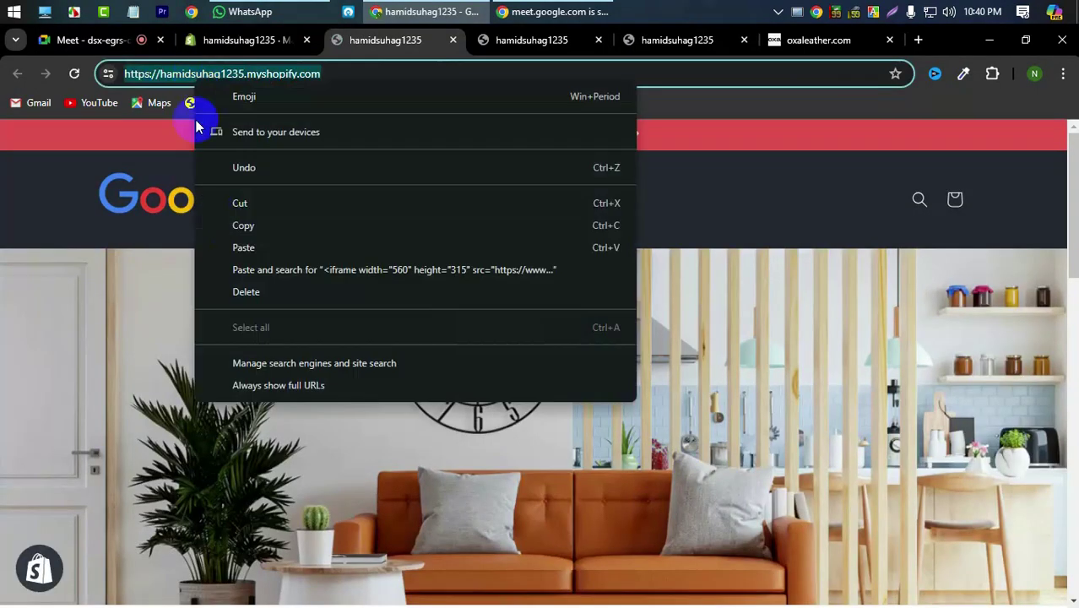
{"action": "left_click", "coordinate": [238, 227]}
{"action": "left_click", "coordinate": [234, 39]}
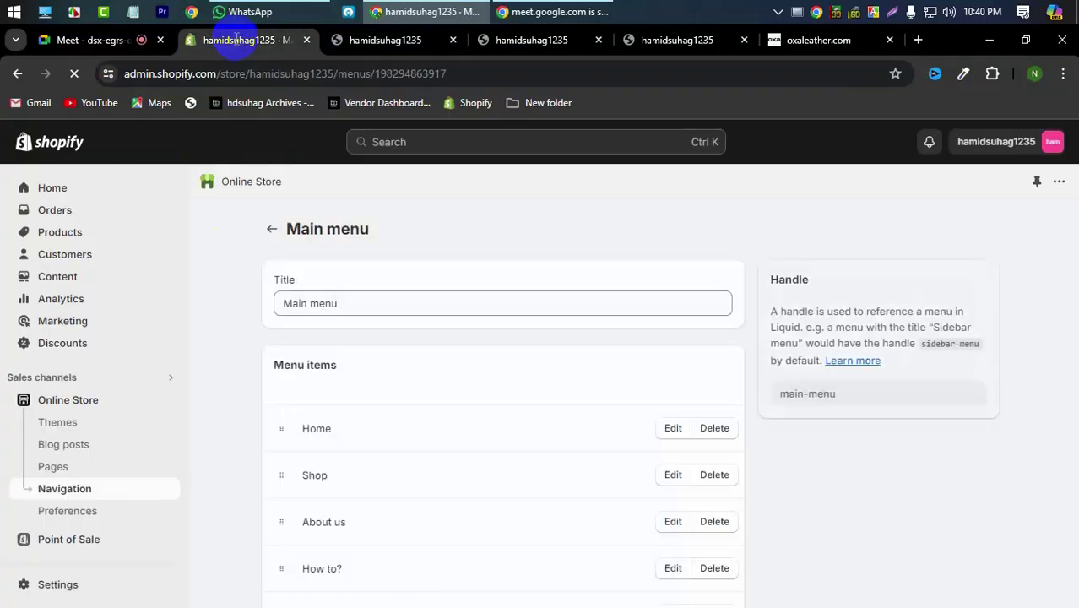
Open the online store's Preferences, and load the copied store URL in a browser window under another profile.
{"action": "left_click", "coordinate": [109, 517]}
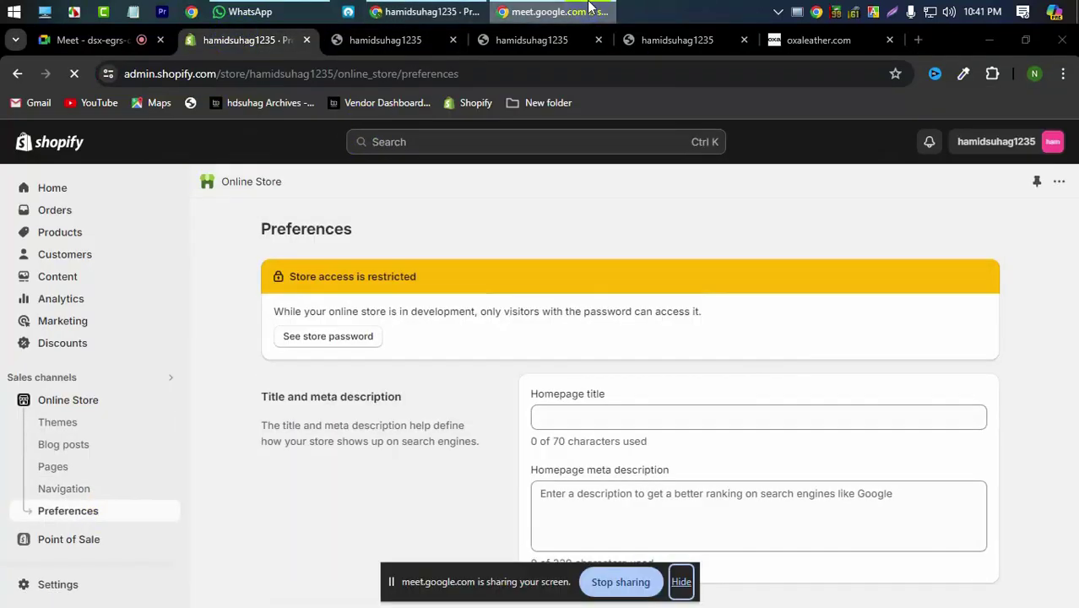
{"action": "left_click", "coordinate": [1035, 74]}
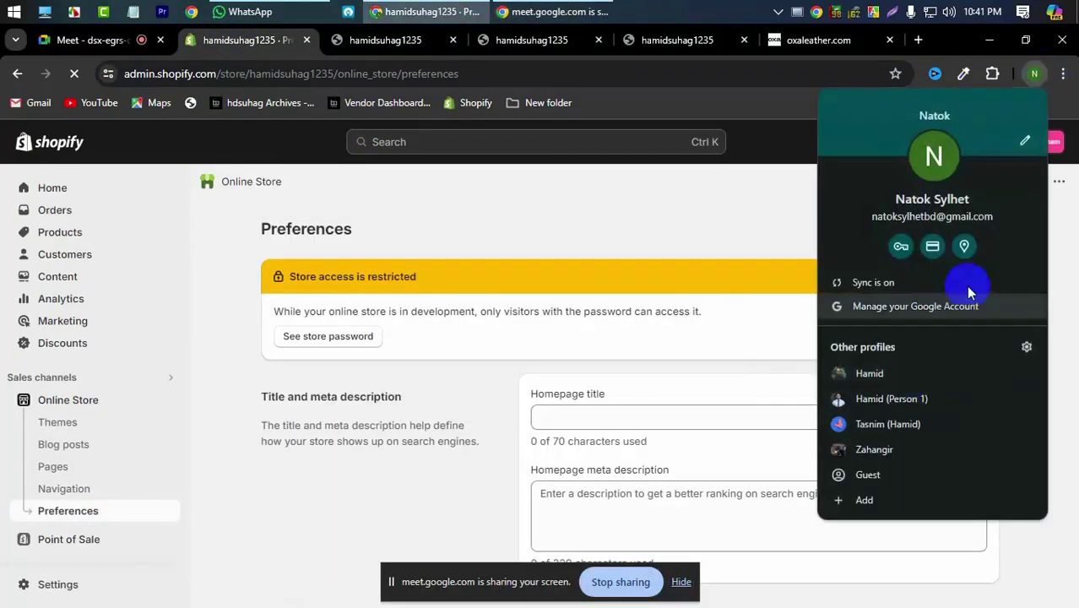
{"action": "left_click", "coordinate": [893, 425]}
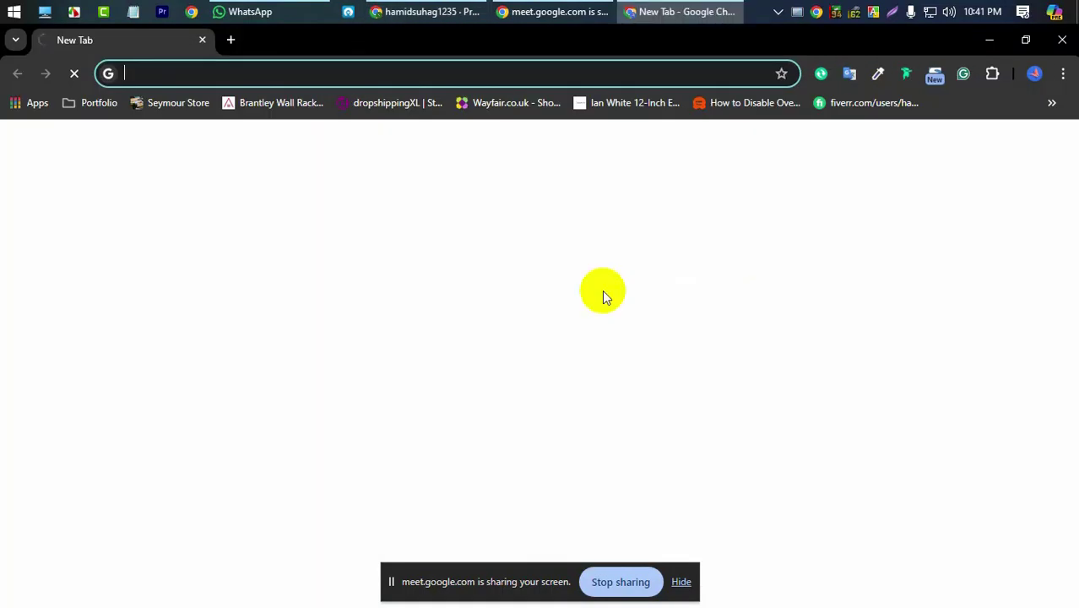
{"action": "key", "text": "ctrl+v"}
{"action": "key", "text": "Return"}
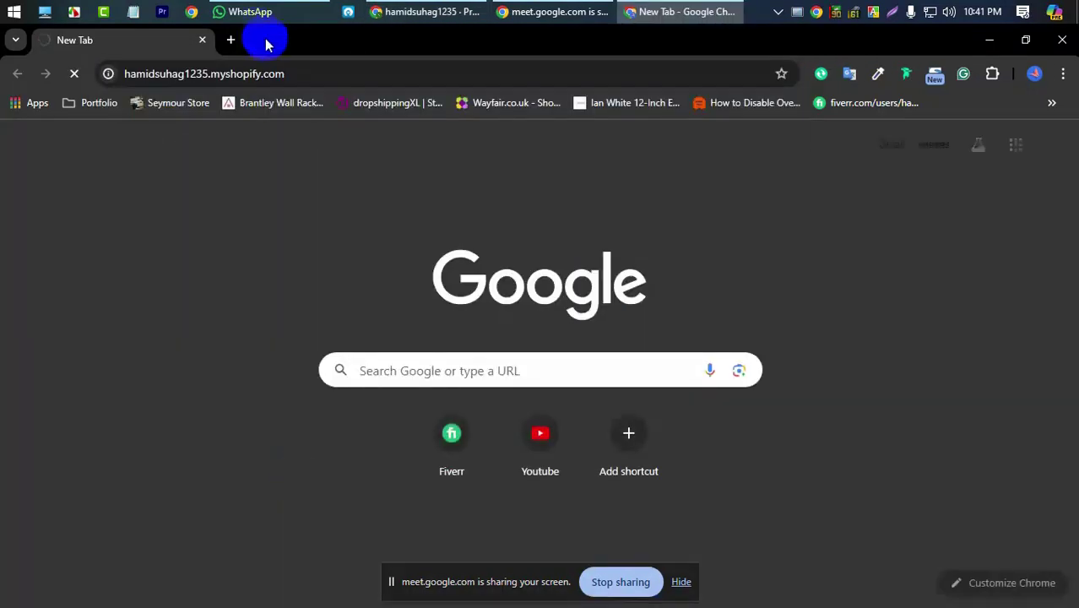
Return to the admin Preferences and copy the store password from the Password protection section.
{"action": "left_click", "coordinate": [418, 9]}
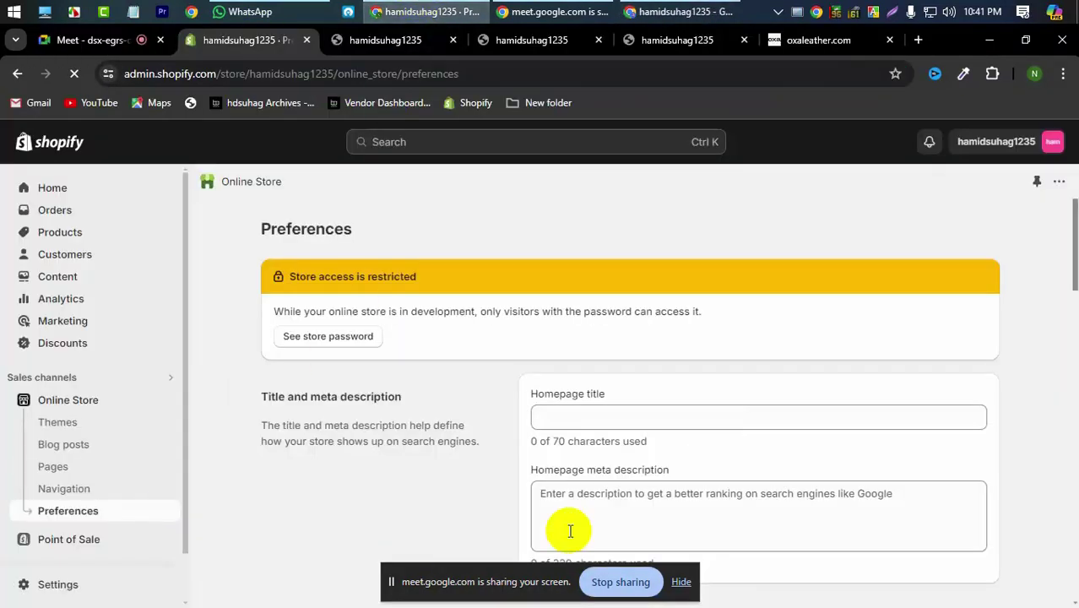
{"action": "scroll", "coordinate": [583, 507], "scroll_direction": "down", "scroll_amount": 15}
{"action": "scroll", "coordinate": [603, 469], "scroll_direction": "down", "scroll_amount": 3}
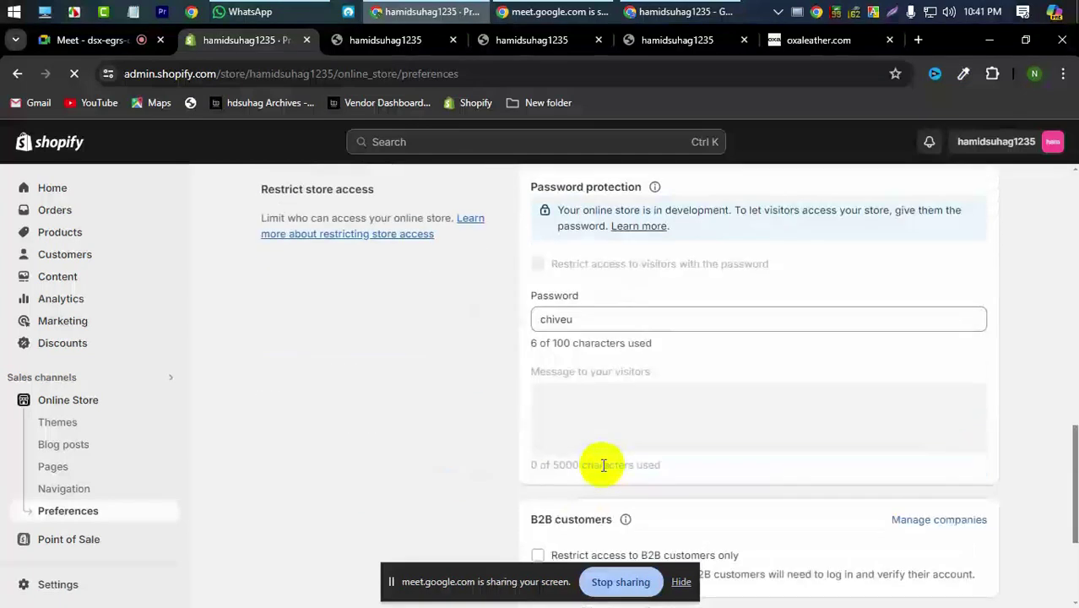
{"action": "double_click", "coordinate": [560, 320]}
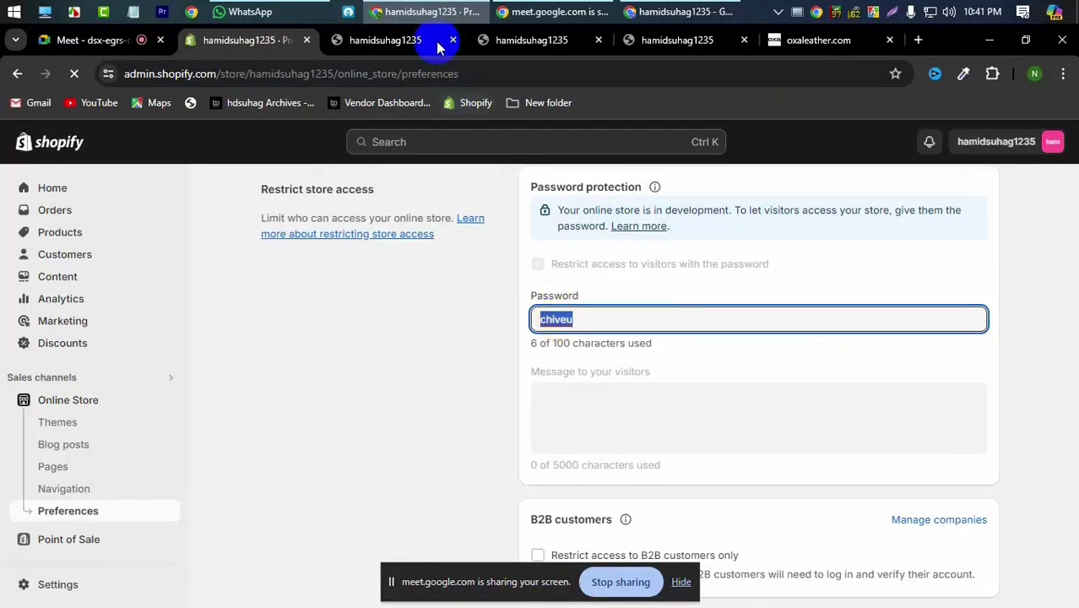
Enter the store password on the storefront's password page and decline saving it in the browser.
{"action": "left_click", "coordinate": [680, 12]}
{"action": "left_click", "coordinate": [469, 438]}
{"action": "key", "text": "ctrl+v"}
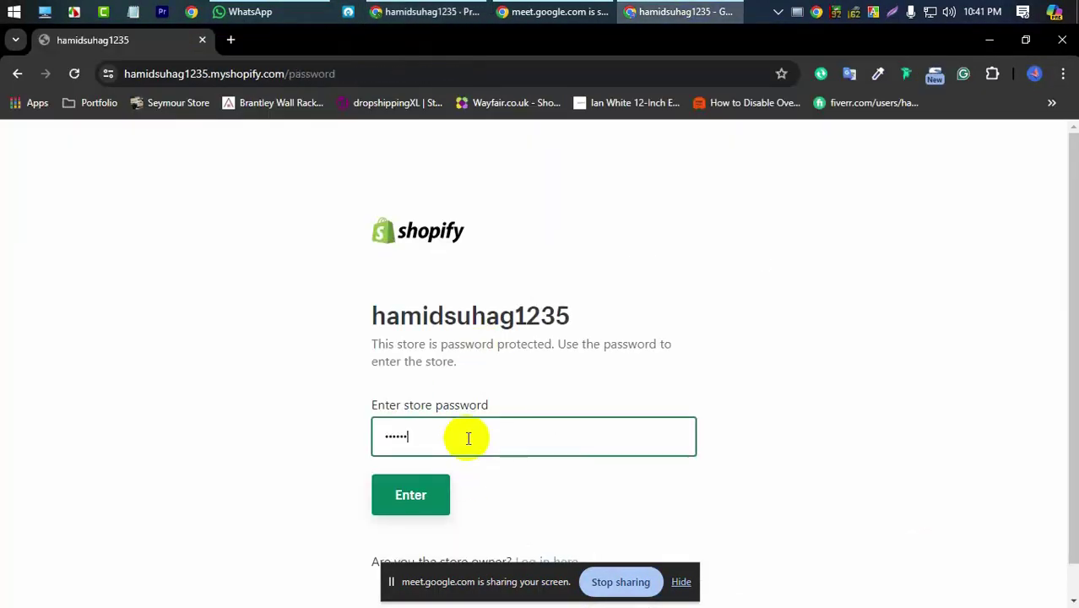
{"action": "left_click", "coordinate": [429, 496]}
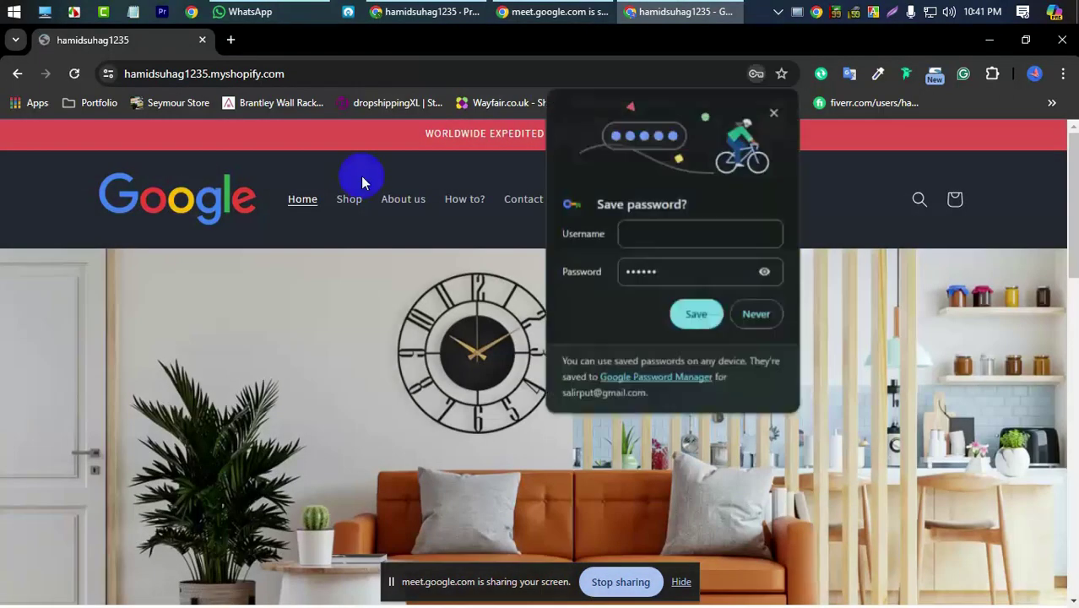
{"action": "left_click", "coordinate": [775, 321]}
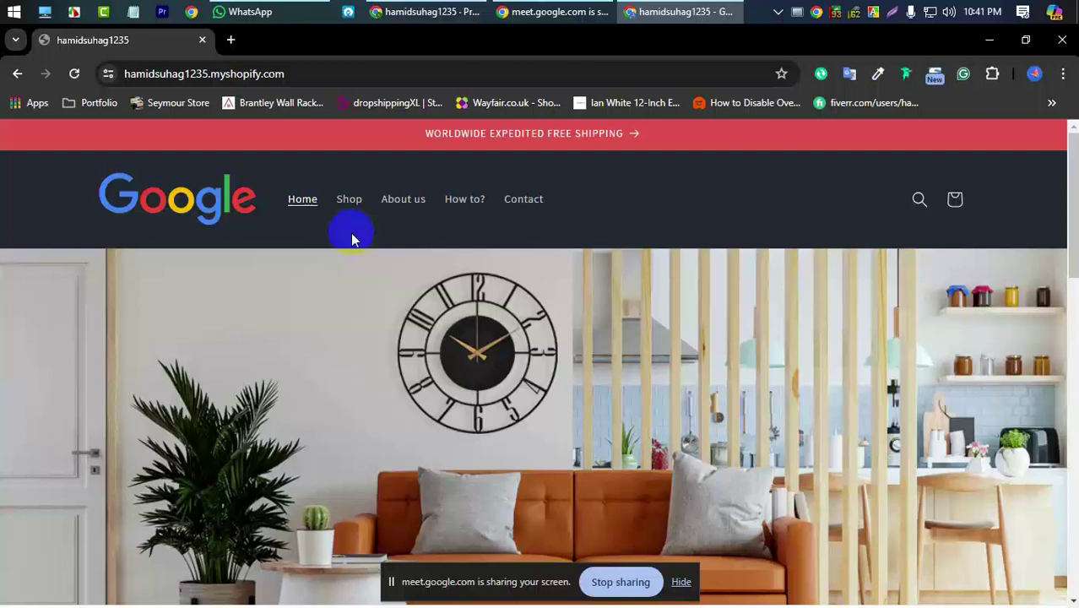
Open the About us page from the storefront header menu and review its text and images.
{"action": "left_click", "coordinate": [415, 201]}
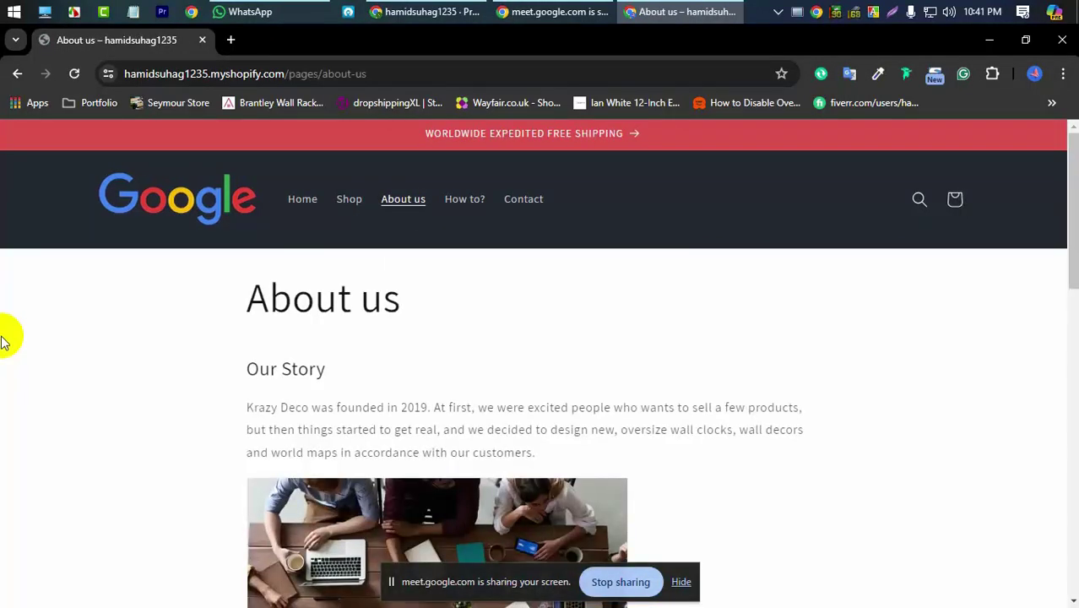
{"action": "scroll", "coordinate": [9, 344], "scroll_direction": "down", "scroll_amount": 10}
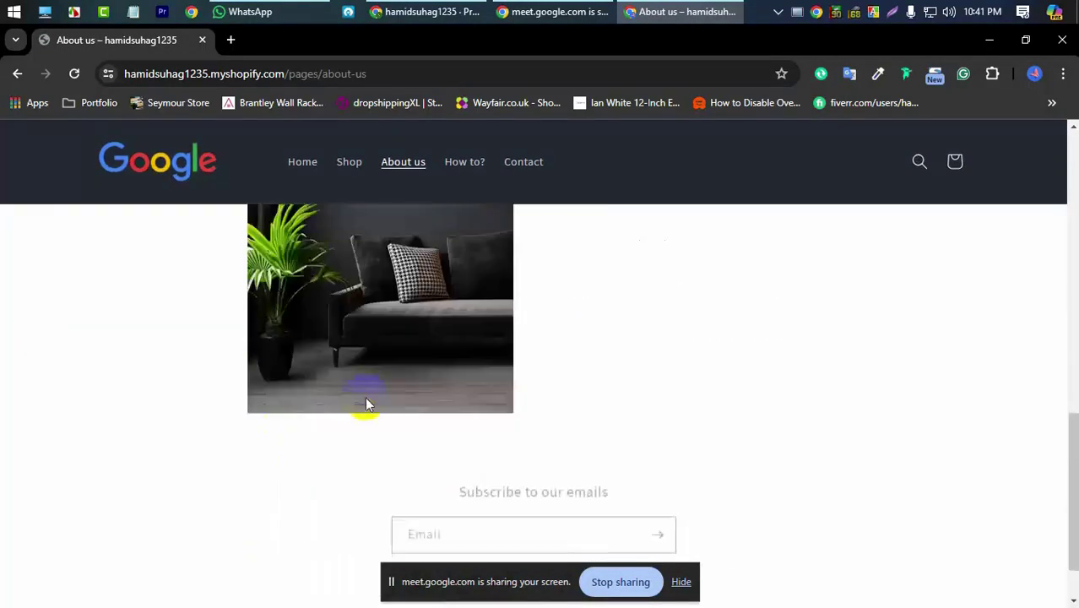
{"action": "scroll", "coordinate": [363, 397], "scroll_direction": "up", "scroll_amount": 10}
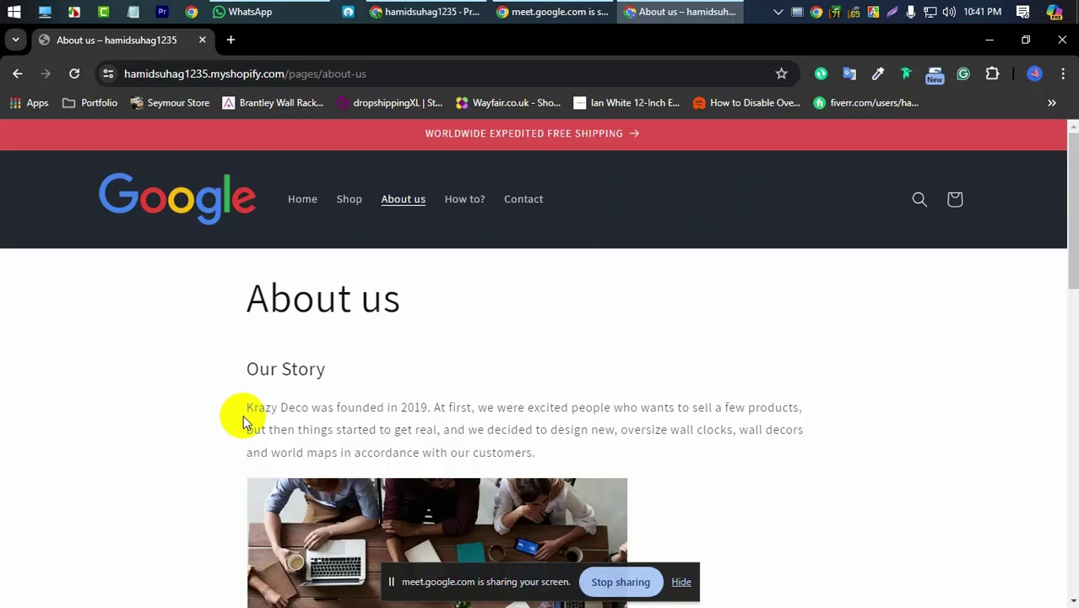
{"action": "left_click", "coordinate": [548, 11]}
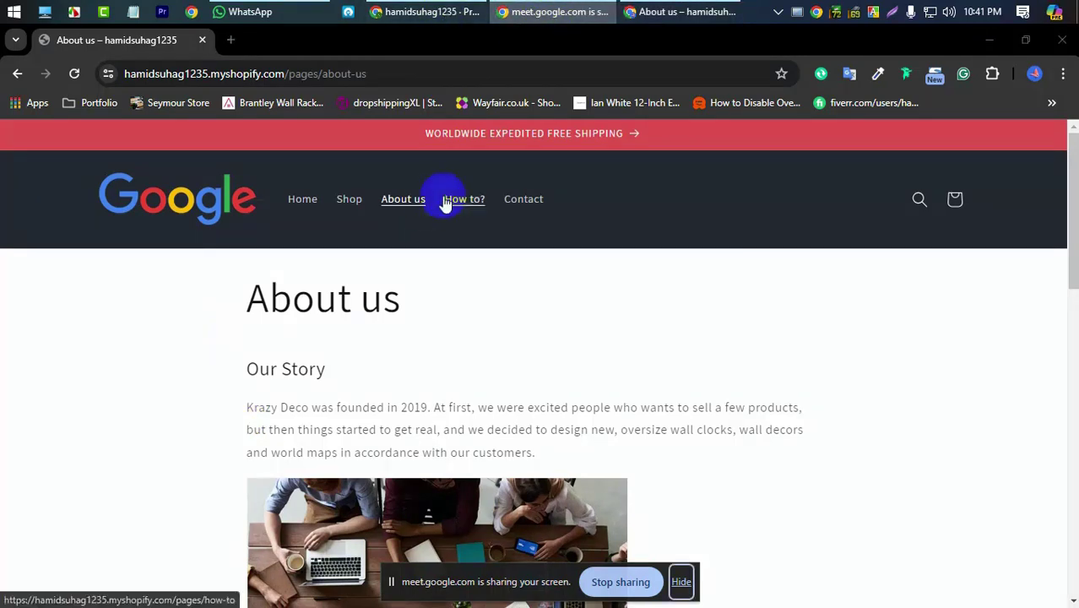
{"action": "left_click", "coordinate": [433, 10]}
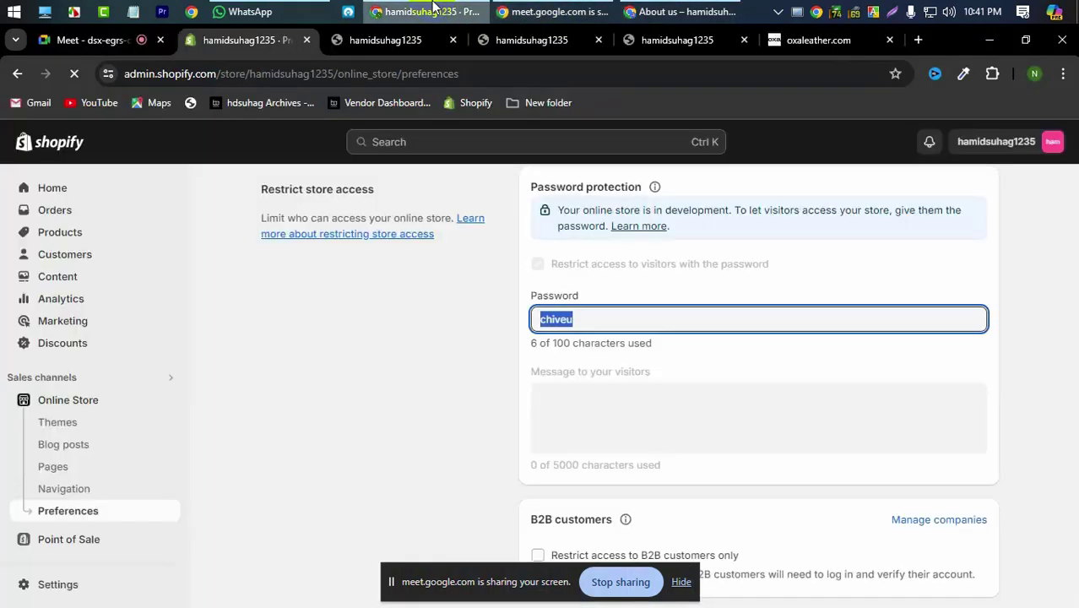
{"action": "left_click", "coordinate": [680, 12]}
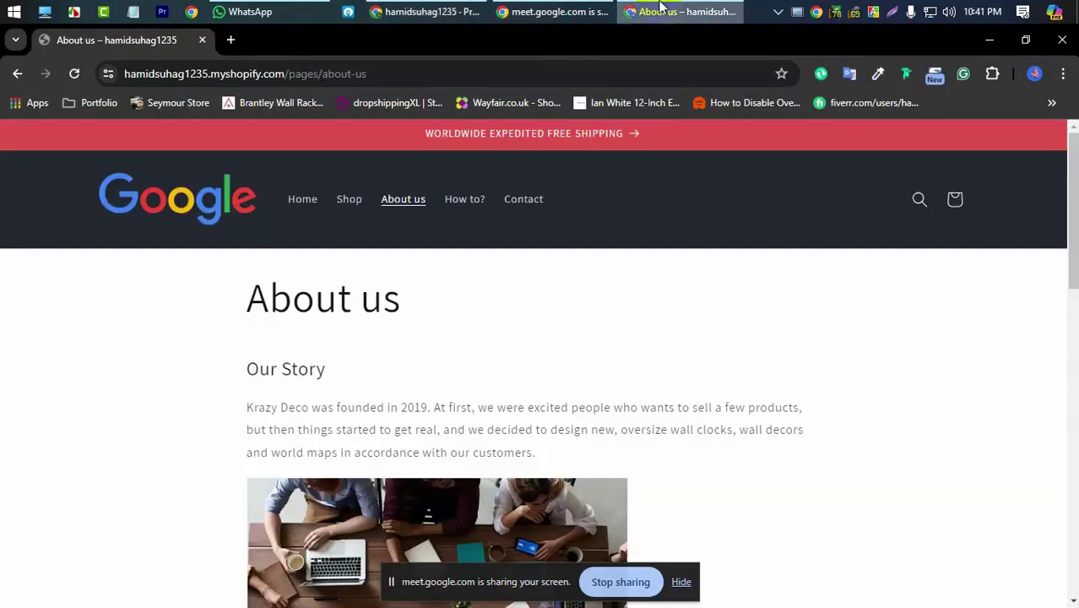
Open the How to? page from the storefront header menu and check the placement of its video and caption.
{"action": "left_click", "coordinate": [474, 203]}
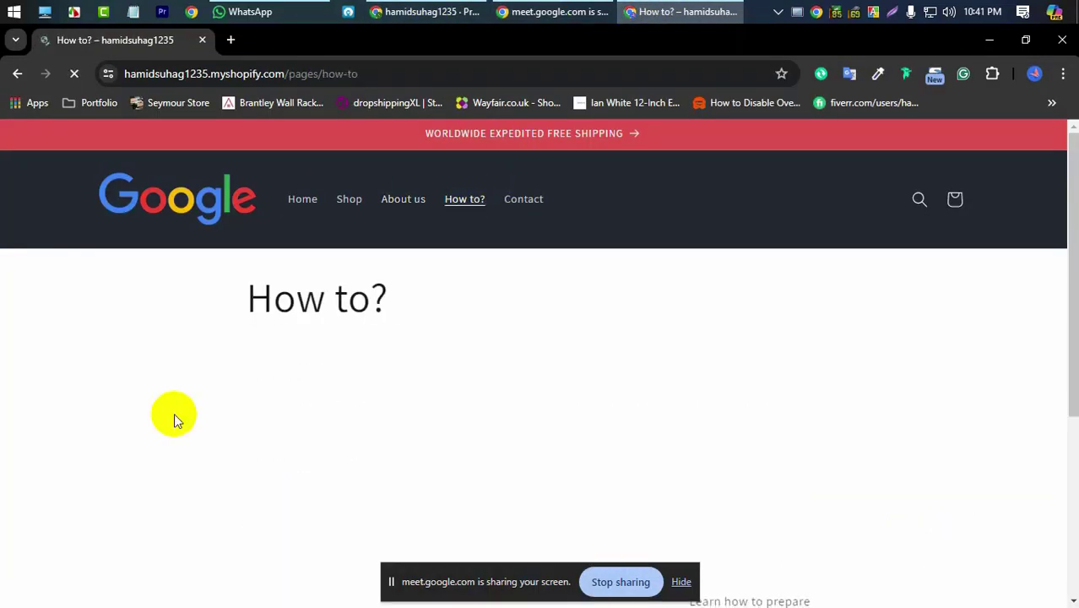
{"action": "scroll", "coordinate": [174, 378], "scroll_direction": "down", "scroll_amount": 2}
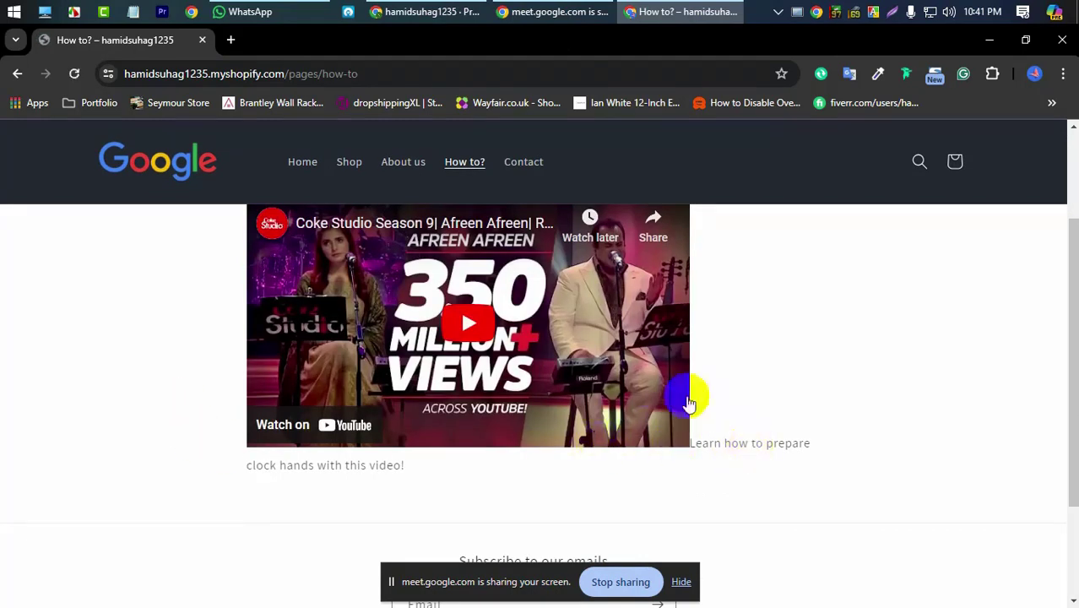
{"action": "scroll", "coordinate": [427, 349], "scroll_direction": "up", "scroll_amount": 2}
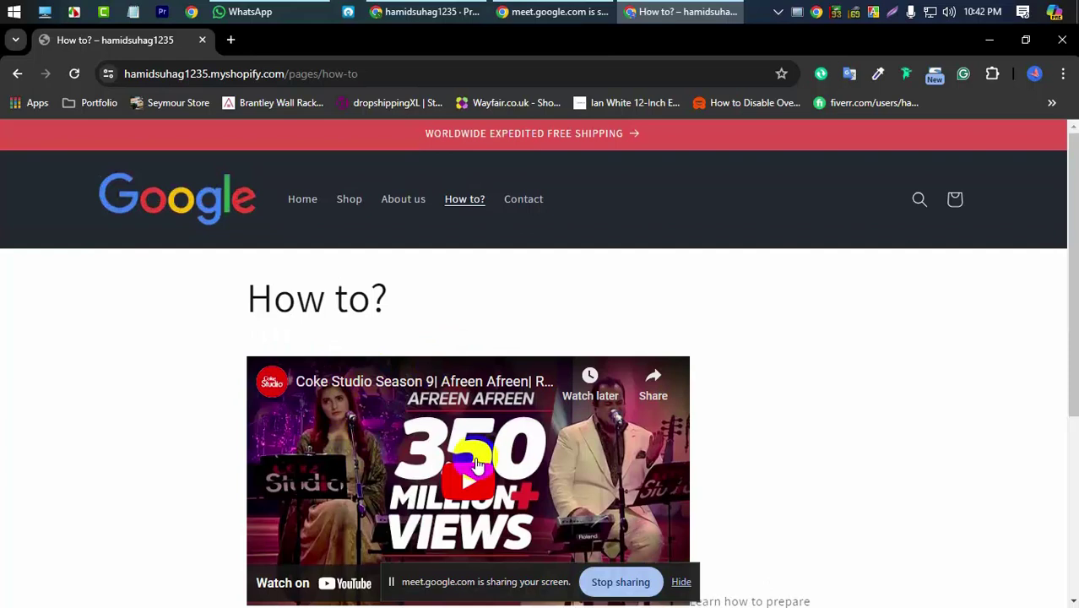
{"action": "scroll", "coordinate": [536, 467], "scroll_direction": "down", "scroll_amount": 3}
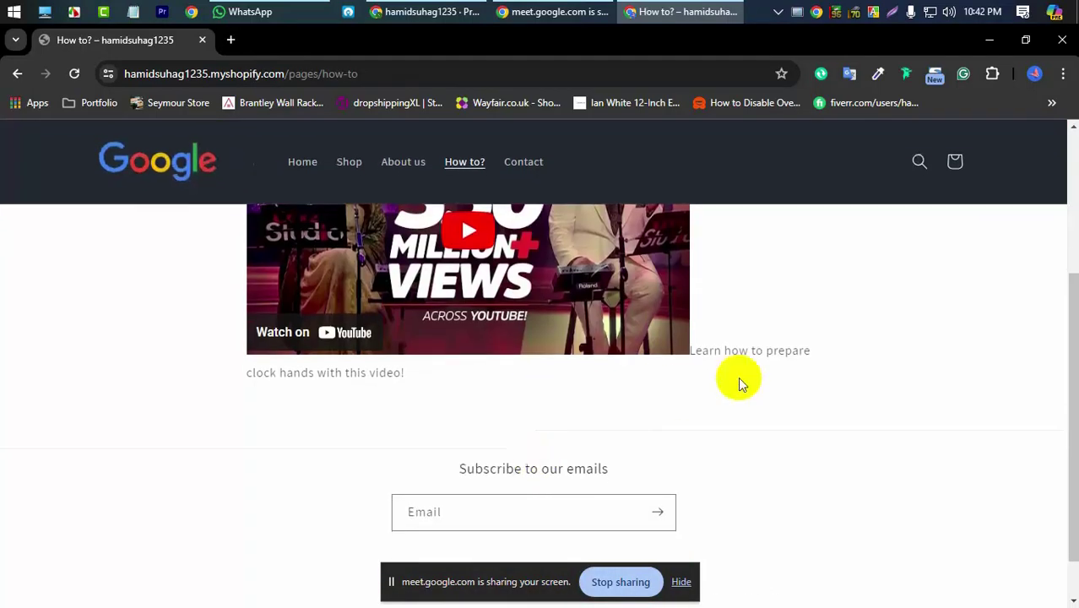
{"action": "scroll", "coordinate": [438, 369], "scroll_direction": "up", "scroll_amount": 2}
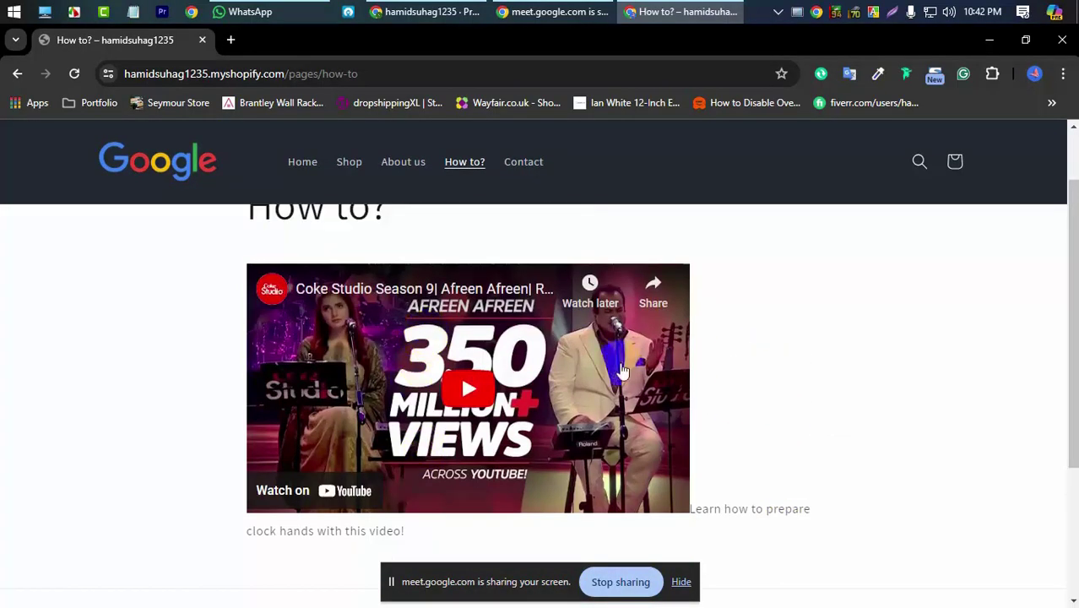
Switch back to the Shopify admin and open the How to? page for editing from the Pages list.
{"action": "left_click", "coordinate": [426, 11]}
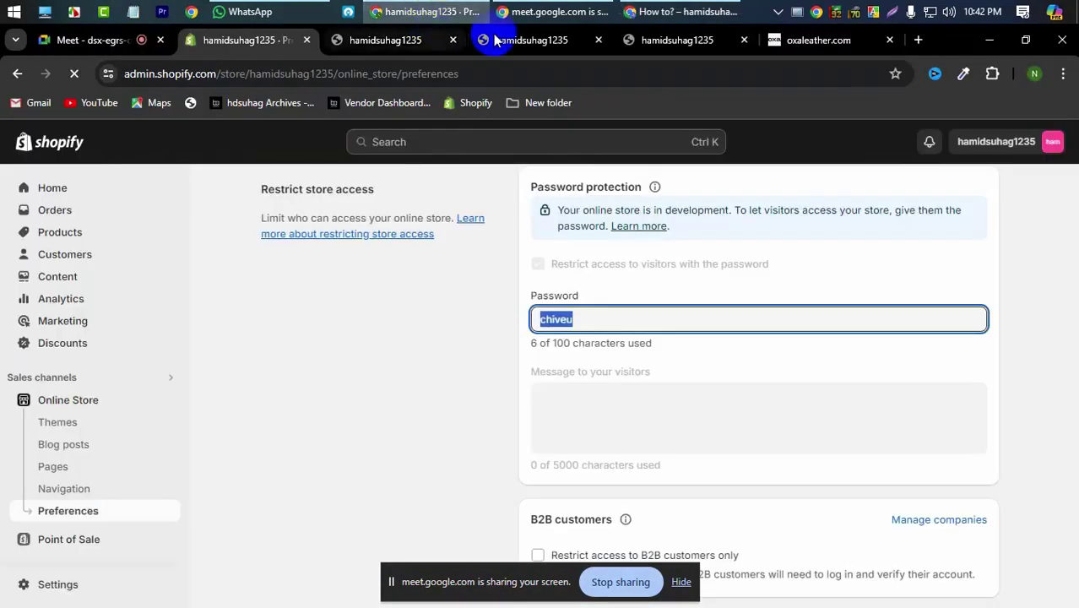
{"action": "left_click", "coordinate": [535, 6]}
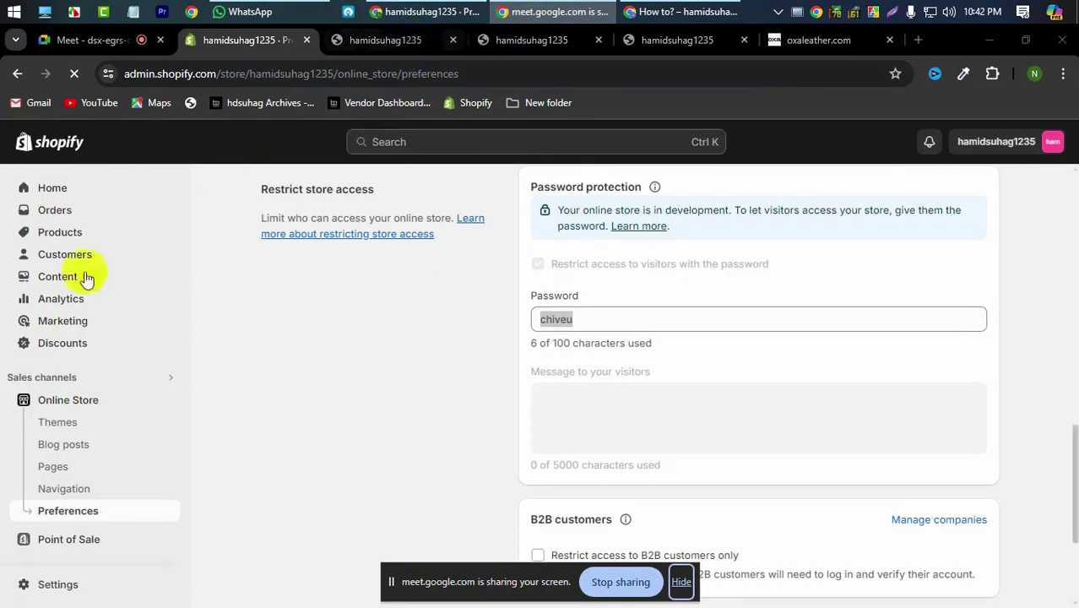
{"action": "left_click", "coordinate": [51, 467]}
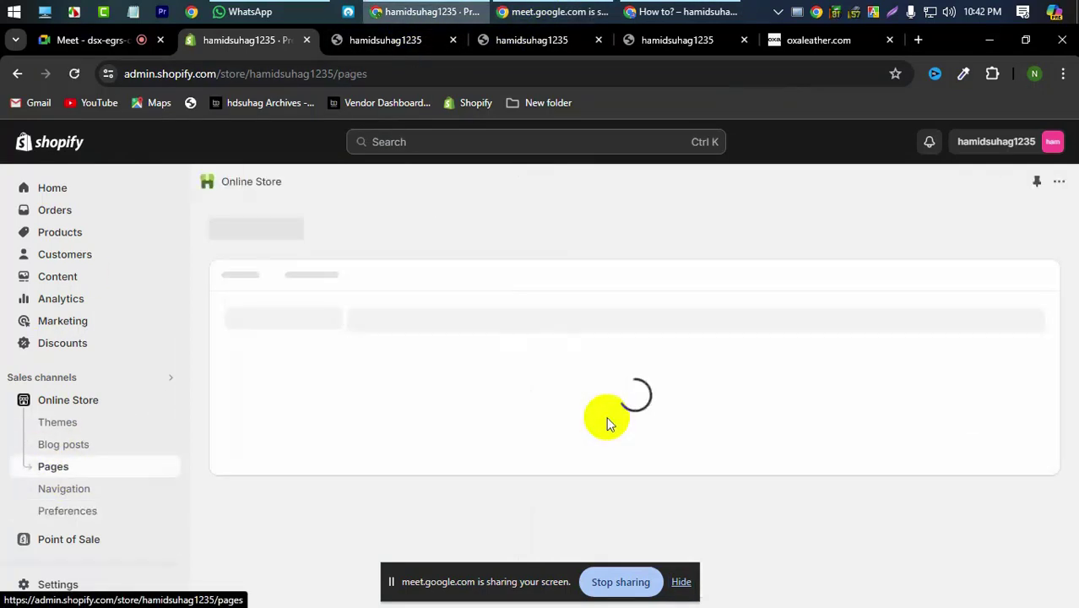
{"action": "scroll", "coordinate": [363, 448], "scroll_direction": "down", "scroll_amount": 3}
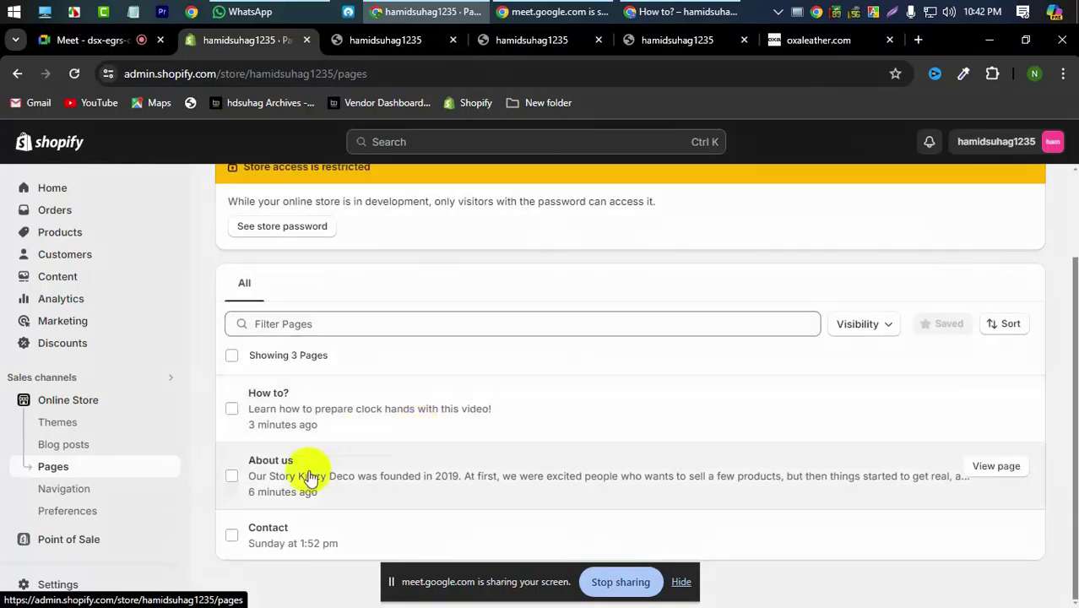
{"action": "left_click", "coordinate": [381, 416]}
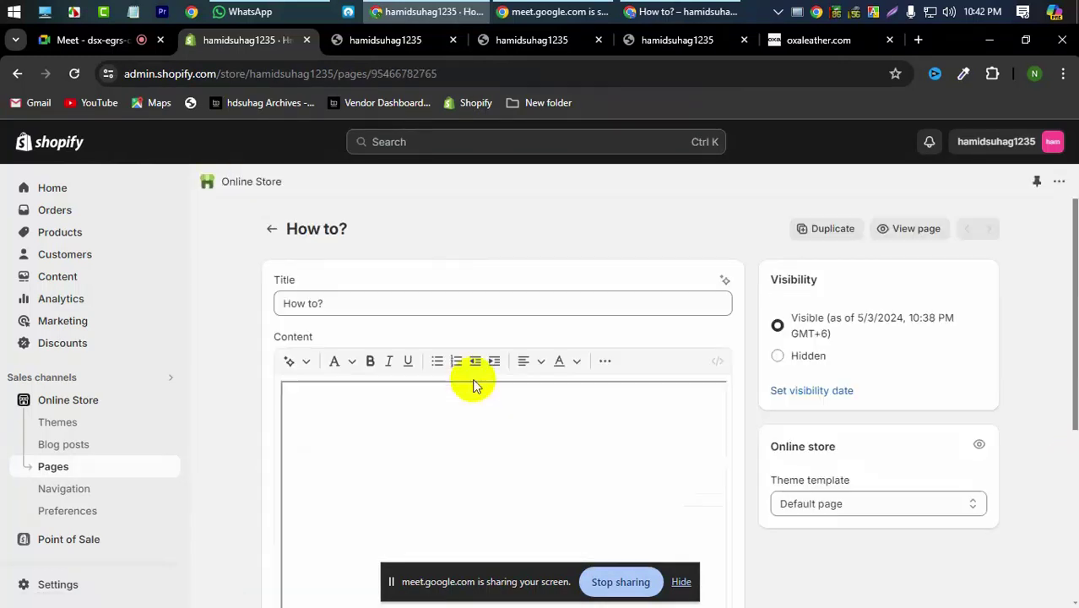
{"action": "scroll", "coordinate": [475, 328], "scroll_direction": "down", "scroll_amount": 1}
{"action": "scroll", "coordinate": [476, 319], "scroll_direction": "down", "scroll_amount": 1}
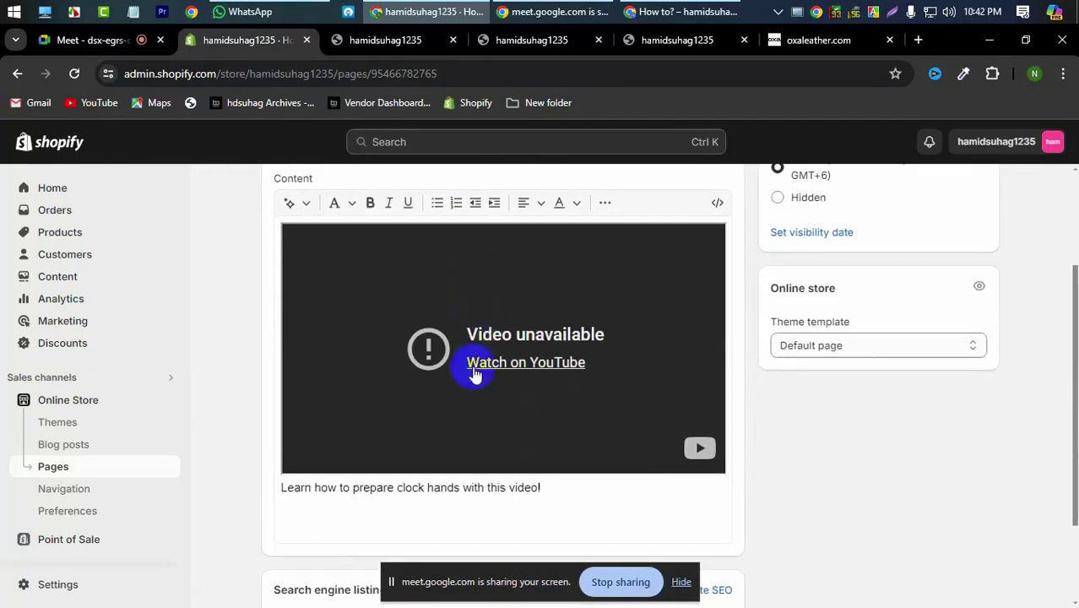
Copy the caption "Learn how to prepare clock hands with this video!" below the embedded video and remove it from the page content.
{"action": "left_click", "coordinate": [534, 498]}
{"action": "key", "text": "ctrl+a"}
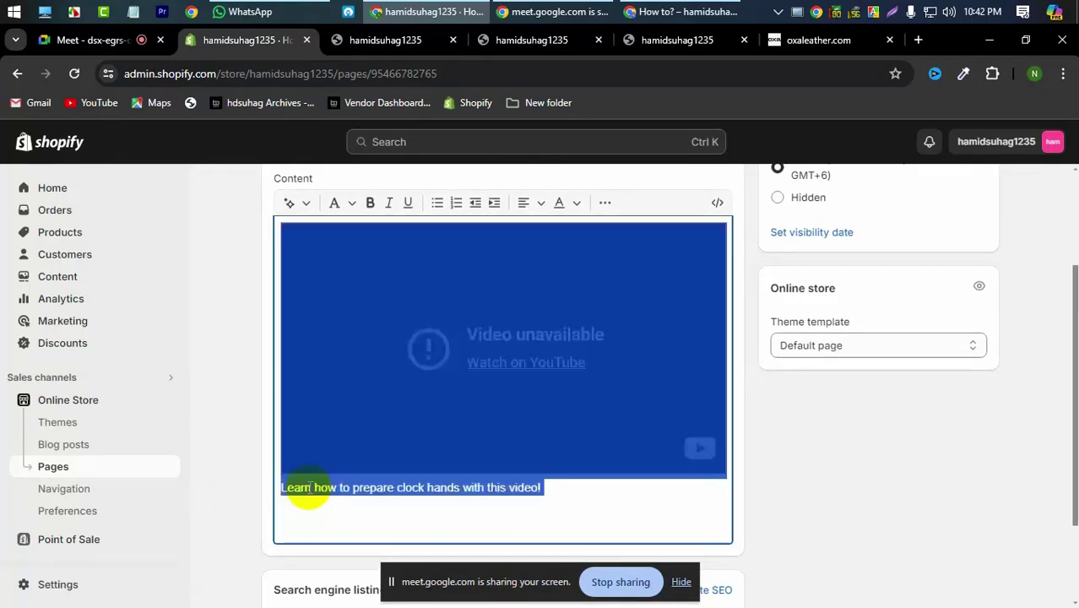
{"action": "key", "text": "Right"}
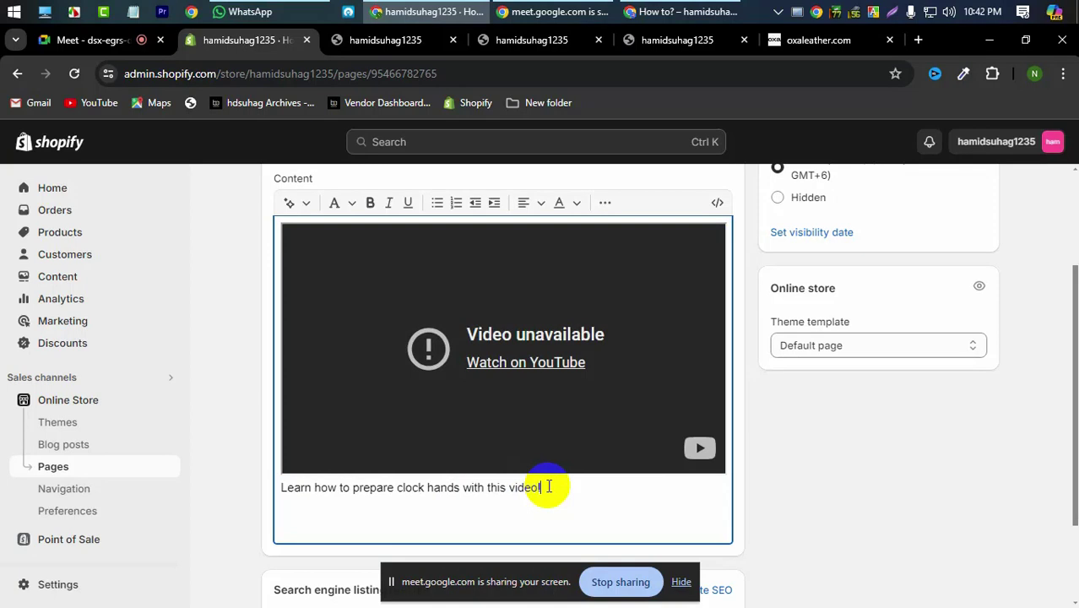
{"action": "left_click", "coordinate": [542, 488]}
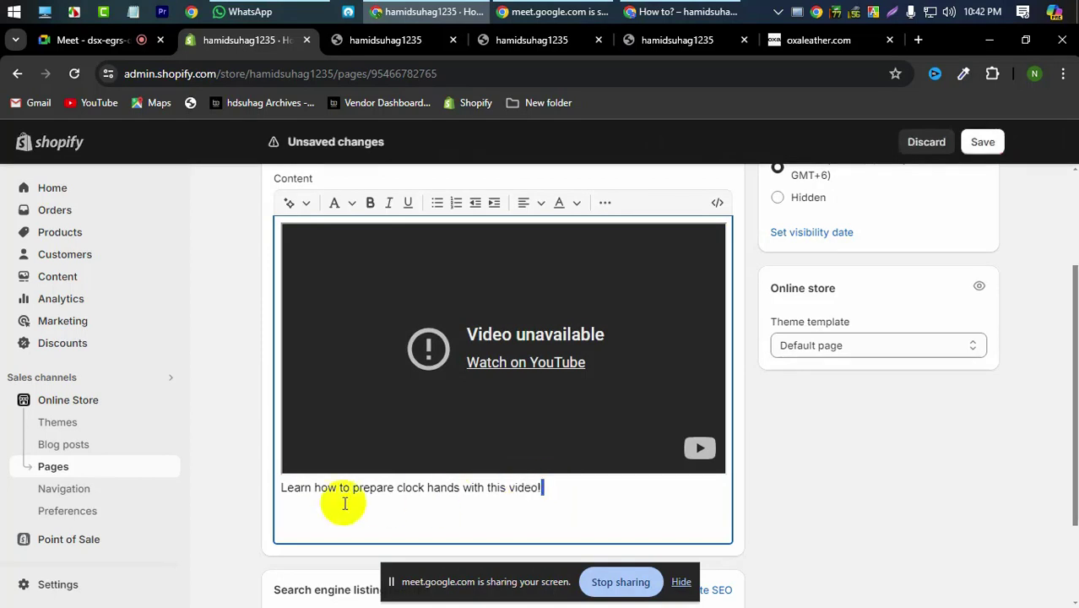
{"action": "left_click", "coordinate": [289, 489], "text": "shift"}
{"action": "left_click", "coordinate": [284, 487]}
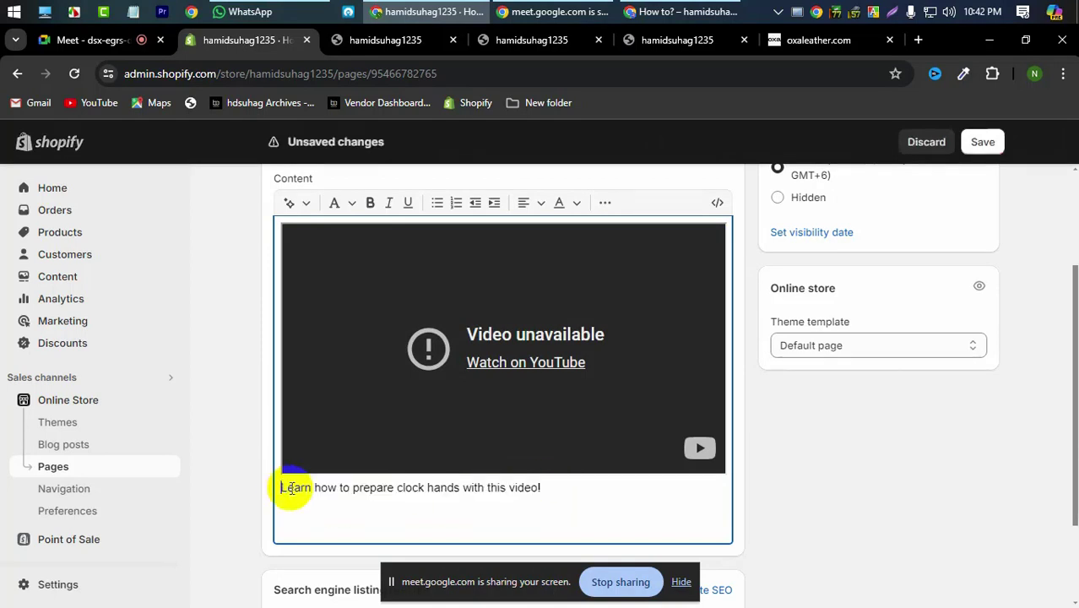
{"action": "key", "text": "ctrl+a"}
{"action": "left_click", "coordinate": [525, 487]}
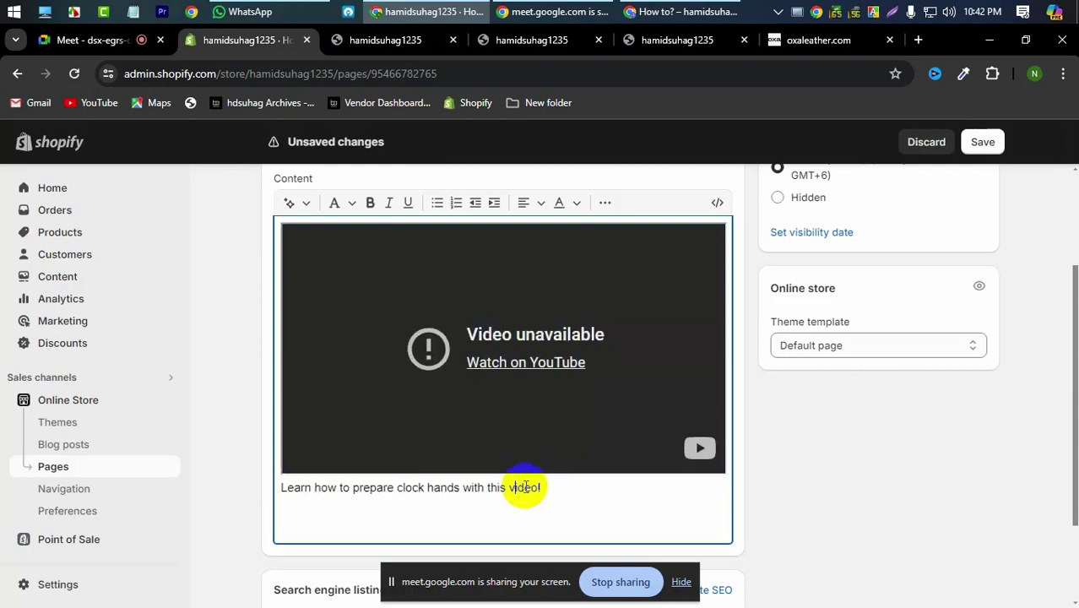
{"action": "left_click", "coordinate": [281, 487], "text": "shift"}
{"action": "key", "text": "ctrl+c"}
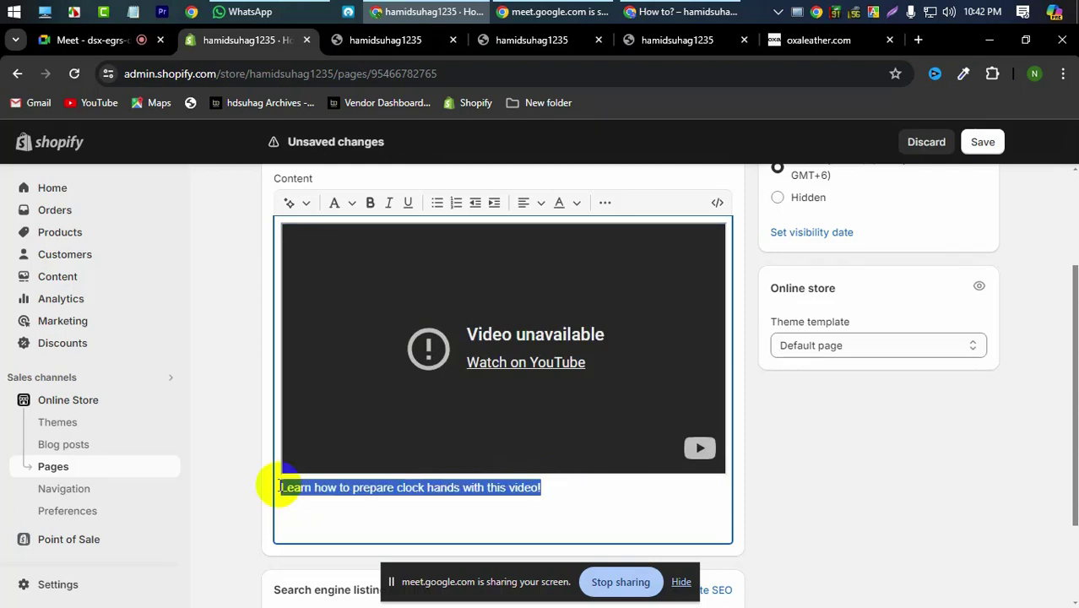
{"action": "key", "text": "BackSpace"}
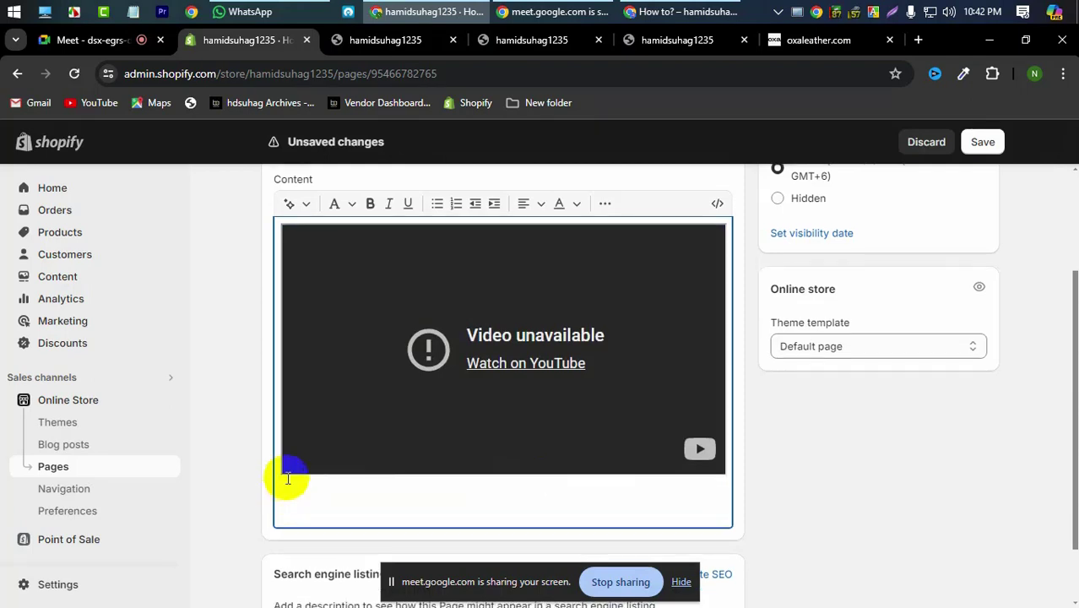
{"action": "scroll", "coordinate": [287, 455], "scroll_direction": "up", "scroll_amount": 2}
{"action": "scroll", "coordinate": [321, 473], "scroll_direction": "down", "scroll_amount": 3}
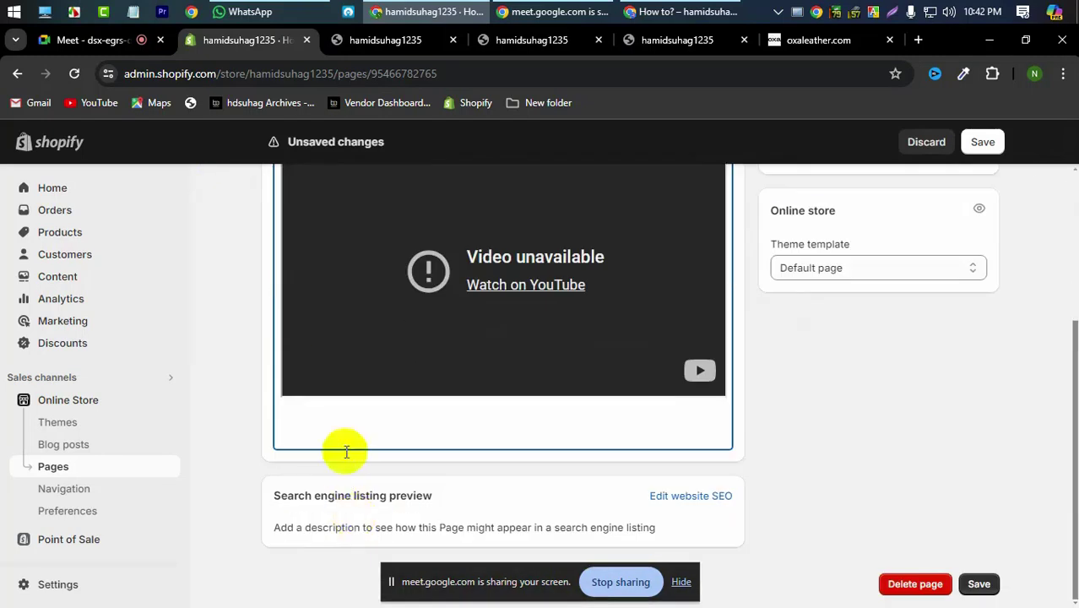
Insert blank lines below the embedded video, paste the caption "Learn how to prepare clock hands with this video!" there and save the page.
{"action": "key", "text": "Return"}
{"action": "key", "text": "Return"}
{"action": "key", "text": "Return"}
{"action": "key", "text": "Return"}
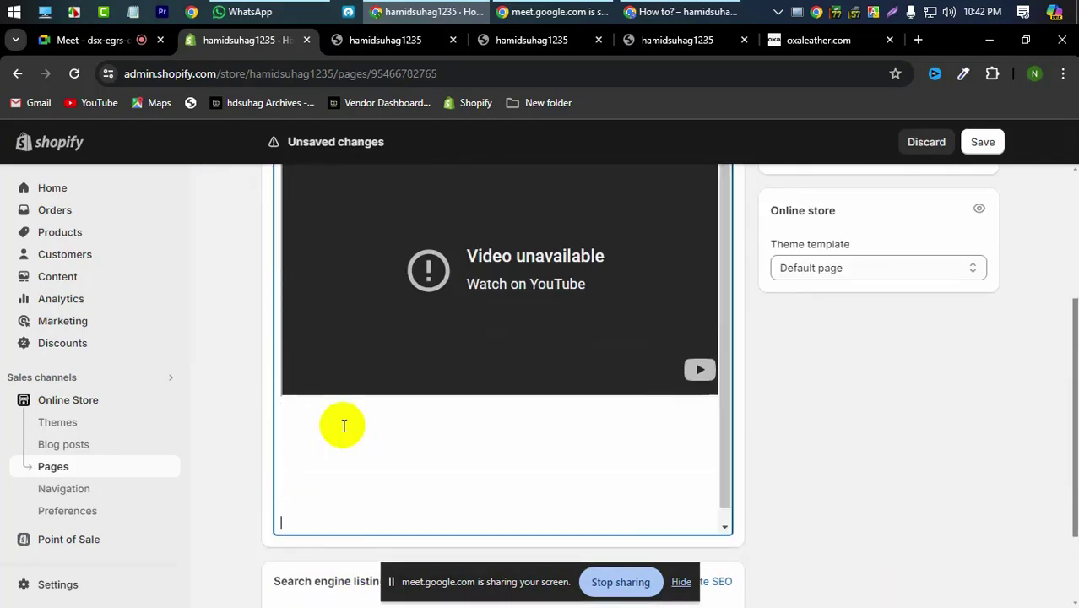
{"action": "key", "text": "ctrl+v"}
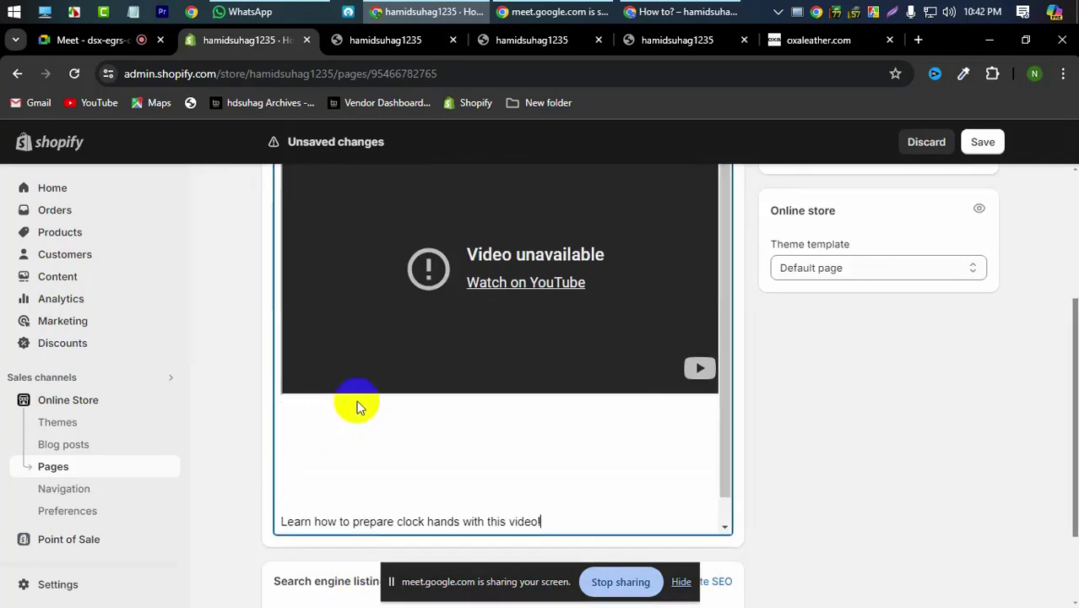
{"action": "left_click", "coordinate": [979, 142]}
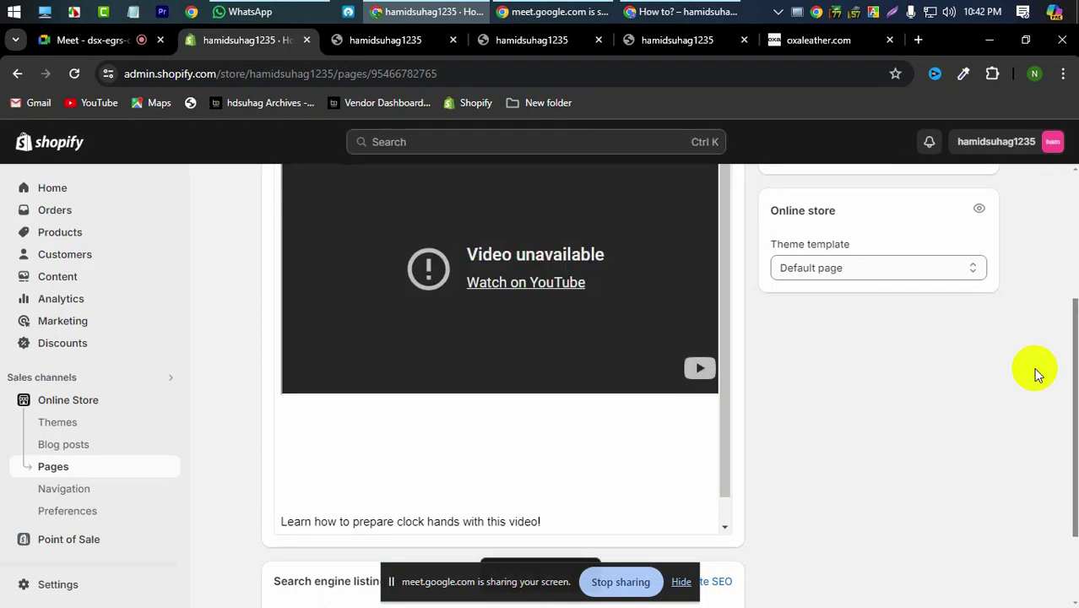
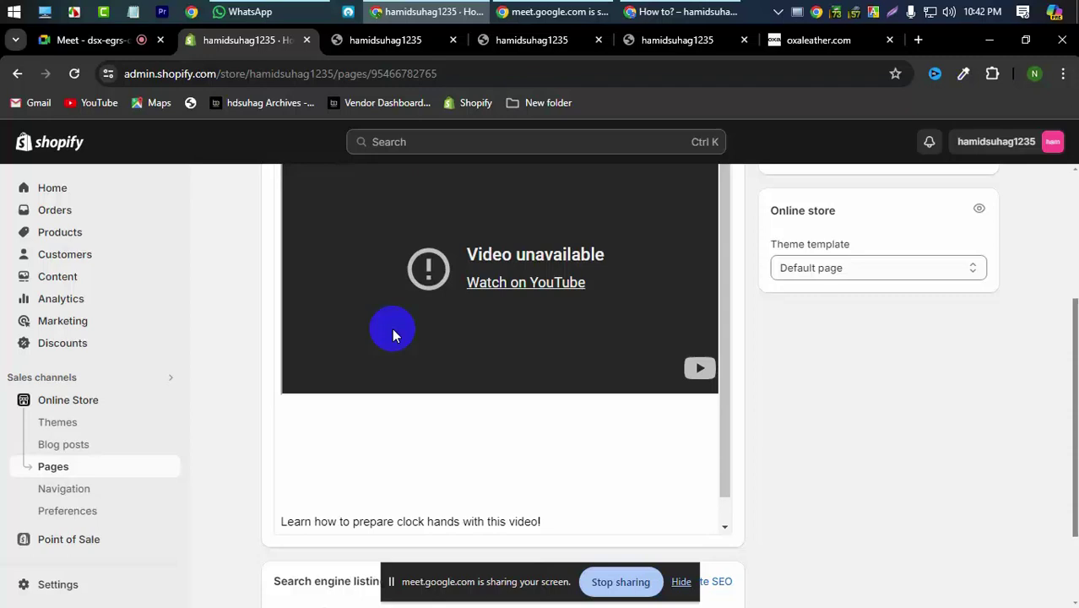
Look through the open storefront tabs and close the separate browser window showing the storefront How to? page.
{"action": "left_click", "coordinate": [412, 39]}
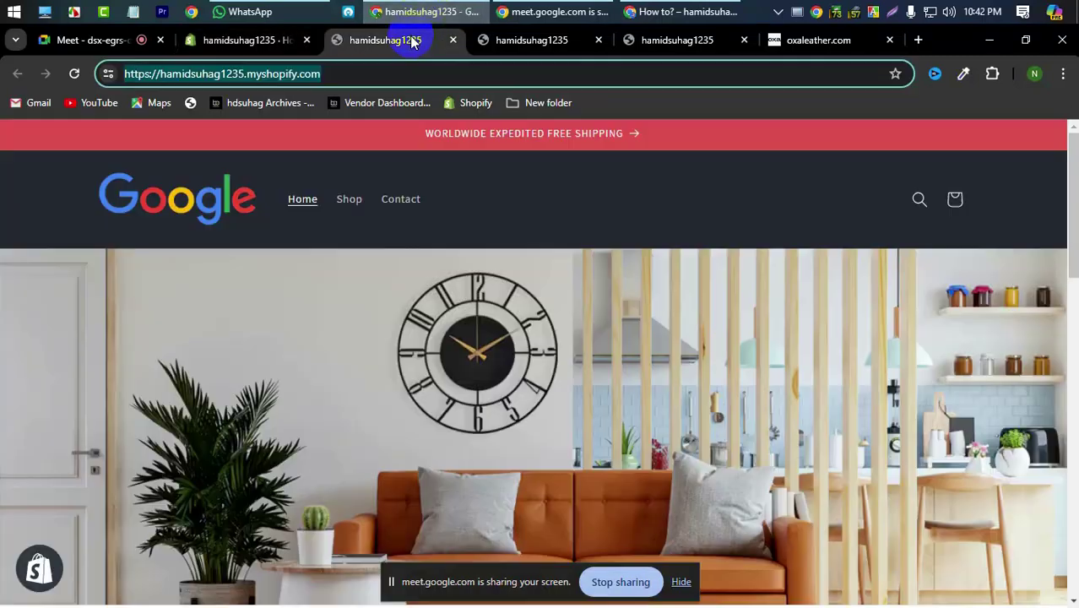
{"action": "left_click", "coordinate": [533, 40]}
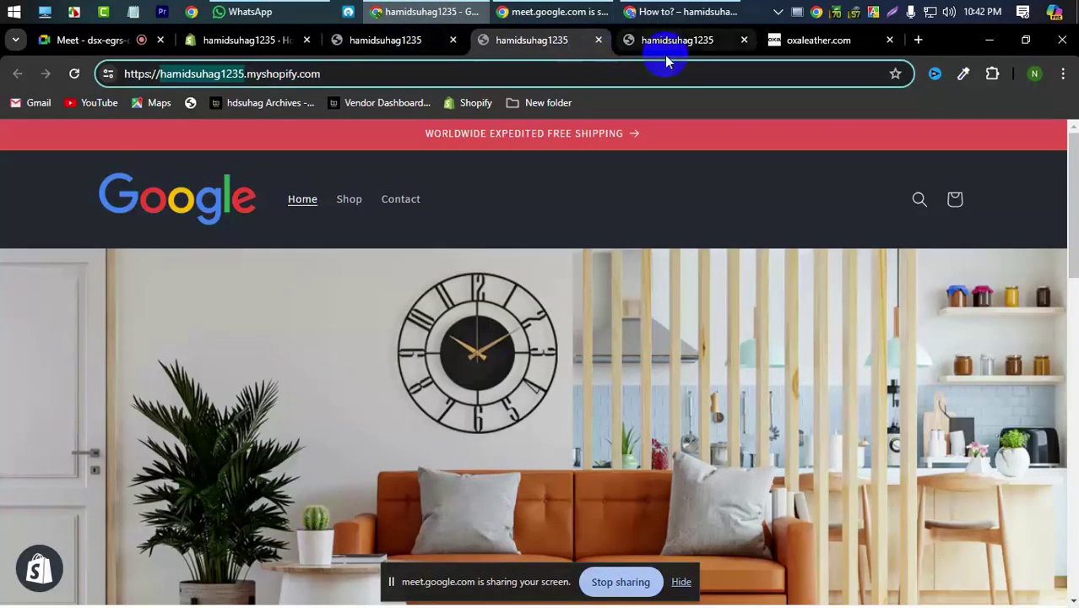
{"action": "left_click", "coordinate": [538, 11]}
{"action": "left_click", "coordinate": [653, 13]}
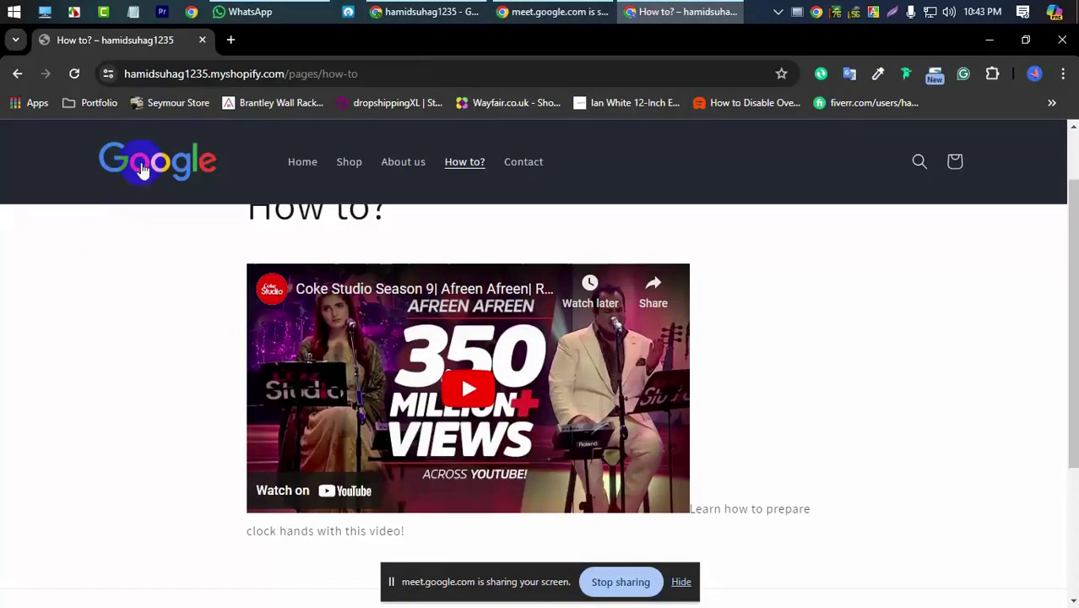
{"action": "left_click", "coordinate": [1061, 40]}
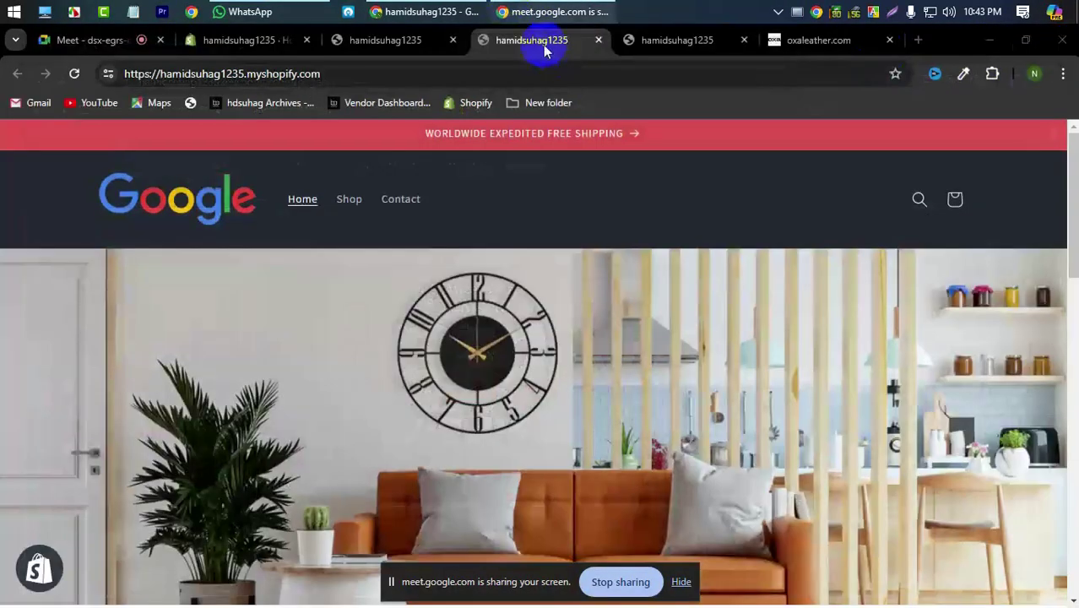
Close two duplicate storefront tabs and return to the Shopify admin tab with the How to? page.
{"action": "left_click", "coordinate": [808, 43]}
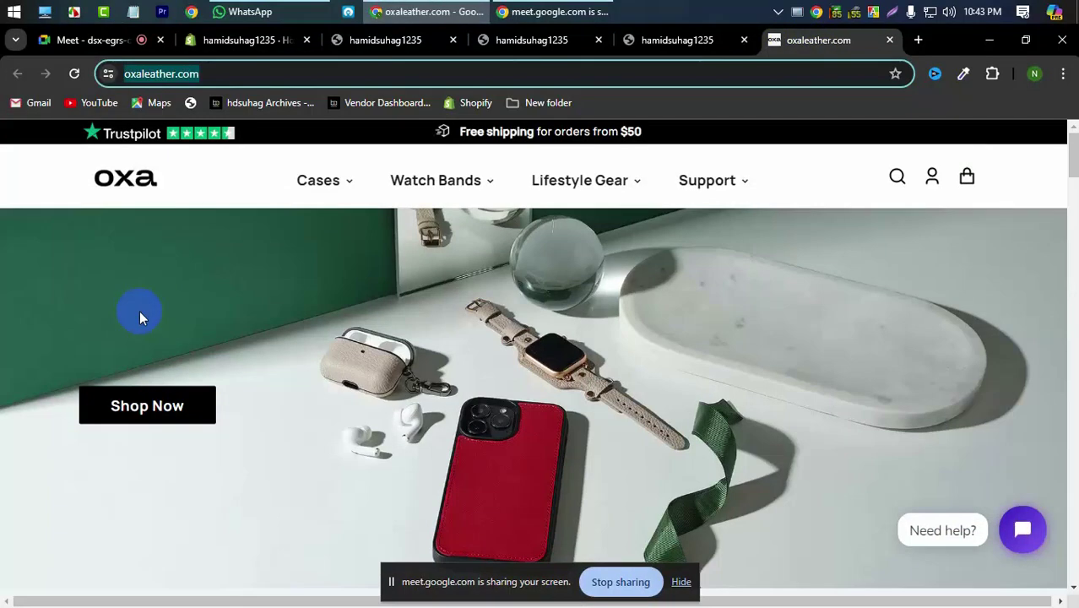
{"action": "left_click", "coordinate": [674, 40]}
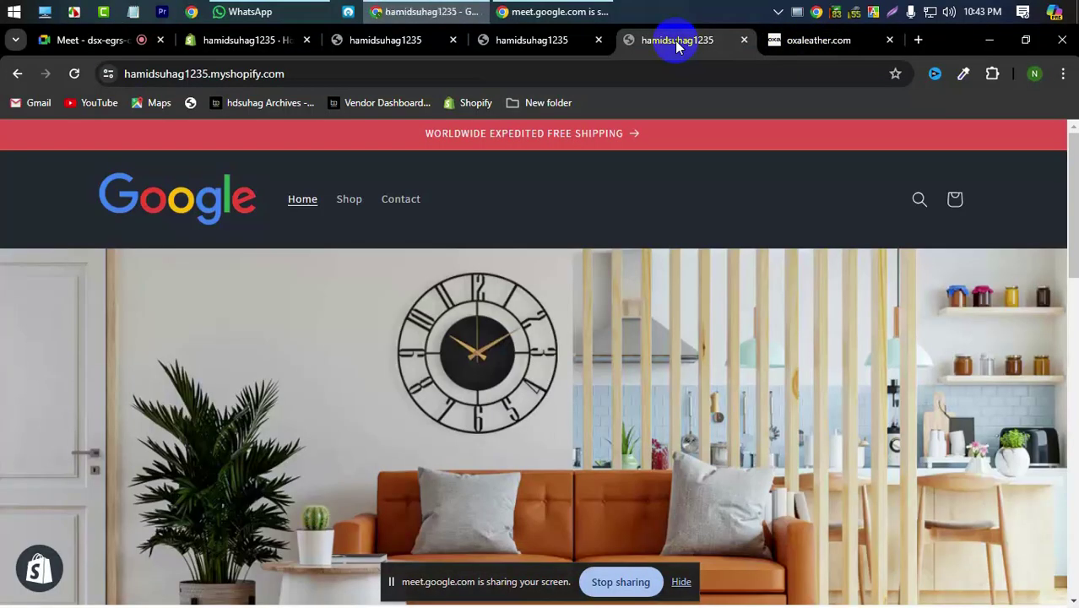
{"action": "left_click", "coordinate": [553, 40]}
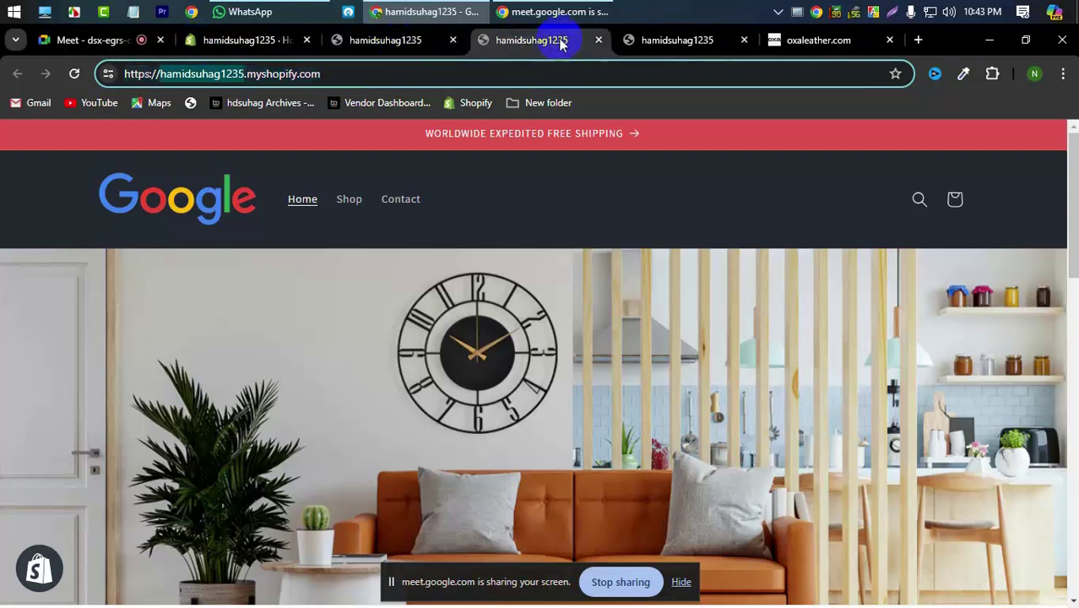
{"action": "left_click", "coordinate": [598, 40]}
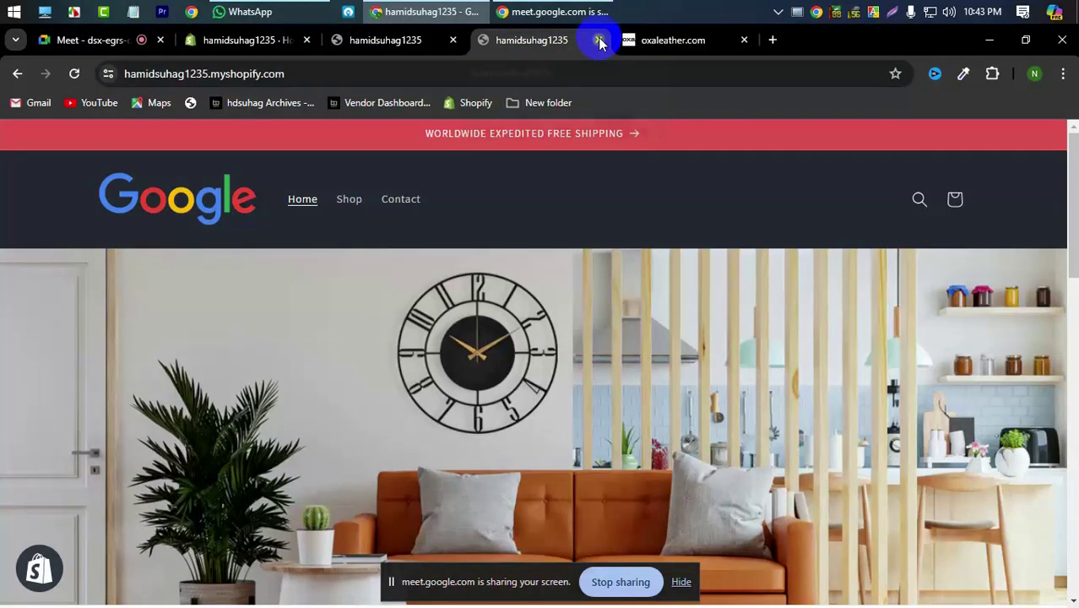
{"action": "left_click", "coordinate": [598, 40]}
{"action": "left_click", "coordinate": [427, 41]}
{"action": "left_click", "coordinate": [223, 40]}
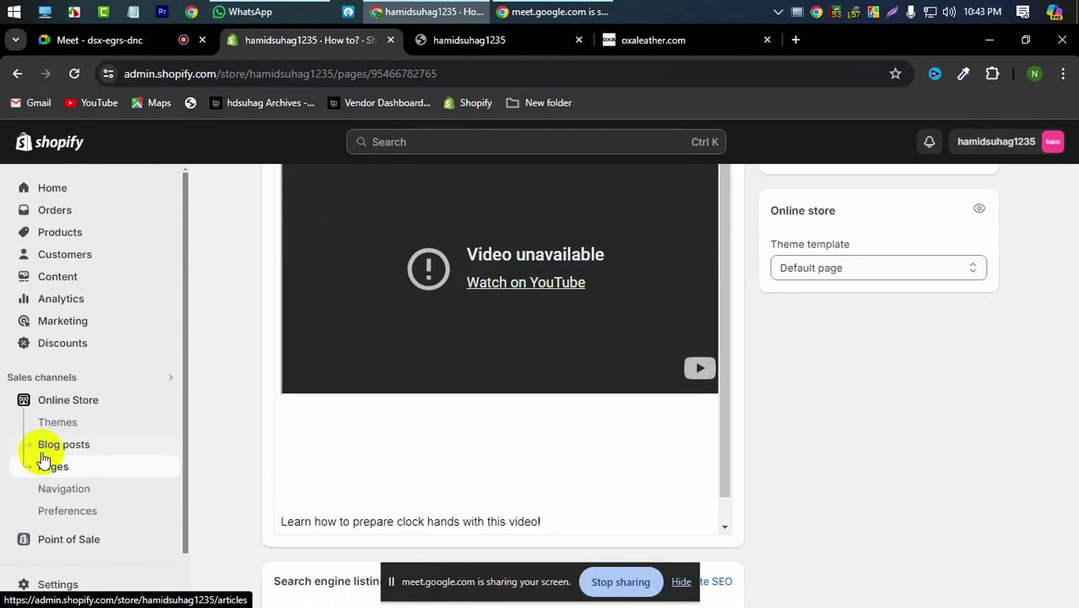
Open the store's Policies settings and go to the written return and refund policy section.
{"action": "scroll", "coordinate": [97, 405], "scroll_direction": "down", "scroll_amount": 1}
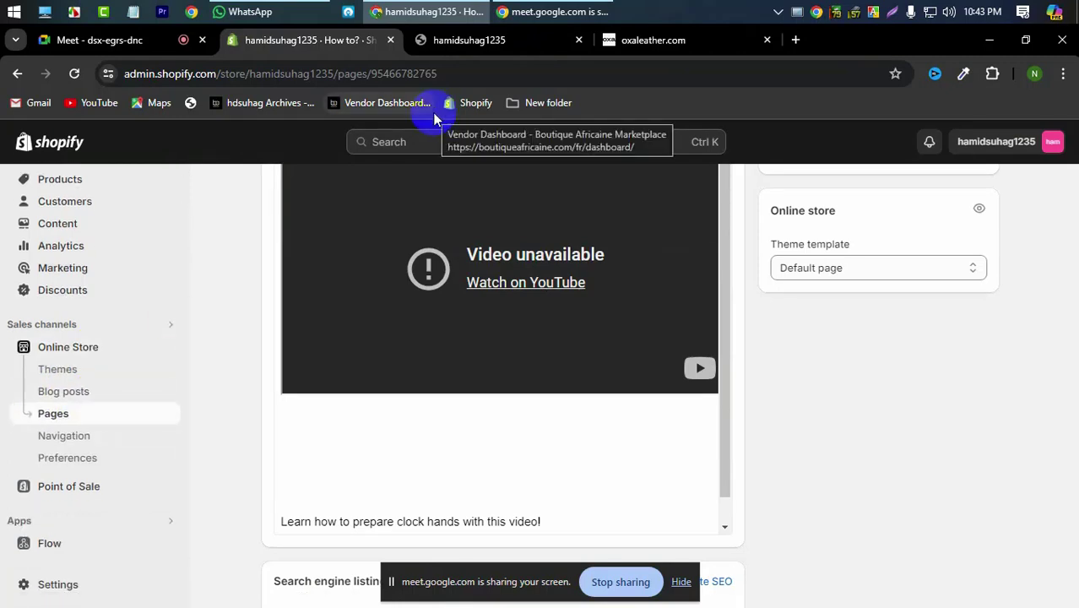
{"action": "left_click", "coordinate": [27, 591]}
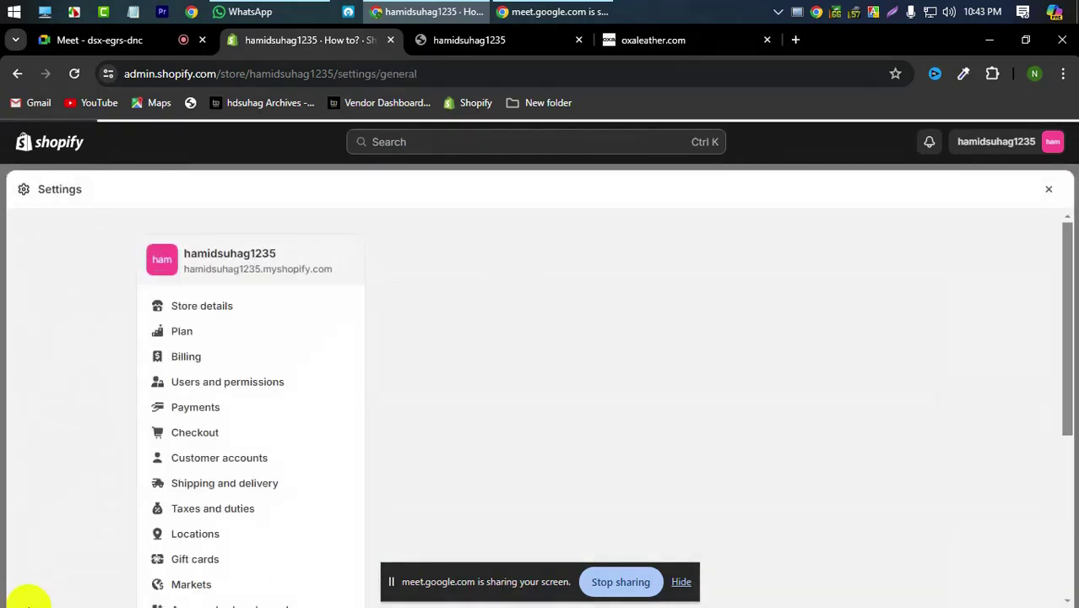
{"action": "scroll", "coordinate": [217, 403], "scroll_direction": "down", "scroll_amount": 3}
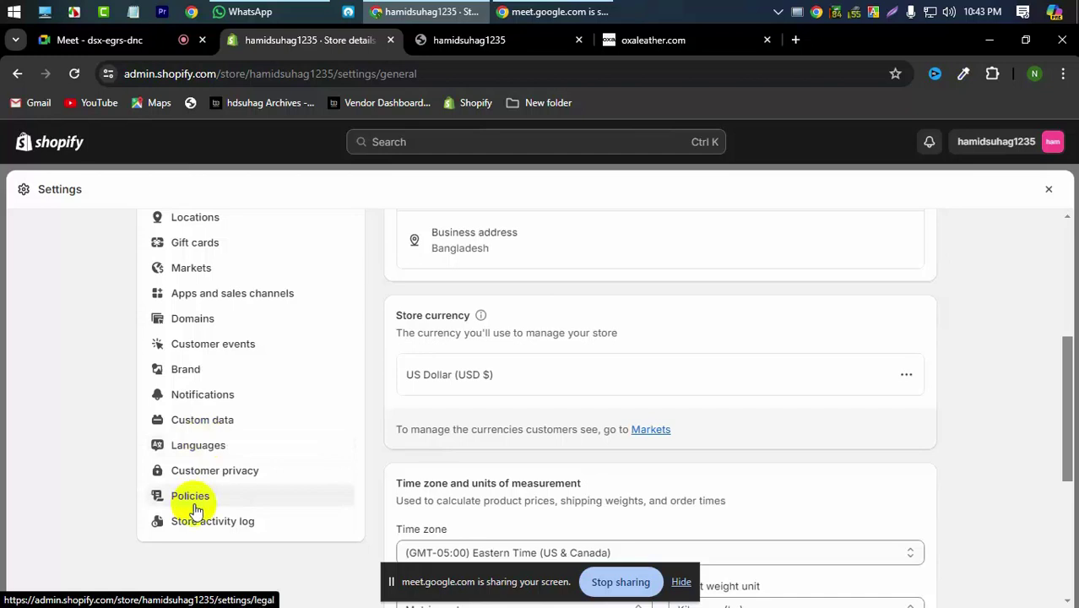
{"action": "left_click", "coordinate": [193, 498]}
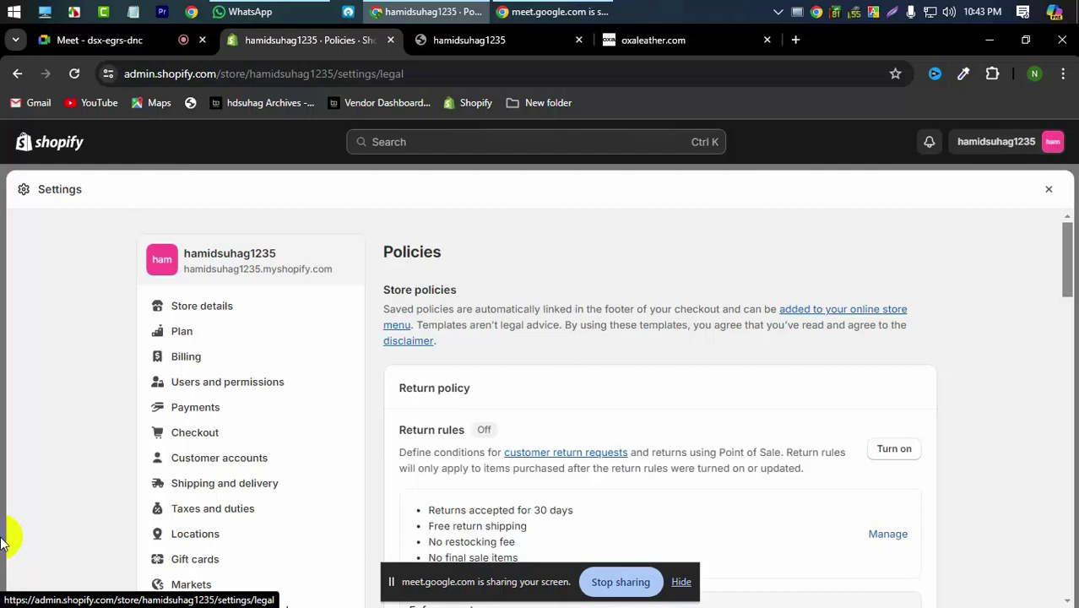
{"action": "scroll", "coordinate": [362, 434], "scroll_direction": "down", "scroll_amount": 2}
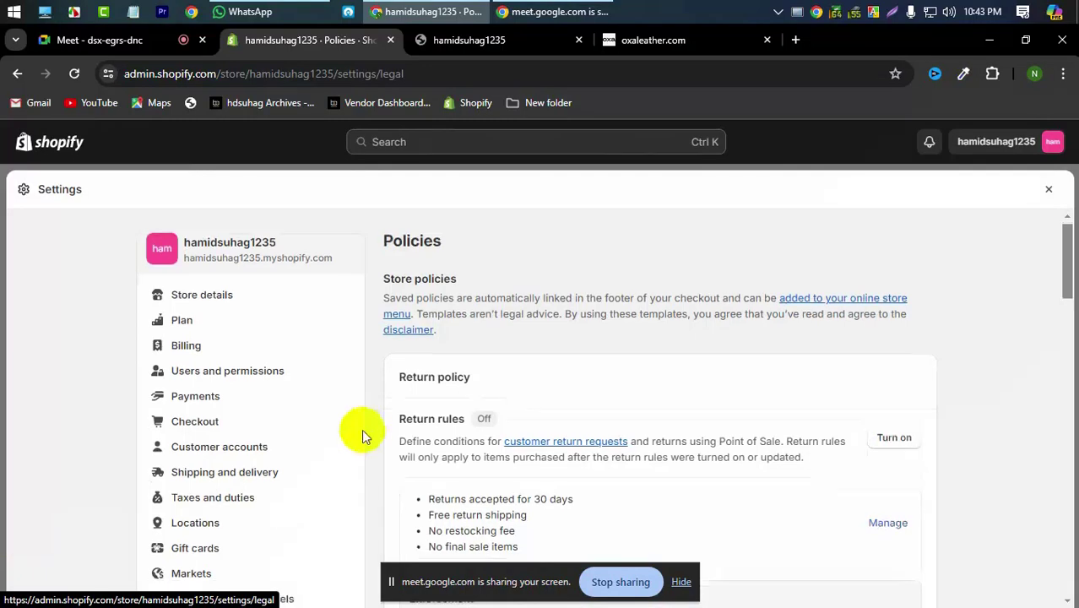
{"action": "left_click", "coordinate": [681, 582]}
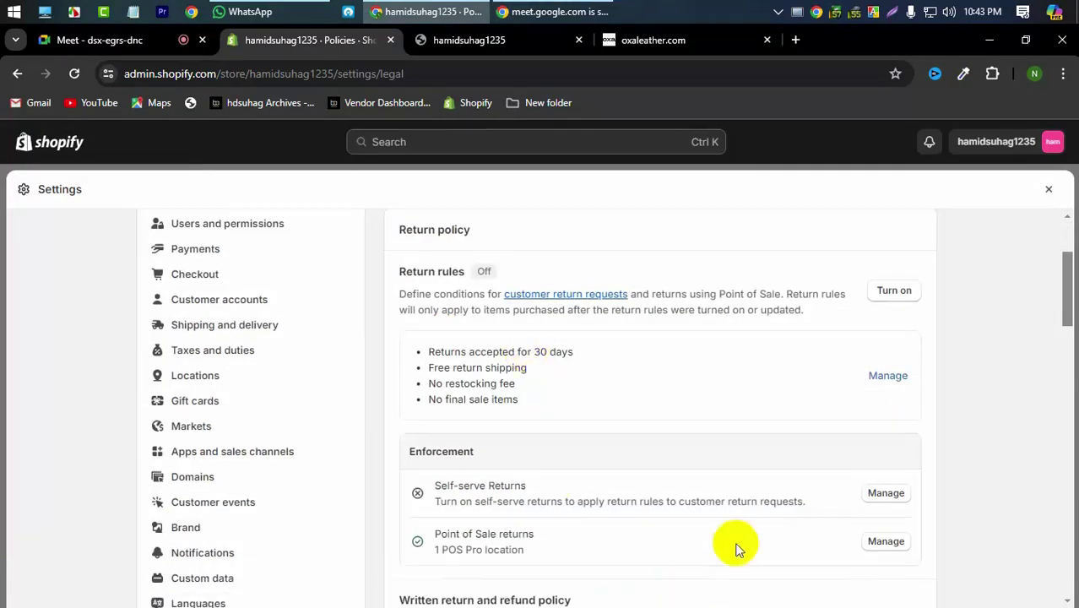
{"action": "scroll", "coordinate": [591, 448], "scroll_direction": "down", "scroll_amount": 4}
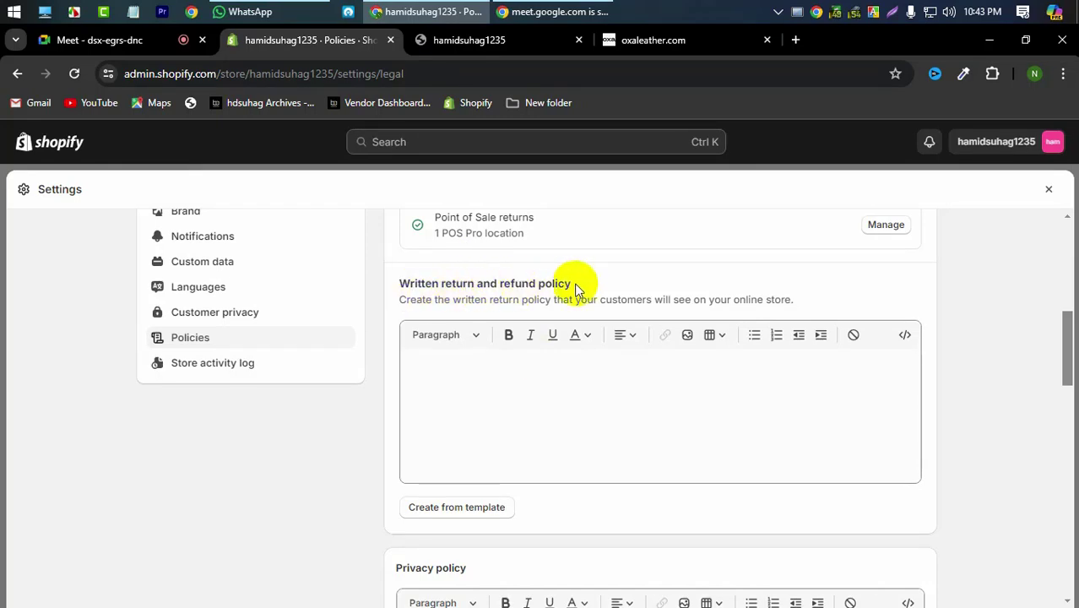
Copy the words "return and refund policy" from the heading of the written policy section.
{"action": "left_click_drag", "start_coordinate": [574, 288], "coordinate": [453, 284]}
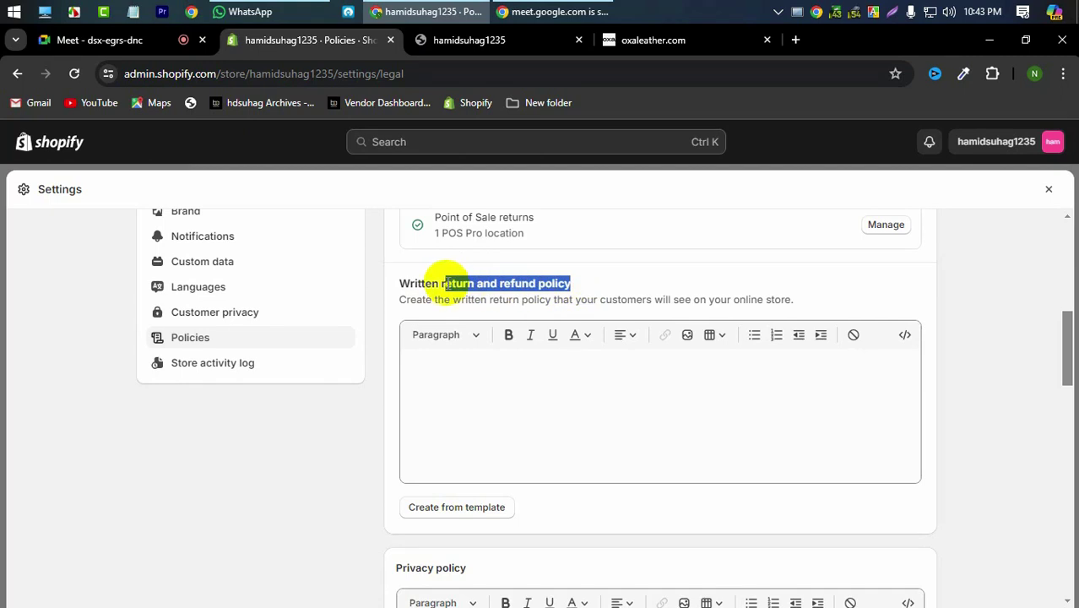
{"action": "right_click", "coordinate": [473, 284]}
{"action": "left_click", "coordinate": [507, 297]}
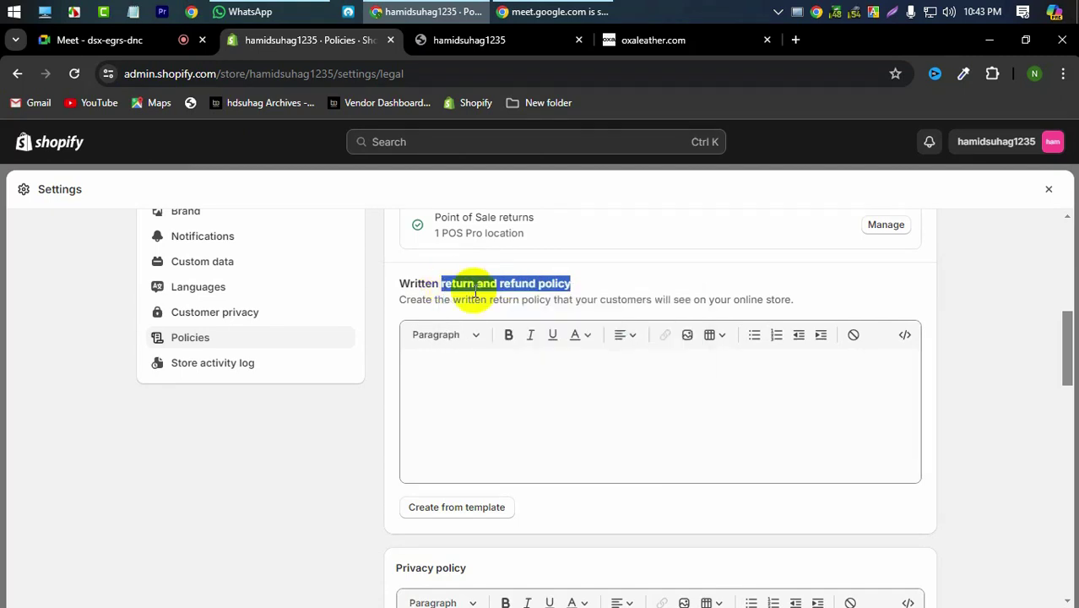
Leave the settings to open the admin Home page in a new tab, and close all tabs following it.
{"action": "scroll", "coordinate": [191, 256], "scroll_direction": "up", "scroll_amount": 5}
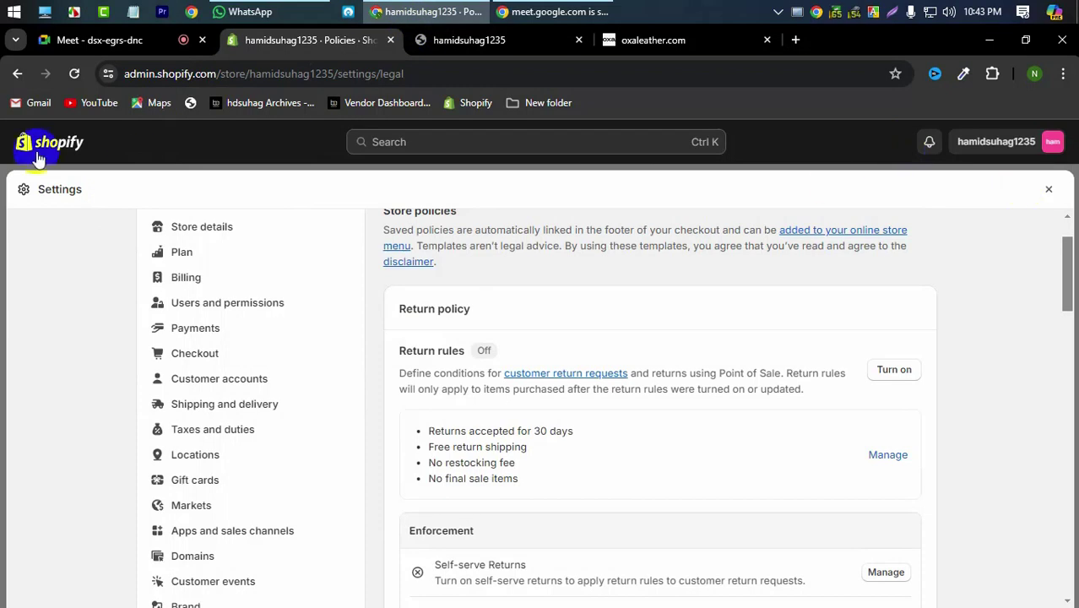
{"action": "right_click", "coordinate": [76, 148]}
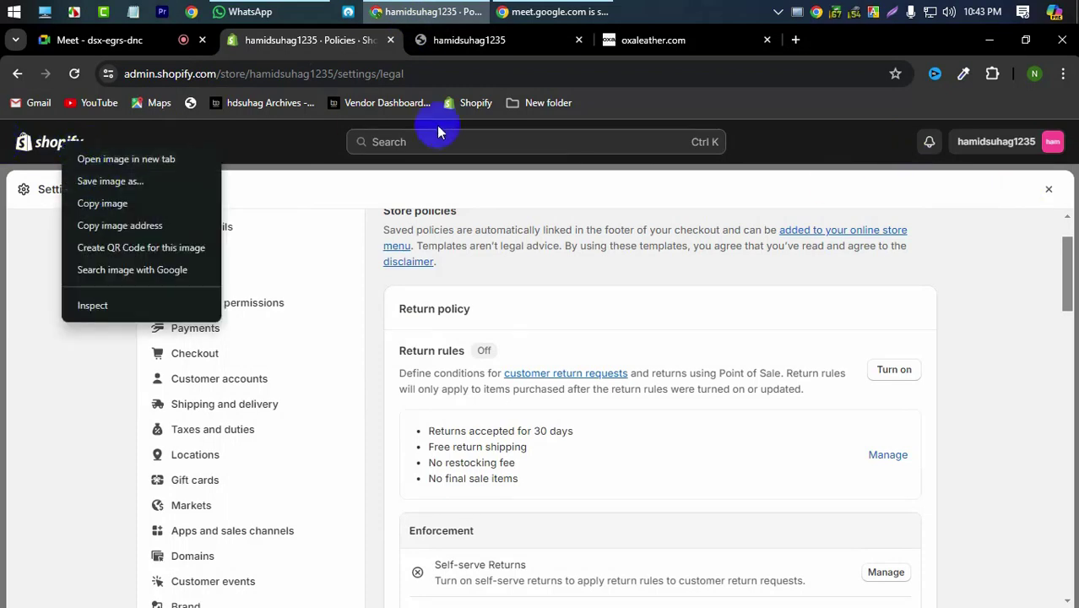
{"action": "left_click", "coordinate": [1047, 194]}
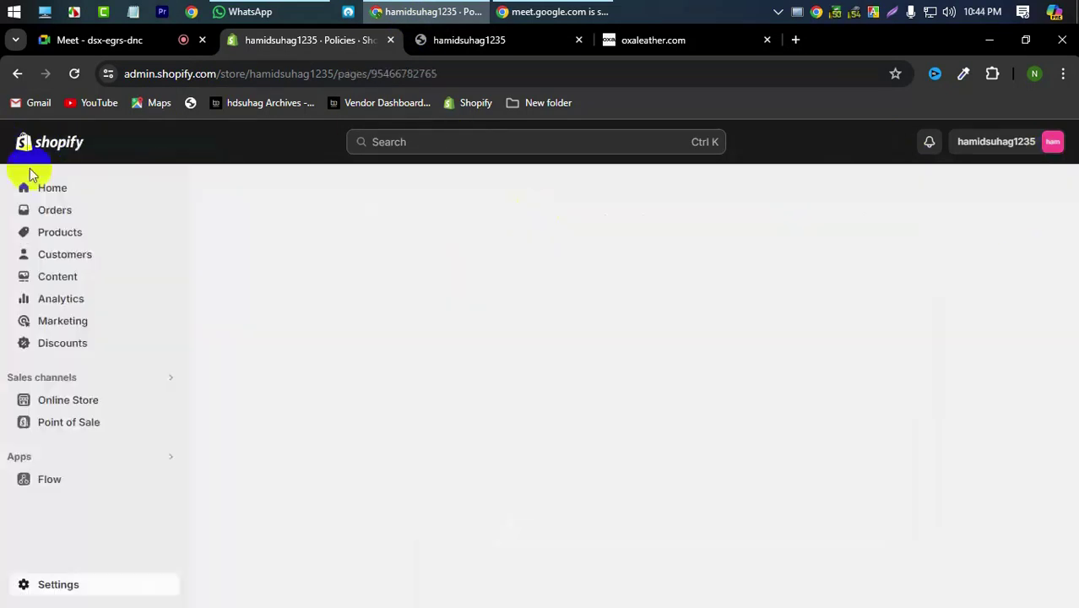
{"action": "right_click", "coordinate": [75, 196]}
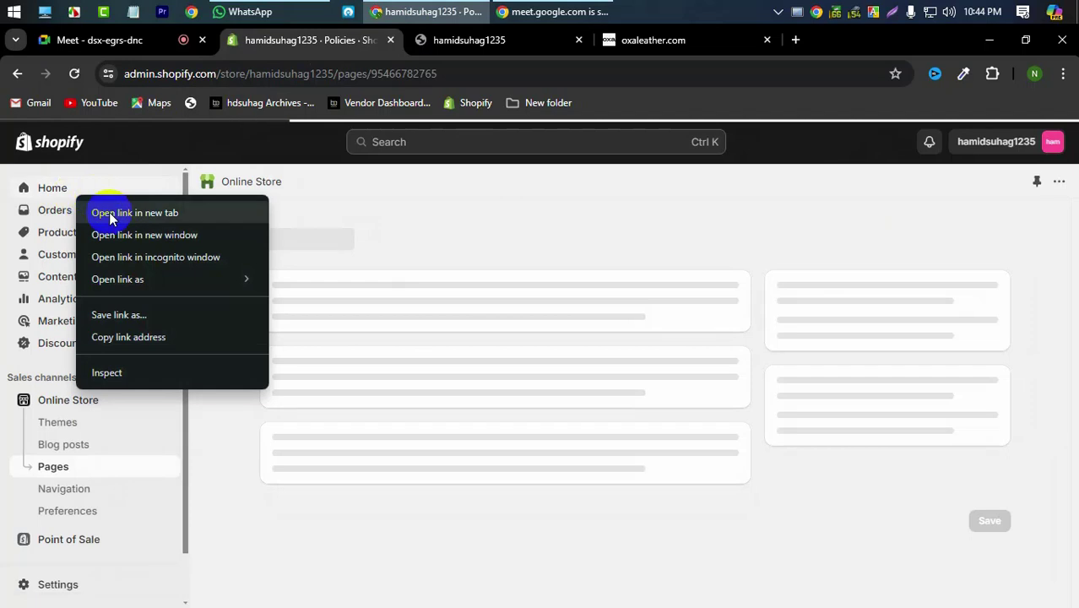
{"action": "left_click", "coordinate": [101, 212]}
{"action": "left_click", "coordinate": [451, 38]}
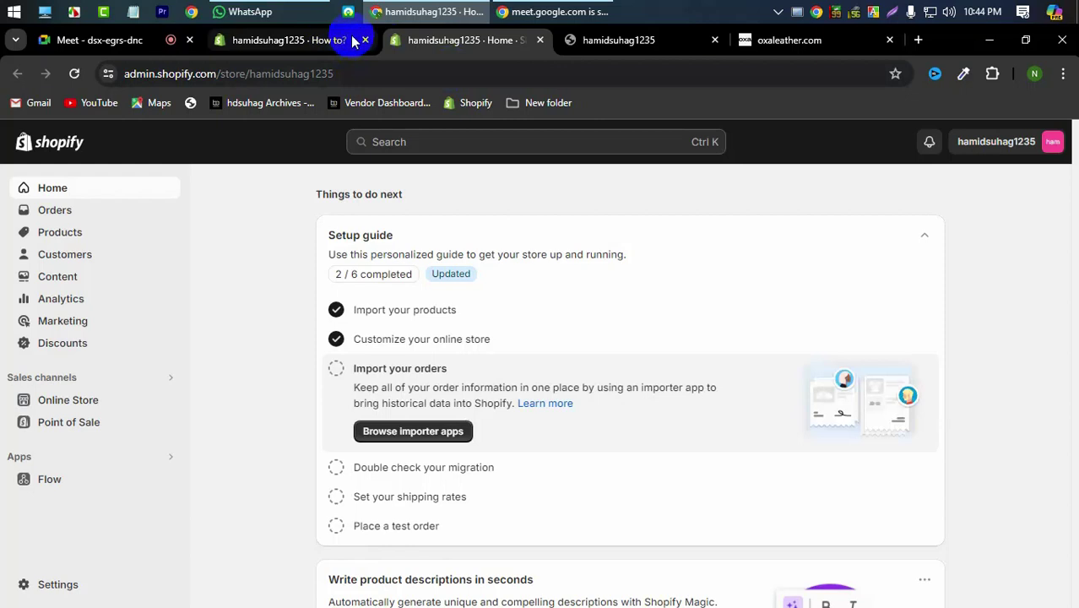
{"action": "right_click", "coordinate": [476, 38]}
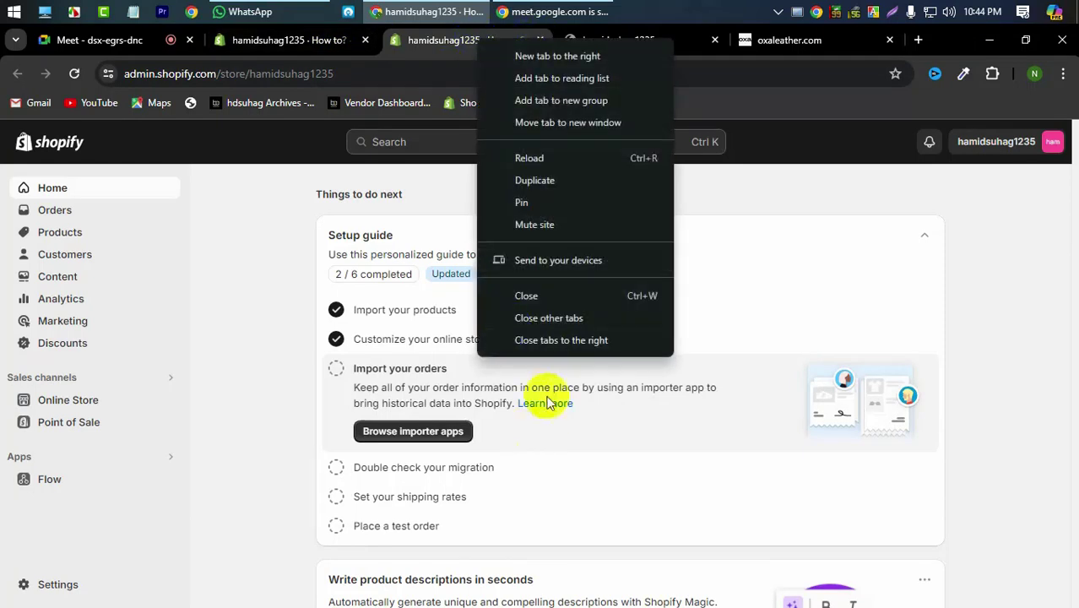
{"action": "left_click", "coordinate": [557, 339]}
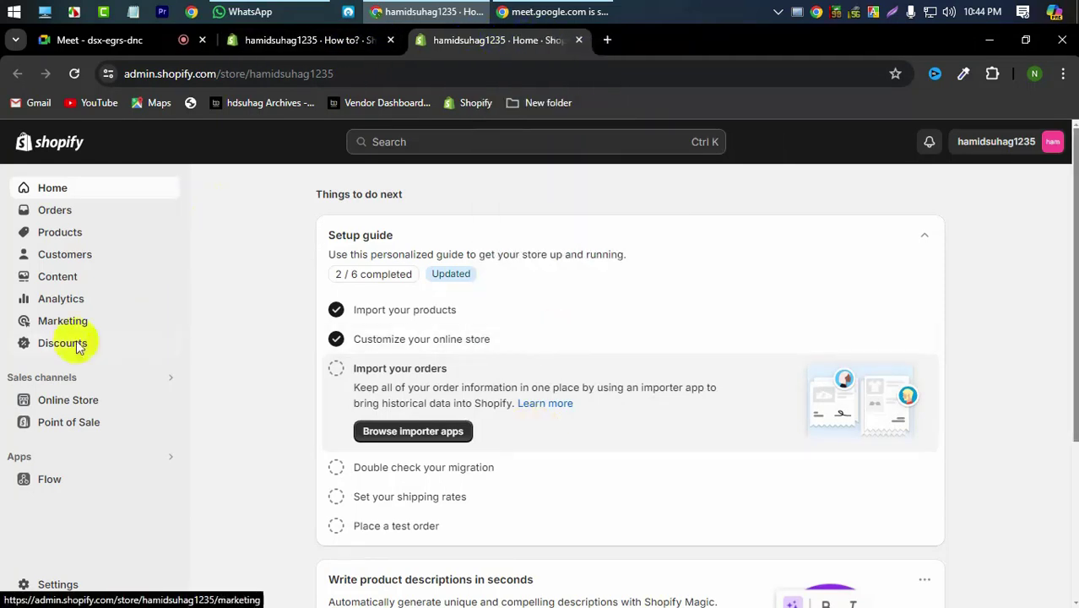
Reopen the store's Policies settings in the How to? page's tab and return to the admin Home tab.
{"action": "left_click", "coordinate": [332, 39]}
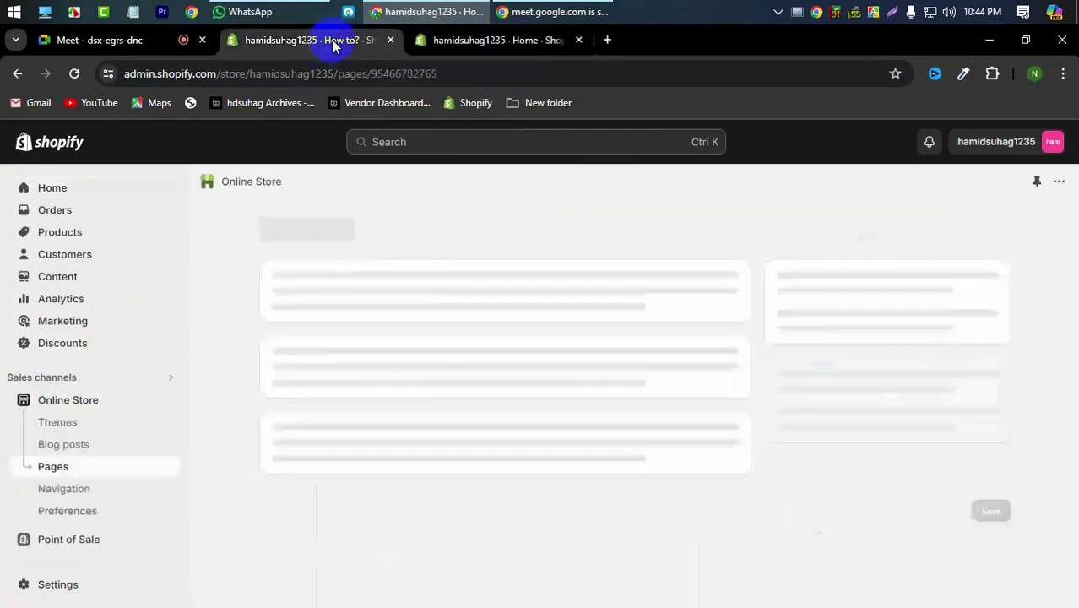
{"action": "scroll", "coordinate": [51, 557], "scroll_direction": "down", "scroll_amount": 1}
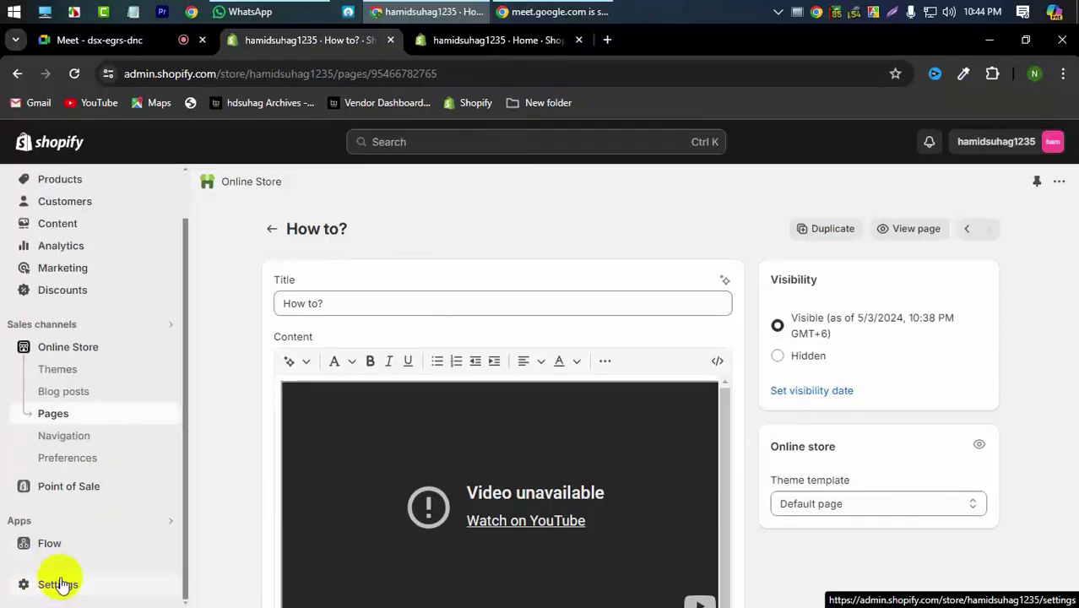
{"action": "left_click", "coordinate": [49, 582]}
{"action": "scroll", "coordinate": [274, 414], "scroll_direction": "down", "scroll_amount": 8}
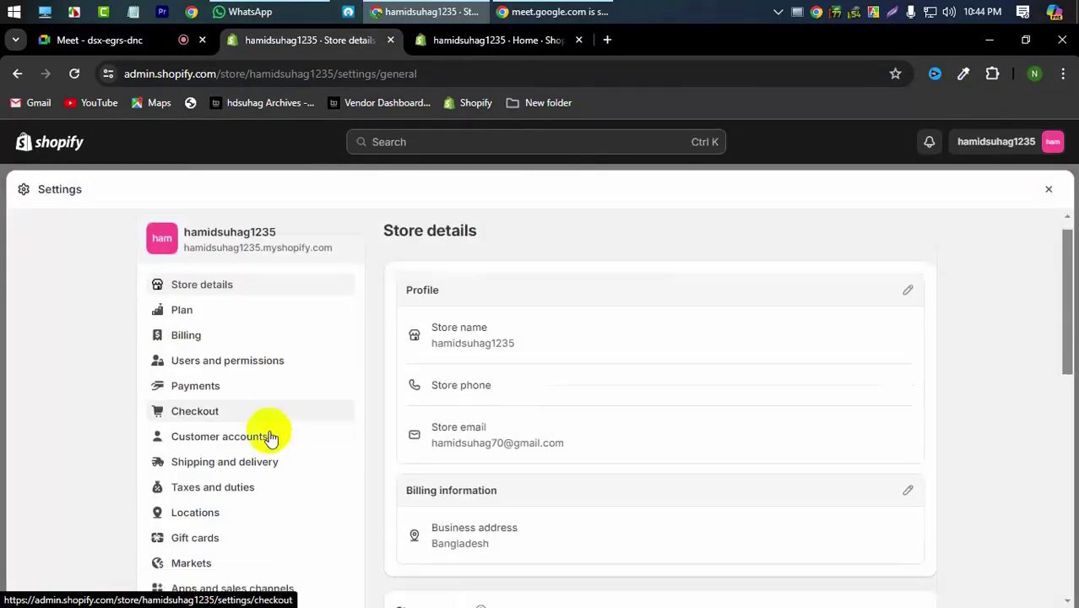
{"action": "scroll", "coordinate": [265, 441], "scroll_direction": "up", "scroll_amount": 2}
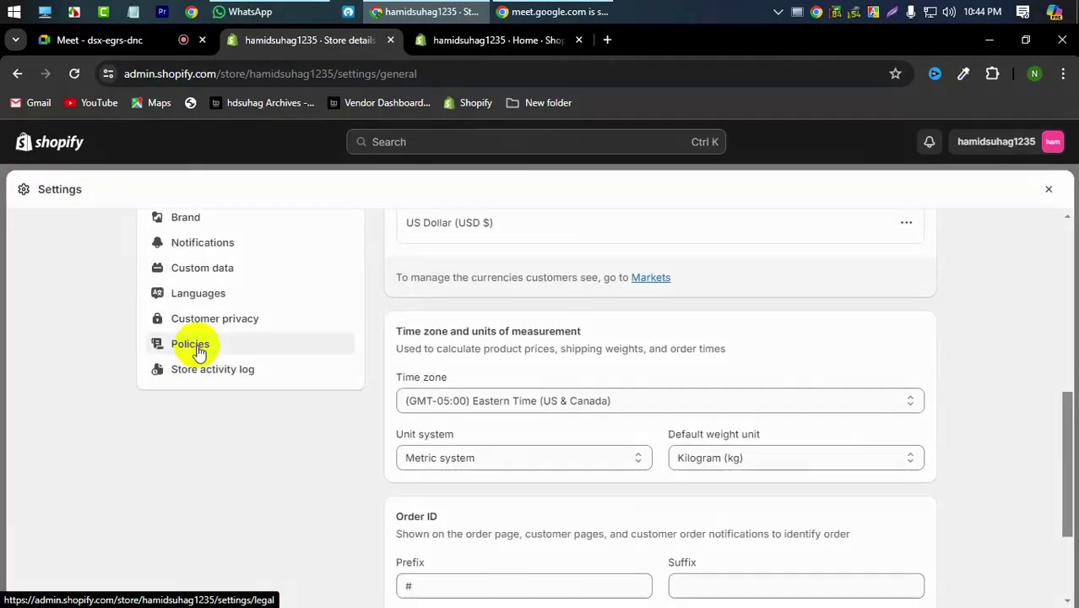
{"action": "left_click", "coordinate": [191, 345]}
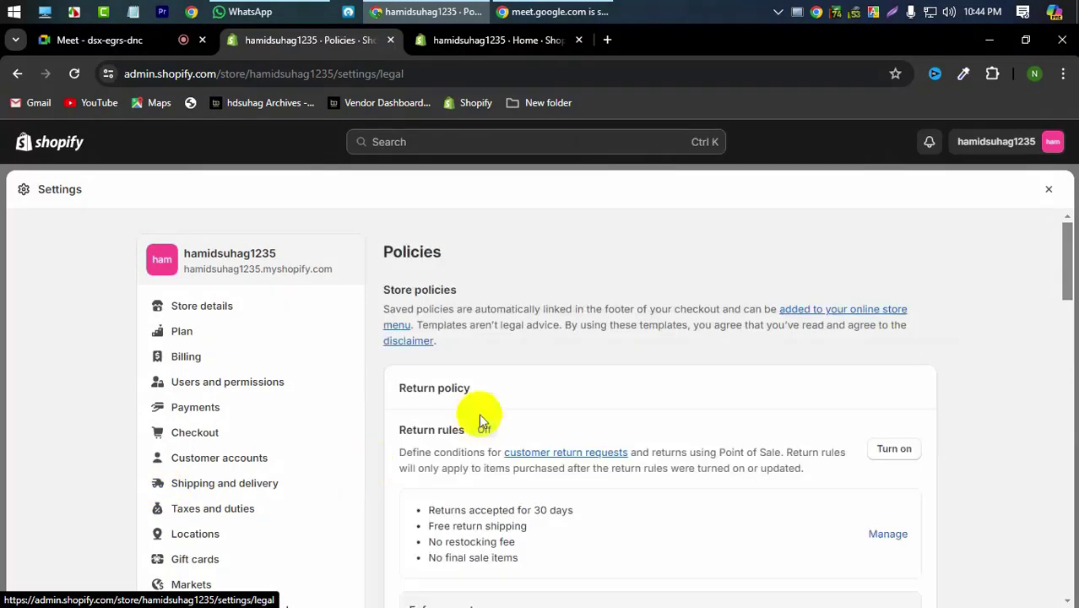
{"action": "left_click", "coordinate": [477, 44]}
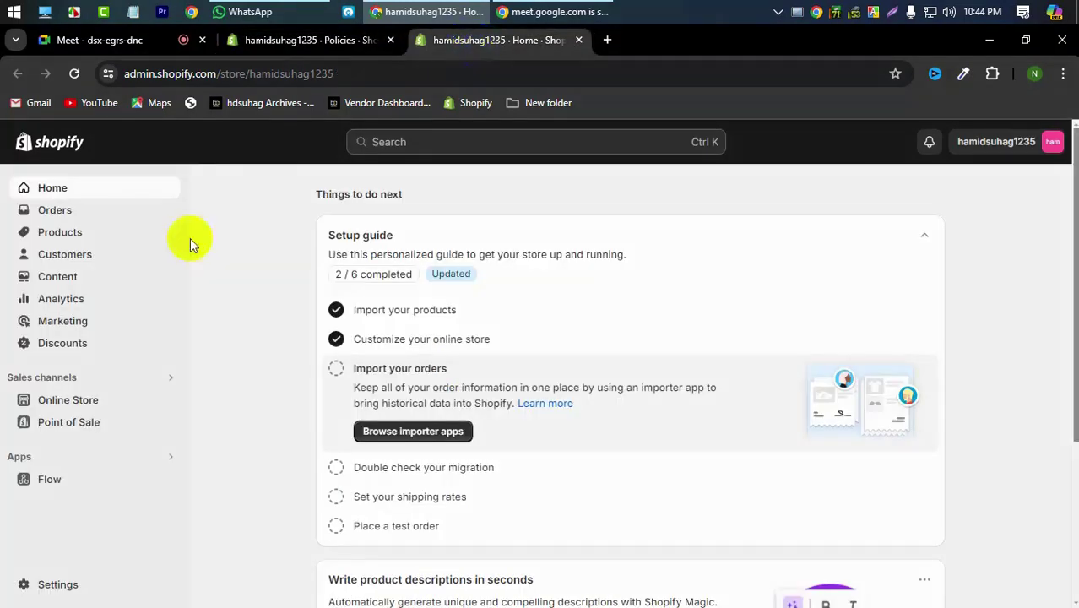
Add a new page to the online store and title it "Return and refund policy".
{"action": "left_click", "coordinate": [103, 398]}
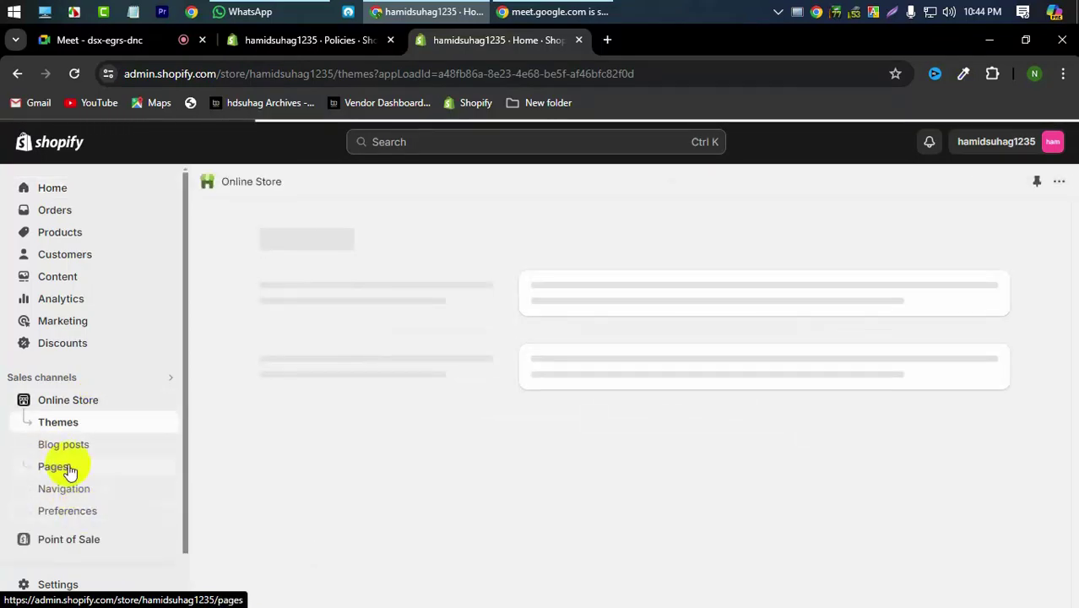
{"action": "left_click", "coordinate": [66, 468]}
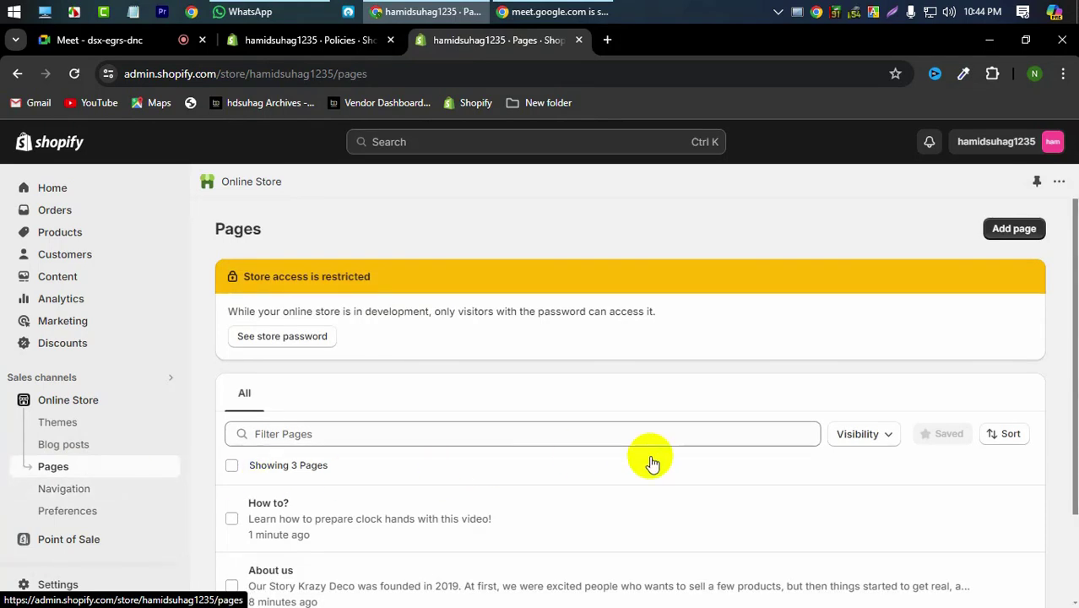
{"action": "left_click", "coordinate": [1017, 228]}
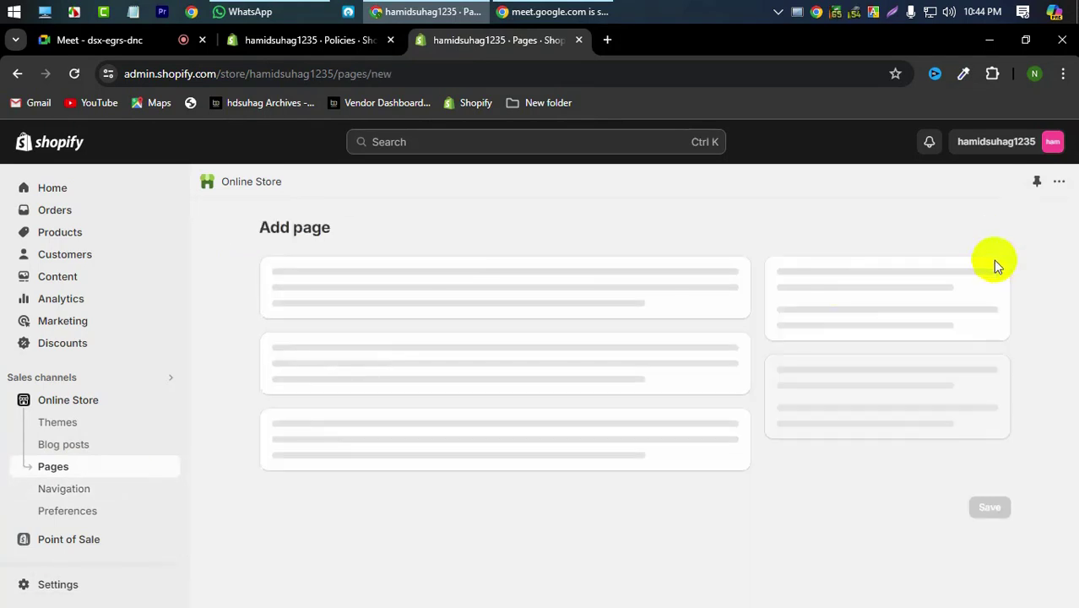
{"action": "left_click", "coordinate": [397, 302]}
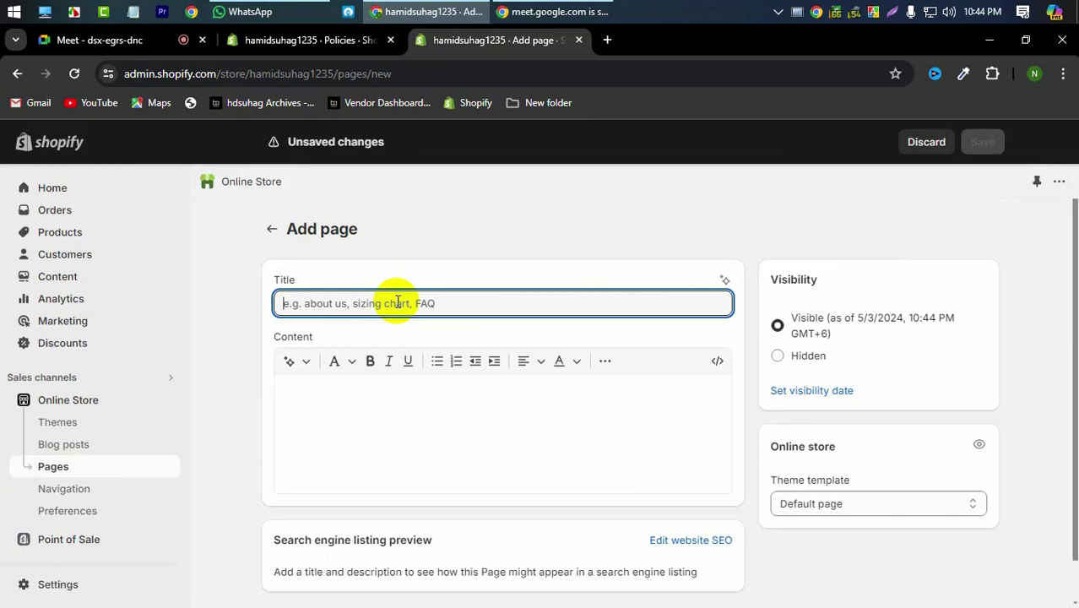
{"action": "type", "text": "return and refund policy"}
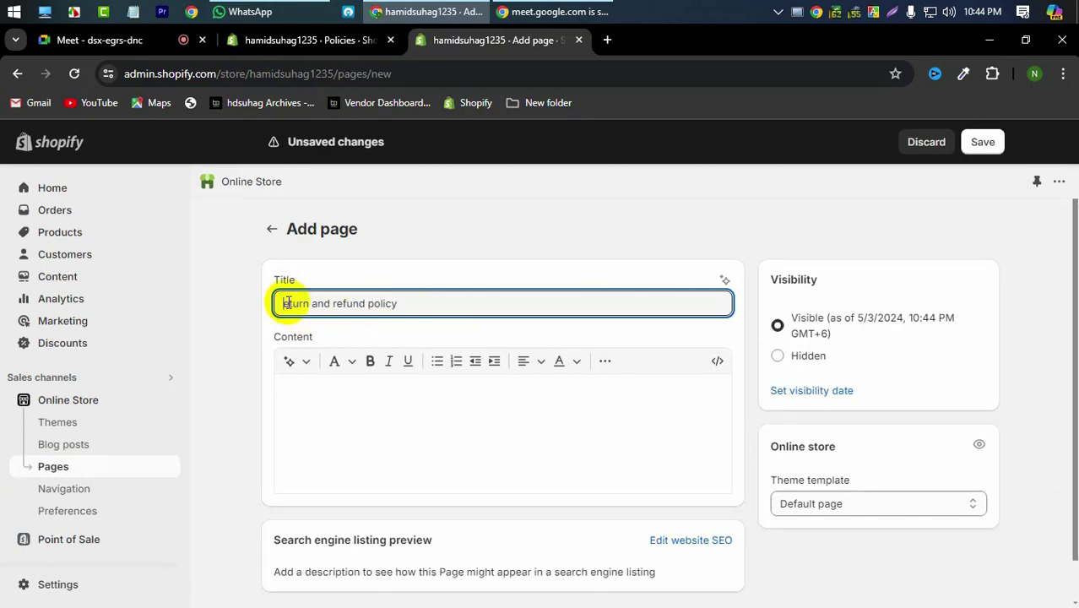
In the store's Policies settings, create the written return and refund policy from the template and look through its text.
{"action": "left_click", "coordinate": [291, 39]}
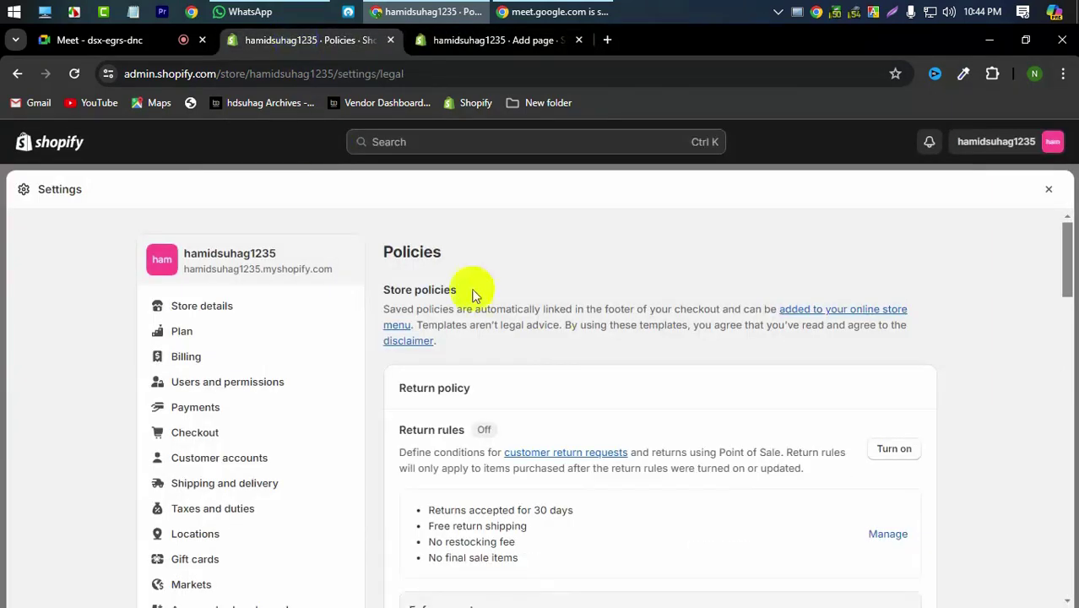
{"action": "scroll", "coordinate": [555, 342], "scroll_direction": "down", "scroll_amount": 2}
{"action": "scroll", "coordinate": [556, 342], "scroll_direction": "down", "scroll_amount": 4}
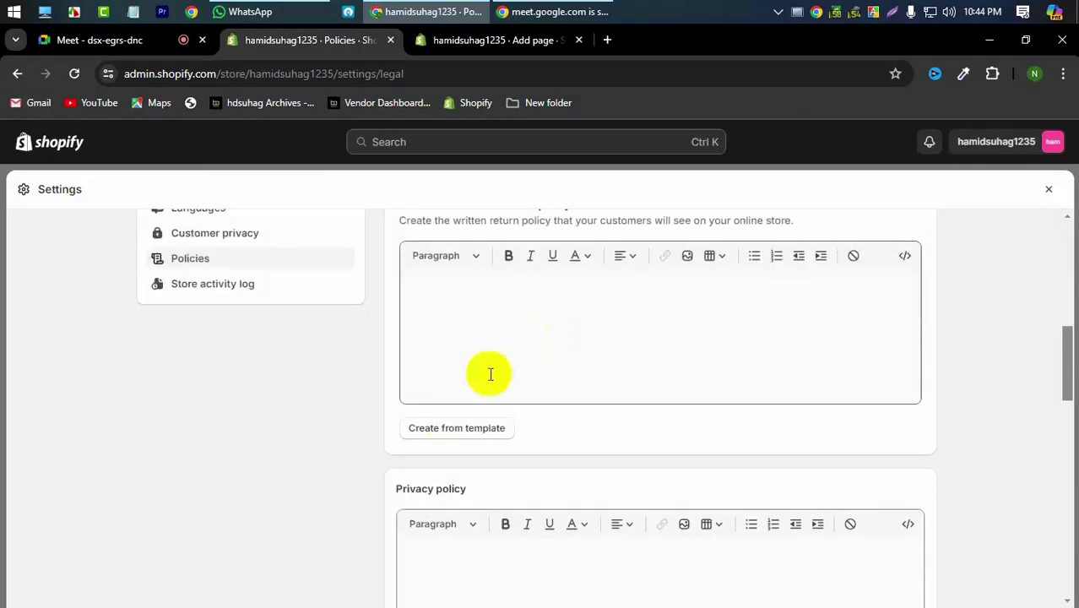
{"action": "scroll", "coordinate": [470, 369], "scroll_direction": "up", "scroll_amount": 1}
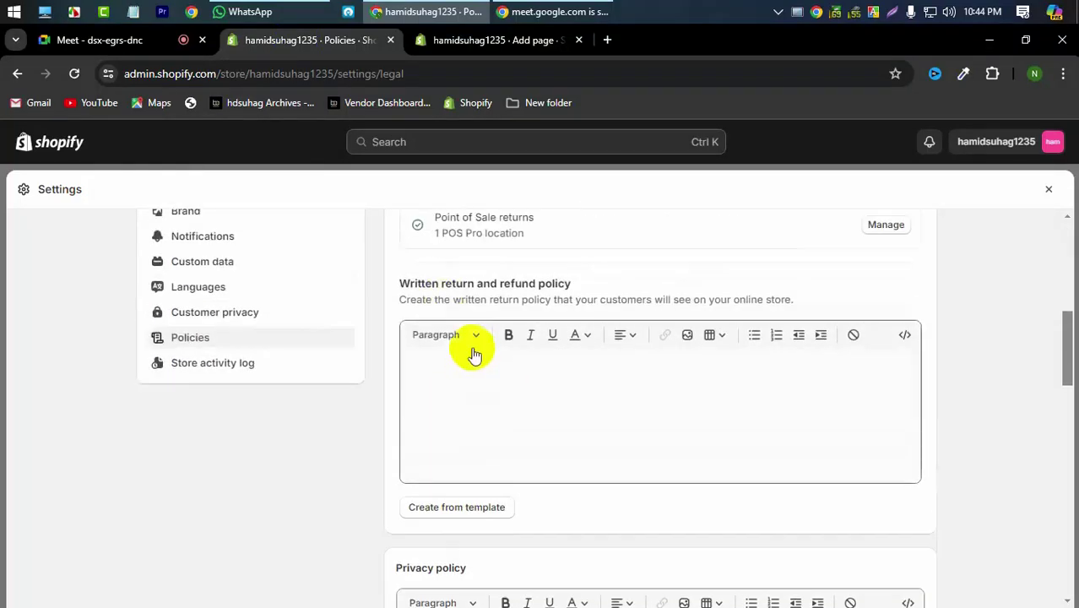
{"action": "left_click", "coordinate": [457, 506]}
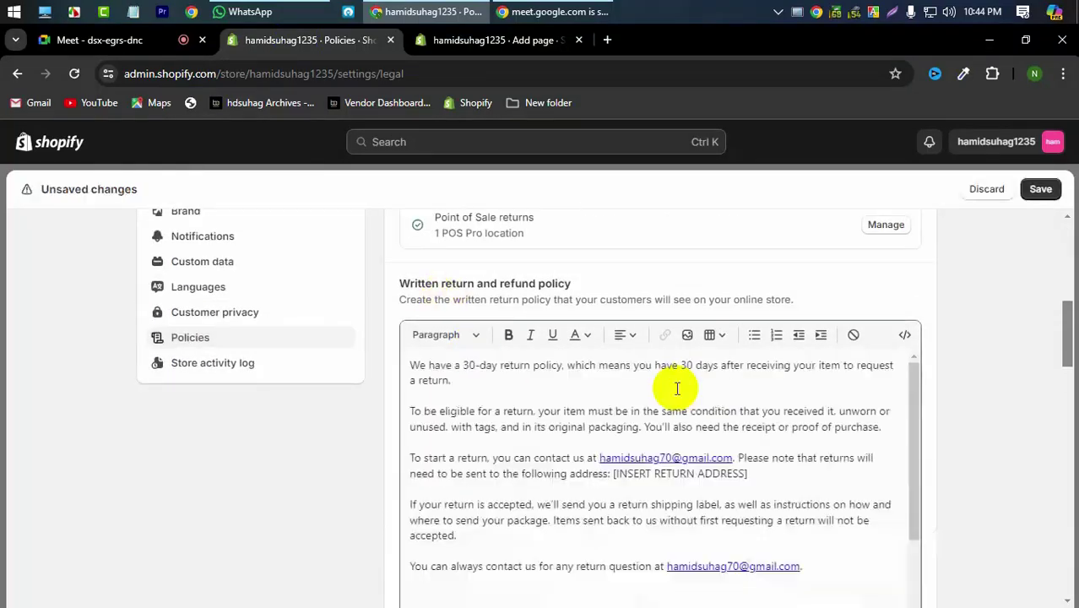
{"action": "scroll", "coordinate": [577, 460], "scroll_direction": "down", "scroll_amount": 5}
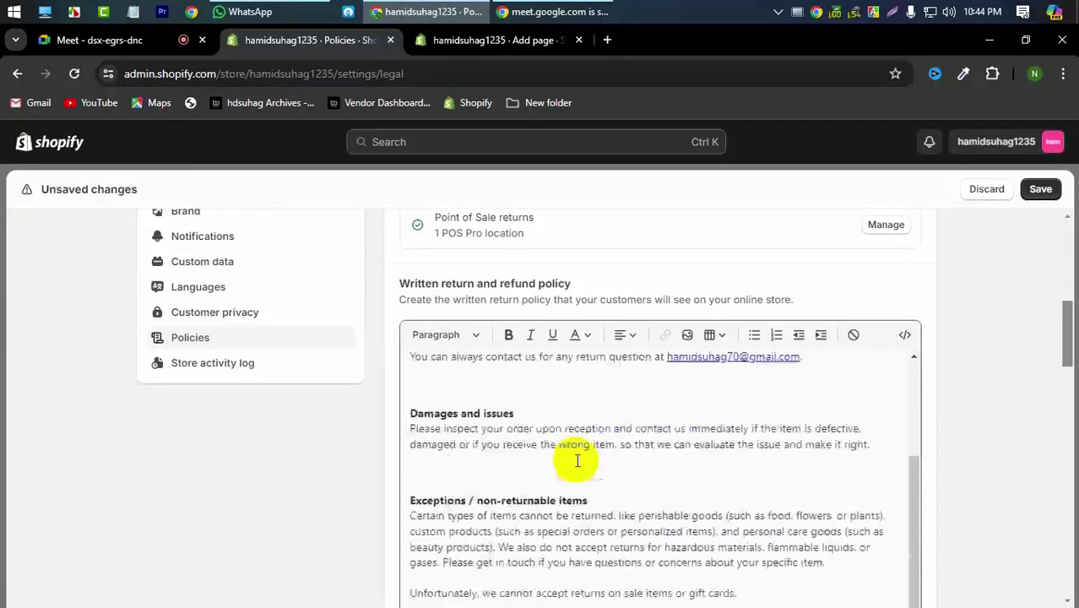
{"action": "scroll", "coordinate": [577, 460], "scroll_direction": "down", "scroll_amount": 3}
{"action": "scroll", "coordinate": [578, 422], "scroll_direction": "up", "scroll_amount": 6}
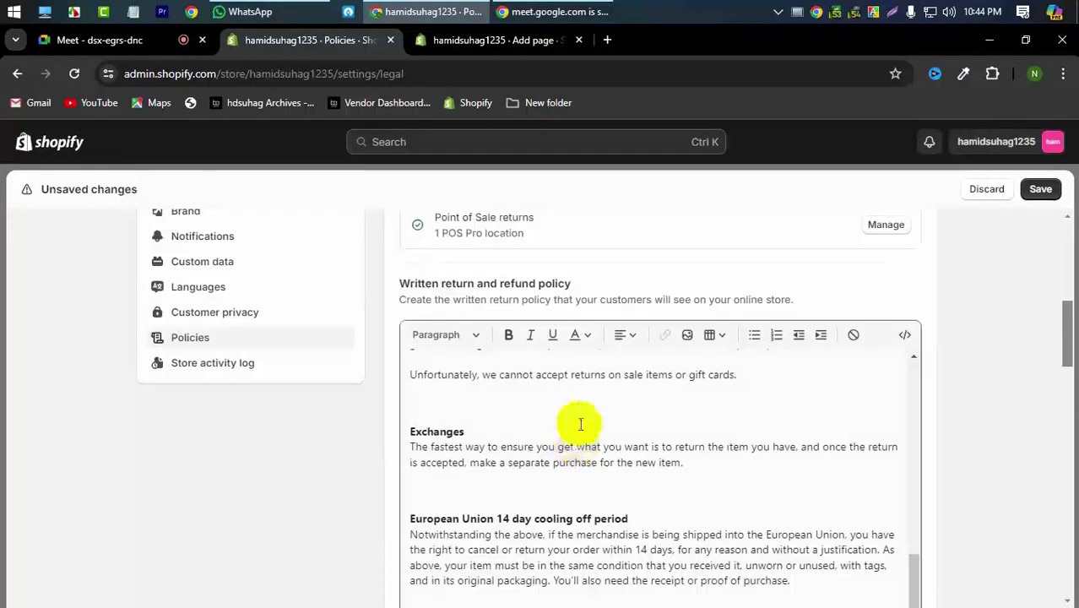
{"action": "scroll", "coordinate": [603, 521], "scroll_direction": "up", "scroll_amount": 1}
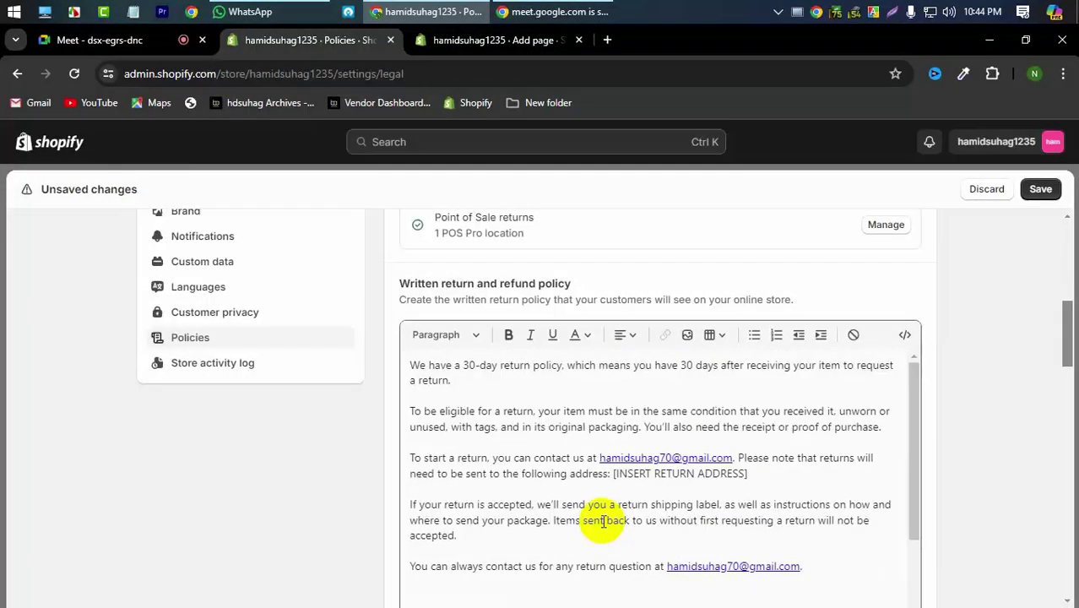
Copy the entire text of the written return and refund policy.
{"action": "left_click", "coordinate": [537, 426]}
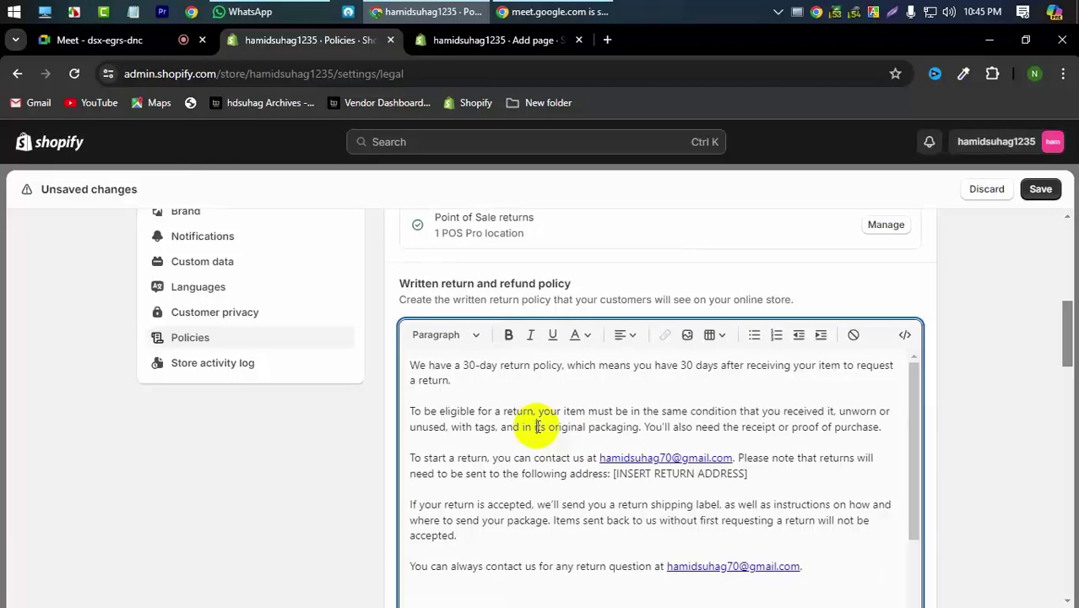
{"action": "key", "text": "ctrl+a"}
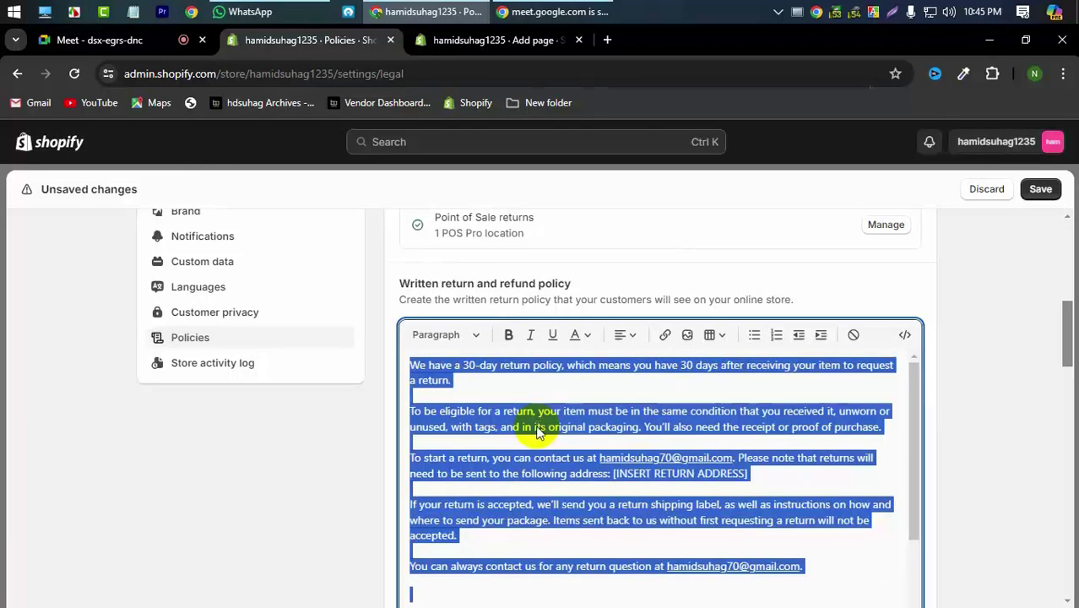
{"action": "right_click", "coordinate": [537, 426]}
{"action": "left_click", "coordinate": [580, 149]}
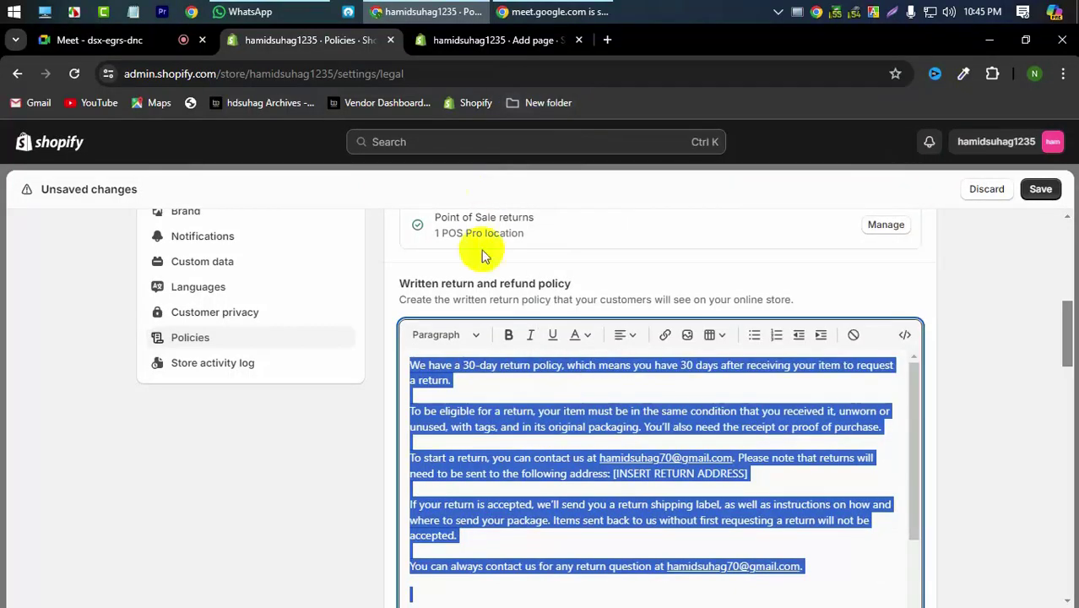
Paste the copied policy text into the content of the new Return and refund policy page and save the page.
{"action": "left_click", "coordinate": [487, 37]}
{"action": "left_click", "coordinate": [374, 432]}
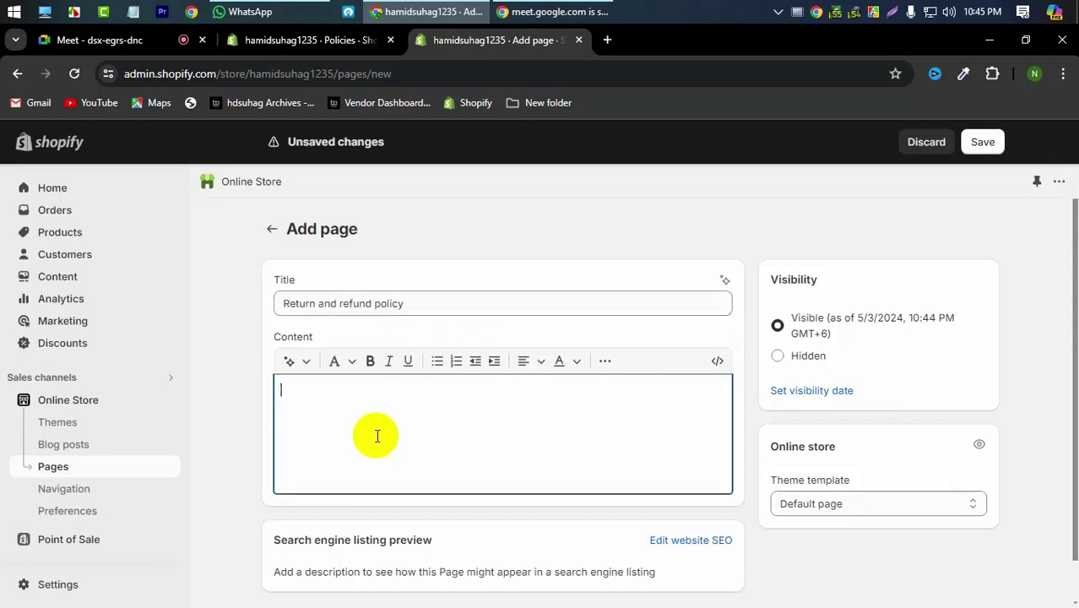
{"action": "key", "text": "ctrl+v"}
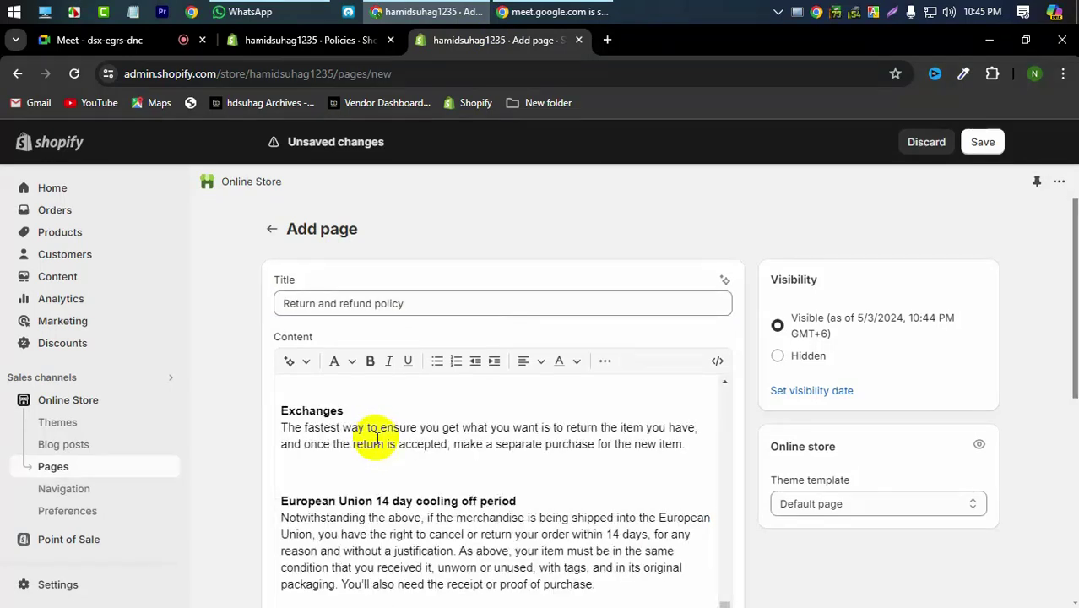
{"action": "scroll", "coordinate": [378, 448], "scroll_direction": "up", "scroll_amount": 6}
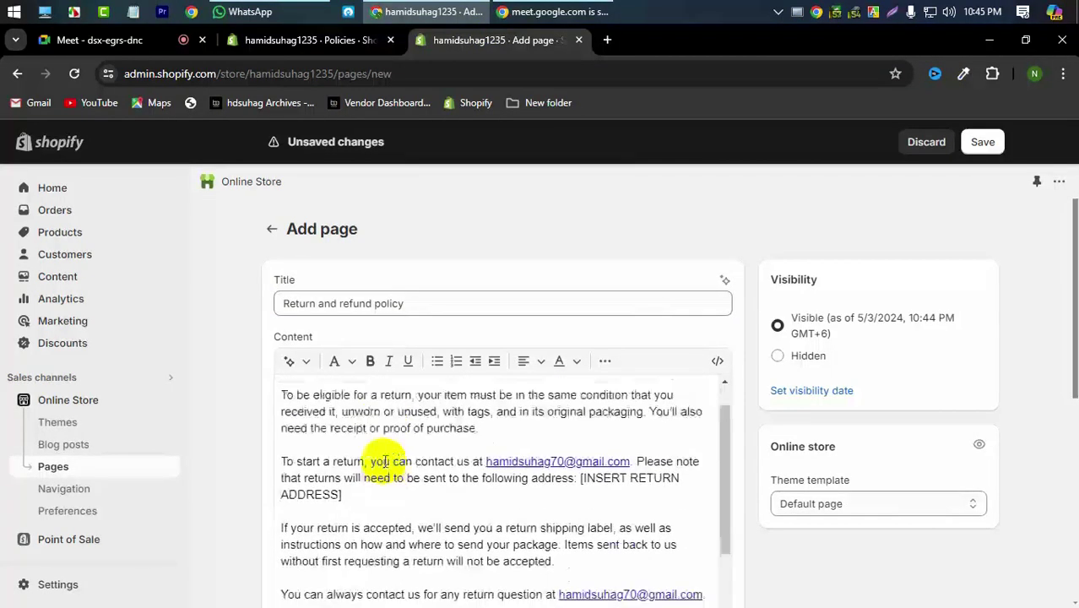
{"action": "scroll", "coordinate": [385, 460], "scroll_direction": "up", "scroll_amount": 2}
{"action": "scroll", "coordinate": [384, 461], "scroll_direction": "down", "scroll_amount": 10}
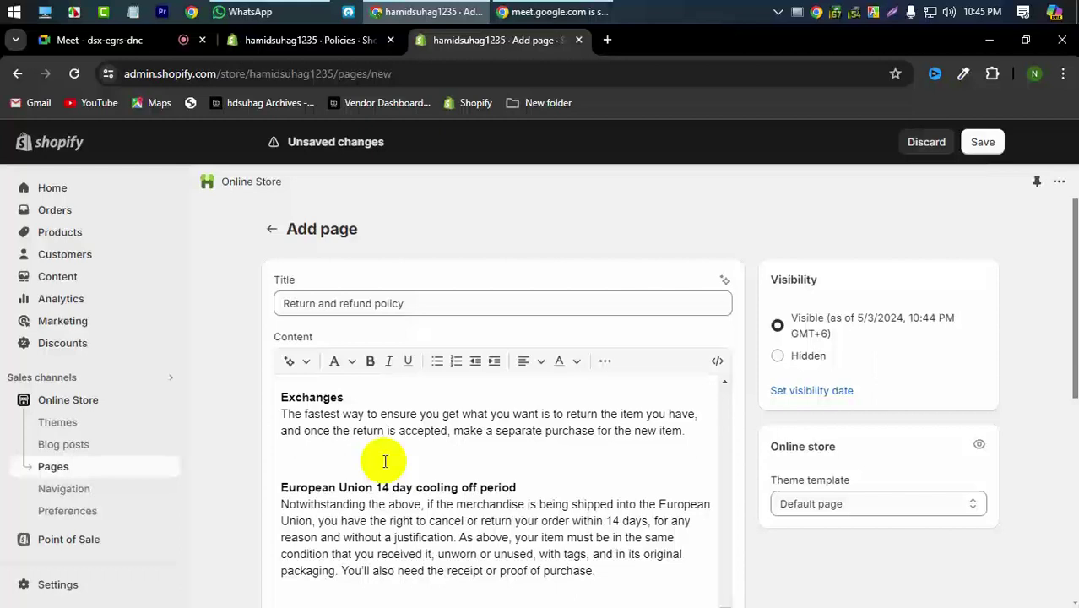
{"action": "left_click", "coordinate": [982, 144]}
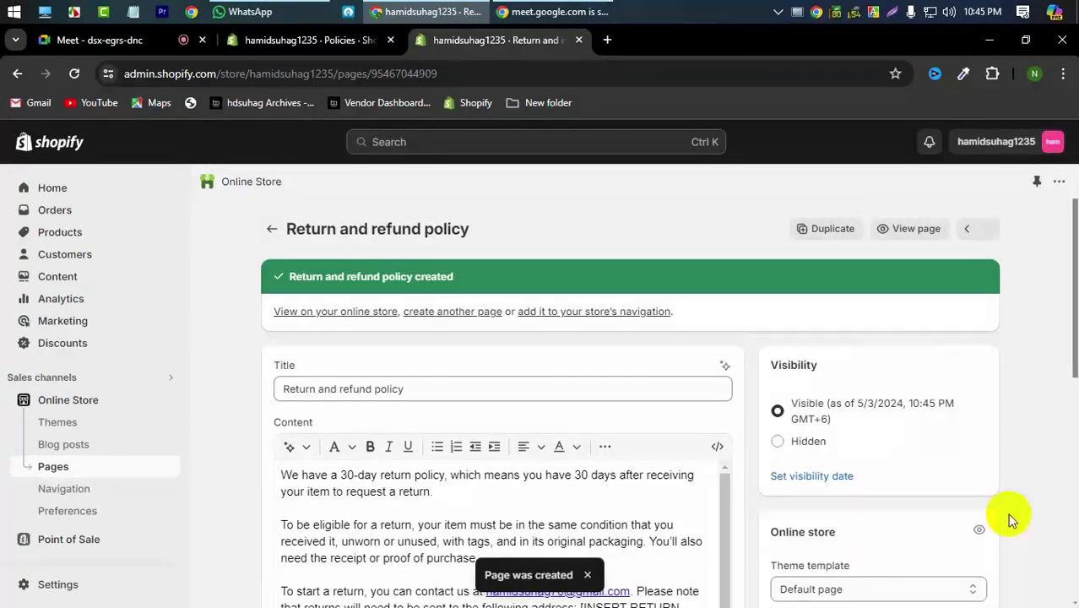
Return to the Policies settings and copy the heading "Privacy policy" of the privacy policy section.
{"action": "left_click", "coordinate": [319, 40]}
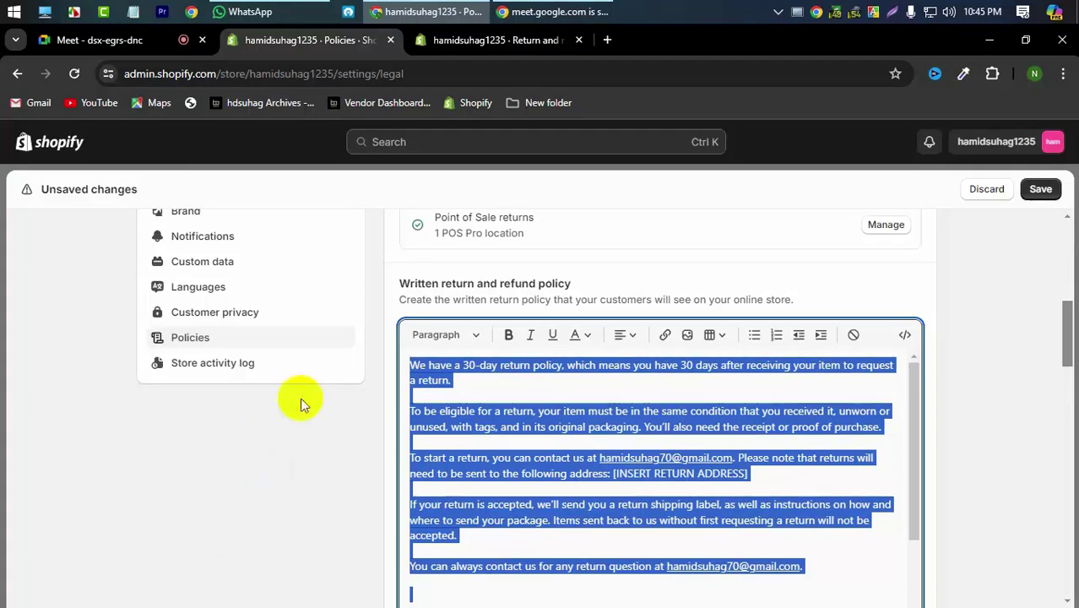
{"action": "scroll", "coordinate": [556, 477], "scroll_direction": "down", "scroll_amount": 5}
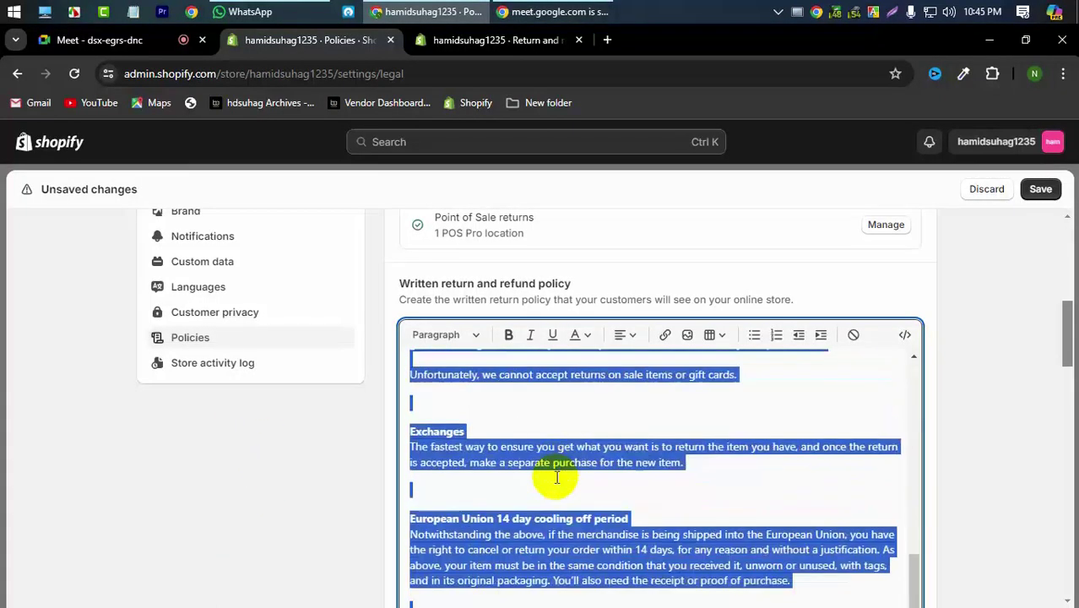
{"action": "scroll", "coordinate": [999, 308], "scroll_direction": "down", "scroll_amount": 4}
{"action": "scroll", "coordinate": [999, 311], "scroll_direction": "down", "scroll_amount": 3}
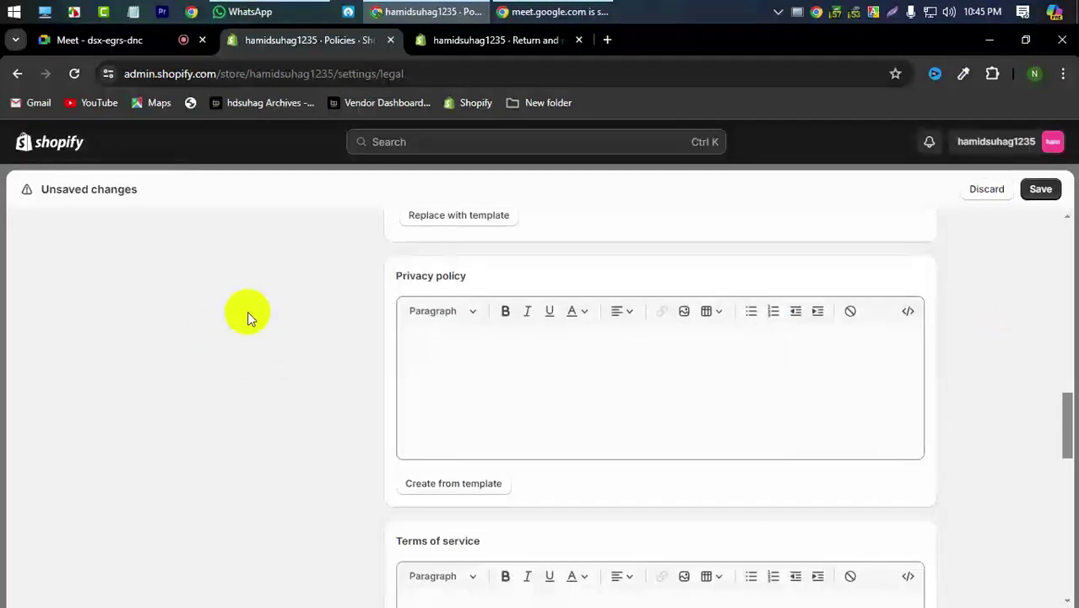
{"action": "right_click", "coordinate": [407, 276]}
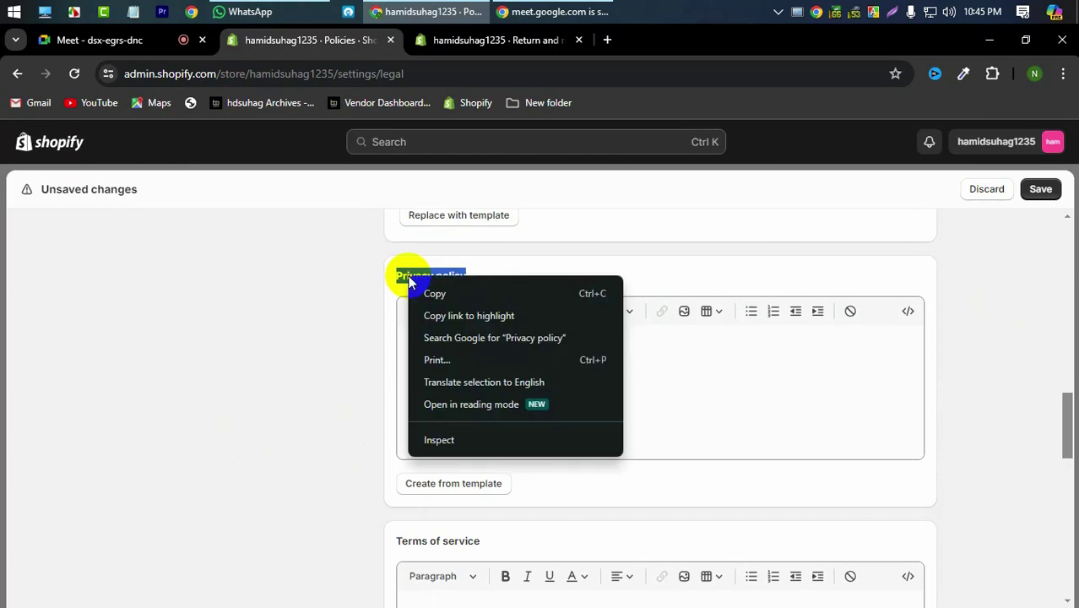
{"action": "left_click", "coordinate": [429, 291]}
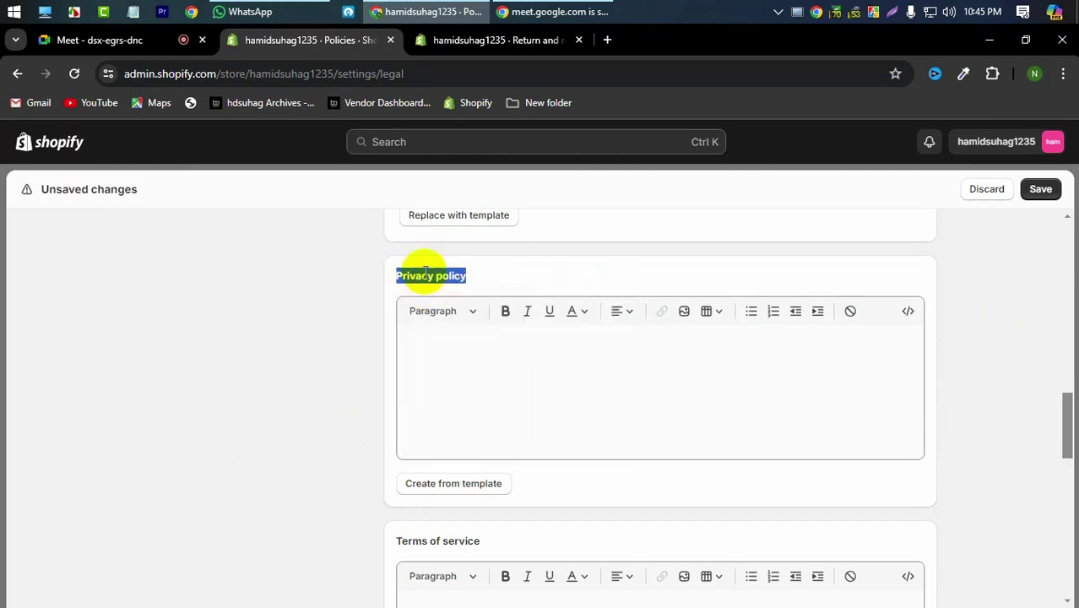
Create another page from the saved Return and refund policy page and title it "Privacy policy".
{"action": "left_click", "coordinate": [476, 43]}
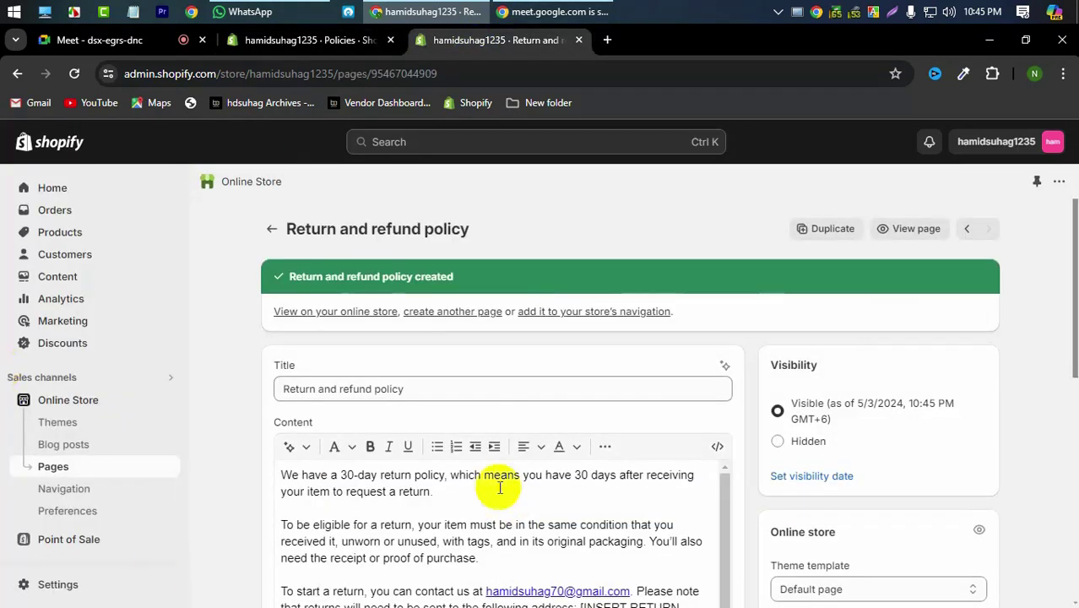
{"action": "left_click", "coordinate": [453, 312]}
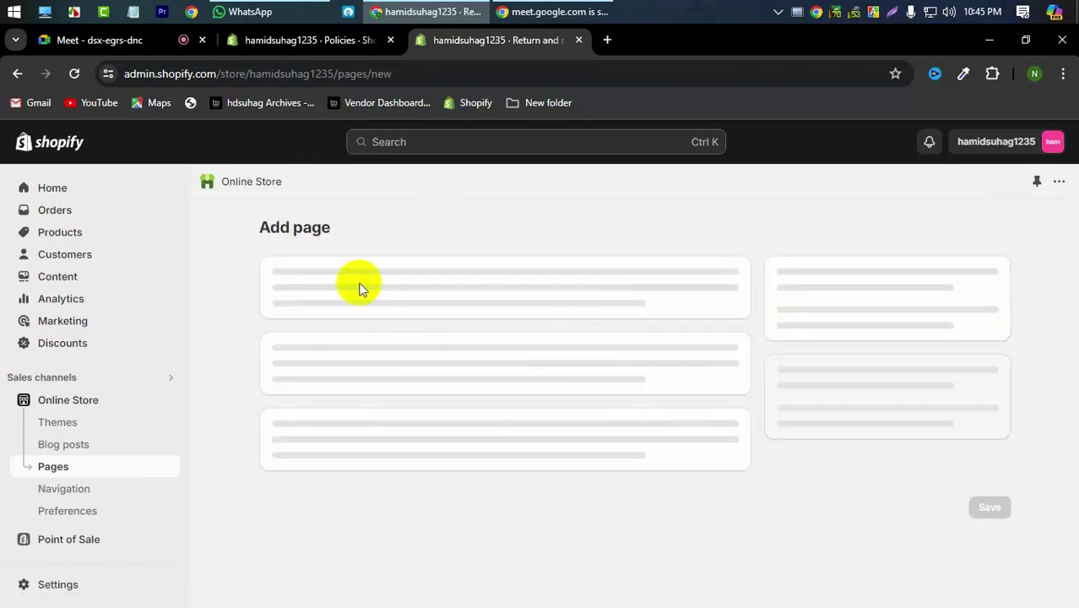
{"action": "left_click", "coordinate": [338, 302]}
{"action": "type", "text": "Privacy policy"}
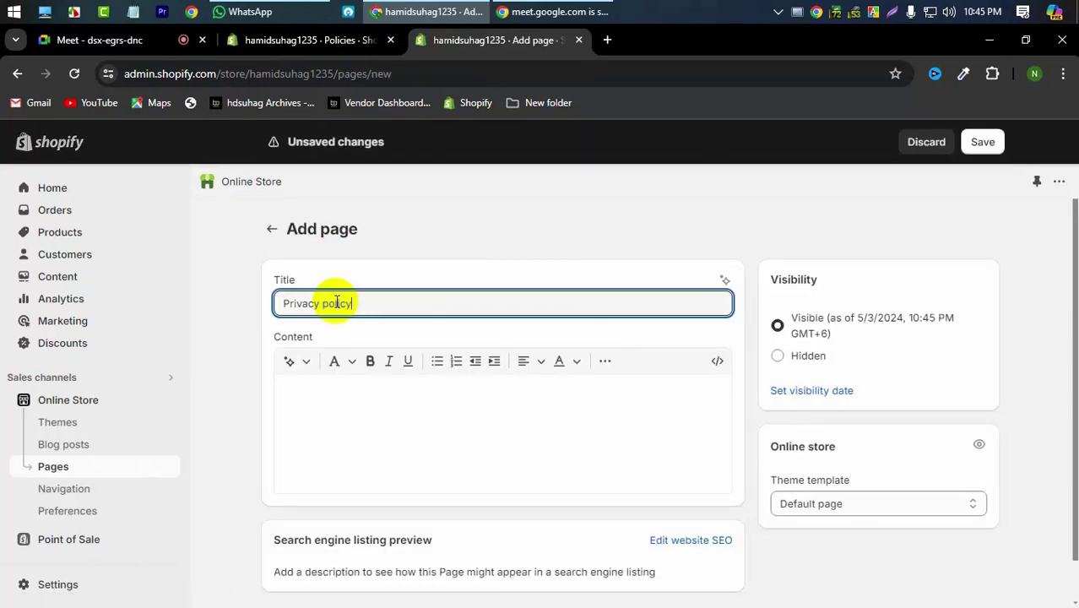
In the Policies settings, create the privacy policy from the template and copy its entire text.
{"action": "left_click", "coordinate": [284, 39]}
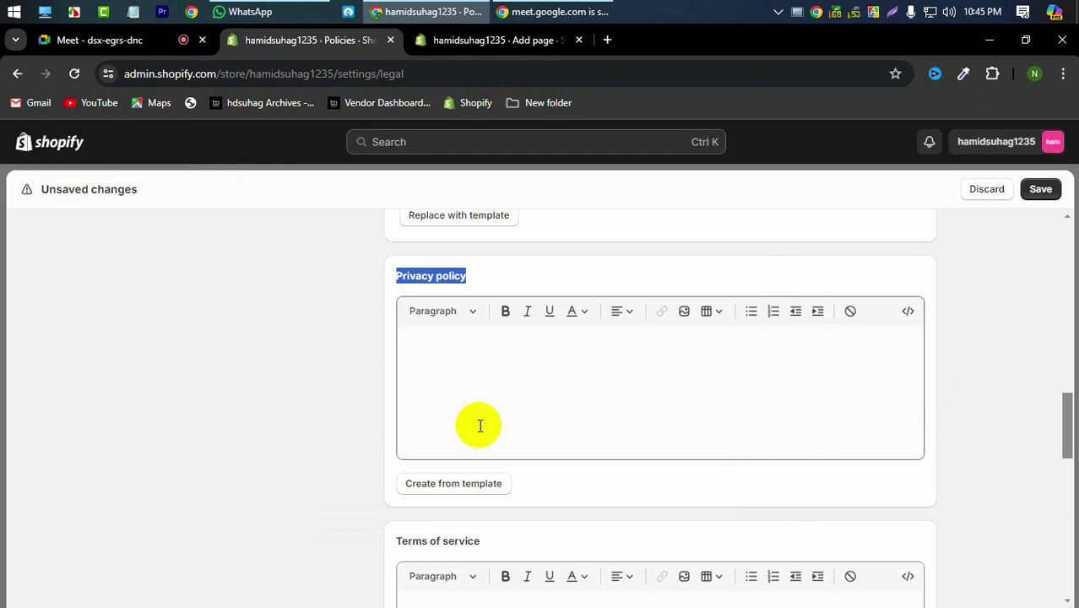
{"action": "left_click", "coordinate": [463, 488]}
{"action": "scroll", "coordinate": [601, 405], "scroll_direction": "down", "scroll_amount": 10}
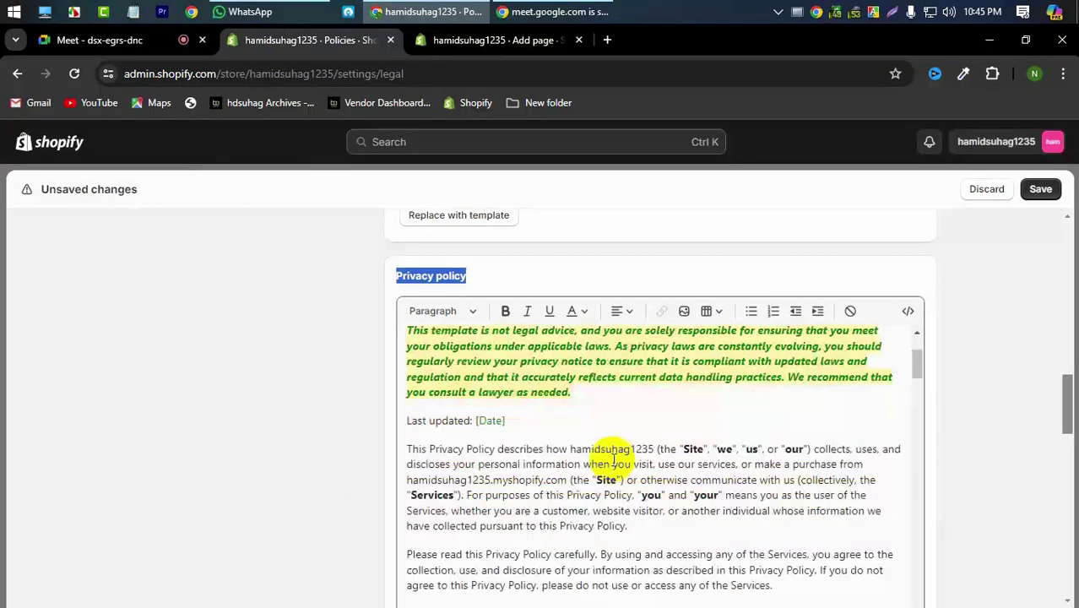
{"action": "left_click", "coordinate": [614, 433]}
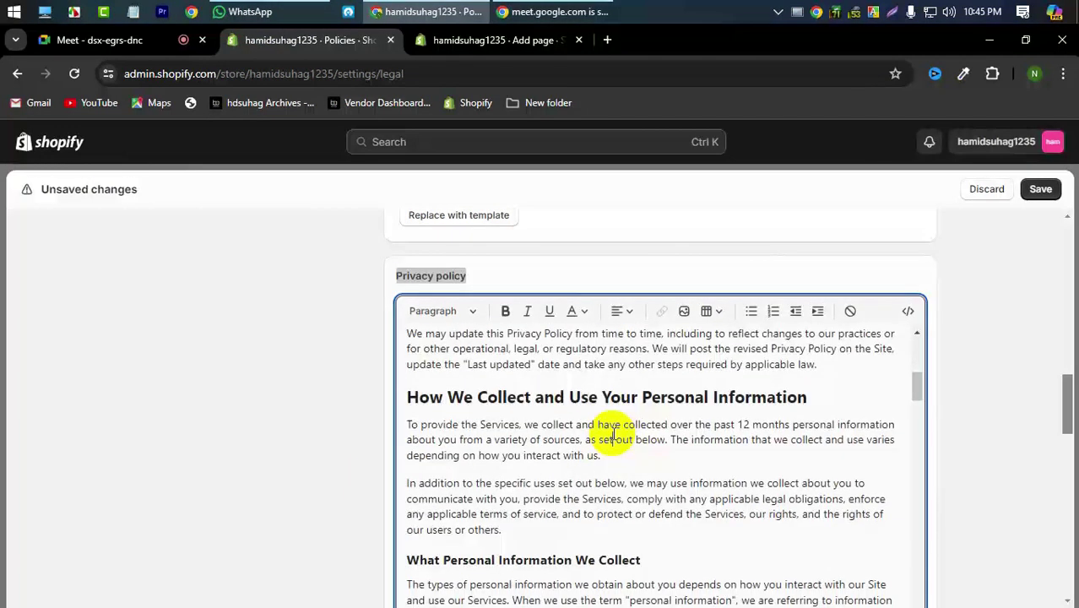
{"action": "key", "text": "ctrl+a"}
{"action": "right_click", "coordinate": [614, 433]}
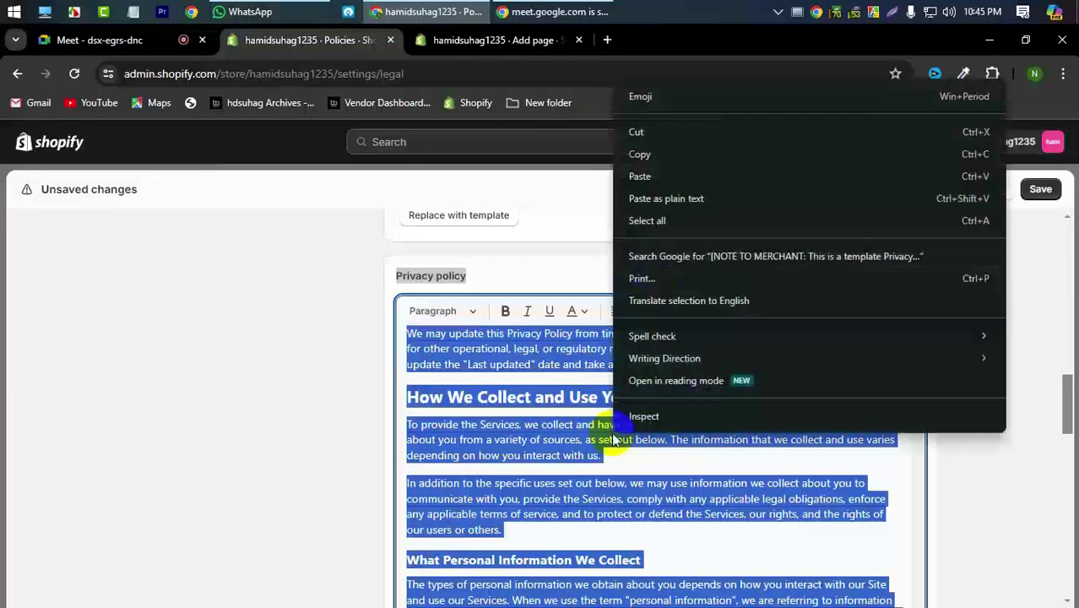
{"action": "left_click", "coordinate": [648, 150]}
Paste the copied text into the content of the new Privacy policy page and save the page.
{"action": "left_click", "coordinate": [485, 39]}
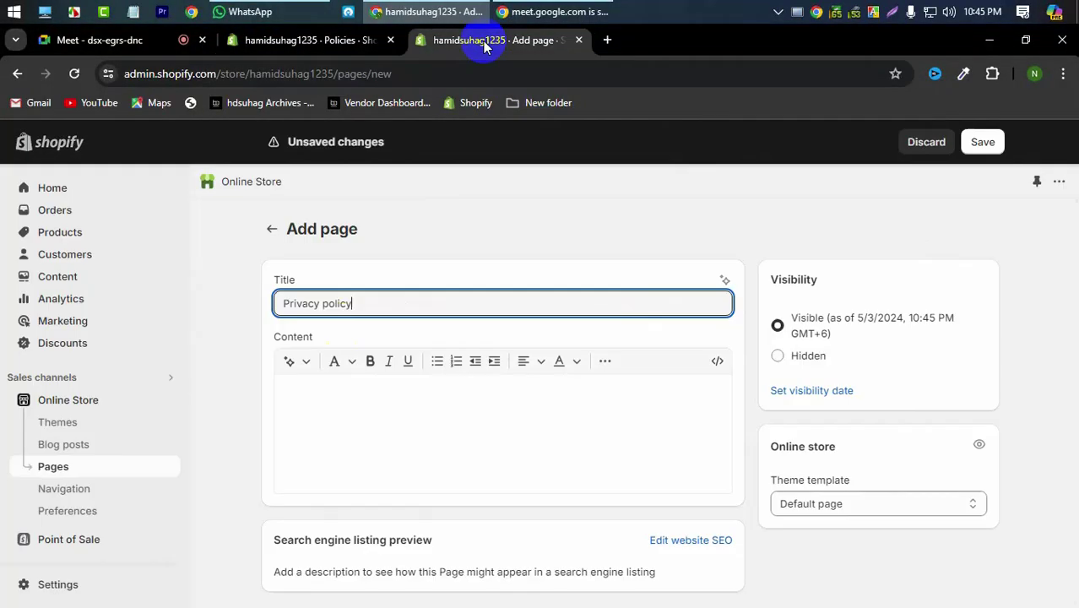
{"action": "left_click", "coordinate": [362, 432]}
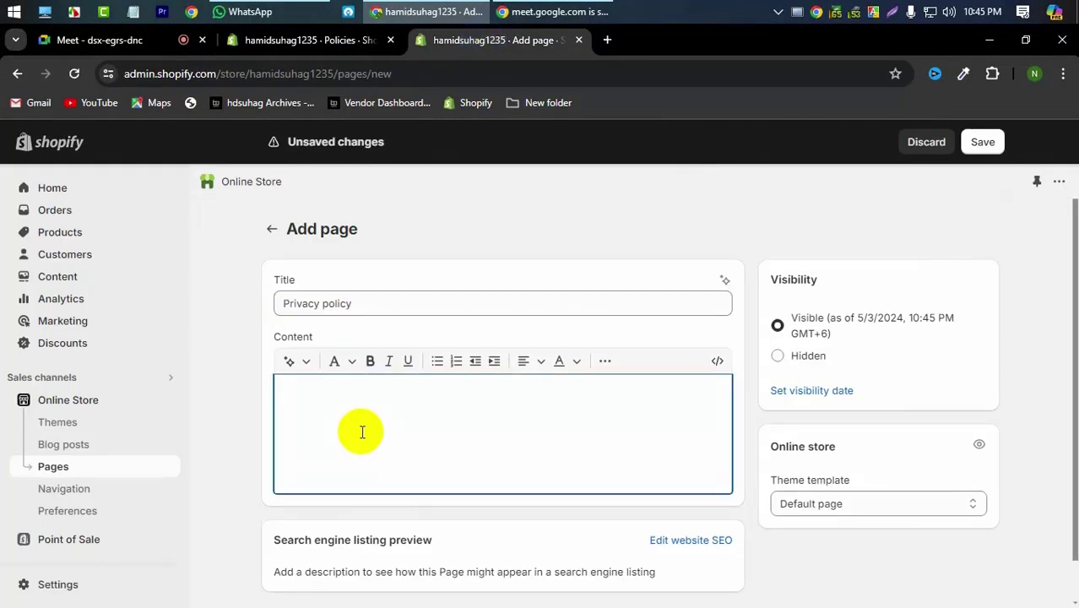
{"action": "key", "text": "ctrl+v"}
{"action": "left_click", "coordinate": [980, 142]}
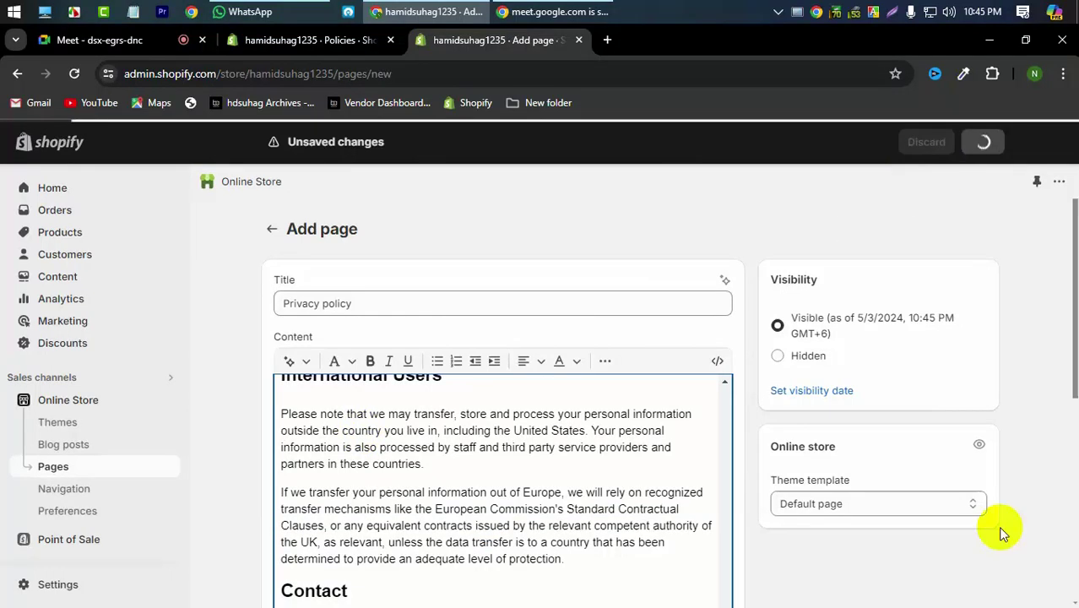
Return to the Policies settings and copy the heading "Terms of service" of the terms of service section.
{"action": "left_click", "coordinate": [318, 41]}
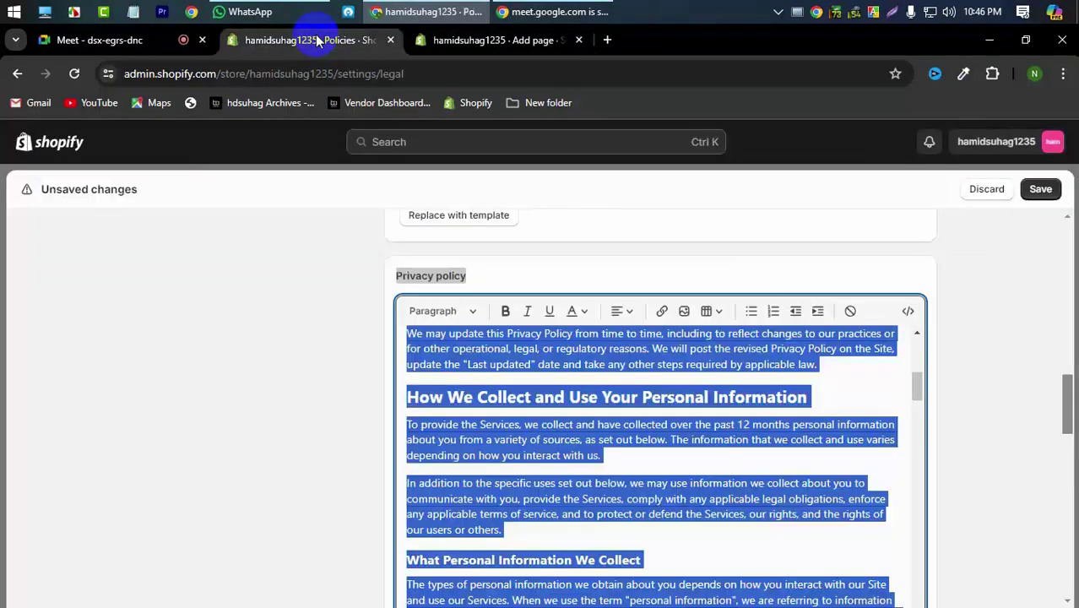
{"action": "scroll", "coordinate": [361, 398], "scroll_direction": "down", "scroll_amount": 5}
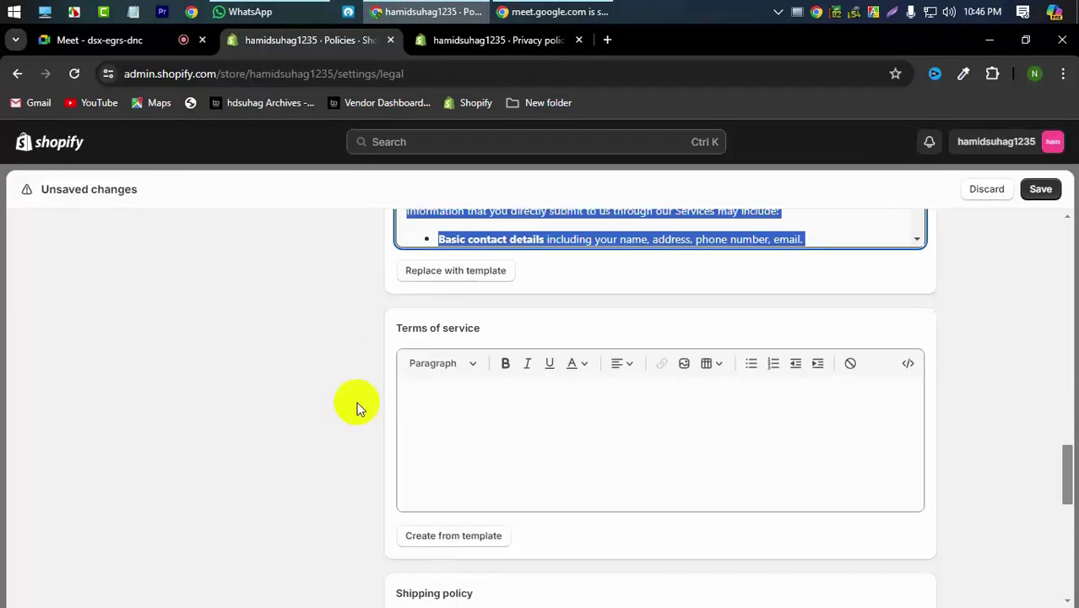
{"action": "triple_click", "coordinate": [440, 323]}
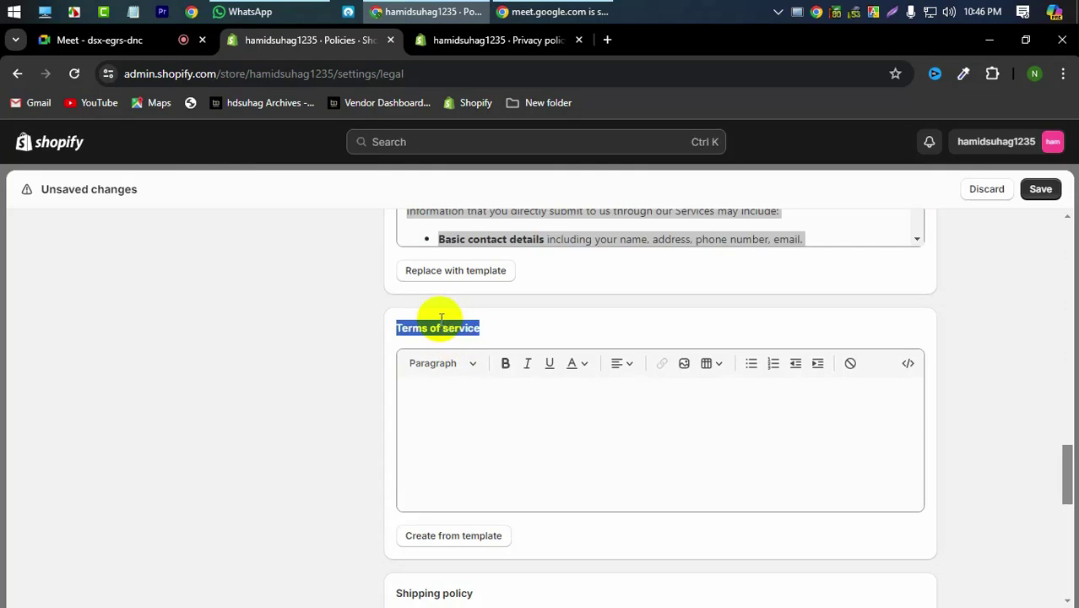
{"action": "right_click", "coordinate": [448, 328]}
{"action": "left_click", "coordinate": [493, 338]}
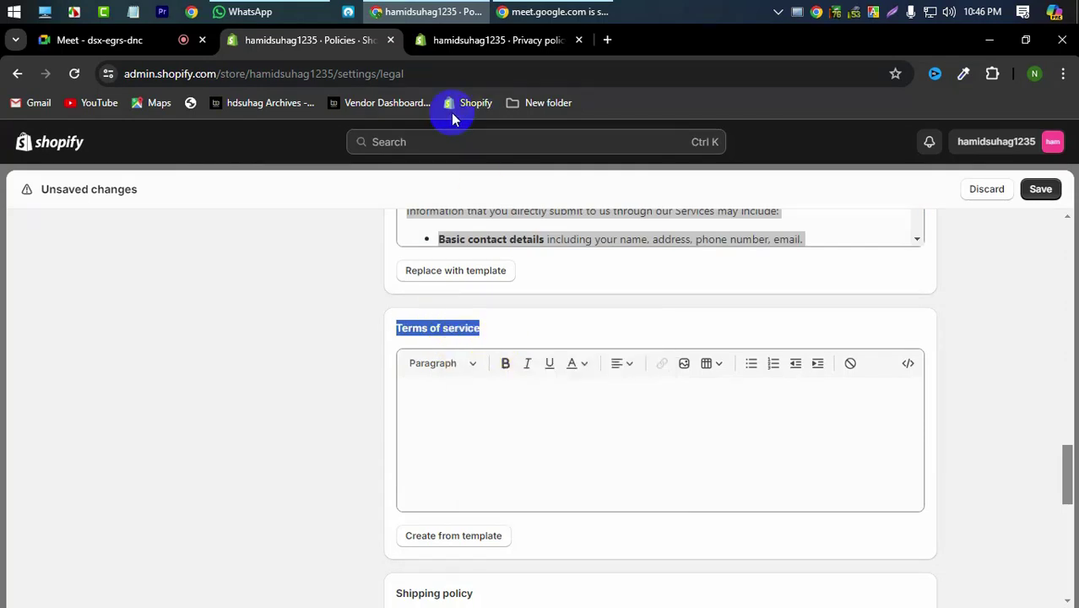
Create another page from the saved Privacy policy page and title it "Terms of service".
{"action": "left_click", "coordinate": [500, 41]}
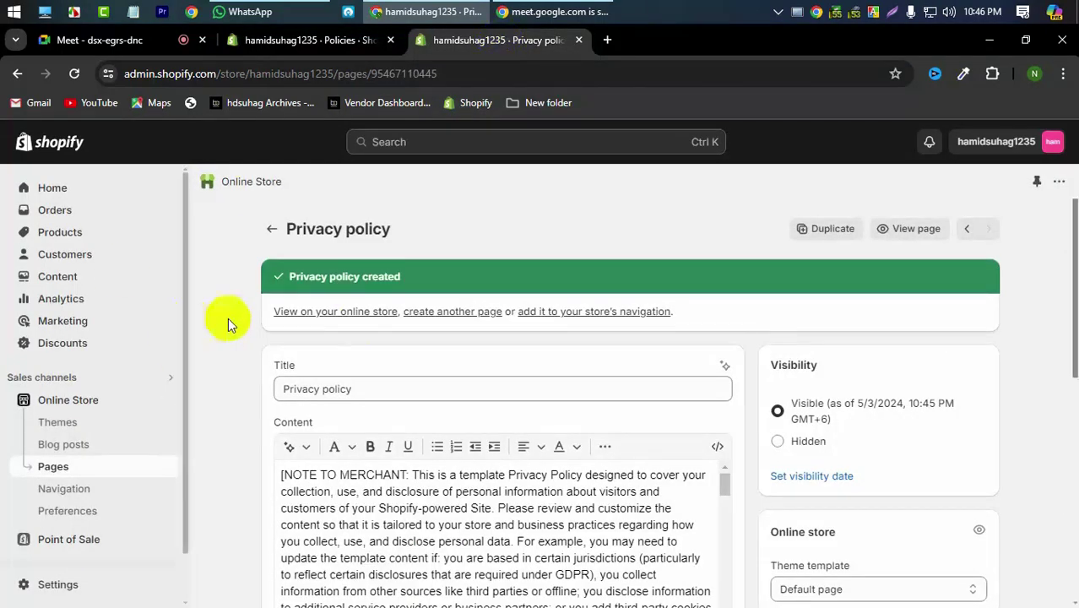
{"action": "left_click", "coordinate": [438, 312]}
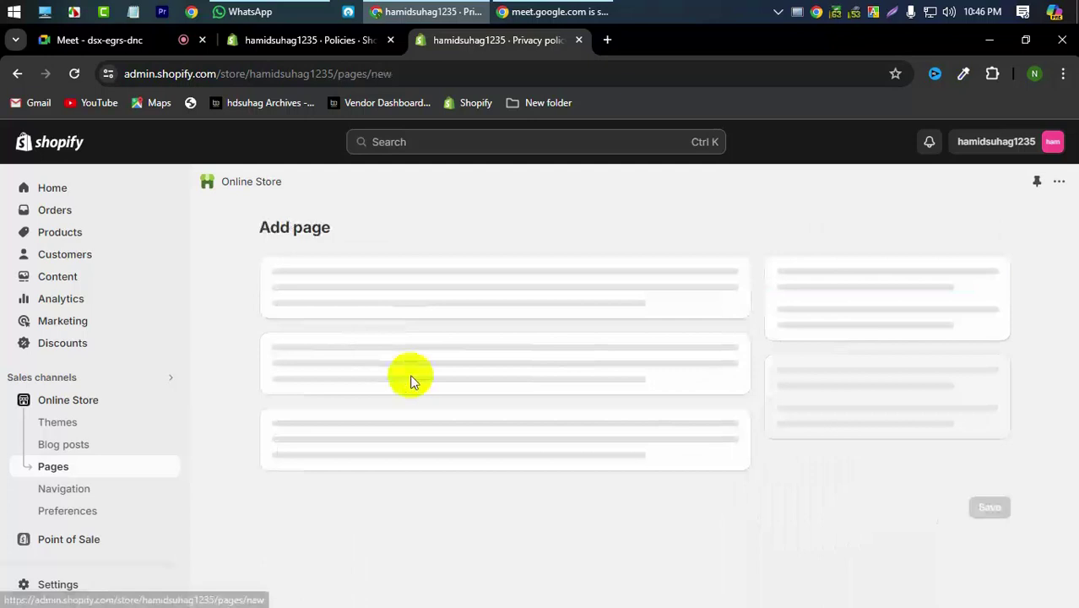
{"action": "left_click", "coordinate": [342, 306]}
{"action": "key", "text": "ctrl+v"}
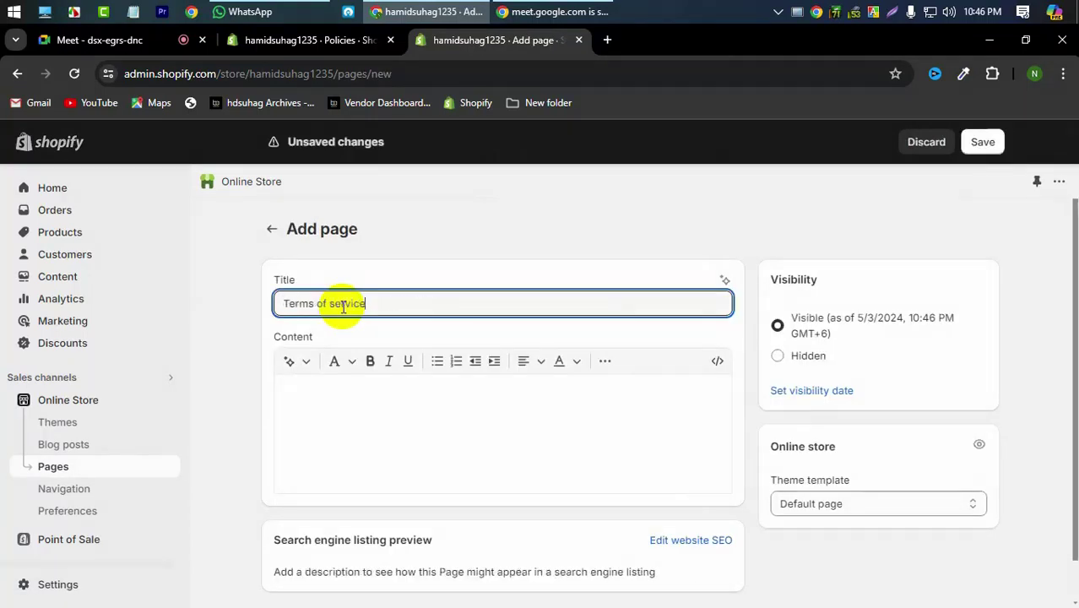
In the Policies settings, create the terms of service from the template and copy their entire text.
{"action": "left_click", "coordinate": [308, 40]}
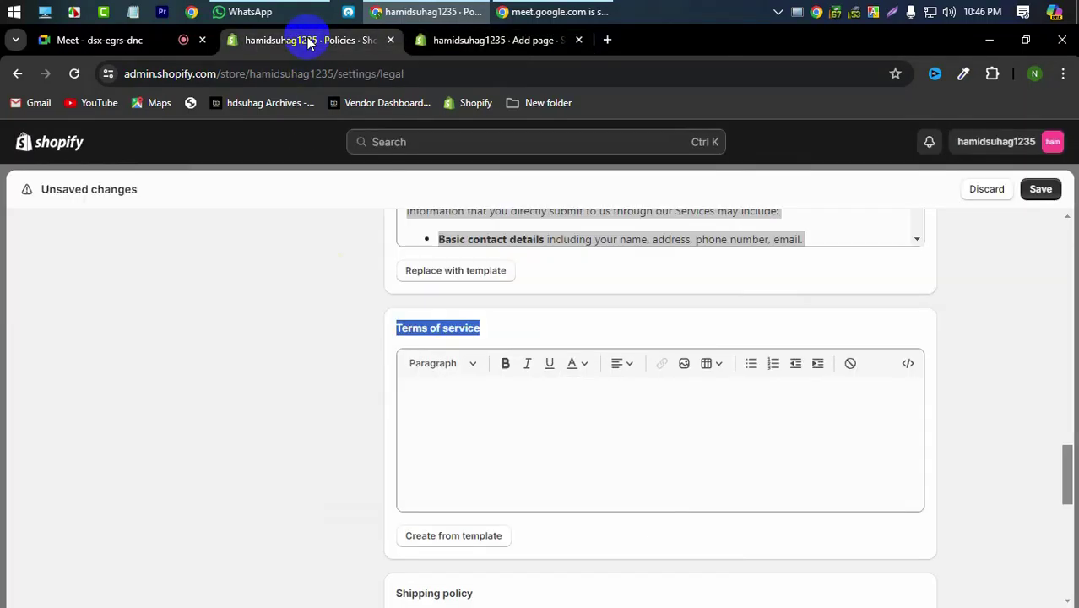
{"action": "left_click", "coordinate": [441, 538]}
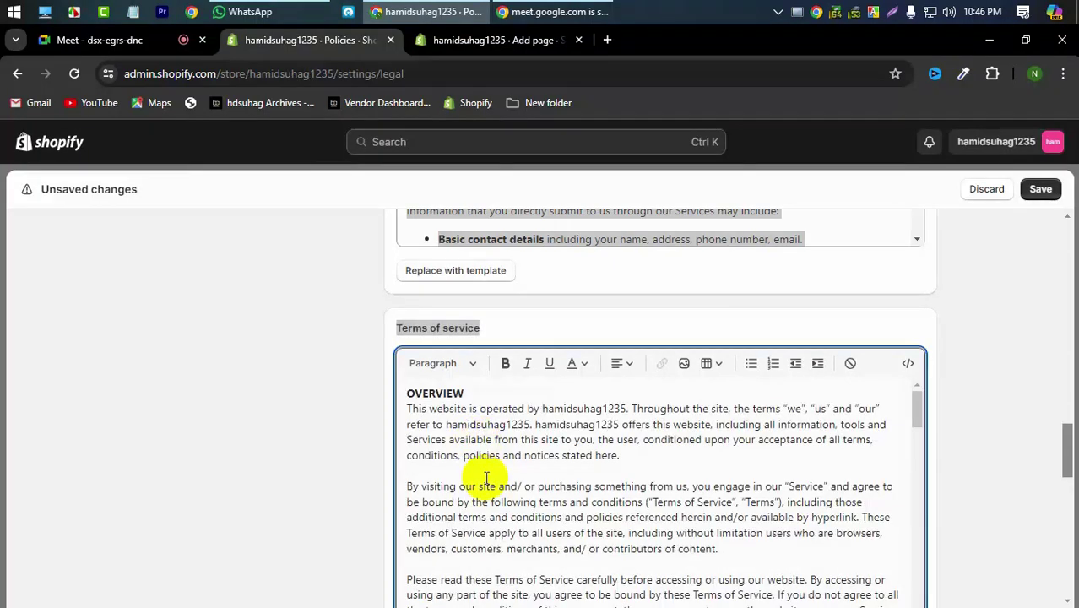
{"action": "key", "text": "ctrl+a"}
{"action": "right_click", "coordinate": [486, 478]}
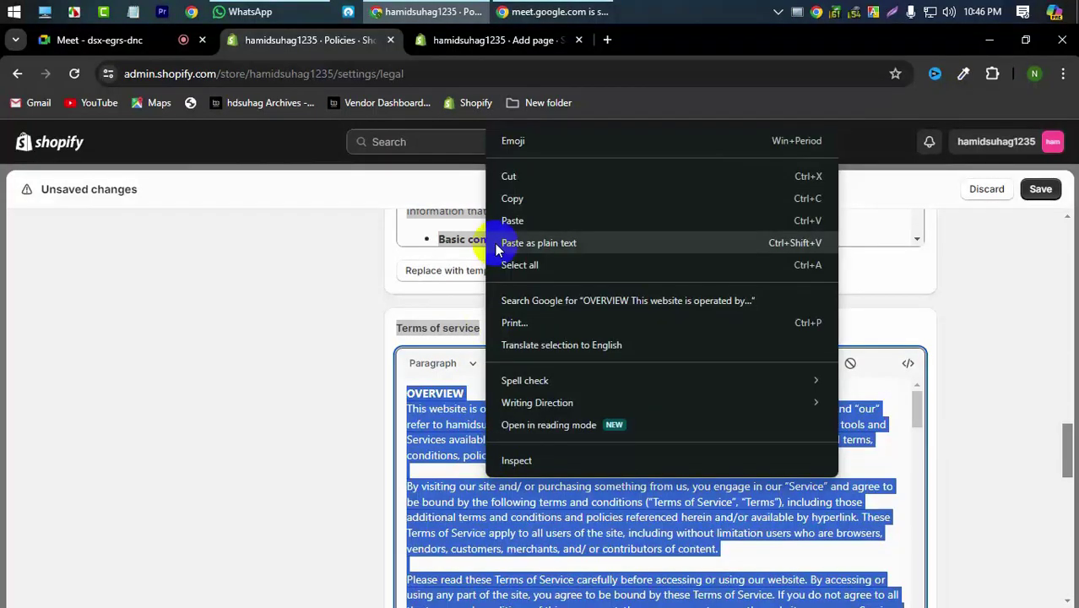
{"action": "left_click", "coordinate": [512, 200]}
Paste the copied text into the content of the new Terms of service page.
{"action": "left_click", "coordinate": [494, 39]}
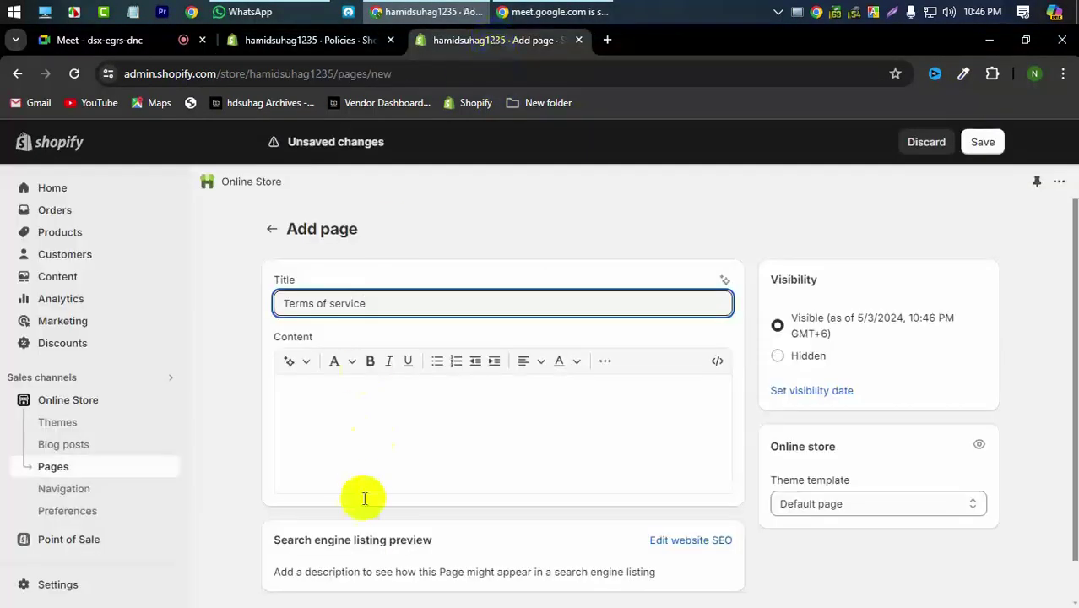
{"action": "left_click", "coordinate": [374, 439]}
{"action": "key", "text": "ctrl+v"}
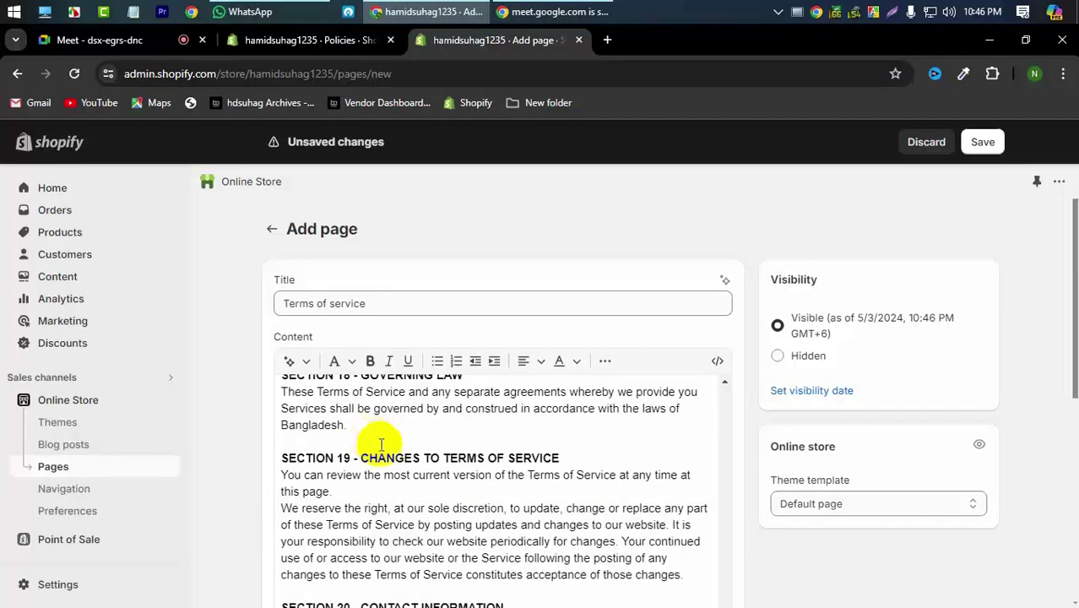
{"action": "scroll", "coordinate": [382, 444], "scroll_direction": "up", "scroll_amount": 10}
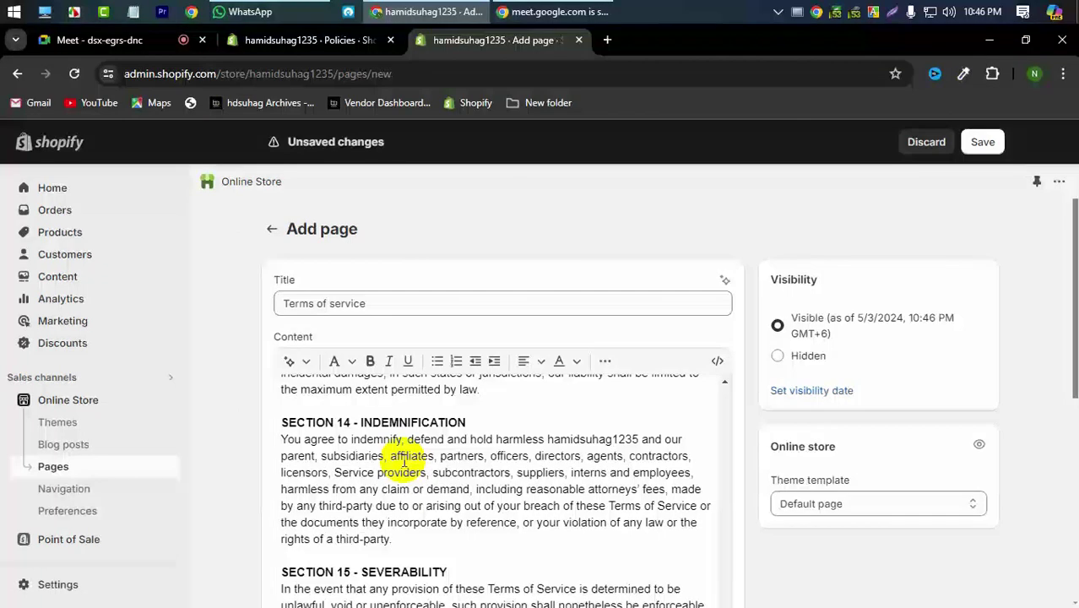
Review the return rules, the written return and refund policy and the privacy policy in the Policies settings.
{"action": "left_click", "coordinate": [279, 40]}
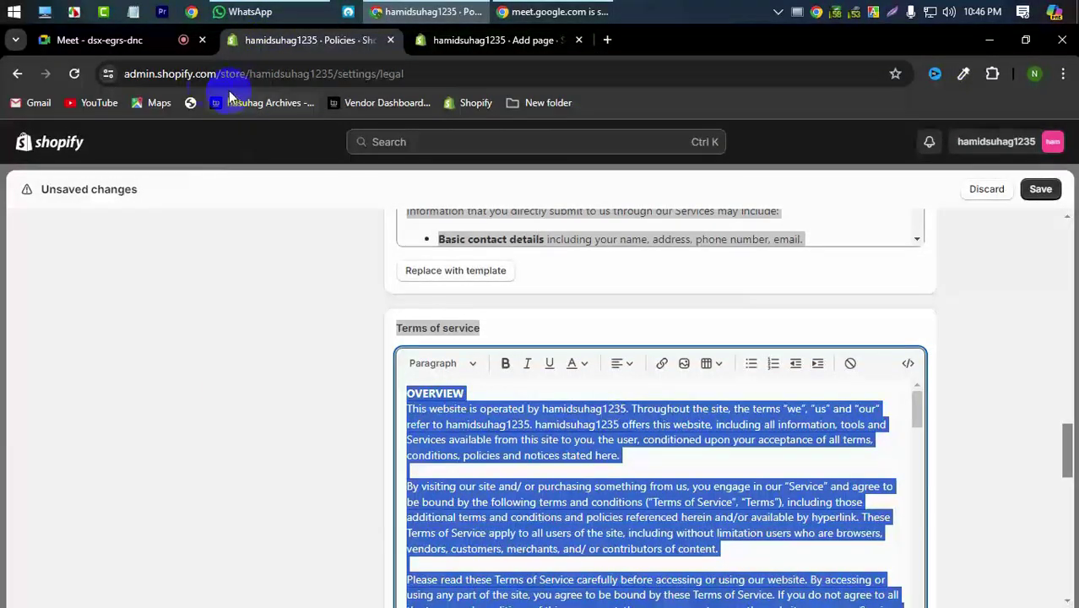
{"action": "scroll", "coordinate": [469, 348], "scroll_direction": "up", "scroll_amount": 5}
{"action": "scroll", "coordinate": [181, 407], "scroll_direction": "up", "scroll_amount": 10}
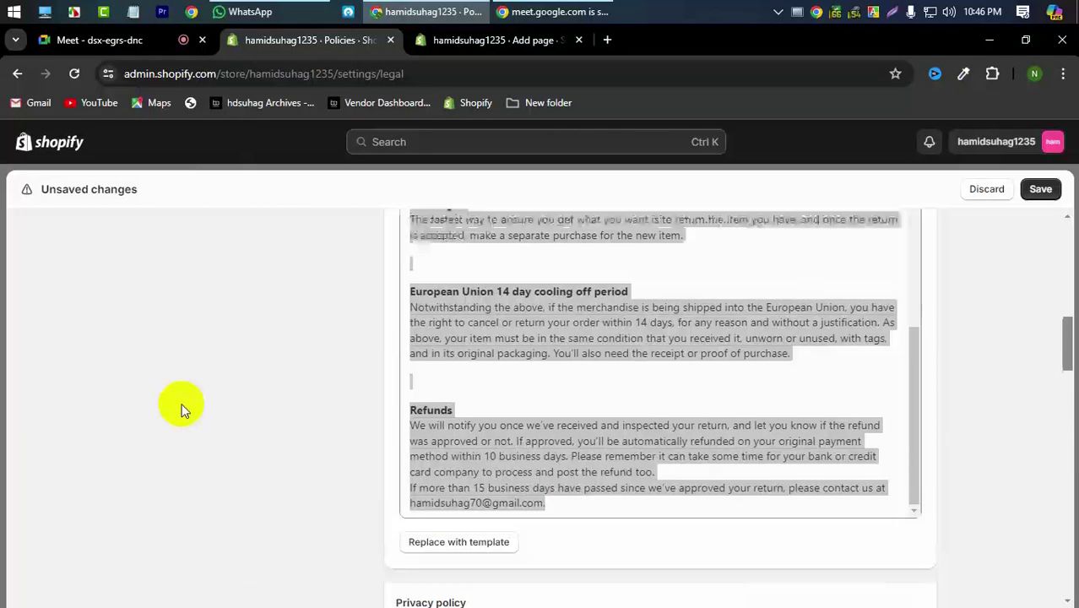
{"action": "scroll", "coordinate": [554, 329], "scroll_direction": "down", "scroll_amount": 5}
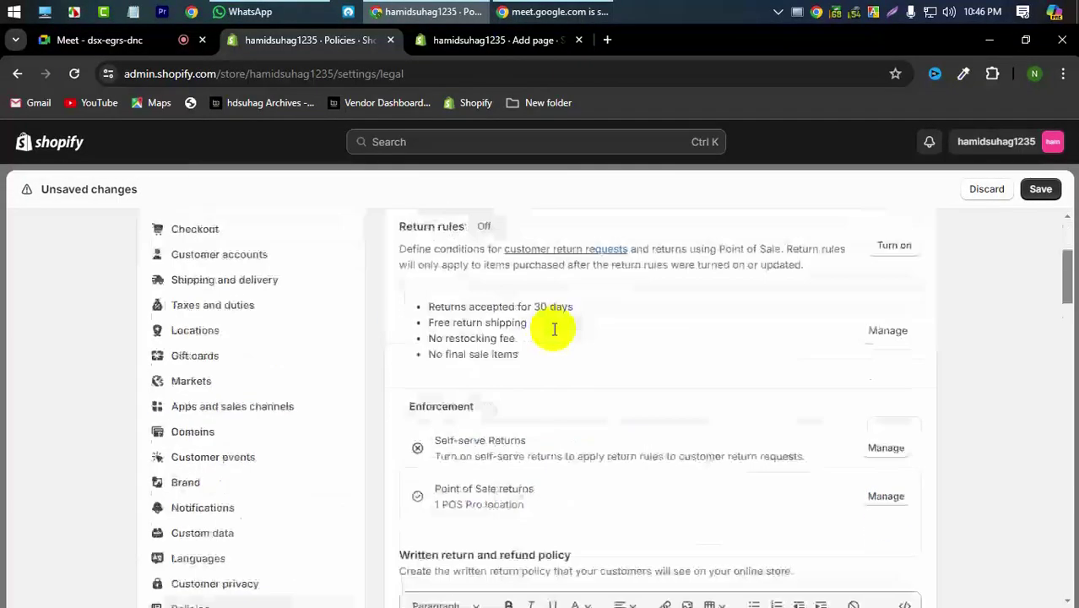
{"action": "left_click", "coordinate": [483, 41]}
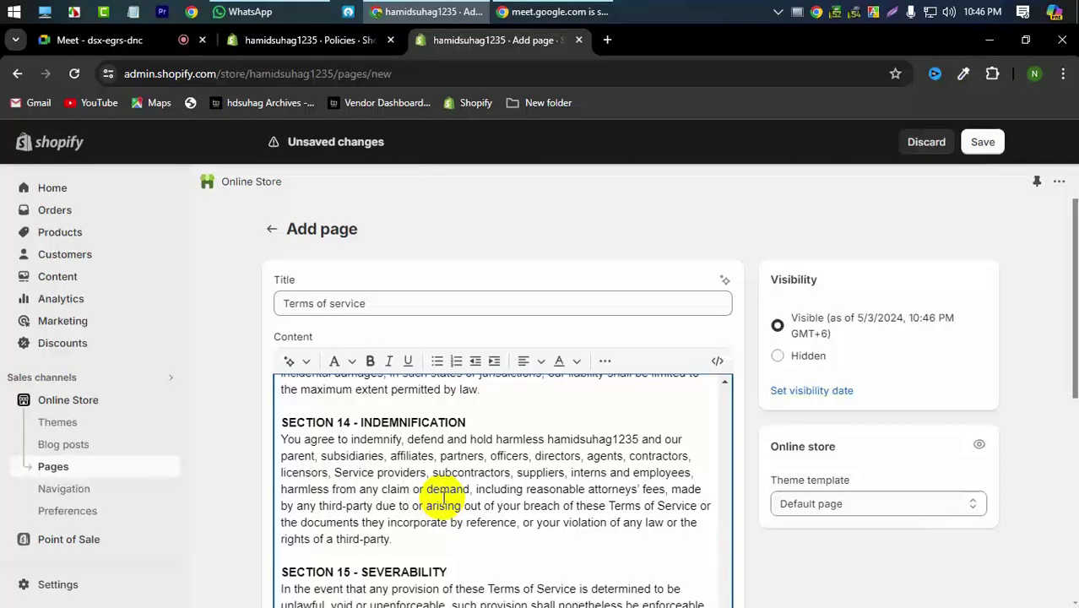
{"action": "left_click", "coordinate": [296, 40]}
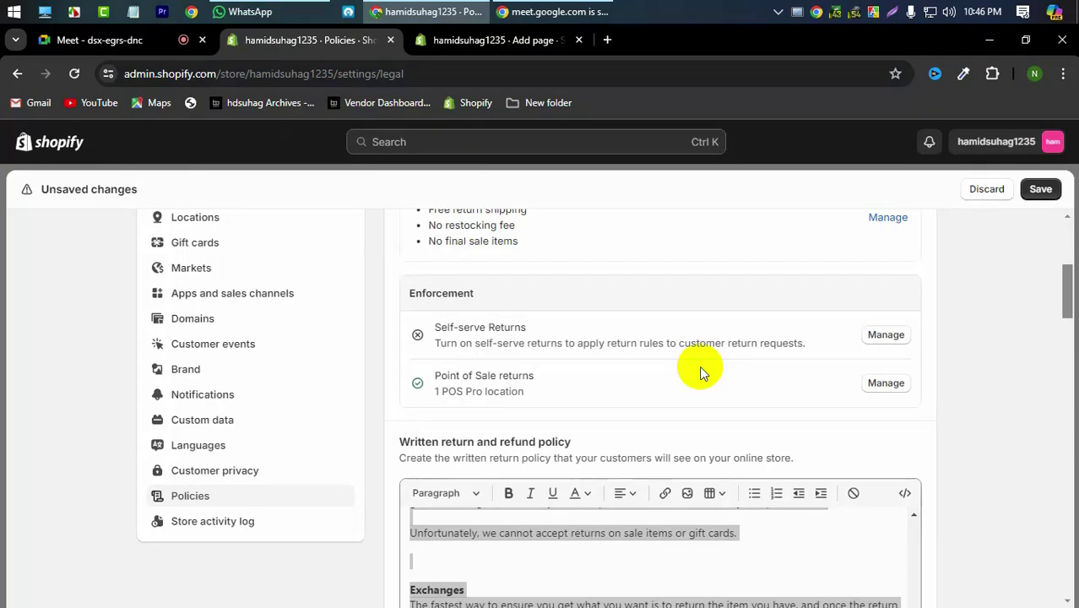
{"action": "scroll", "coordinate": [531, 432], "scroll_direction": "down", "scroll_amount": 3}
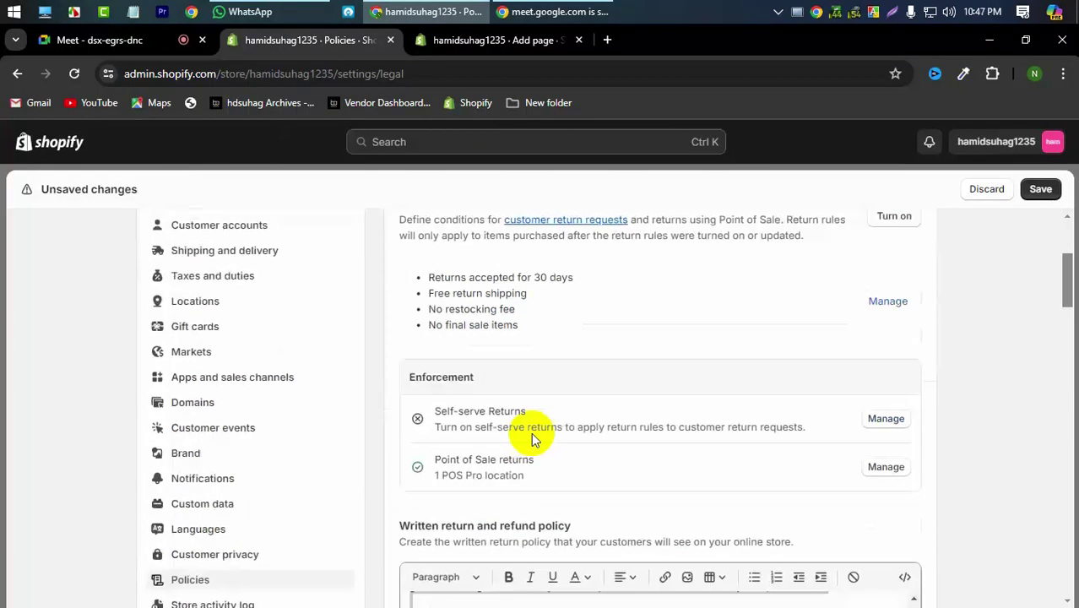
{"action": "scroll", "coordinate": [531, 432], "scroll_direction": "down", "scroll_amount": 3}
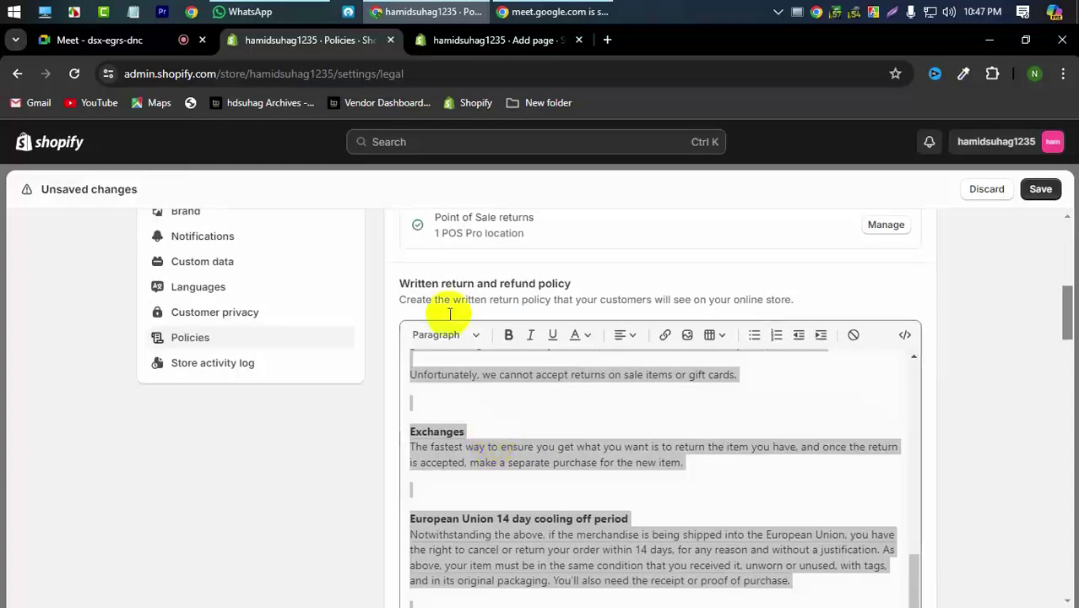
{"action": "scroll", "coordinate": [583, 447], "scroll_direction": "down", "scroll_amount": 5}
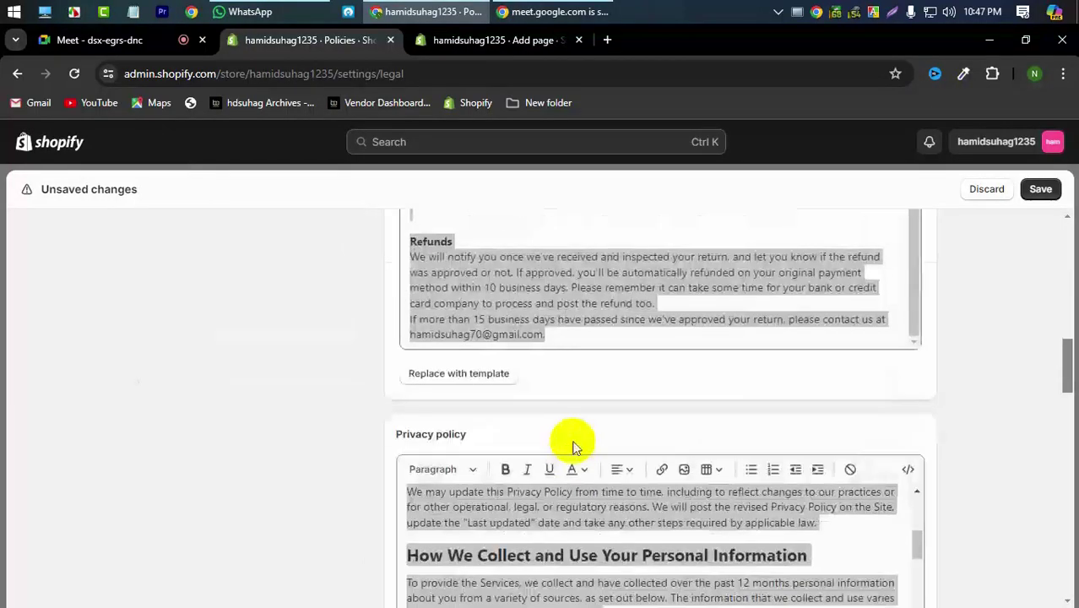
{"action": "scroll", "coordinate": [571, 445], "scroll_direction": "down", "scroll_amount": 3}
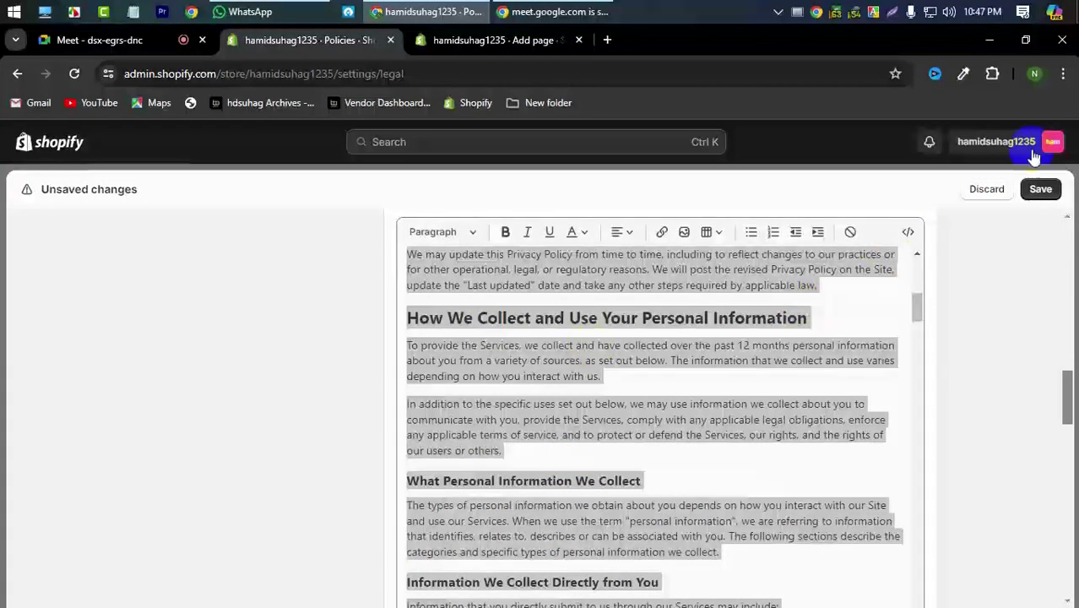
Discard all unsaved changes in the Policies settings and close the settings.
{"action": "left_click", "coordinate": [987, 190]}
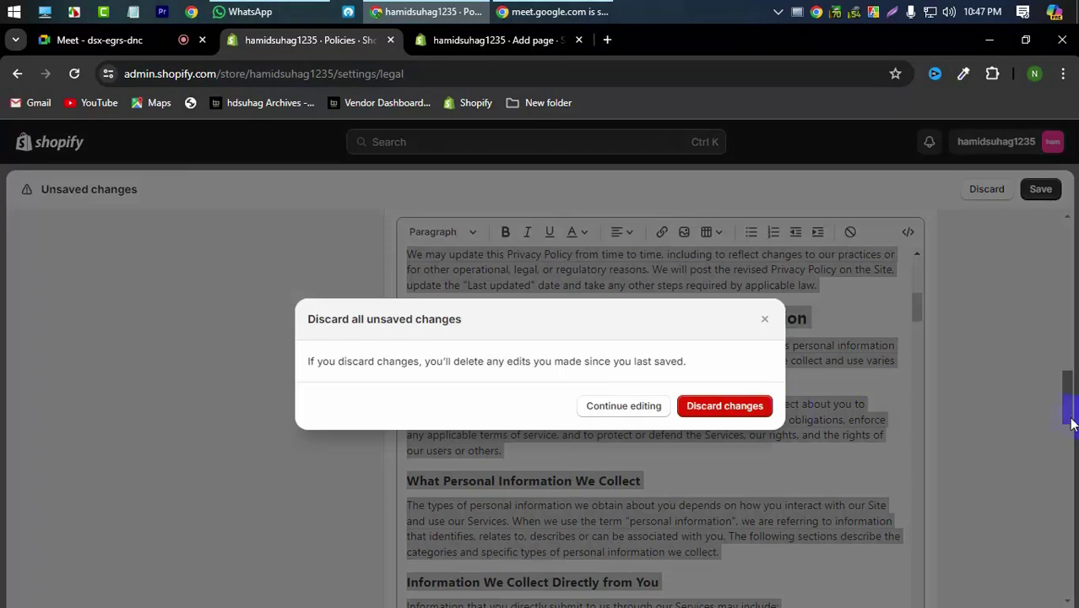
{"action": "left_click", "coordinate": [751, 405]}
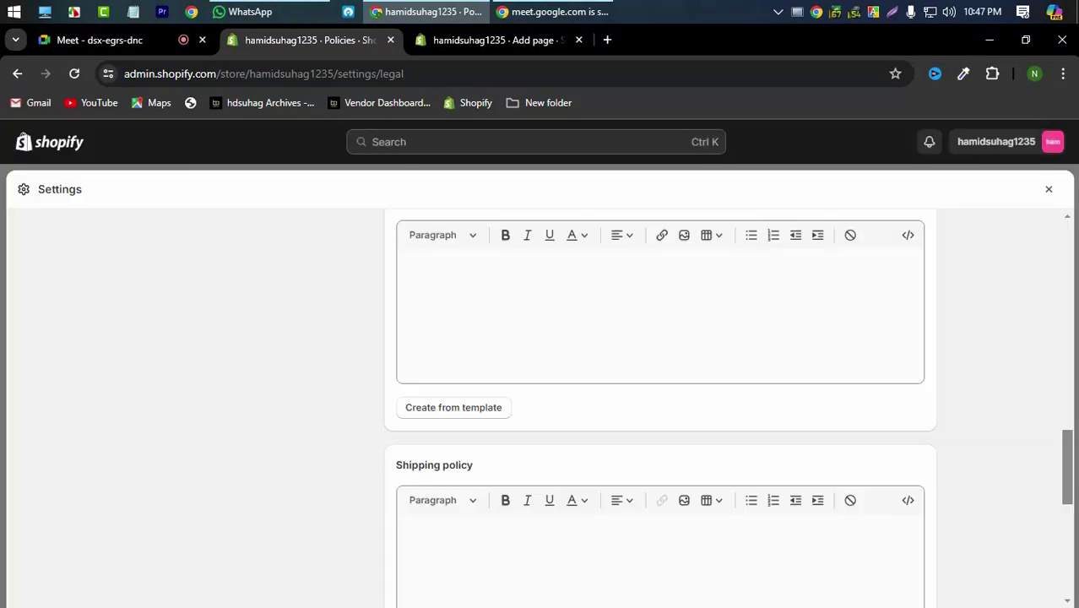
{"action": "left_click", "coordinate": [1047, 190]}
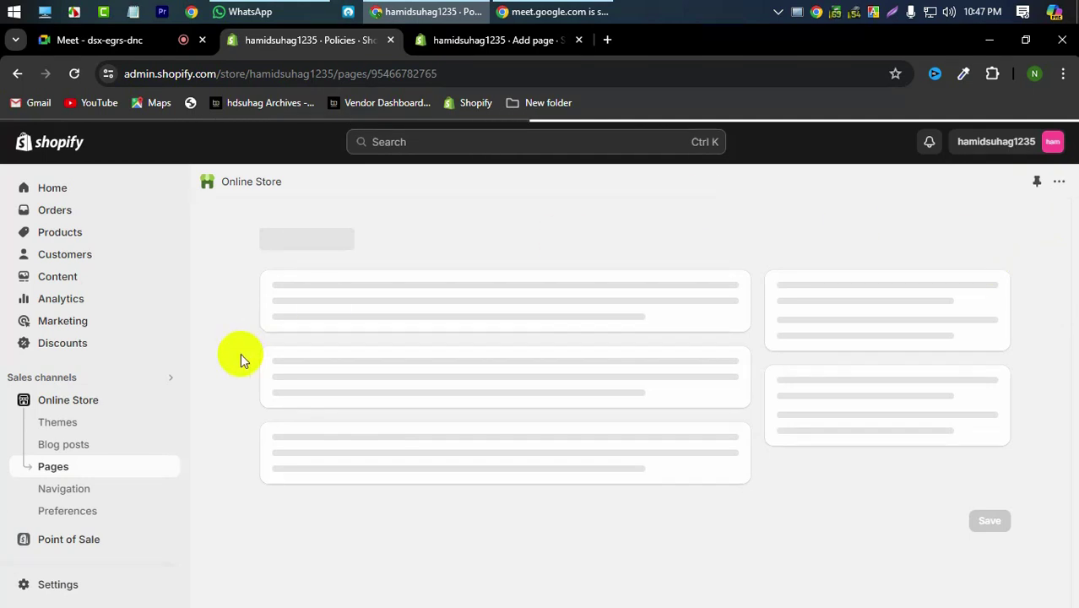
Check the Google Meet call, ignore its infinity mirror warning, and return to the Shopify How to? page.
{"action": "left_click", "coordinate": [113, 39]}
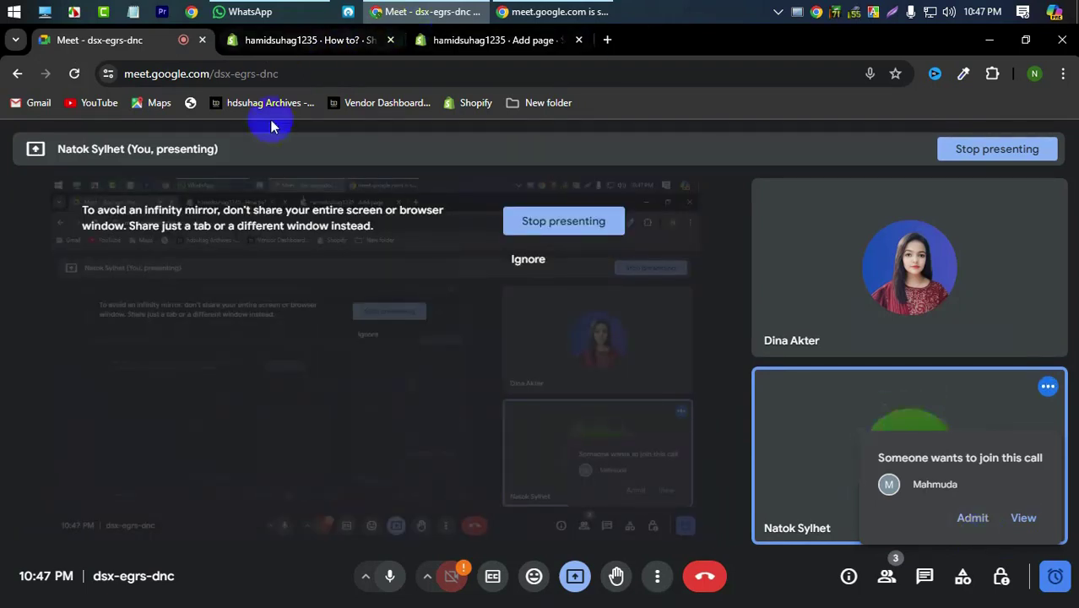
{"action": "left_click", "coordinate": [540, 262]}
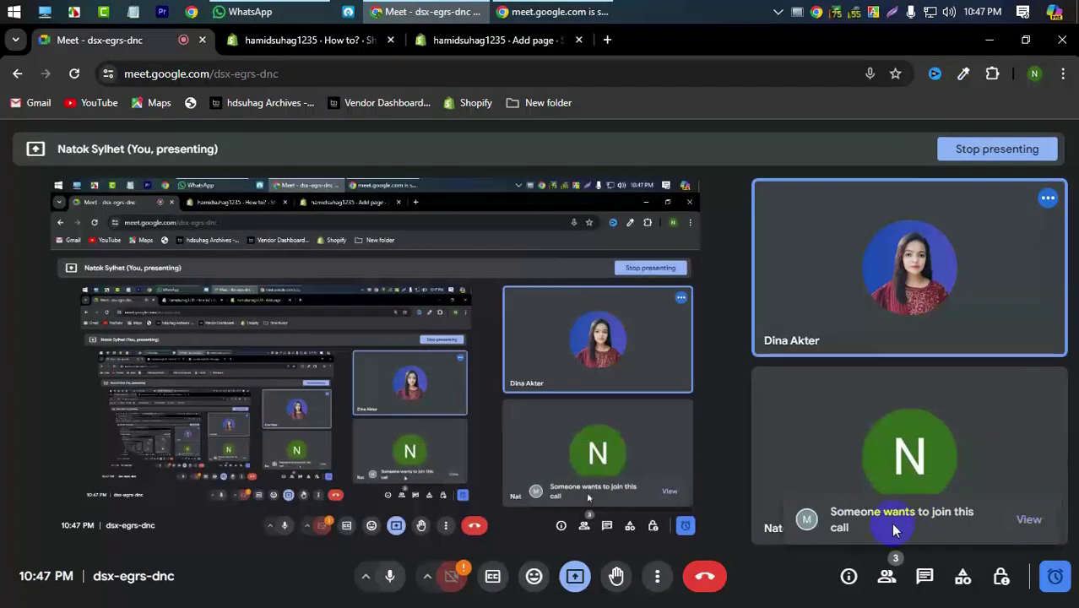
{"action": "left_click", "coordinate": [447, 43]}
{"action": "left_click", "coordinate": [359, 44]}
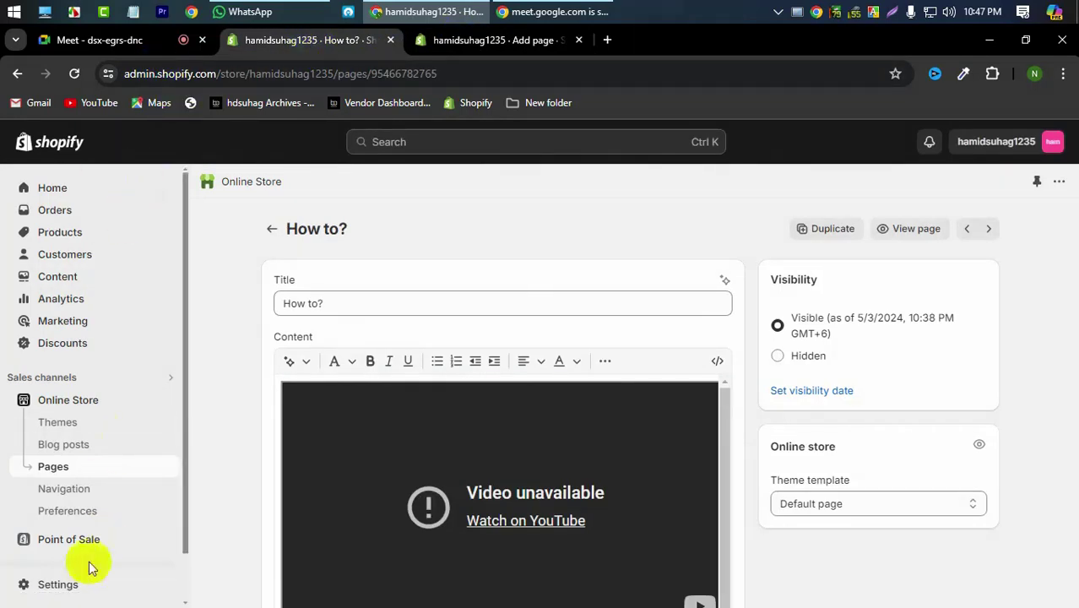
Open the store settings, and review the final sections of the text on the unsaved Terms of service page.
{"action": "left_click", "coordinate": [51, 584]}
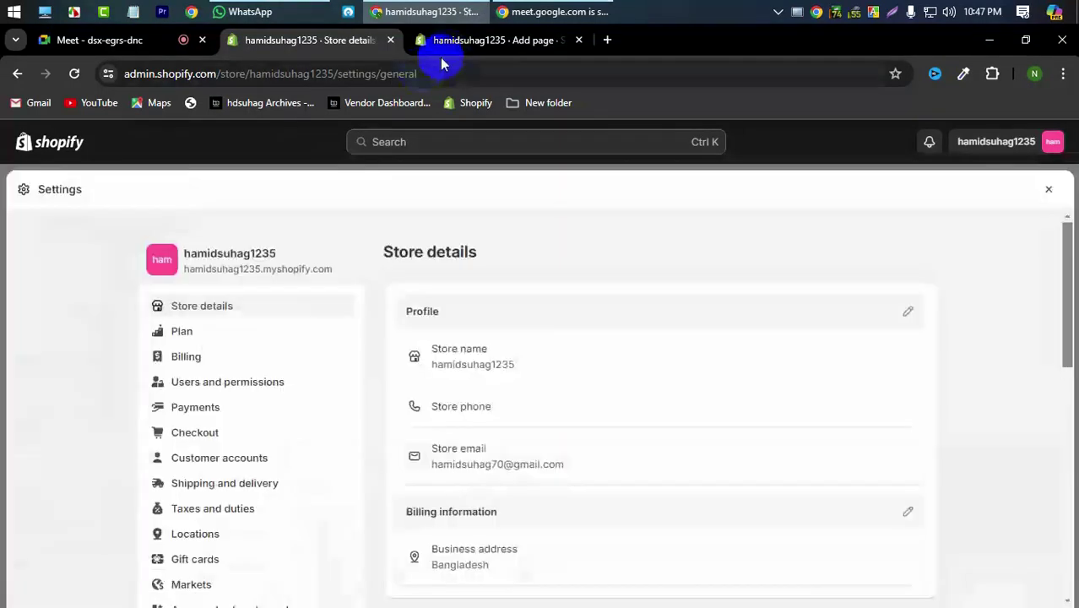
{"action": "left_click", "coordinate": [447, 40]}
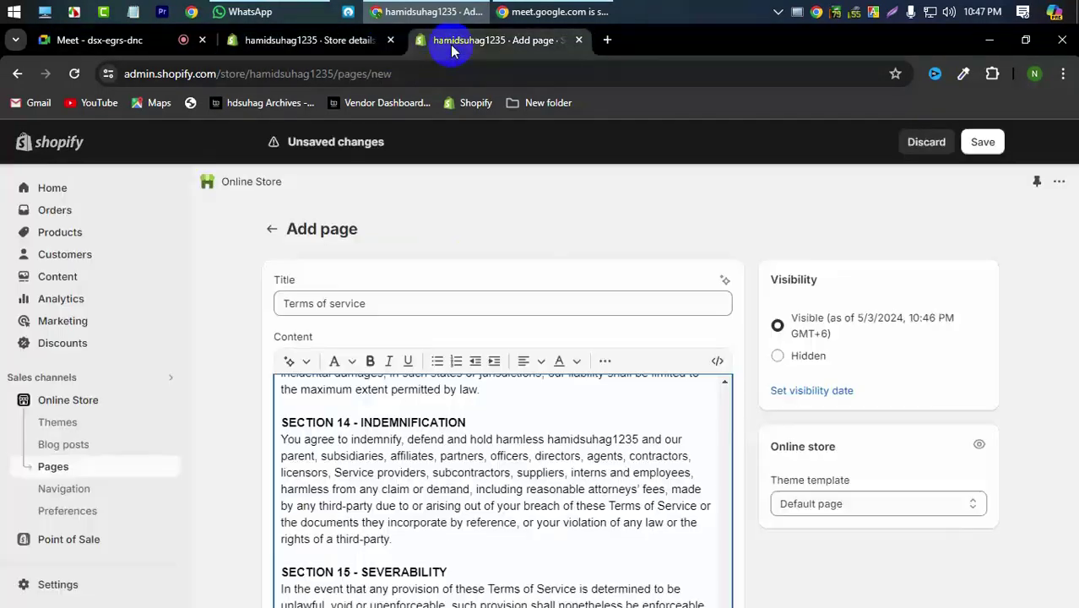
{"action": "scroll", "coordinate": [456, 484], "scroll_direction": "down", "scroll_amount": 10}
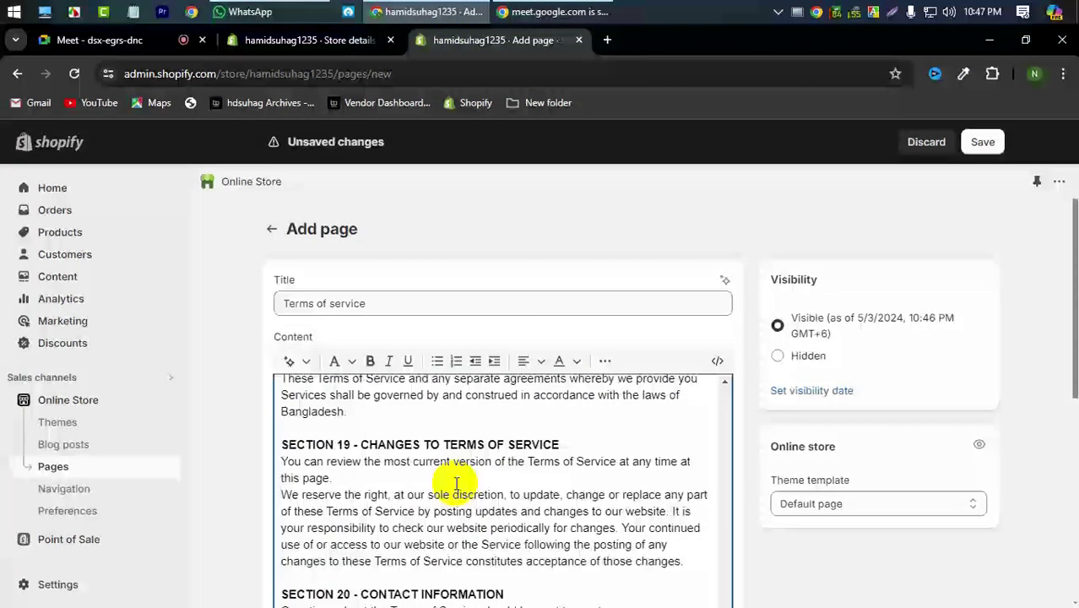
{"action": "scroll", "coordinate": [456, 483], "scroll_direction": "down", "scroll_amount": 6}
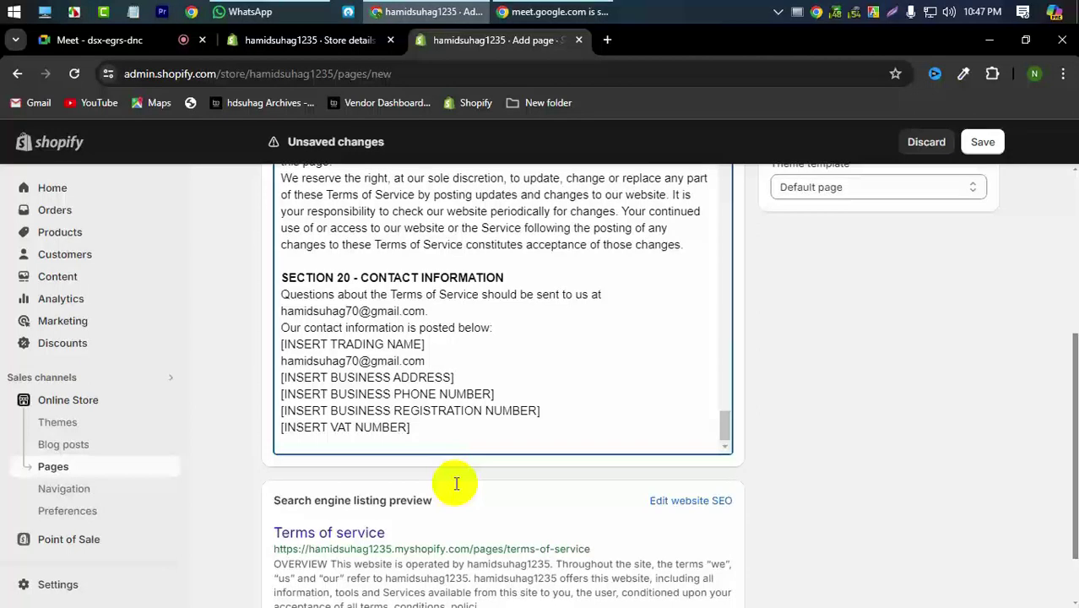
{"action": "scroll", "coordinate": [540, 376], "scroll_direction": "up", "scroll_amount": 3}
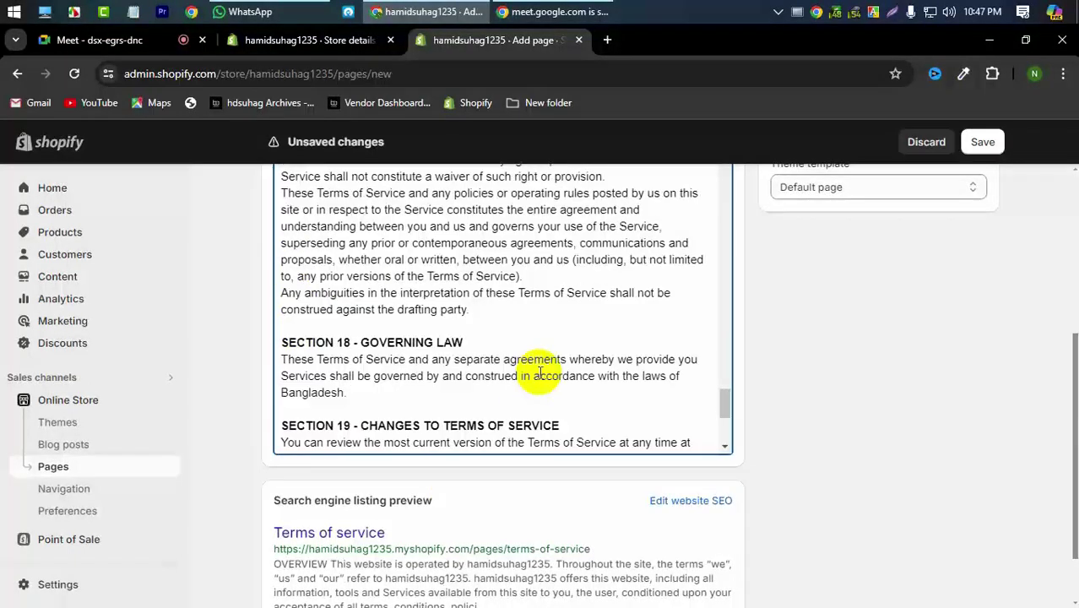
{"action": "scroll", "coordinate": [506, 368], "scroll_direction": "up", "scroll_amount": 3}
Return to the store settings and open the Policies section.
{"action": "left_click", "coordinate": [234, 38]}
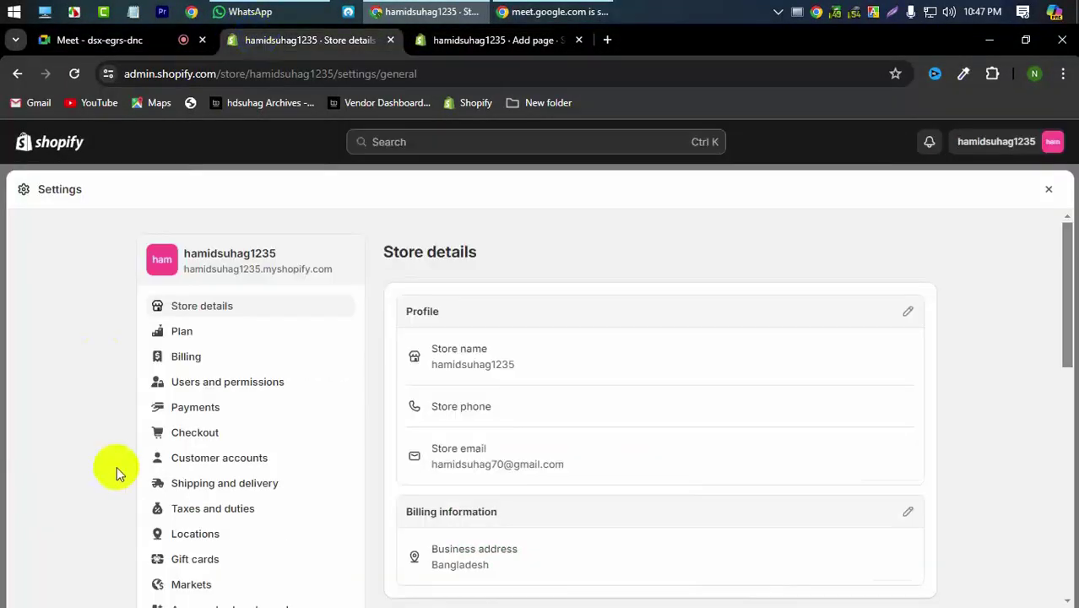
{"action": "scroll", "coordinate": [135, 481], "scroll_direction": "down", "scroll_amount": 5}
{"action": "left_click", "coordinate": [187, 424]}
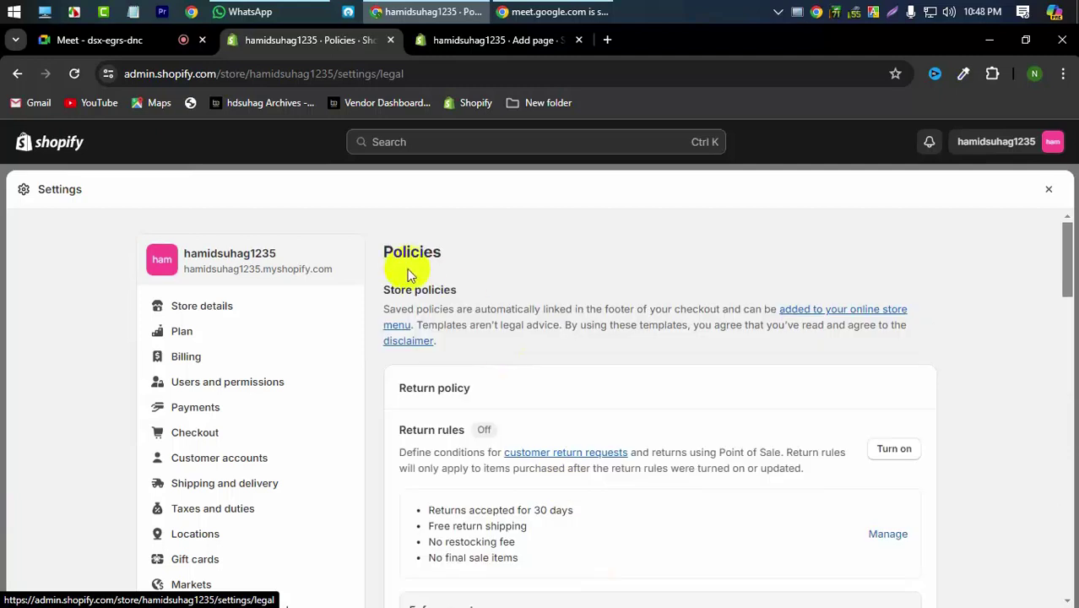
Review the policy sections in the Policies settings, from the return policy through privacy, terms of service, shipping and contact information.
{"action": "scroll", "coordinate": [468, 371], "scroll_direction": "down", "scroll_amount": 5}
{"action": "scroll", "coordinate": [511, 494], "scroll_direction": "down", "scroll_amount": 4}
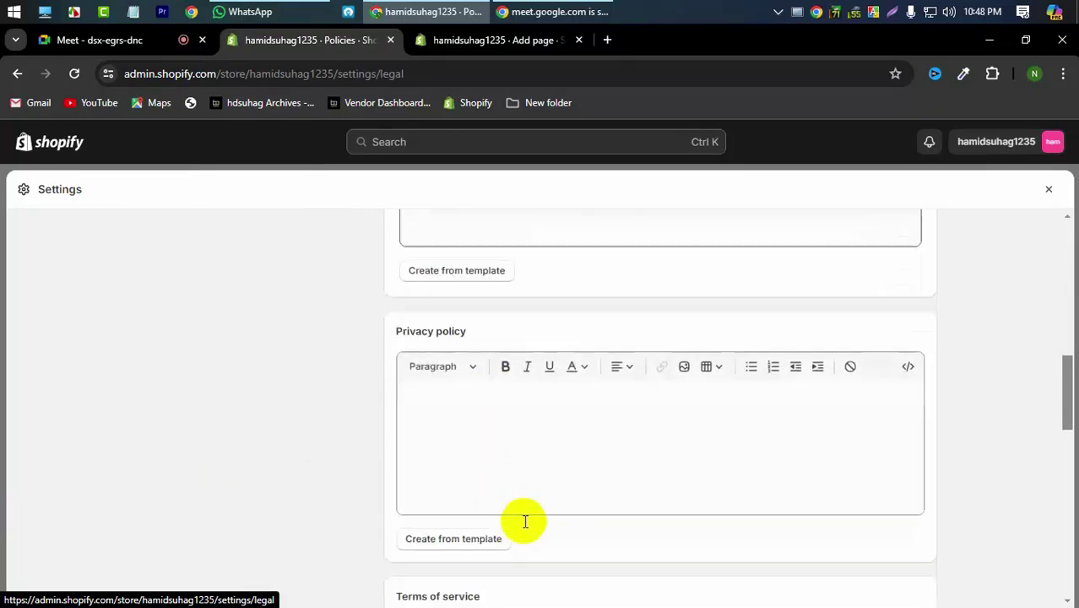
{"action": "scroll", "coordinate": [525, 521], "scroll_direction": "down", "scroll_amount": 10}
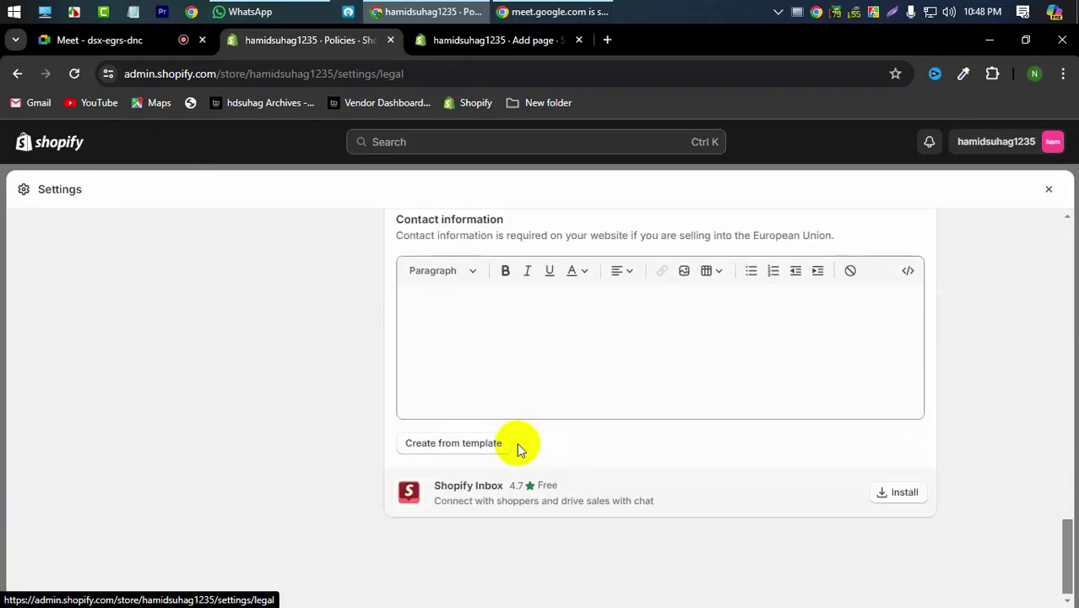
{"action": "scroll", "coordinate": [516, 442], "scroll_direction": "up", "scroll_amount": 5}
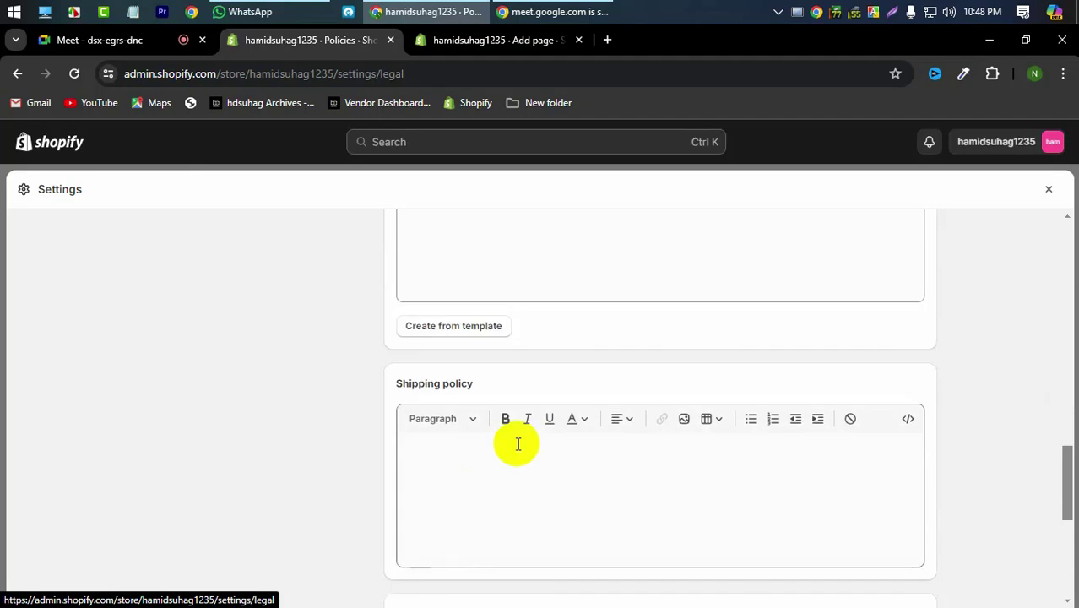
{"action": "scroll", "coordinate": [435, 418], "scroll_direction": "up", "scroll_amount": 3}
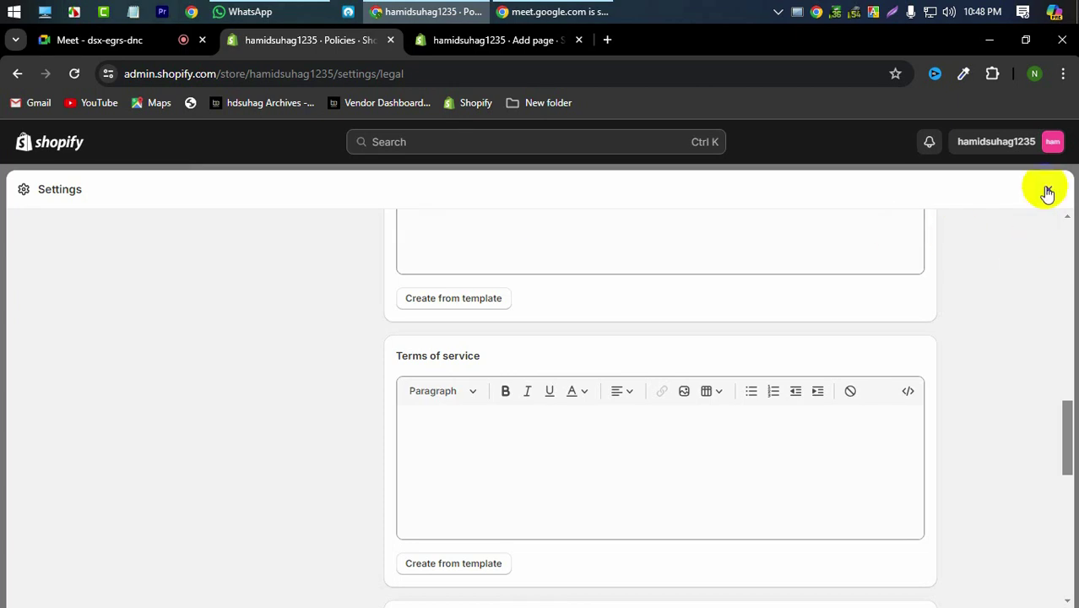
{"action": "scroll", "coordinate": [355, 355], "scroll_direction": "up", "scroll_amount": 3}
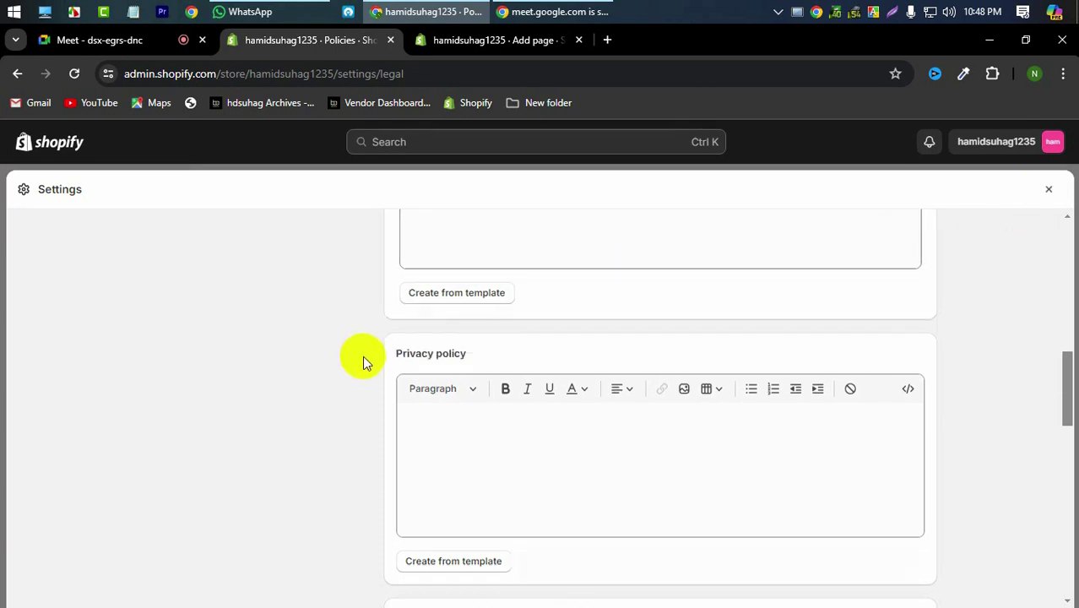
{"action": "scroll", "coordinate": [607, 385], "scroll_direction": "up", "scroll_amount": 10}
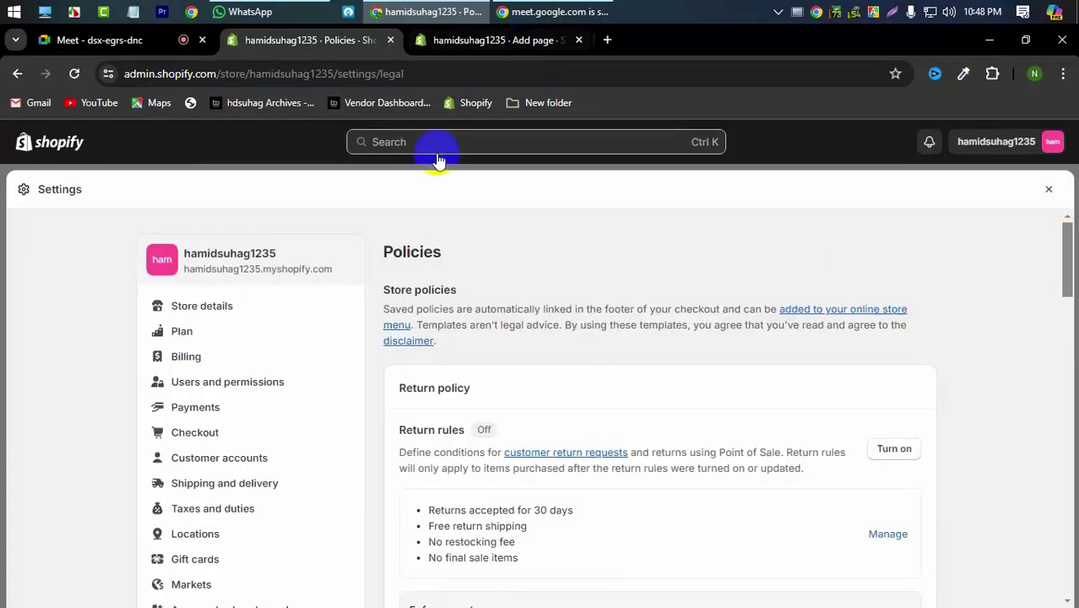
{"action": "scroll", "coordinate": [523, 414], "scroll_direction": "down", "scroll_amount": 10}
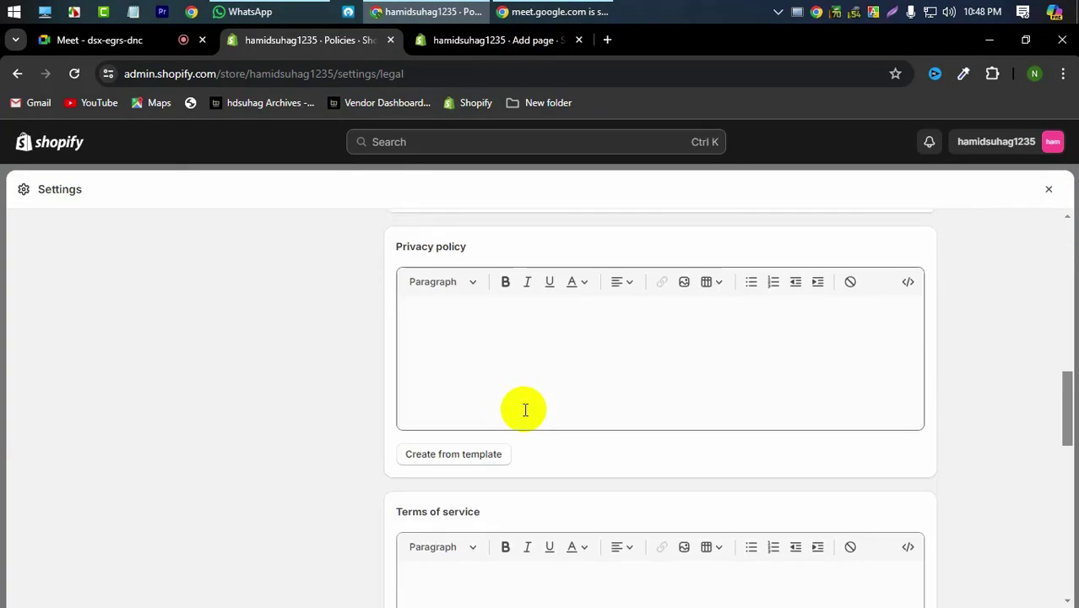
{"action": "scroll", "coordinate": [524, 410], "scroll_direction": "down", "scroll_amount": 4}
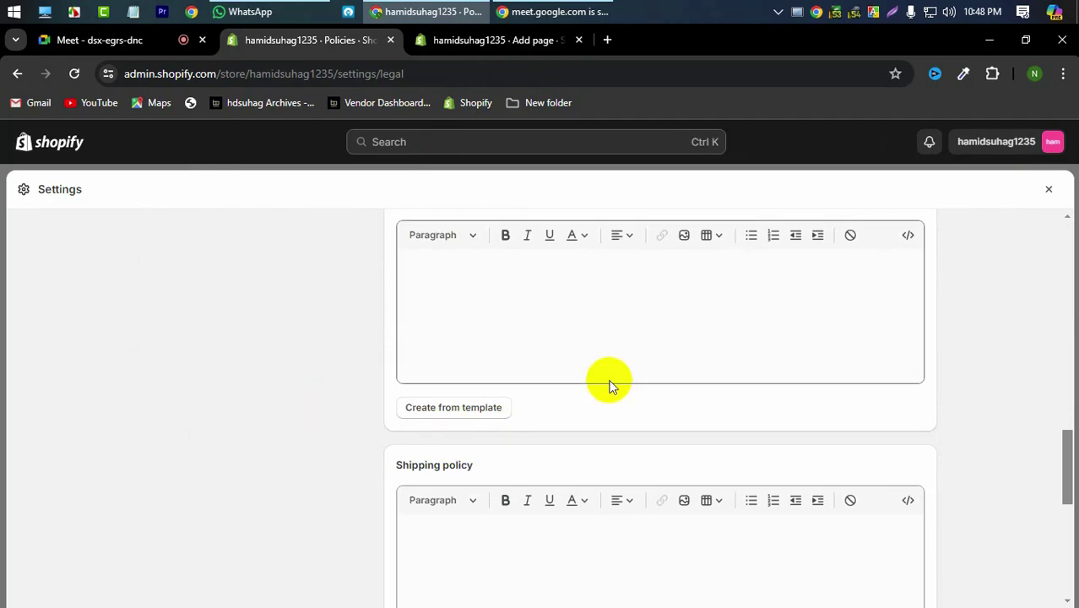
{"action": "scroll", "coordinate": [470, 391], "scroll_direction": "down", "scroll_amount": 3}
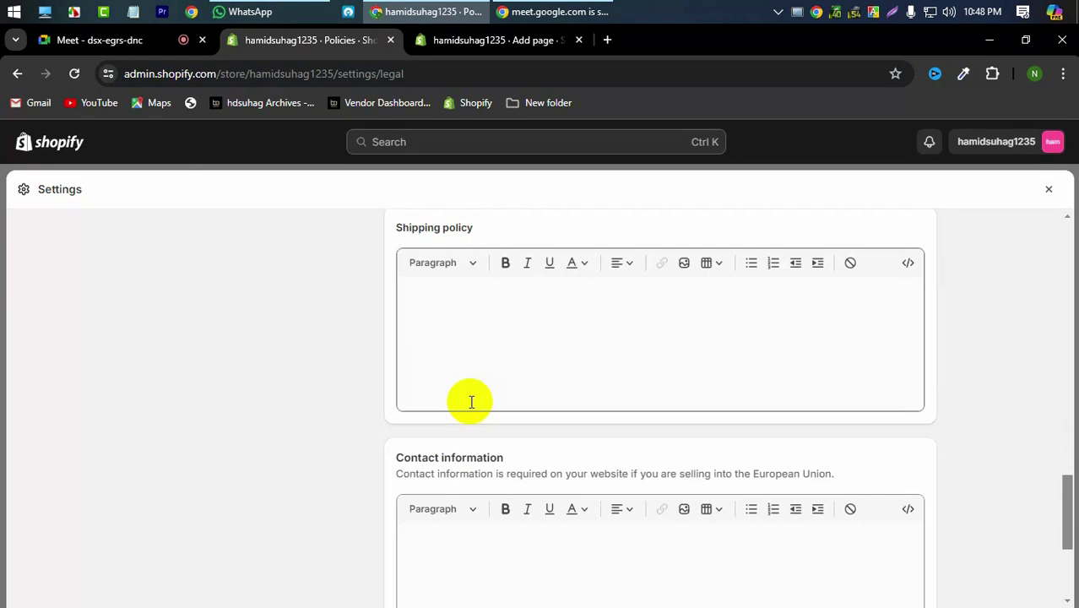
Admit the waiting participant to the Google Meet call, close the participant list, and return to the Shopify Policies settings.
{"action": "left_click", "coordinate": [121, 39]}
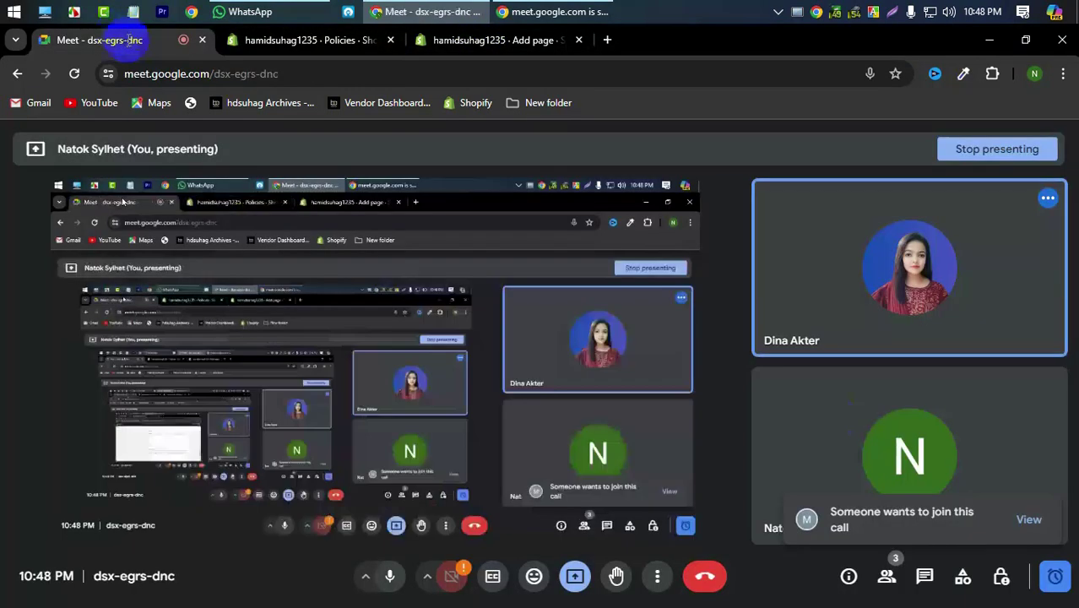
{"action": "left_click", "coordinate": [1028, 521]}
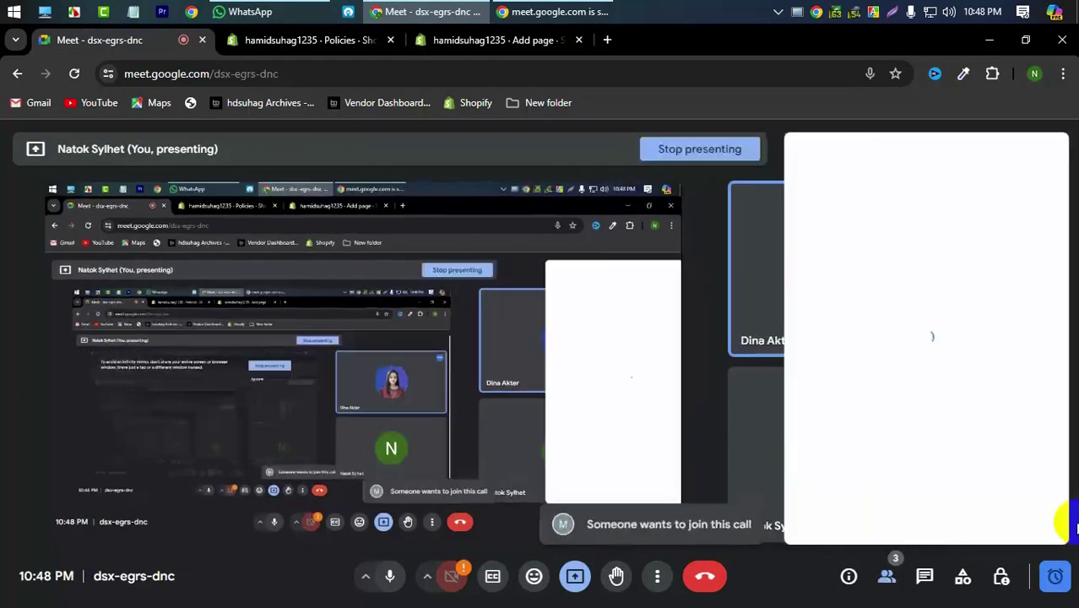
{"action": "left_click", "coordinate": [985, 395]}
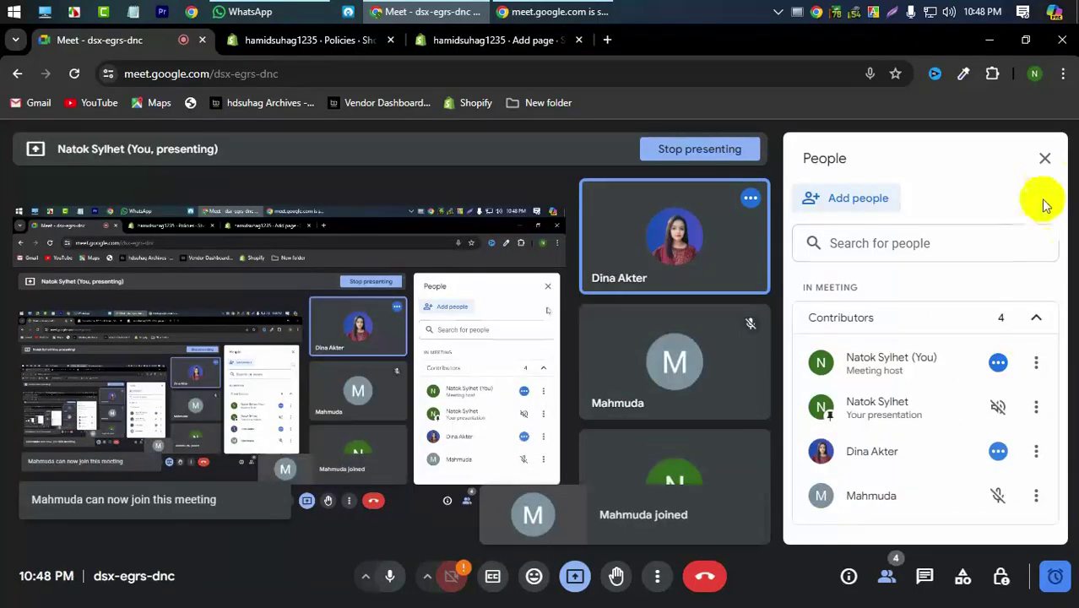
{"action": "left_click", "coordinate": [1045, 158]}
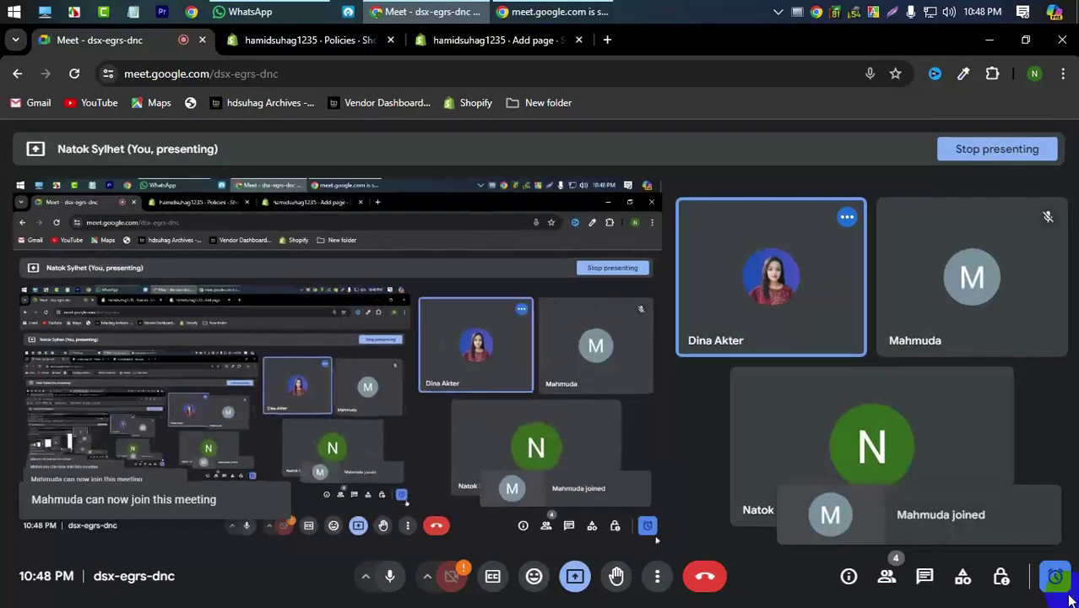
{"action": "left_click", "coordinate": [272, 41]}
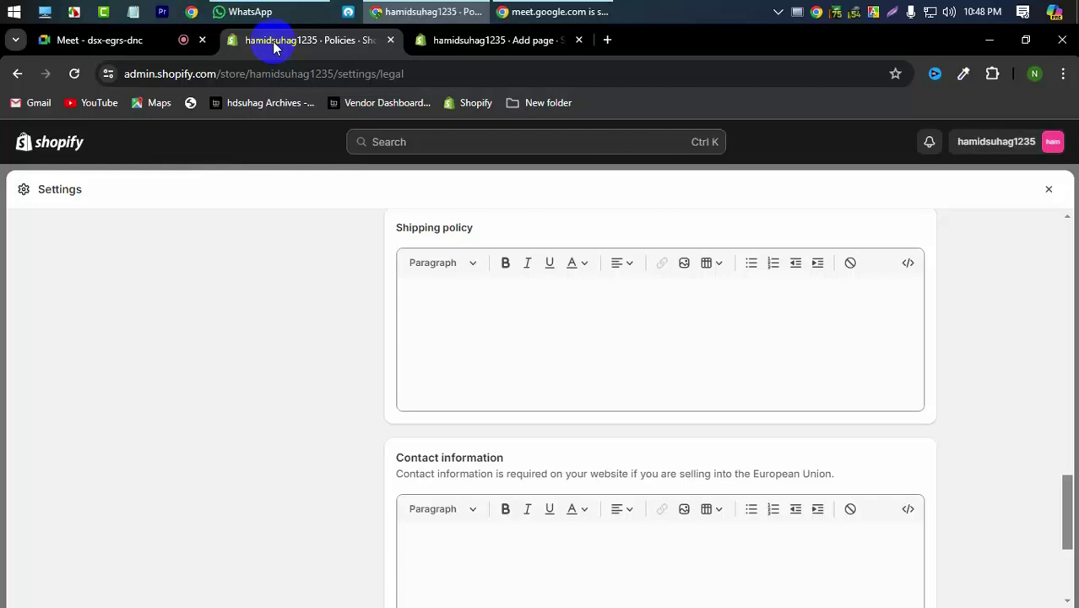
Close the settings and open the online store's list of pages.
{"action": "scroll", "coordinate": [296, 356], "scroll_direction": "up", "scroll_amount": 15}
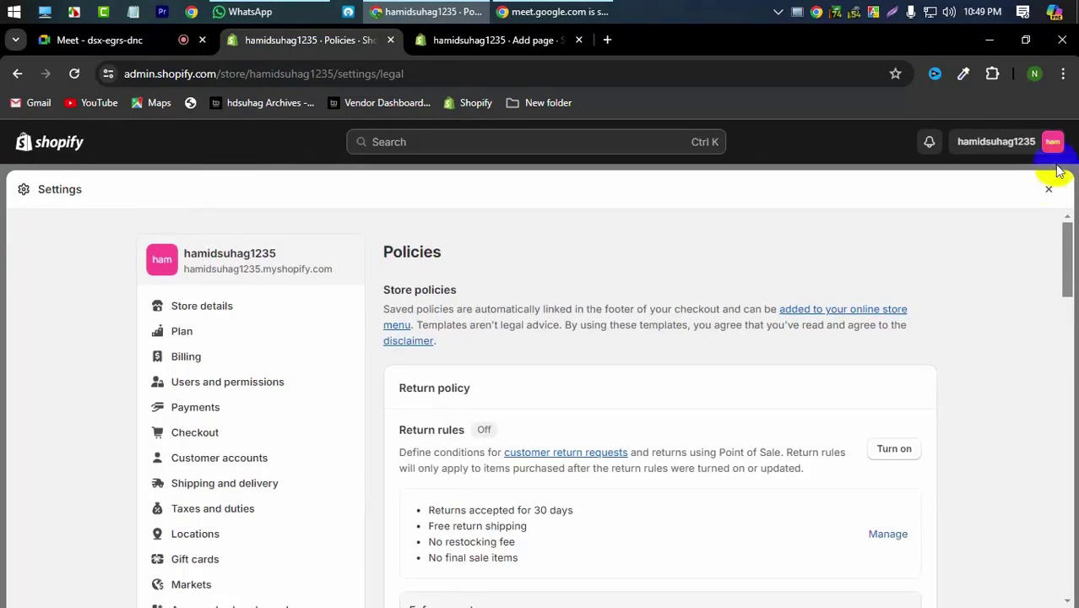
{"action": "left_click", "coordinate": [1048, 189]}
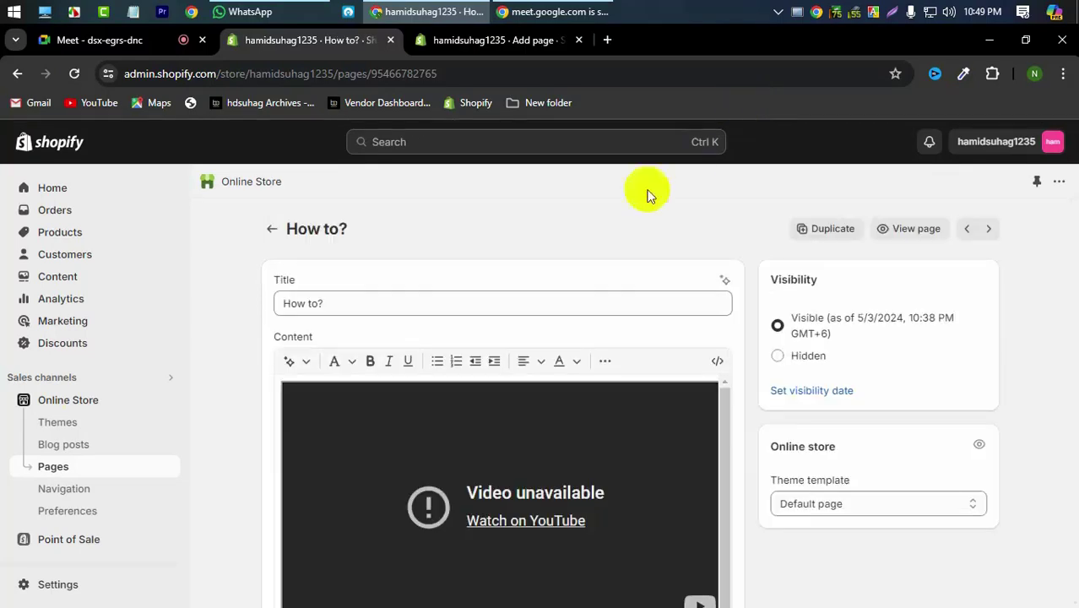
{"action": "left_click", "coordinate": [16, 467]}
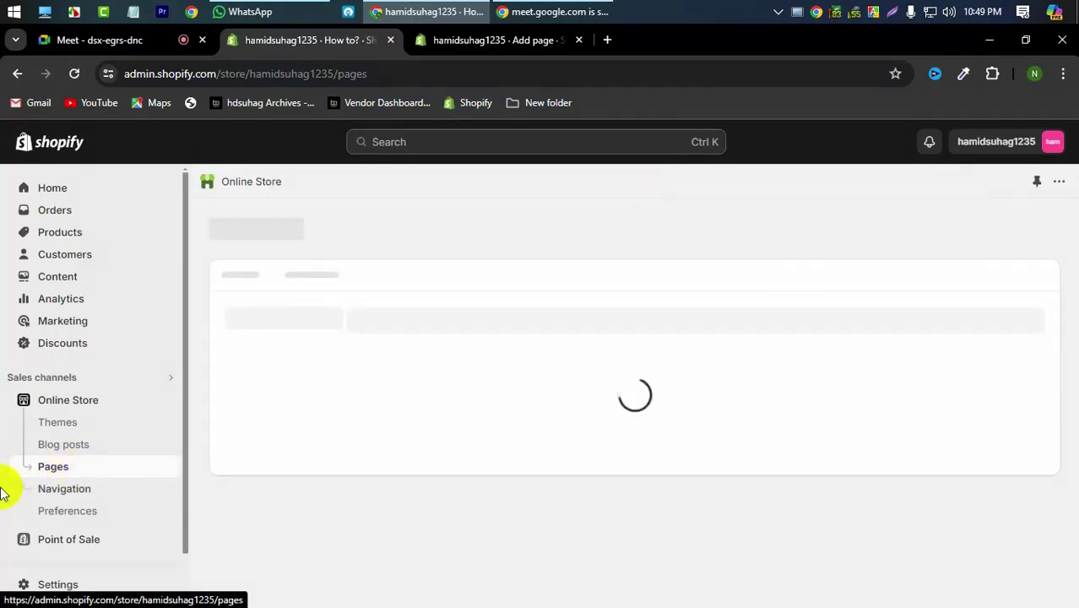
{"action": "scroll", "coordinate": [514, 420], "scroll_direction": "down", "scroll_amount": 3}
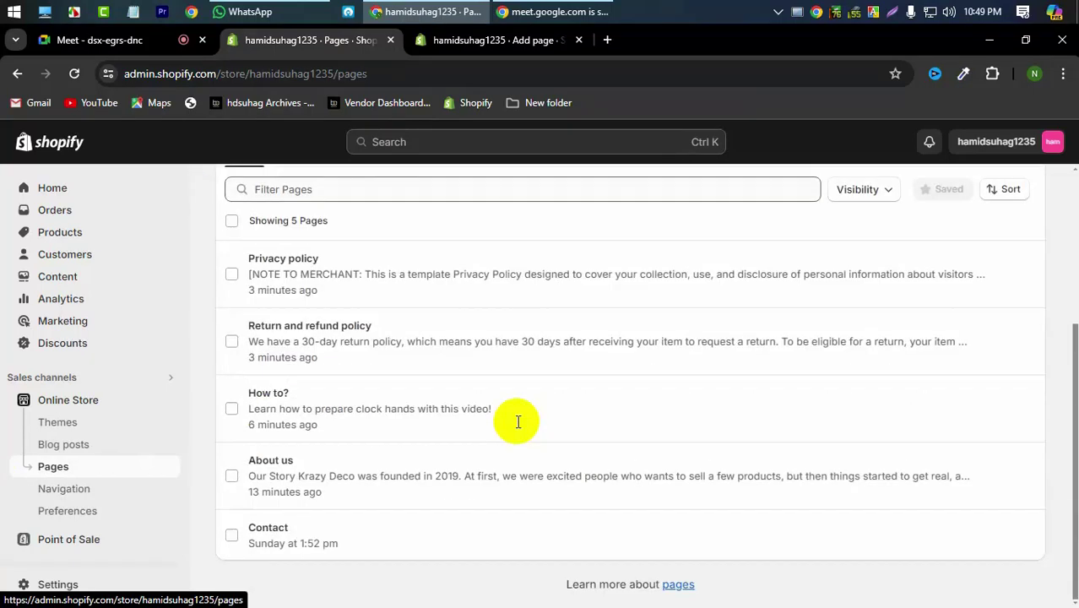
Compare the list of saved pages with the unsaved Terms of service page, examining its contact information section.
{"action": "left_click", "coordinate": [467, 40]}
{"action": "scroll", "coordinate": [570, 427], "scroll_direction": "down", "scroll_amount": 5}
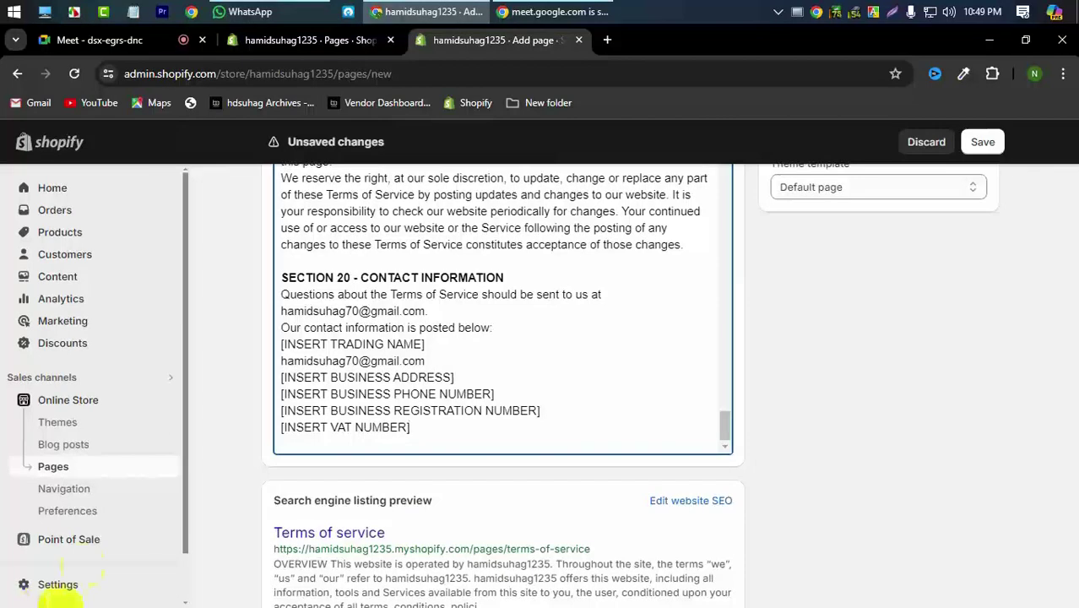
{"action": "scroll", "coordinate": [85, 559], "scroll_direction": "down", "scroll_amount": 1}
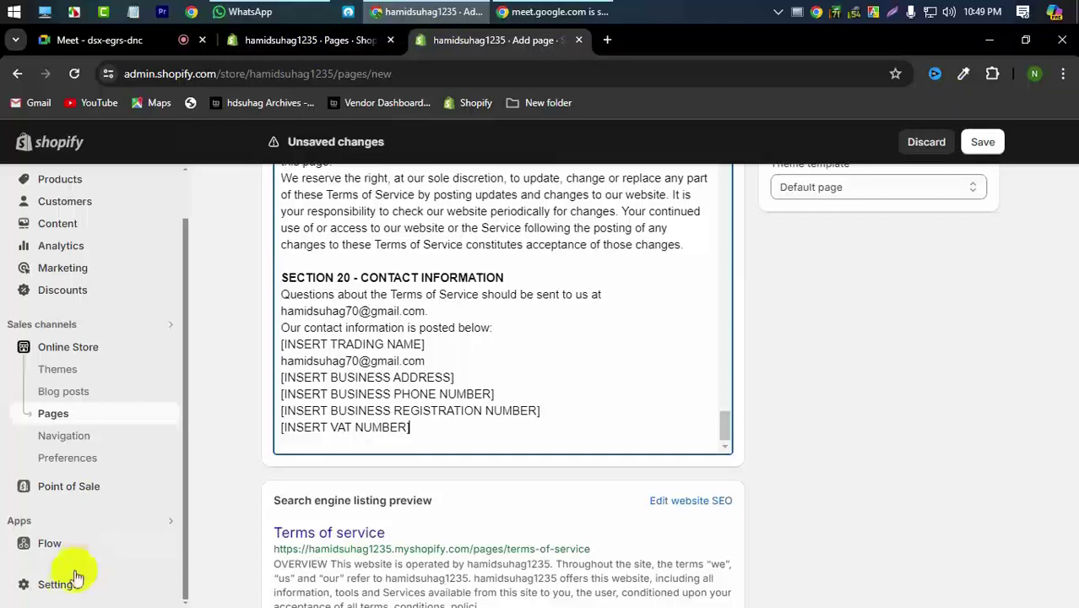
{"action": "left_click", "coordinate": [326, 40]}
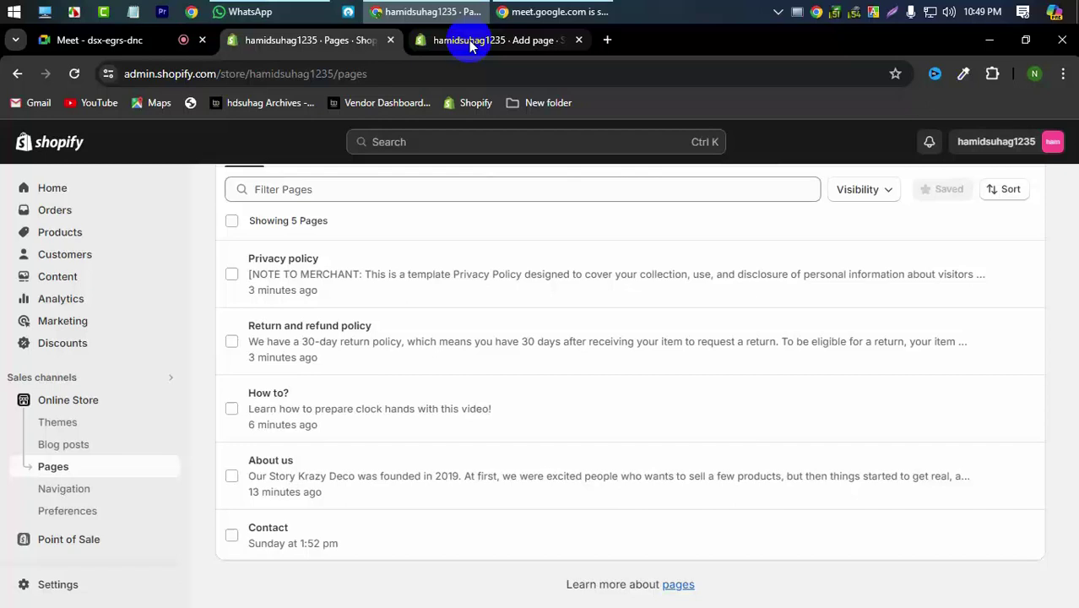
{"action": "left_click", "coordinate": [475, 40]}
{"action": "left_click", "coordinate": [287, 40]}
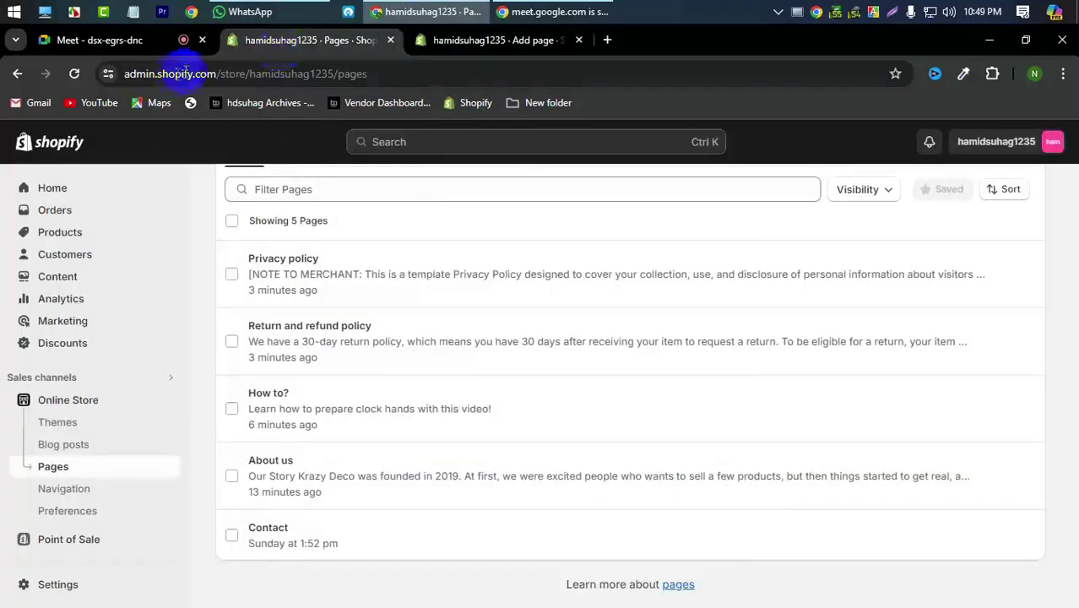
{"action": "left_click", "coordinate": [426, 46]}
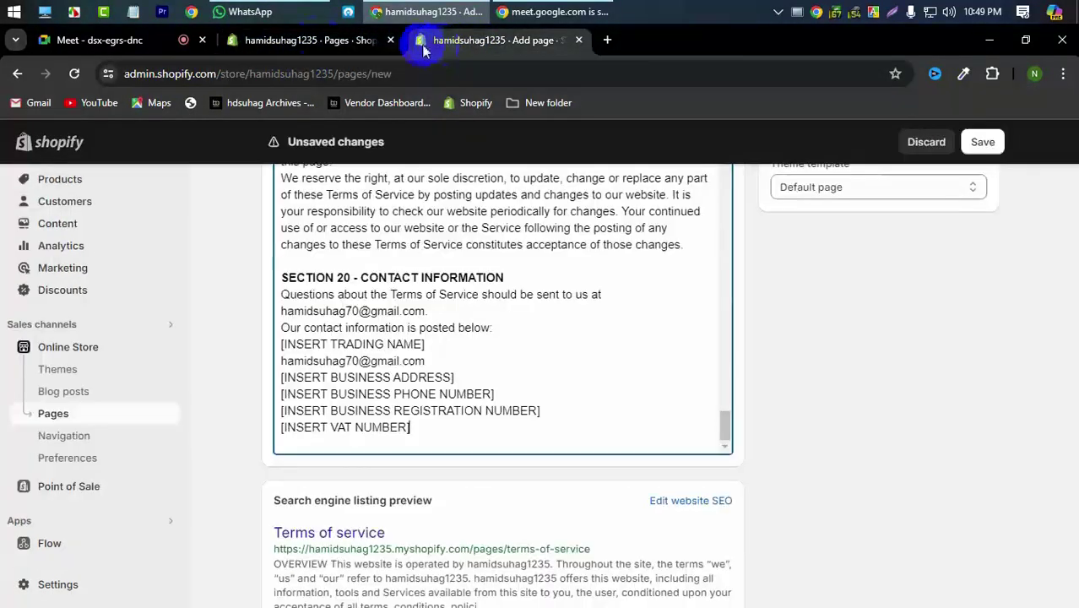
{"action": "left_click", "coordinate": [317, 39]}
{"action": "left_click", "coordinate": [446, 40]}
{"action": "left_click", "coordinate": [260, 40]}
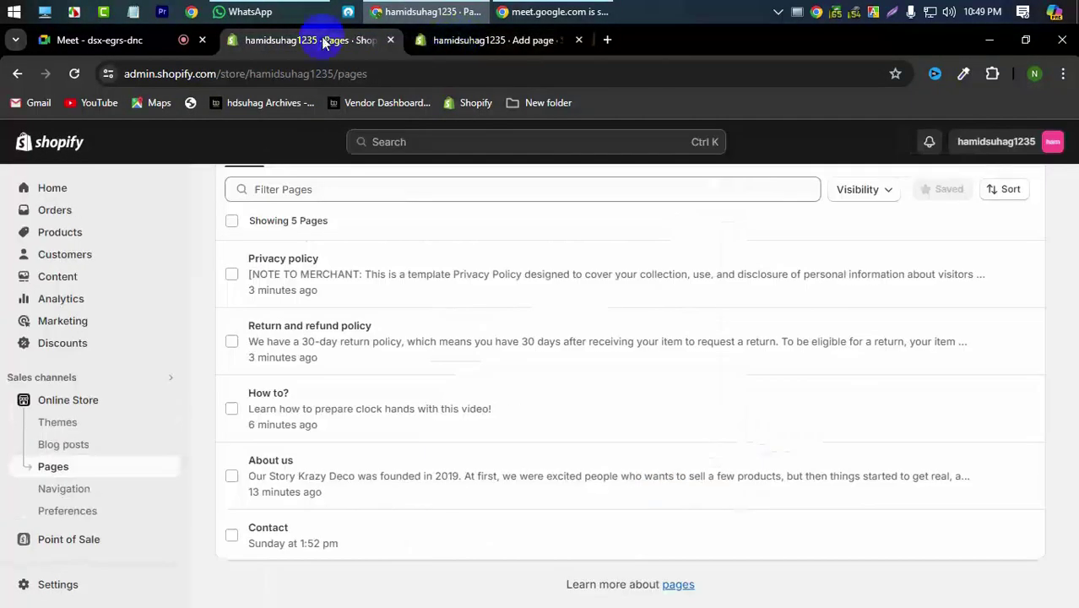
{"action": "left_click", "coordinate": [498, 42]}
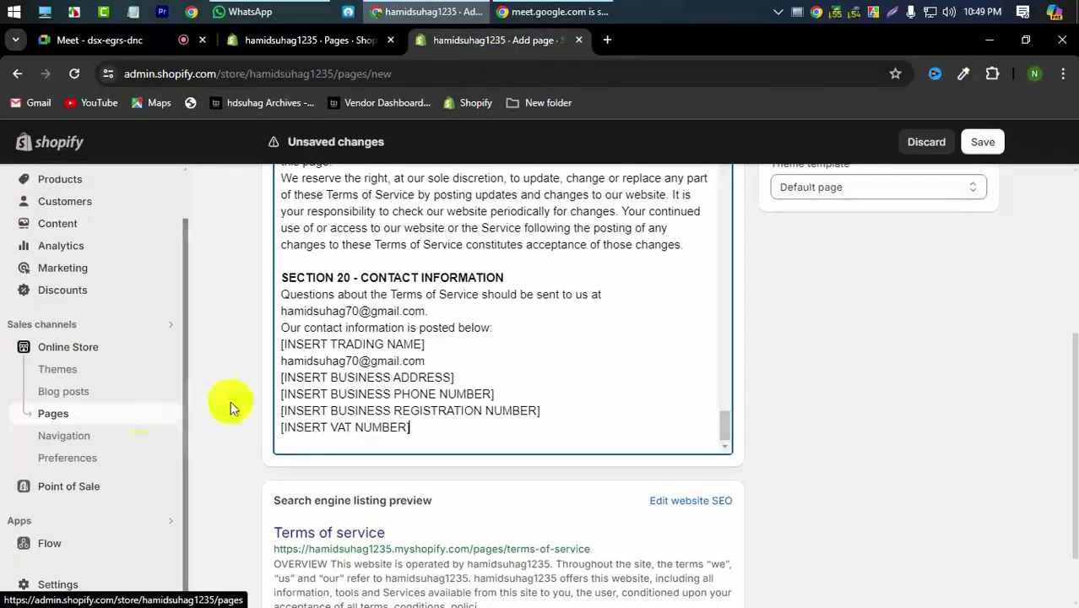
Leave the Terms of service page without saving it and return to the list of pages.
{"action": "left_click", "coordinate": [81, 423]}
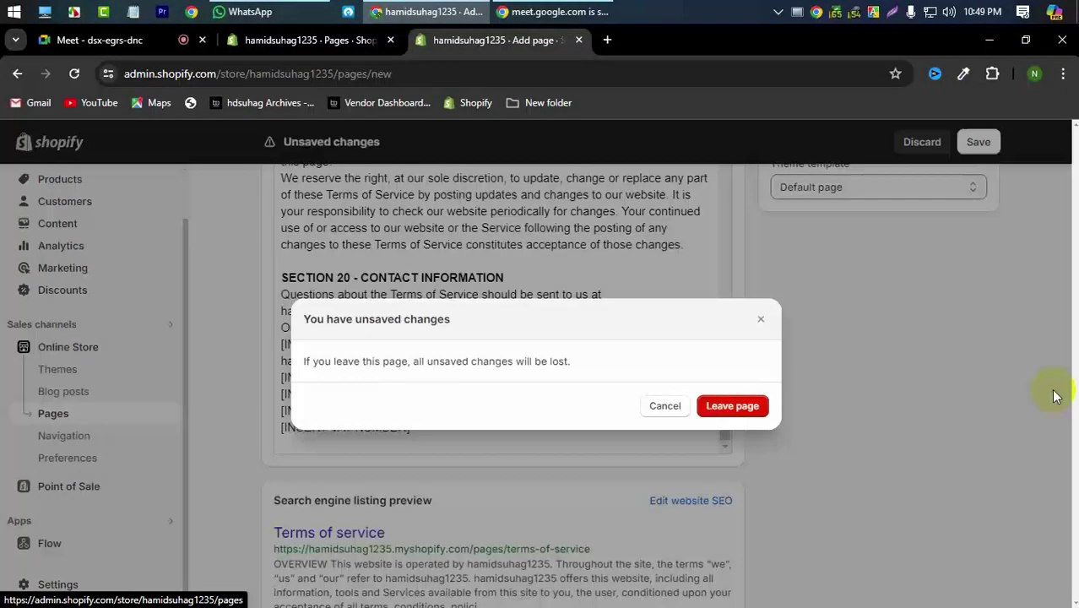
{"action": "key", "text": "Return"}
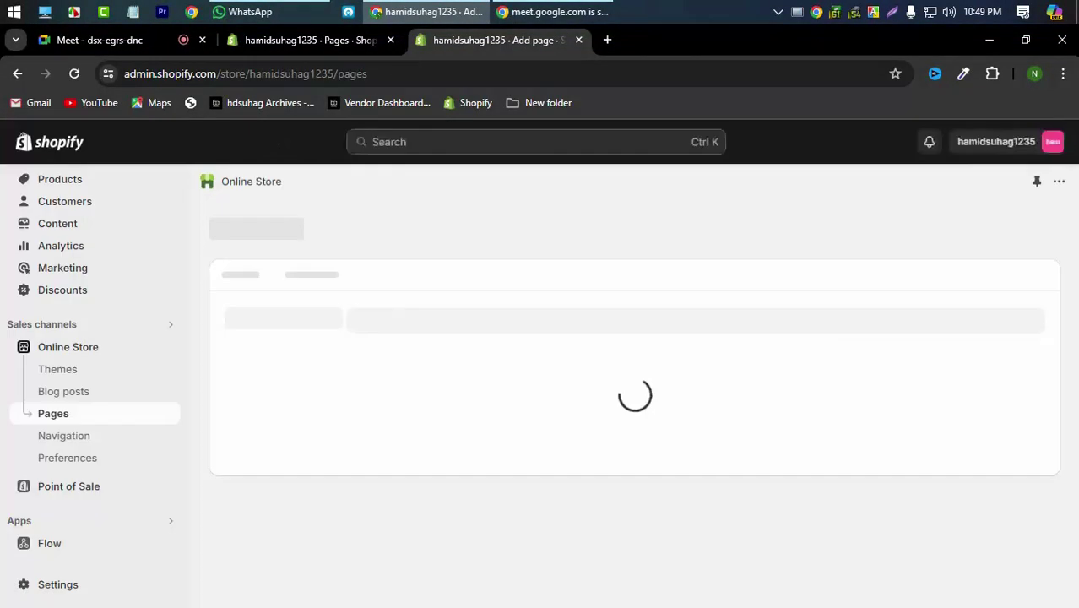
{"action": "scroll", "coordinate": [295, 414], "scroll_direction": "down", "scroll_amount": 3}
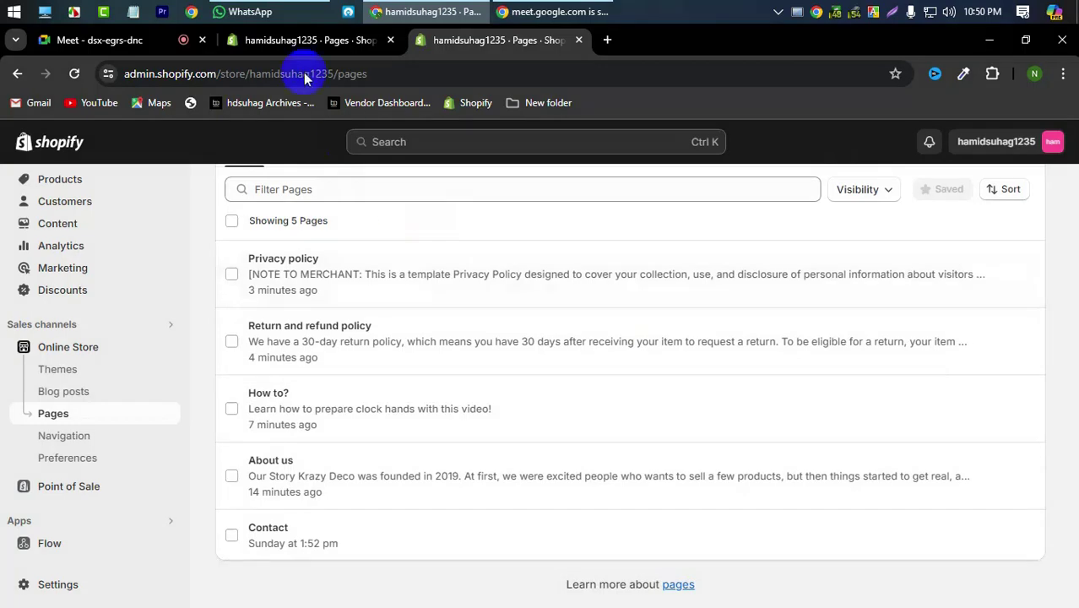
Open the Policies section of the store settings again and go to the Shipping policy.
{"action": "left_click", "coordinate": [311, 39]}
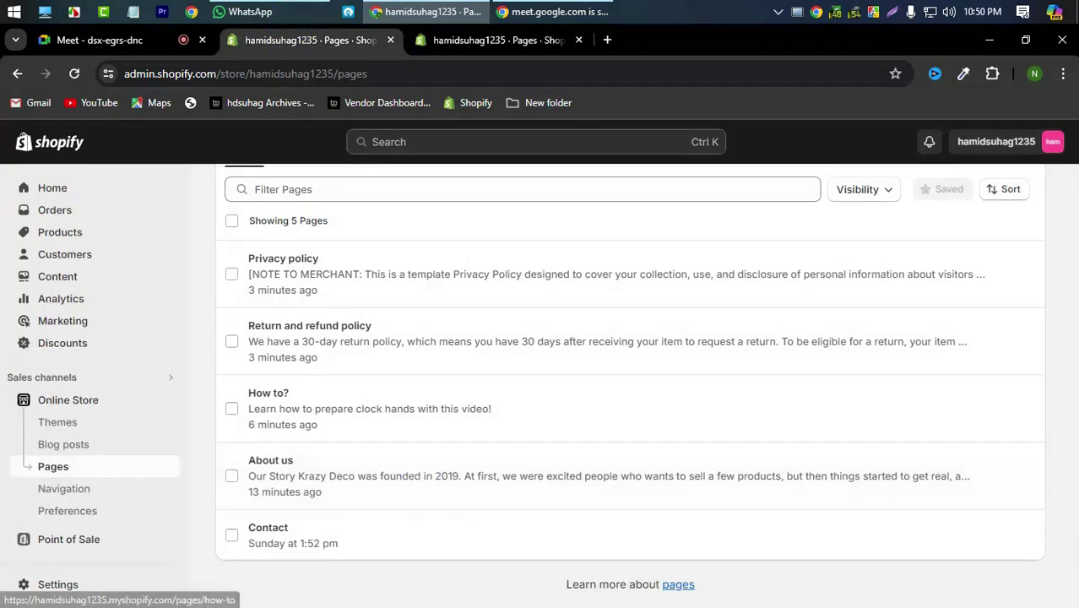
{"action": "left_click", "coordinate": [53, 584]}
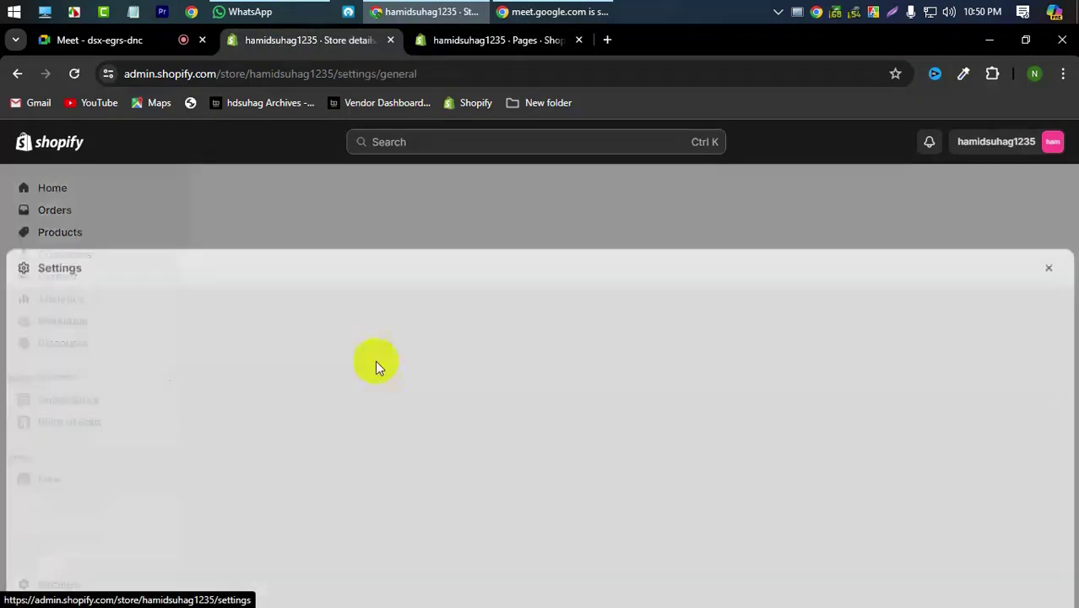
{"action": "scroll", "coordinate": [193, 409], "scroll_direction": "down", "scroll_amount": 5}
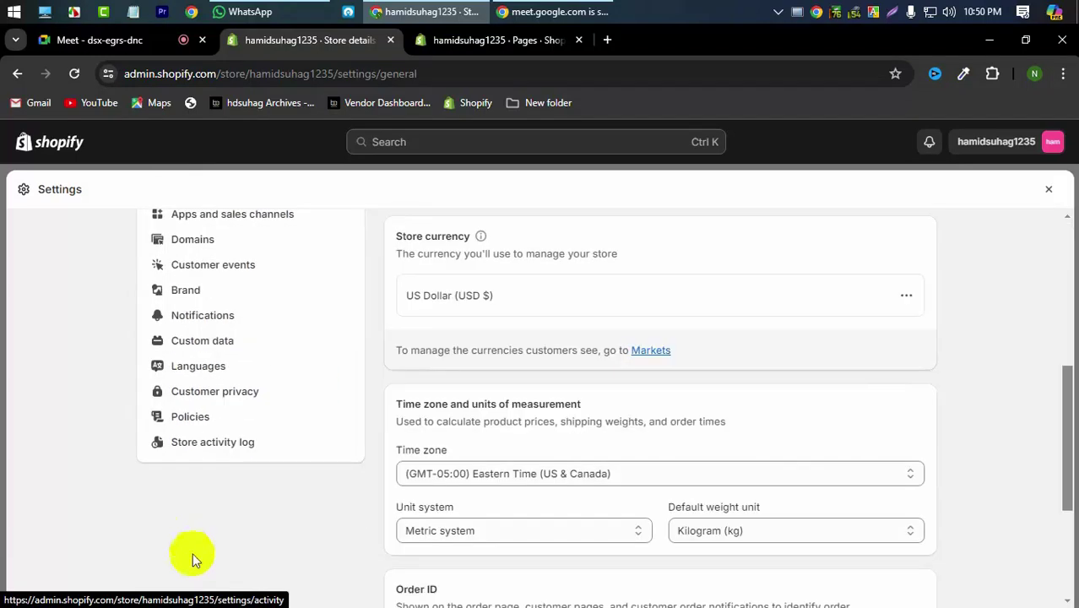
{"action": "left_click", "coordinate": [200, 418]}
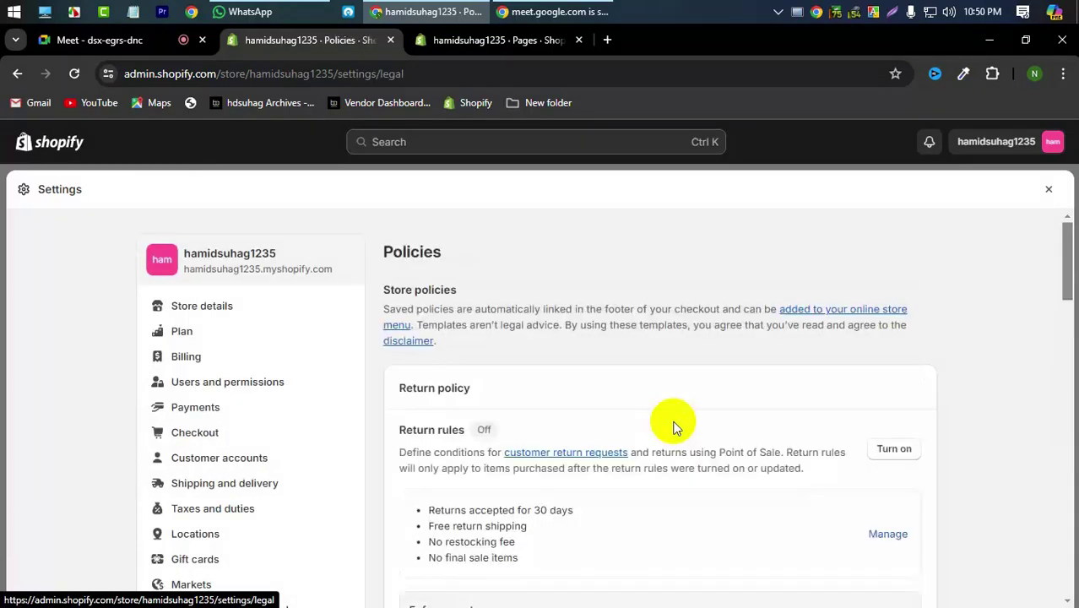
{"action": "scroll", "coordinate": [492, 435], "scroll_direction": "down", "scroll_amount": 12}
{"action": "scroll", "coordinate": [491, 434], "scroll_direction": "down", "scroll_amount": 2}
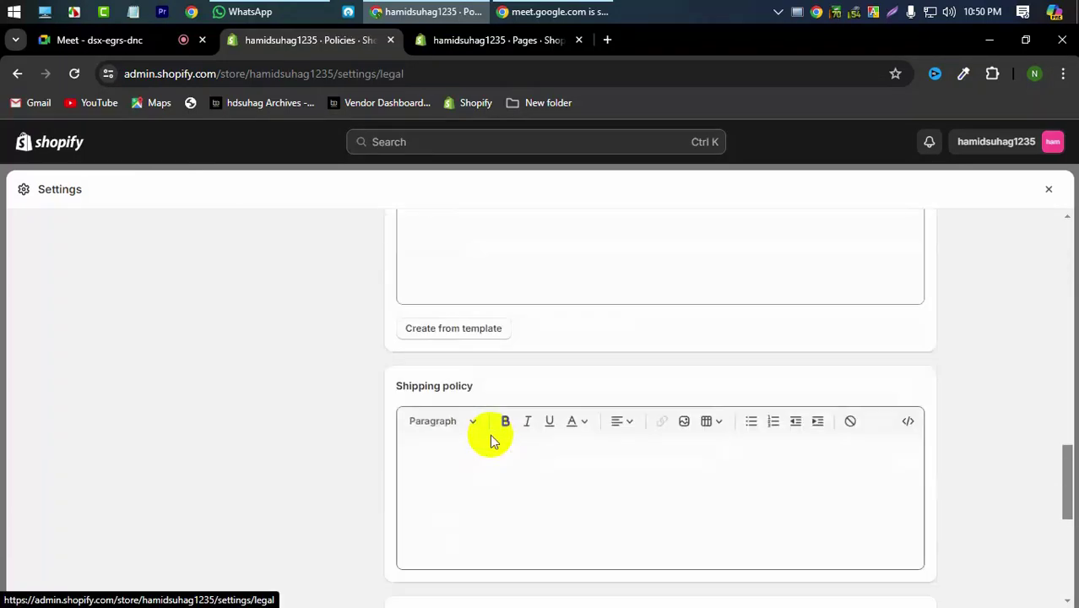
Copy the "Terms of service" section heading from the store's policy settings.
{"action": "scroll", "coordinate": [491, 437], "scroll_direction": "down", "scroll_amount": 1}
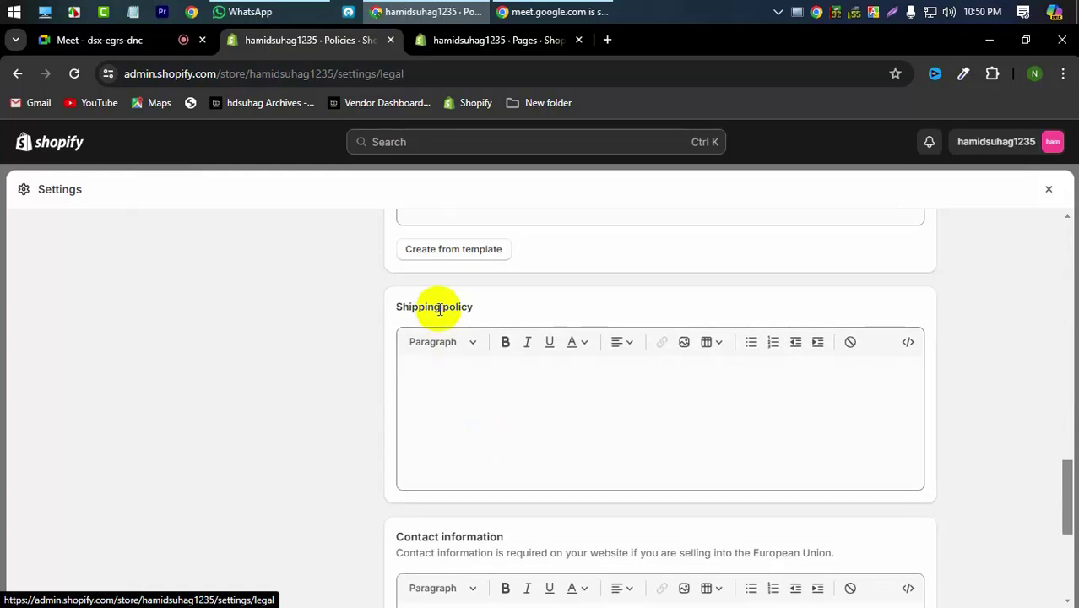
{"action": "scroll", "coordinate": [440, 337], "scroll_direction": "down", "scroll_amount": 3}
{"action": "scroll", "coordinate": [440, 365], "scroll_direction": "up", "scroll_amount": 5}
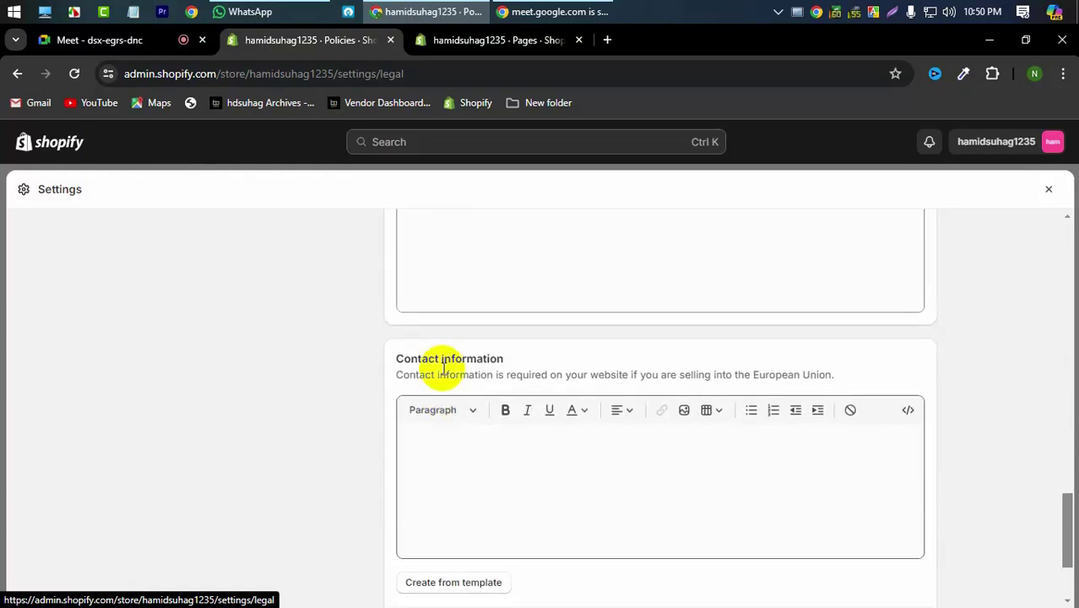
{"action": "scroll", "coordinate": [441, 367], "scroll_direction": "up", "scroll_amount": 4}
{"action": "scroll", "coordinate": [441, 365], "scroll_direction": "down", "scroll_amount": 2}
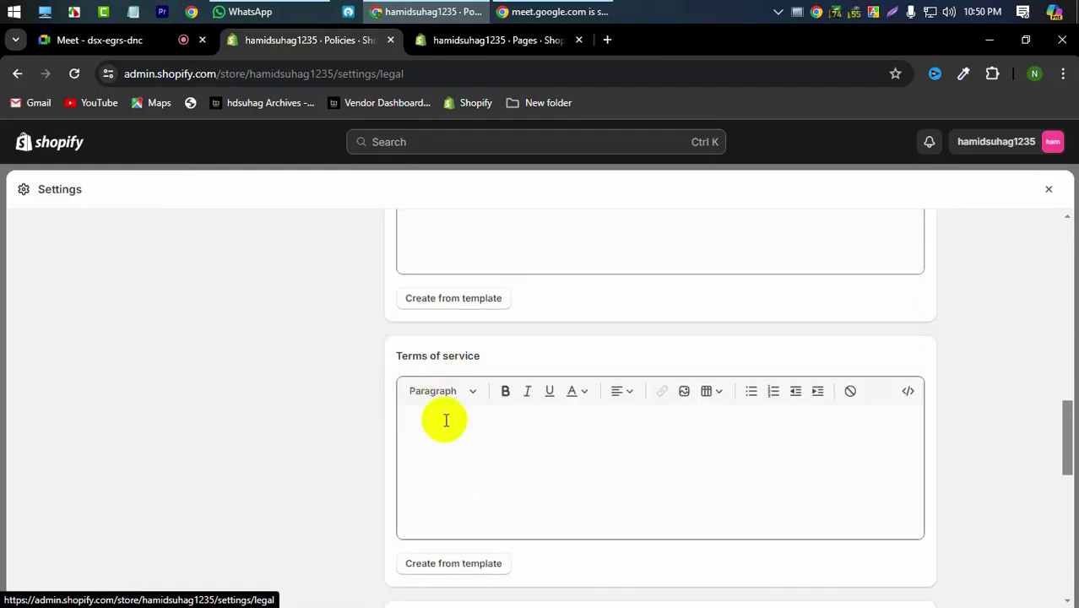
{"action": "double_click", "coordinate": [456, 355]}
{"action": "left_click", "coordinate": [446, 357]}
{"action": "triple_click", "coordinate": [445, 357]}
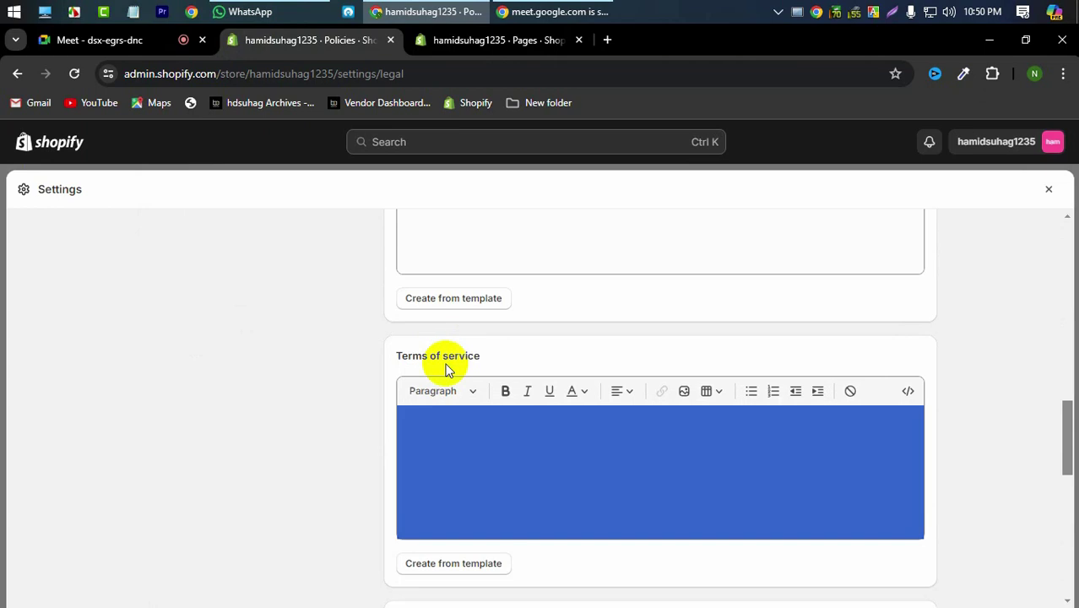
{"action": "left_click", "coordinate": [446, 357]}
{"action": "right_click", "coordinate": [445, 357]}
{"action": "left_click", "coordinate": [469, 374]}
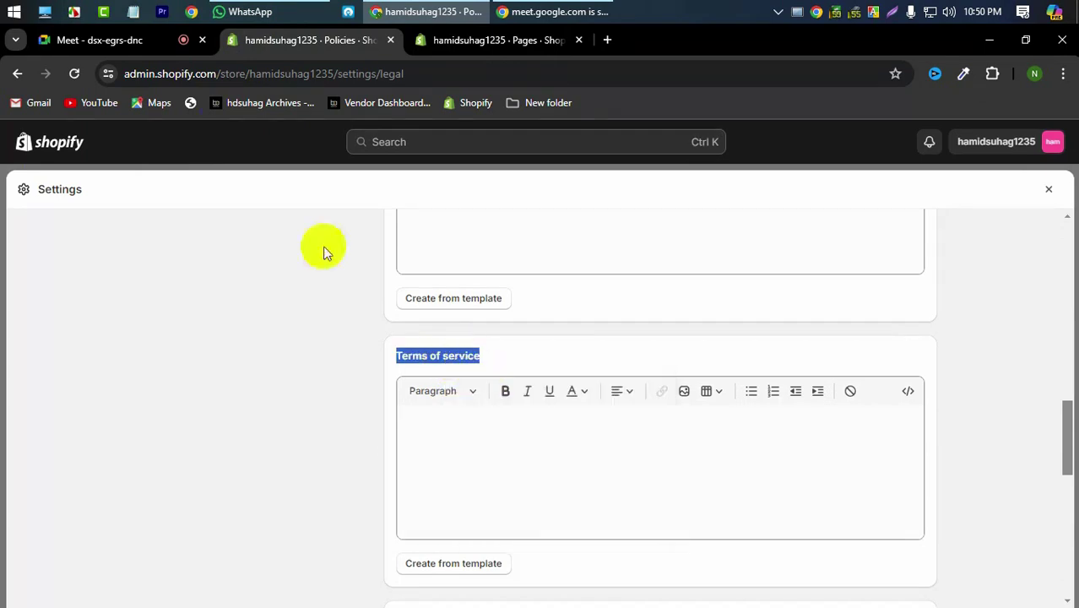
Start a new online store page and paste "Terms of service" as its title.
{"action": "left_click", "coordinate": [165, 40]}
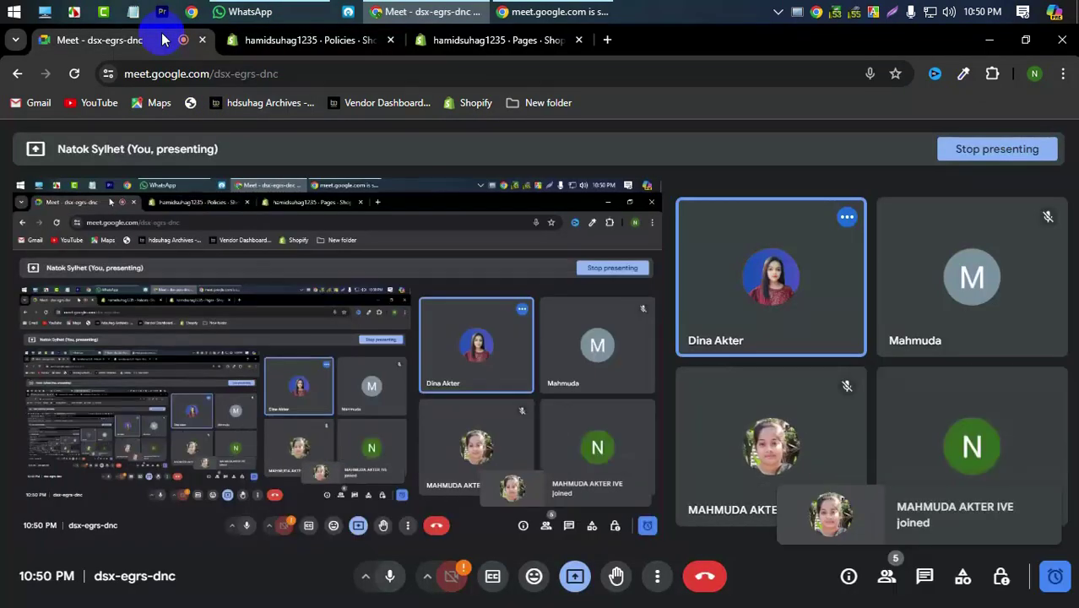
{"action": "left_click", "coordinate": [430, 40]}
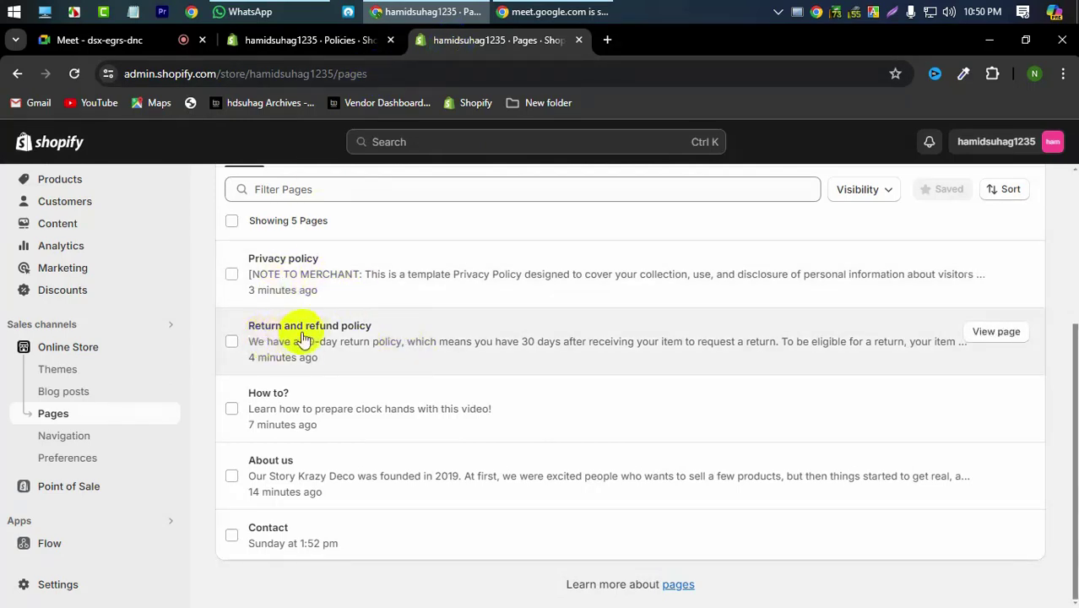
{"action": "scroll", "coordinate": [451, 392], "scroll_direction": "up", "scroll_amount": 2}
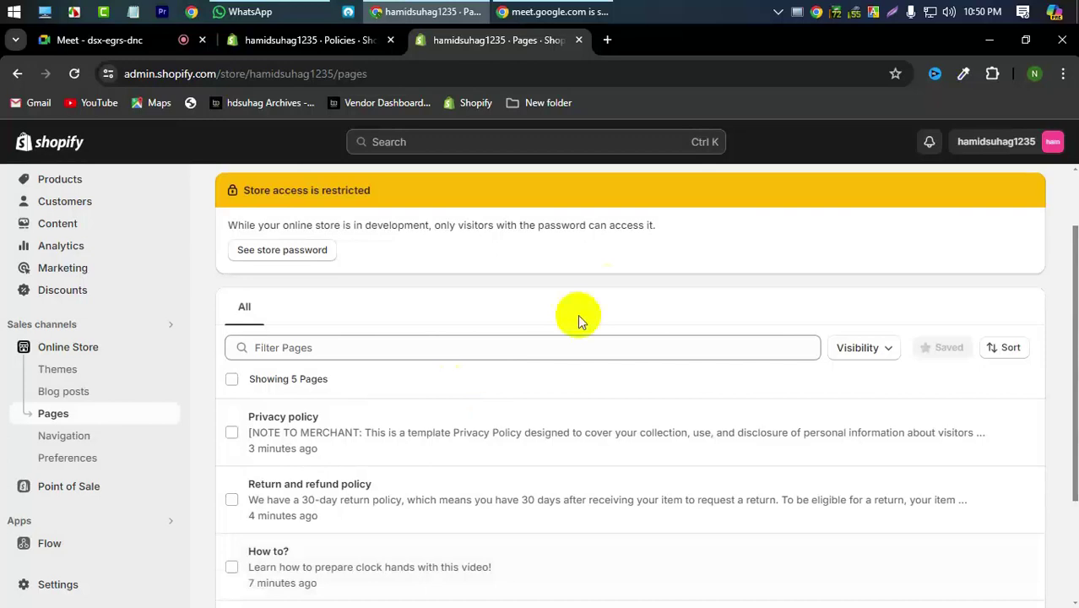
{"action": "scroll", "coordinate": [578, 313], "scroll_direction": "up", "scroll_amount": 1}
{"action": "left_click", "coordinate": [1004, 233]}
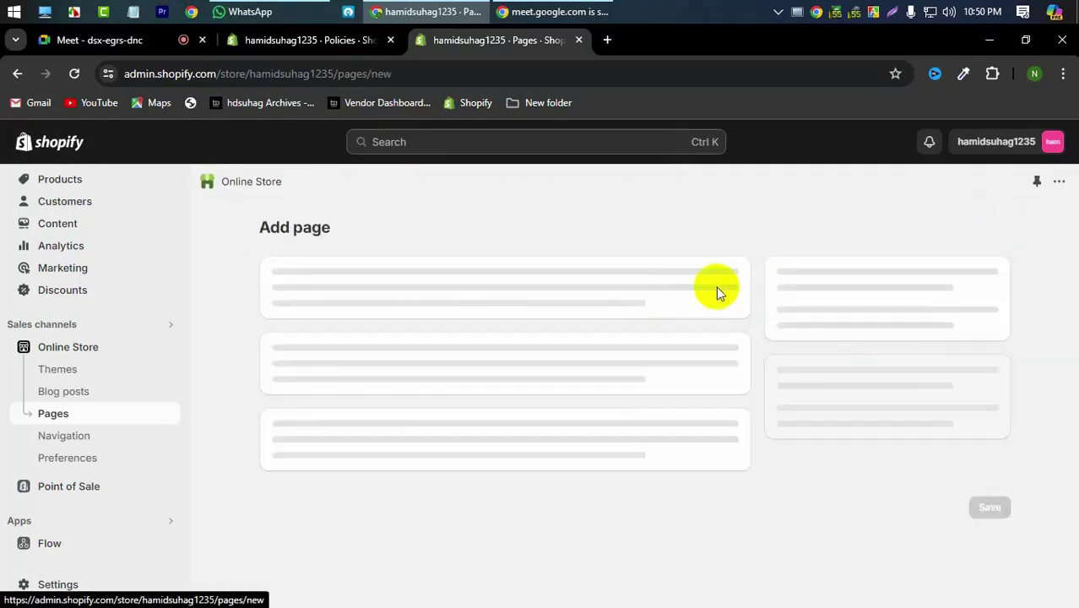
{"action": "left_click", "coordinate": [338, 303]}
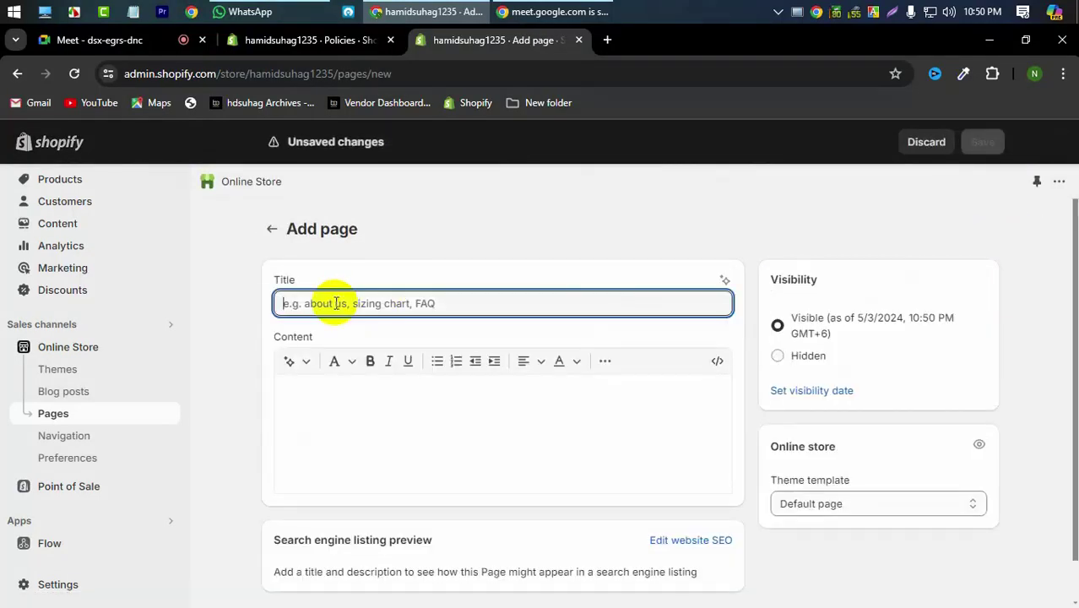
{"action": "key", "text": "ctrl+v"}
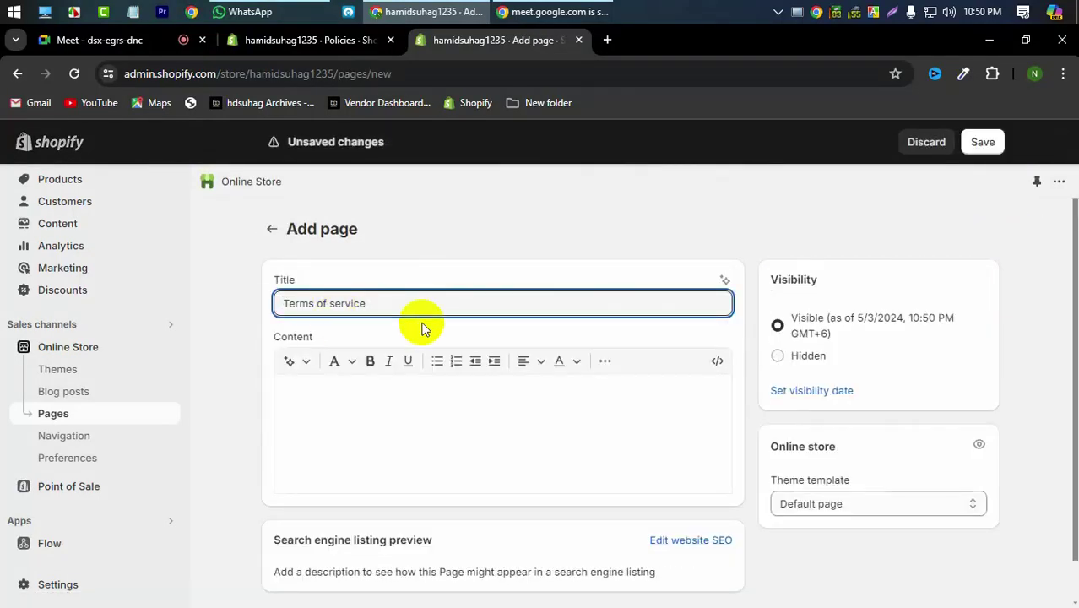
Create the Terms of service policy text from the template in the store's policy settings.
{"action": "left_click", "coordinate": [301, 39]}
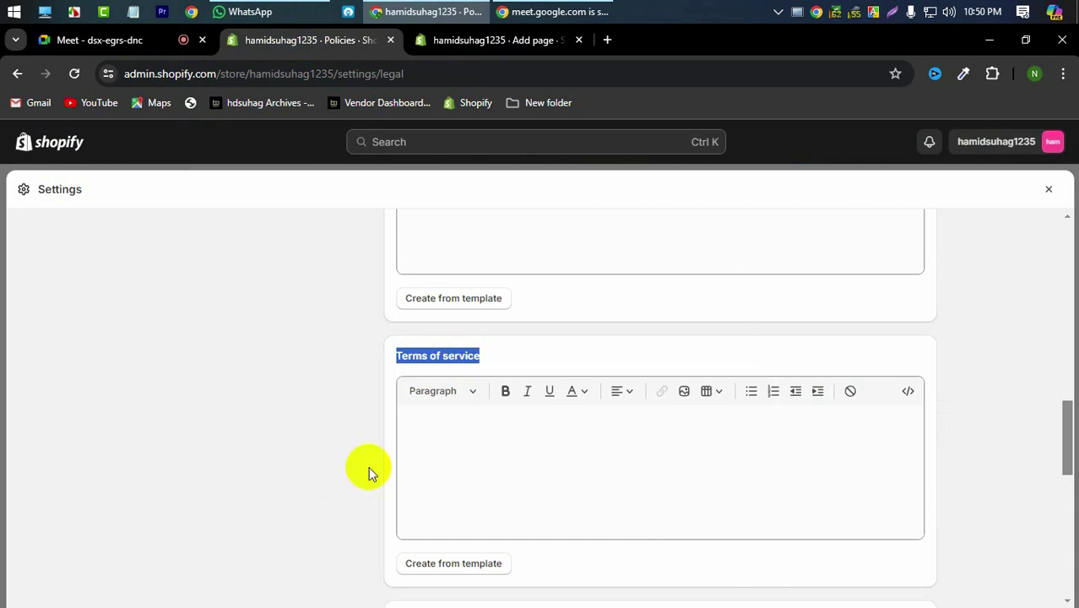
{"action": "scroll", "coordinate": [432, 469], "scroll_direction": "down", "scroll_amount": 1}
{"action": "left_click", "coordinate": [473, 490]}
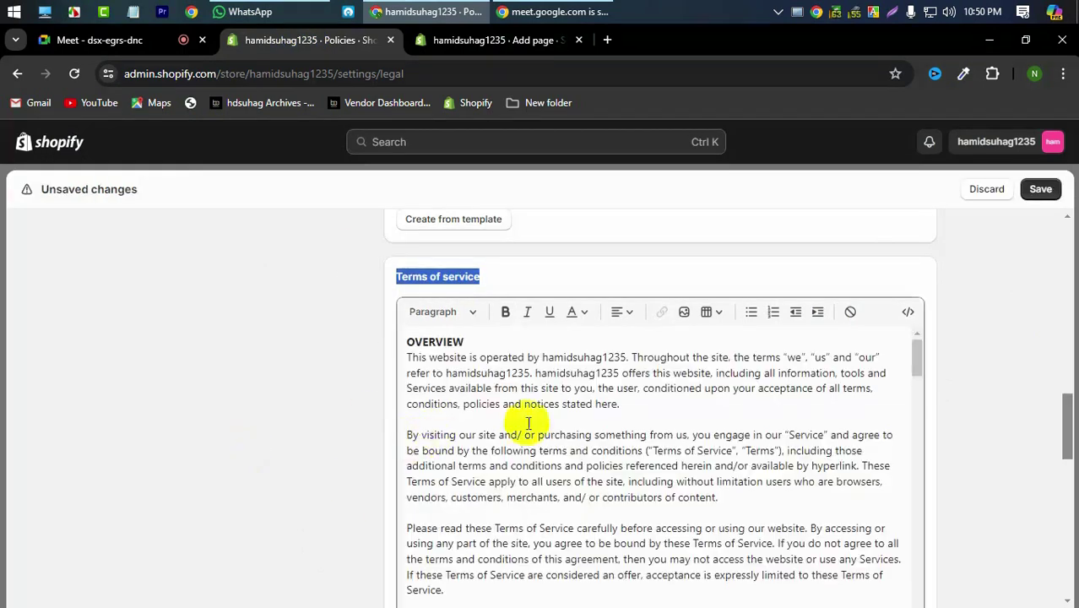
Copy the entire generated Terms of service policy text.
{"action": "scroll", "coordinate": [530, 423], "scroll_direction": "down", "scroll_amount": 3}
{"action": "scroll", "coordinate": [532, 424], "scroll_direction": "down", "scroll_amount": 1}
{"action": "left_click", "coordinate": [532, 432]}
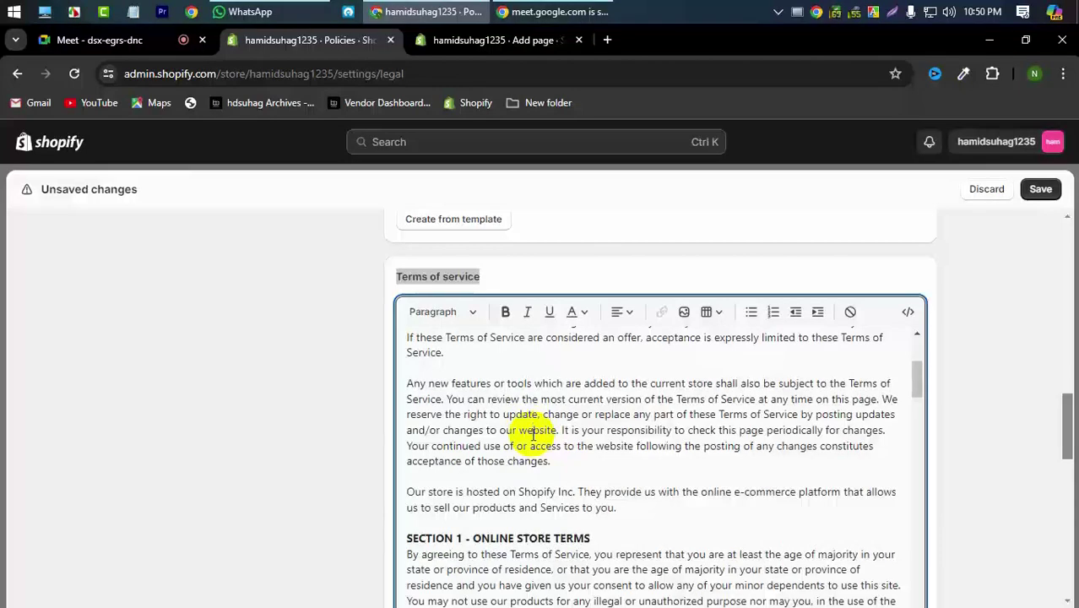
{"action": "key", "text": "ctrl+a"}
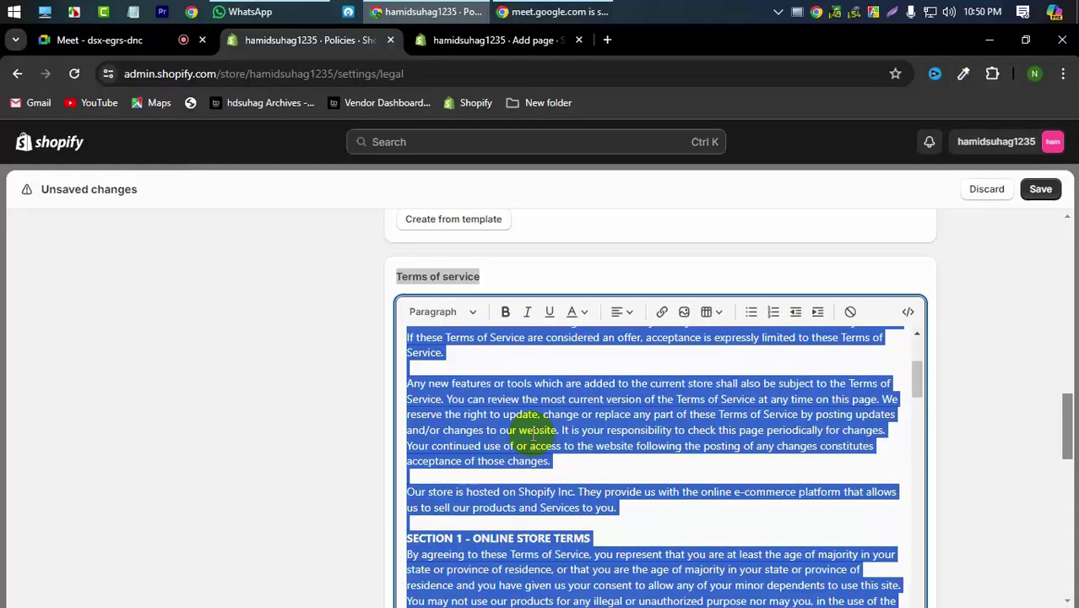
{"action": "right_click", "coordinate": [534, 432]}
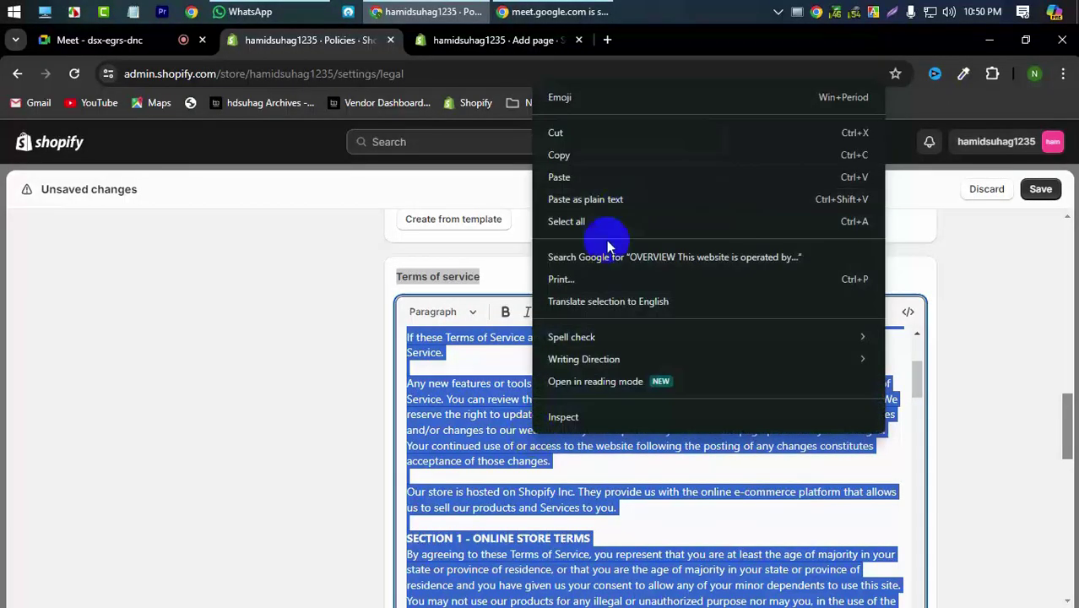
{"action": "left_click", "coordinate": [583, 148]}
Paste the copied policy text into the content of the new Terms of service page and save the page.
{"action": "left_click", "coordinate": [488, 46]}
{"action": "left_click", "coordinate": [418, 408]}
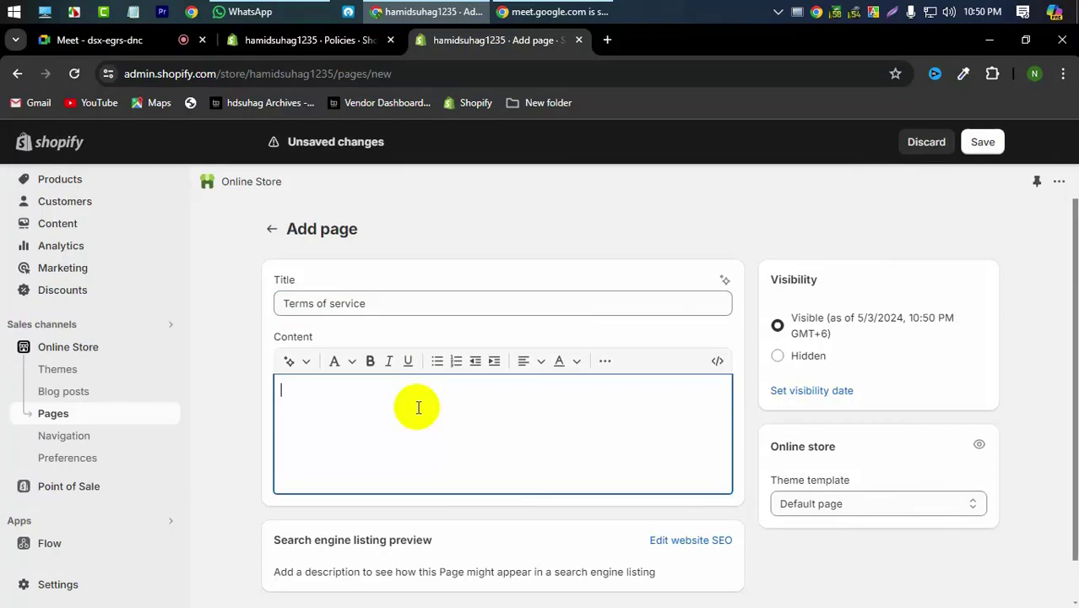
{"action": "key", "text": "ctrl+v"}
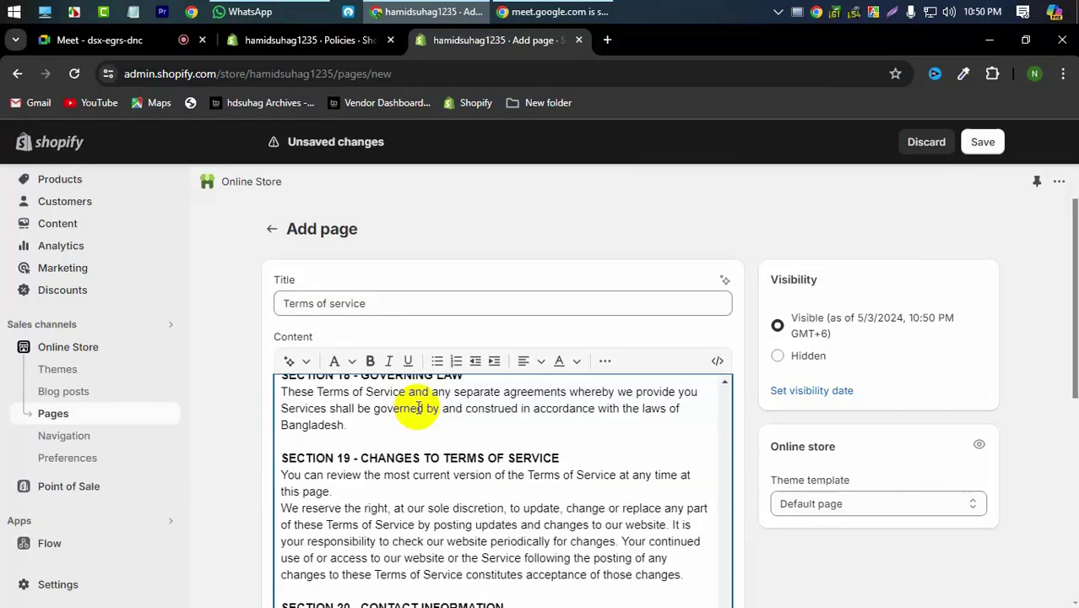
{"action": "left_click", "coordinate": [983, 142]}
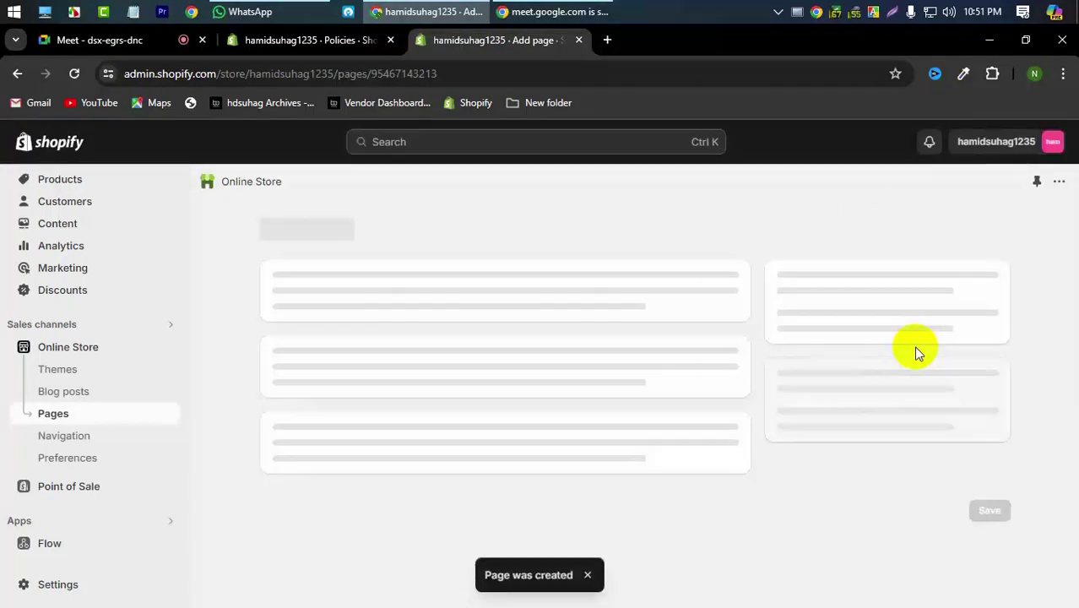
Copy the "Shipping policy" section heading from the store's policy settings.
{"action": "left_click", "coordinate": [325, 43]}
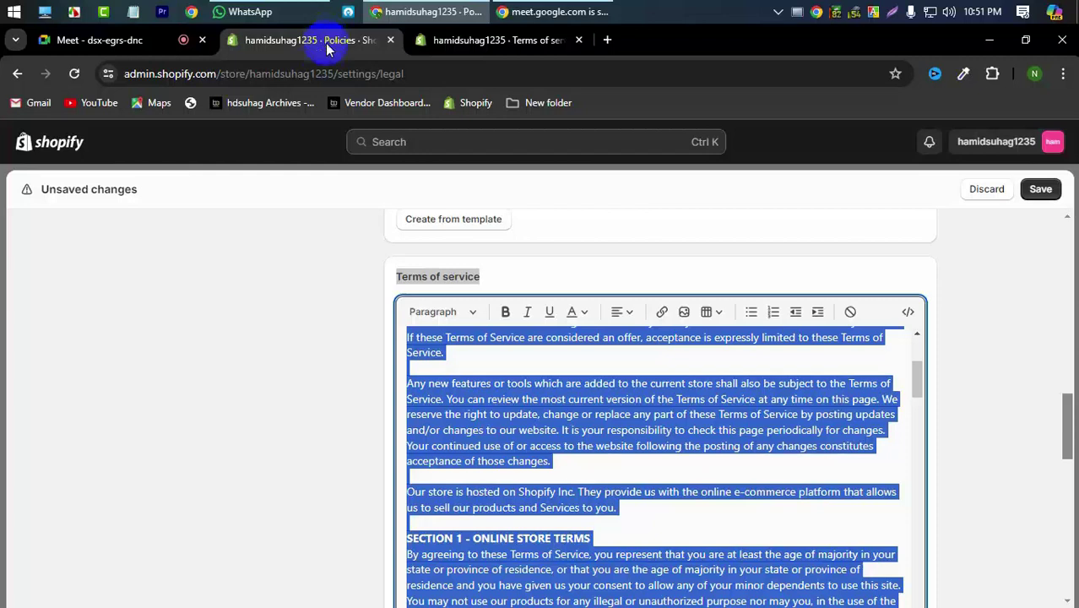
{"action": "scroll", "coordinate": [306, 373], "scroll_direction": "down", "scroll_amount": 5}
{"action": "scroll", "coordinate": [306, 373], "scroll_direction": "down", "scroll_amount": 3}
{"action": "scroll", "coordinate": [314, 371], "scroll_direction": "up", "scroll_amount": 1}
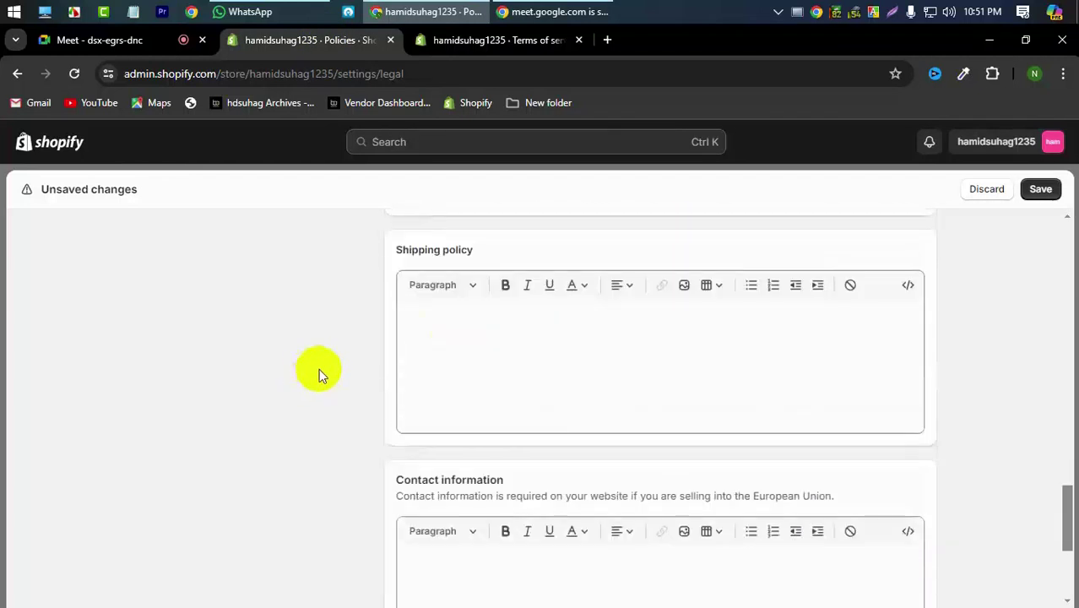
{"action": "right_click", "coordinate": [444, 244]}
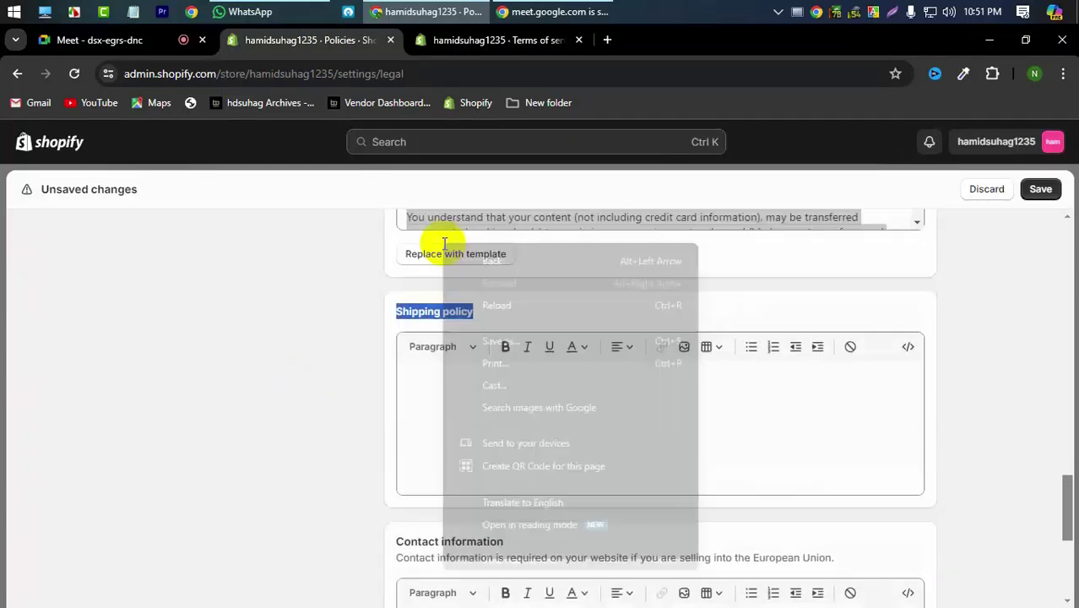
{"action": "right_click", "coordinate": [437, 331]}
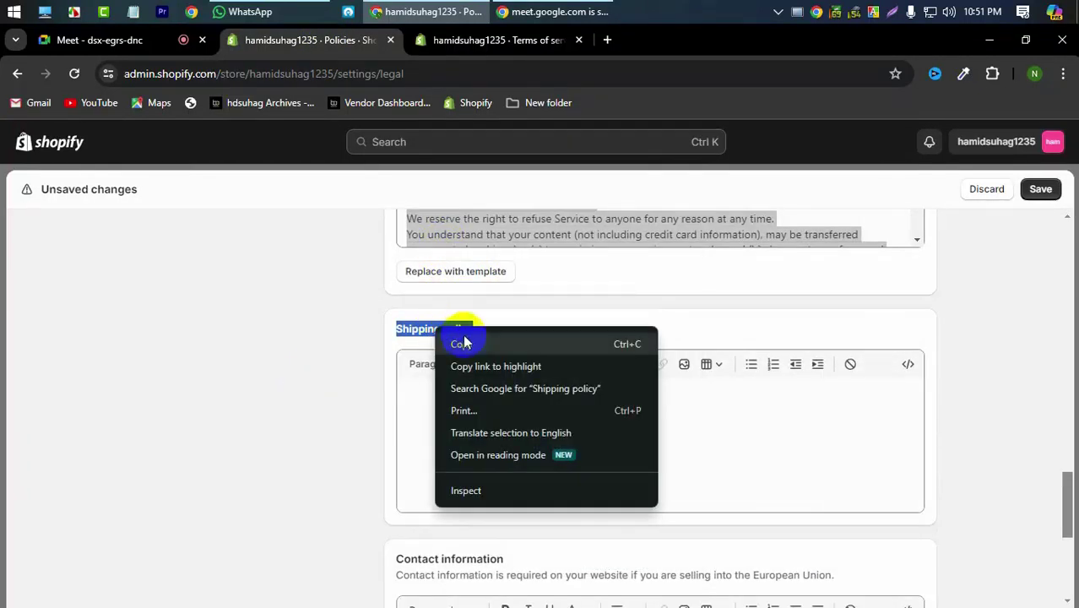
{"action": "left_click", "coordinate": [455, 344]}
Start another new online store page and paste "Shipping policy" as its title.
{"action": "left_click", "coordinate": [458, 40]}
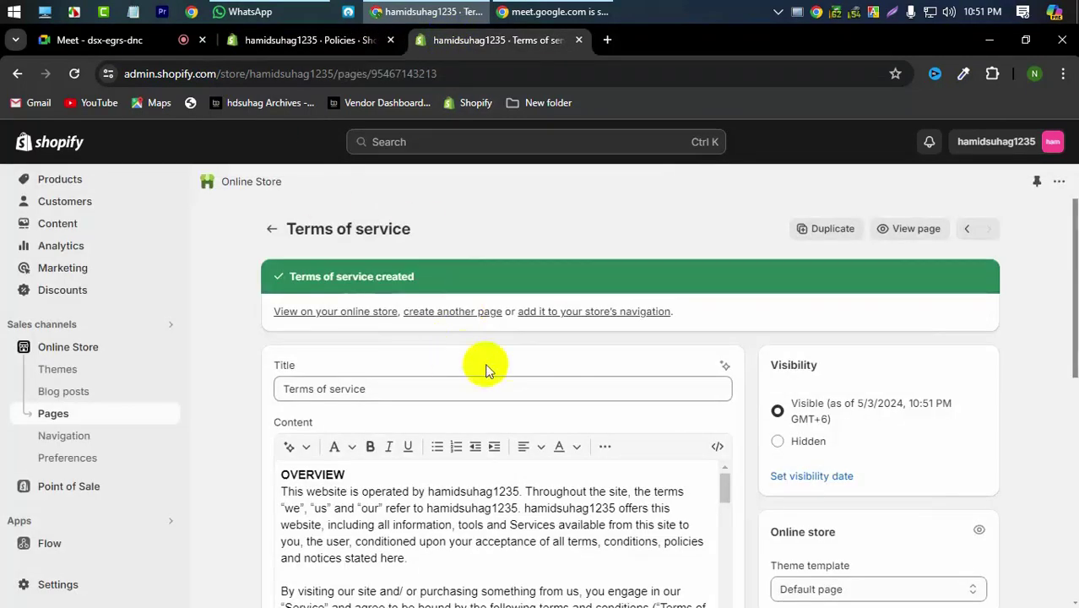
{"action": "left_click", "coordinate": [437, 311]}
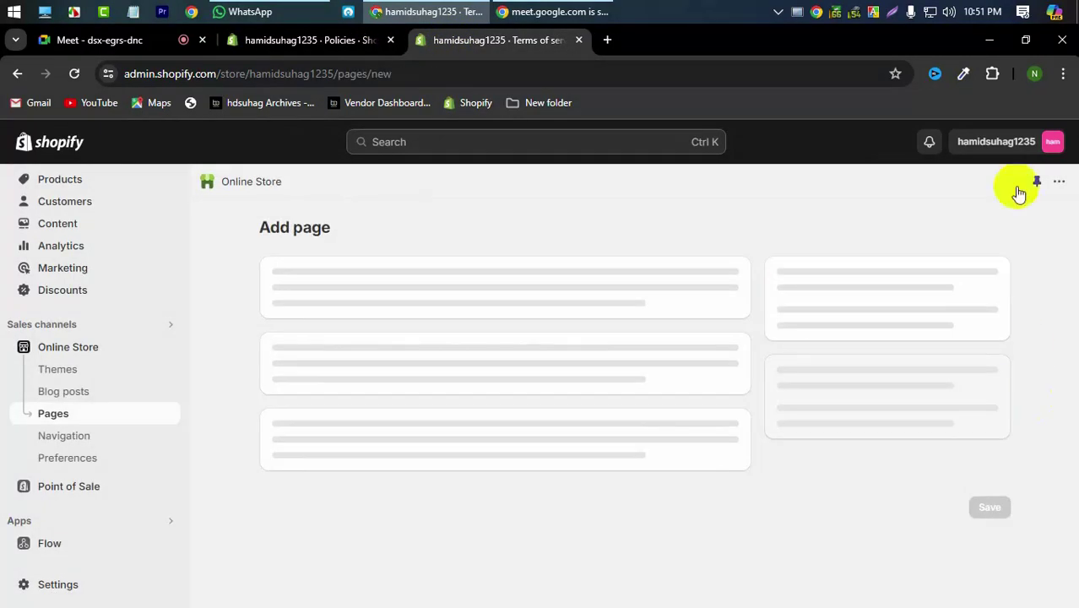
{"action": "left_click", "coordinate": [348, 310]}
{"action": "key", "text": "ctrl+v"}
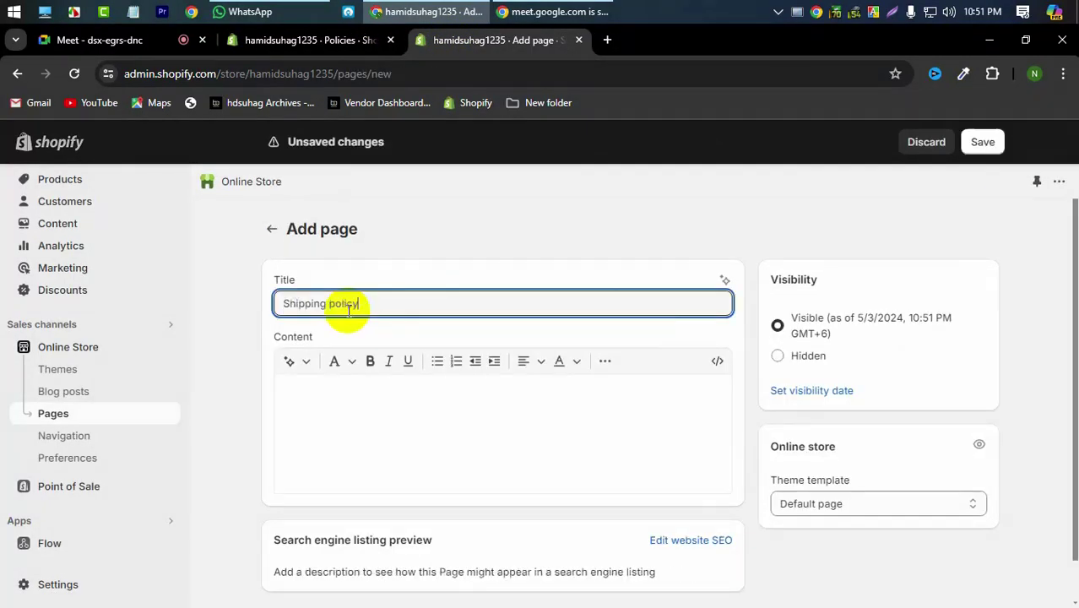
Return to the store's policy settings and try to select the text in the Shipping policy editor.
{"action": "left_click", "coordinate": [297, 50]}
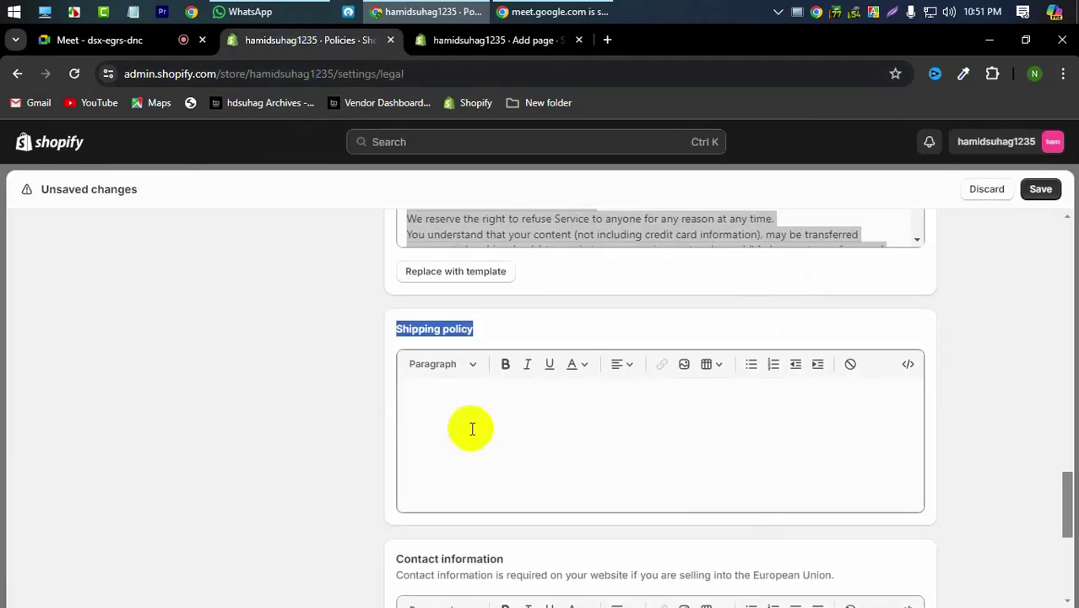
{"action": "scroll", "coordinate": [462, 460], "scroll_direction": "down", "scroll_amount": 2}
{"action": "left_click", "coordinate": [493, 308]}
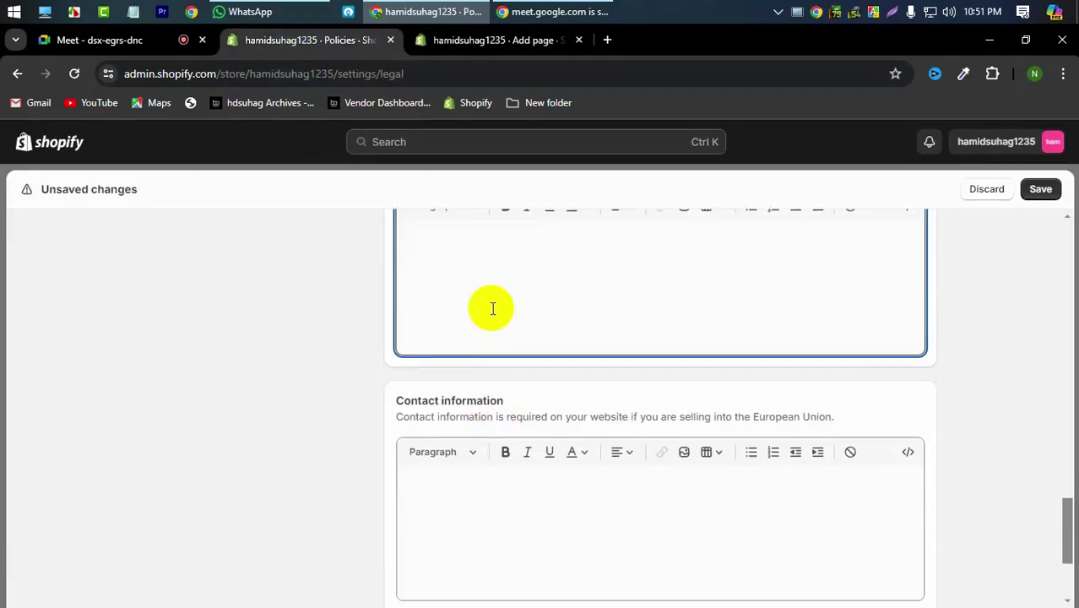
{"action": "scroll", "coordinate": [492, 308], "scroll_direction": "up", "scroll_amount": 2}
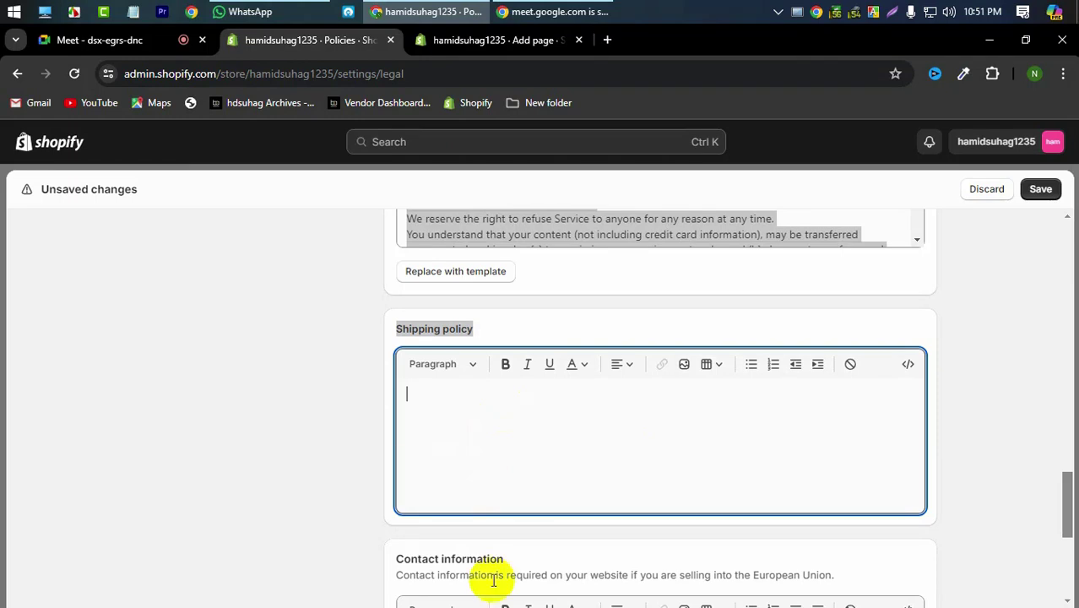
{"action": "key", "text": "ctrl+a"}
{"action": "left_click", "coordinate": [508, 486]}
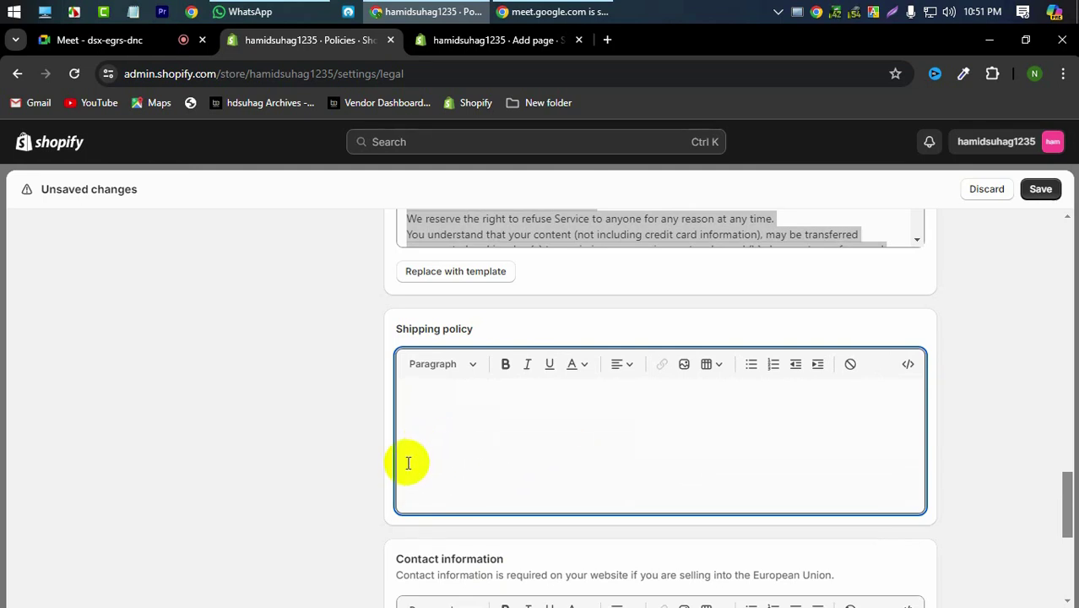
Create the Contact information text from the template and go through its phone number, VAT number and trade number lines.
{"action": "scroll", "coordinate": [409, 461], "scroll_direction": "down", "scroll_amount": 3}
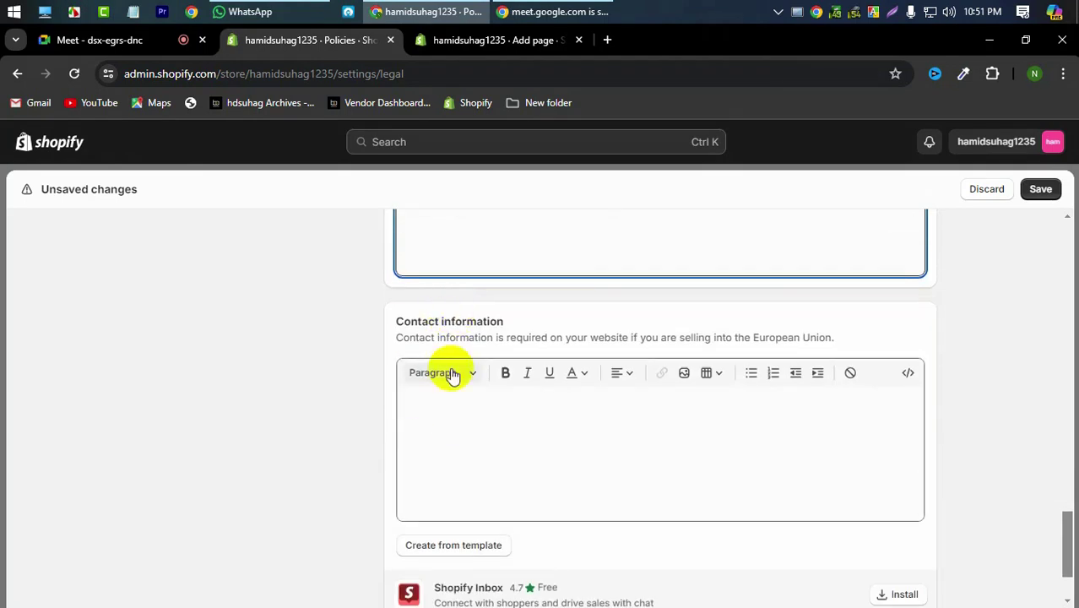
{"action": "left_click", "coordinate": [477, 547]}
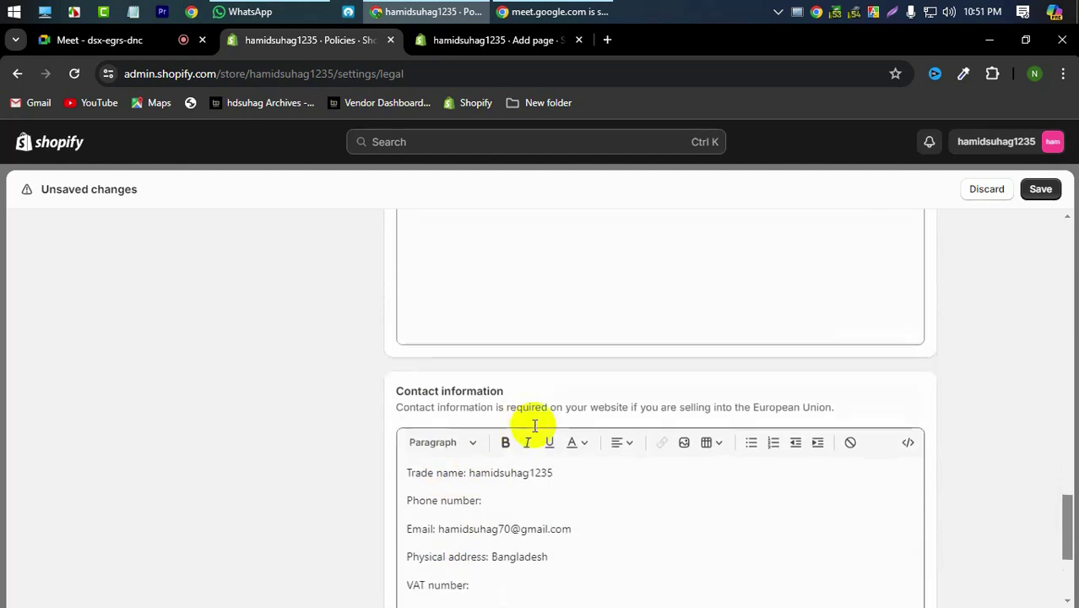
{"action": "left_click", "coordinate": [512, 505]}
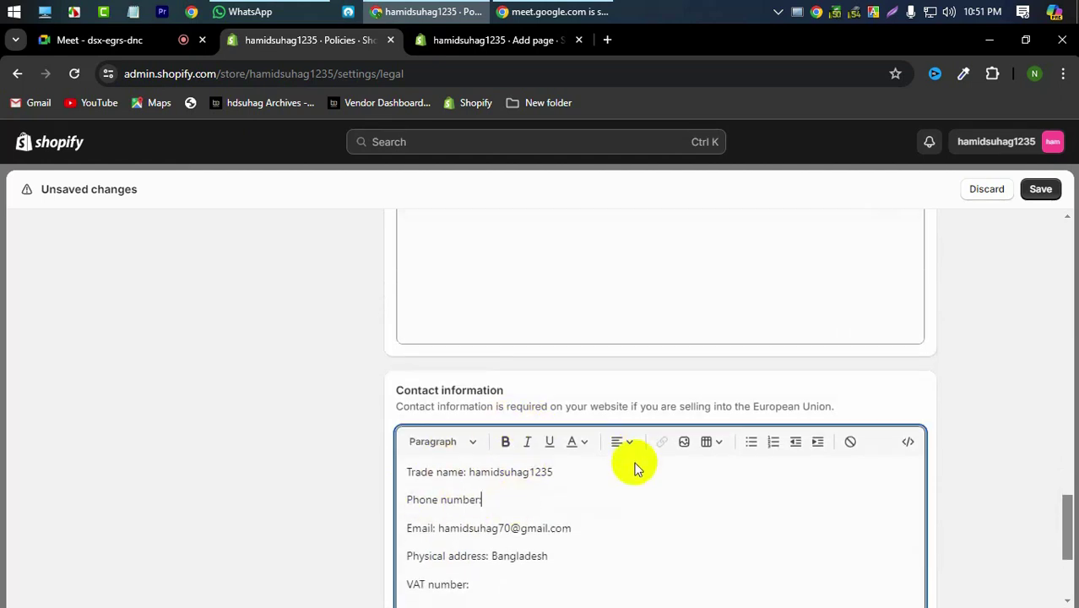
{"action": "scroll", "coordinate": [636, 468], "scroll_direction": "down", "scroll_amount": 2}
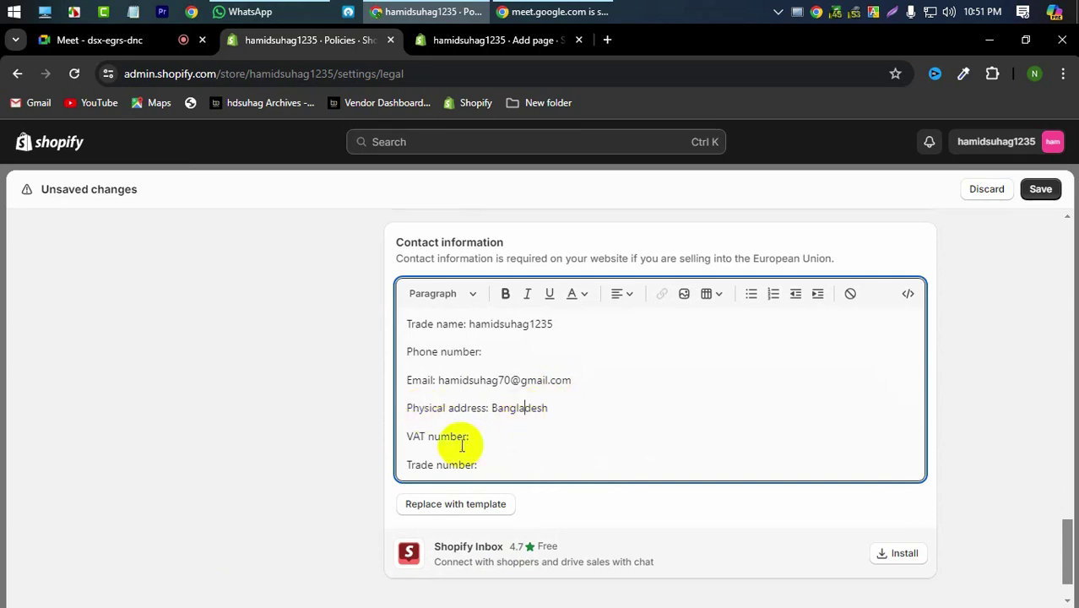
{"action": "left_click", "coordinate": [494, 437]}
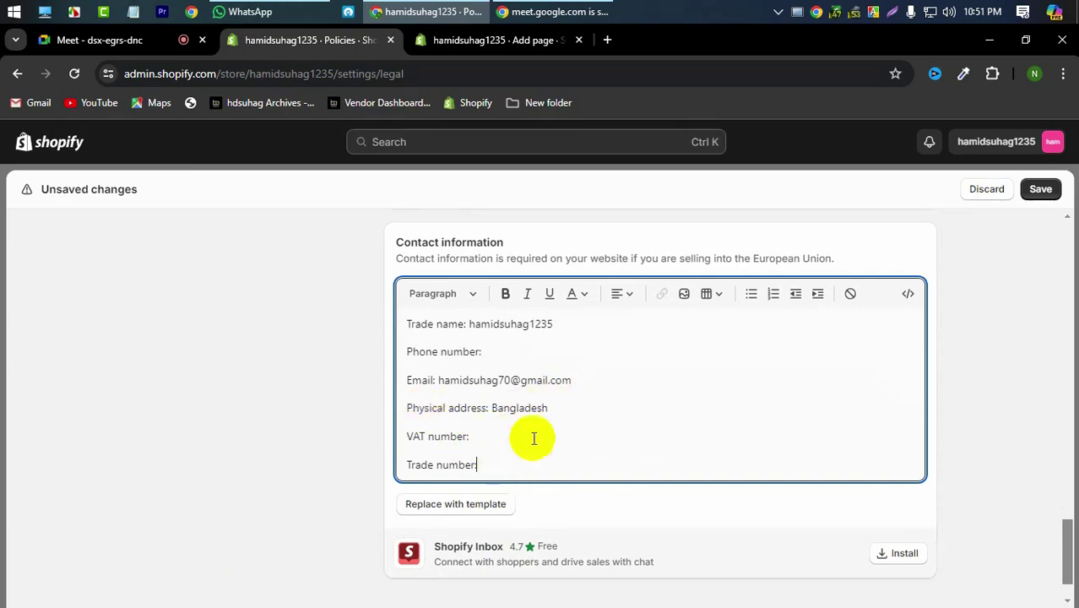
Save the store policies with the new contact information and close the settings.
{"action": "scroll", "coordinate": [535, 436], "scroll_direction": "down", "scroll_amount": 1}
{"action": "scroll", "coordinate": [543, 375], "scroll_direction": "up", "scroll_amount": 1}
{"action": "scroll", "coordinate": [541, 379], "scroll_direction": "up", "scroll_amount": 1}
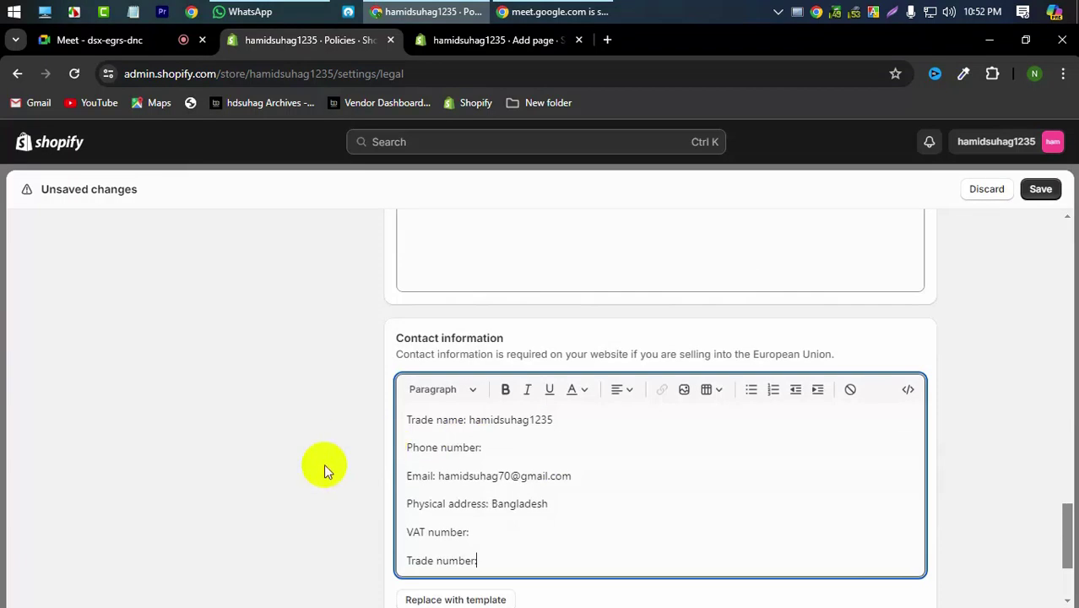
{"action": "scroll", "coordinate": [325, 465], "scroll_direction": "down", "scroll_amount": 2}
{"action": "scroll", "coordinate": [342, 464], "scroll_direction": "up", "scroll_amount": 15}
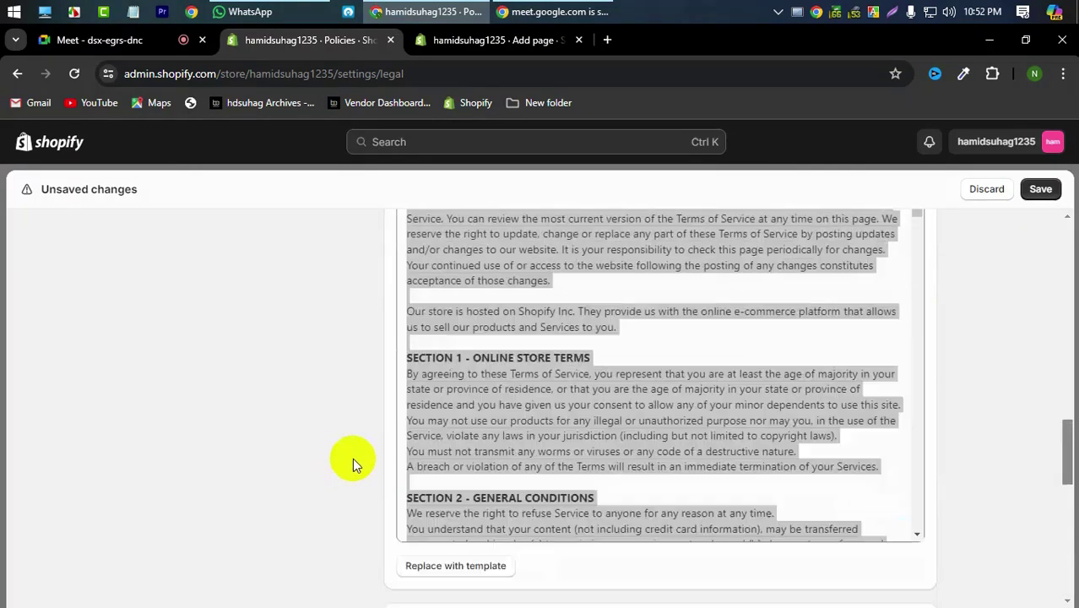
{"action": "left_click", "coordinate": [1037, 190]}
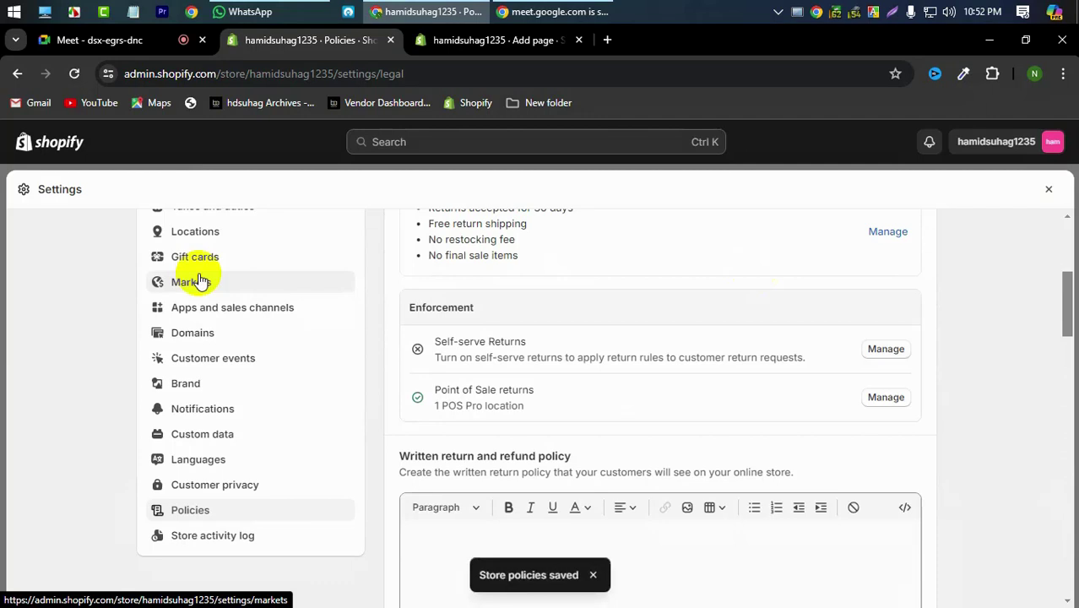
{"action": "left_click", "coordinate": [1047, 190]}
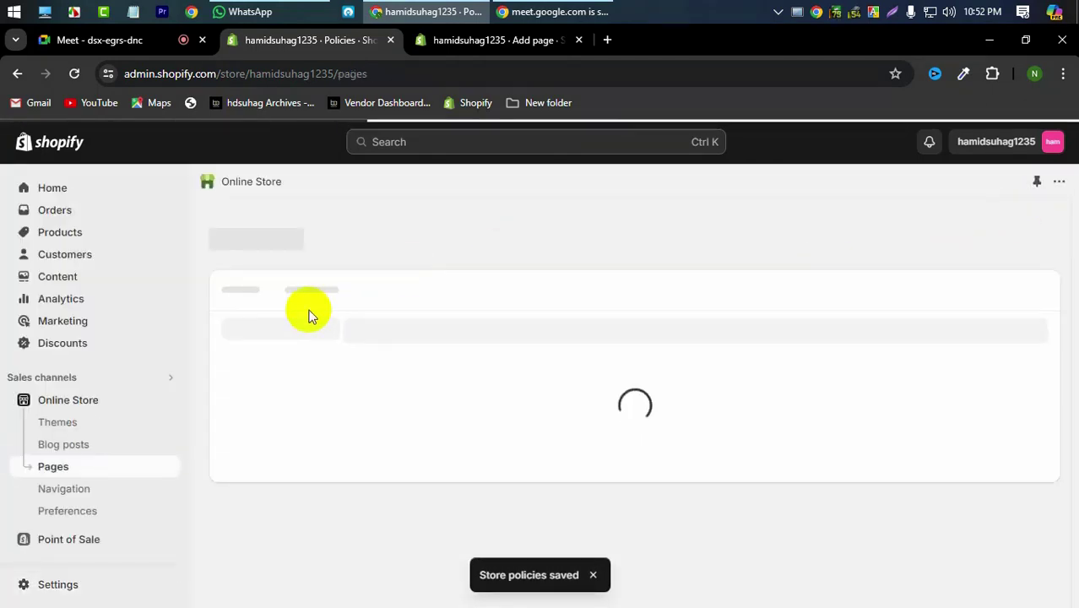
Review the list of store pages, then view the live online store and examine its footer and header menu.
{"action": "scroll", "coordinate": [344, 436], "scroll_direction": "down", "scroll_amount": 3}
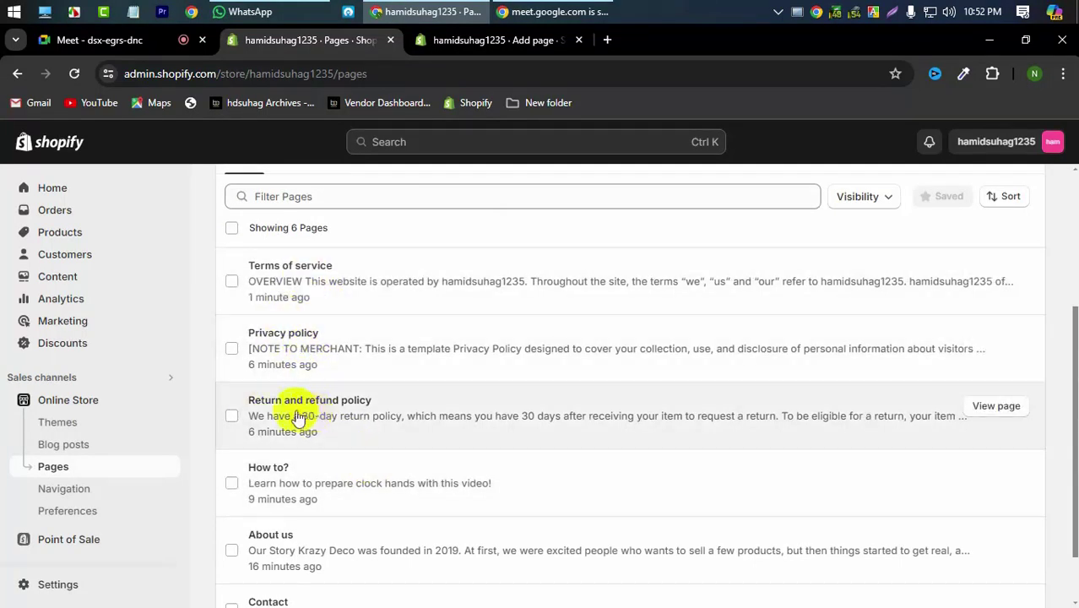
{"action": "scroll", "coordinate": [445, 422], "scroll_direction": "down", "scroll_amount": 1}
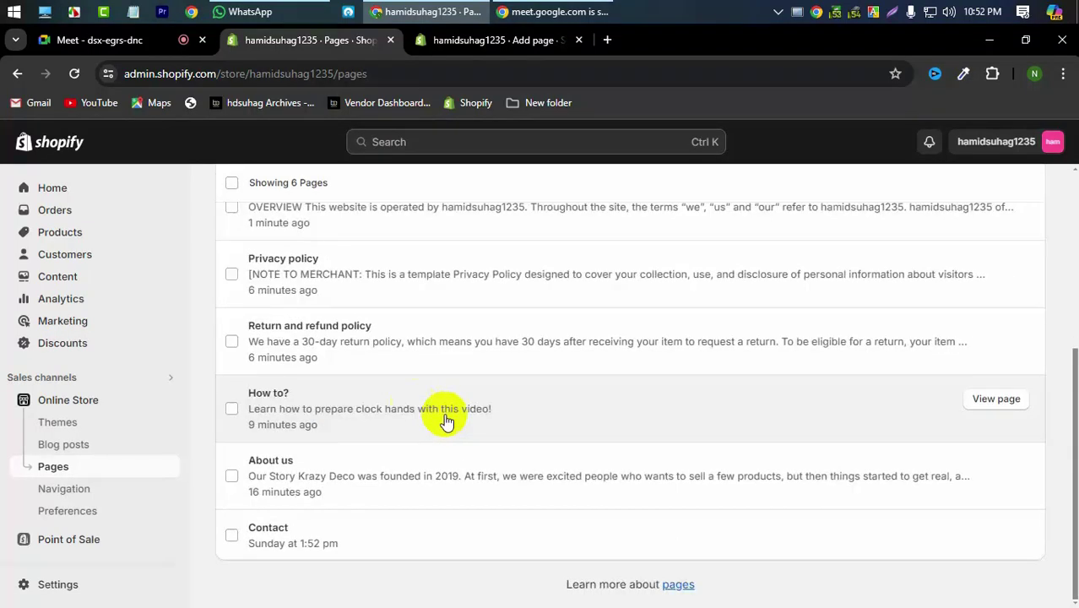
{"action": "scroll", "coordinate": [45, 488], "scroll_direction": "down", "scroll_amount": 1}
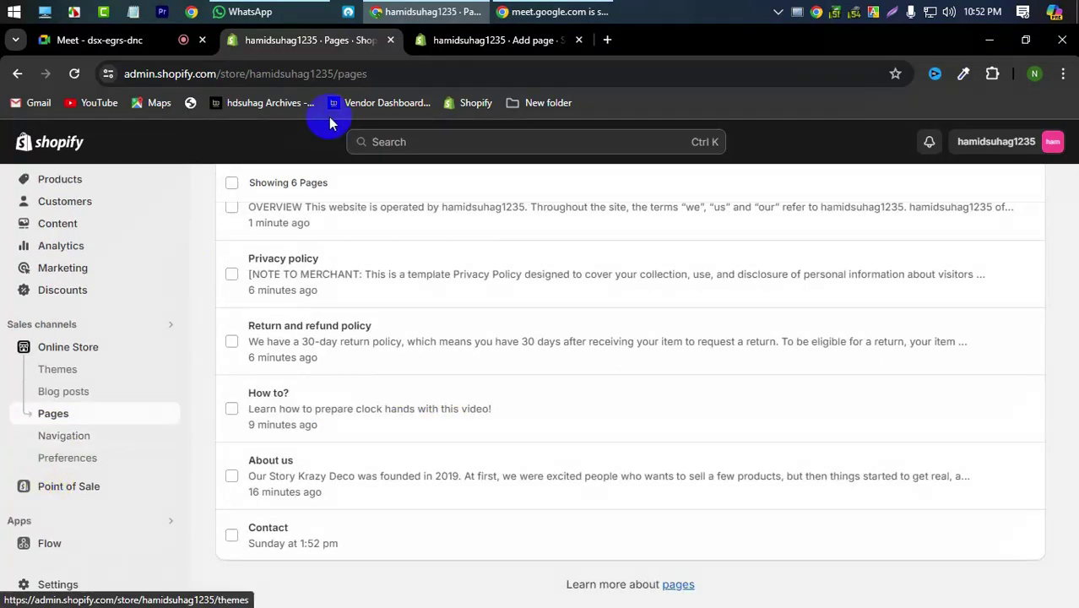
{"action": "left_click", "coordinate": [166, 348]}
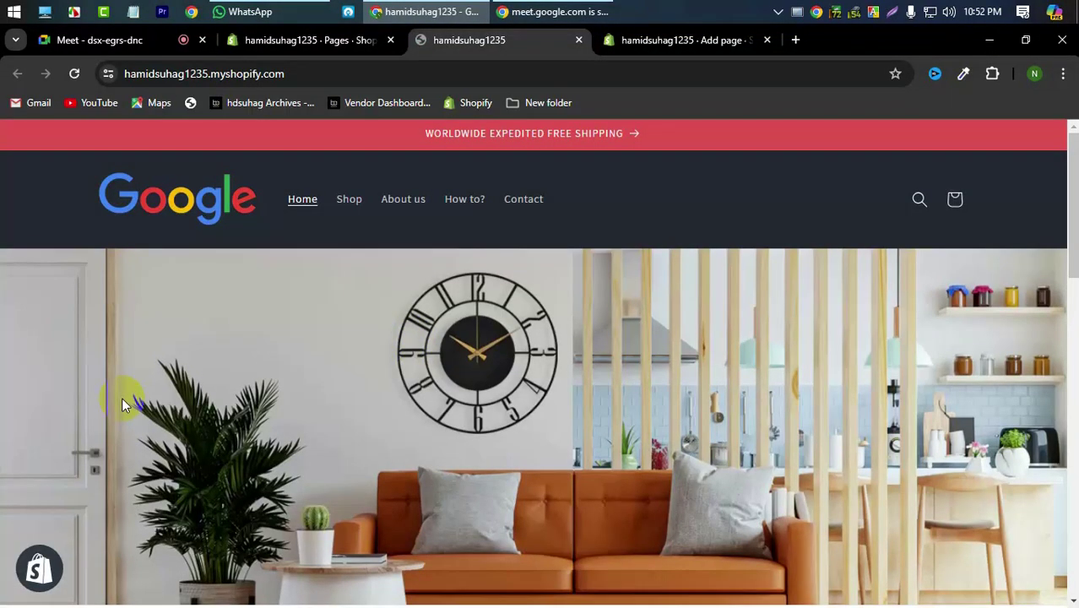
{"action": "scroll", "coordinate": [527, 442], "scroll_direction": "down", "scroll_amount": 15}
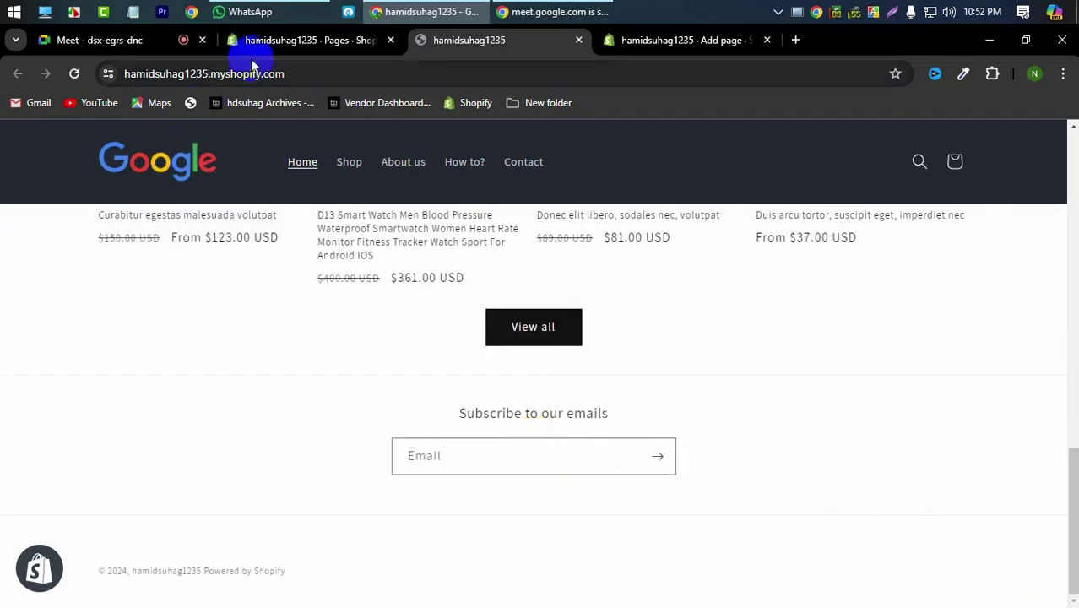
{"action": "left_click", "coordinate": [283, 42]}
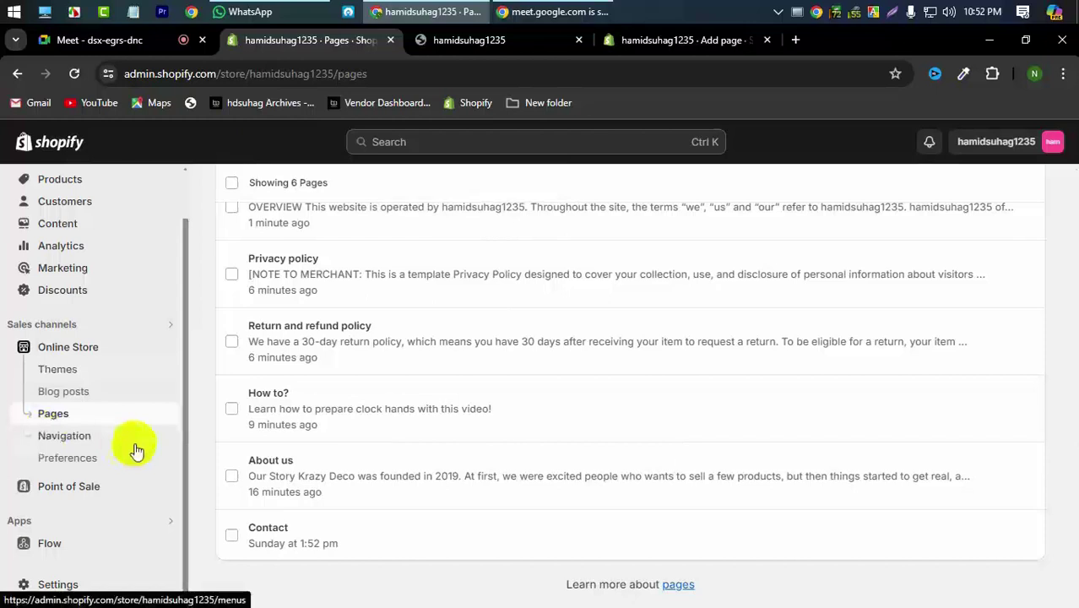
{"action": "left_click", "coordinate": [474, 39]}
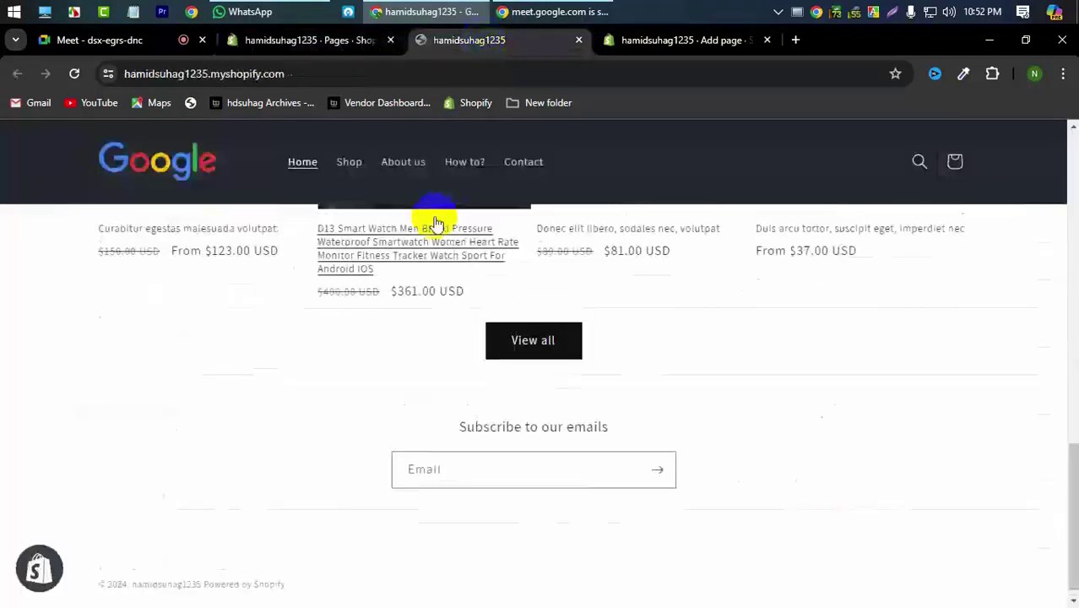
{"action": "scroll", "coordinate": [434, 217], "scroll_direction": "up", "scroll_amount": 10}
{"action": "scroll", "coordinate": [433, 212], "scroll_direction": "up", "scroll_amount": 2}
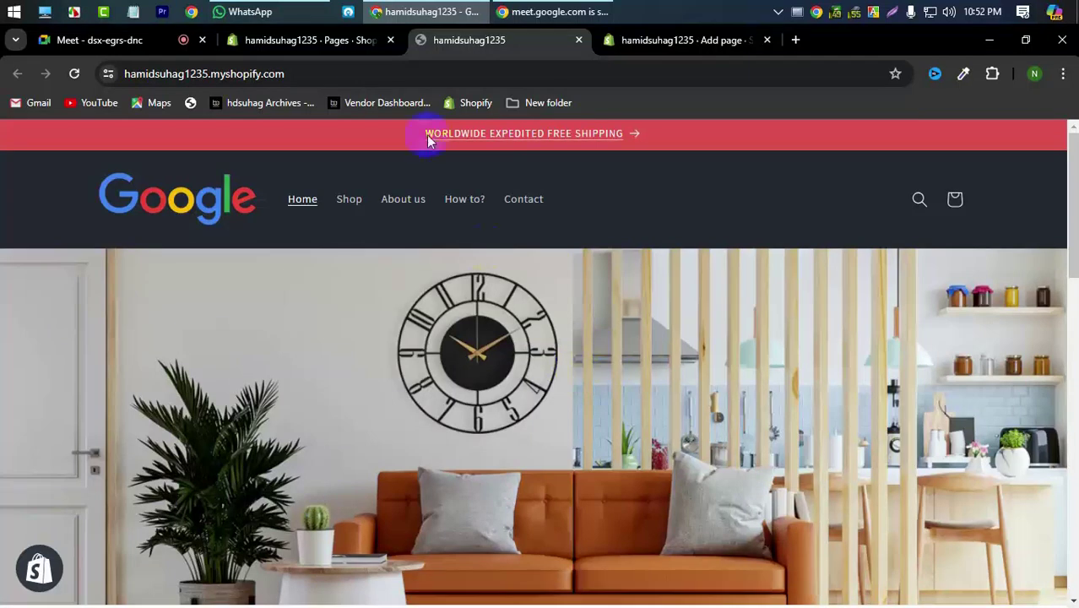
Return to the store admin, open the Footer menu in the navigation settings and delete its Search item.
{"action": "left_click", "coordinate": [312, 40]}
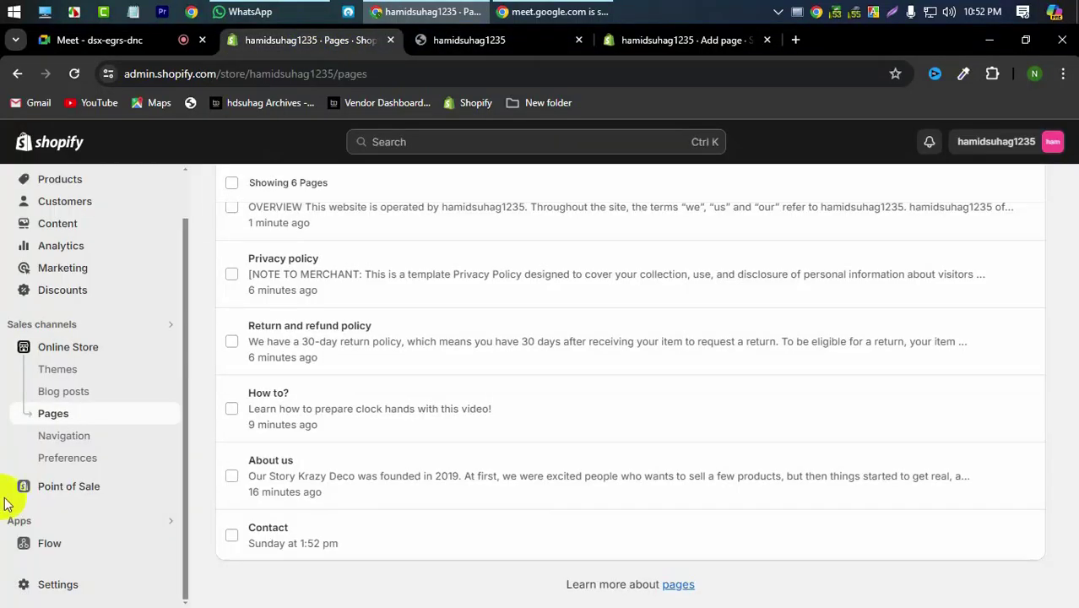
{"action": "left_click", "coordinate": [61, 439]}
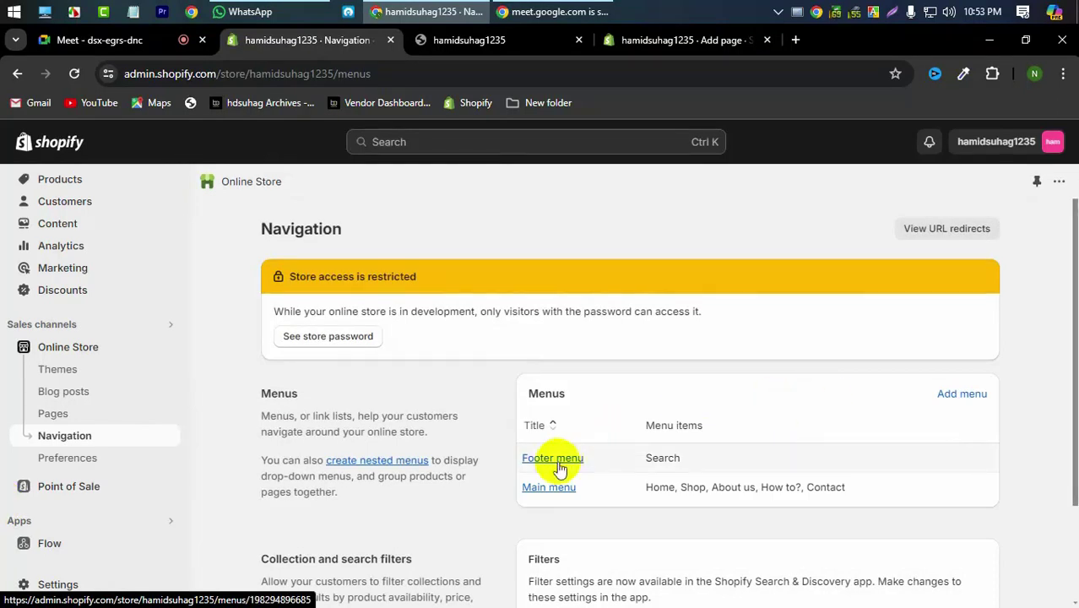
{"action": "left_click", "coordinate": [554, 463]}
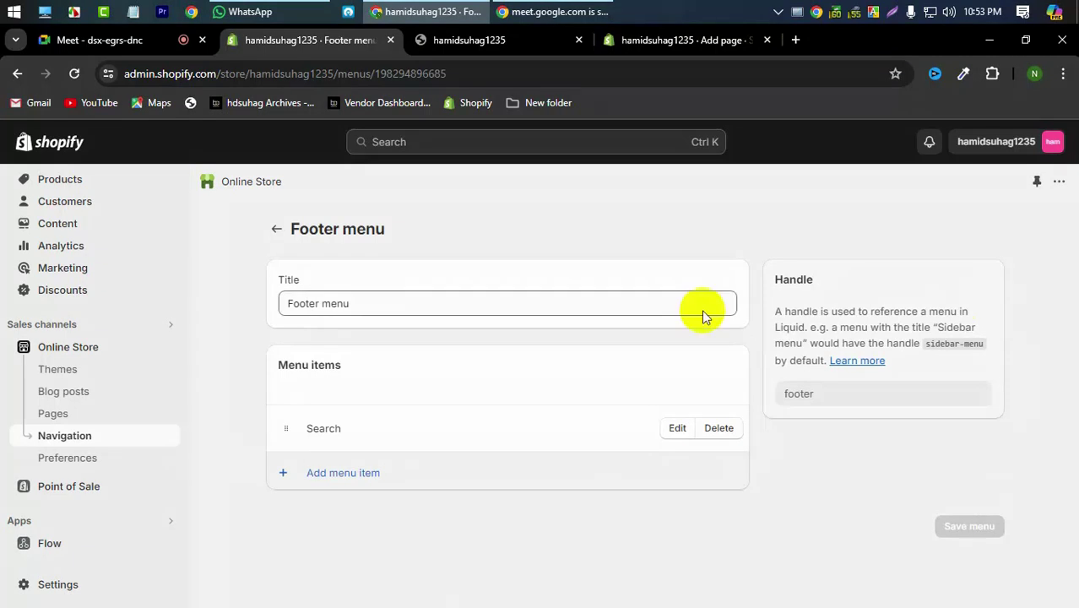
{"action": "left_click", "coordinate": [718, 430]}
{"action": "left_click", "coordinate": [737, 420]}
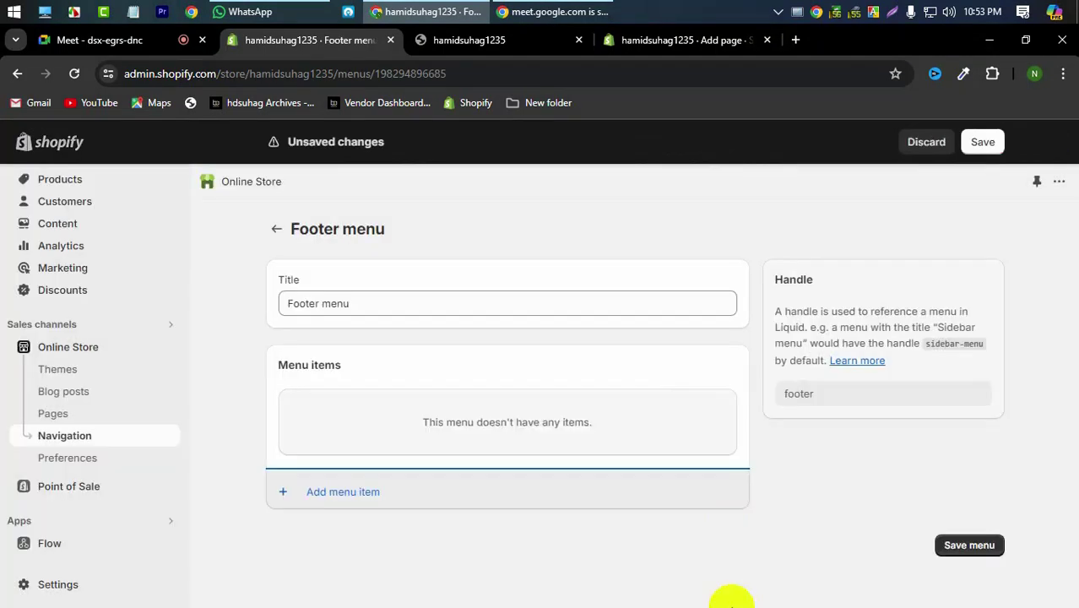
Add a footer menu item linking to the Privacy policy page.
{"action": "left_click", "coordinate": [342, 493]}
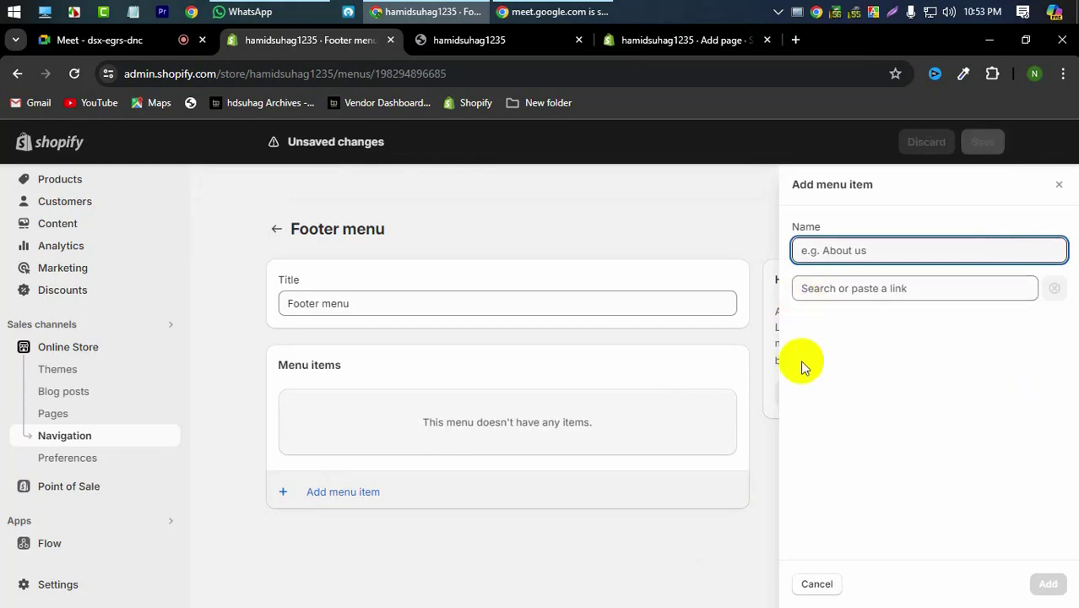
{"action": "left_click", "coordinate": [841, 289]}
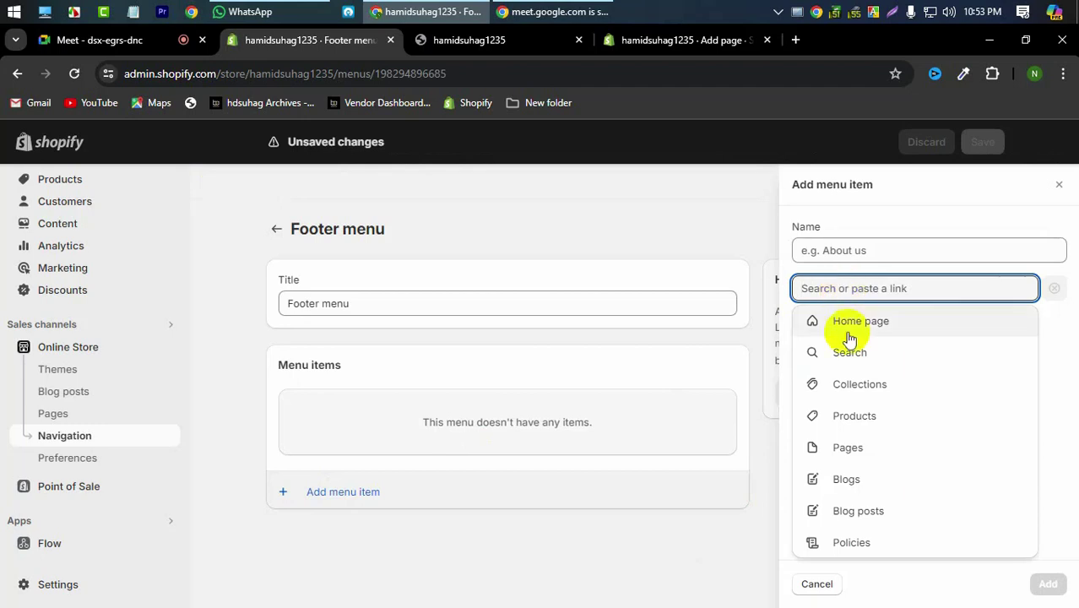
{"action": "left_click", "coordinate": [851, 447]}
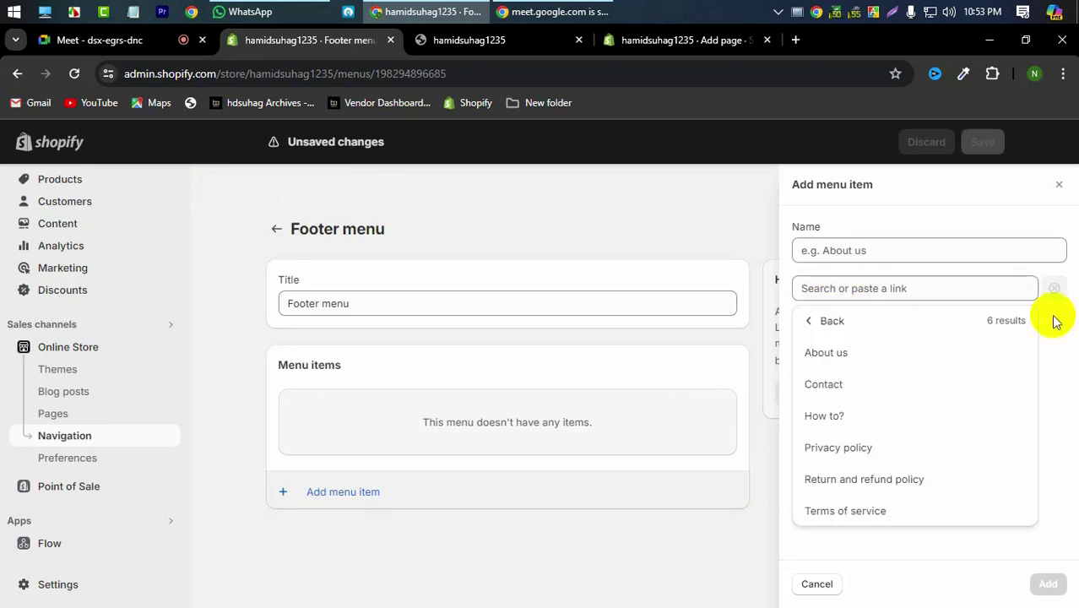
{"action": "left_click", "coordinate": [891, 448]}
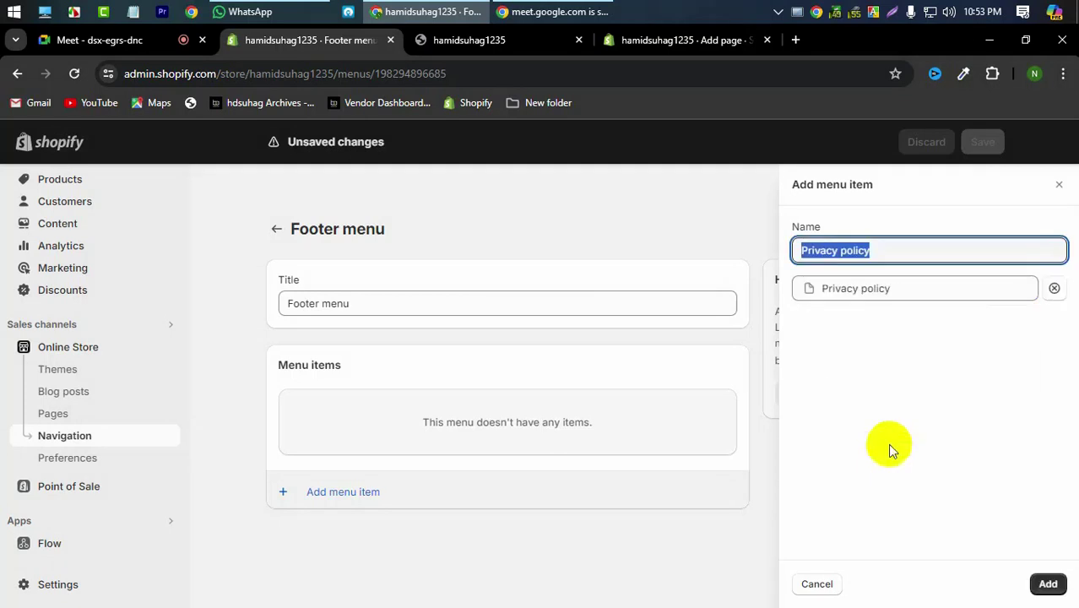
{"action": "left_click", "coordinate": [1062, 585]}
Add a footer menu item linking to the Return and refund policy page.
{"action": "left_click", "coordinate": [380, 475]}
{"action": "left_click", "coordinate": [873, 287]}
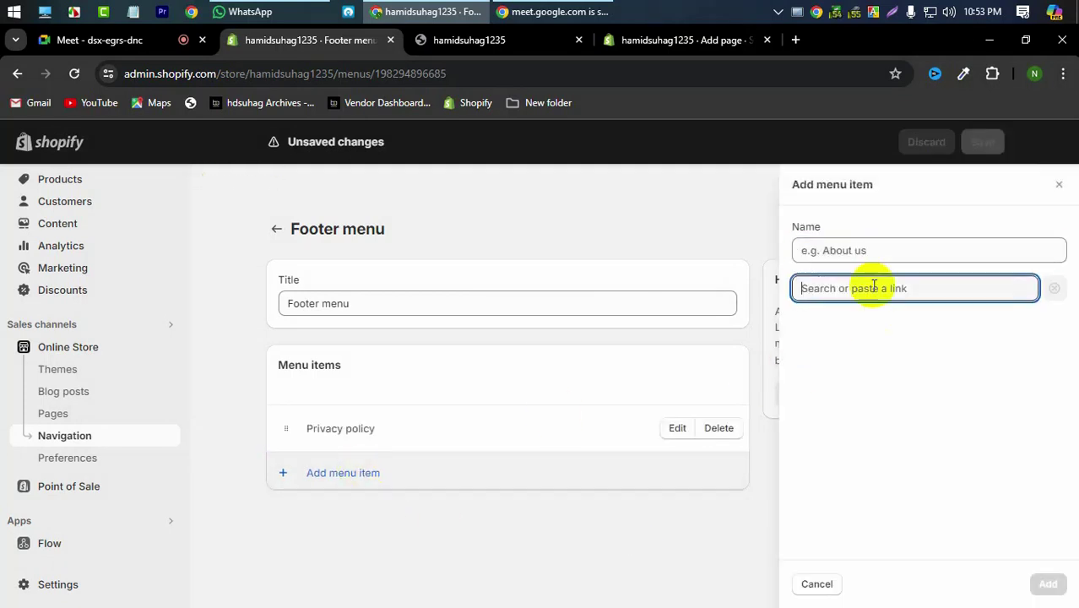
{"action": "left_click", "coordinate": [858, 447]}
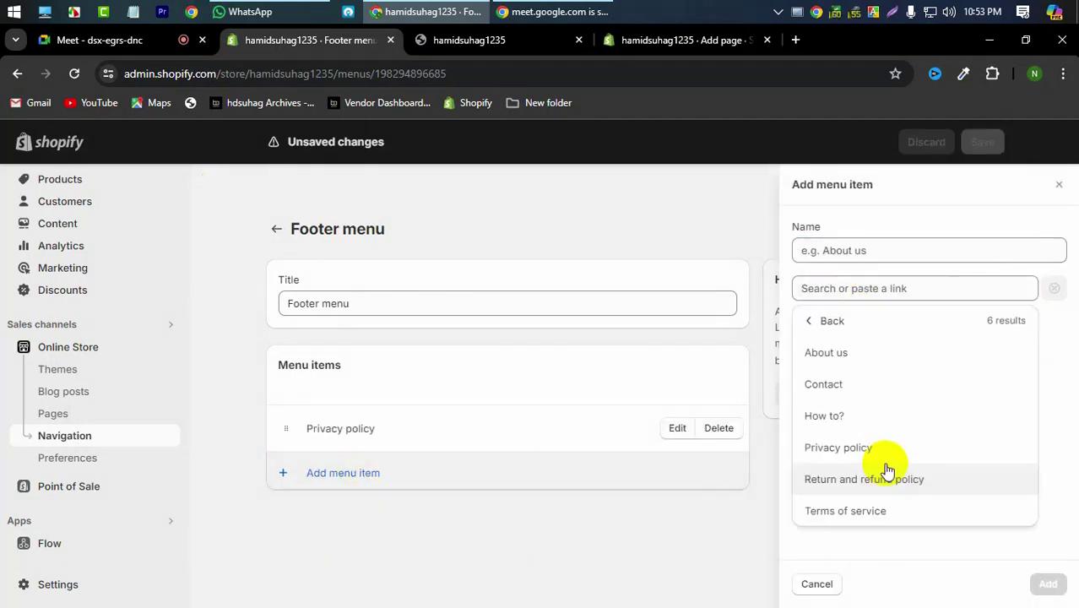
{"action": "left_click", "coordinate": [841, 479]}
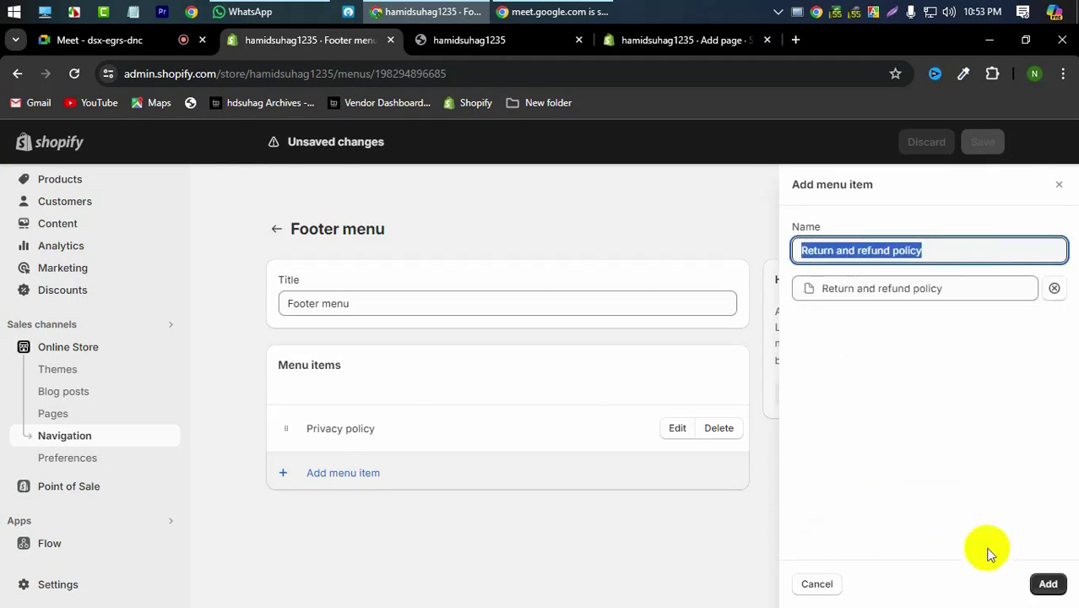
{"action": "left_click", "coordinate": [1046, 583]}
Add a footer menu item linking to the Terms of service page.
{"action": "left_click", "coordinate": [349, 519]}
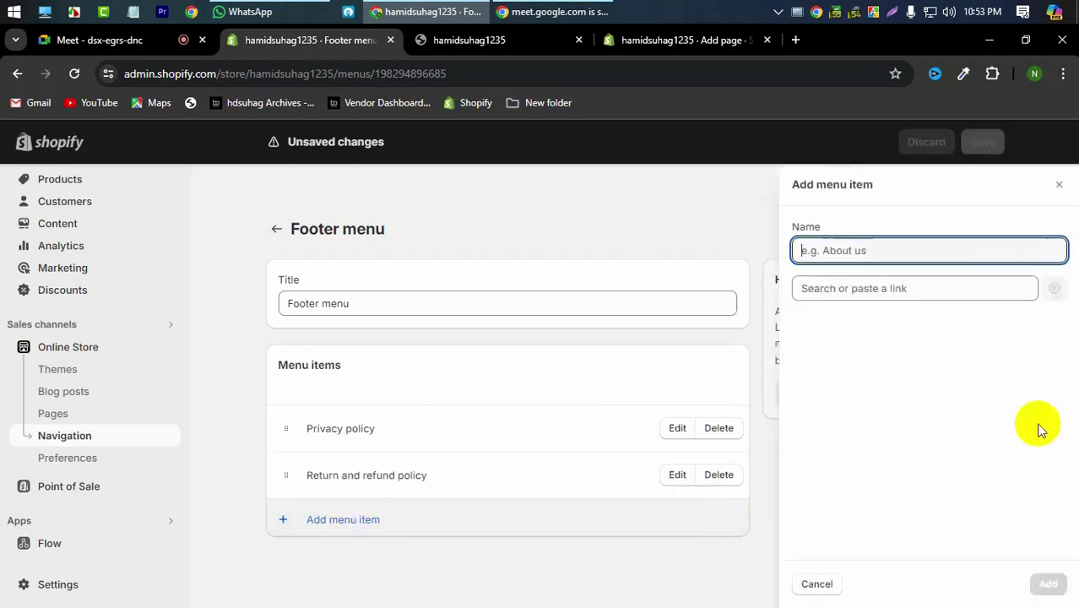
{"action": "left_click", "coordinate": [906, 291]}
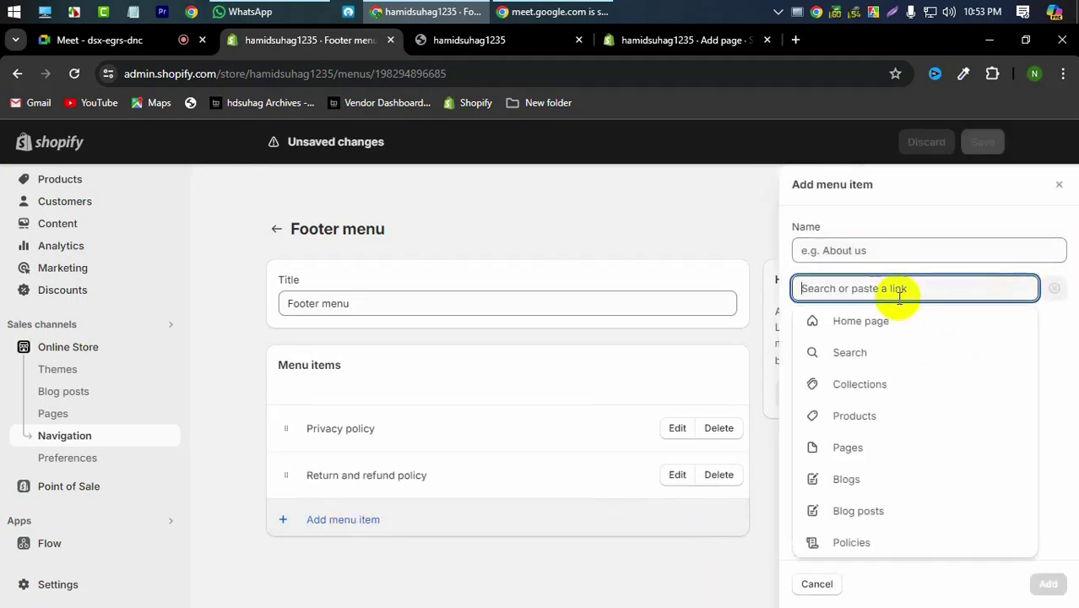
{"action": "left_click", "coordinate": [872, 456]}
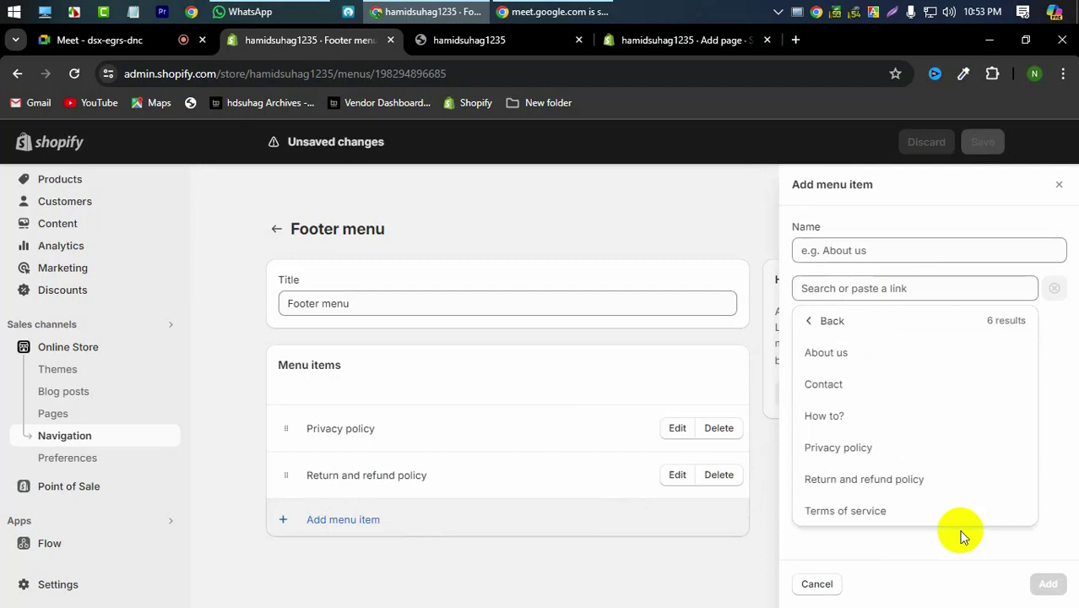
{"action": "left_click", "coordinate": [844, 511]}
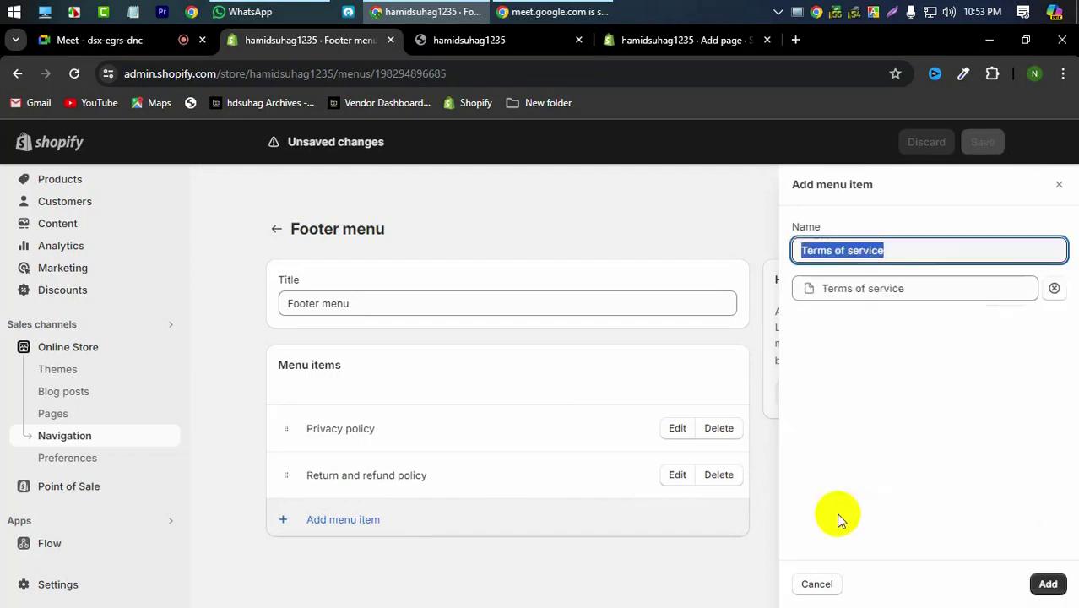
{"action": "left_click", "coordinate": [1046, 584]}
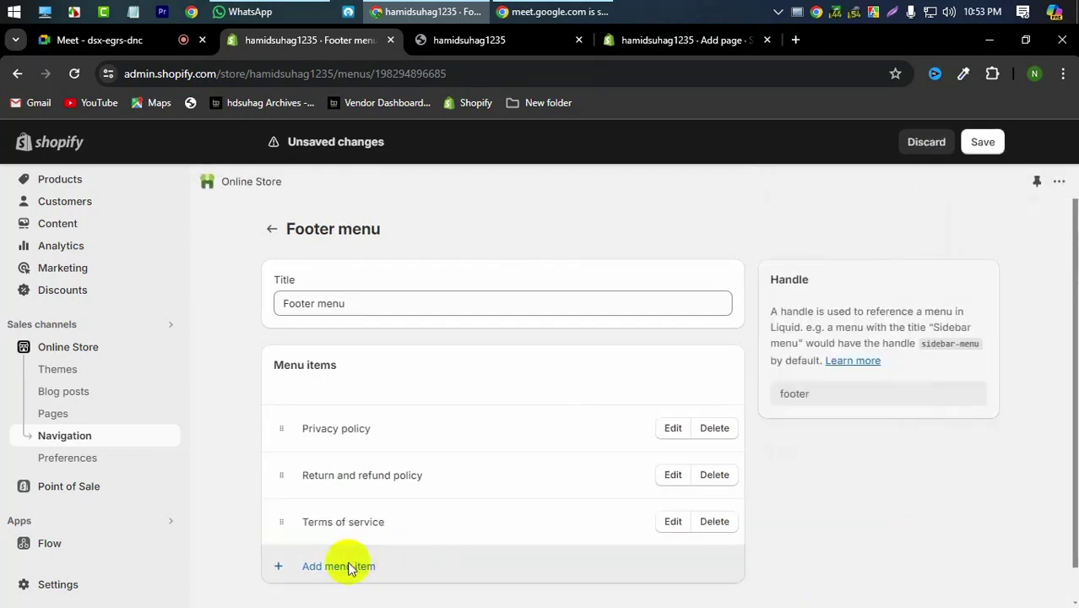
Add a footer menu item linking to the Contact page and save the footer menu.
{"action": "left_click", "coordinate": [349, 567]}
{"action": "left_click", "coordinate": [887, 288]}
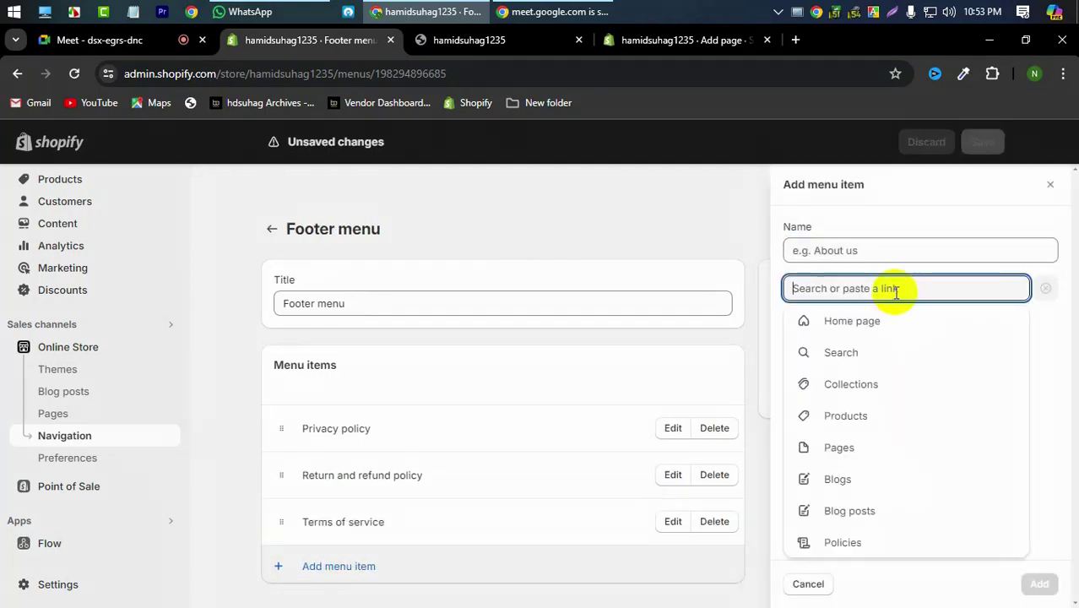
{"action": "left_click", "coordinate": [854, 451]}
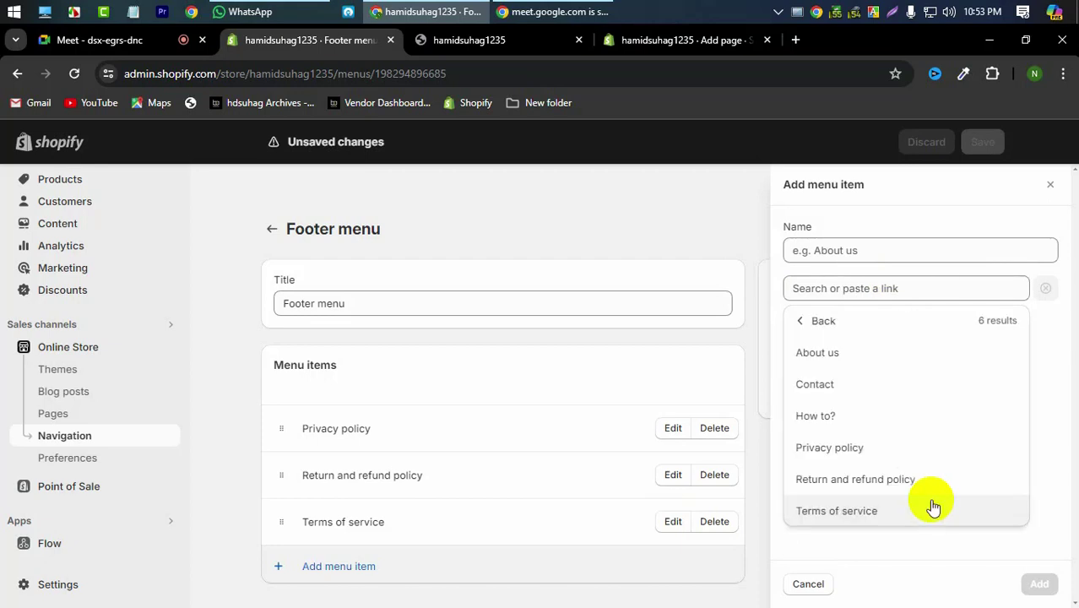
{"action": "left_click", "coordinate": [828, 396]}
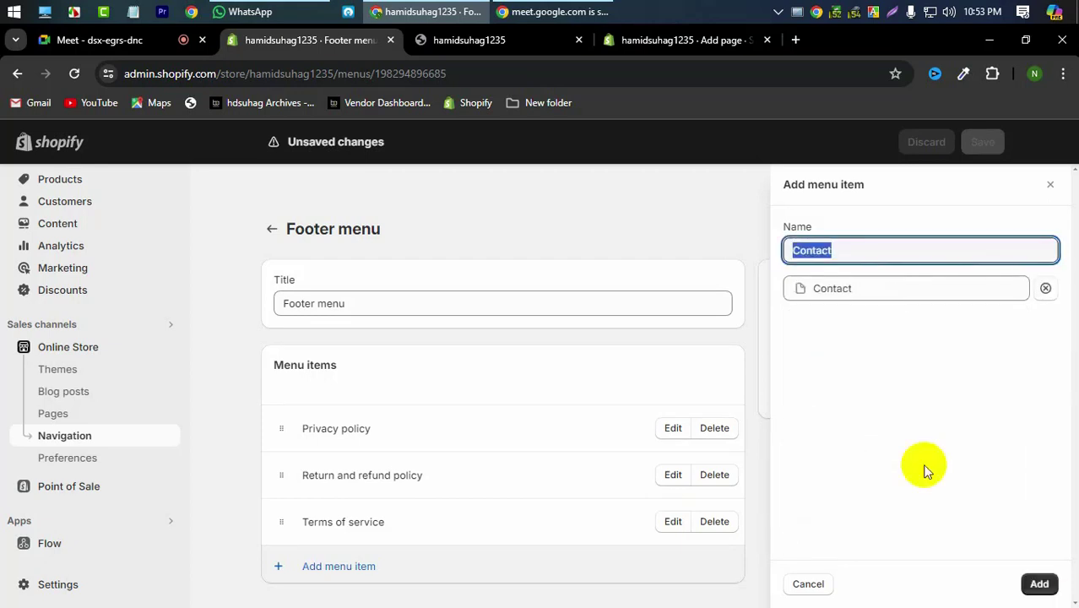
{"action": "left_click", "coordinate": [1039, 583]}
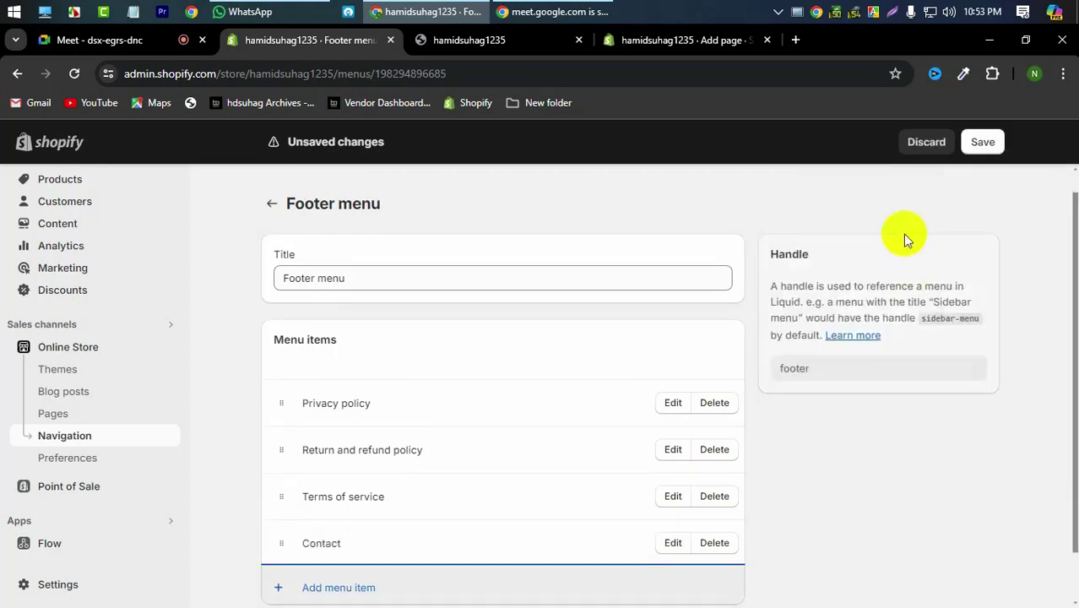
{"action": "left_click", "coordinate": [979, 141]}
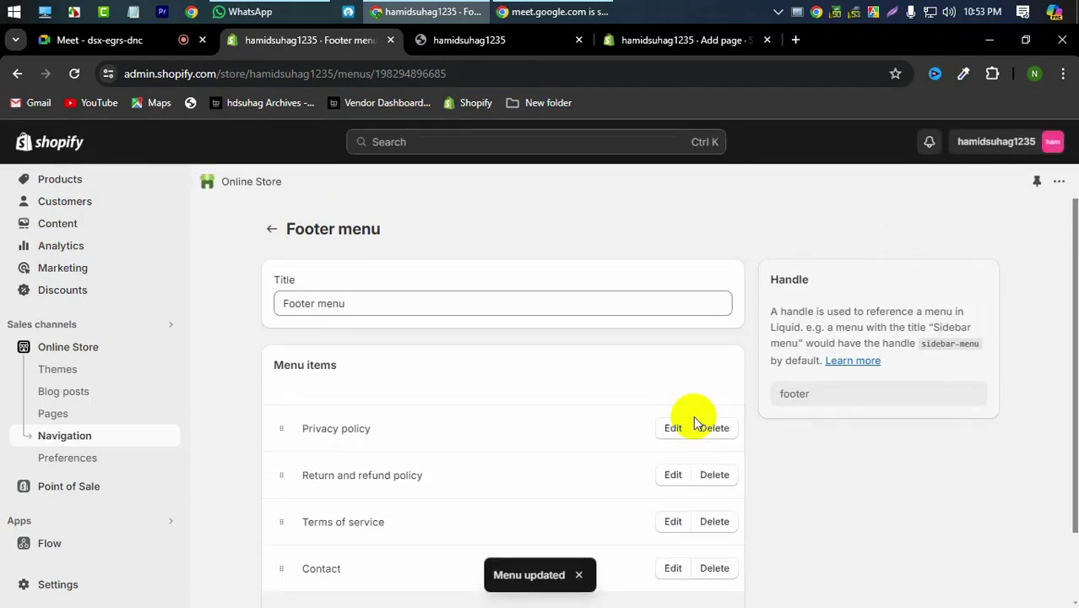
Switch to the live storefront, check the footer at the end of the home page and reload the page.
{"action": "left_click", "coordinate": [480, 40]}
{"action": "scroll", "coordinate": [219, 418], "scroll_direction": "down", "scroll_amount": 20}
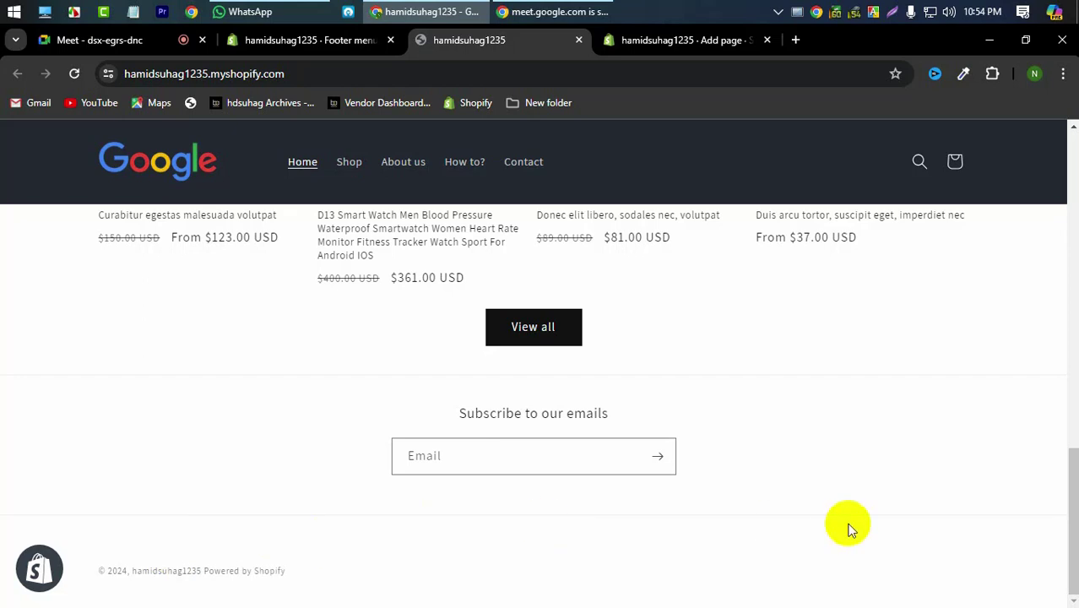
{"action": "left_click", "coordinate": [74, 73]}
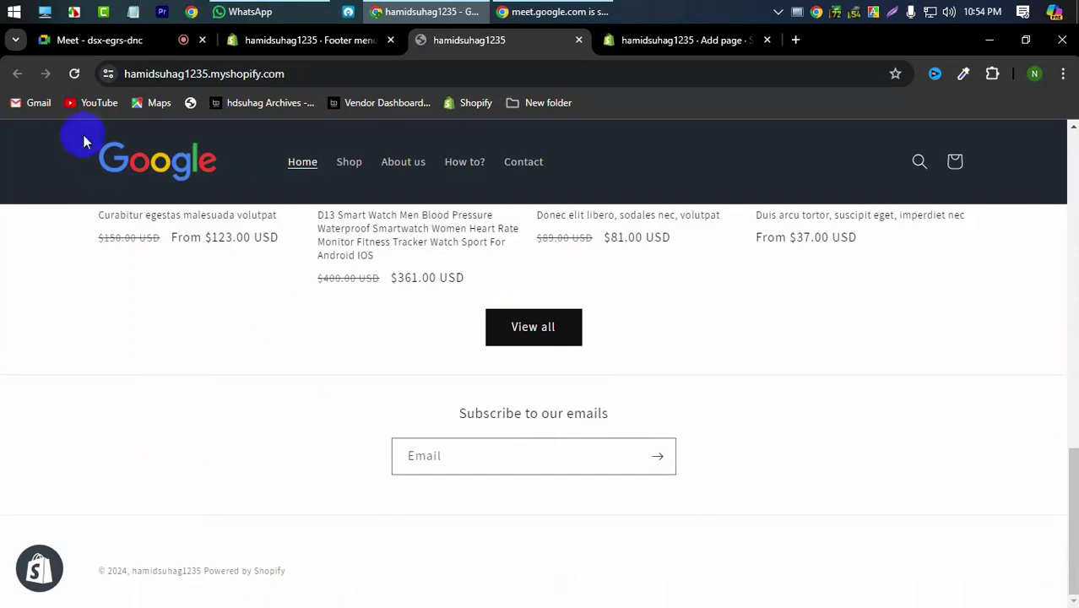
Reload the storefront home page and check the footer at its end for the policy links.
{"action": "left_click", "coordinate": [75, 73]}
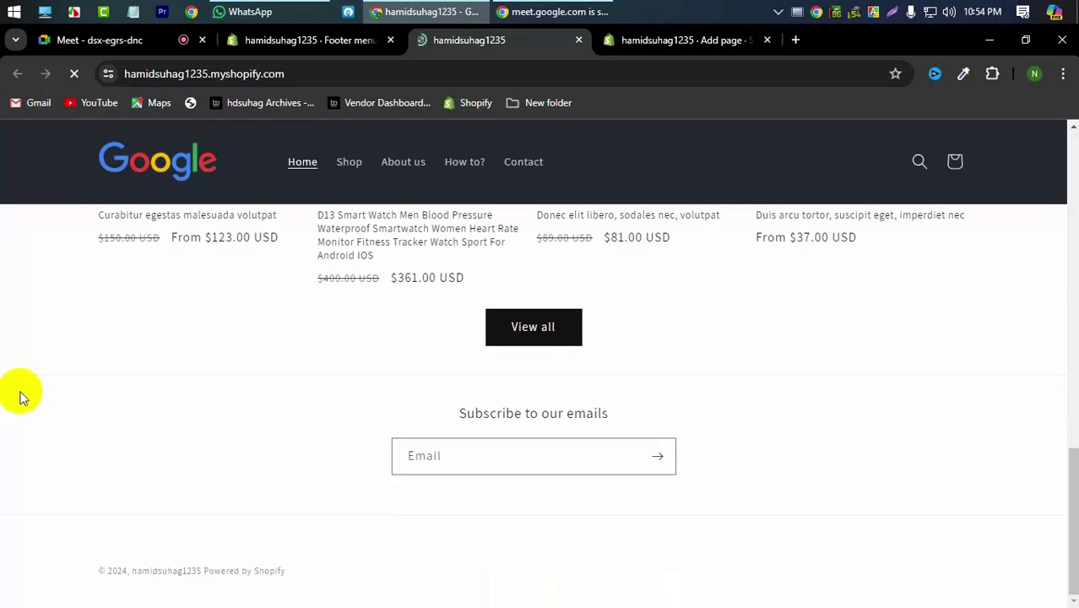
{"action": "scroll", "coordinate": [975, 369], "scroll_direction": "up", "scroll_amount": 15}
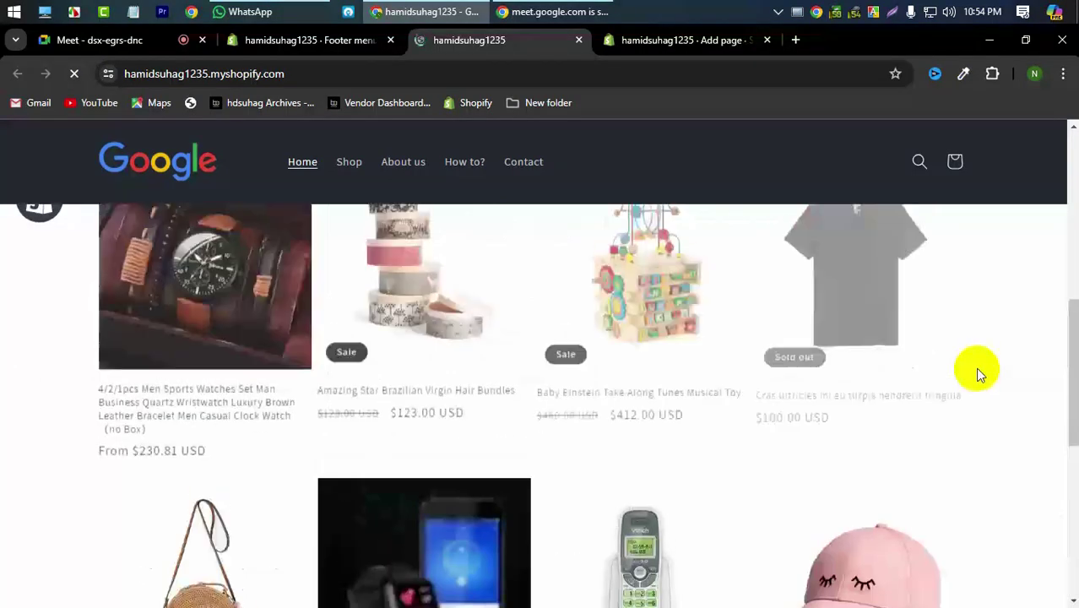
{"action": "scroll", "coordinate": [4, 412], "scroll_direction": "down", "scroll_amount": 15}
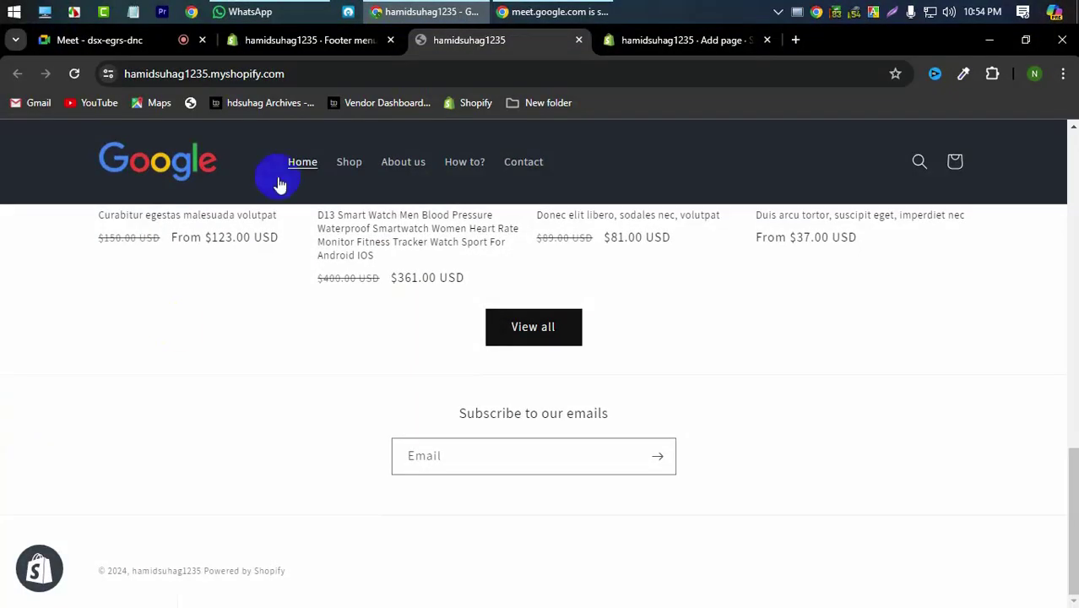
Copy the storefront address and load it in a window of another browser profile.
{"action": "left_click", "coordinate": [209, 76]}
{"action": "right_click", "coordinate": [207, 75]}
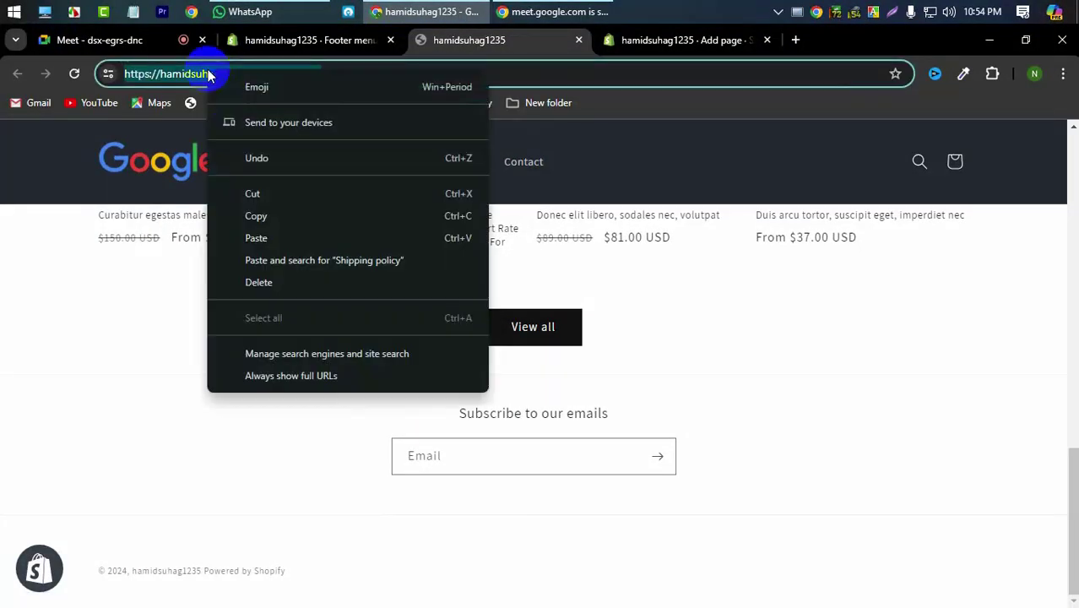
{"action": "left_click", "coordinate": [258, 215]}
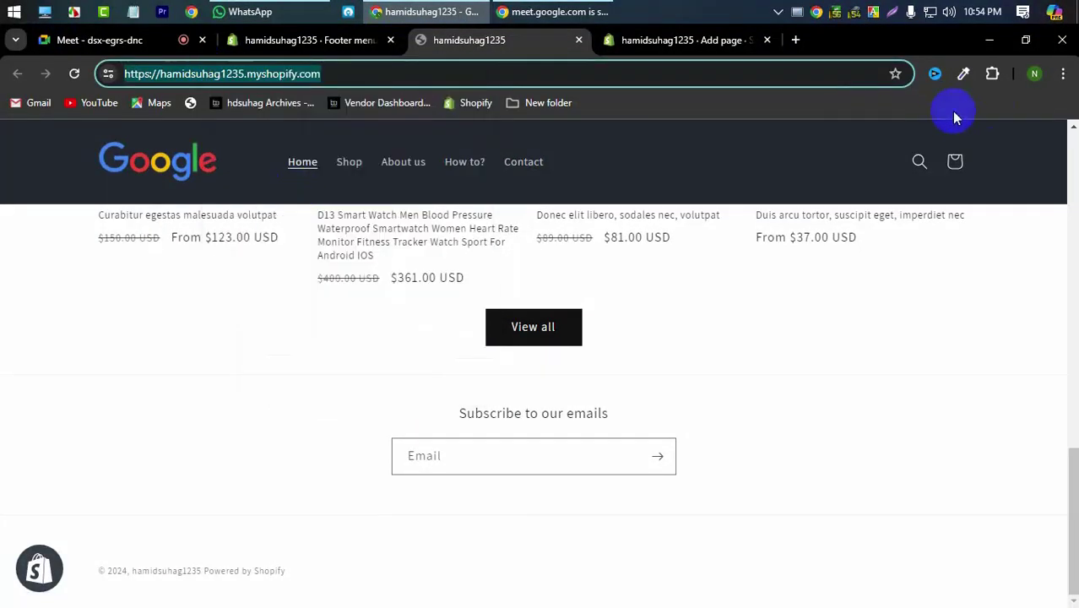
{"action": "left_click", "coordinate": [1034, 73]}
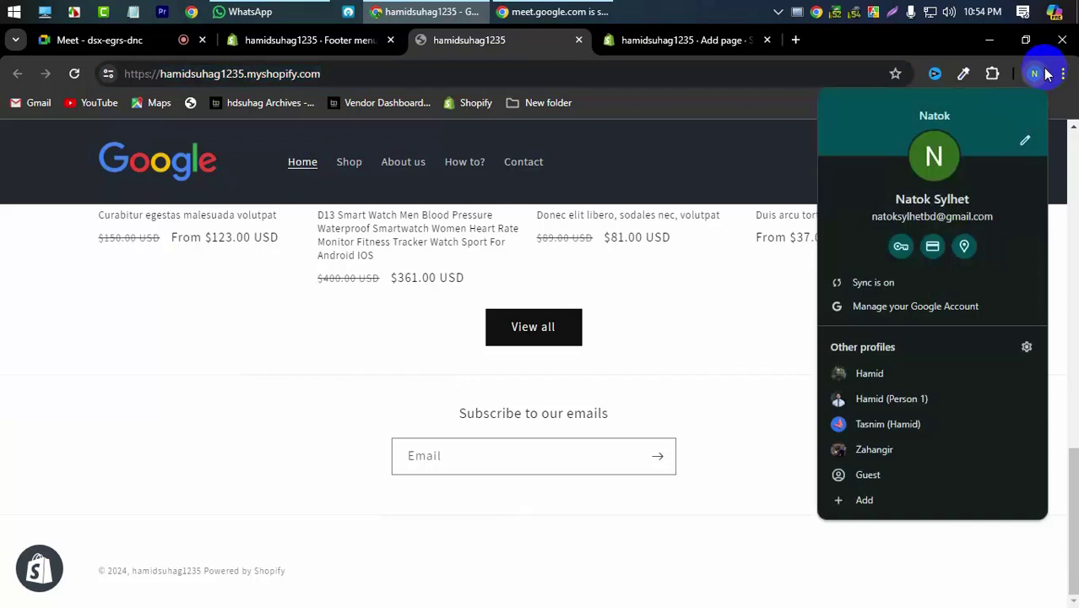
{"action": "left_click", "coordinate": [893, 424]}
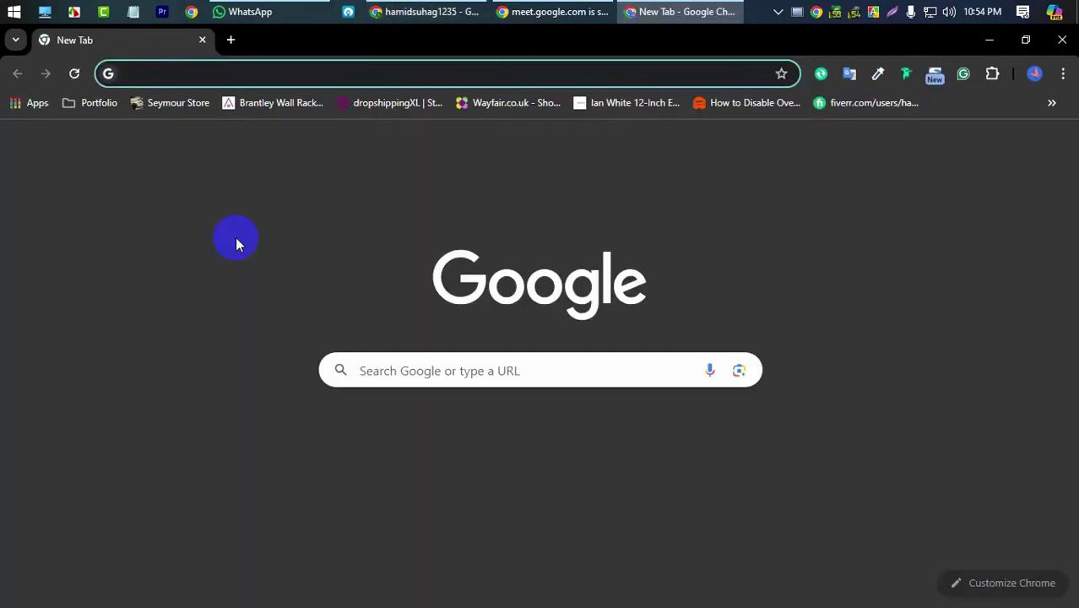
{"action": "key", "text": "ctrl+v"}
{"action": "key", "text": "Return"}
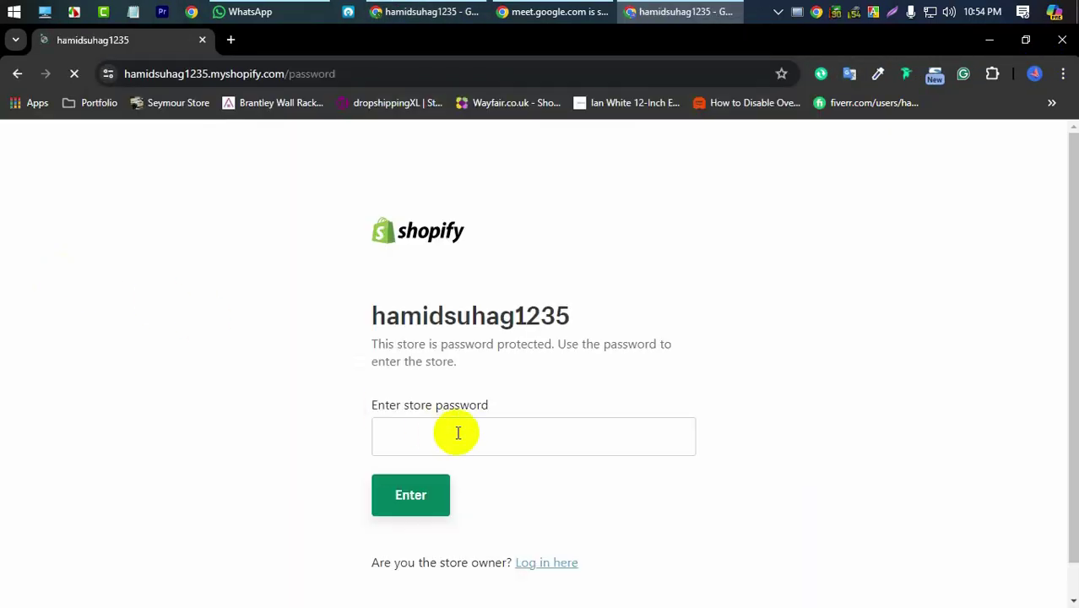
Enter the store password from the clipboard history and open the password-protected storefront.
{"action": "left_click", "coordinate": [457, 433]}
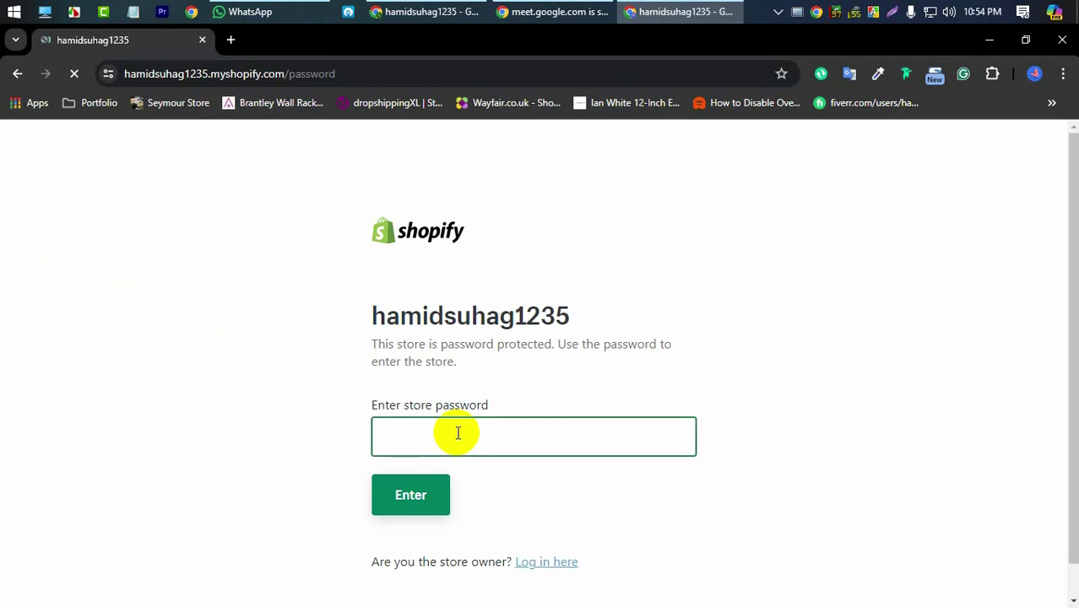
{"action": "key", "text": "super+v"}
{"action": "scroll", "coordinate": [462, 251], "scroll_direction": "down", "scroll_amount": 3}
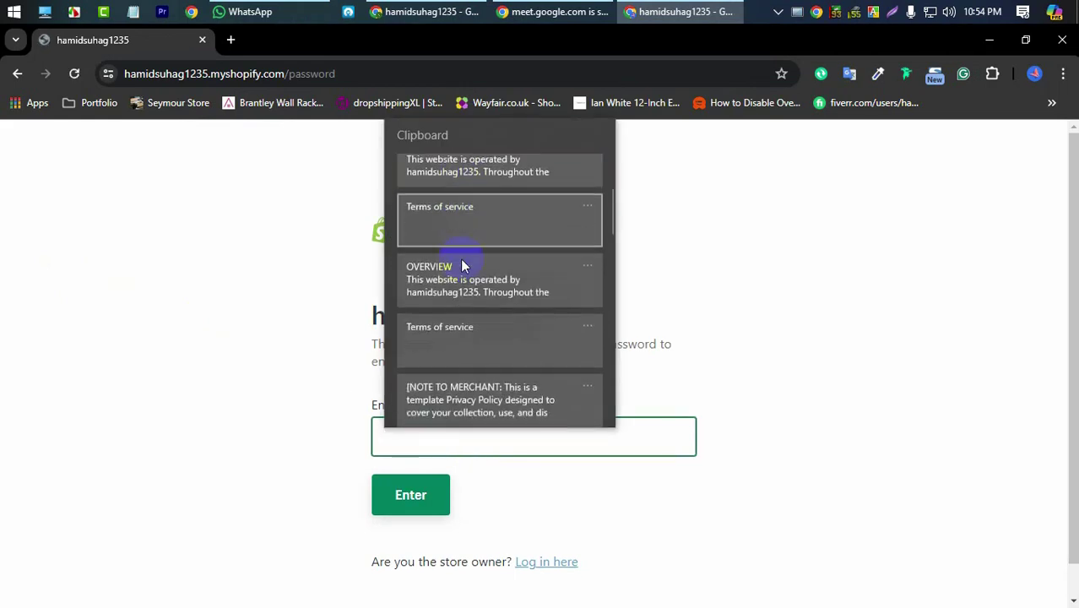
{"action": "scroll", "coordinate": [461, 265], "scroll_direction": "down", "scroll_amount": 10}
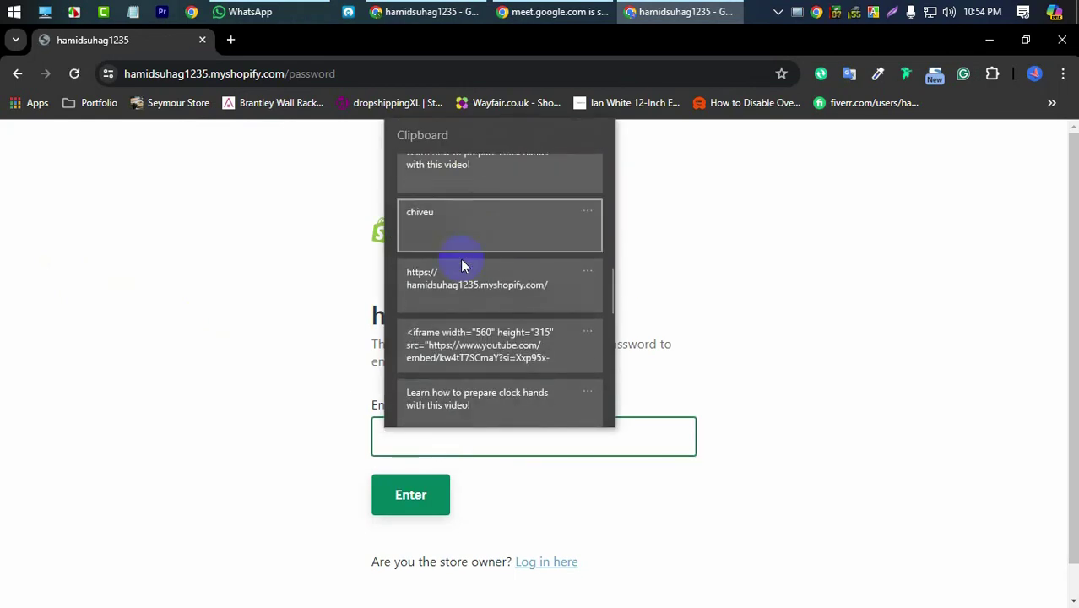
{"action": "left_click", "coordinate": [458, 224]}
{"action": "left_click", "coordinate": [422, 499]}
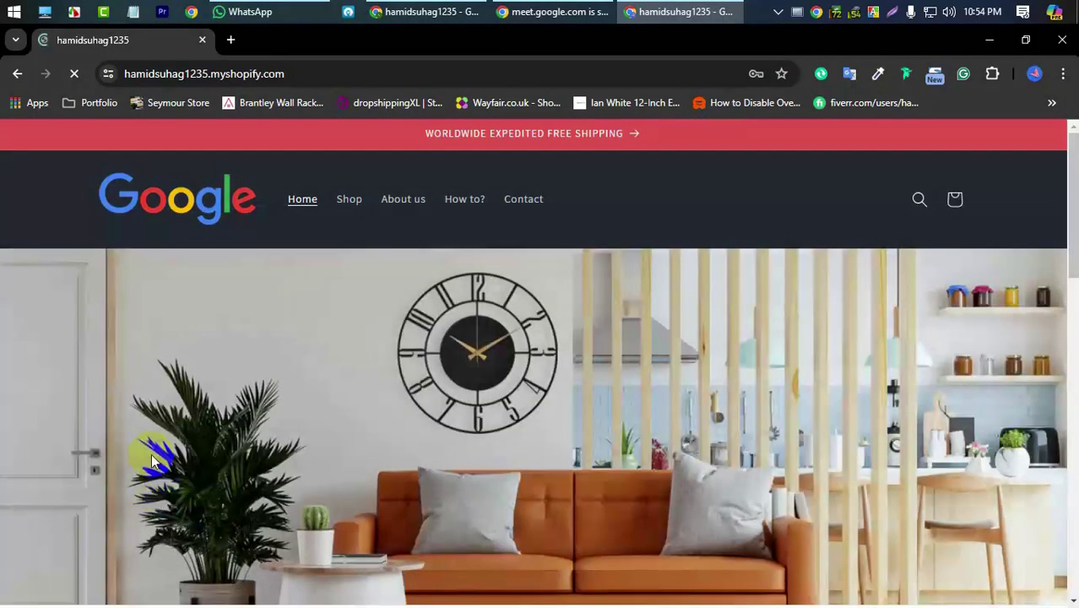
Check the footer at the end of the home page, close this profile's window and return to the original browser window.
{"action": "scroll", "coordinate": [365, 461], "scroll_direction": "down", "scroll_amount": 15}
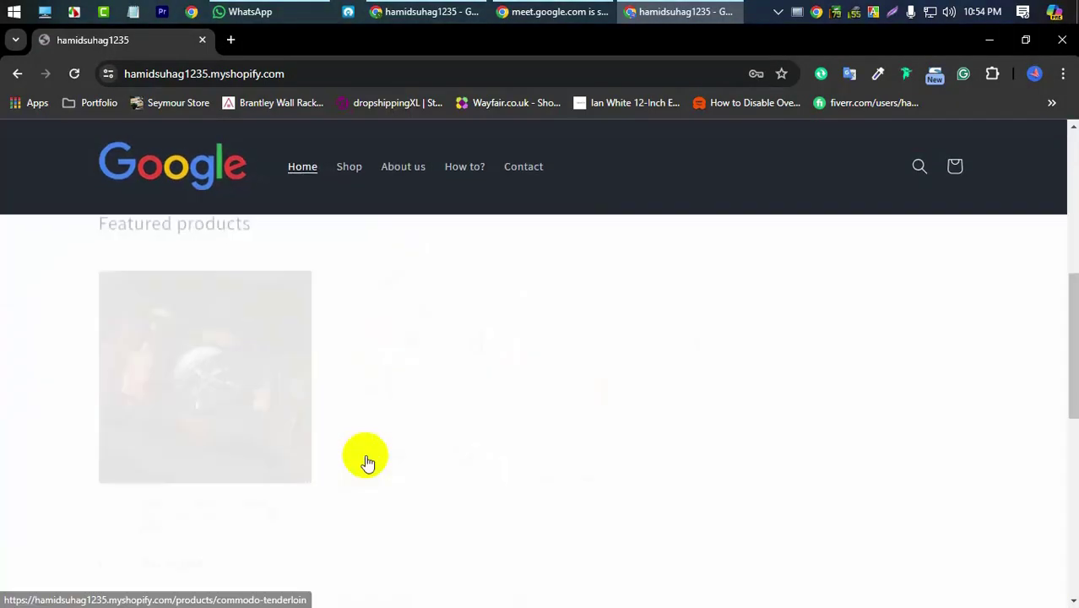
{"action": "scroll", "coordinate": [365, 460], "scroll_direction": "down", "scroll_amount": 1}
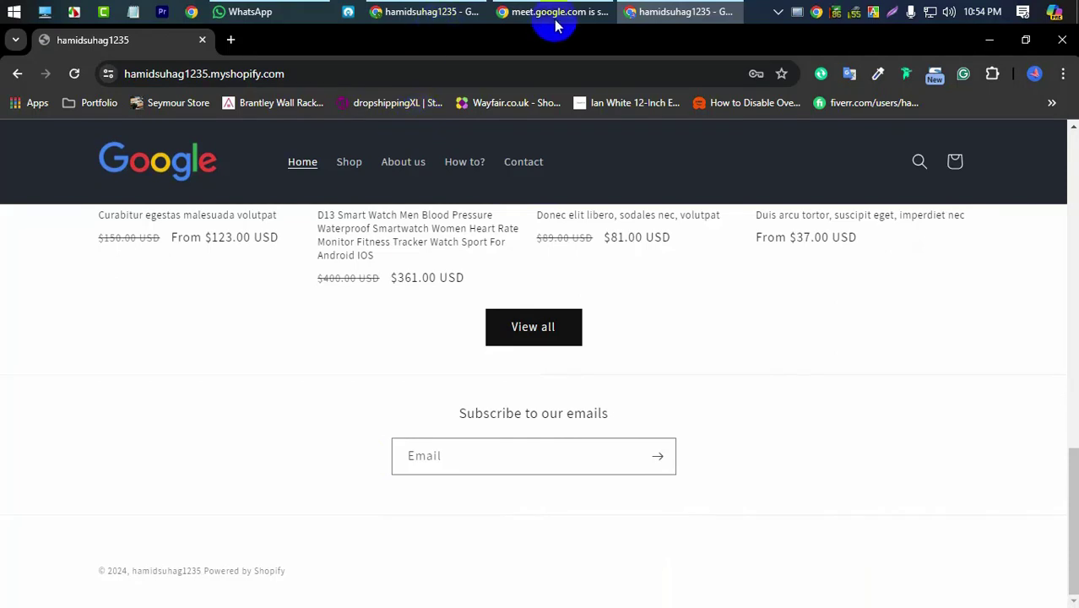
{"action": "left_click", "coordinate": [522, 15]}
{"action": "left_click", "coordinate": [507, 17]}
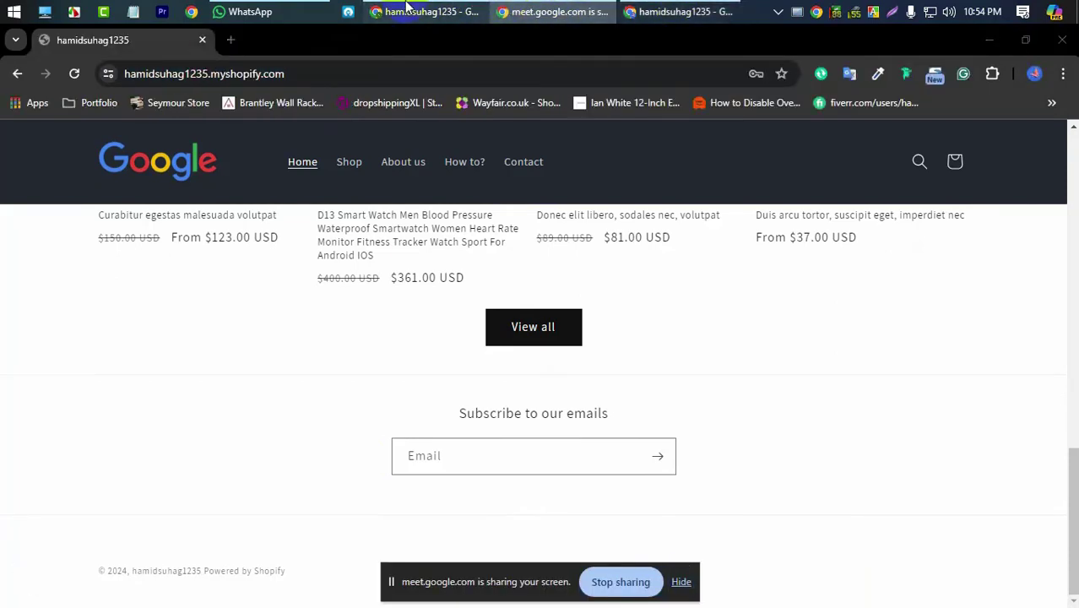
{"action": "left_click", "coordinate": [406, 8]}
{"action": "left_click", "coordinate": [629, 11]}
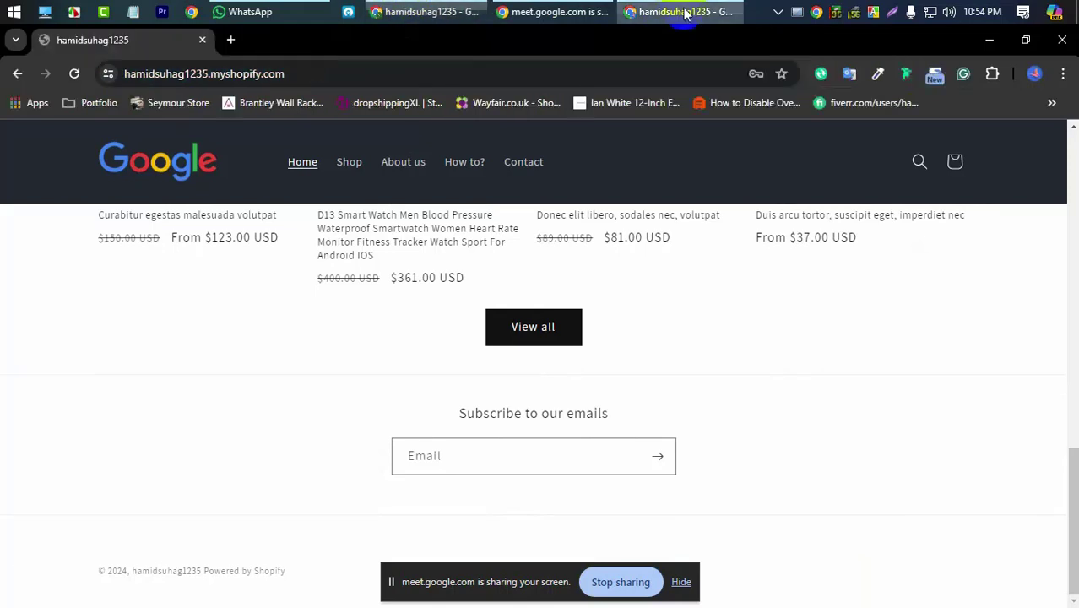
{"action": "left_click", "coordinate": [1060, 38]}
{"action": "left_click", "coordinate": [426, 12]}
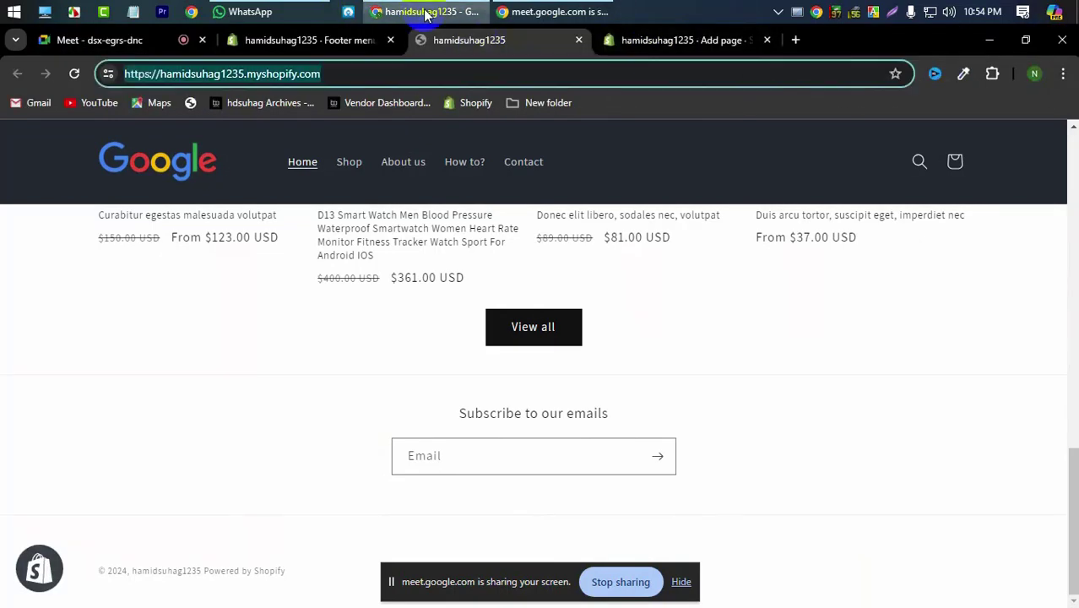
Compare the saved footer menu items in the admin with the storefront footer and hide the screen-sharing notice.
{"action": "left_click", "coordinate": [553, 10]}
{"action": "left_click", "coordinate": [287, 39]}
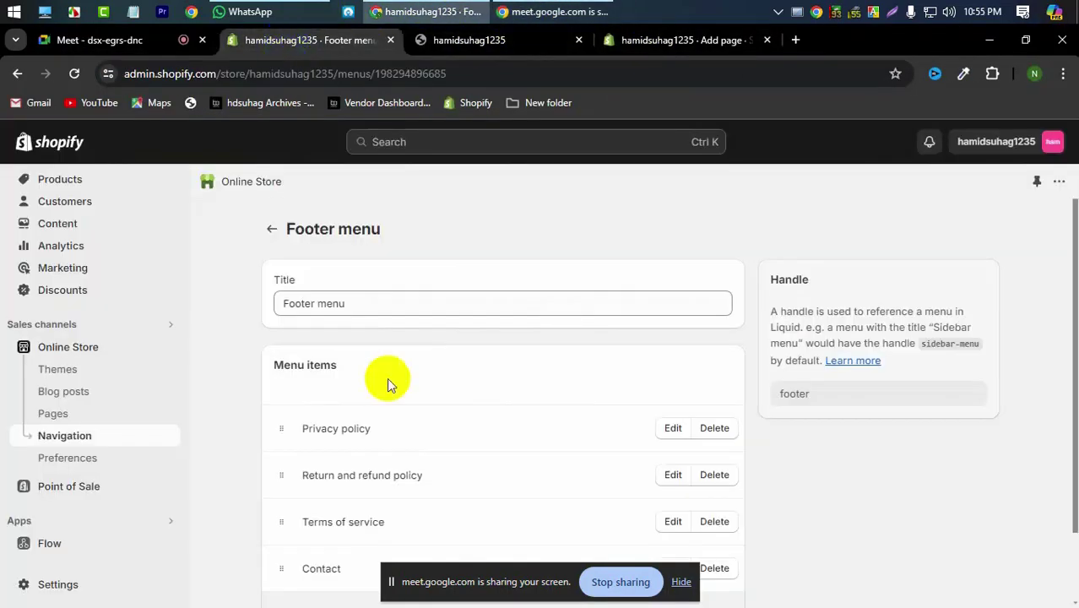
{"action": "left_click", "coordinate": [488, 42]}
{"action": "left_click", "coordinate": [646, 42]}
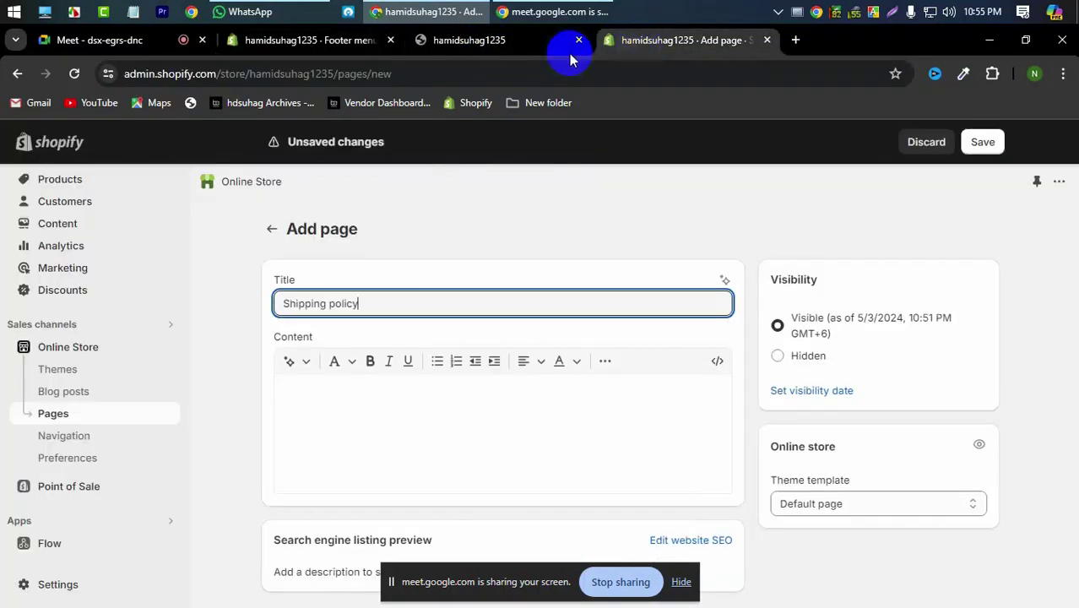
{"action": "left_click", "coordinate": [471, 53]}
{"action": "left_click", "coordinate": [342, 49]}
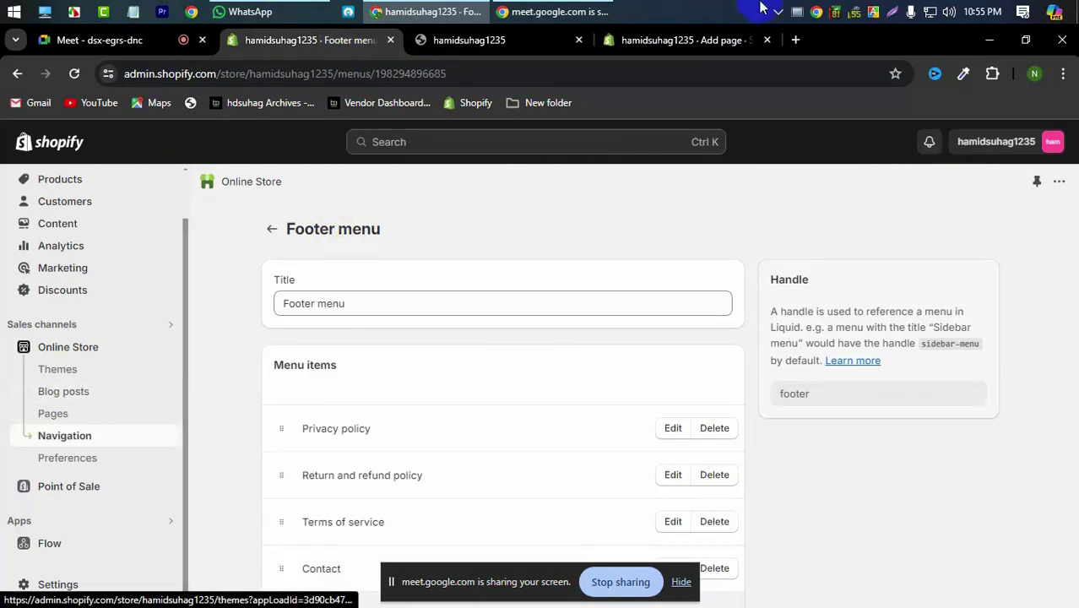
{"action": "left_click", "coordinate": [481, 42]}
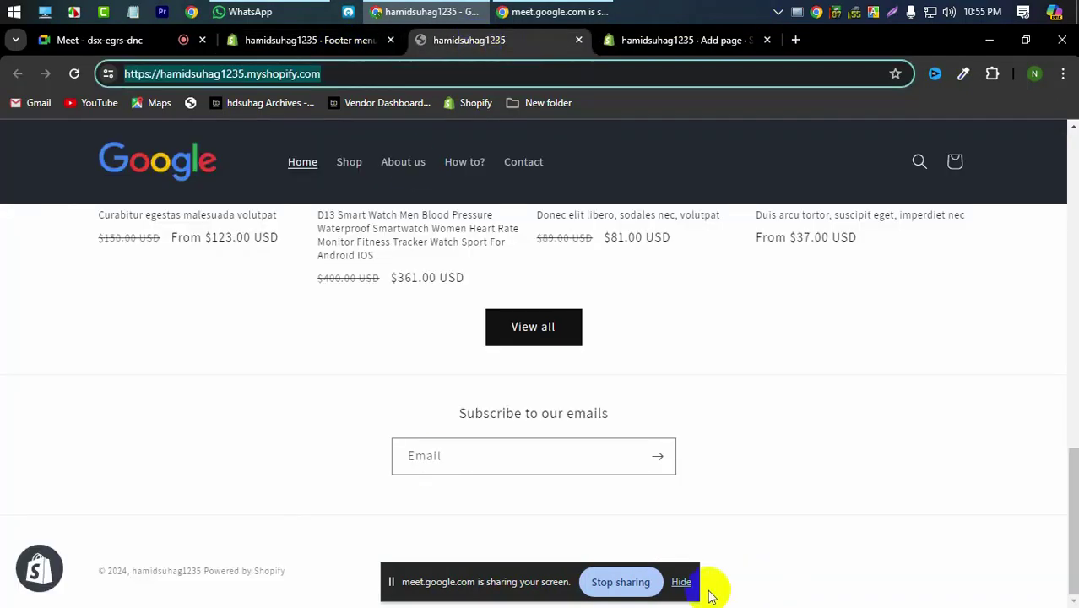
{"action": "left_click", "coordinate": [680, 581]}
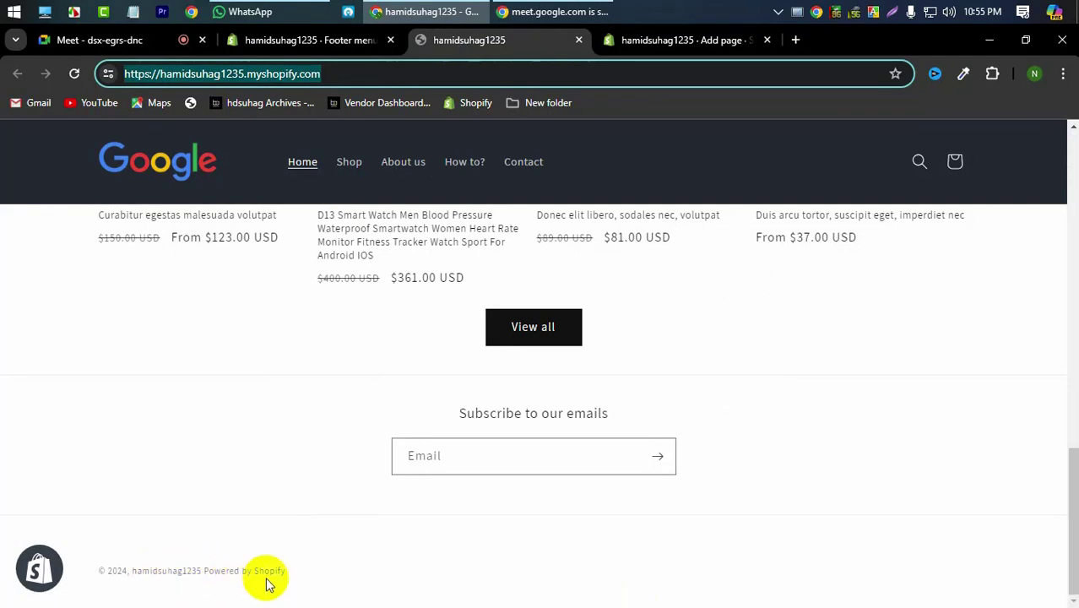
Go from the footer menu to the store's themes and open the current Dawn theme for customization.
{"action": "left_click", "coordinate": [318, 42]}
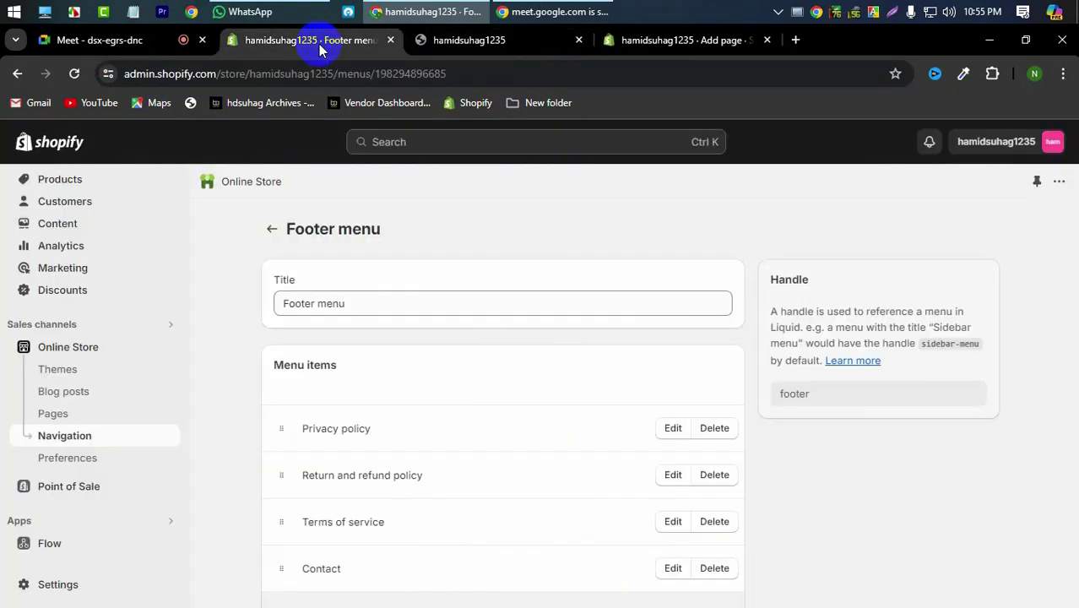
{"action": "left_click", "coordinate": [44, 348]}
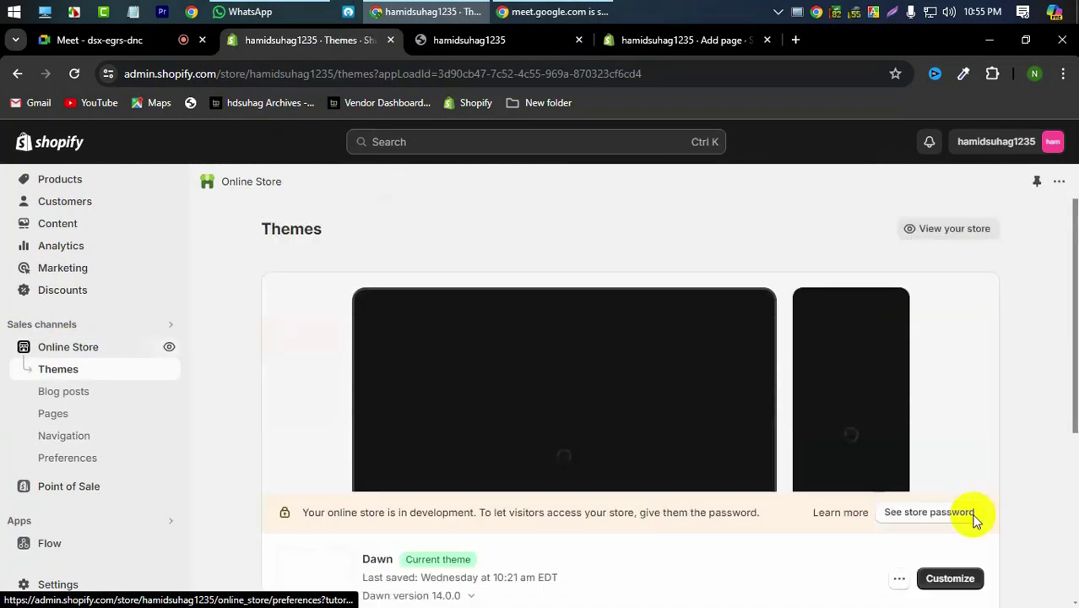
{"action": "scroll", "coordinate": [760, 474], "scroll_direction": "down", "scroll_amount": 3}
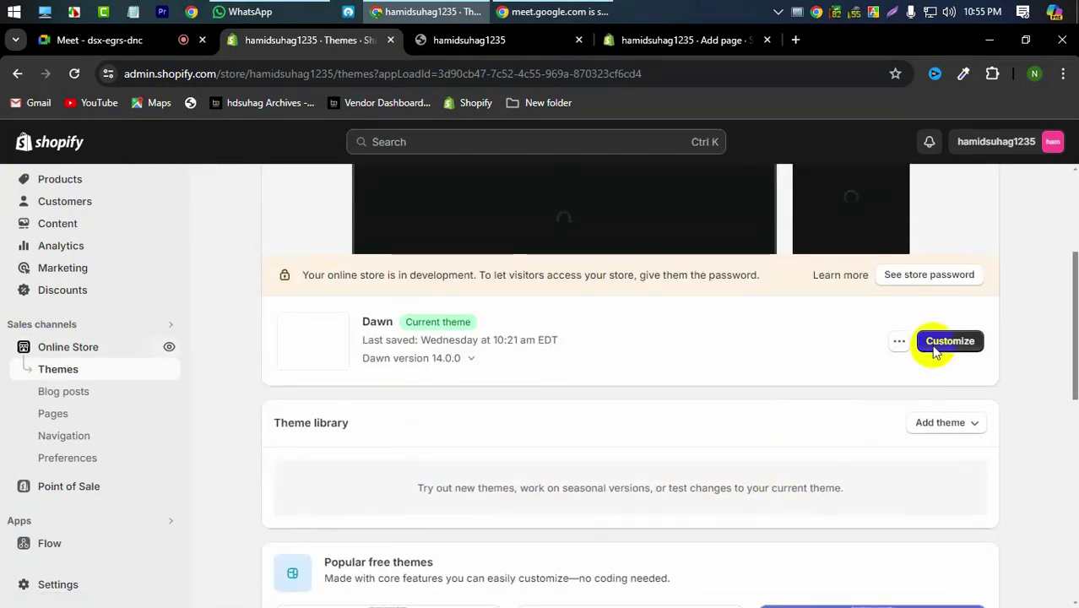
{"action": "left_click", "coordinate": [944, 346]}
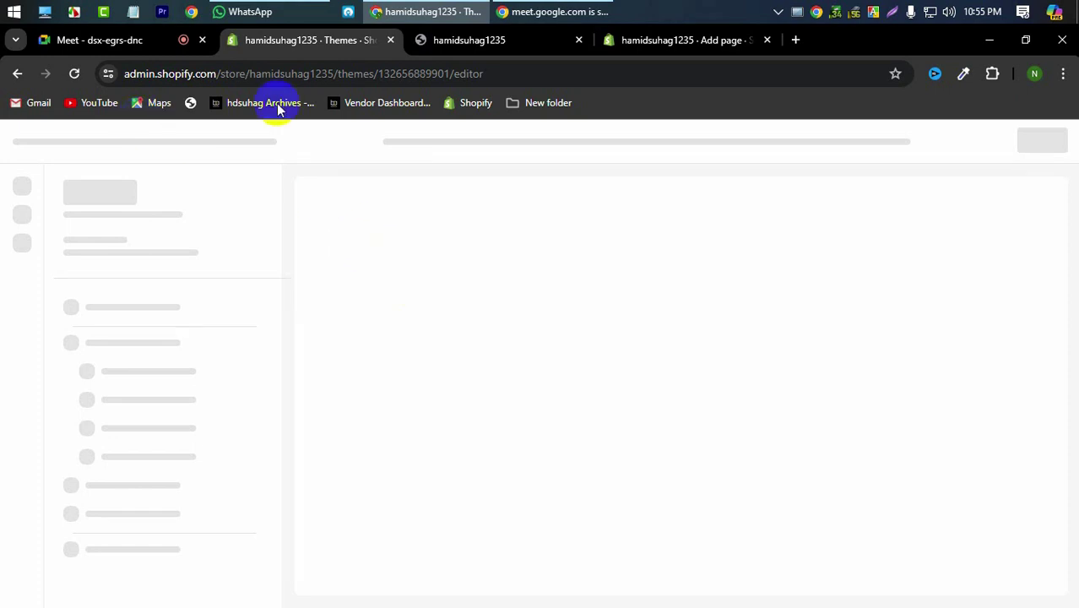
Leave the unsaved Shipping policy page, open the Privacy policy page and highlight the "[NOTE TO MERCHANT:" text in its content.
{"action": "left_click", "coordinate": [492, 33]}
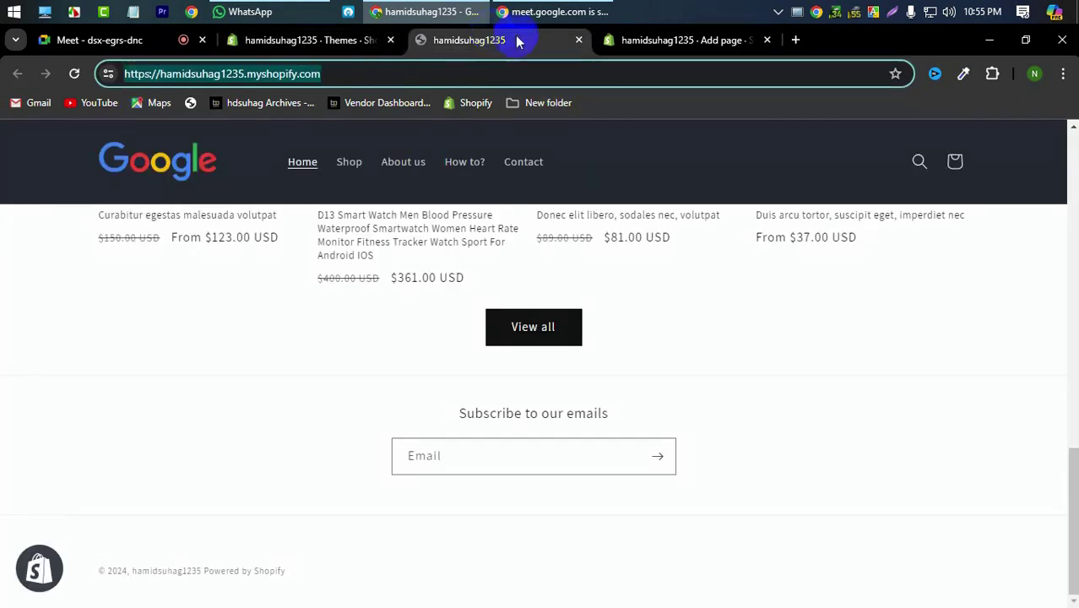
{"action": "left_click", "coordinate": [635, 40]}
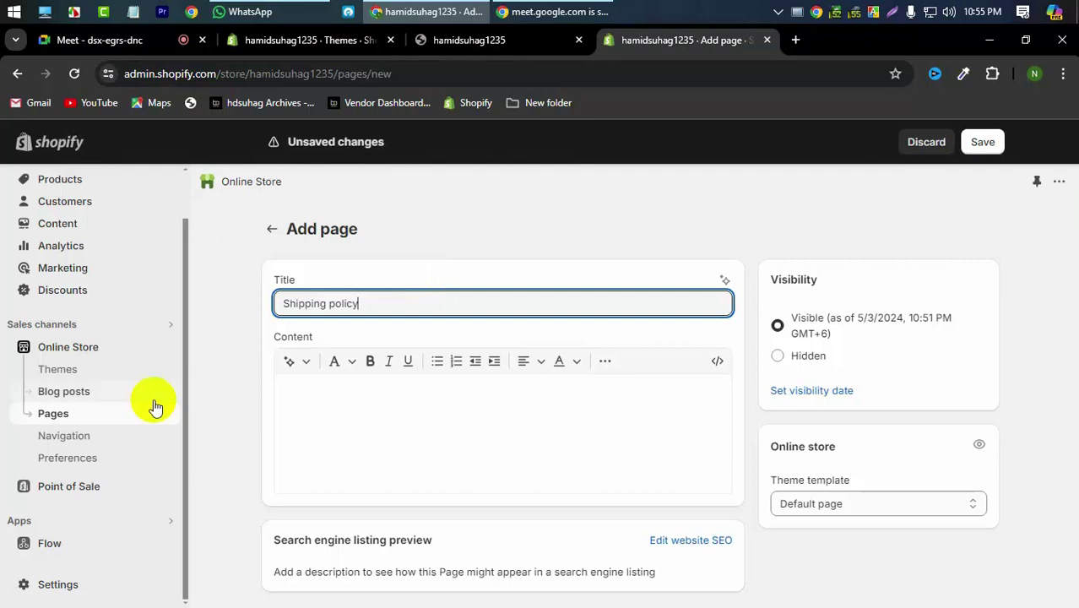
{"action": "left_click", "coordinate": [99, 421]}
{"action": "left_click", "coordinate": [730, 405]}
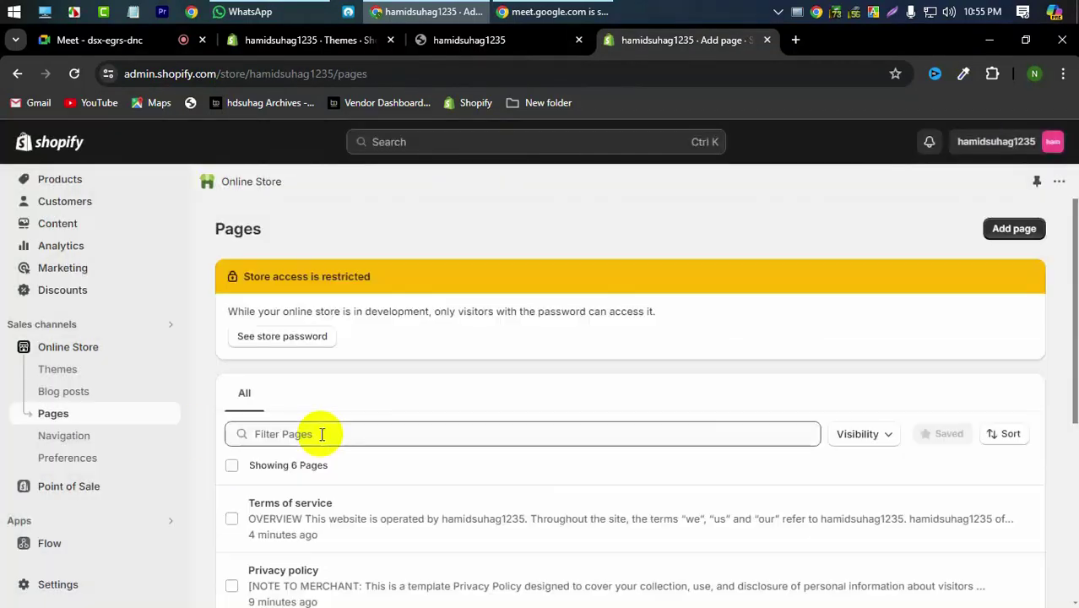
{"action": "scroll", "coordinate": [339, 500], "scroll_direction": "down", "scroll_amount": 3}
{"action": "left_click", "coordinate": [325, 348]}
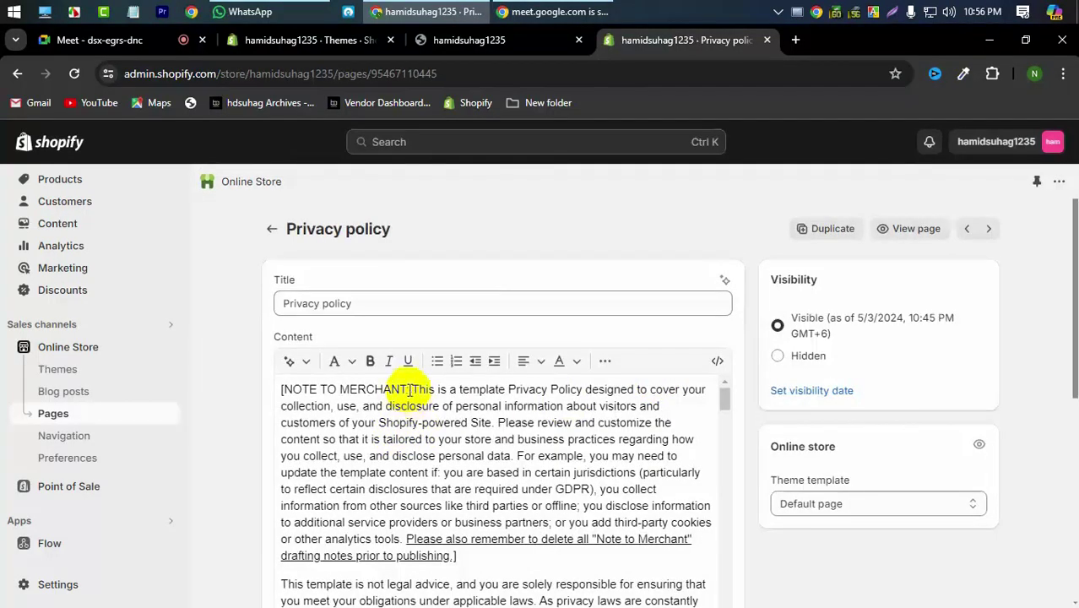
{"action": "left_click_drag", "start_coordinate": [409, 390], "coordinate": [281, 390]}
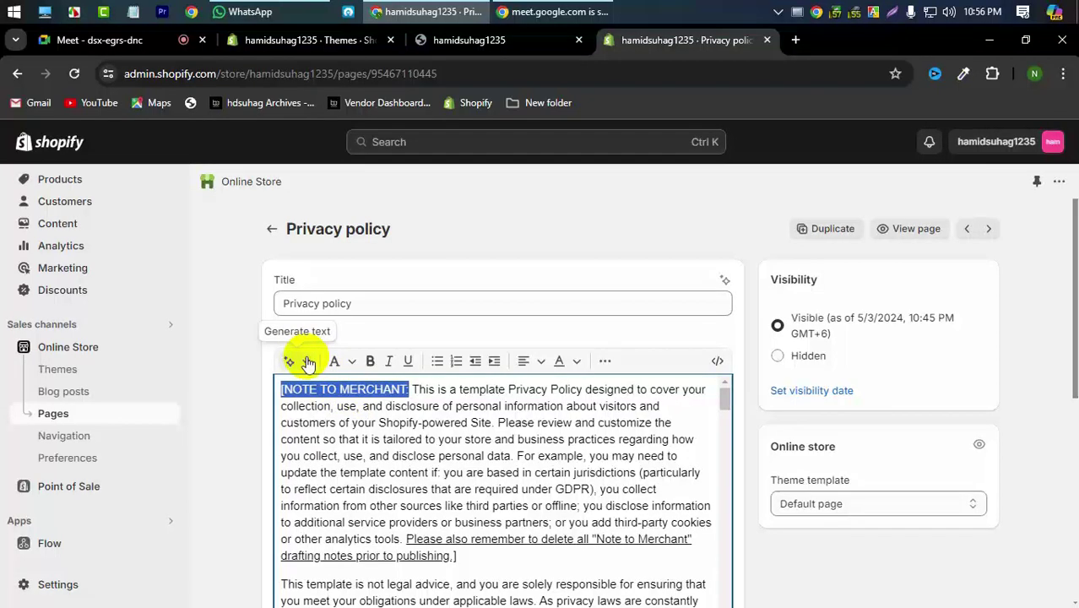
Look over the storefront home page up to its announcement bar, return to the theme editor and reload it.
{"action": "left_click", "coordinate": [521, 41]}
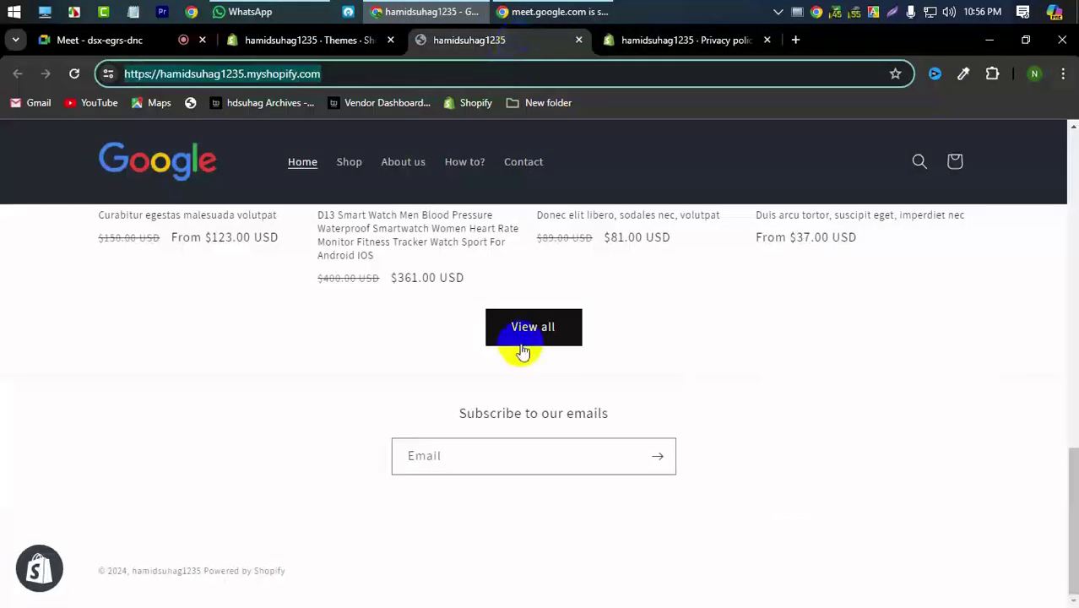
{"action": "scroll", "coordinate": [522, 351], "scroll_direction": "up", "scroll_amount": 15}
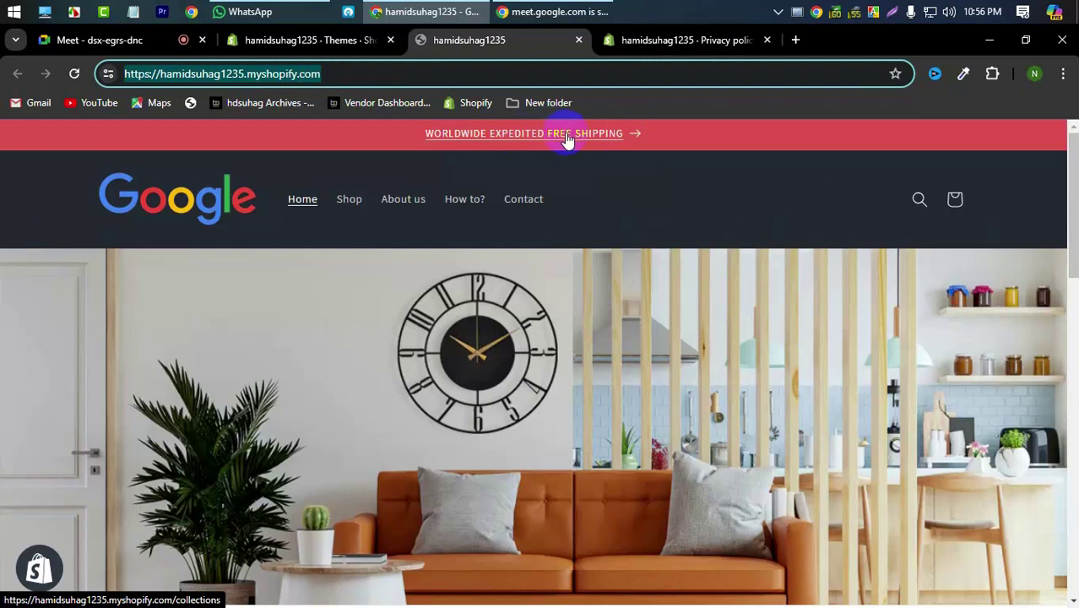
{"action": "left_click", "coordinate": [322, 42]}
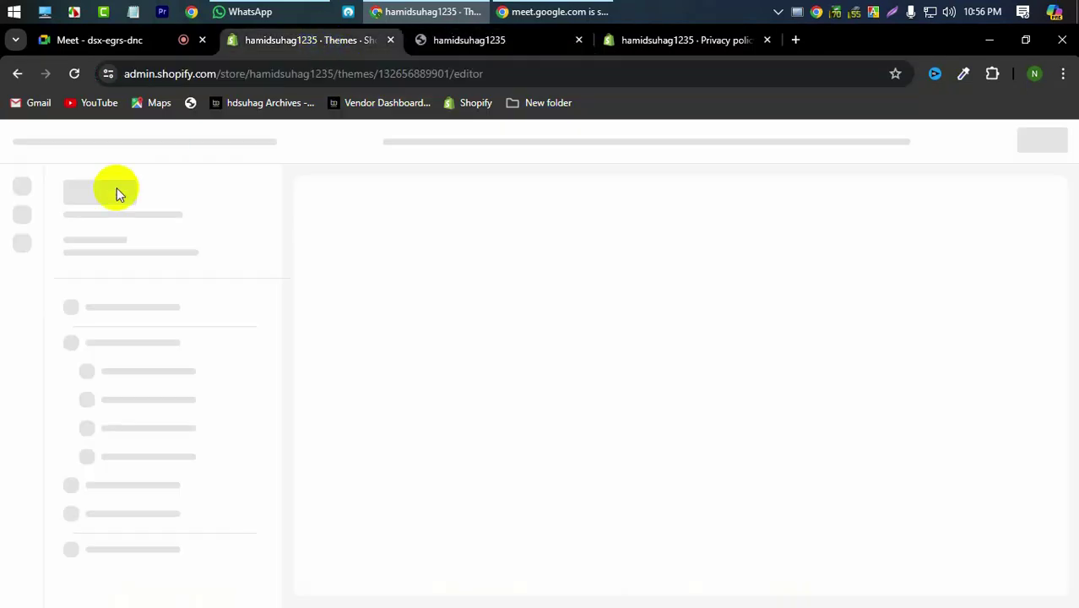
{"action": "left_click", "coordinate": [73, 77]}
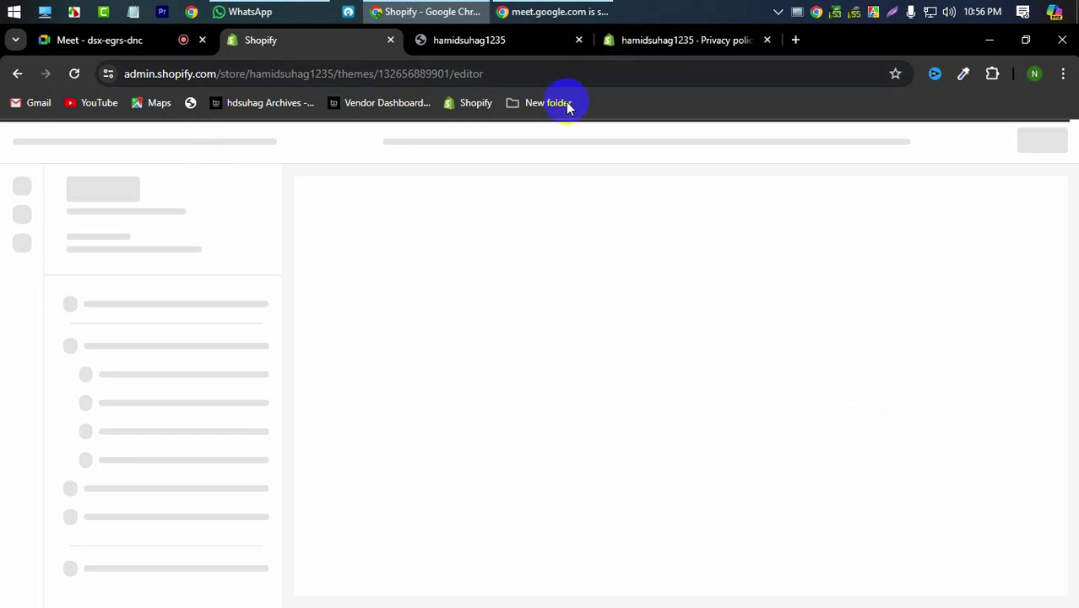
Reload the theme editor and go back to the store's Themes page.
{"action": "left_click", "coordinate": [75, 73]}
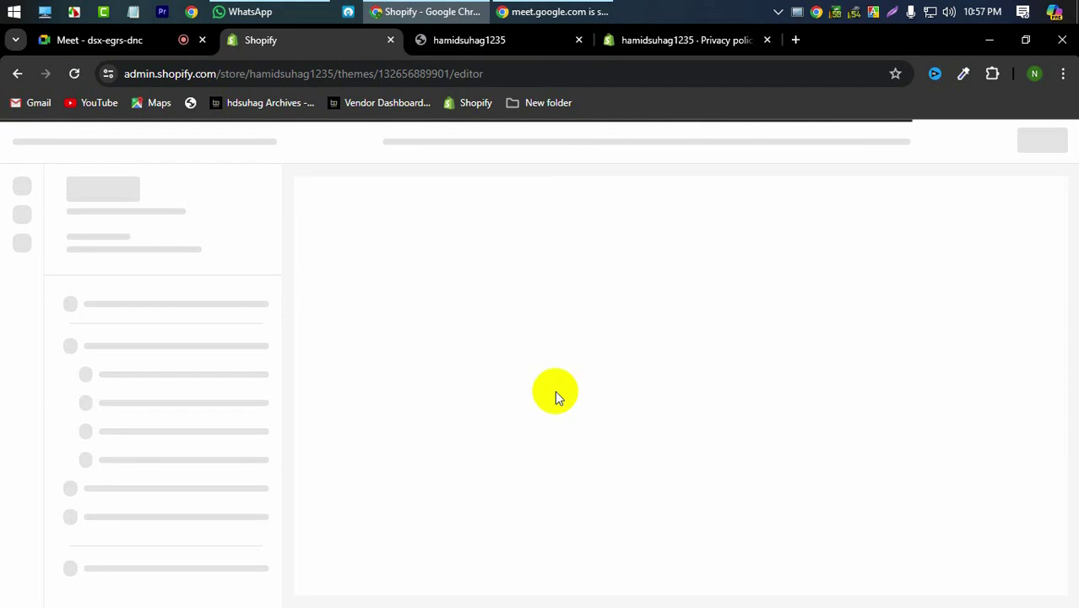
{"action": "left_click", "coordinate": [592, 9]}
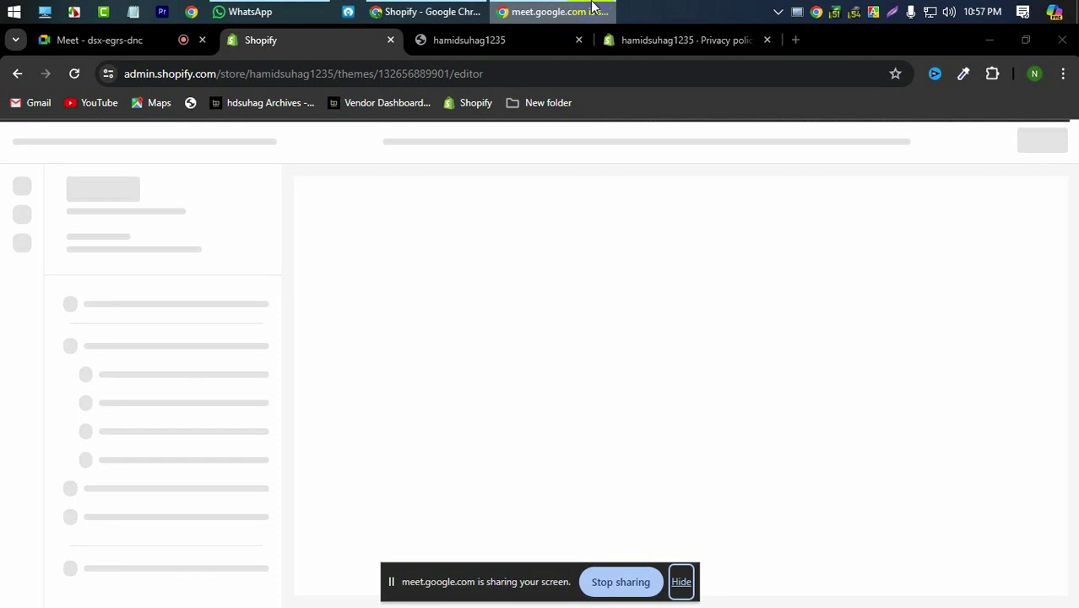
{"action": "left_click", "coordinate": [16, 75]}
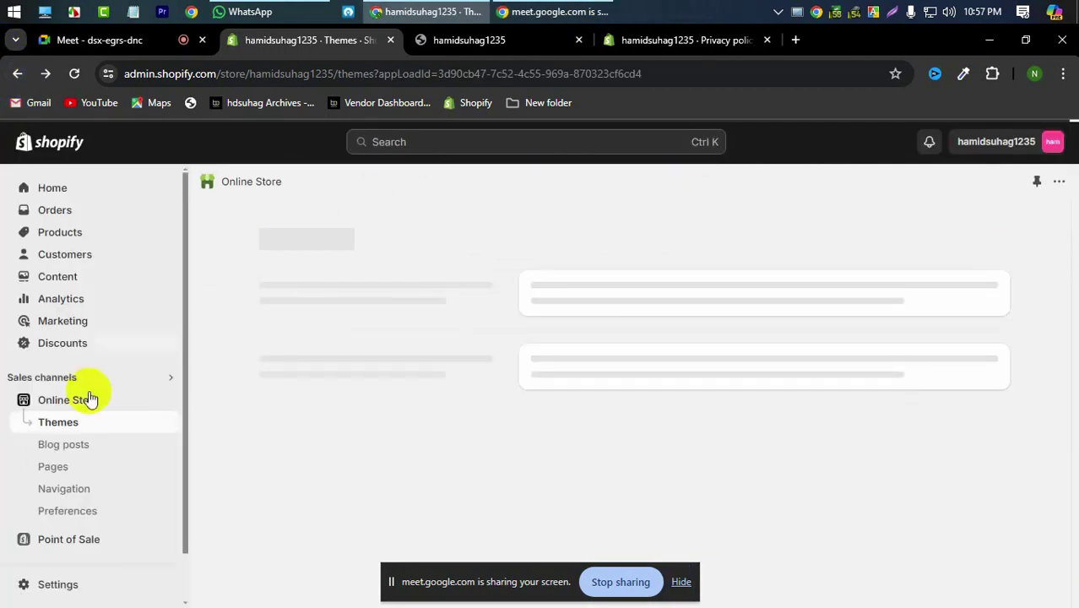
Open the store admin's Home page in a new tab and hide the screen-sharing notice.
{"action": "right_click", "coordinate": [68, 192]}
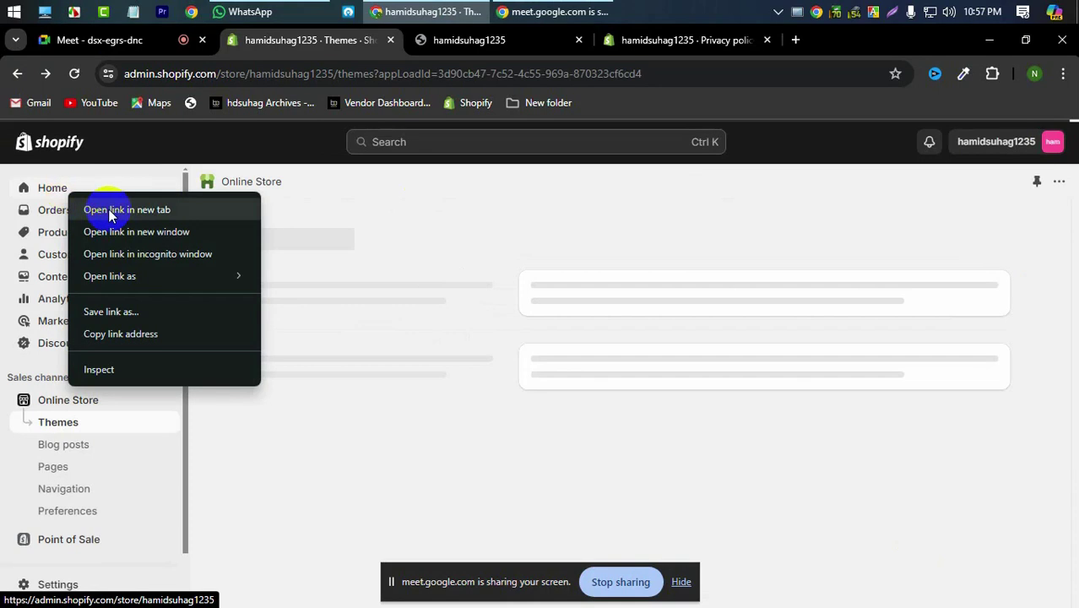
{"action": "left_click", "coordinate": [106, 209]}
{"action": "left_click", "coordinate": [453, 36]}
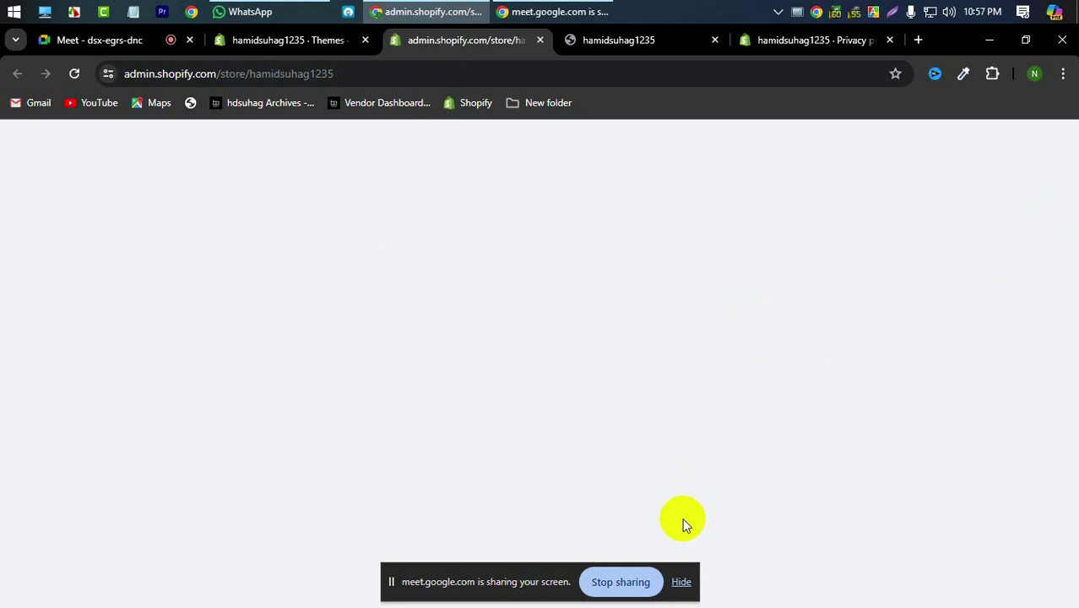
{"action": "left_click", "coordinate": [681, 581]}
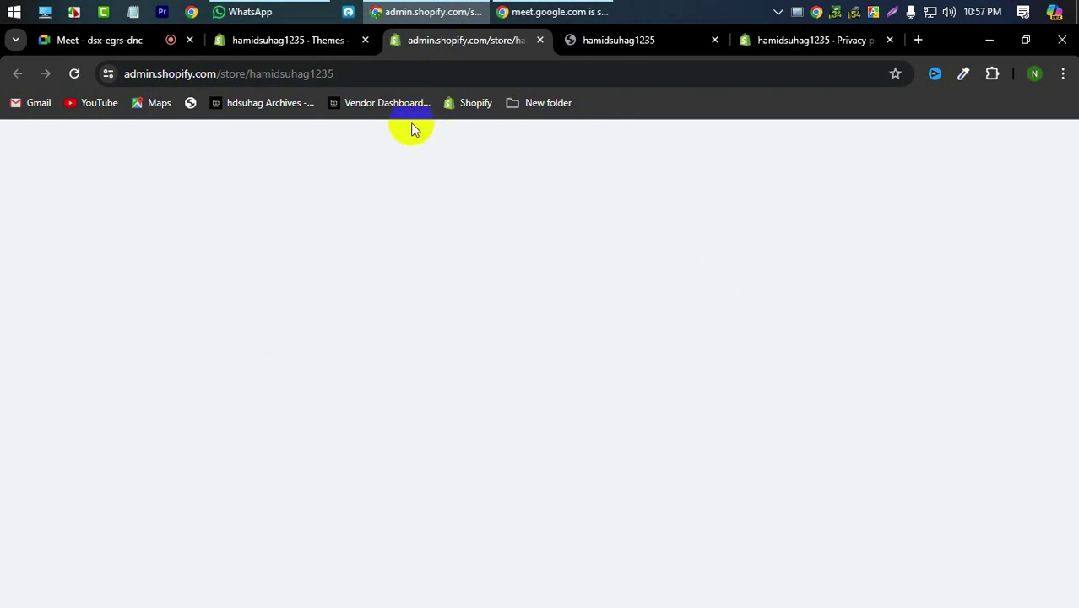
Return to the Themes page and open the current Dawn theme for customization.
{"action": "left_click", "coordinate": [327, 40]}
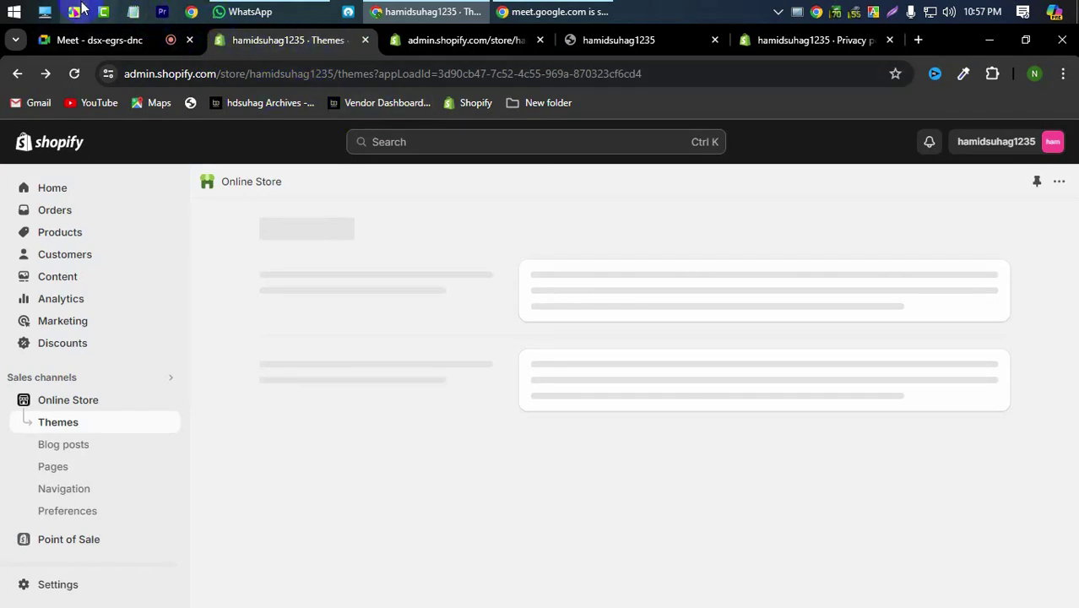
{"action": "left_click", "coordinate": [103, 11]}
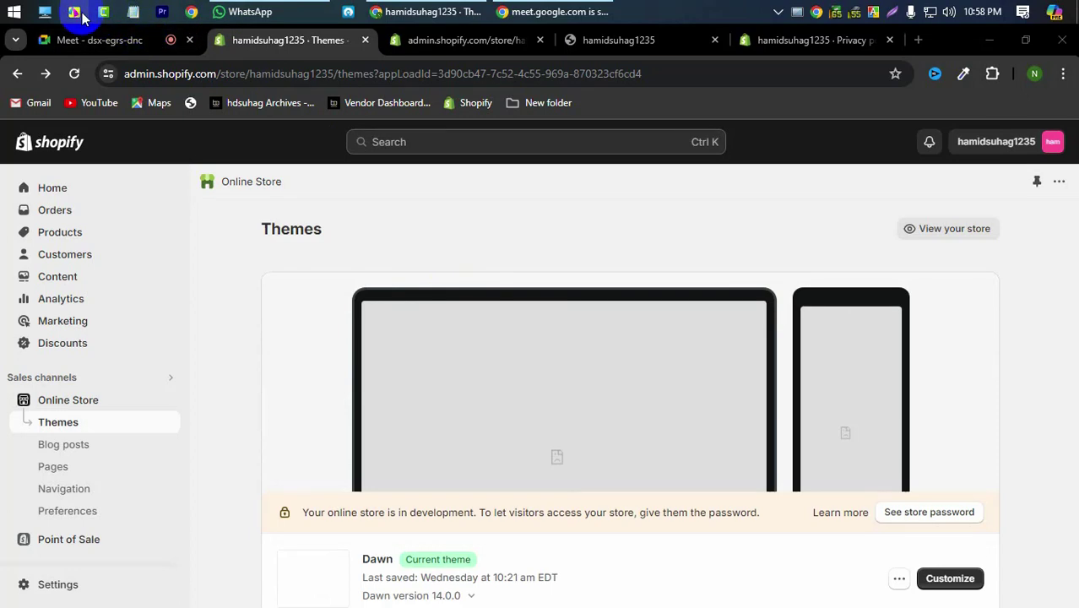
{"action": "left_click", "coordinate": [948, 585]}
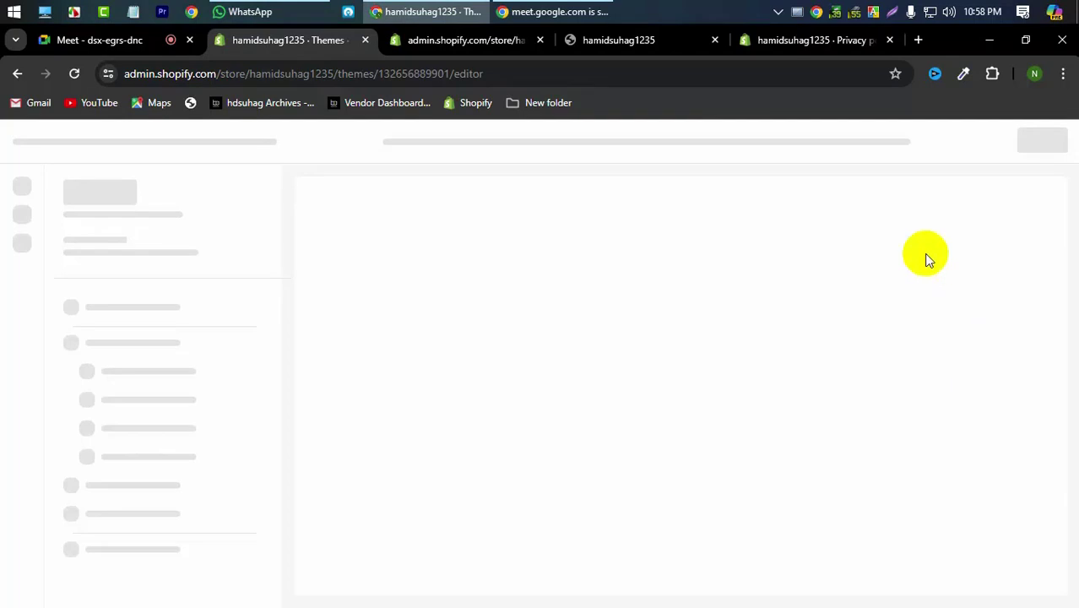
Check the open Privacy policy page and reload the blank store admin home page in its own tab.
{"action": "left_click", "coordinate": [760, 39]}
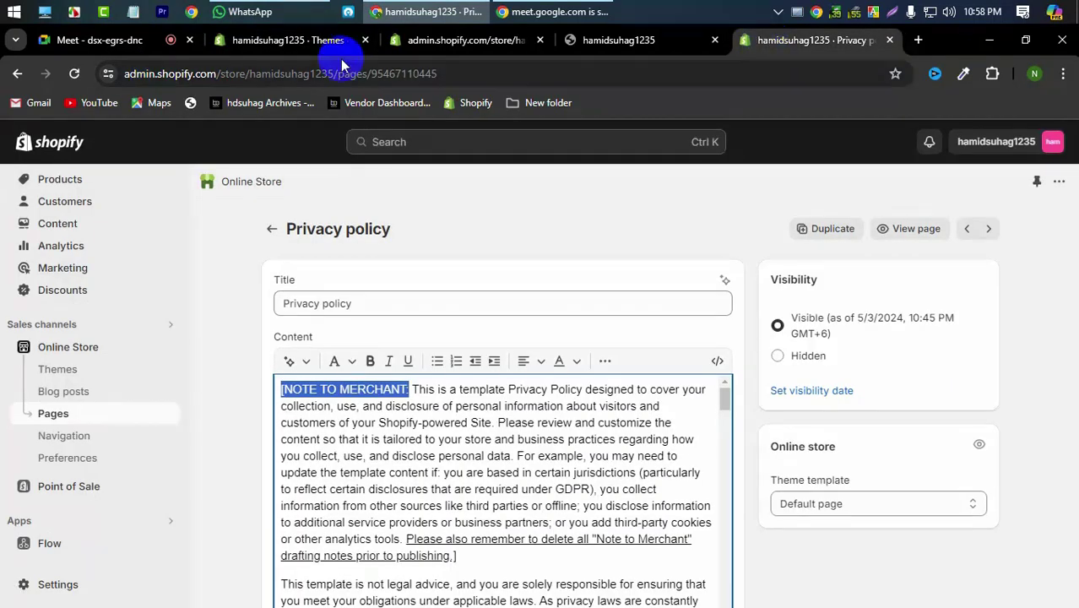
{"action": "left_click", "coordinate": [313, 38]}
{"action": "left_click", "coordinate": [509, 42]}
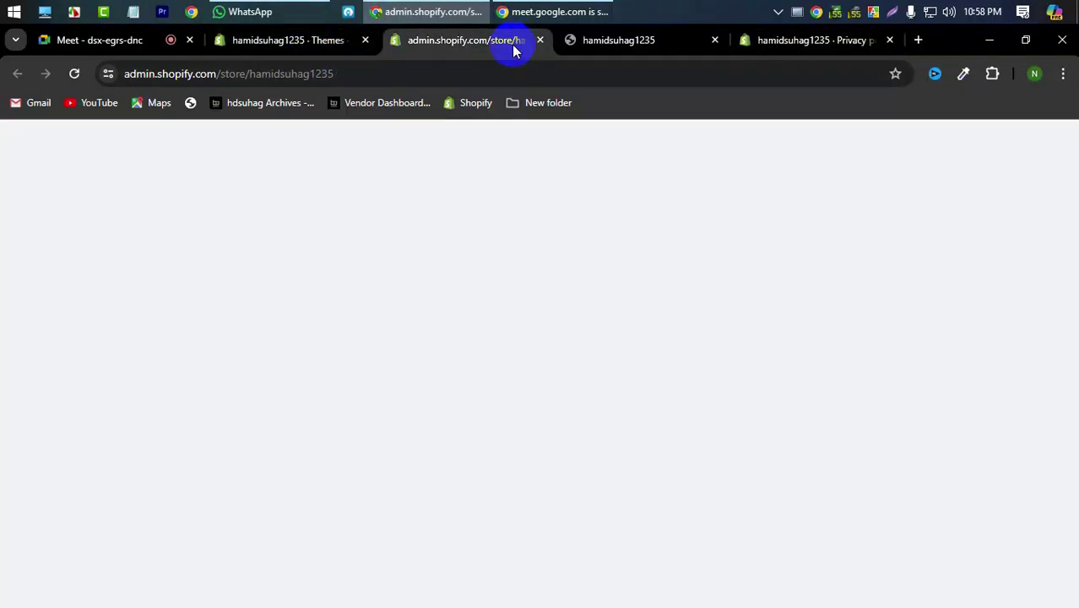
{"action": "left_click", "coordinate": [75, 78]}
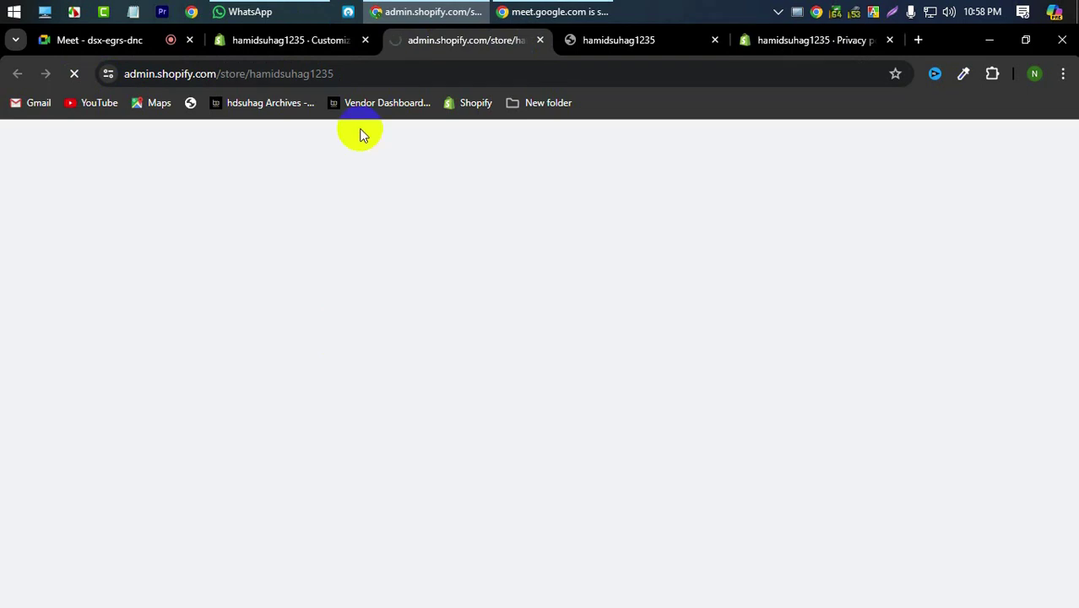
Return to the theme editor and close the browser tabs that follow it.
{"action": "left_click", "coordinate": [315, 40]}
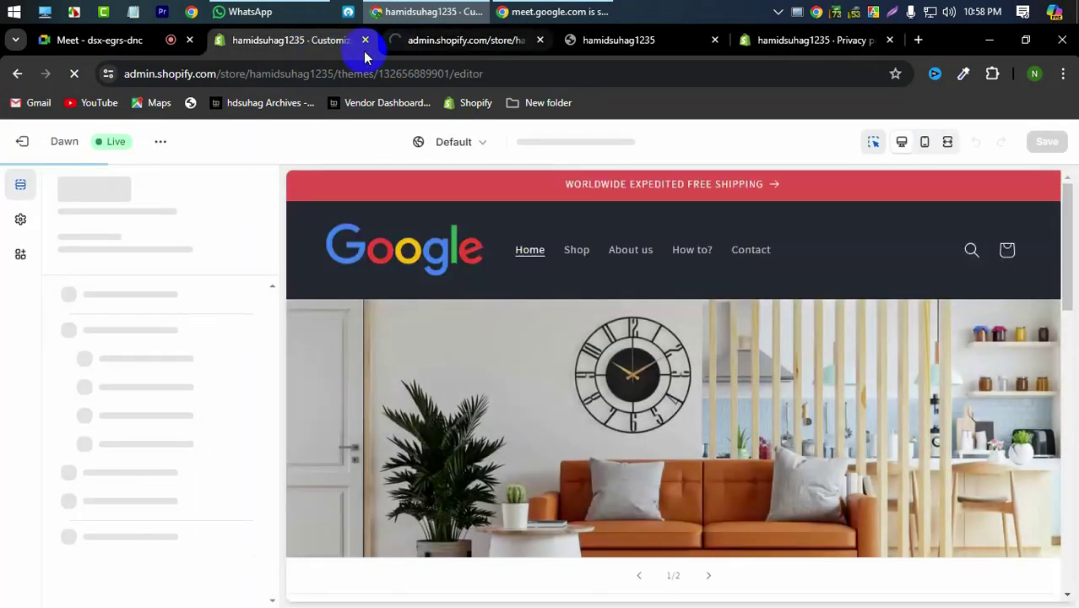
{"action": "right_click", "coordinate": [314, 49]}
{"action": "left_click", "coordinate": [405, 343]}
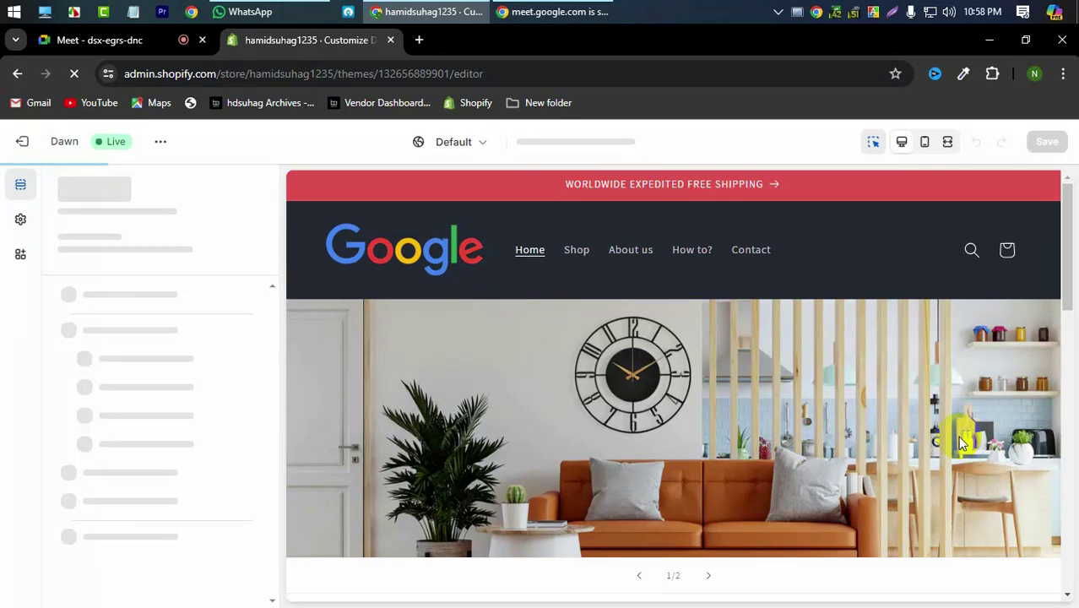
Look over the home page preview down to its footer and reload the theme editor.
{"action": "scroll", "coordinate": [902, 443], "scroll_direction": "down", "scroll_amount": 10}
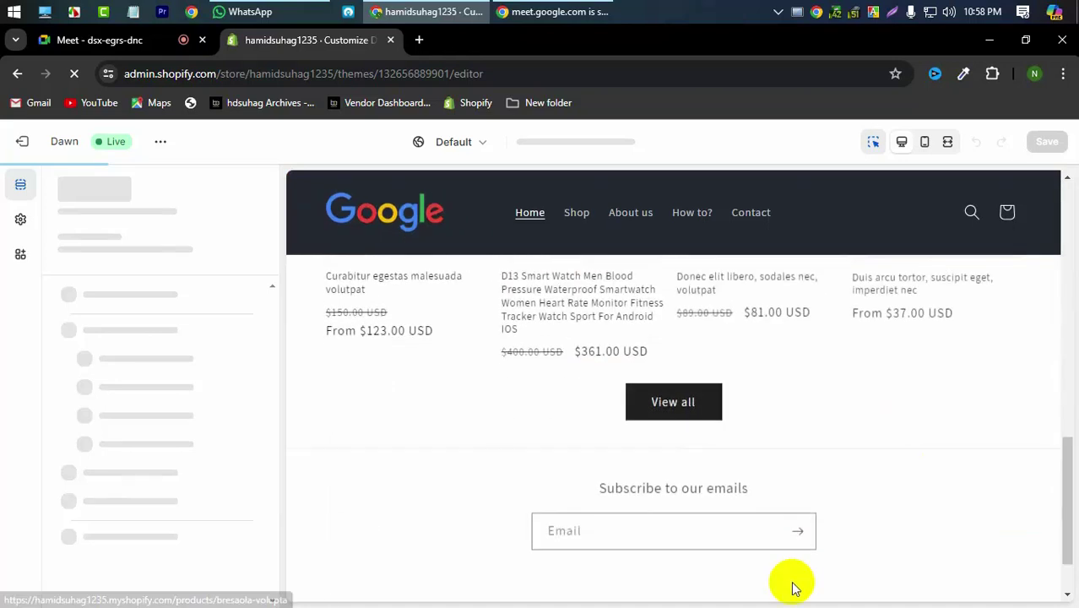
{"action": "scroll", "coordinate": [794, 589], "scroll_direction": "down", "scroll_amount": 2}
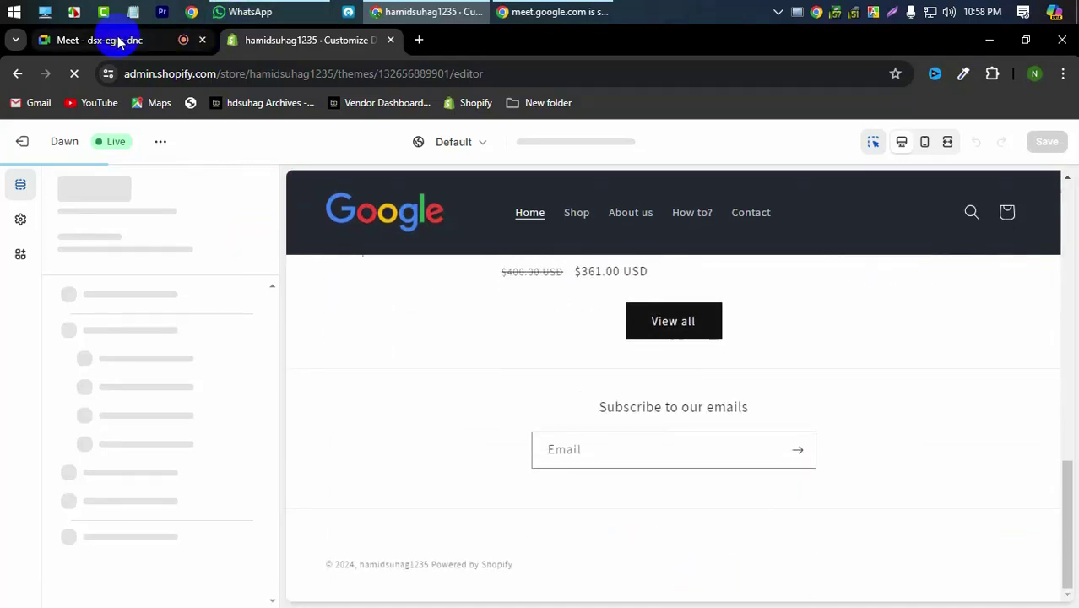
{"action": "left_click", "coordinate": [74, 12]}
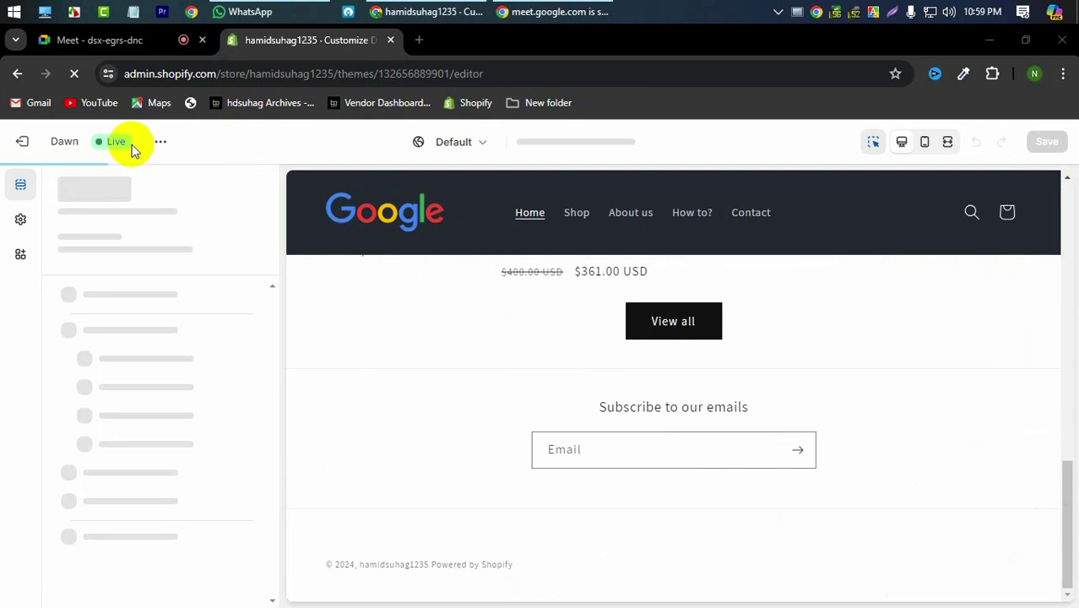
{"action": "left_click", "coordinate": [76, 75]}
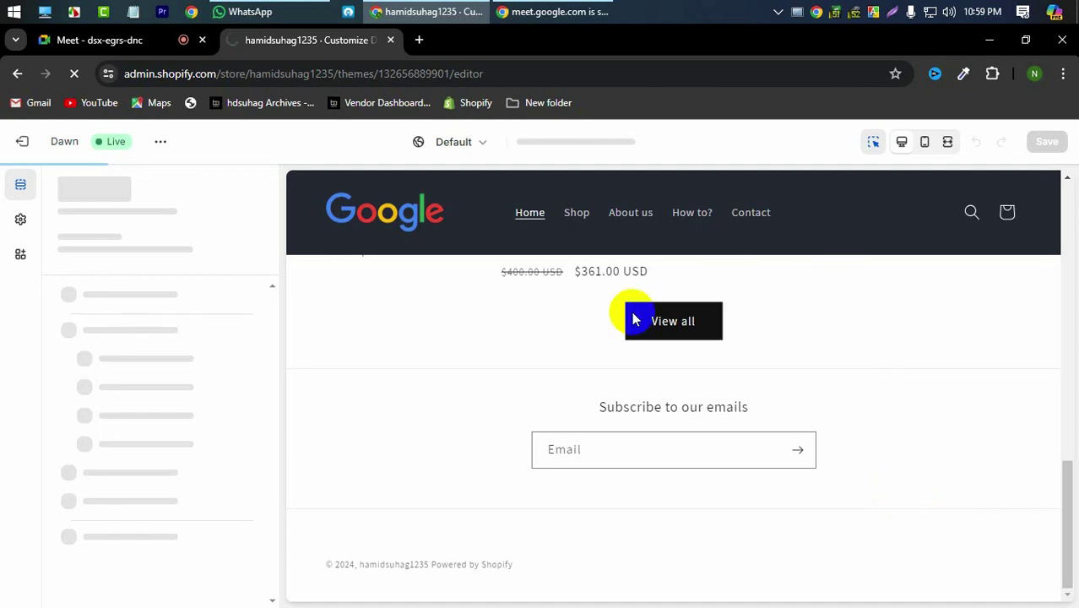
{"action": "scroll", "coordinate": [609, 338], "scroll_direction": "up", "scroll_amount": 4}
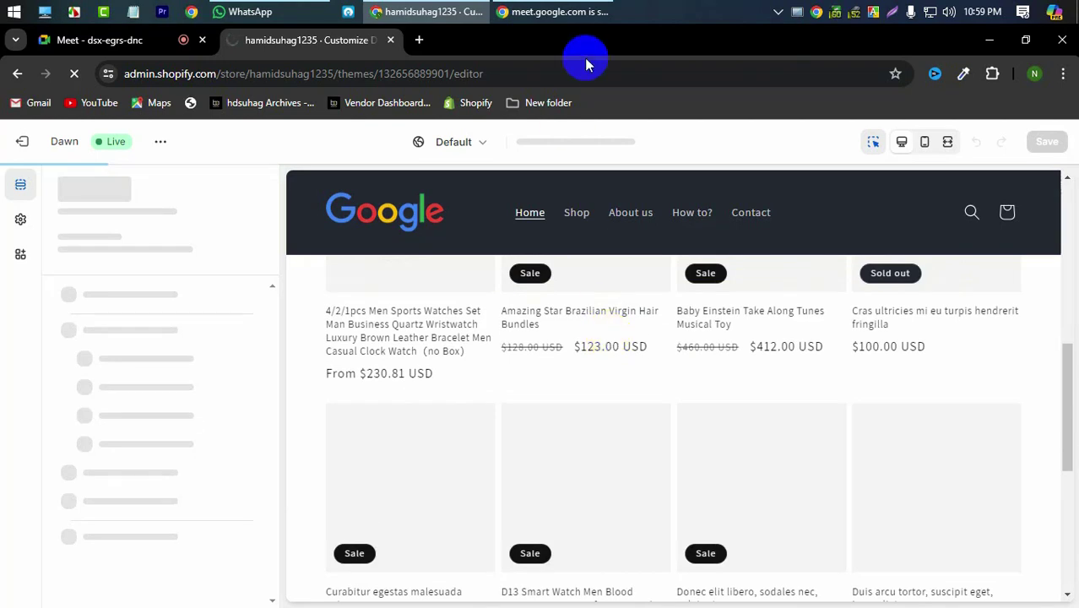
Open the Themes page in a new tab from the theme editor's exit link.
{"action": "right_click", "coordinate": [38, 144]}
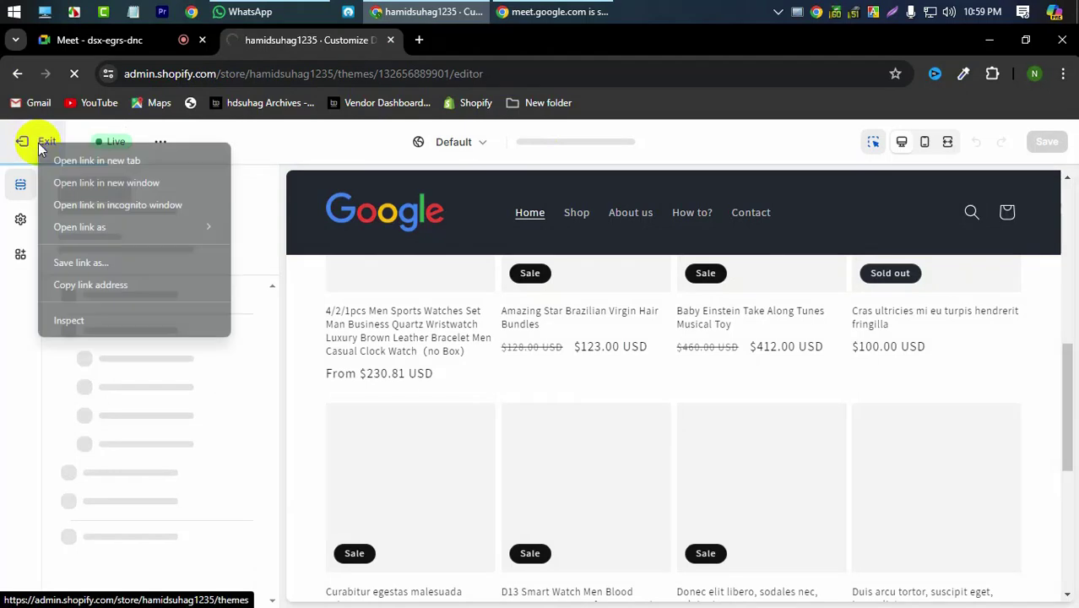
{"action": "left_click", "coordinate": [96, 161]}
{"action": "left_click", "coordinate": [449, 40]}
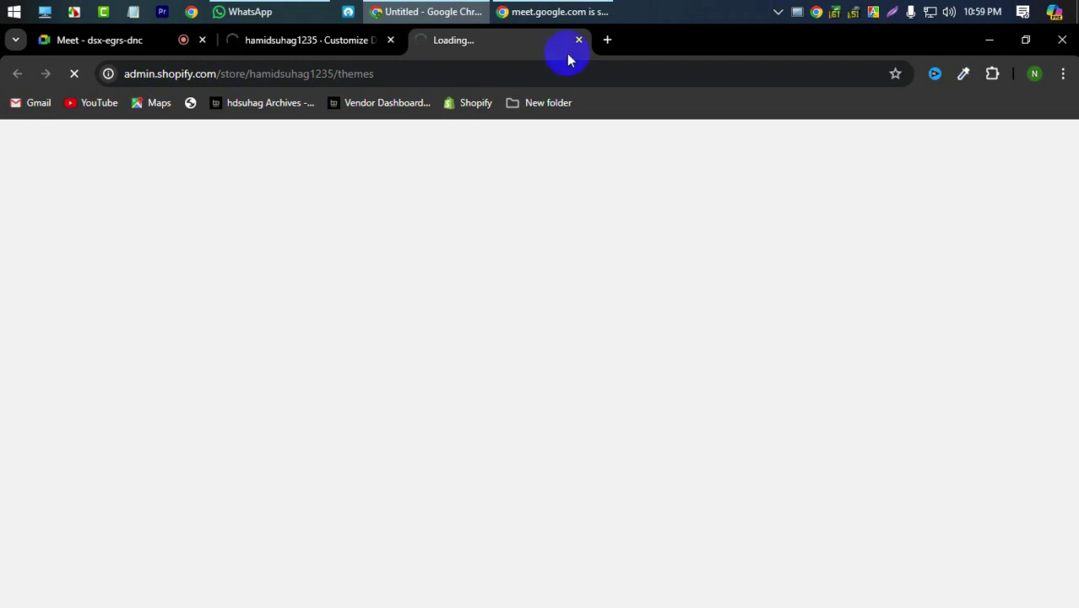
Load YouTube in a new tab to test the connection, close it and return to the theme editor.
{"action": "left_click", "coordinate": [608, 40]}
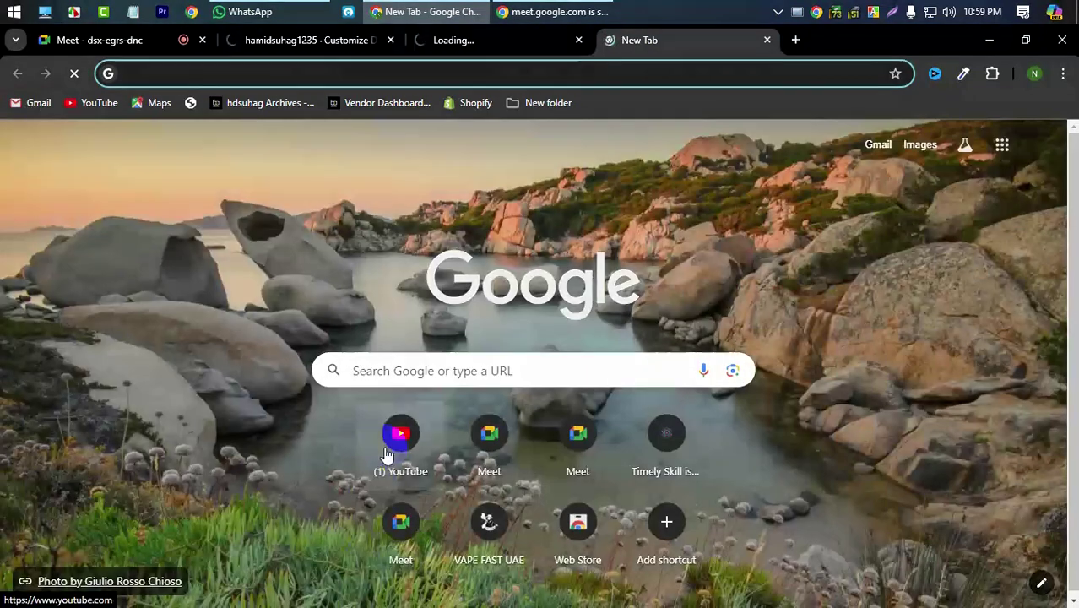
{"action": "left_click", "coordinate": [388, 446]}
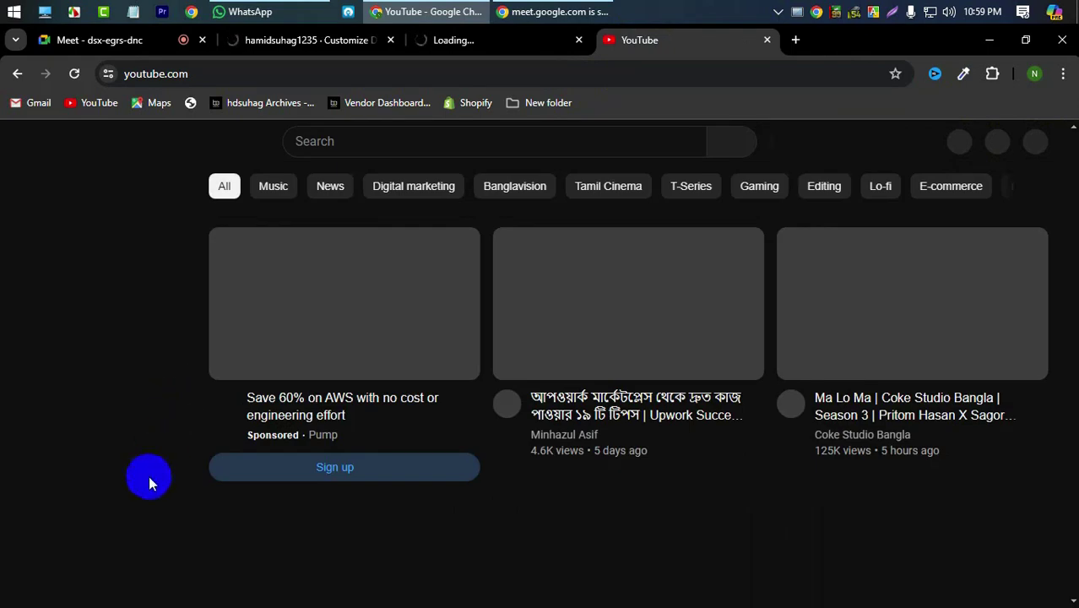
{"action": "left_click", "coordinate": [766, 40]}
{"action": "left_click", "coordinate": [325, 45]}
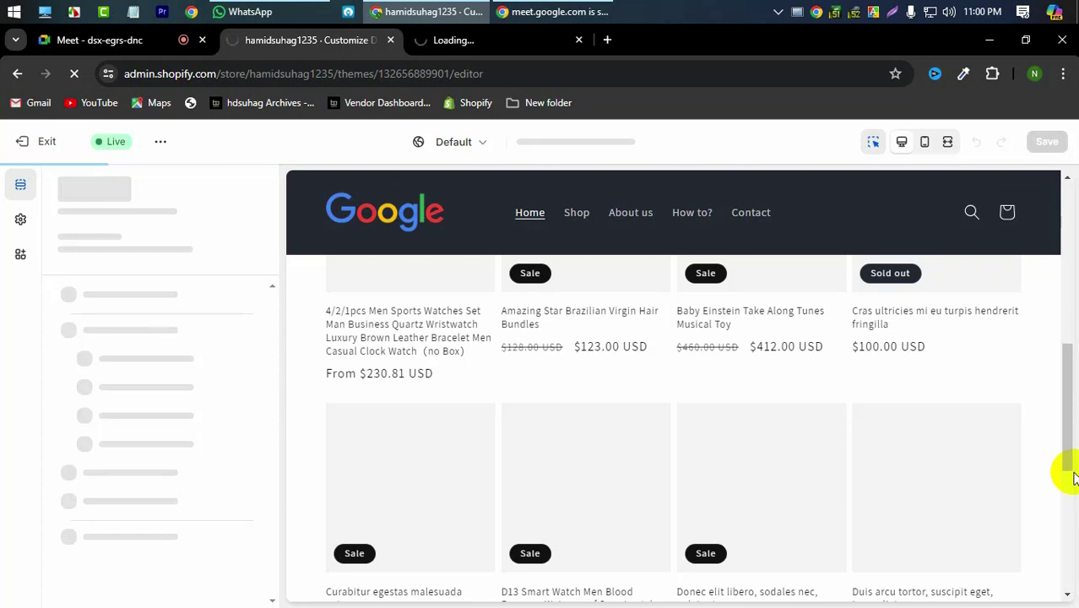
Exit the theme editor to the Themes page and look over its theme library and popular free themes.
{"action": "left_click", "coordinate": [74, 75]}
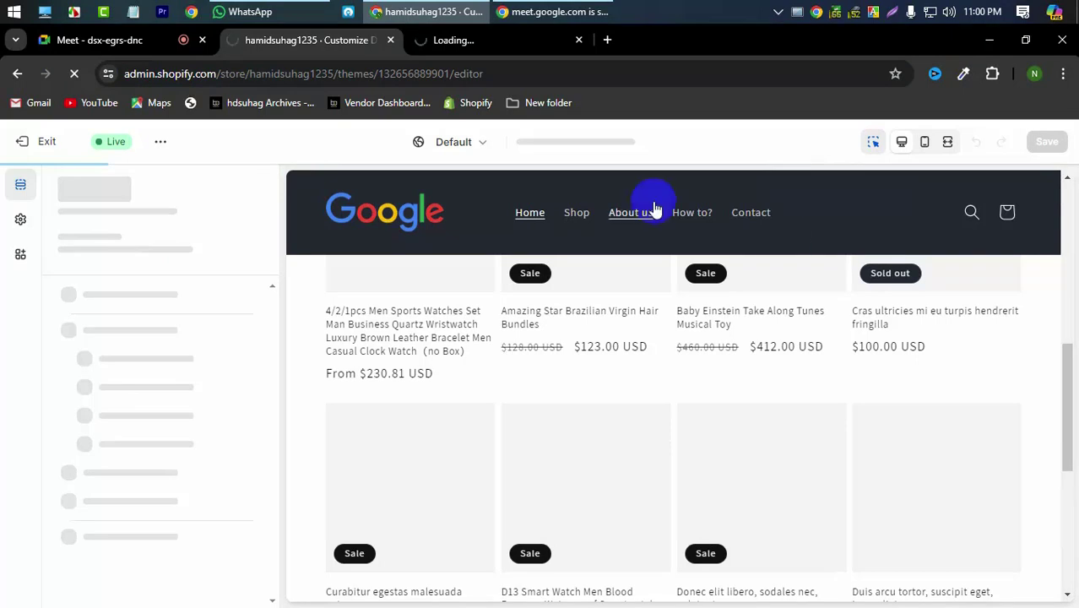
{"action": "left_click", "coordinate": [35, 141]}
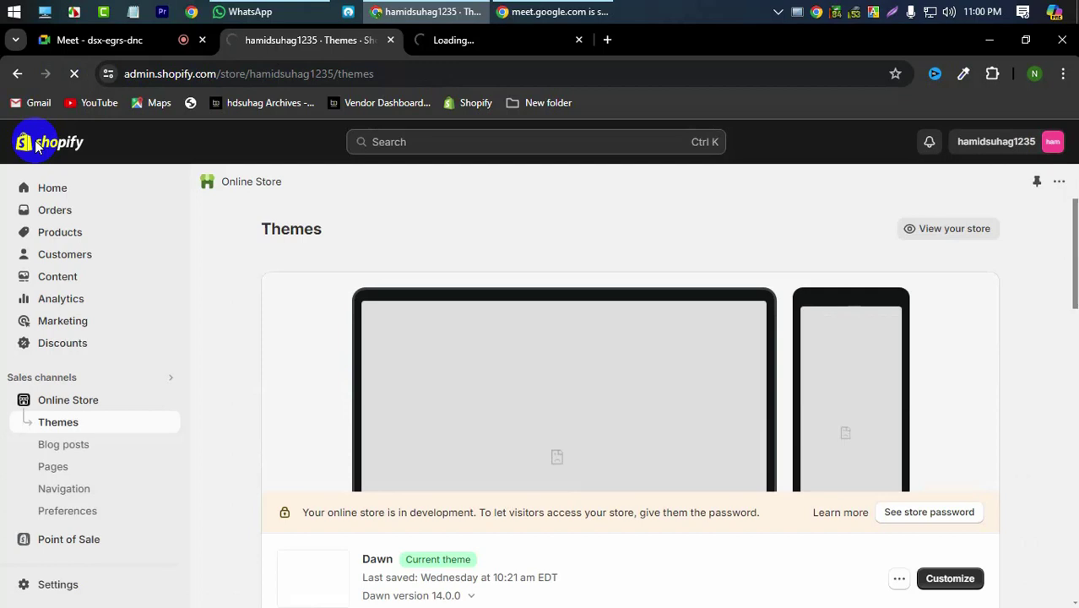
{"action": "scroll", "coordinate": [362, 306], "scroll_direction": "down", "scroll_amount": 3}
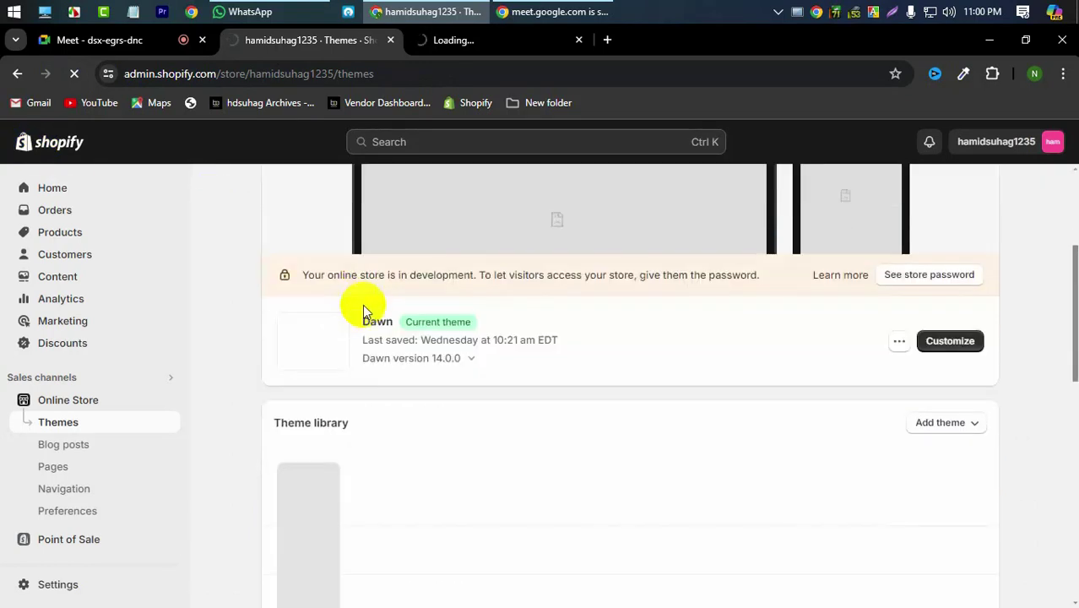
{"action": "scroll", "coordinate": [364, 310], "scroll_direction": "down", "scroll_amount": 5}
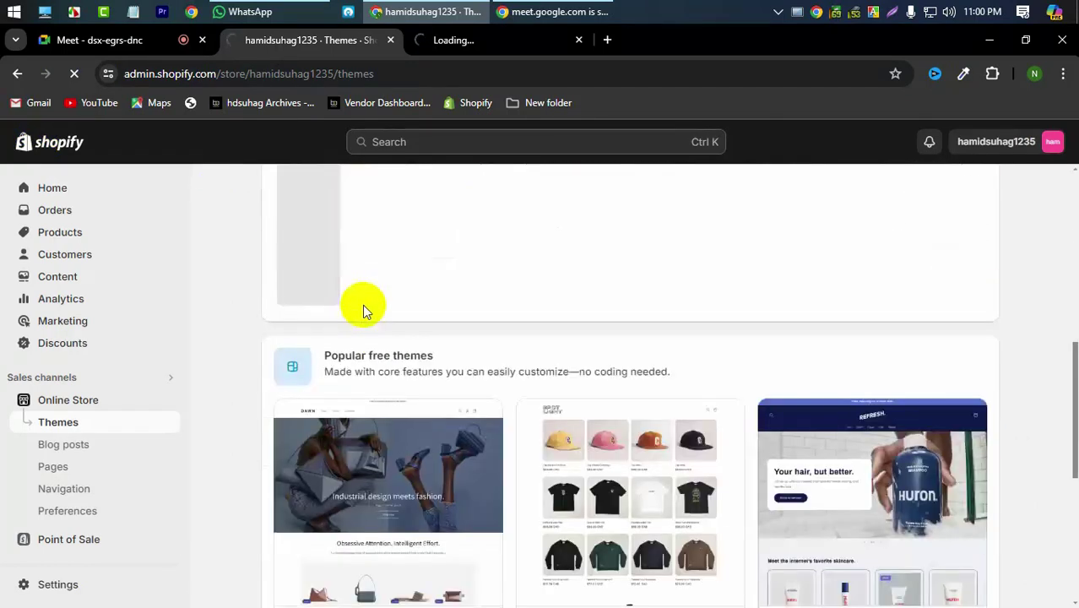
{"action": "scroll", "coordinate": [362, 304], "scroll_direction": "down", "scroll_amount": 3}
{"action": "scroll", "coordinate": [363, 304], "scroll_direction": "up", "scroll_amount": 10}
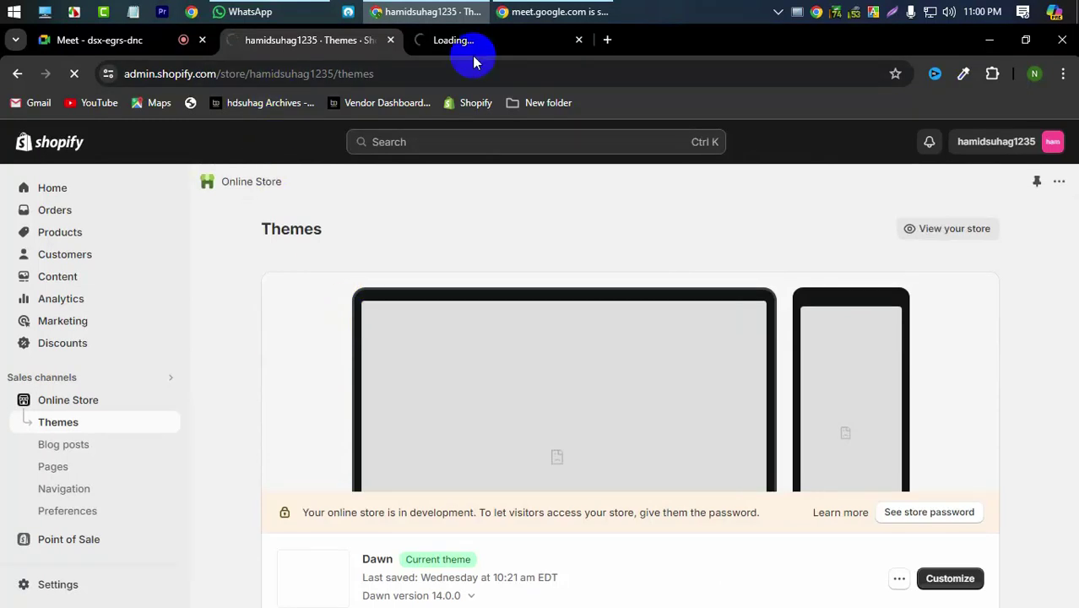
Close the duplicate Themes page tab and reopen the current Dawn theme for customization.
{"action": "left_click", "coordinate": [474, 41]}
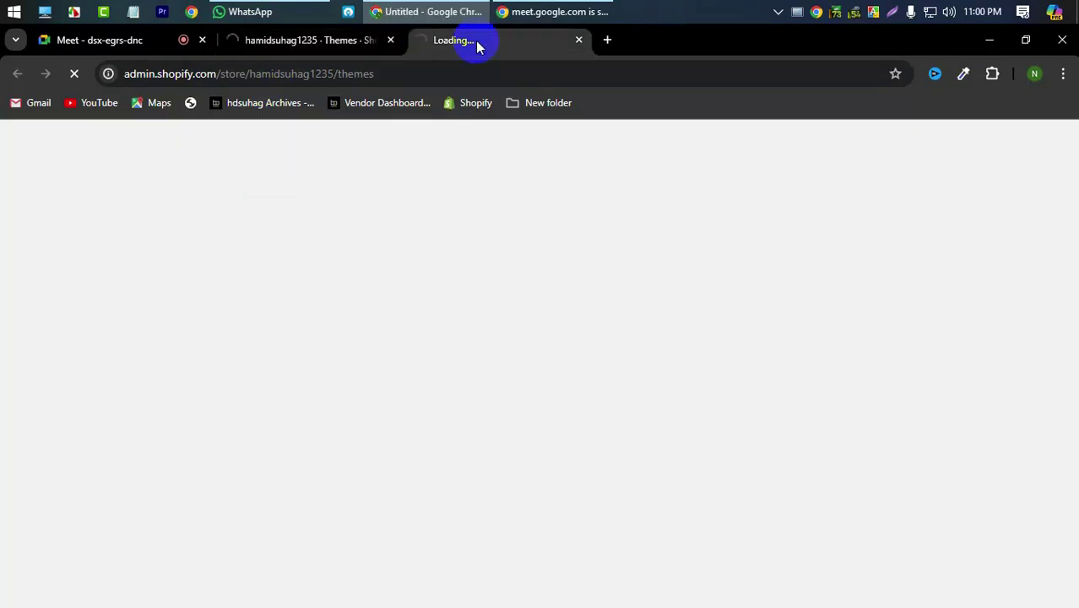
{"action": "left_click", "coordinate": [578, 39]}
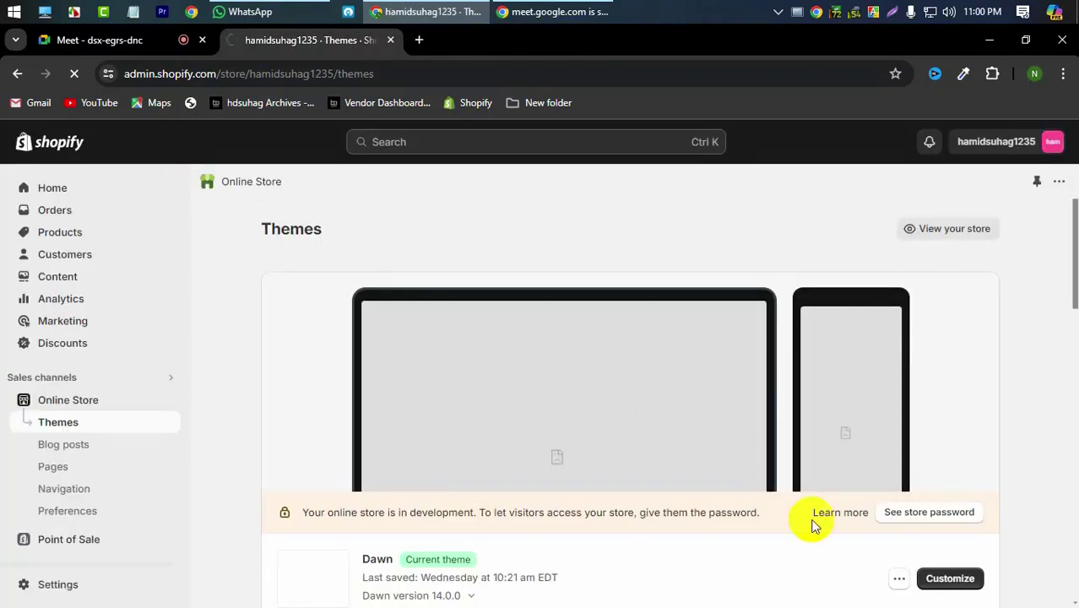
{"action": "scroll", "coordinate": [813, 523], "scroll_direction": "down", "scroll_amount": 3}
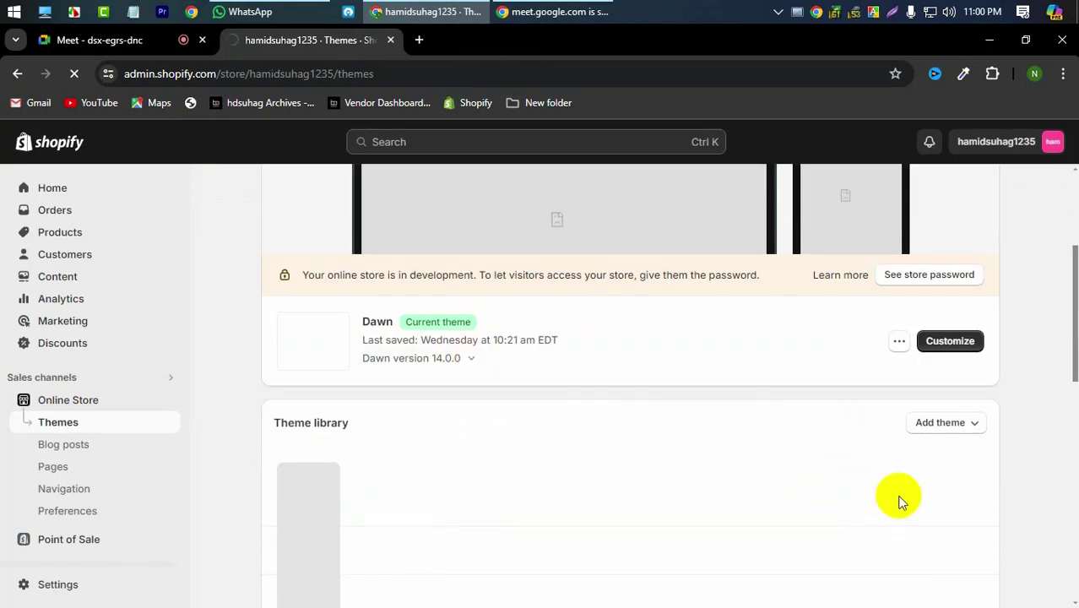
{"action": "scroll", "coordinate": [754, 439], "scroll_direction": "up", "scroll_amount": 2}
{"action": "scroll", "coordinate": [752, 442], "scroll_direction": "down", "scroll_amount": 3}
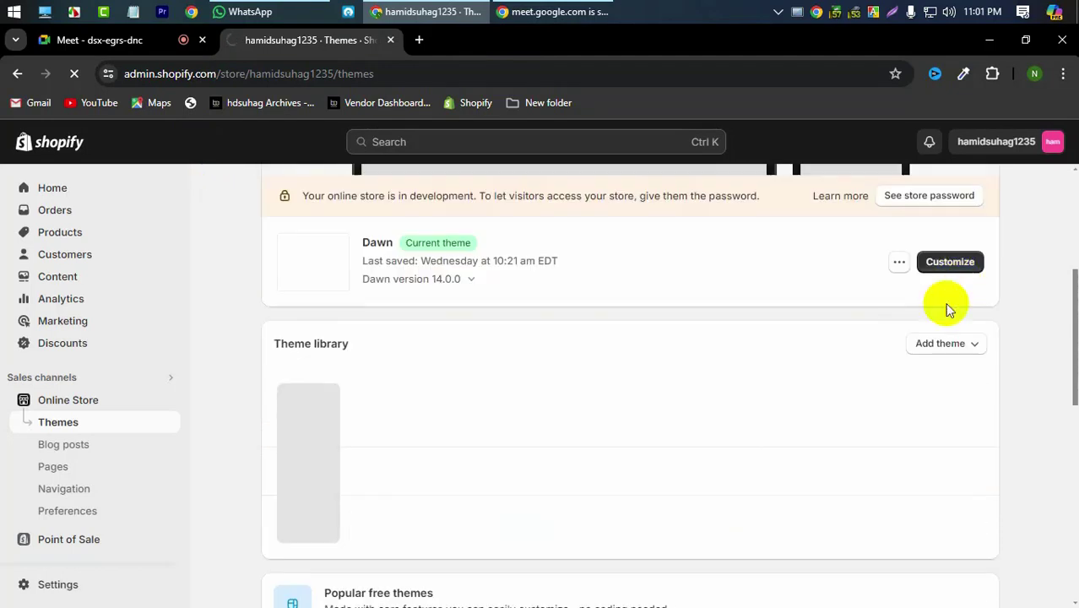
{"action": "left_click", "coordinate": [952, 263]}
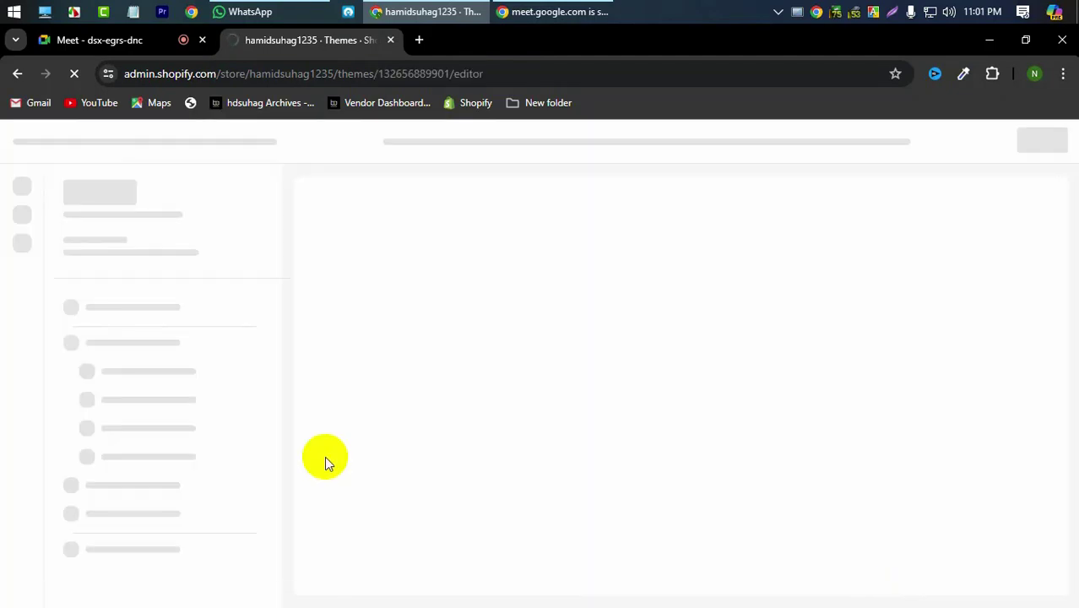
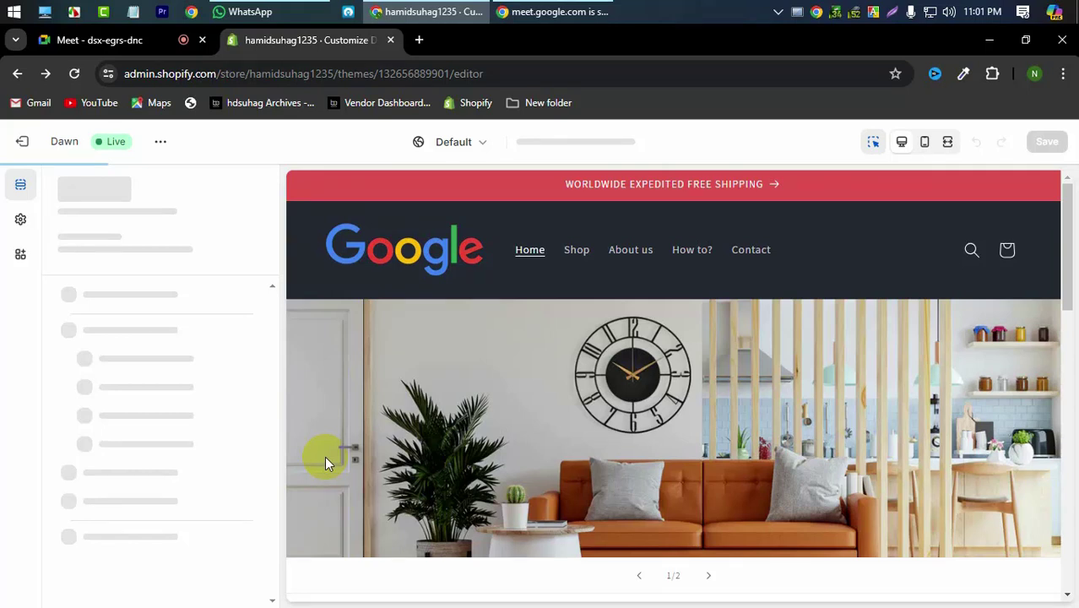
Reload the theme editor, check the theme's extra actions and look over the storefront preview down to the footer.
{"action": "left_click", "coordinate": [73, 80]}
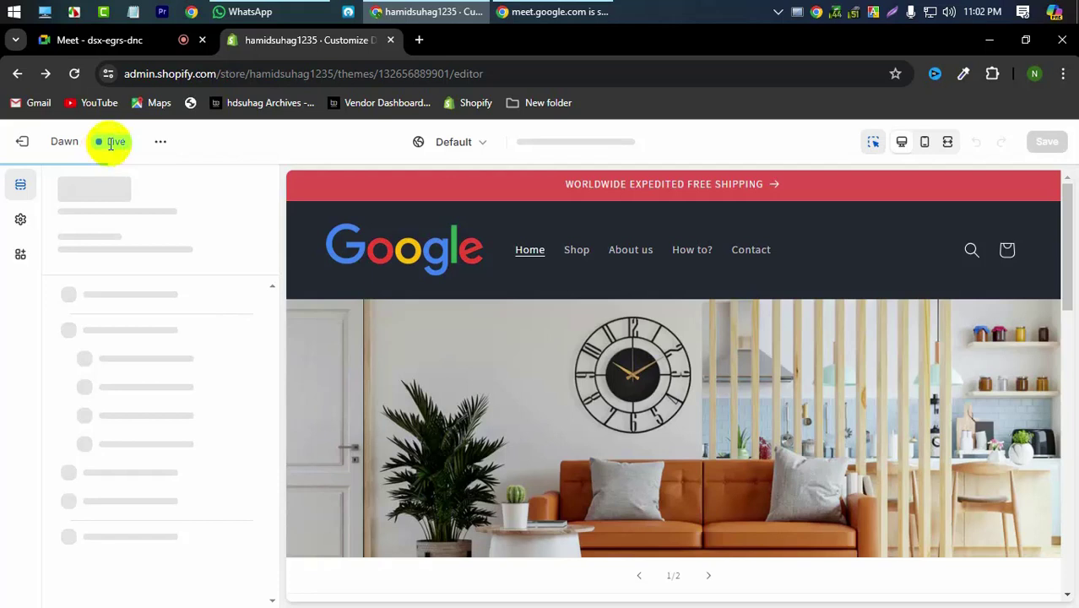
{"action": "left_click", "coordinate": [159, 145]}
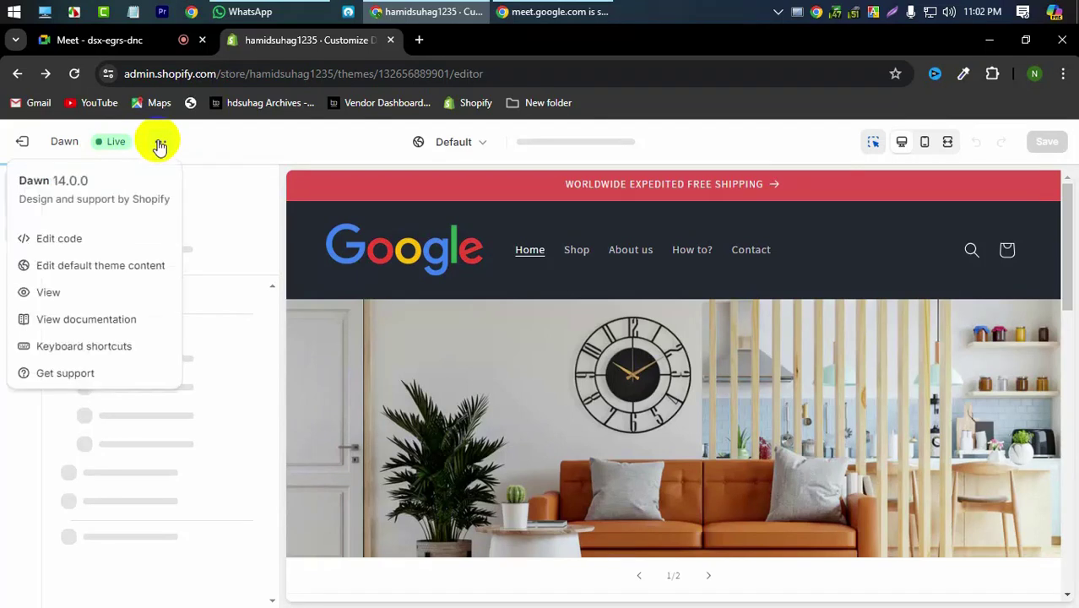
{"action": "left_click", "coordinate": [257, 181]}
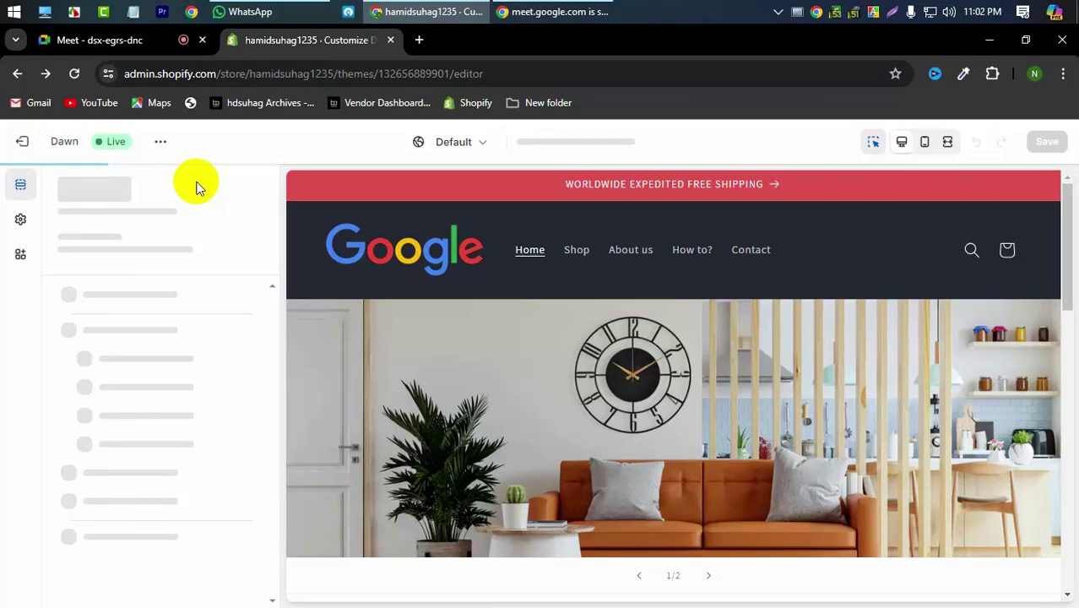
{"action": "scroll", "coordinate": [424, 322], "scroll_direction": "down", "scroll_amount": 15}
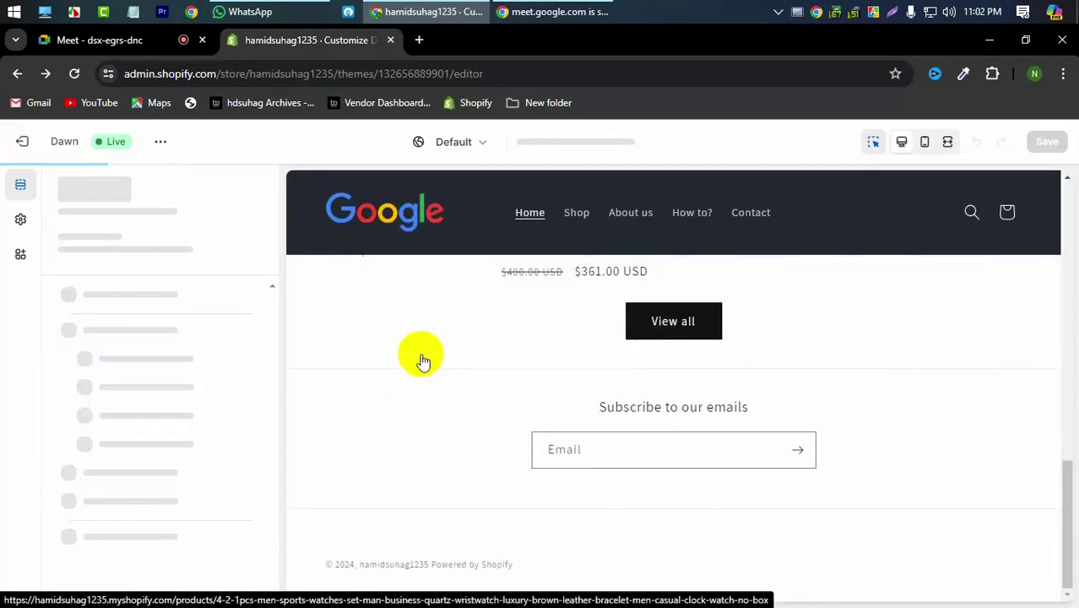
{"action": "scroll", "coordinate": [423, 362], "scroll_direction": "up", "scroll_amount": 15}
{"action": "scroll", "coordinate": [422, 361], "scroll_direction": "up", "scroll_amount": 2}
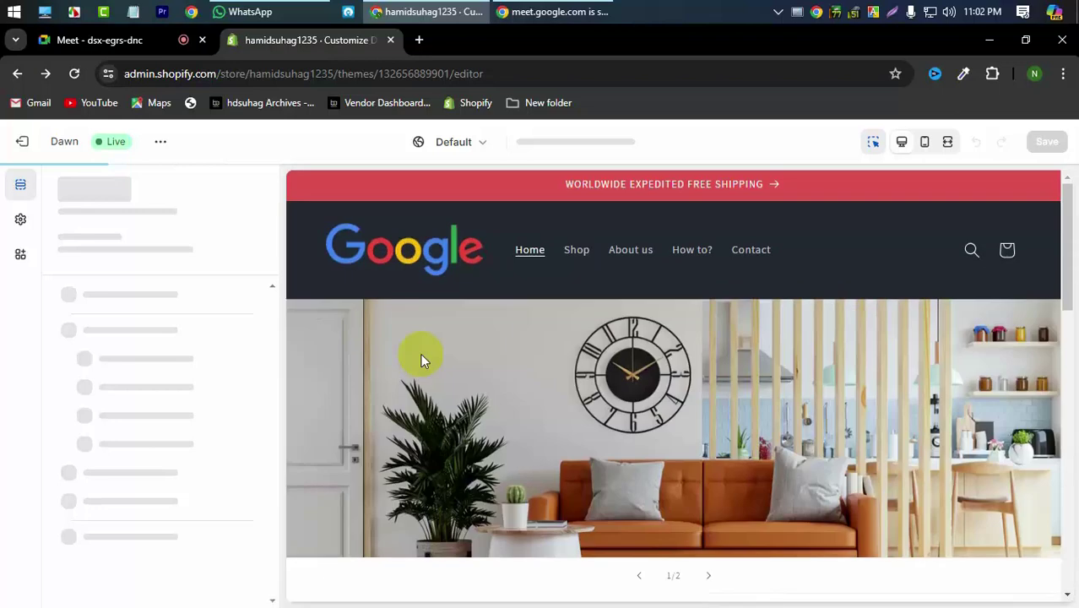
Exit the theme editor to the Themes page and reopen the current Dawn theme for customization.
{"action": "left_click", "coordinate": [40, 142]}
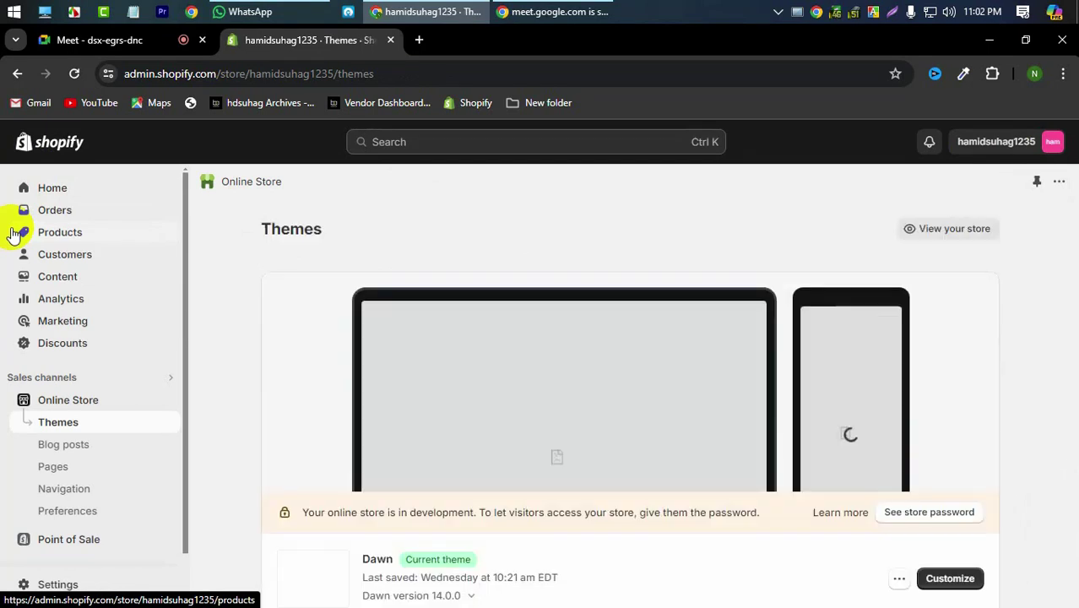
{"action": "scroll", "coordinate": [400, 341], "scroll_direction": "down", "scroll_amount": 1}
{"action": "scroll", "coordinate": [399, 337], "scroll_direction": "down", "scroll_amount": 2}
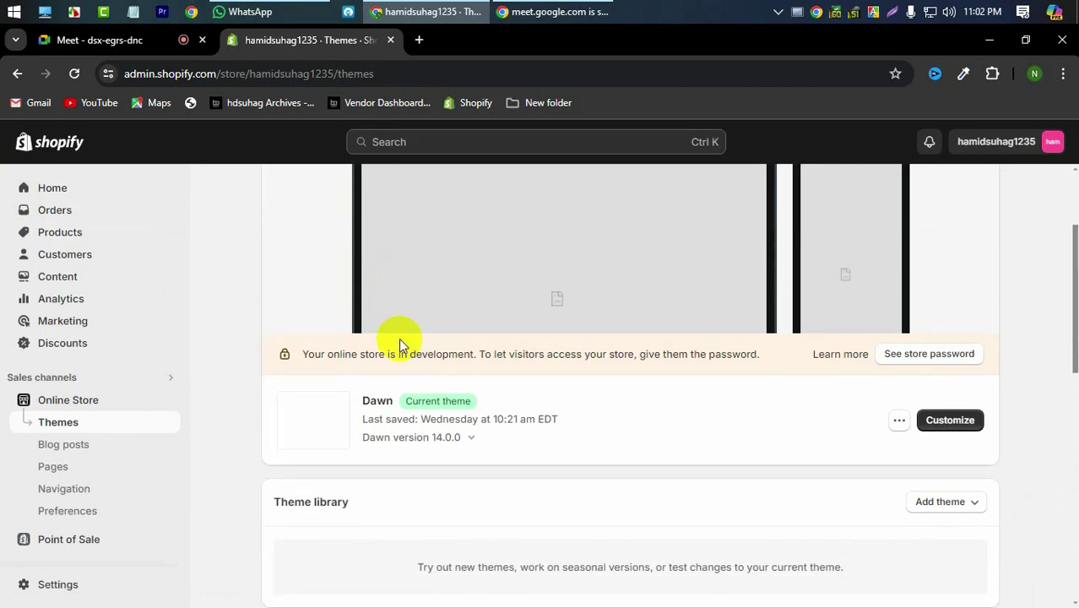
{"action": "left_click", "coordinate": [954, 427]}
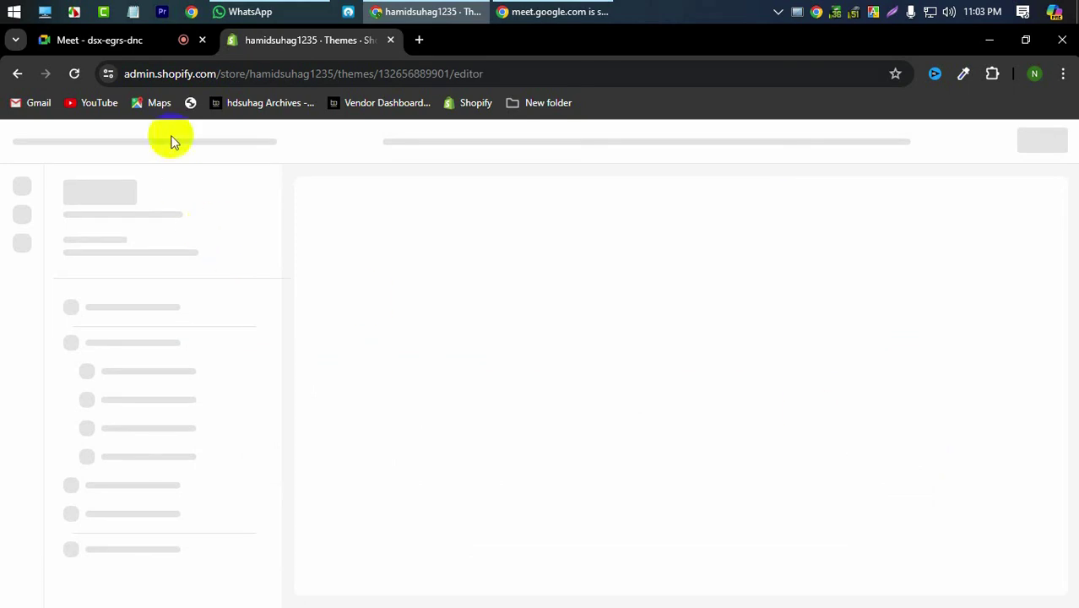
Check the Google Meet call, return to the Shopify tab and reload the theme editor.
{"action": "left_click", "coordinate": [117, 39]}
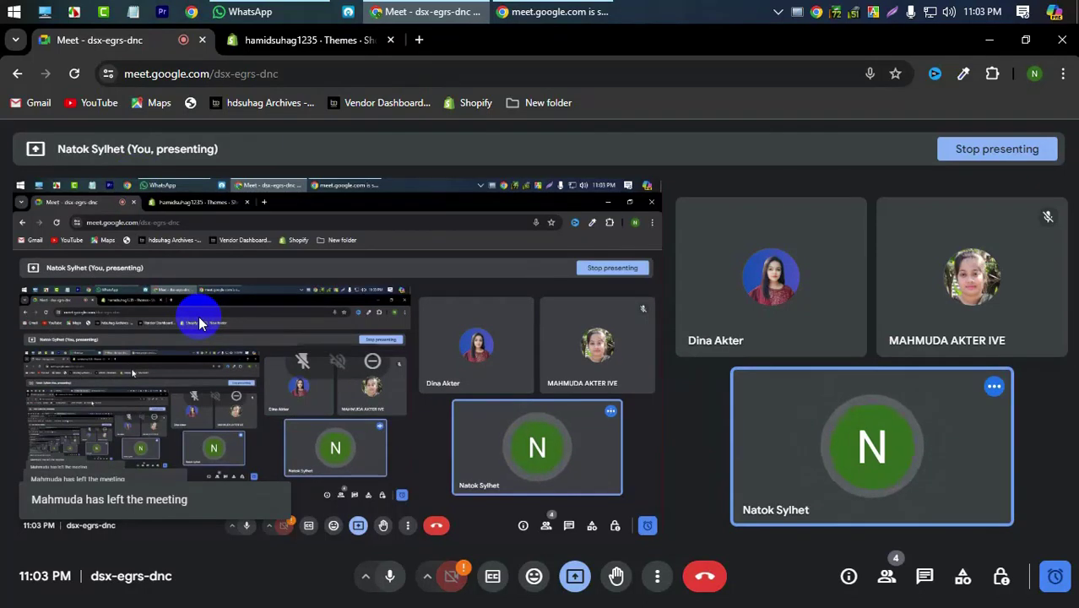
{"action": "left_click", "coordinate": [289, 41]}
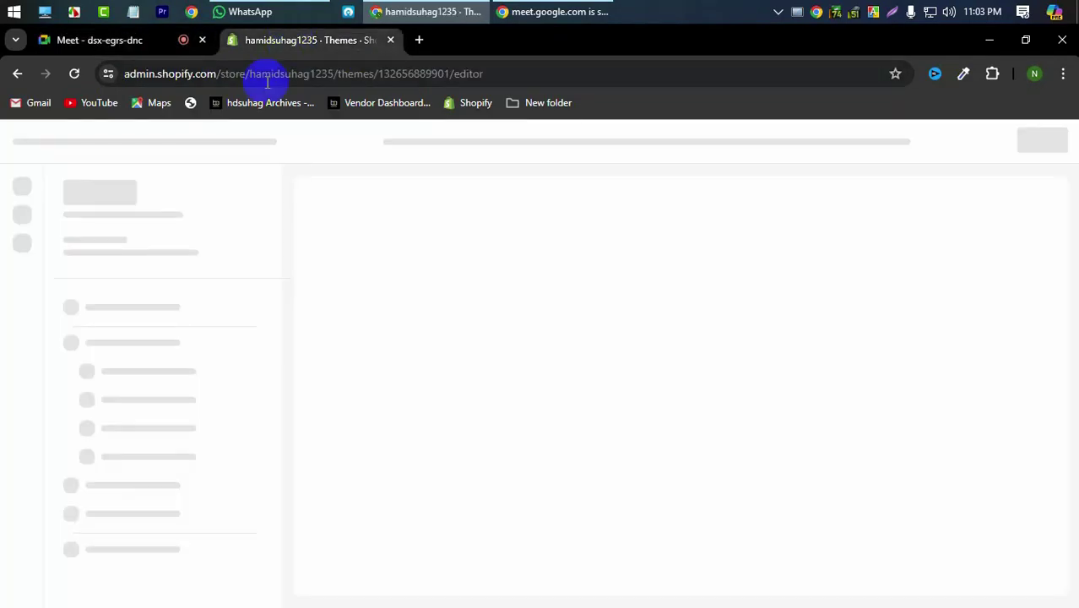
{"action": "left_click", "coordinate": [77, 75]}
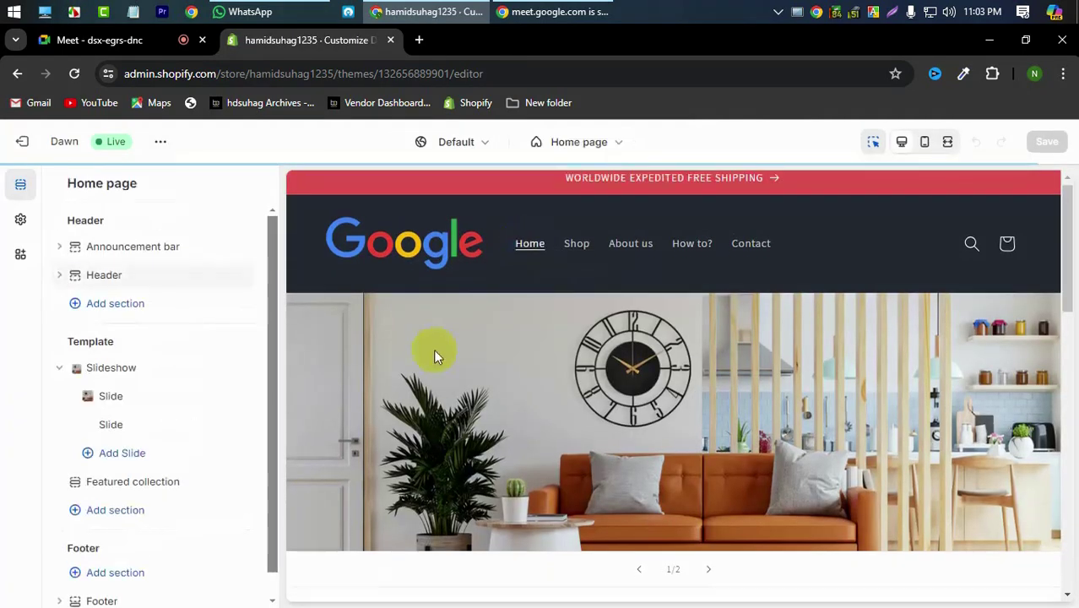
Examine the home page preview down to the footer along with the template's list of sections.
{"action": "scroll", "coordinate": [433, 349], "scroll_direction": "down", "scroll_amount": 5}
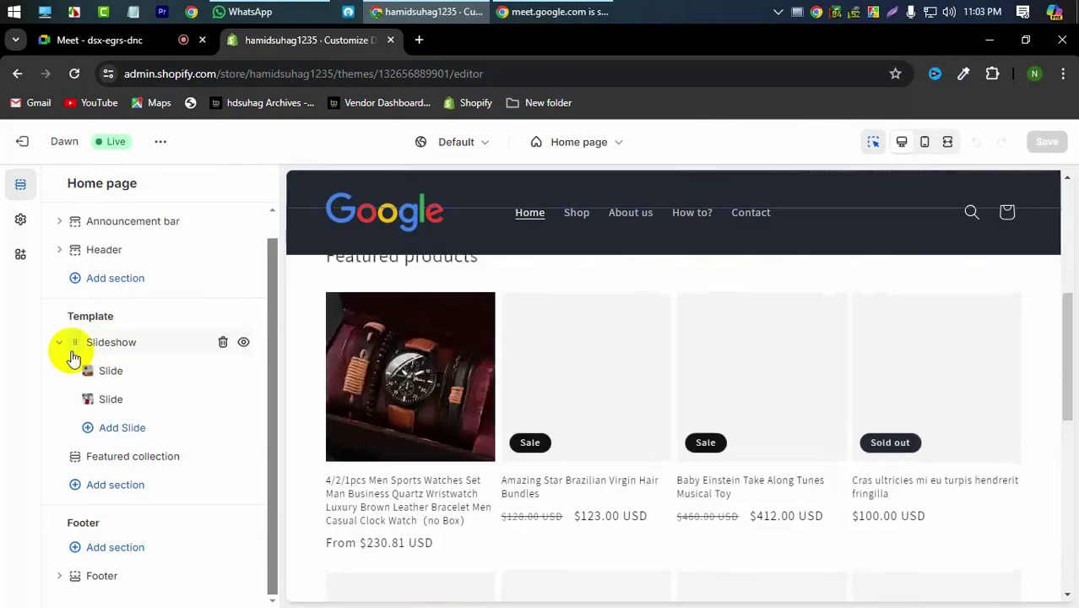
{"action": "mouse_move", "coordinate": [72, 358]}
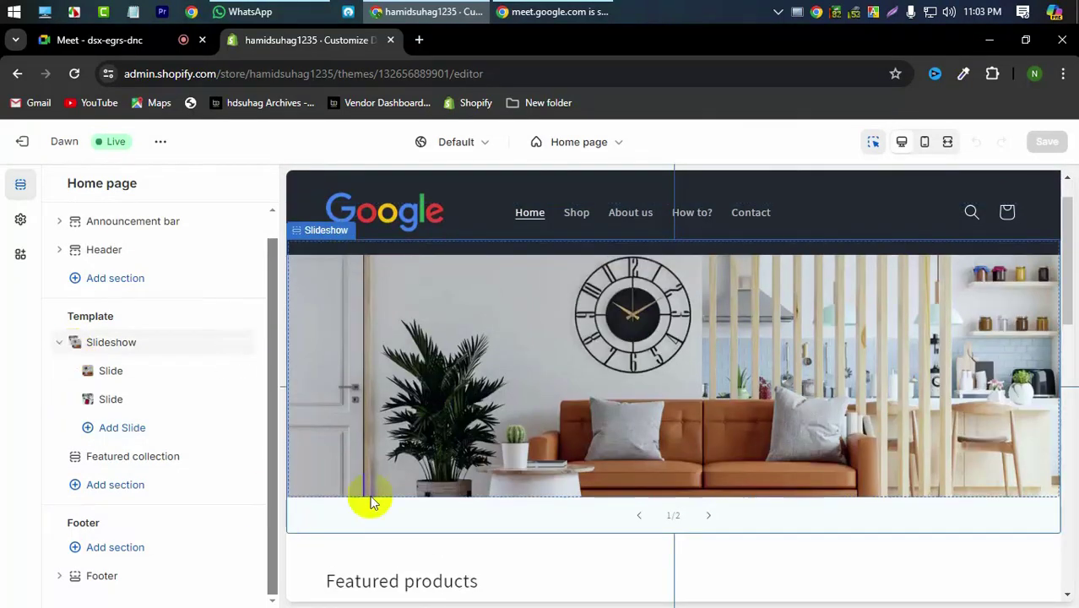
{"action": "scroll", "coordinate": [409, 479], "scroll_direction": "down", "scroll_amount": 10}
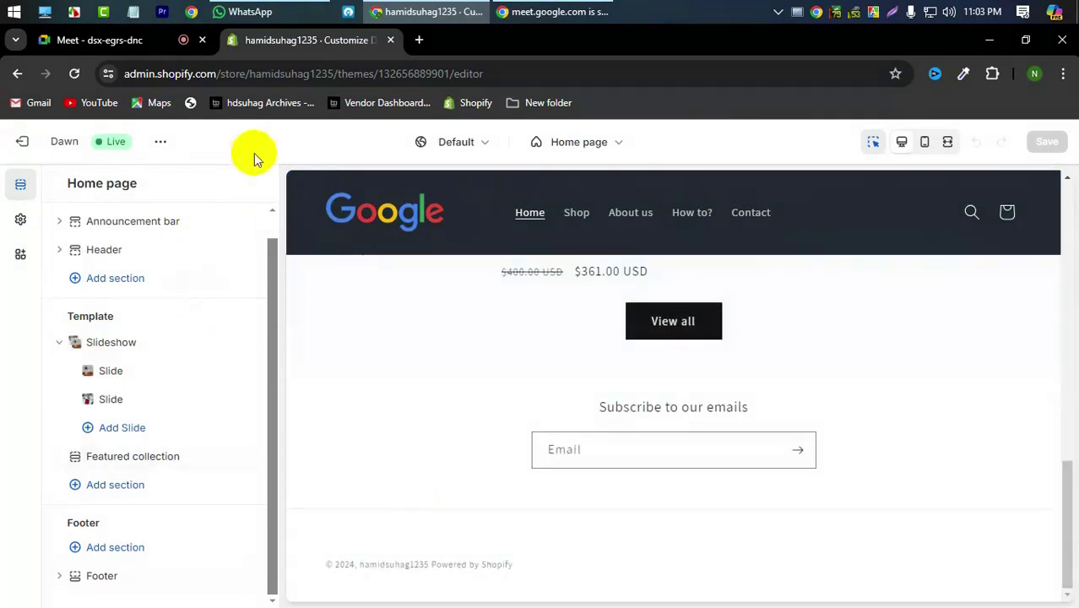
{"action": "left_click", "coordinate": [154, 105]}
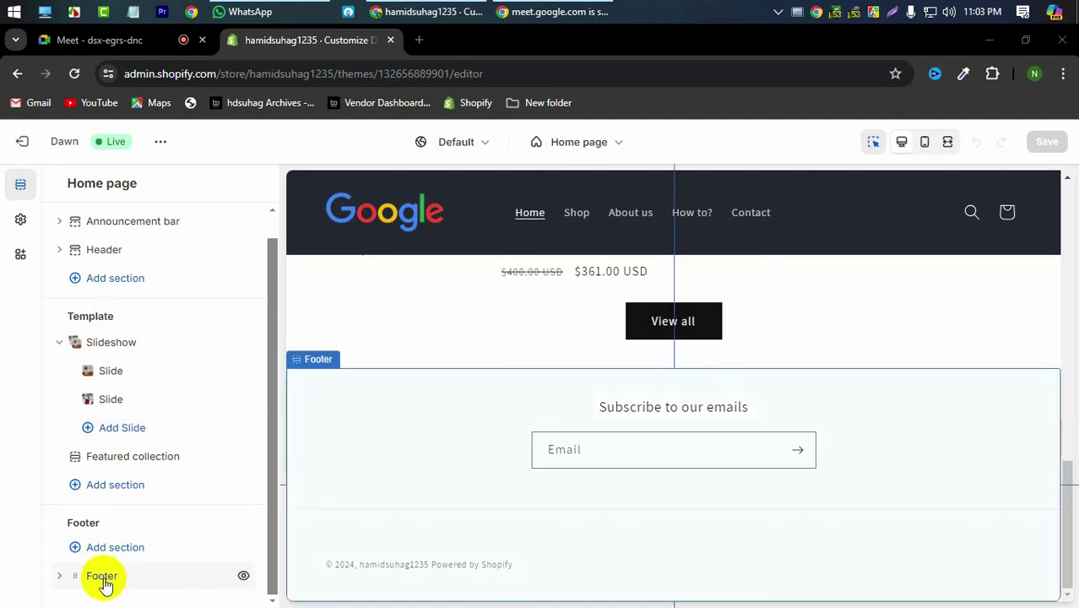
{"action": "scroll", "coordinate": [106, 282], "scroll_direction": "up", "scroll_amount": 1}
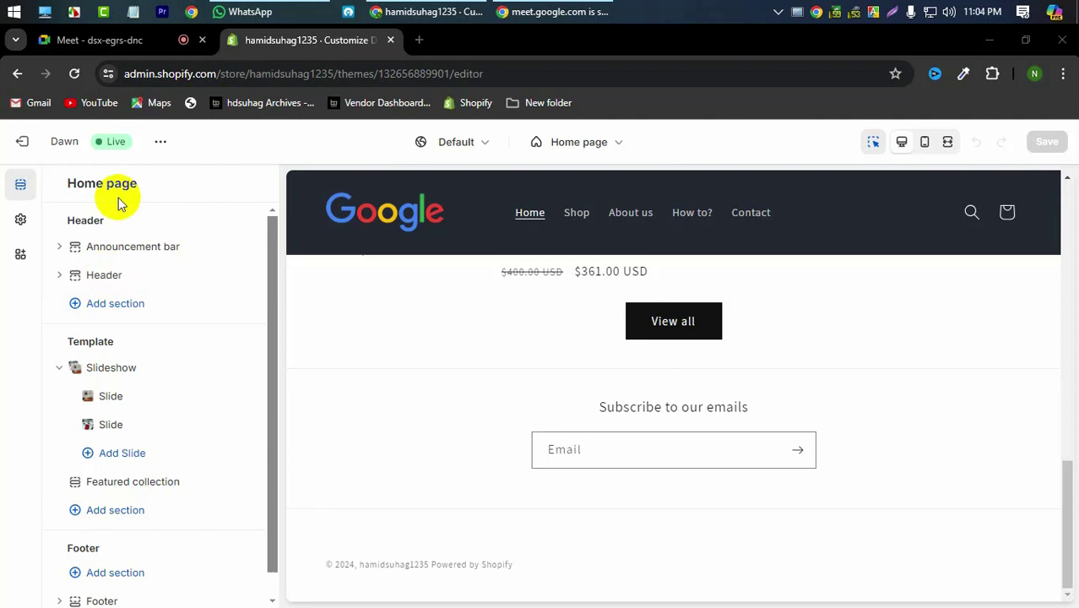
{"action": "scroll", "coordinate": [128, 312], "scroll_direction": "down", "scroll_amount": 1}
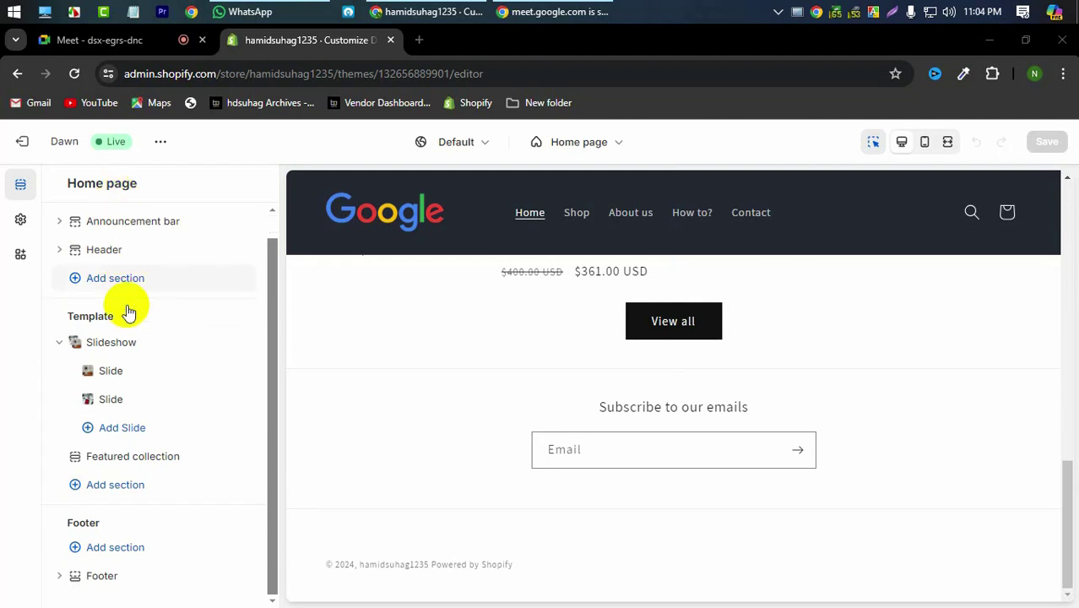
Review the Footer section's settings from color scheme to padding, and return to the home page section list.
{"action": "left_click", "coordinate": [25, 575]}
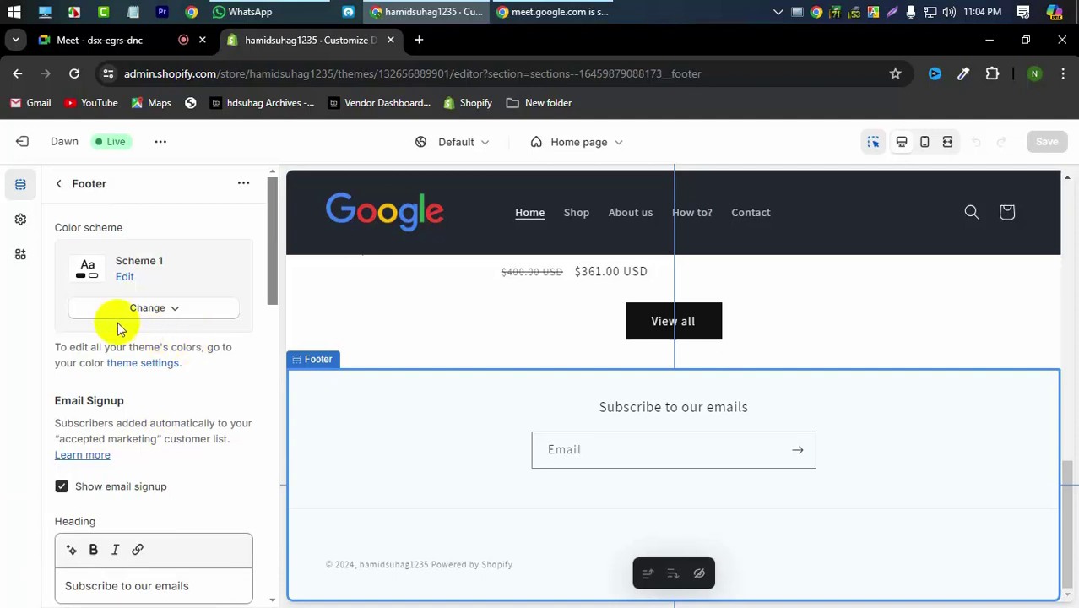
{"action": "scroll", "coordinate": [120, 325], "scroll_direction": "down", "scroll_amount": 6}
{"action": "scroll", "coordinate": [118, 328], "scroll_direction": "down", "scroll_amount": 6}
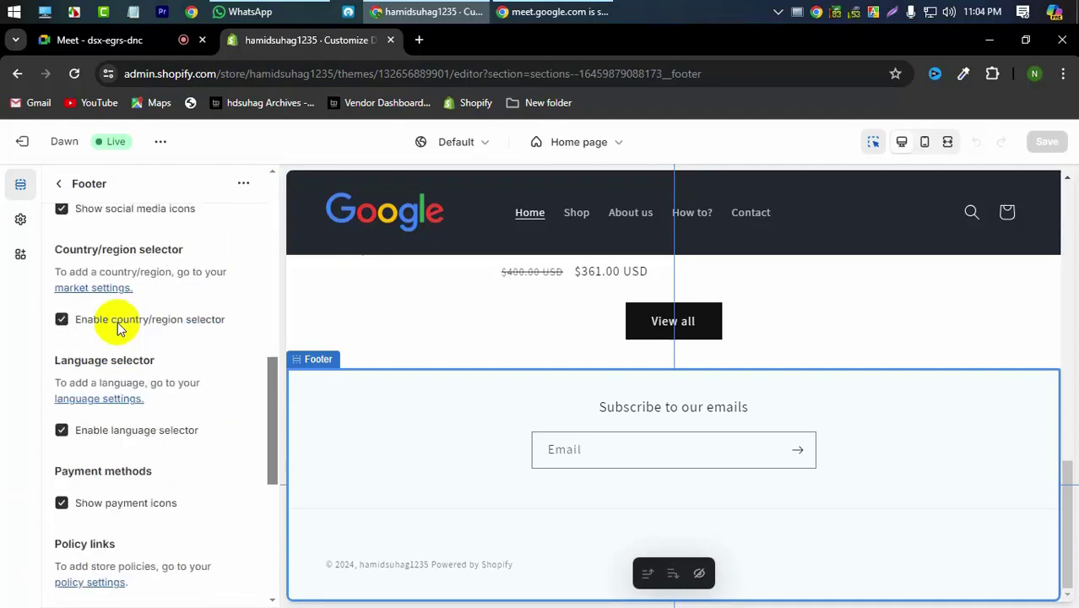
{"action": "scroll", "coordinate": [117, 325], "scroll_direction": "down", "scroll_amount": 2}
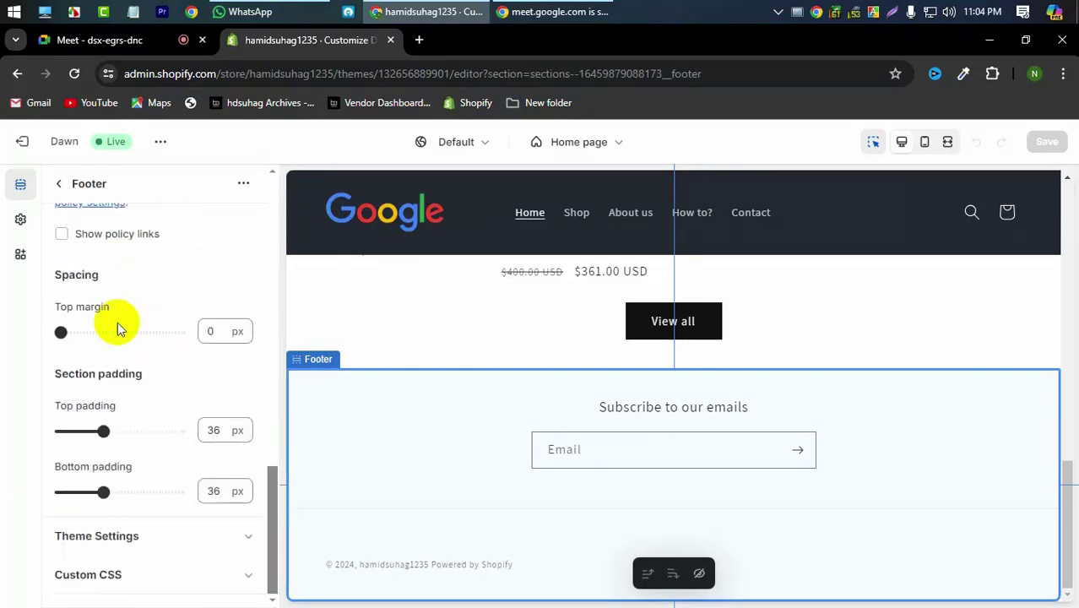
{"action": "scroll", "coordinate": [116, 320], "scroll_direction": "up", "scroll_amount": 6}
{"action": "left_click", "coordinate": [59, 187]}
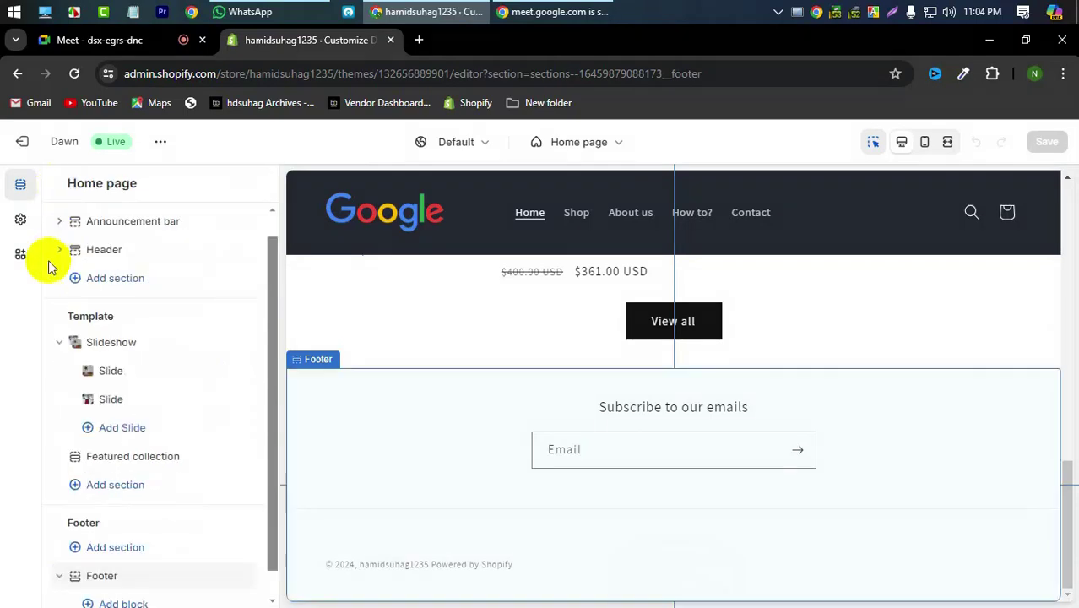
Add a Menu block to the Footer section.
{"action": "scroll", "coordinate": [173, 520], "scroll_direction": "down", "scroll_amount": 1}
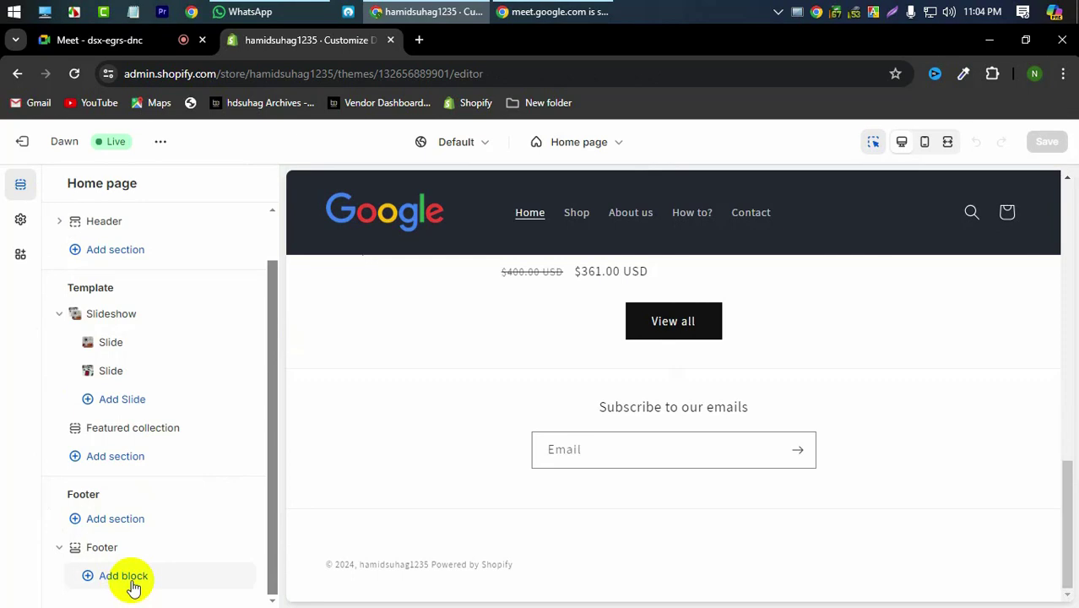
{"action": "left_click", "coordinate": [123, 577]}
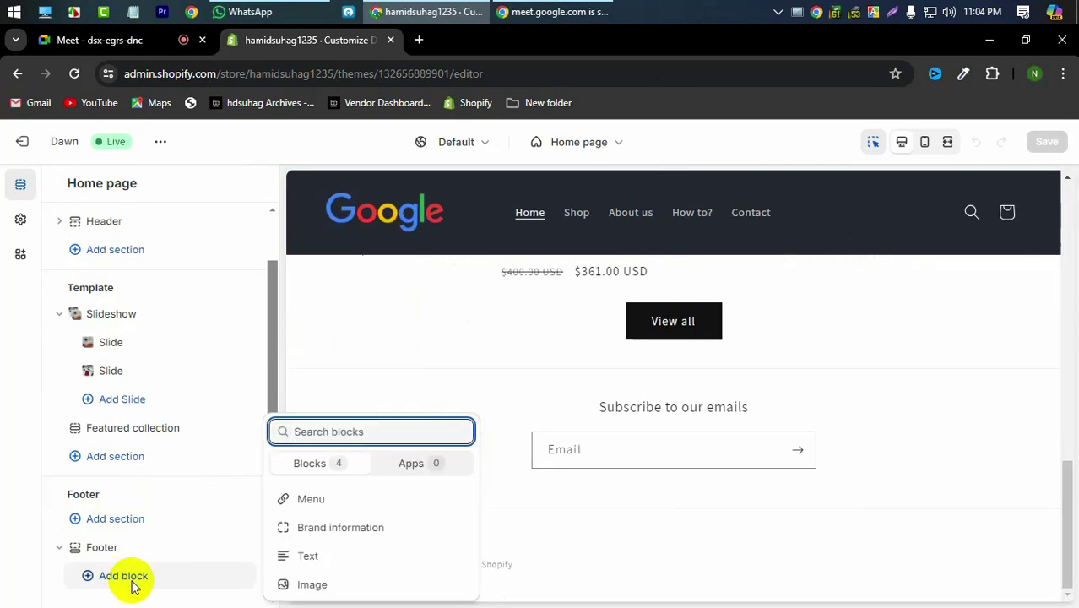
{"action": "left_click", "coordinate": [312, 502]}
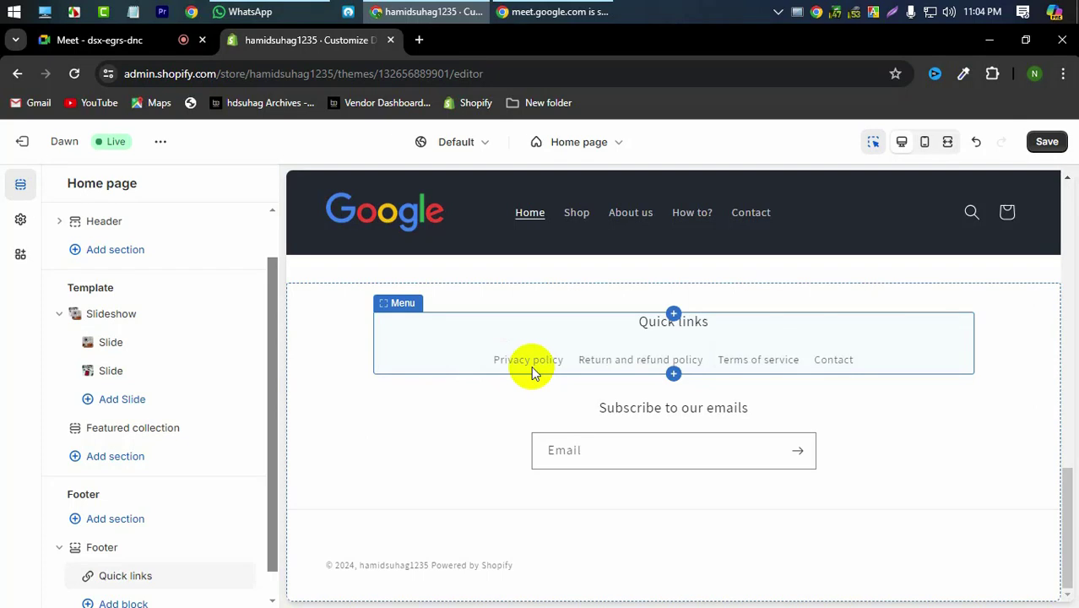
Change the heading of the footer's menu block to "Need Help?" and save the theme.
{"action": "scroll", "coordinate": [108, 507], "scroll_direction": "down", "scroll_amount": 1}
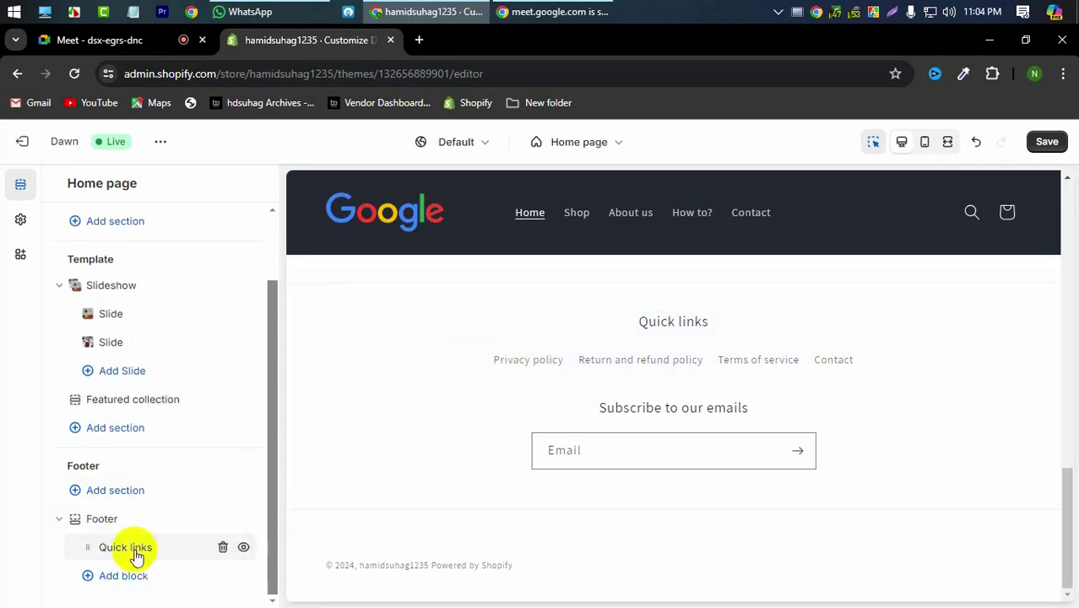
{"action": "left_click", "coordinate": [126, 549]}
{"action": "left_click", "coordinate": [135, 292]}
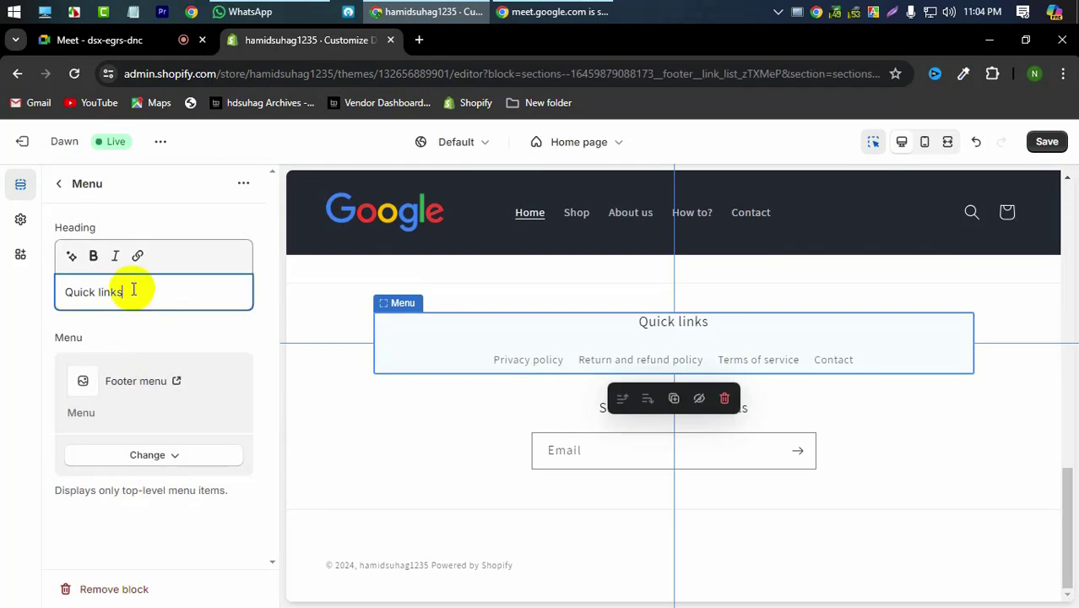
{"action": "triple_click", "coordinate": [133, 289]}
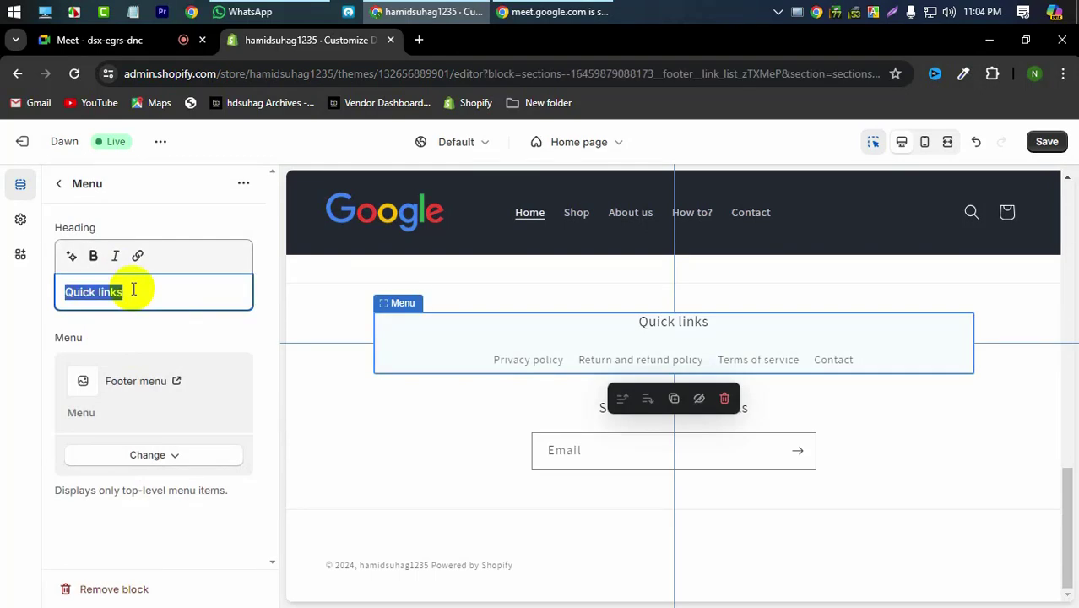
{"action": "type", "text": "Nee"}
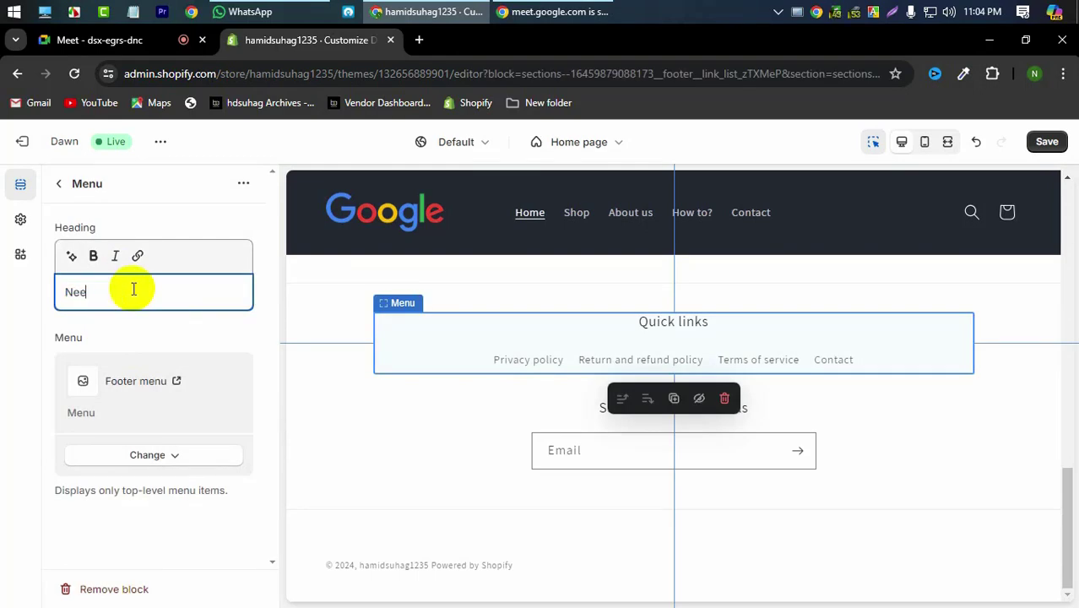
{"action": "type", "text": "d H"}
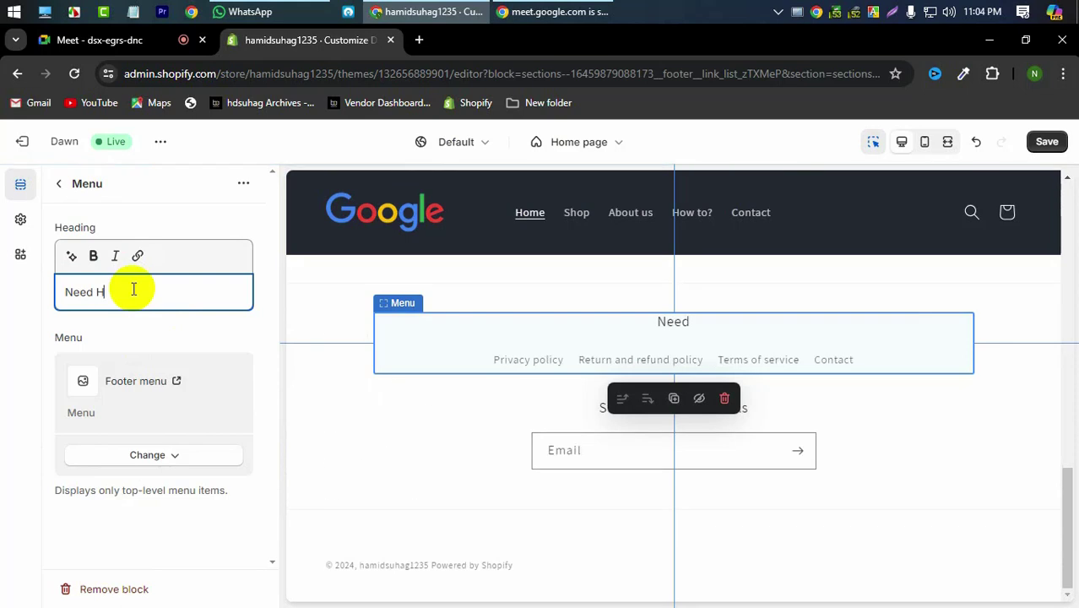
{"action": "type", "text": "elp?"}
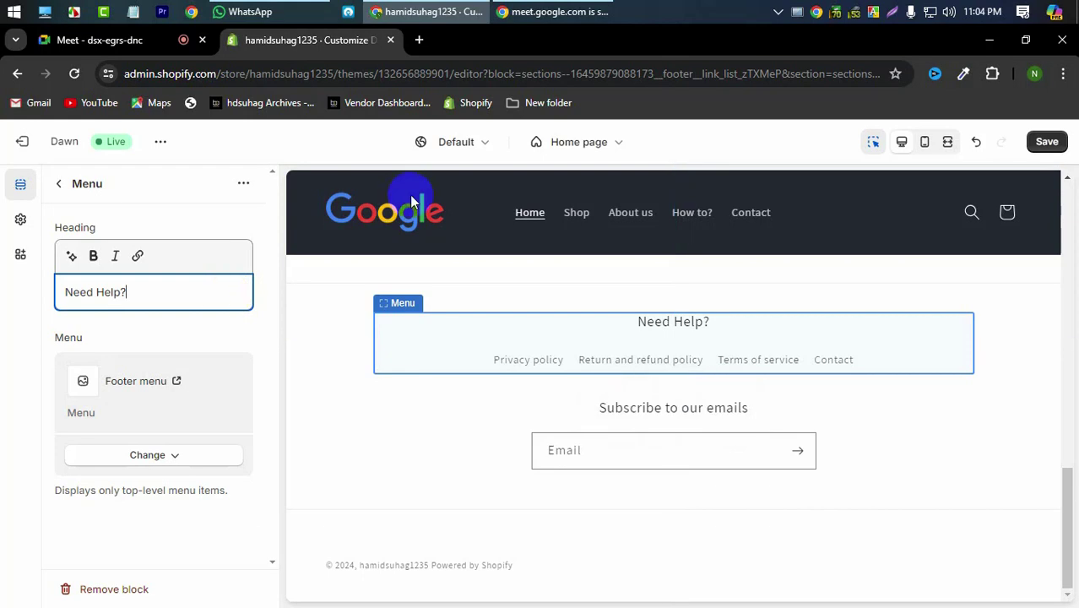
{"action": "left_click", "coordinate": [1048, 142]}
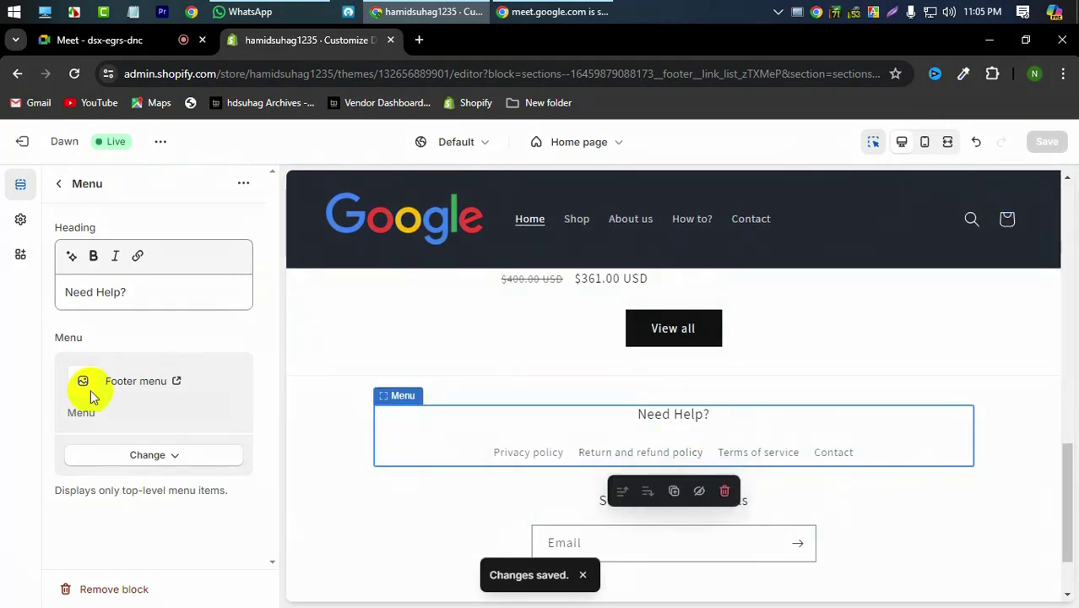
Try Scheme 4 as the Footer section's color scheme, switch it to Scheme 3, and save the theme.
{"action": "left_click", "coordinate": [58, 184]}
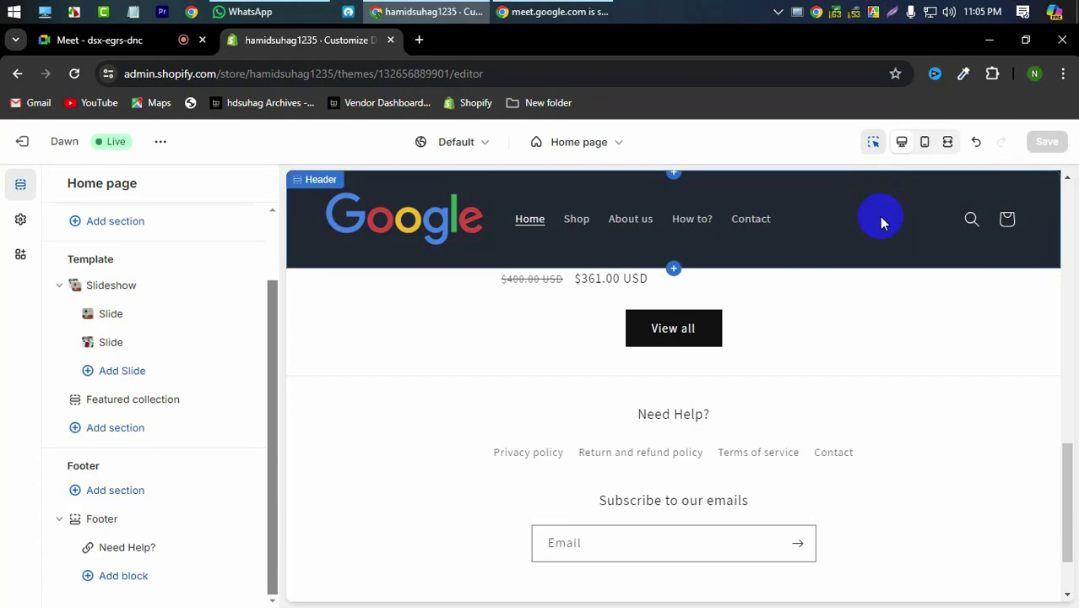
{"action": "left_click", "coordinate": [125, 527]}
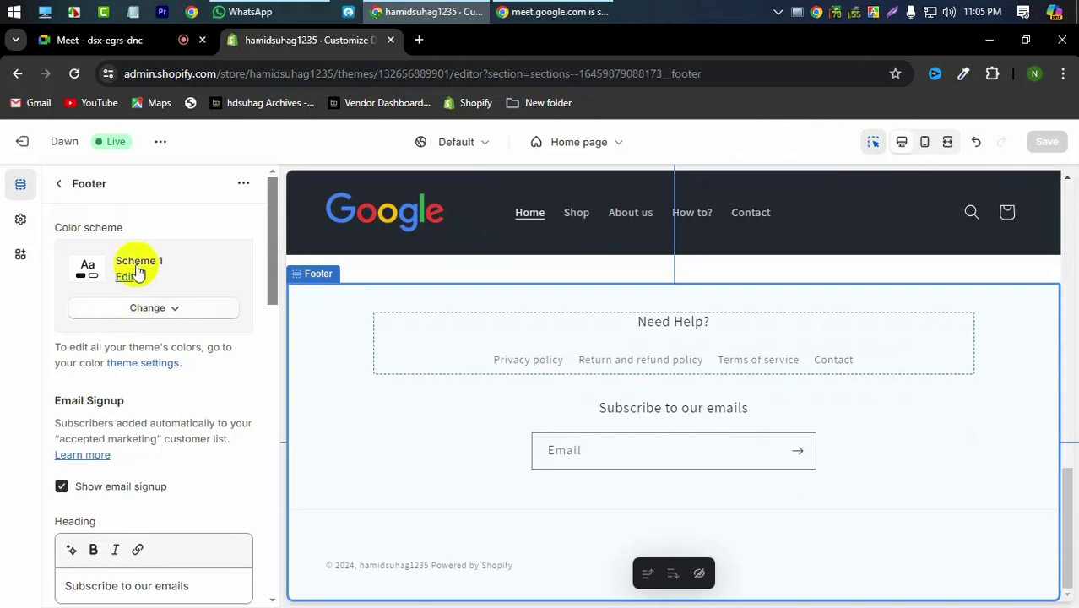
{"action": "left_click", "coordinate": [149, 308]}
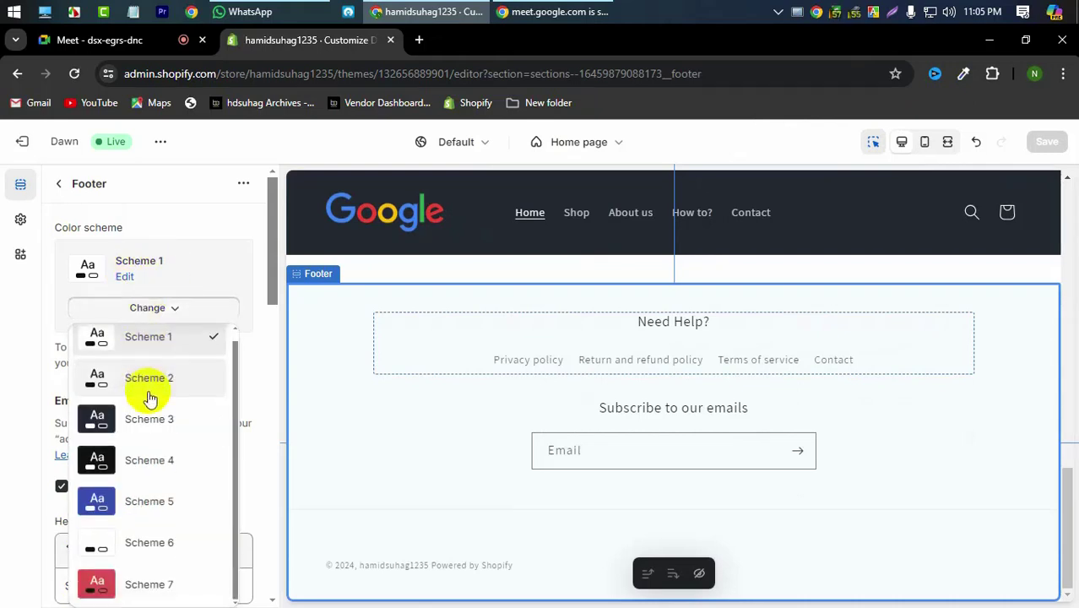
{"action": "scroll", "coordinate": [148, 405], "scroll_direction": "down", "scroll_amount": 1}
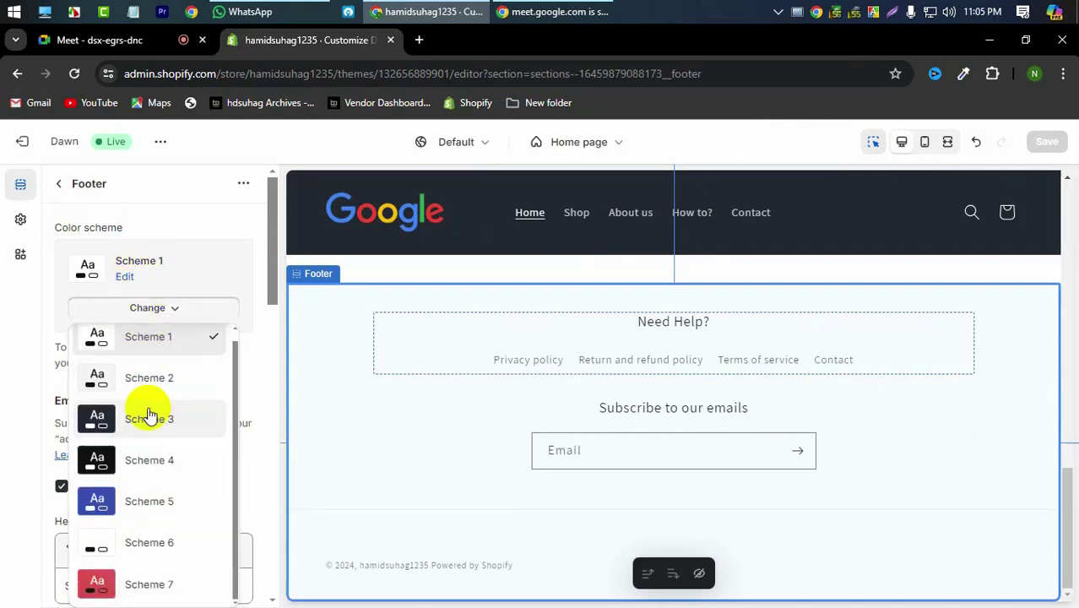
{"action": "left_click", "coordinate": [148, 462]}
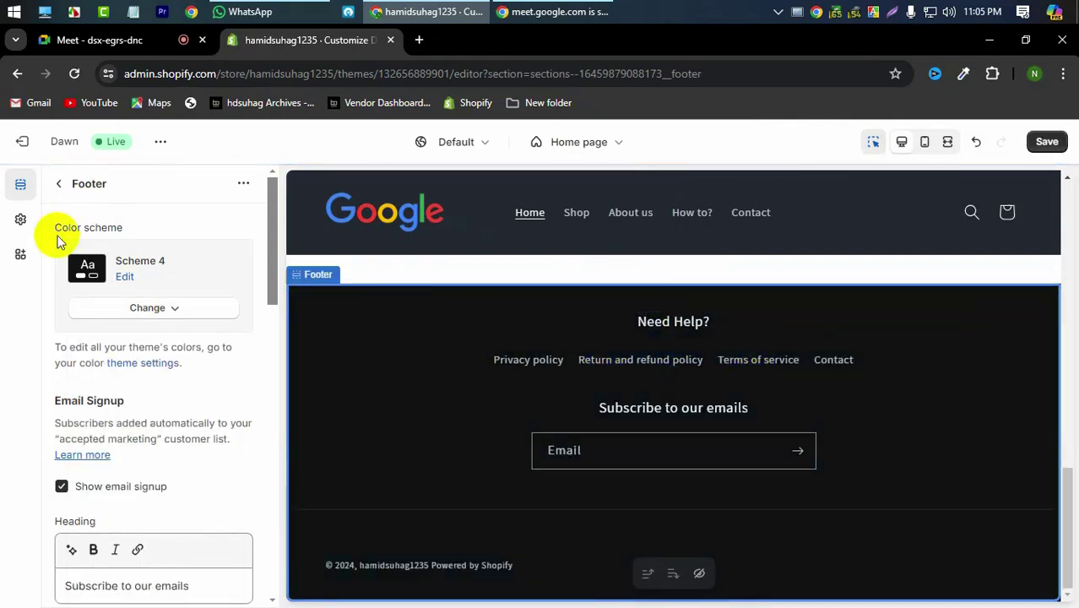
{"action": "left_click", "coordinate": [137, 310]}
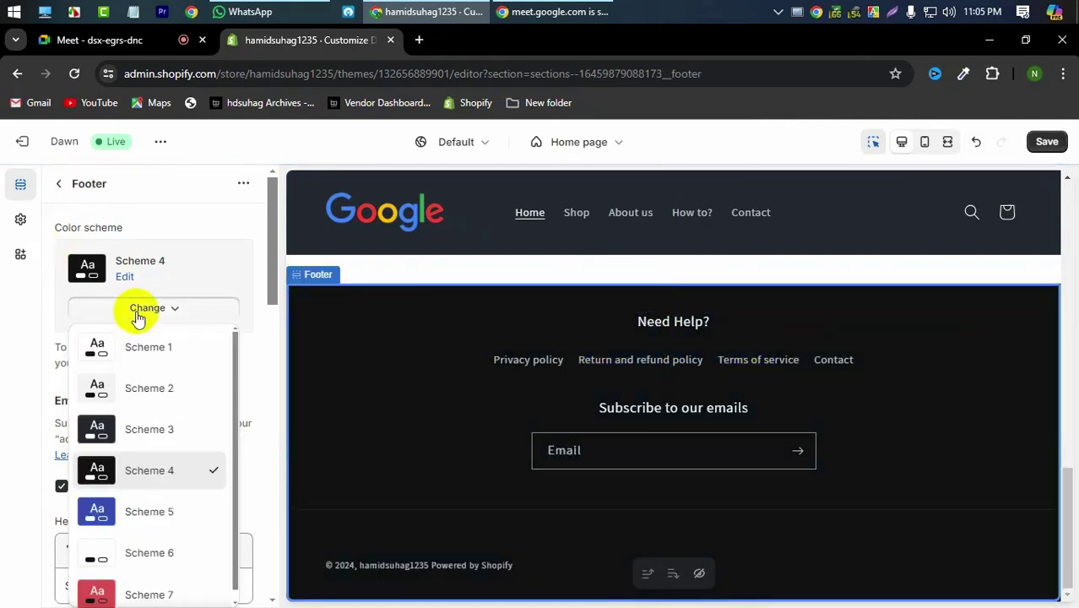
{"action": "left_click", "coordinate": [140, 428]}
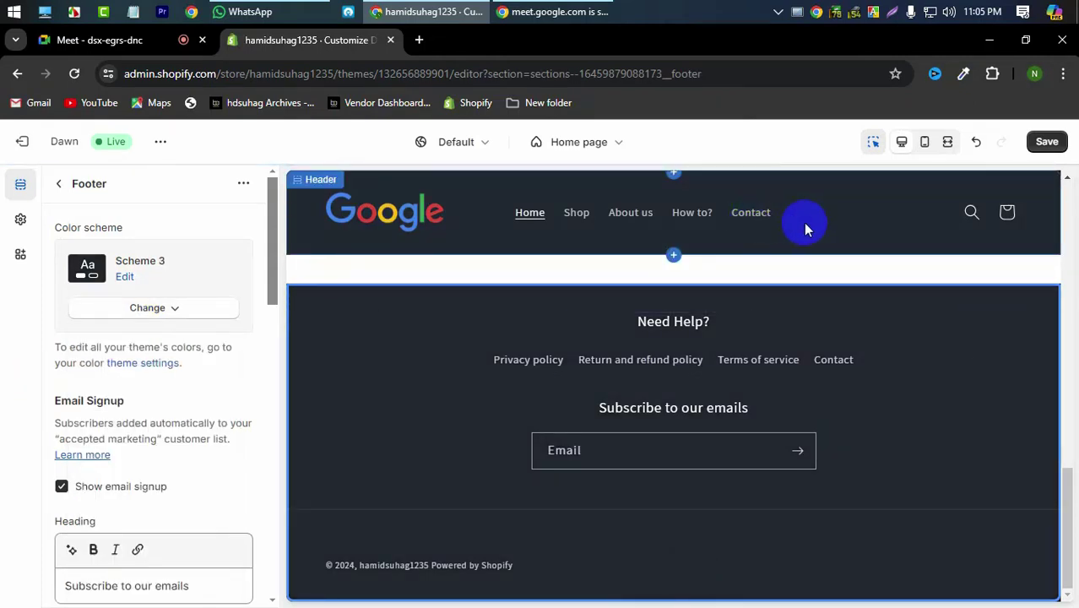
{"action": "left_click", "coordinate": [1047, 142]}
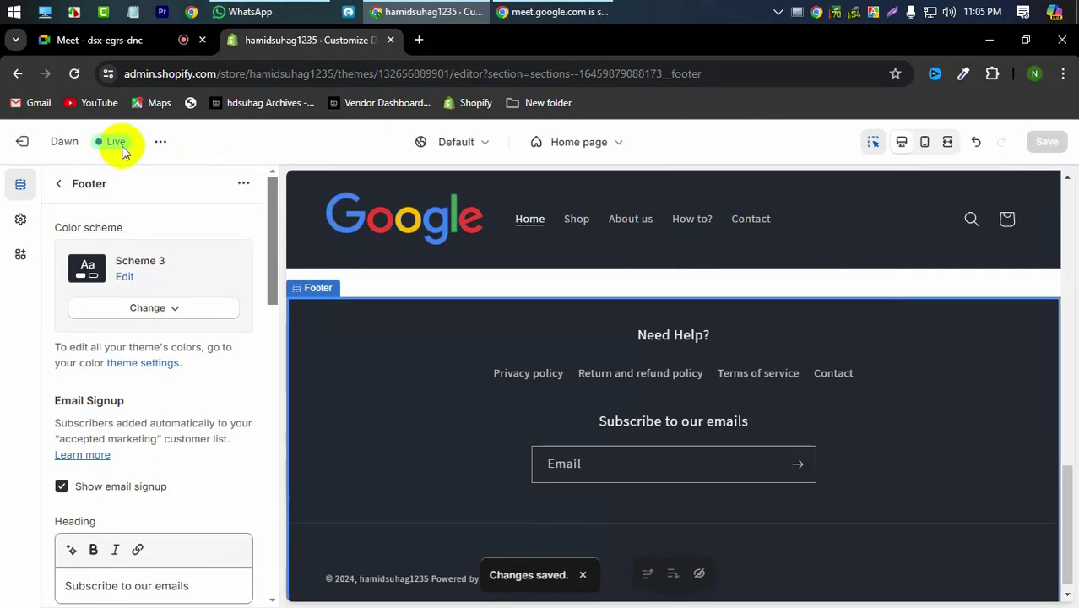
Open the live storefront from the theme editor and examine the home page down to the footer.
{"action": "left_click", "coordinate": [160, 142]}
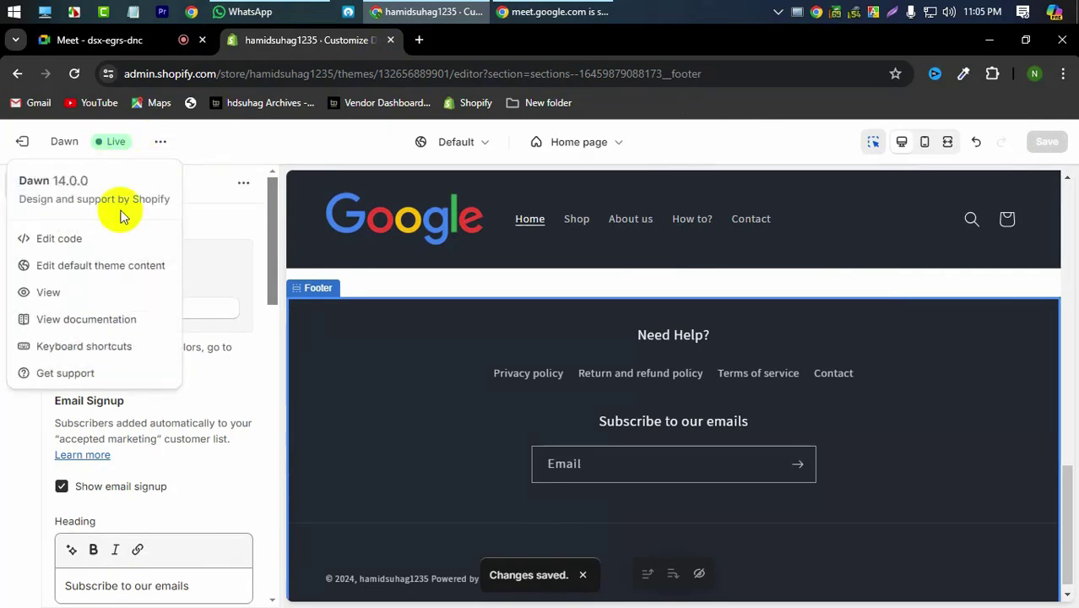
{"action": "left_click", "coordinate": [67, 294]}
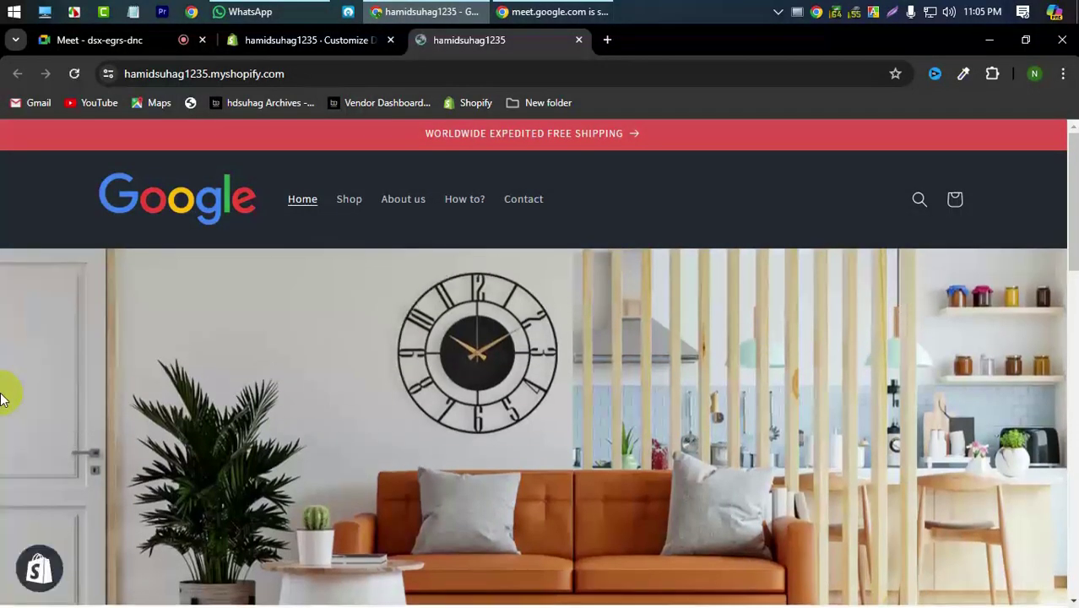
{"action": "scroll", "coordinate": [130, 355], "scroll_direction": "down", "scroll_amount": 5}
{"action": "scroll", "coordinate": [163, 362], "scroll_direction": "down", "scroll_amount": 7}
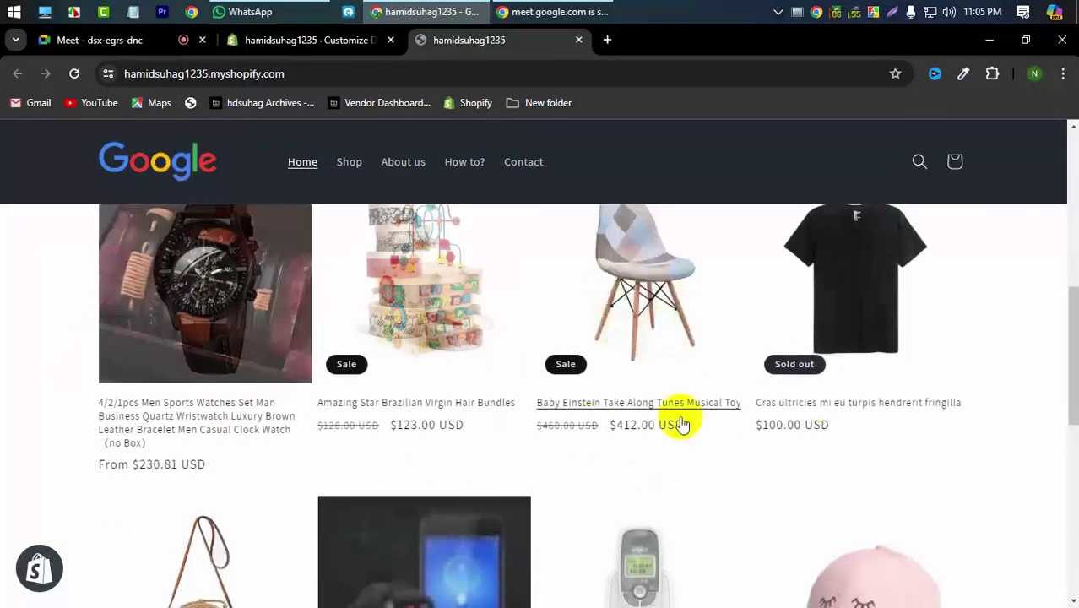
{"action": "scroll", "coordinate": [21, 405], "scroll_direction": "down", "scroll_amount": 3}
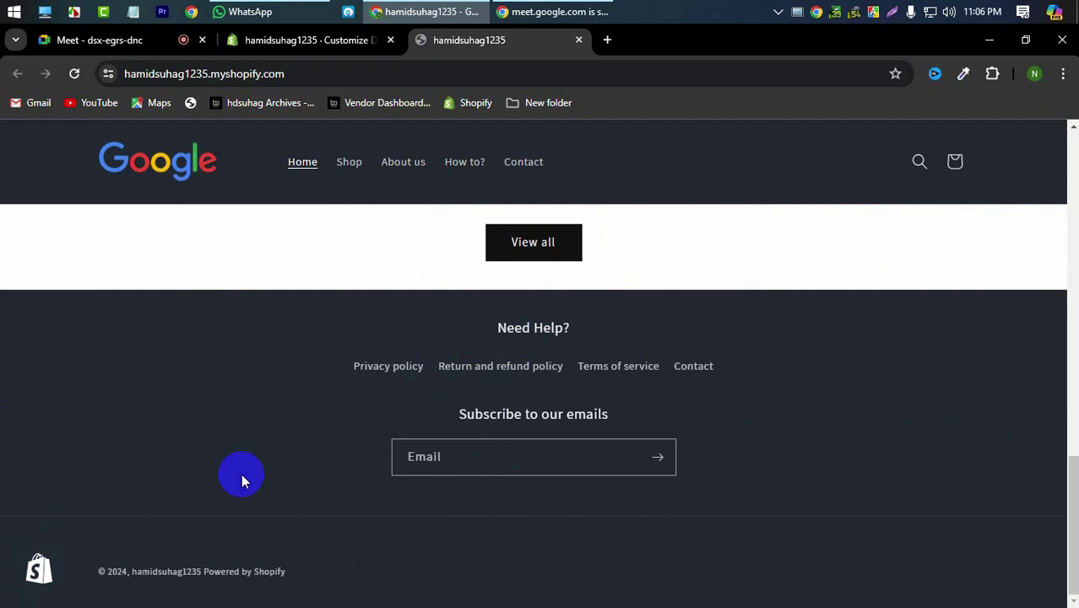
Return to the theme editor, review the Footer section's settings down to the padding, and go back to the home page section list.
{"action": "left_click", "coordinate": [288, 45]}
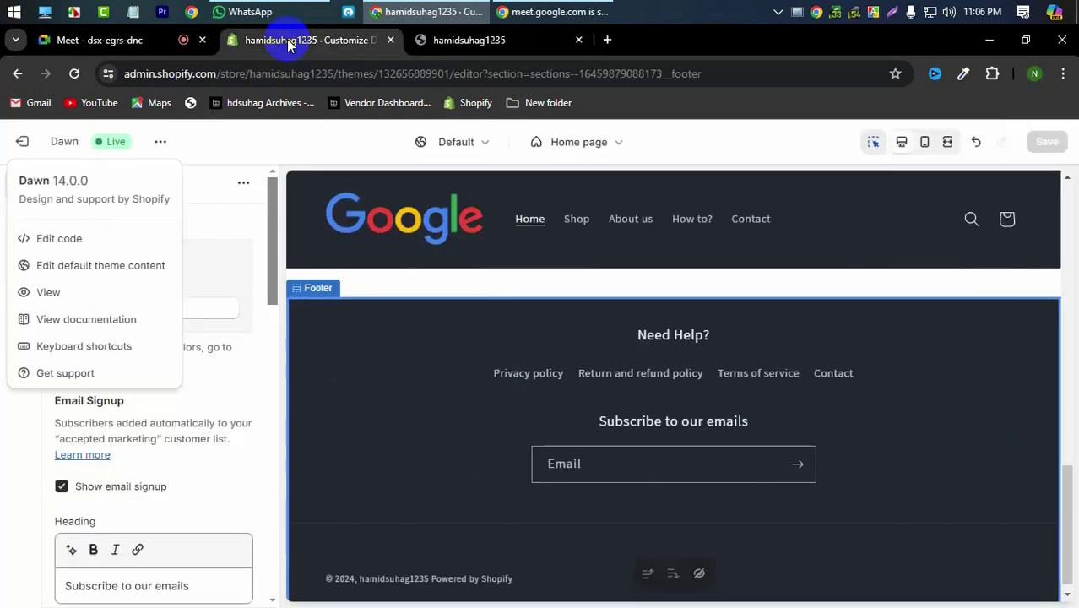
{"action": "left_click", "coordinate": [5, 441]}
{"action": "scroll", "coordinate": [245, 393], "scroll_direction": "down", "scroll_amount": 15}
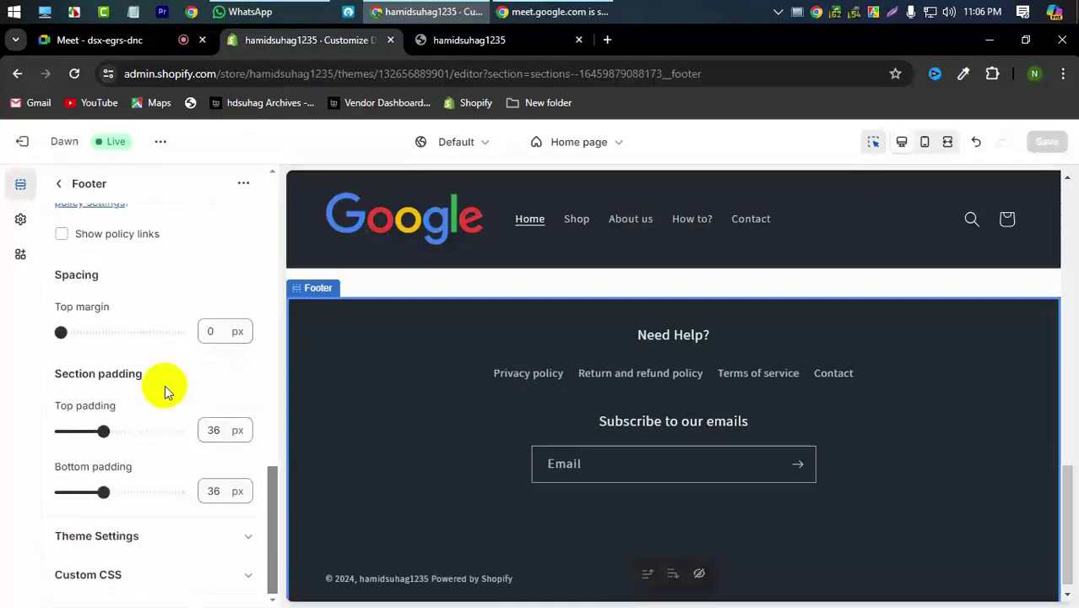
{"action": "left_click", "coordinate": [139, 538]}
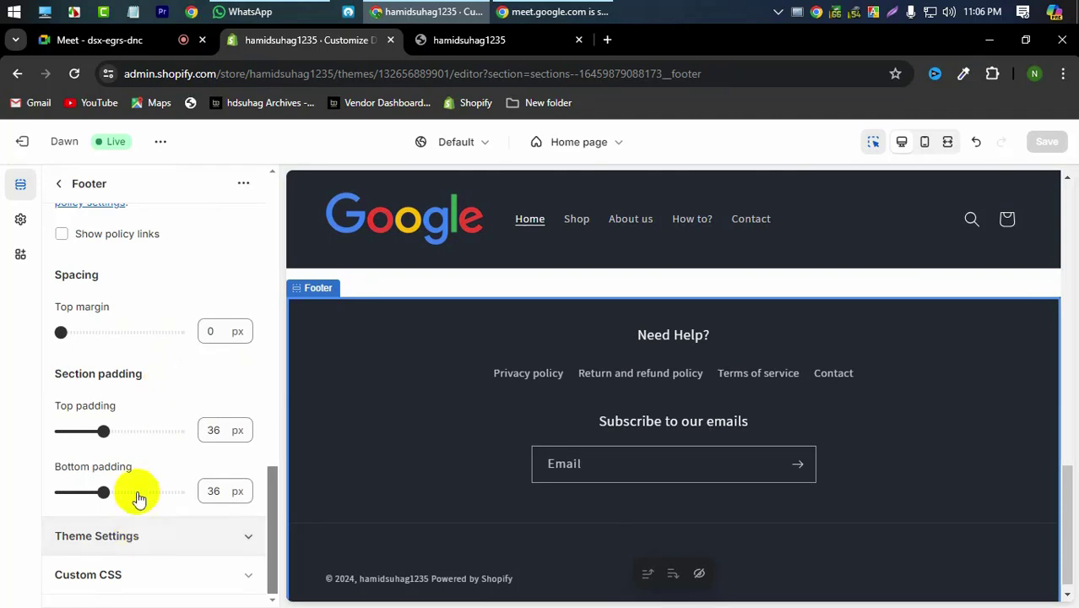
{"action": "scroll", "coordinate": [145, 406], "scroll_direction": "up", "scroll_amount": 4}
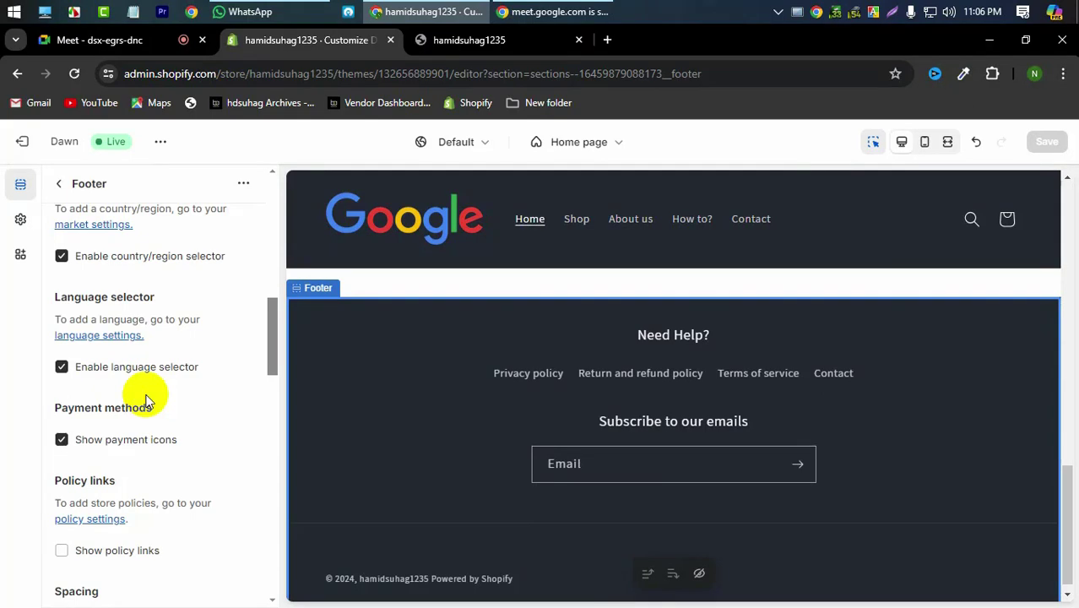
{"action": "scroll", "coordinate": [146, 400], "scroll_direction": "down", "scroll_amount": 4}
{"action": "scroll", "coordinate": [145, 397], "scroll_direction": "up", "scroll_amount": 4}
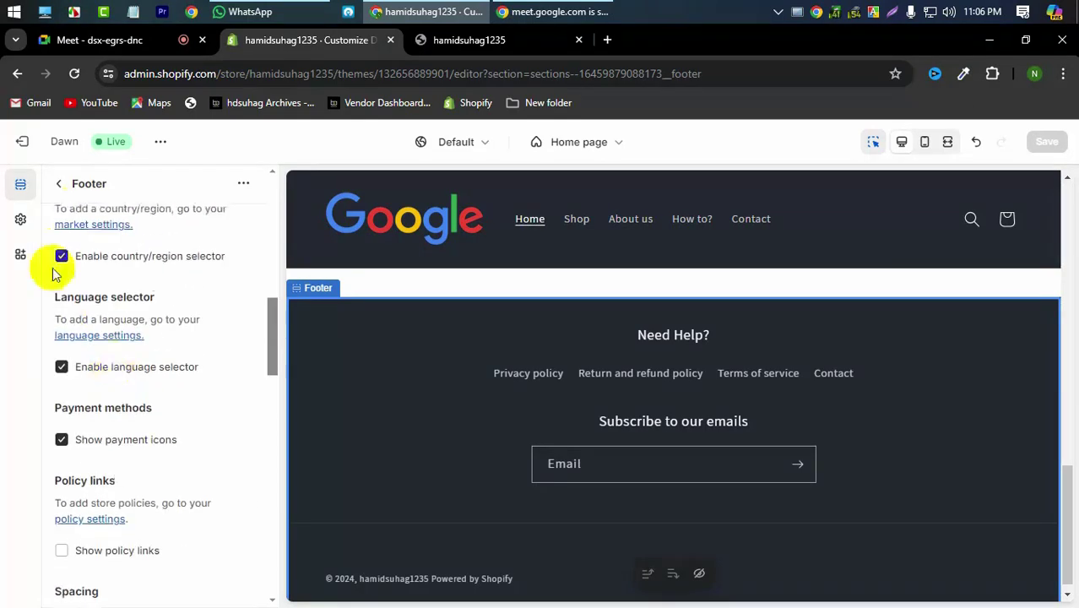
{"action": "left_click", "coordinate": [61, 186]}
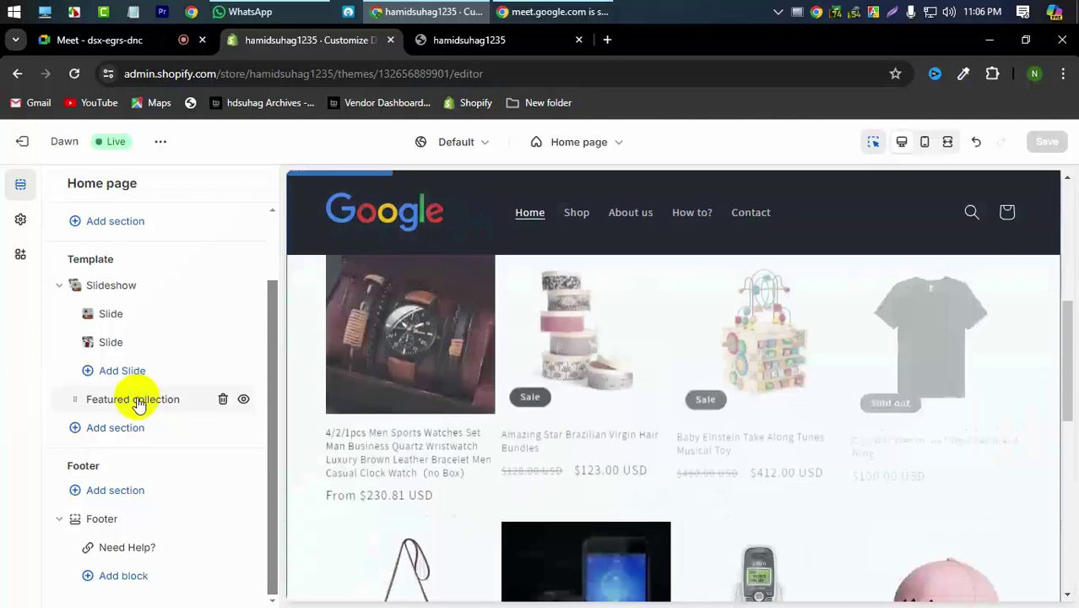
Reopen the Footer section, expand its Theme Settings, and set the Facebook link to "#".
{"action": "left_click", "coordinate": [126, 518]}
{"action": "scroll", "coordinate": [192, 409], "scroll_direction": "down", "scroll_amount": 10}
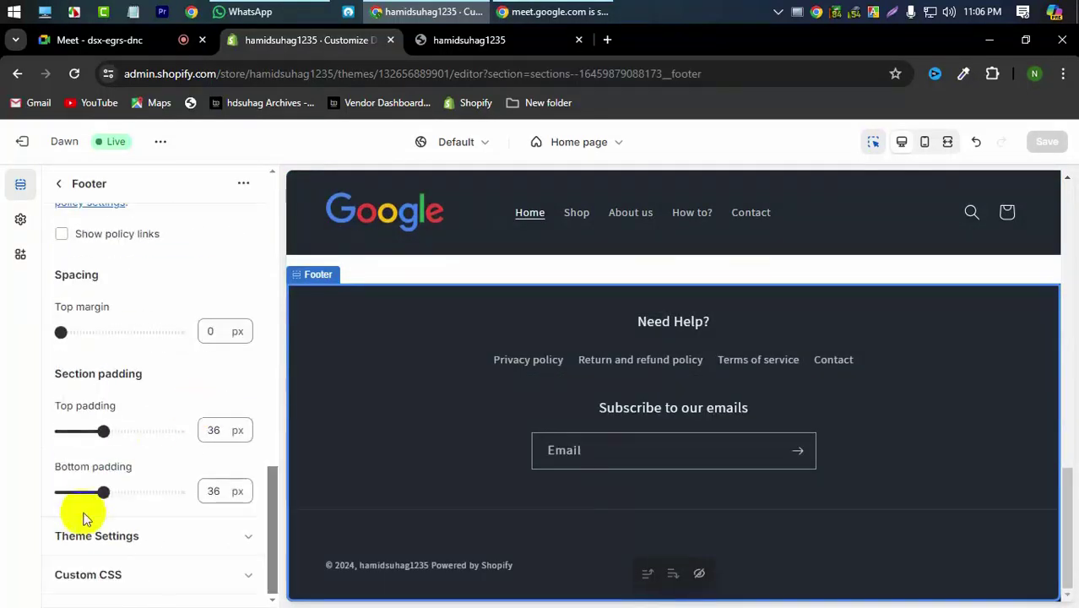
{"action": "left_click", "coordinate": [113, 540]}
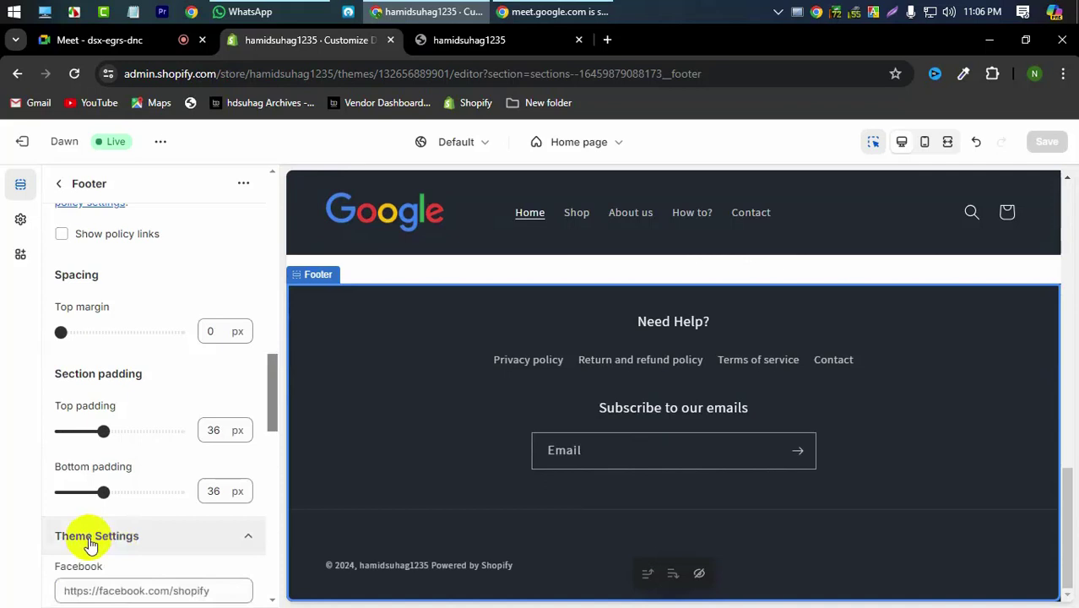
{"action": "scroll", "coordinate": [75, 523], "scroll_direction": "down", "scroll_amount": 3}
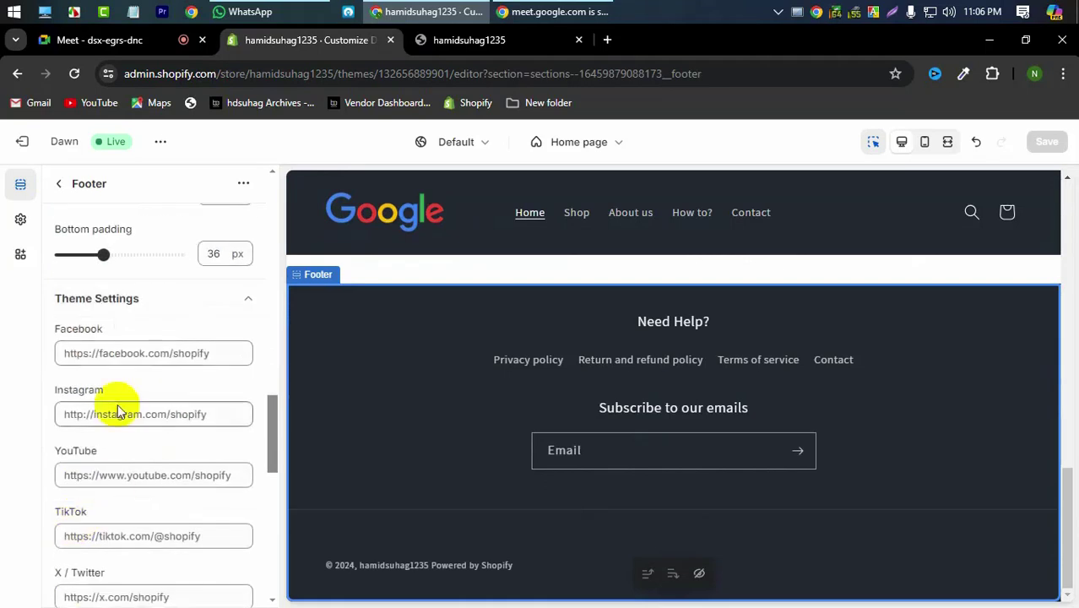
{"action": "left_click", "coordinate": [122, 349]}
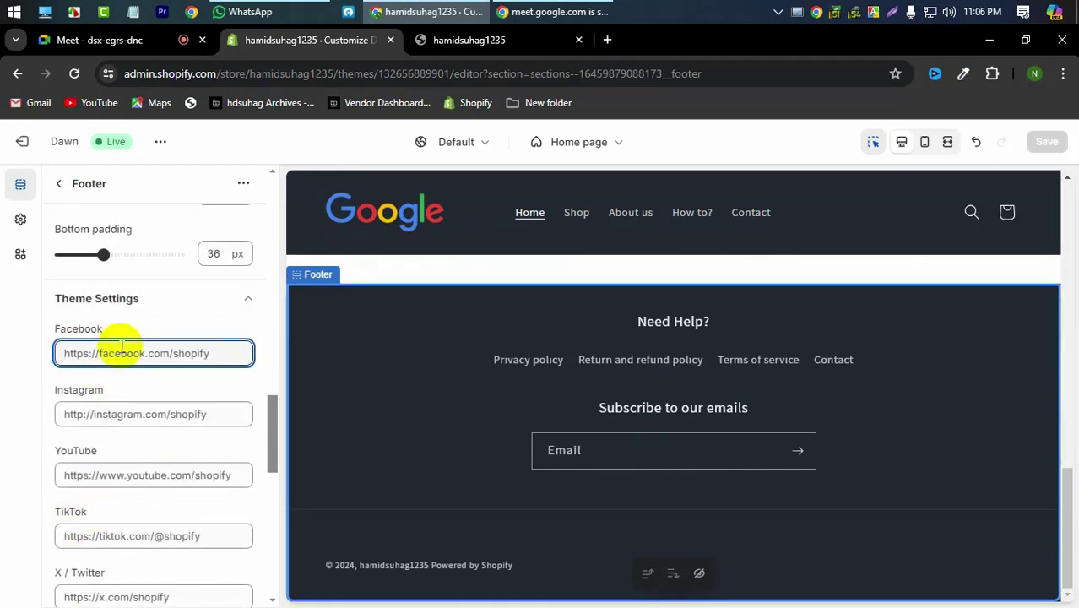
{"action": "type", "text": "#"}
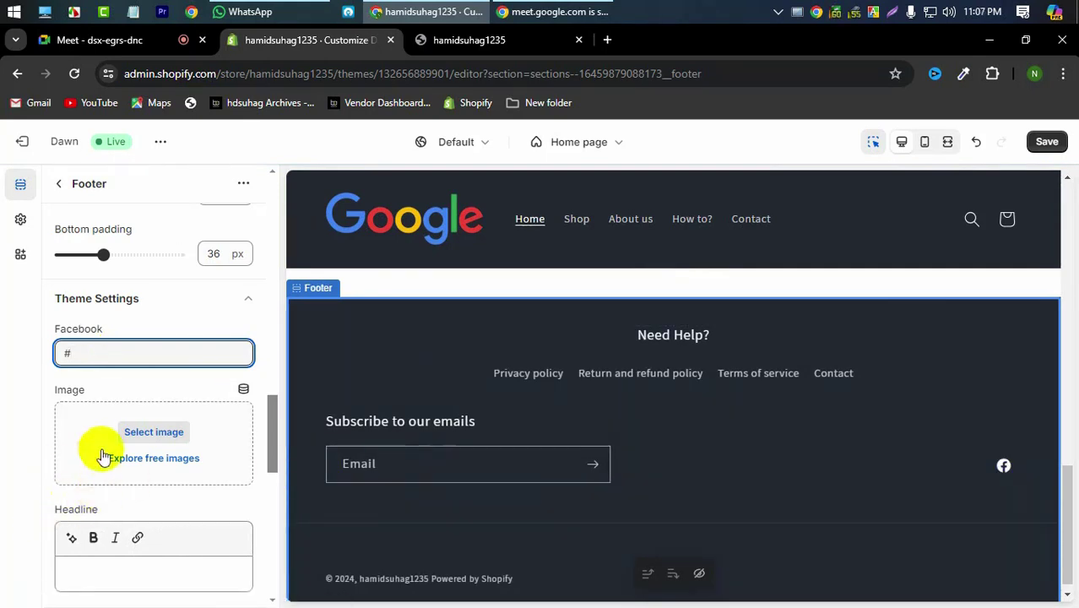
Set the Instagram link in the footer's Theme Settings to "#".
{"action": "scroll", "coordinate": [97, 448], "scroll_direction": "up", "scroll_amount": 3}
{"action": "scroll", "coordinate": [101, 453], "scroll_direction": "down", "scroll_amount": 4}
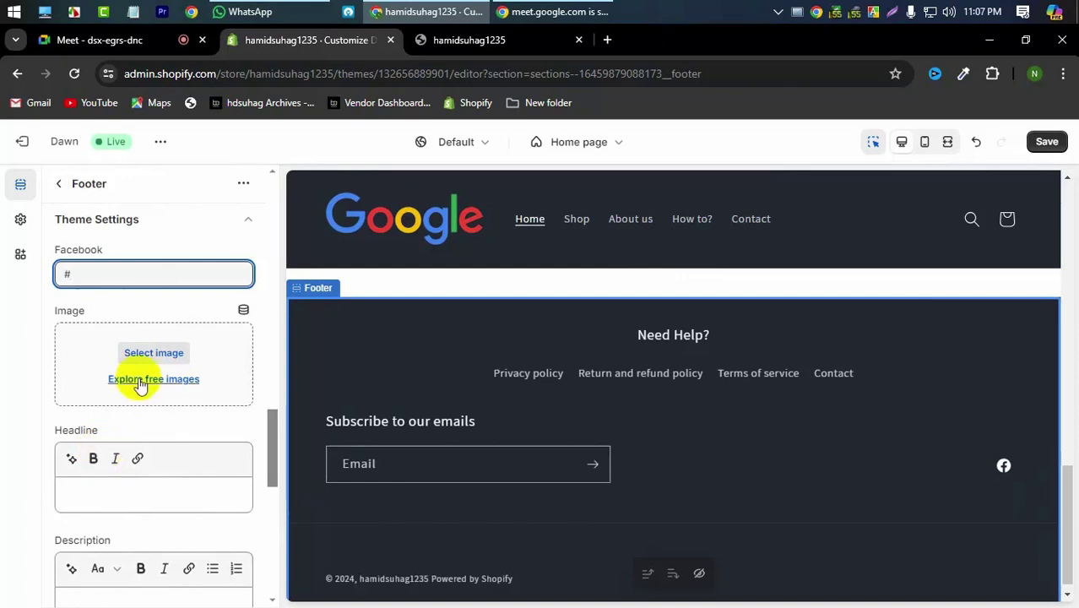
{"action": "scroll", "coordinate": [60, 433], "scroll_direction": "down", "scroll_amount": 6}
{"action": "scroll", "coordinate": [75, 429], "scroll_direction": "up", "scroll_amount": 2}
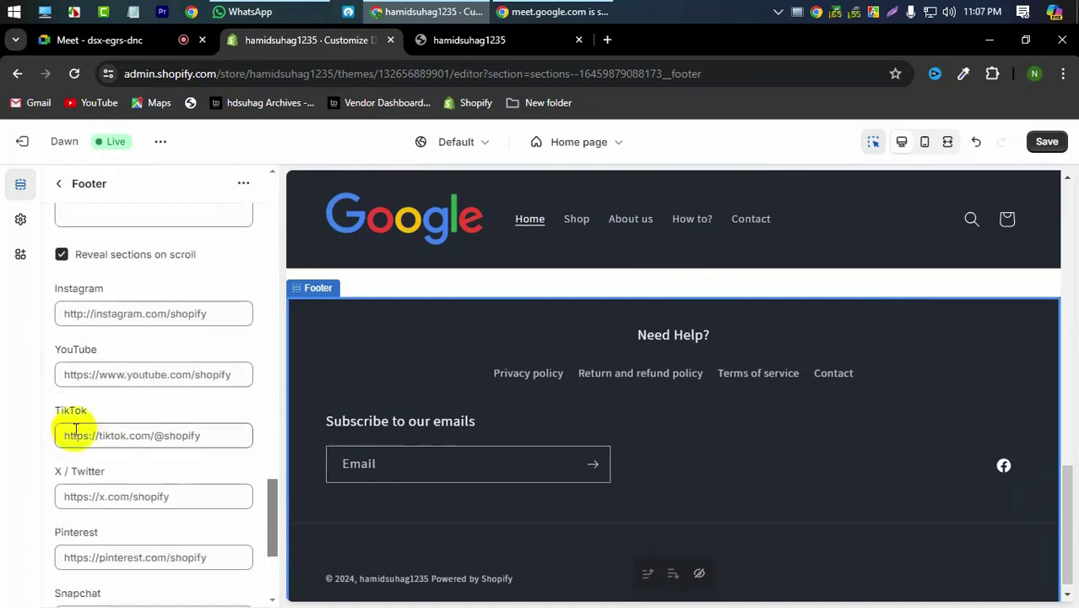
{"action": "left_click", "coordinate": [119, 314]}
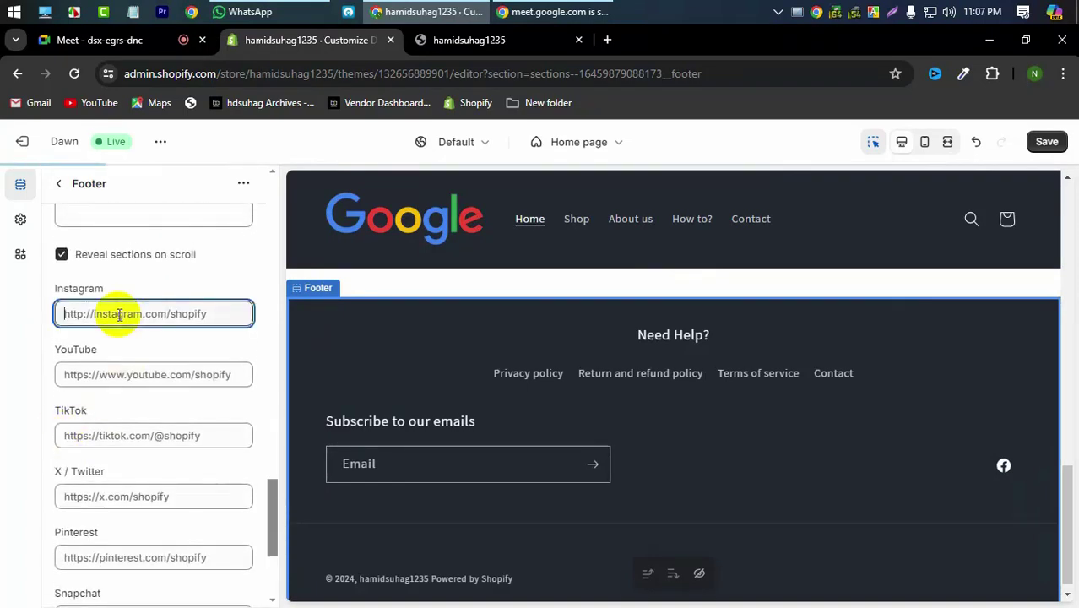
{"action": "type", "text": "#"}
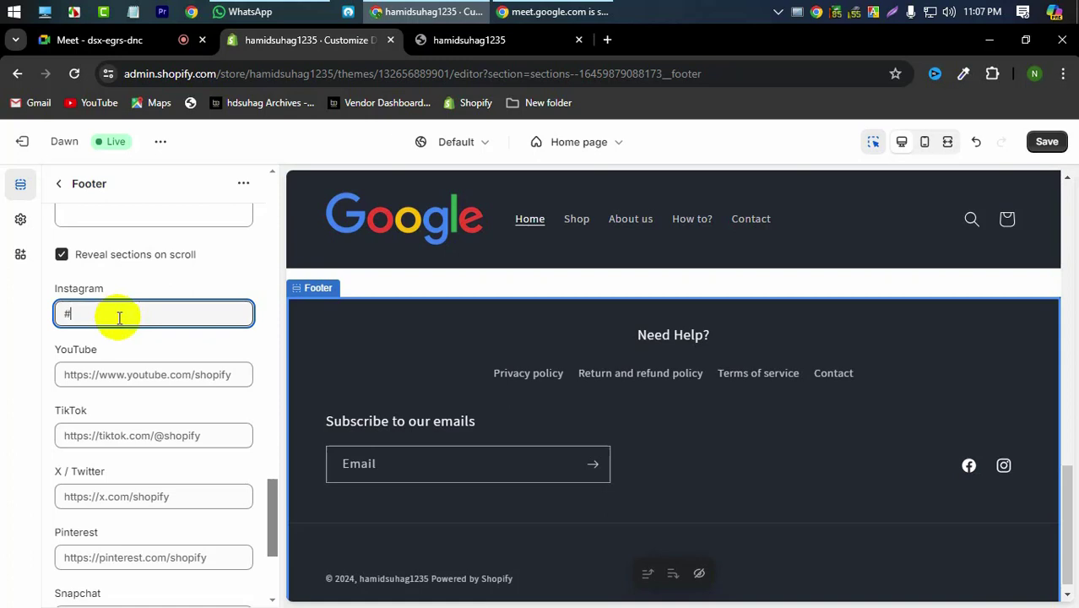
Set both the YouTube and X / Twitter links in the footer's Theme Settings to "#".
{"action": "left_click", "coordinate": [109, 374]}
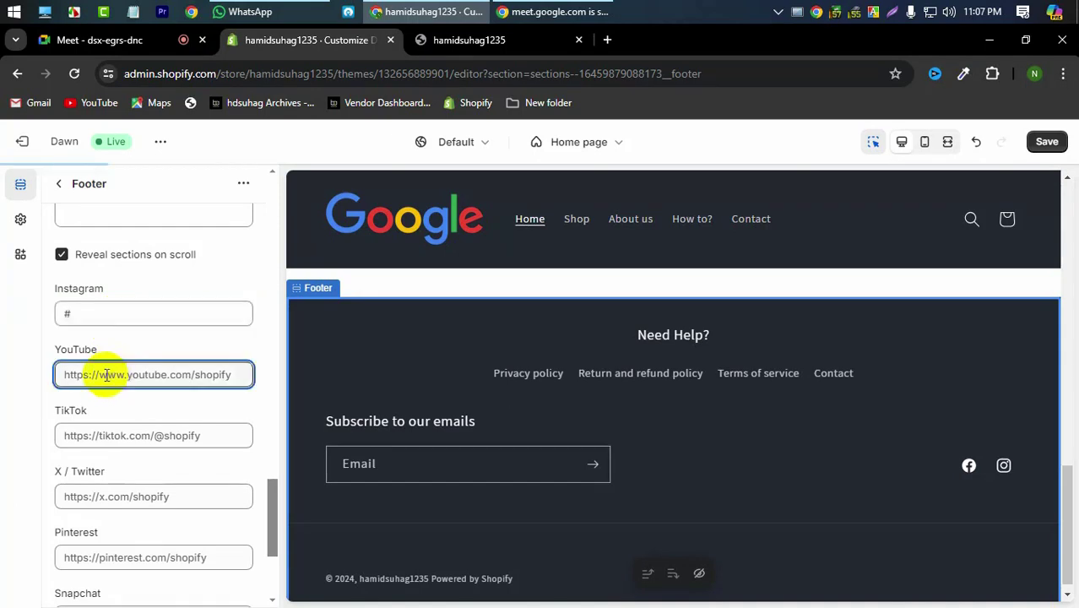
{"action": "type", "text": "#"}
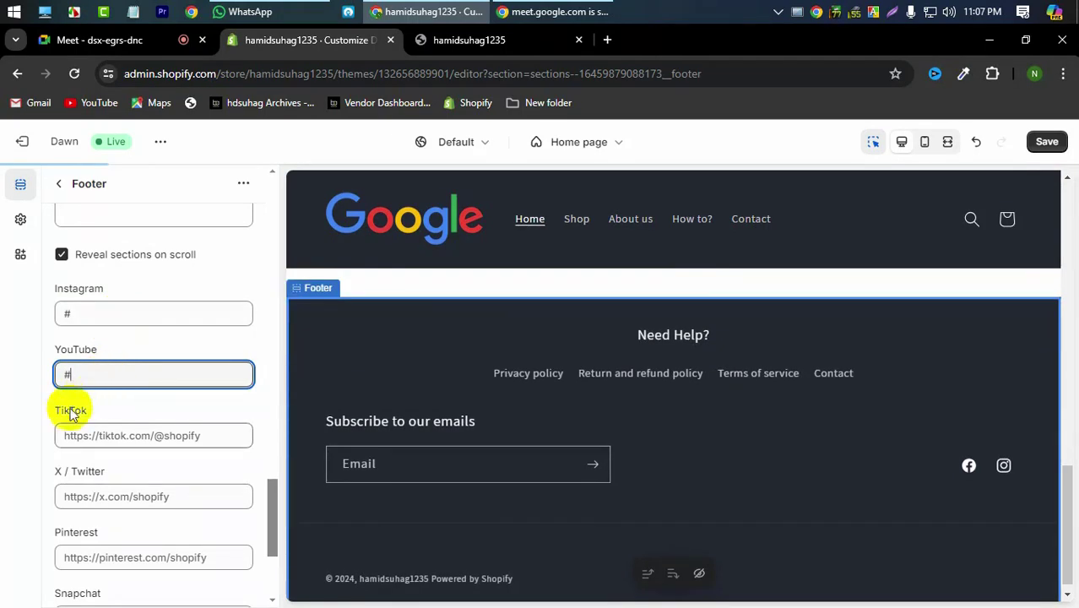
{"action": "left_click", "coordinate": [125, 509]}
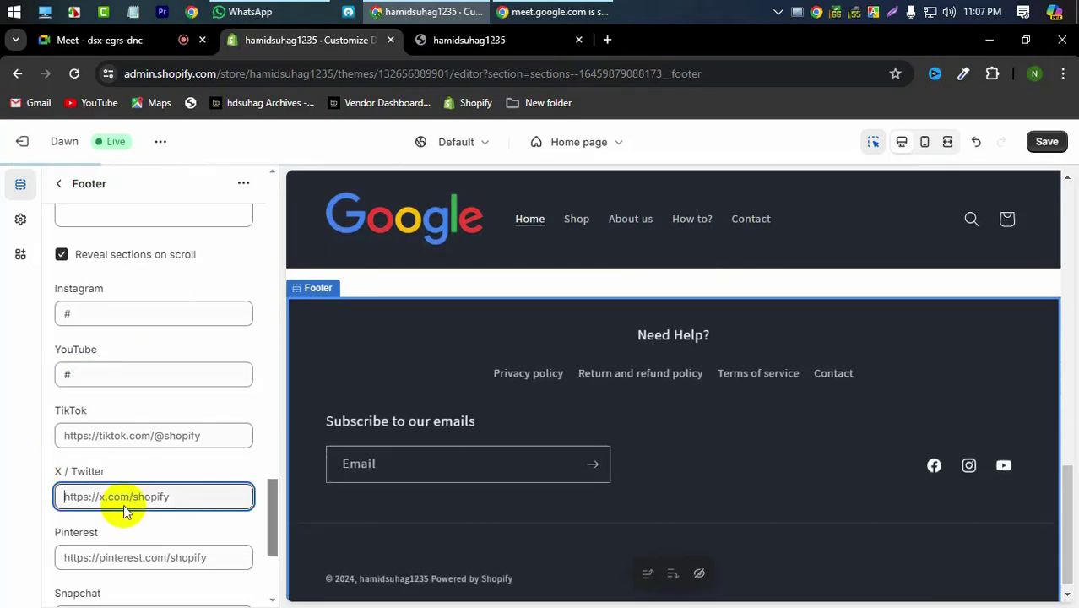
{"action": "type", "text": "#"}
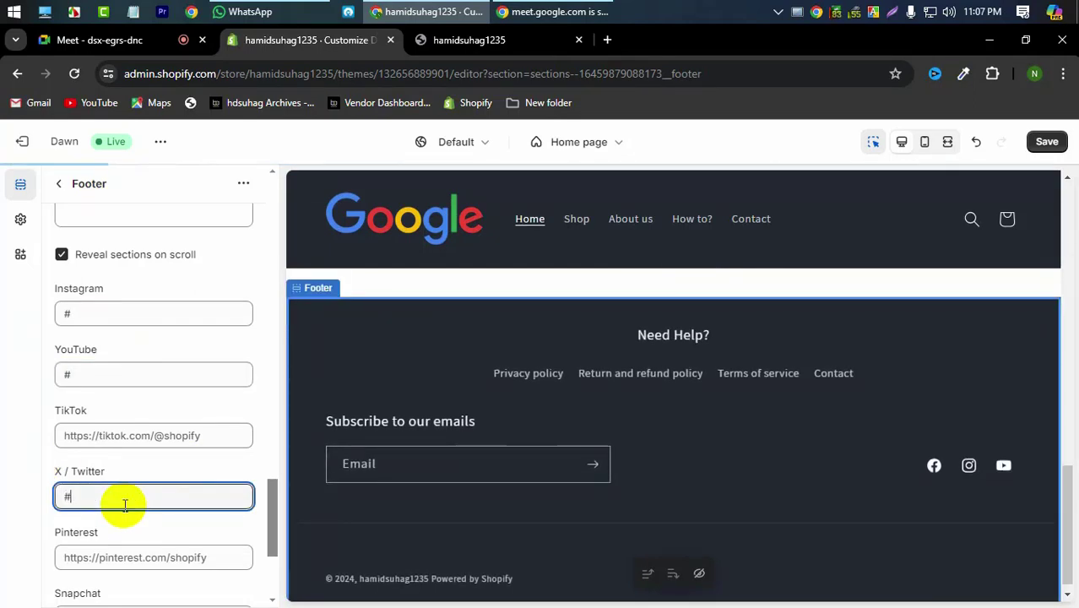
Check the social media links in the footer's Theme Settings and save the theme changes.
{"action": "scroll", "coordinate": [125, 505], "scroll_direction": "down", "scroll_amount": 3}
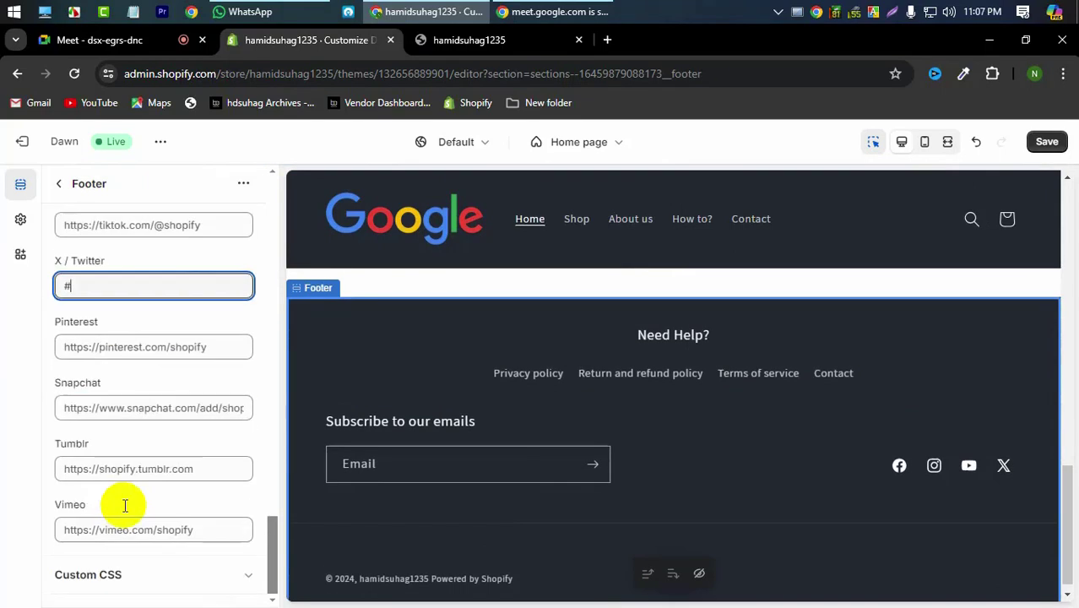
{"action": "left_click", "coordinate": [1043, 145]}
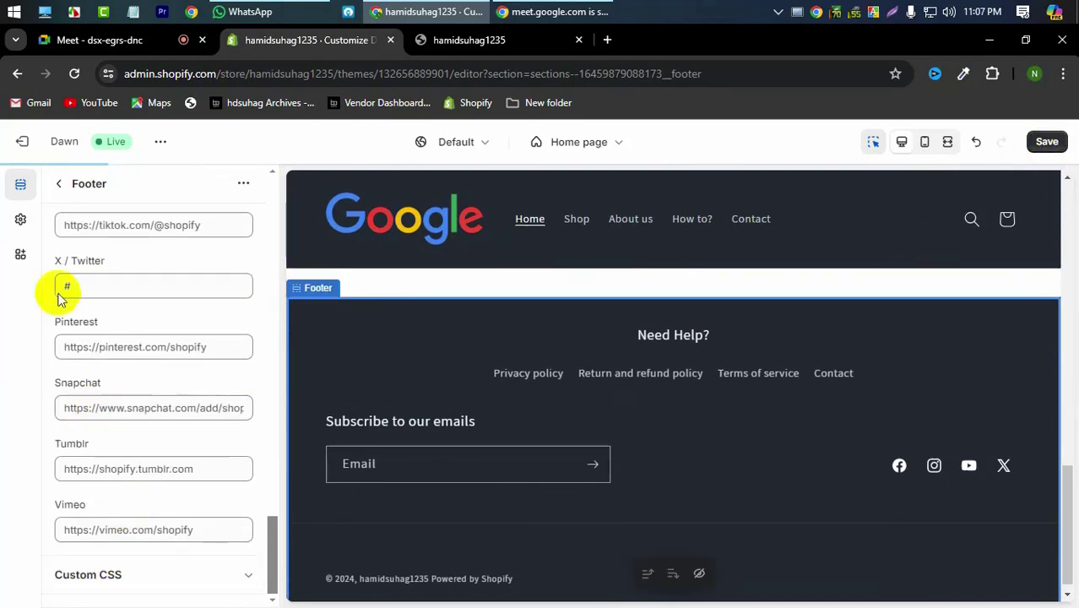
{"action": "left_click", "coordinate": [91, 288]}
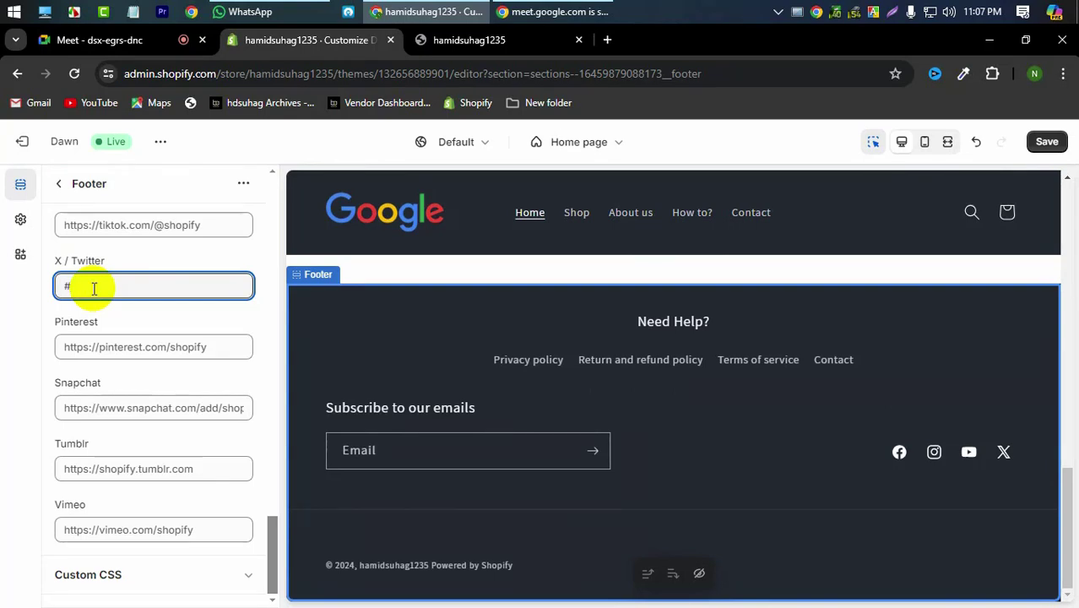
{"action": "scroll", "coordinate": [94, 288], "scroll_direction": "up", "scroll_amount": 15}
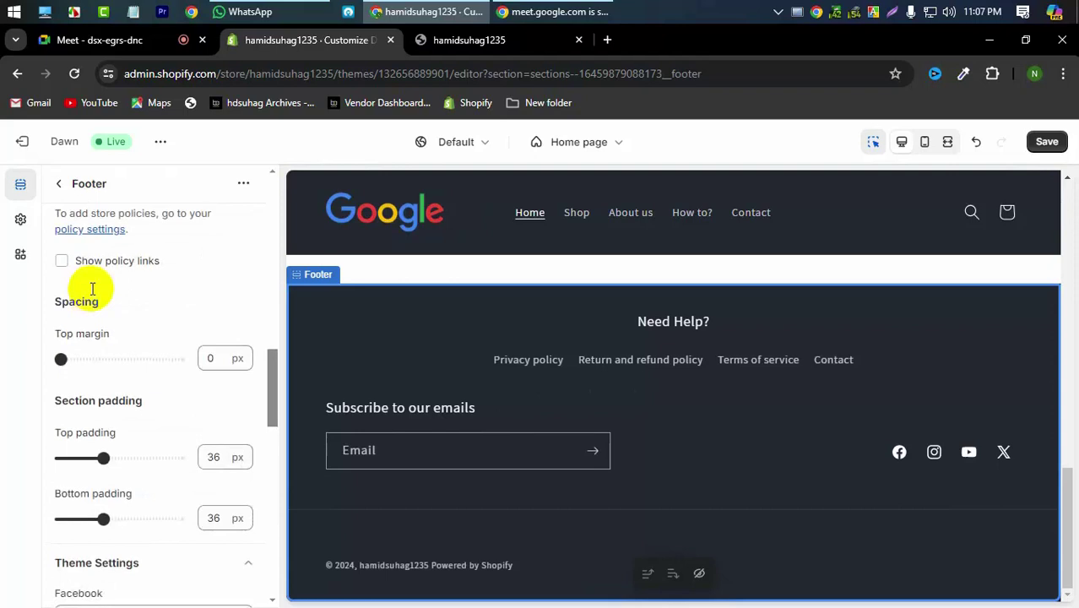
{"action": "scroll", "coordinate": [93, 288], "scroll_direction": "down", "scroll_amount": 5}
{"action": "scroll", "coordinate": [108, 427], "scroll_direction": "up", "scroll_amount": 4}
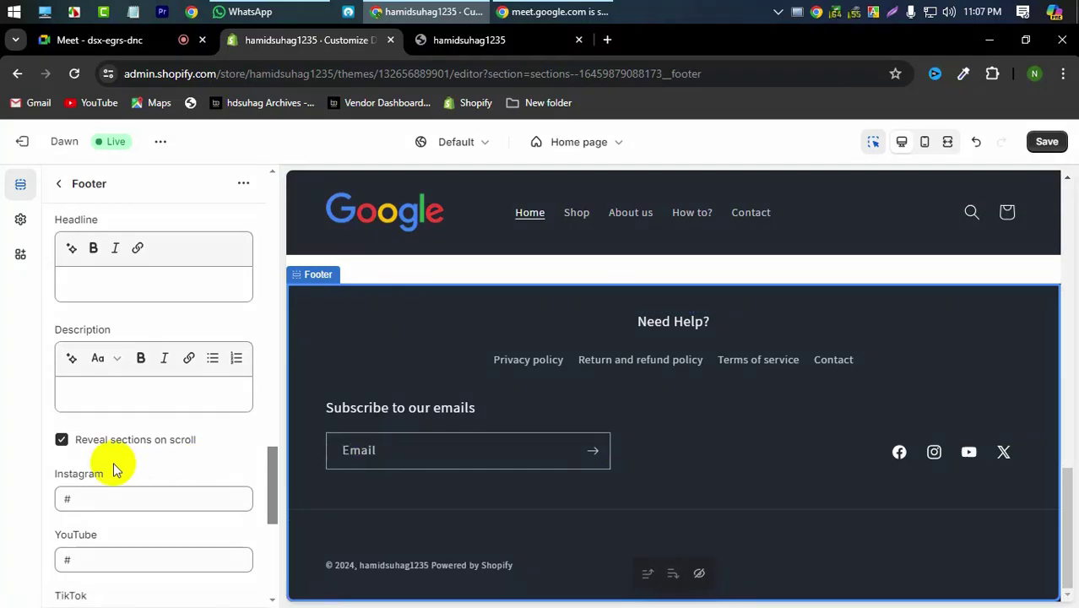
{"action": "left_click", "coordinate": [1049, 142]}
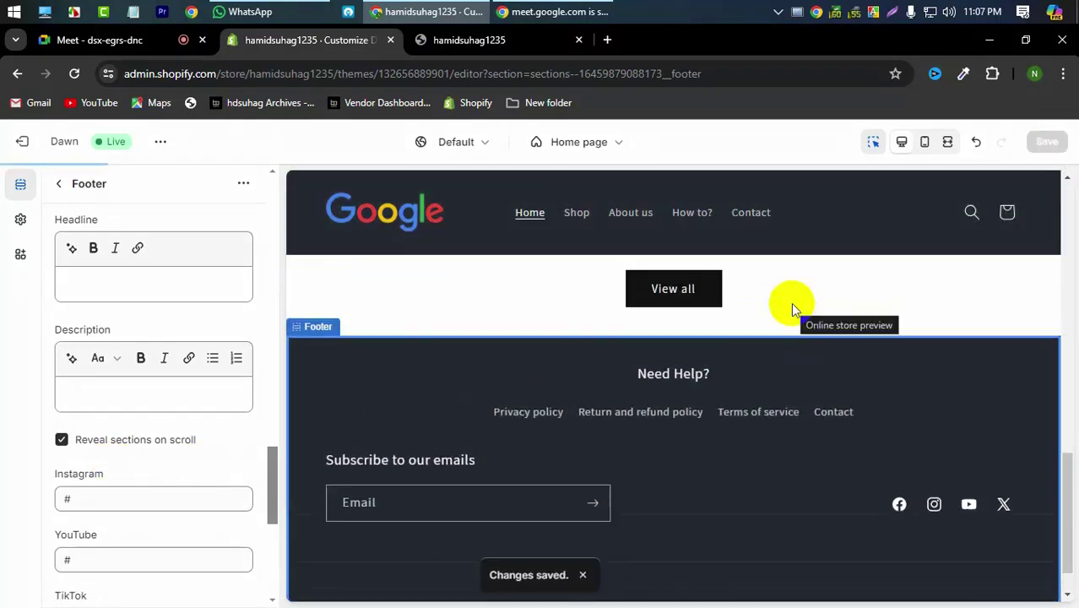
Switch to the storefront, reload the home page and check the social media icons in its footer.
{"action": "left_click", "coordinate": [483, 46]}
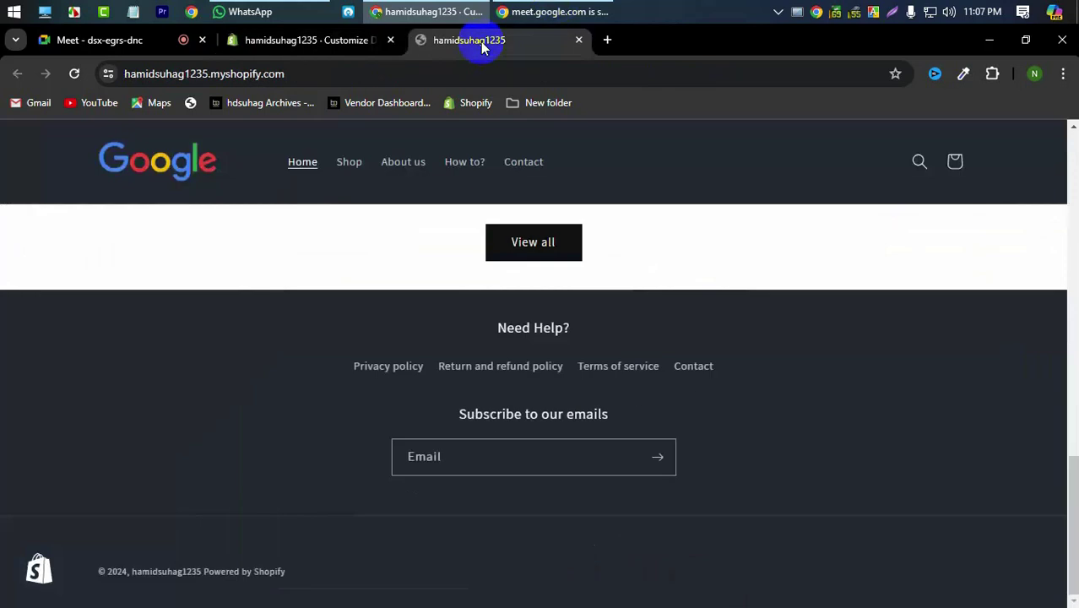
{"action": "left_click", "coordinate": [72, 74]}
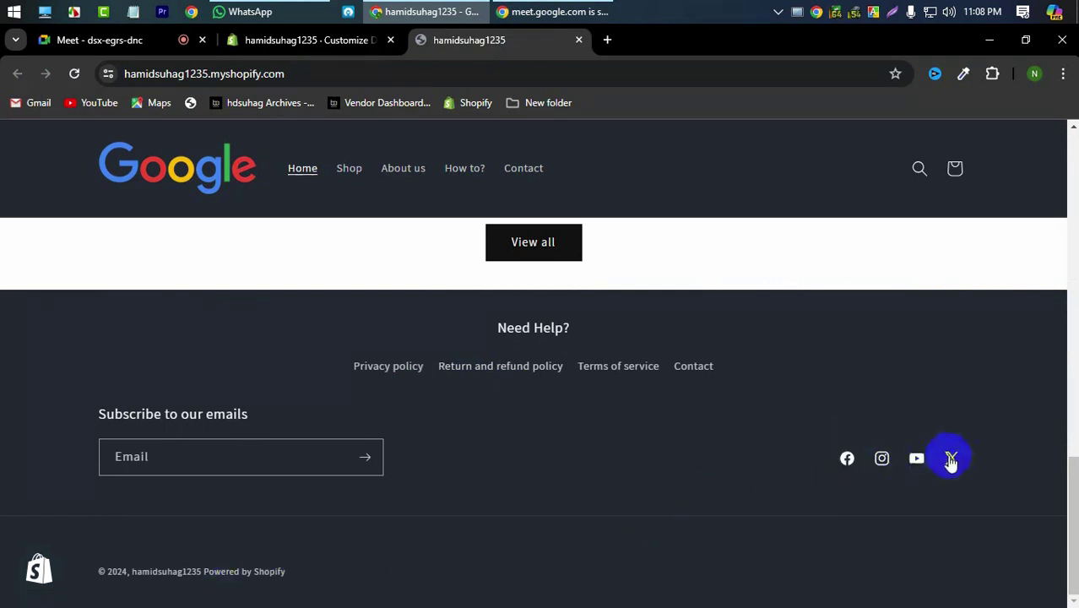
{"action": "scroll", "coordinate": [0, 414], "scroll_direction": "up", "scroll_amount": 15}
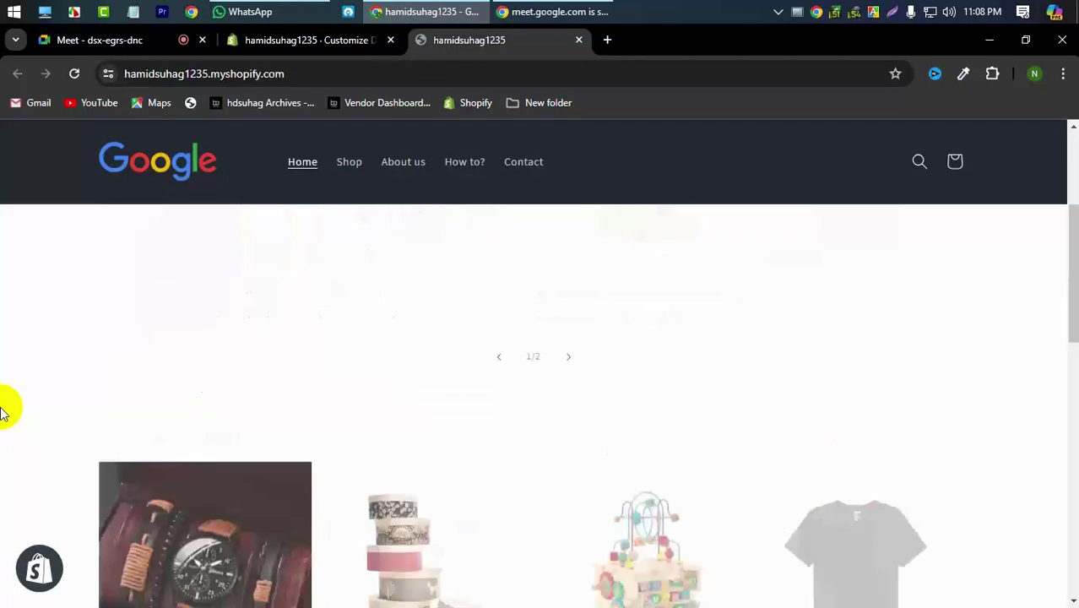
{"action": "scroll", "coordinate": [0, 414], "scroll_direction": "down", "scroll_amount": 5}
{"action": "scroll", "coordinate": [0, 414], "scroll_direction": "down", "scroll_amount": 10}
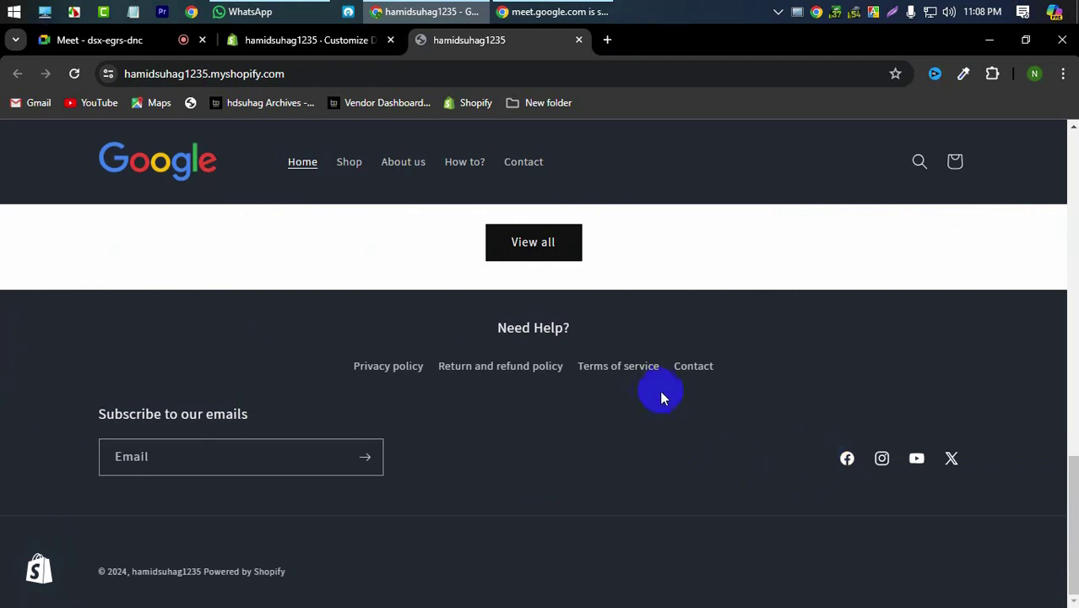
Review the whole storefront home page, from the announcement bar and slideshow through the featured products to the footer.
{"action": "scroll", "coordinate": [356, 398], "scroll_direction": "up", "scroll_amount": 15}
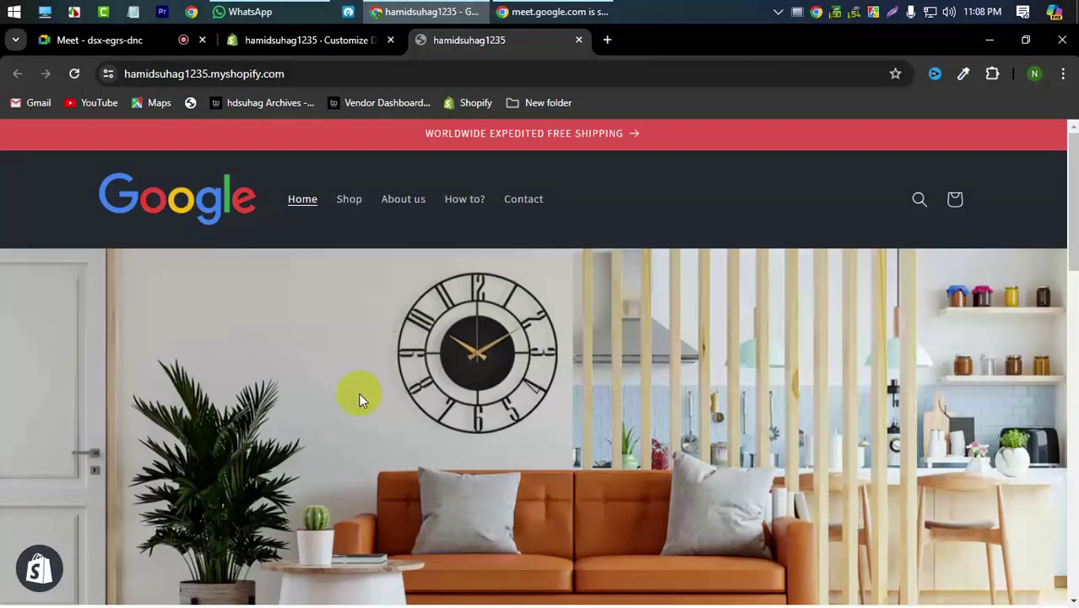
{"action": "scroll", "coordinate": [359, 400], "scroll_direction": "down", "scroll_amount": 6}
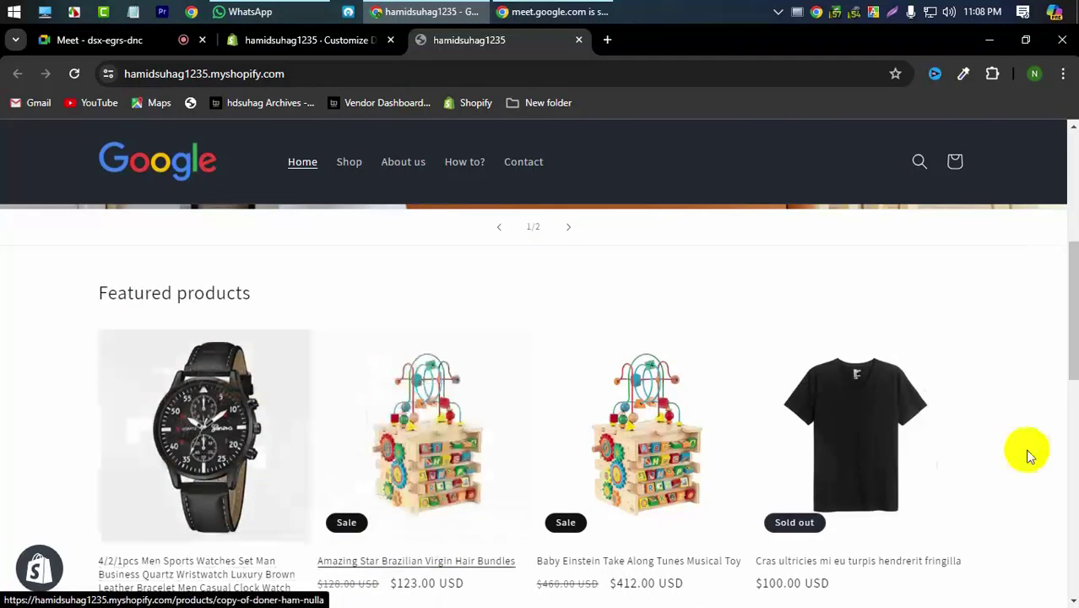
{"action": "scroll", "coordinate": [1028, 450], "scroll_direction": "down", "scroll_amount": 4}
{"action": "scroll", "coordinate": [1037, 456], "scroll_direction": "down", "scroll_amount": 4}
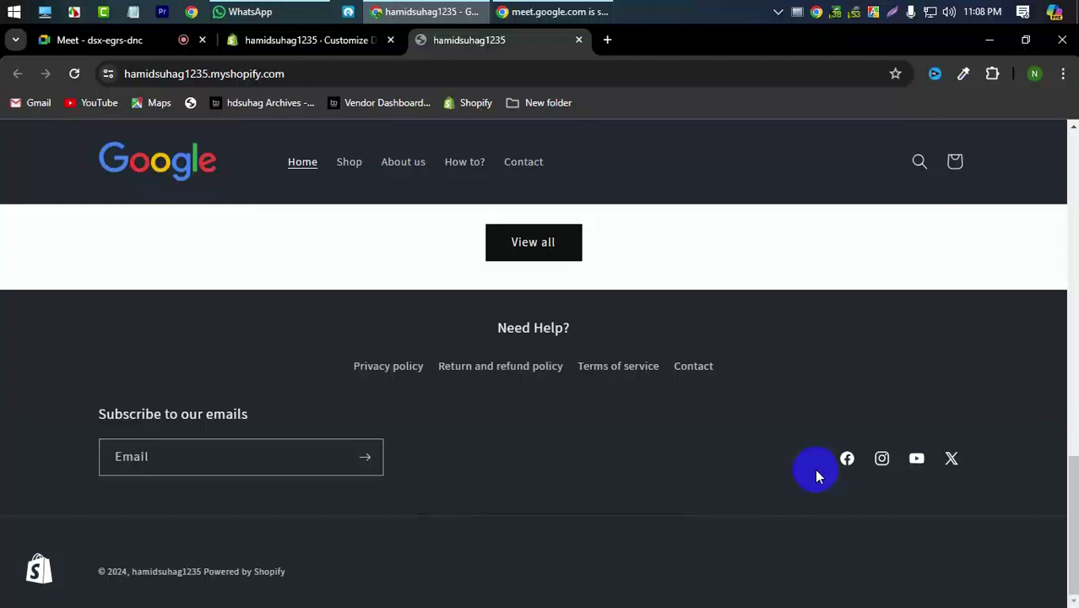
{"action": "scroll", "coordinate": [814, 468], "scroll_direction": "up", "scroll_amount": 15}
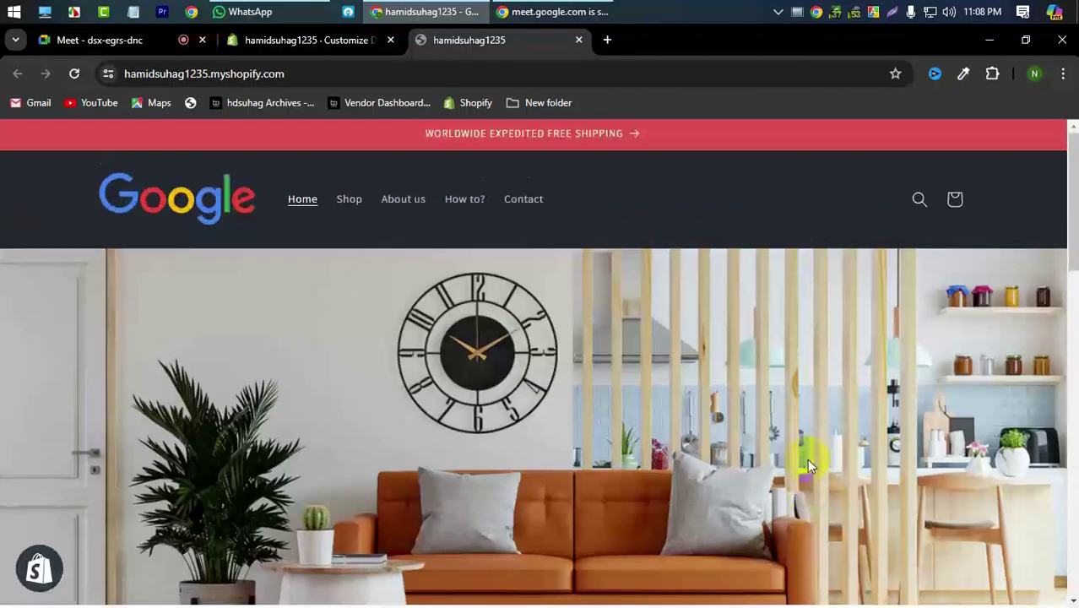
{"action": "scroll", "coordinate": [831, 396], "scroll_direction": "down", "scroll_amount": 10}
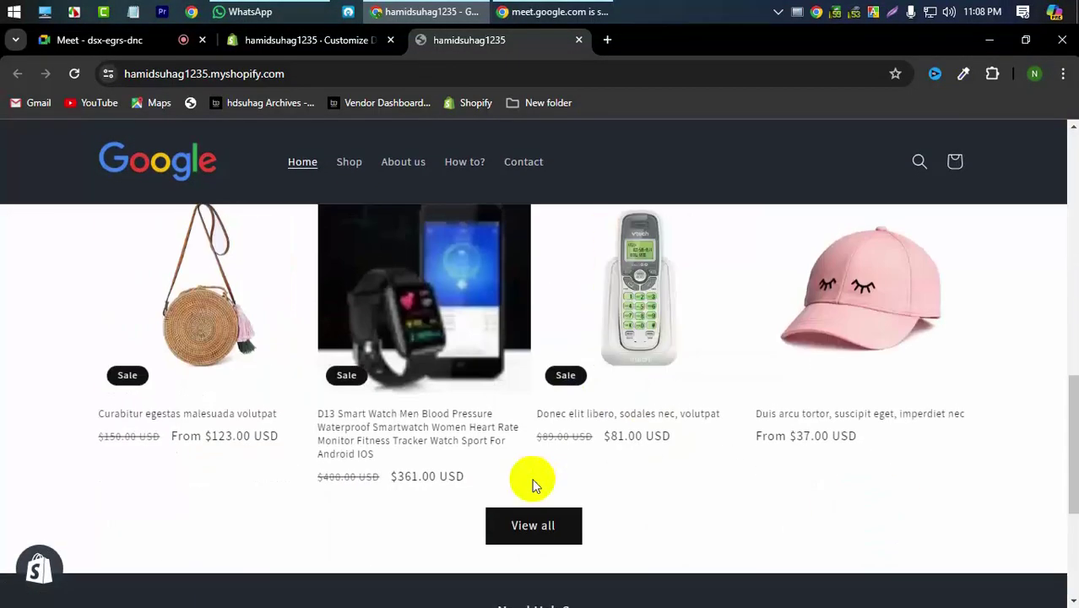
{"action": "scroll", "coordinate": [5, 548], "scroll_direction": "down", "scroll_amount": 4}
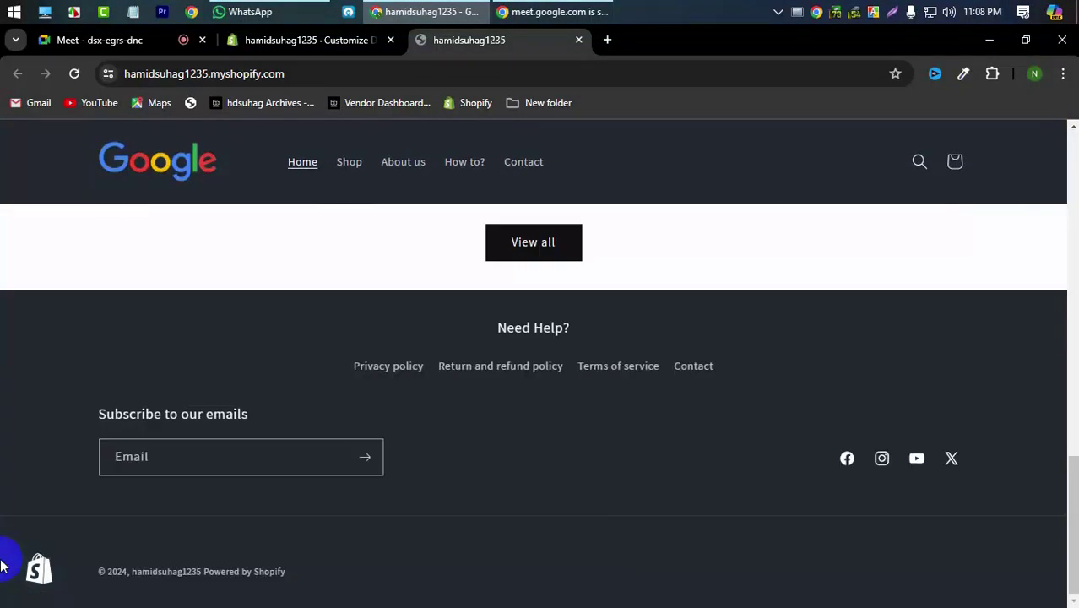
{"action": "scroll", "coordinate": [2, 565], "scroll_direction": "up", "scroll_amount": 4}
Return to the theme editor, leave the Footer settings and look over the slideshow and featured products in the home page preview.
{"action": "left_click", "coordinate": [287, 40]}
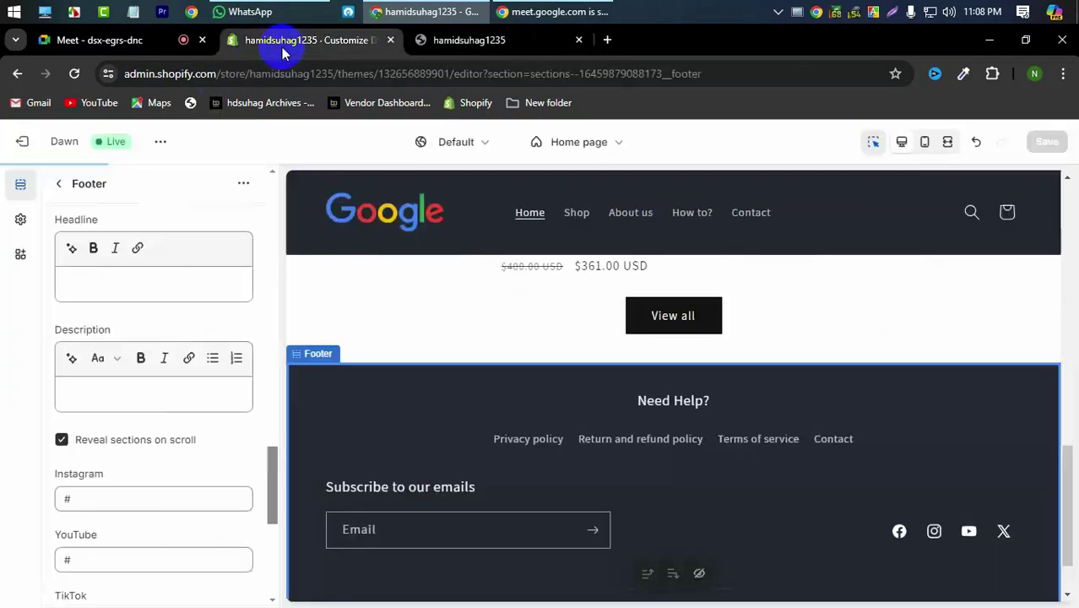
{"action": "left_click", "coordinate": [60, 186]}
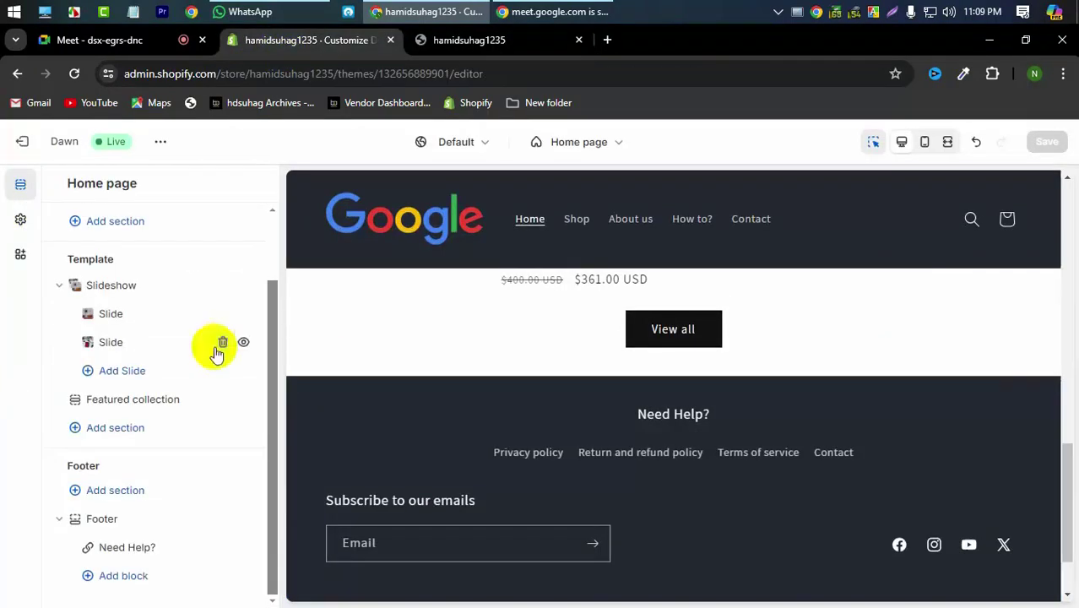
{"action": "scroll", "coordinate": [674, 430], "scroll_direction": "down", "scroll_amount": 1}
{"action": "scroll", "coordinate": [661, 338], "scroll_direction": "up", "scroll_amount": 3}
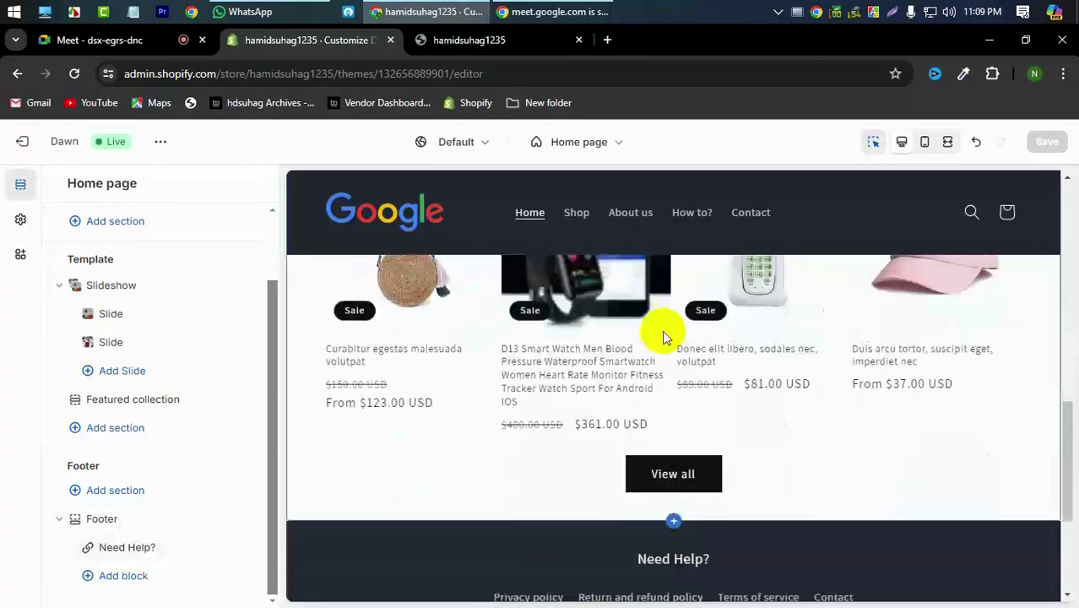
{"action": "scroll", "coordinate": [613, 480], "scroll_direction": "up", "scroll_amount": 3}
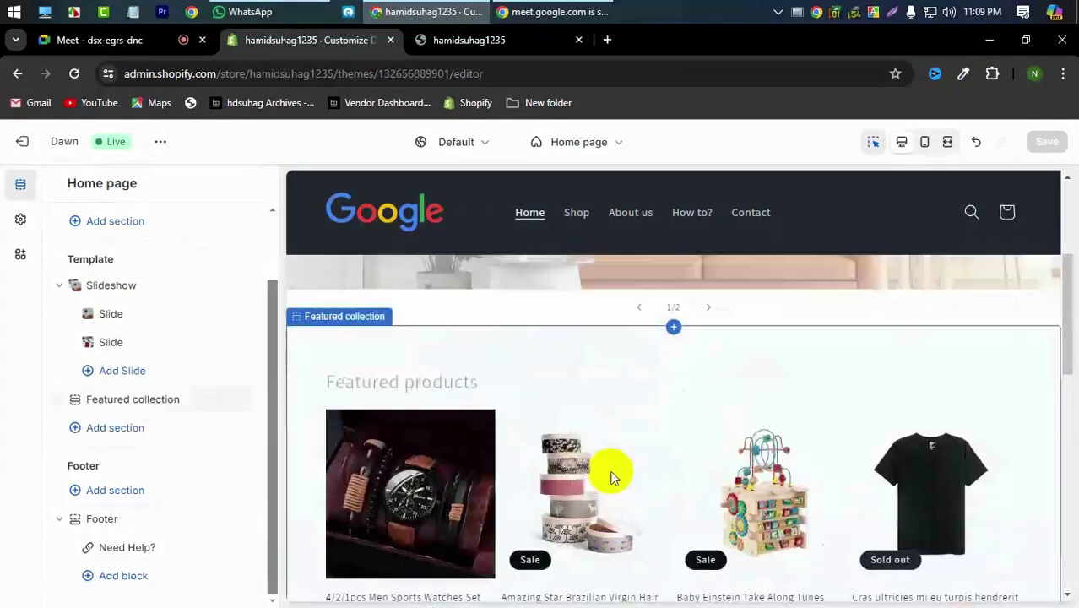
{"action": "scroll", "coordinate": [611, 475], "scroll_direction": "up", "scroll_amount": 5}
{"action": "scroll", "coordinate": [575, 379], "scroll_direction": "down", "scroll_amount": 4}
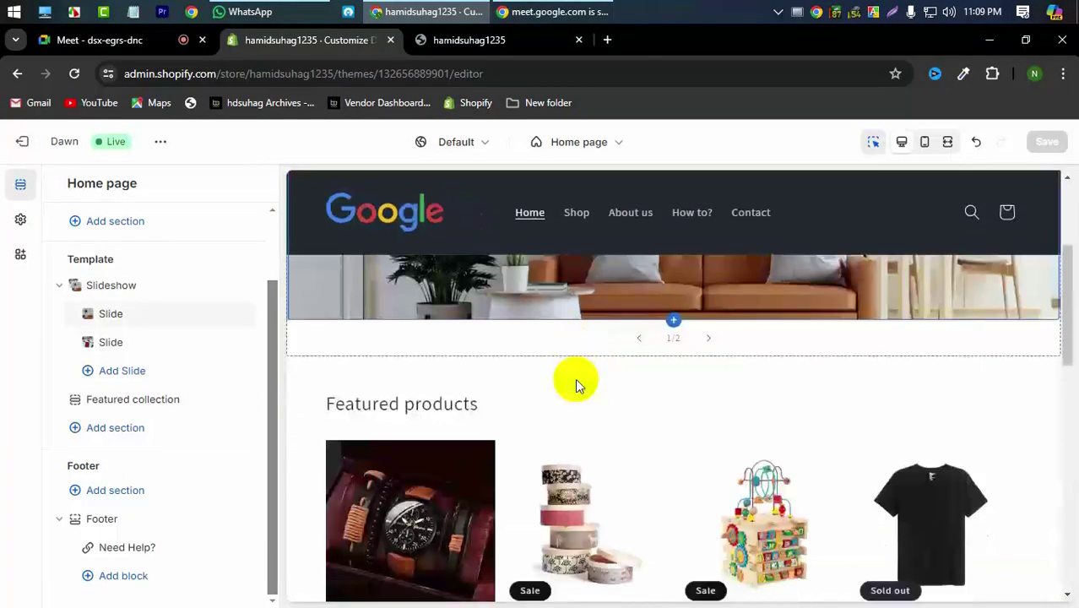
{"action": "scroll", "coordinate": [617, 452], "scroll_direction": "down", "scroll_amount": 1}
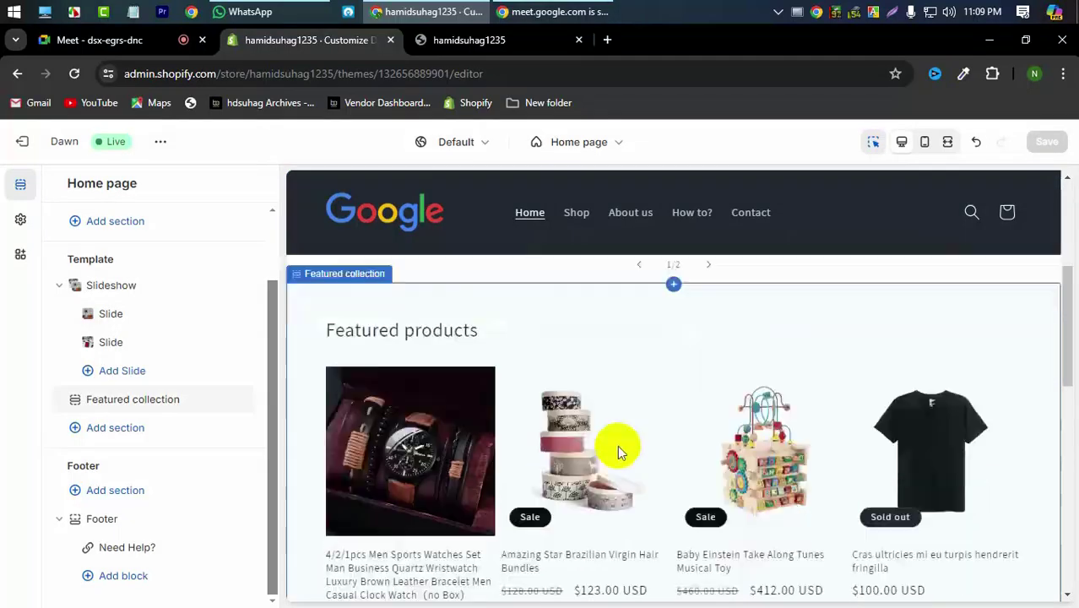
{"action": "scroll", "coordinate": [618, 453], "scroll_direction": "down", "scroll_amount": 3}
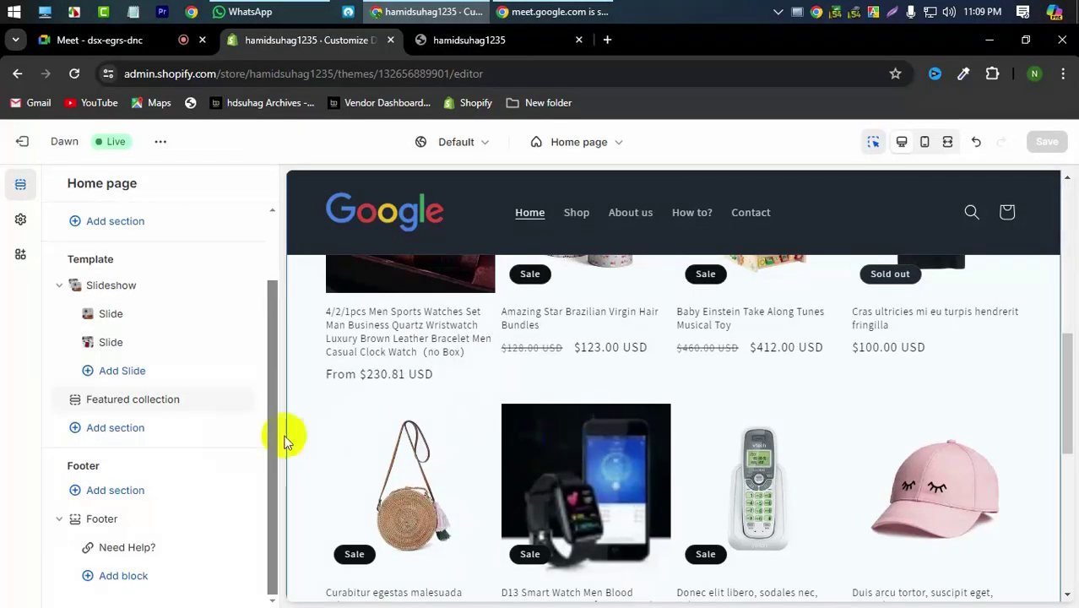
Add a Featured product section to the home page template below the Featured collection.
{"action": "left_click", "coordinate": [128, 445]}
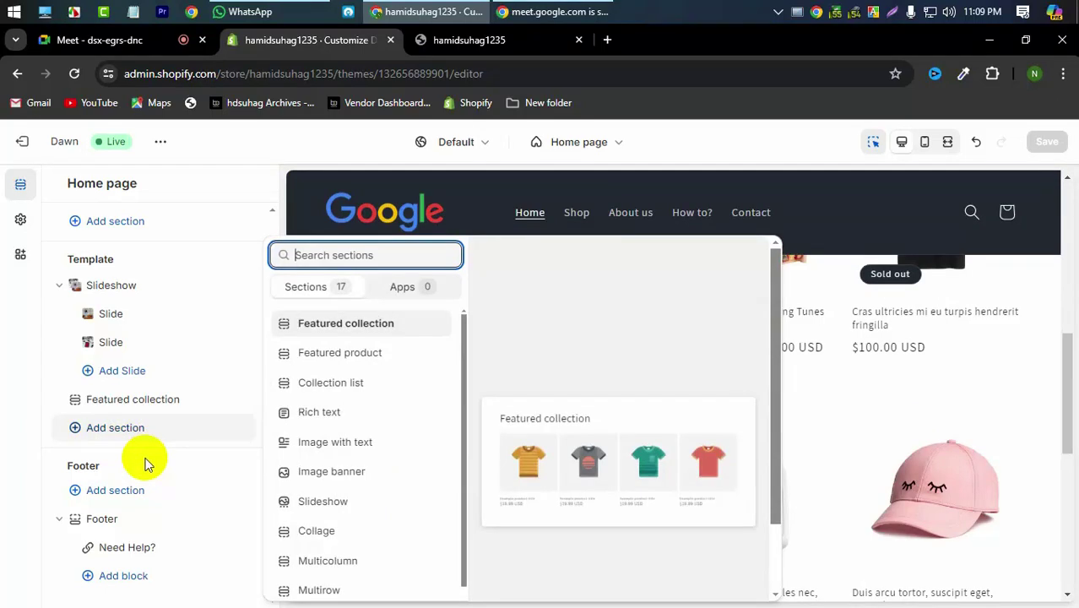
{"action": "scroll", "coordinate": [397, 414], "scroll_direction": "down", "scroll_amount": 1}
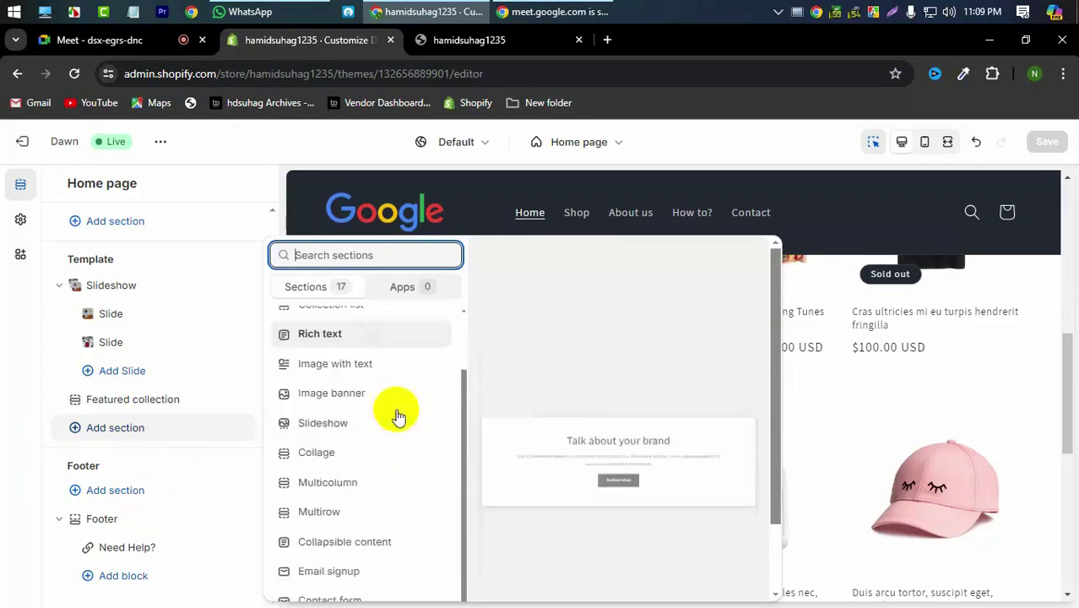
{"action": "scroll", "coordinate": [385, 469], "scroll_direction": "up", "scroll_amount": 1}
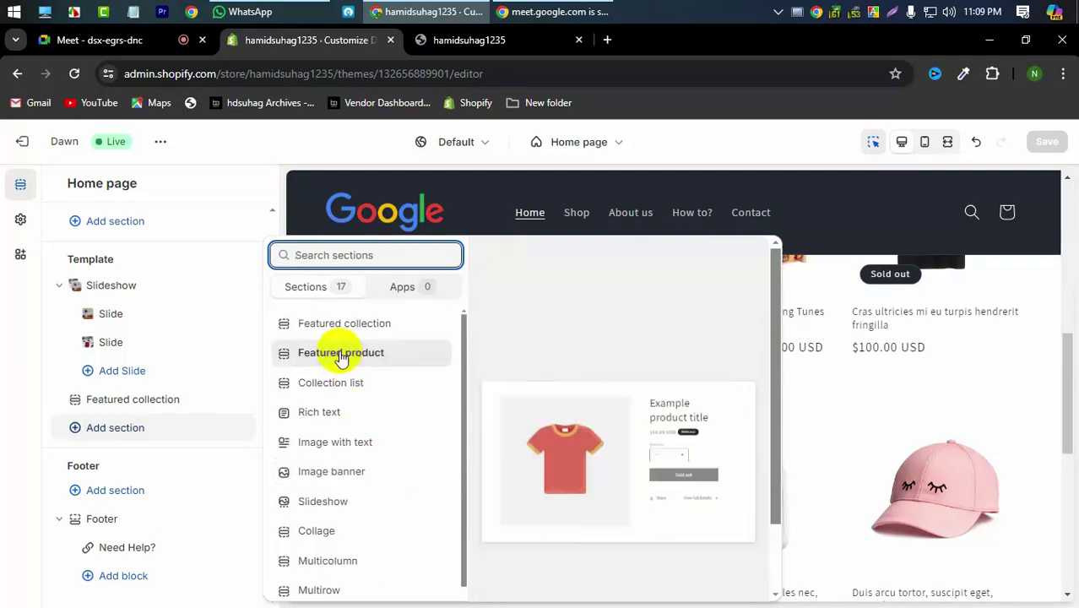
{"action": "key", "text": "Escape"}
{"action": "scroll", "coordinate": [891, 383], "scroll_direction": "down", "scroll_amount": 2}
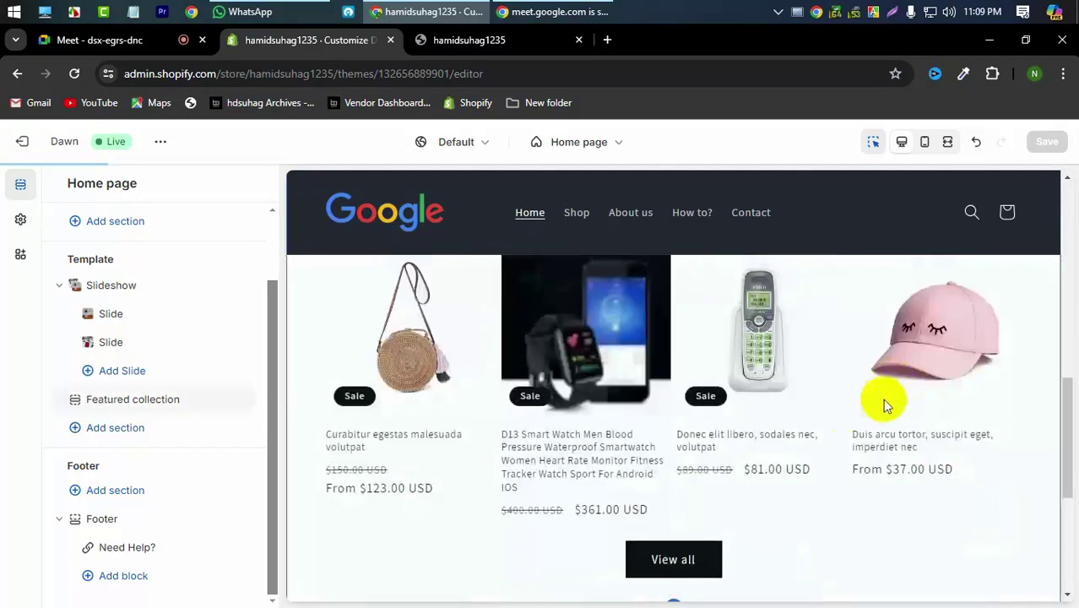
{"action": "scroll", "coordinate": [883, 399], "scroll_direction": "down", "scroll_amount": 3}
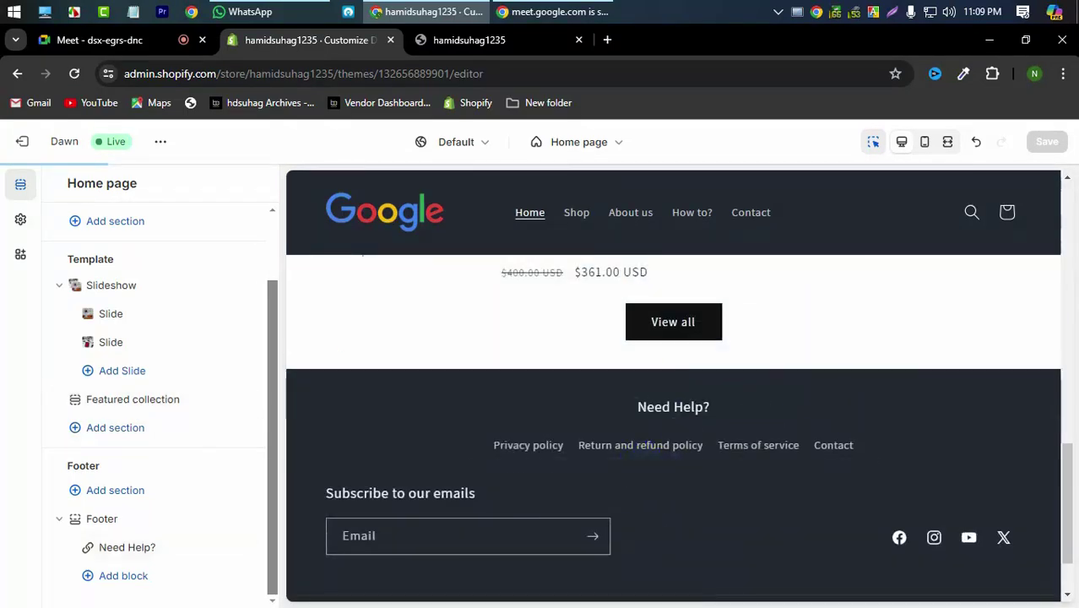
{"action": "left_click", "coordinate": [765, 282]}
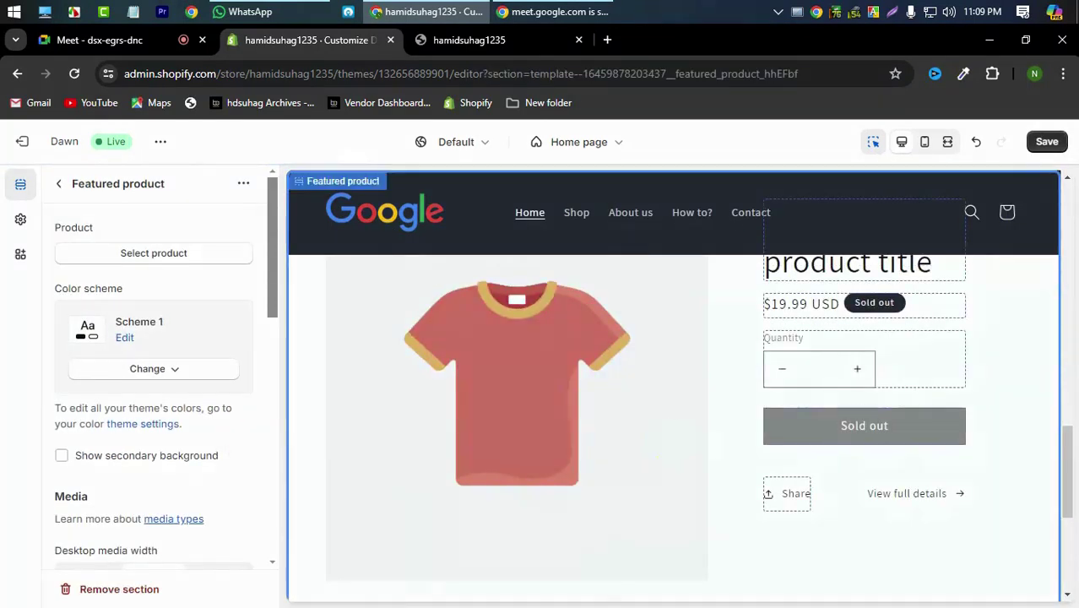
{"action": "scroll", "coordinate": [815, 470], "scroll_direction": "up", "scroll_amount": 2}
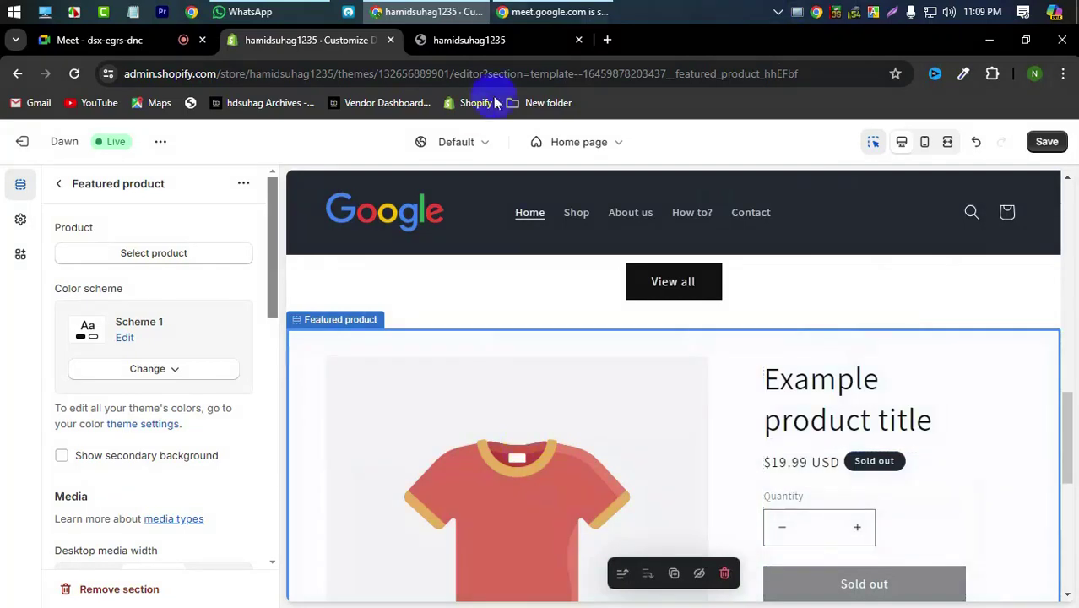
Choose Sausage boudin filet as the product shown in the Featured product section.
{"action": "left_click", "coordinate": [127, 253]}
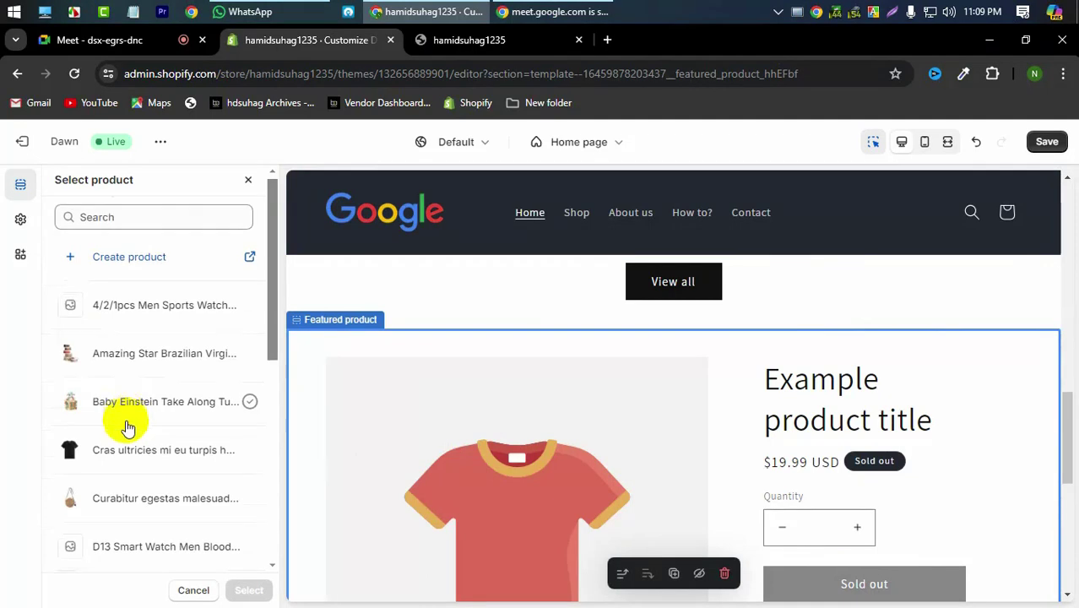
{"action": "scroll", "coordinate": [127, 427], "scroll_direction": "down", "scroll_amount": 3}
{"action": "scroll", "coordinate": [127, 427], "scroll_direction": "down", "scroll_amount": 3}
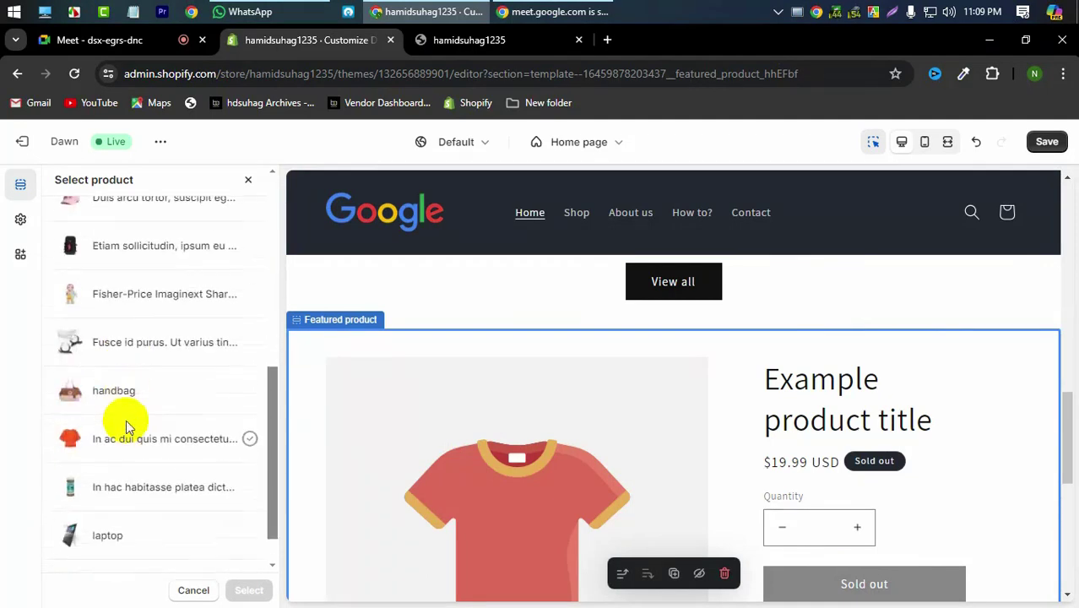
{"action": "scroll", "coordinate": [126, 427], "scroll_direction": "down", "scroll_amount": 5}
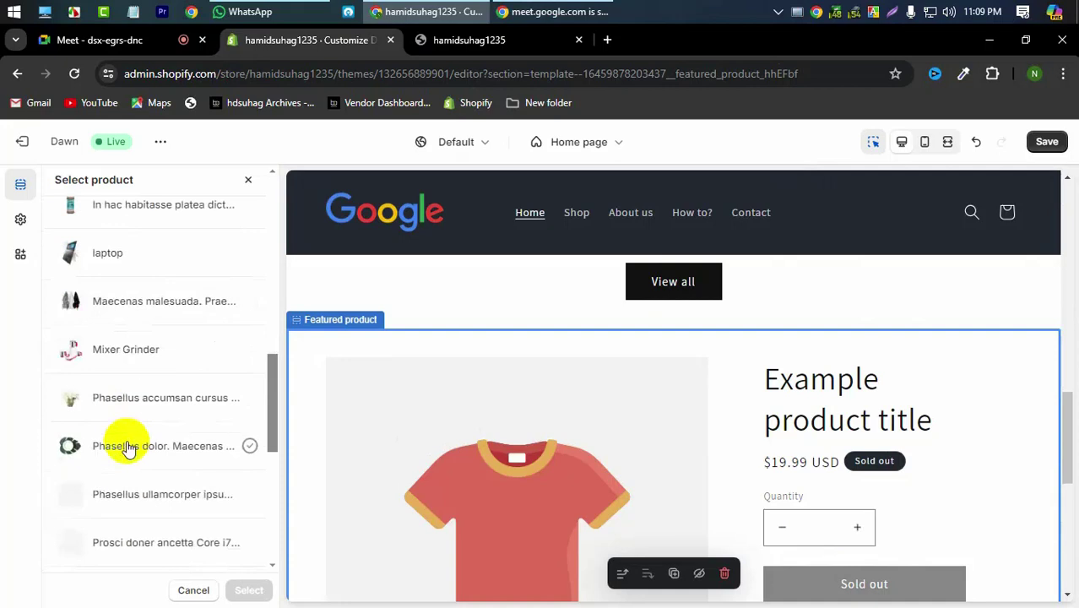
{"action": "scroll", "coordinate": [127, 447], "scroll_direction": "down", "scroll_amount": 5}
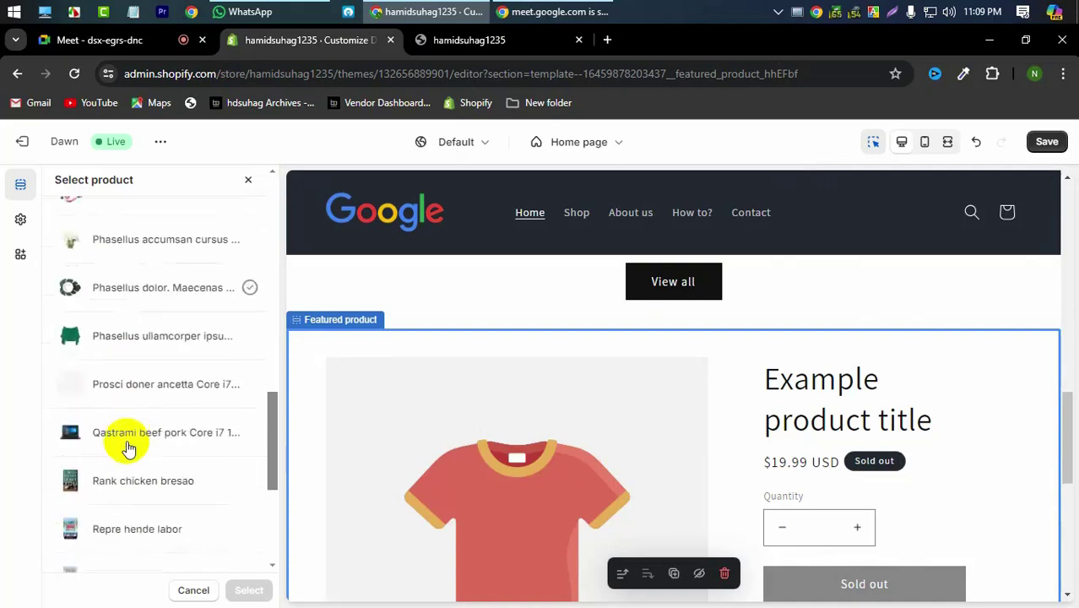
{"action": "scroll", "coordinate": [128, 447], "scroll_direction": "down", "scroll_amount": 5}
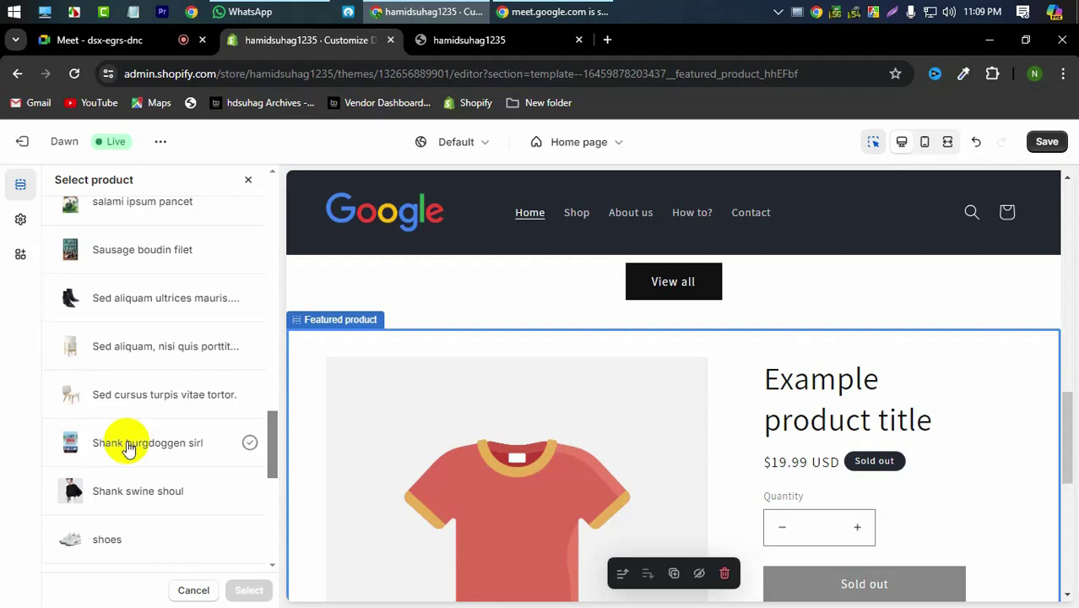
{"action": "scroll", "coordinate": [127, 447], "scroll_direction": "down", "scroll_amount": 5}
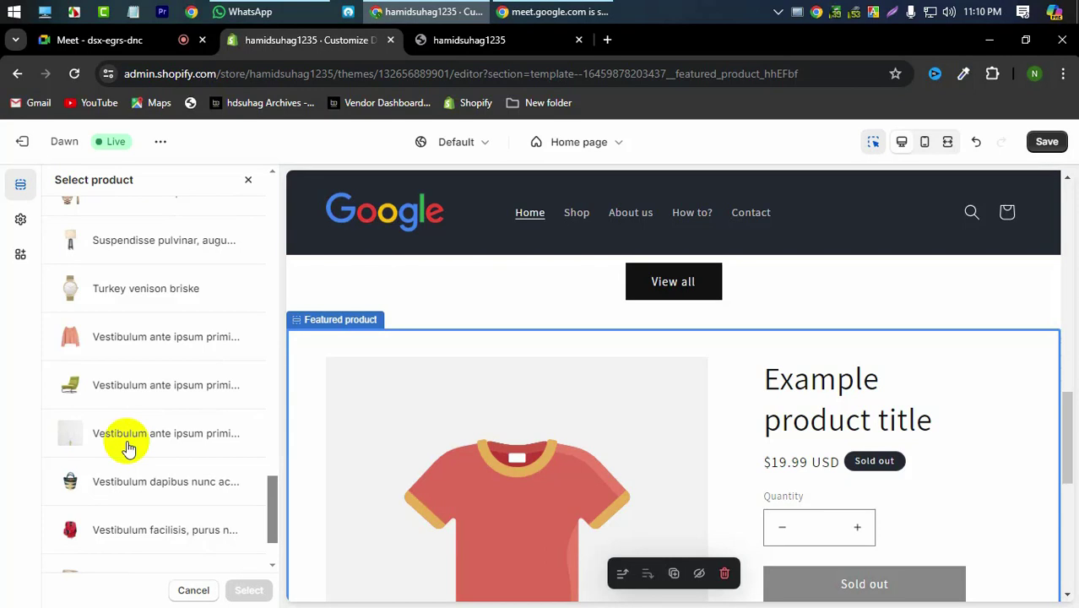
{"action": "scroll", "coordinate": [127, 448], "scroll_direction": "down", "scroll_amount": 2}
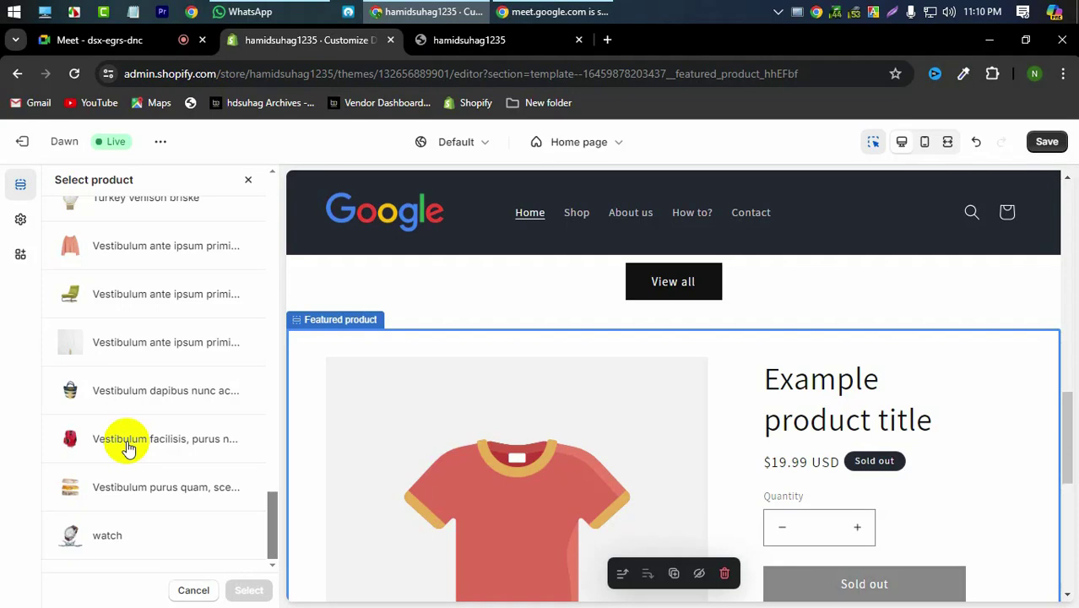
{"action": "left_click", "coordinate": [126, 448]}
{"action": "scroll", "coordinate": [122, 426], "scroll_direction": "up", "scroll_amount": 4}
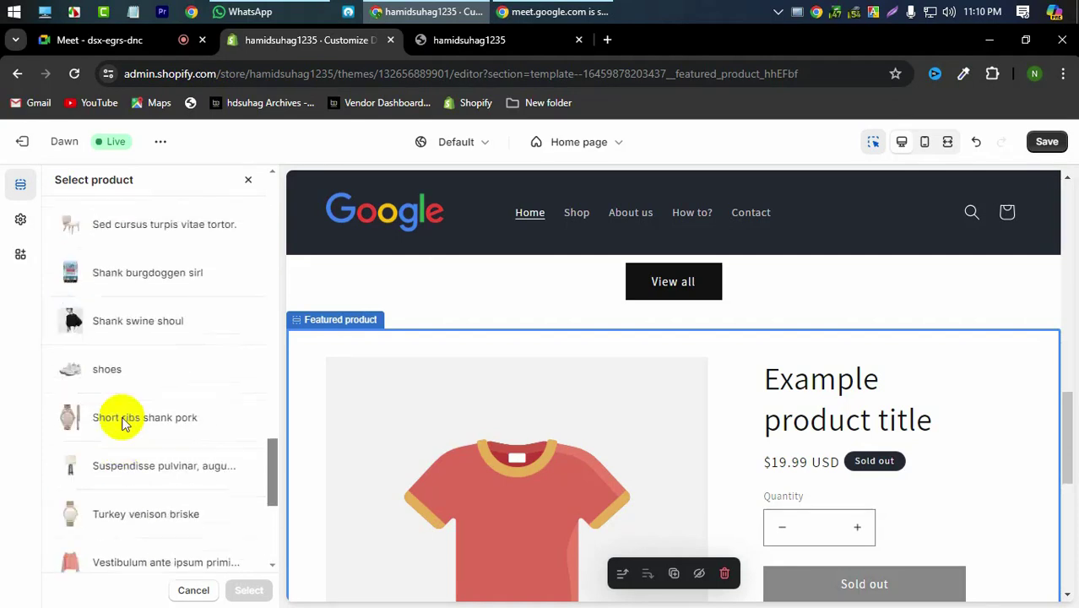
{"action": "scroll", "coordinate": [121, 419], "scroll_direction": "up", "scroll_amount": 2}
{"action": "scroll", "coordinate": [120, 423], "scroll_direction": "up", "scroll_amount": 3}
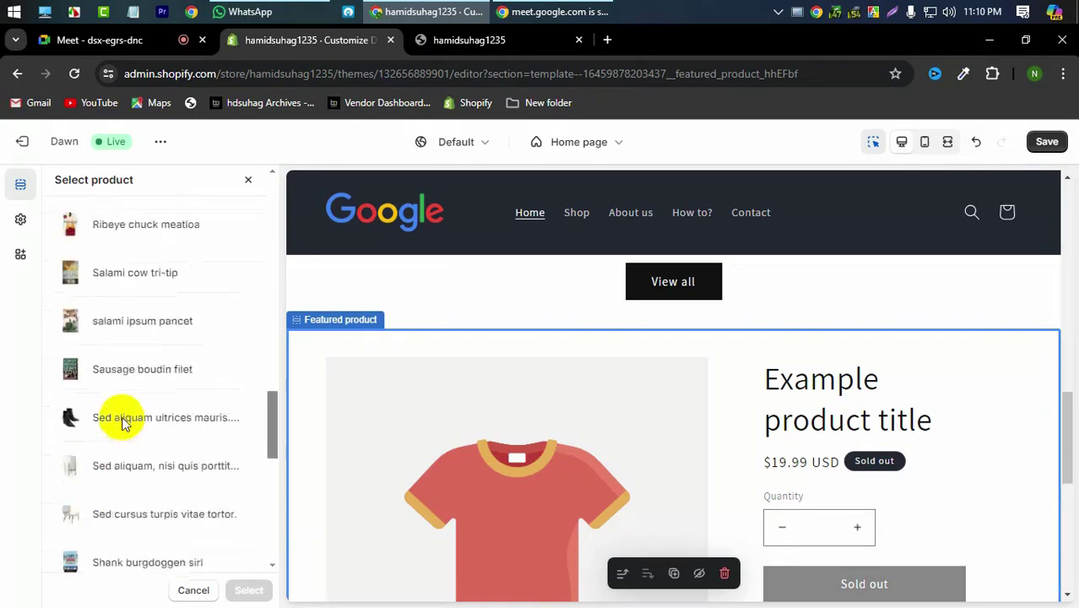
{"action": "left_click", "coordinate": [106, 485]}
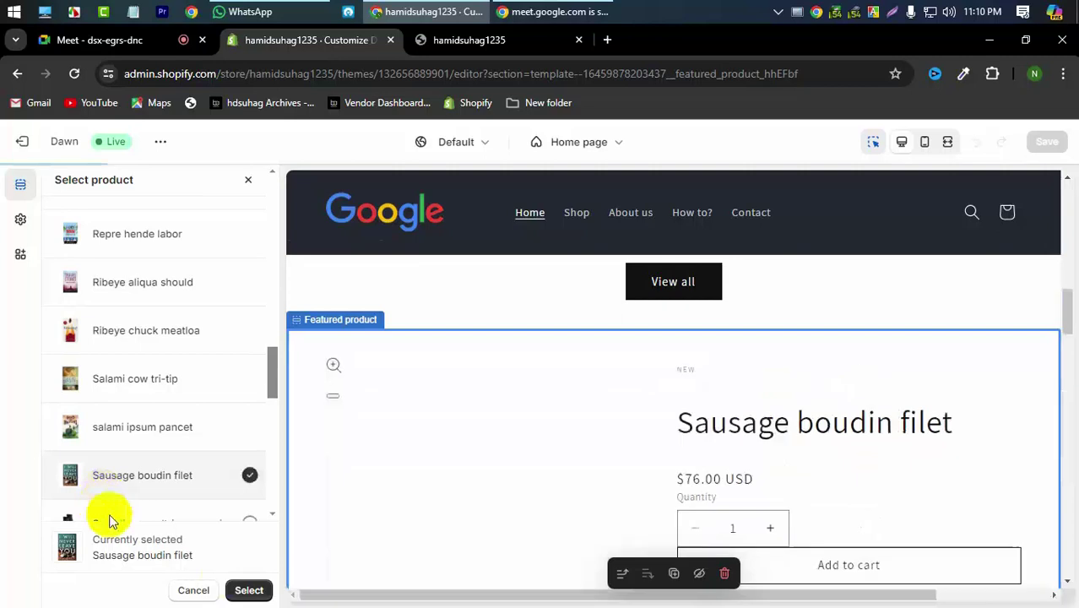
{"action": "left_click", "coordinate": [250, 589]}
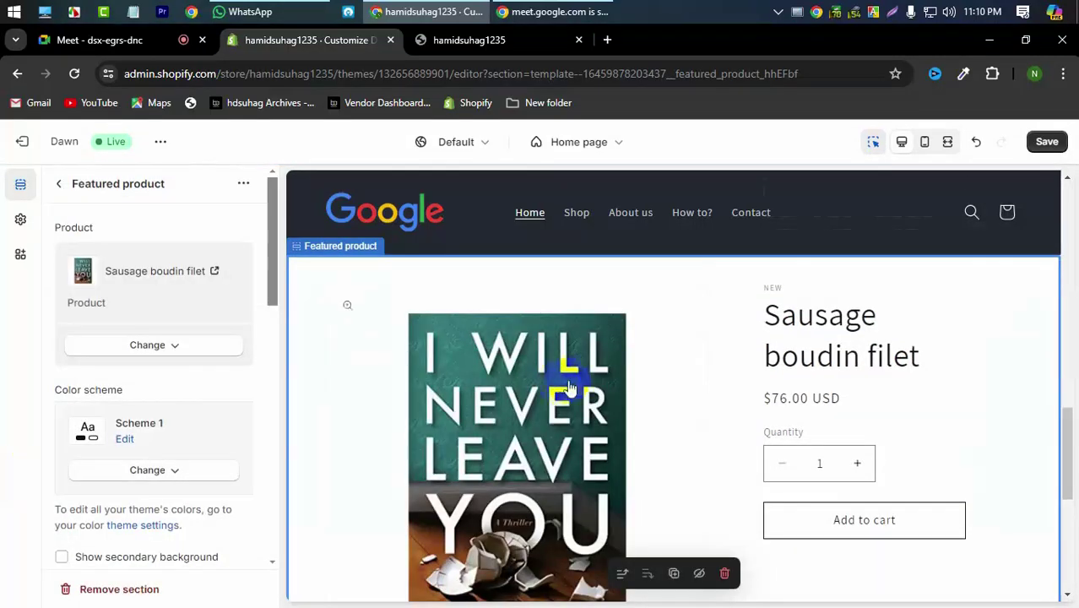
Look over the featured product's title, price and buy buttons in the preview and save the theme changes.
{"action": "scroll", "coordinate": [568, 376], "scroll_direction": "down", "scroll_amount": 2}
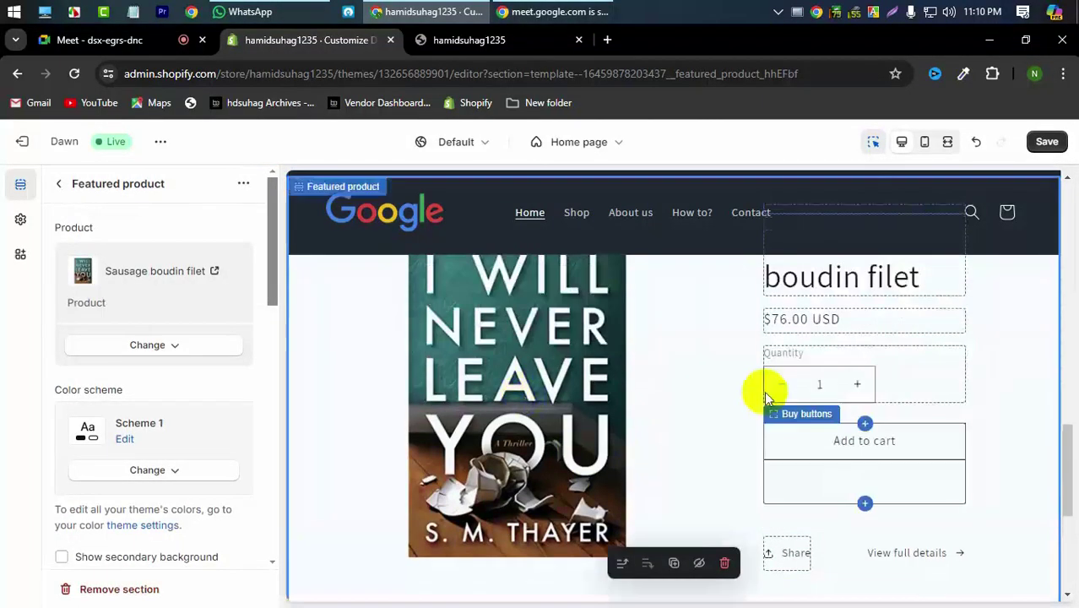
{"action": "scroll", "coordinate": [764, 391], "scroll_direction": "up", "scroll_amount": 1}
{"action": "scroll", "coordinate": [583, 406], "scroll_direction": "up", "scroll_amount": 2}
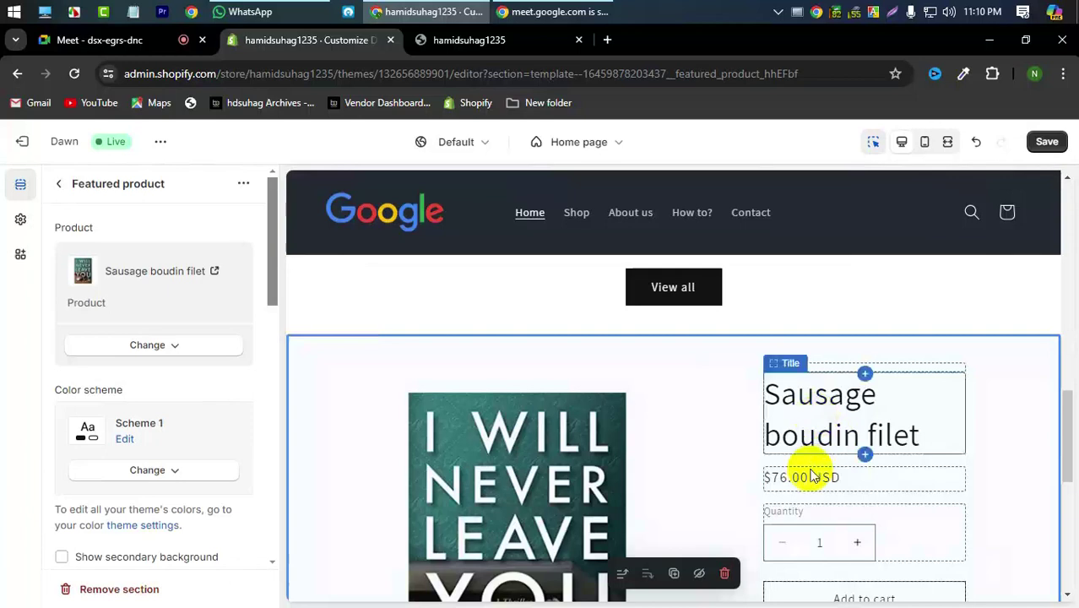
{"action": "scroll", "coordinate": [807, 443], "scroll_direction": "down", "scroll_amount": 3}
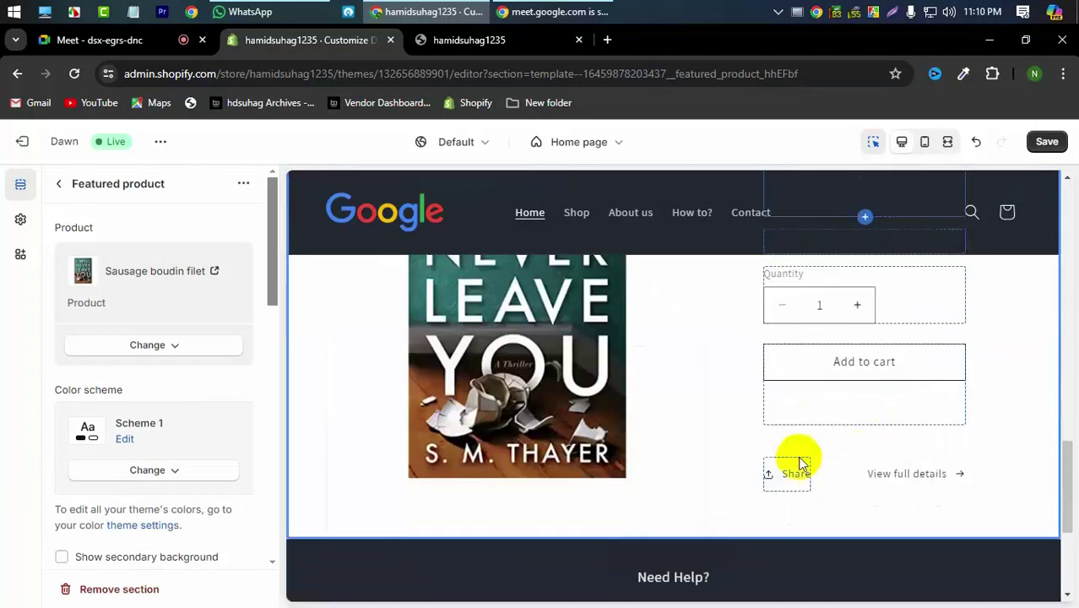
{"action": "left_click", "coordinate": [1047, 141]}
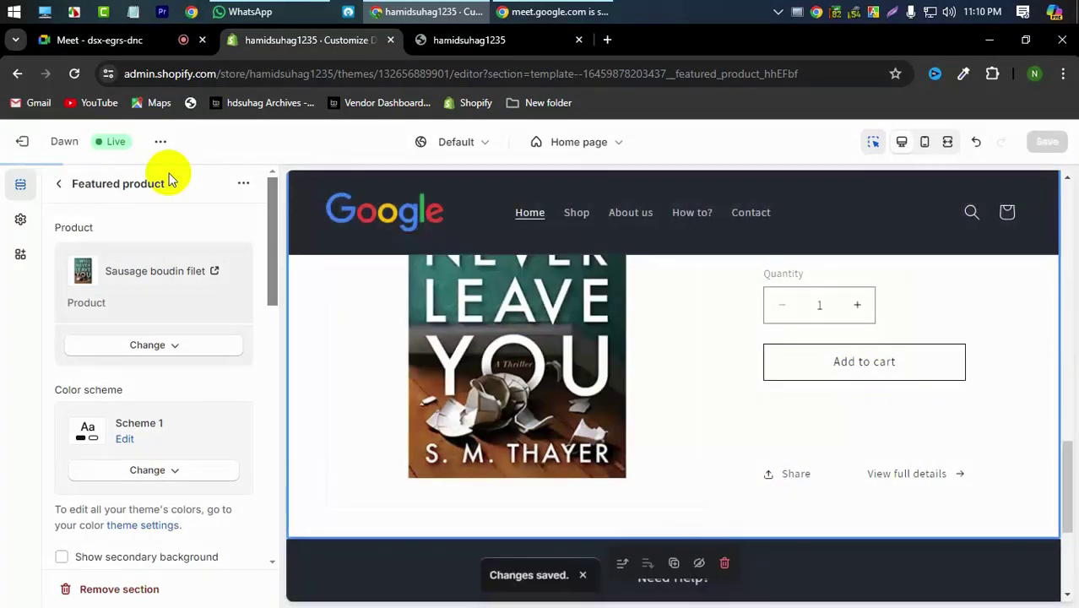
Switch to the storefront and check the Sausage boudin filet featured product on the home page.
{"action": "left_click", "coordinate": [458, 39]}
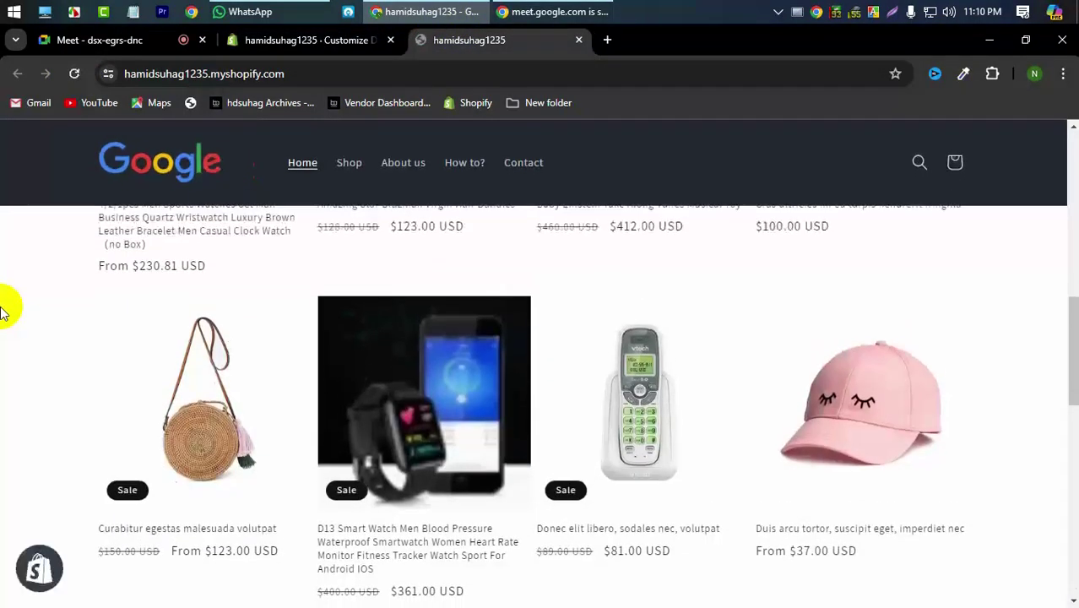
{"action": "scroll", "coordinate": [7, 306], "scroll_direction": "down", "scroll_amount": 8}
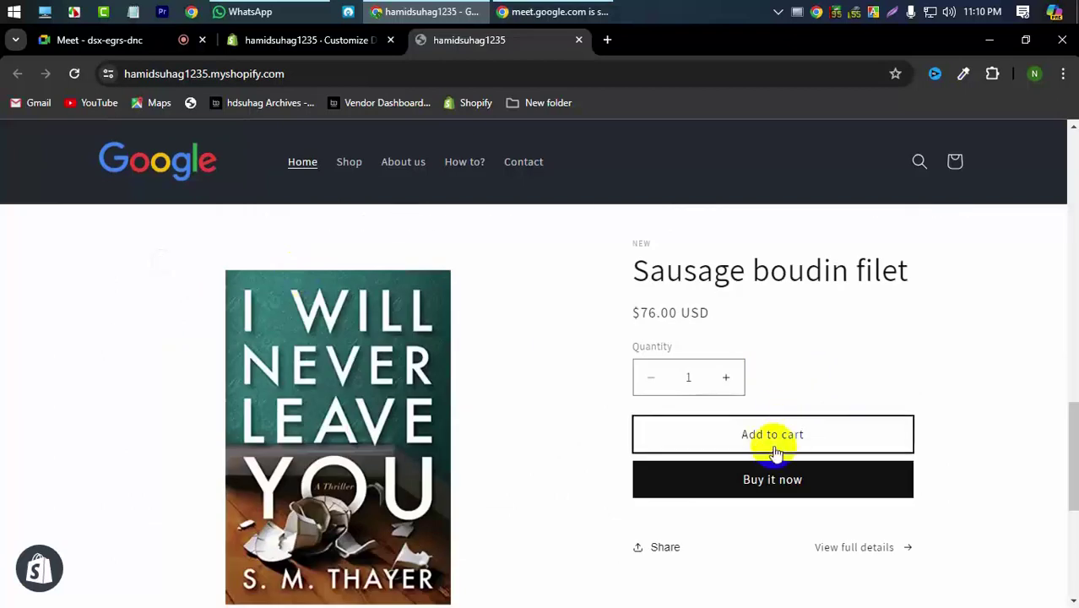
{"action": "scroll", "coordinate": [775, 448], "scroll_direction": "down", "scroll_amount": 3}
{"action": "scroll", "coordinate": [25, 435], "scroll_direction": "up", "scroll_amount": 4}
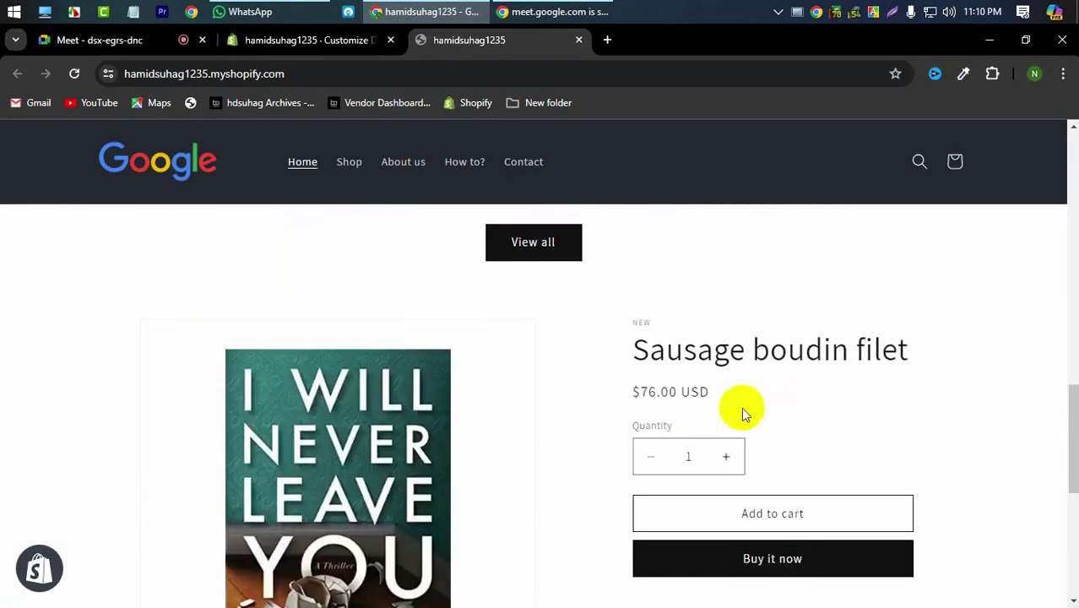
{"action": "scroll", "coordinate": [836, 455], "scroll_direction": "down", "scroll_amount": 2}
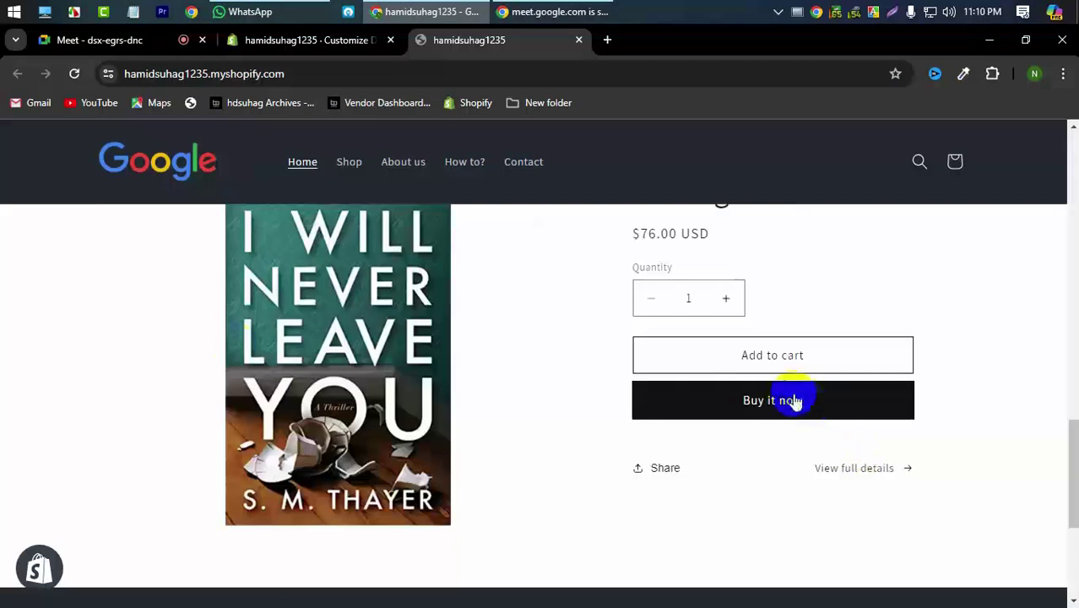
{"action": "scroll", "coordinate": [186, 350], "scroll_direction": "up", "scroll_amount": 8}
{"action": "scroll", "coordinate": [186, 349], "scroll_direction": "up", "scroll_amount": 5}
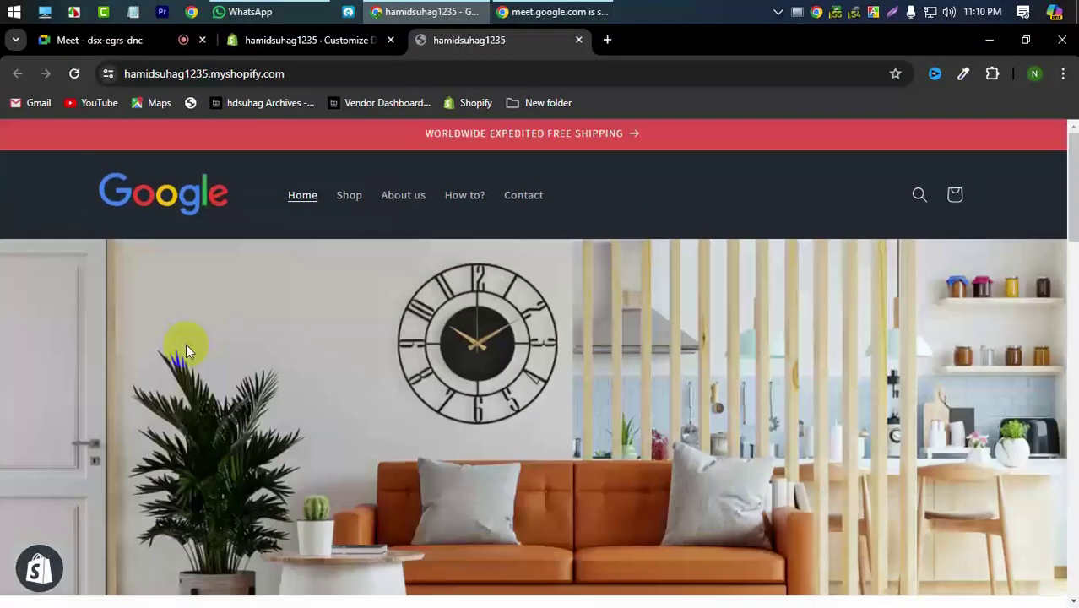
Return to the theme editor, leave the Featured product settings and remove the section's Share block.
{"action": "left_click", "coordinate": [283, 39]}
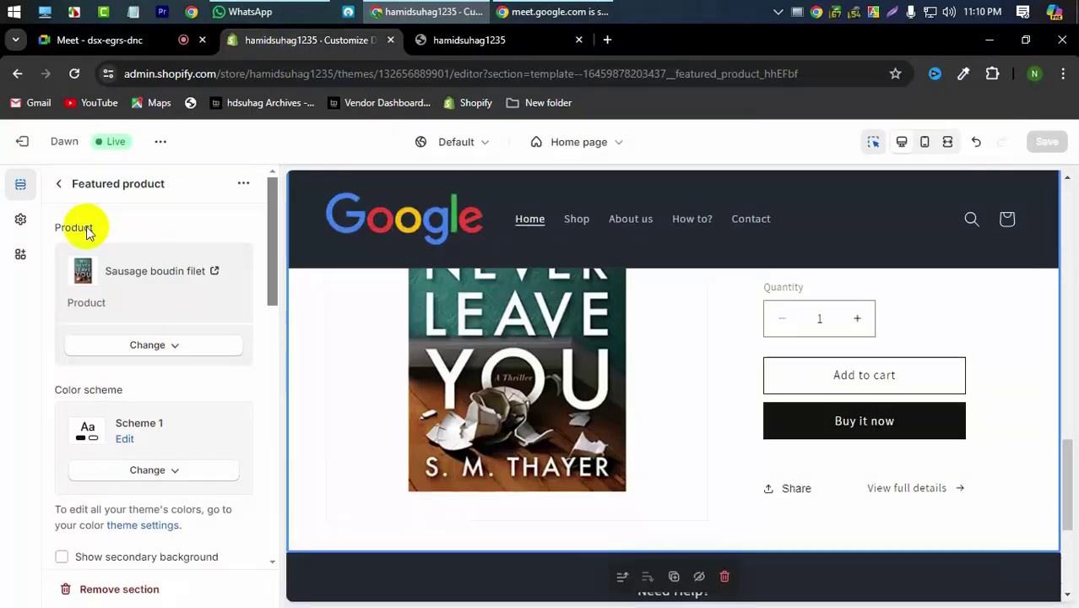
{"action": "left_click", "coordinate": [58, 184]}
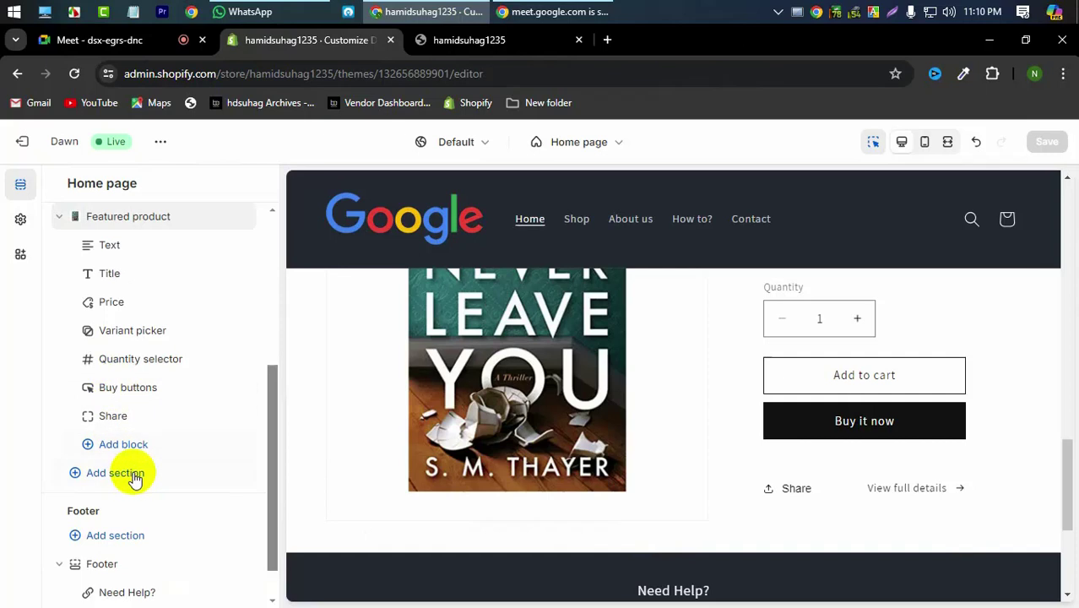
{"action": "scroll", "coordinate": [135, 467], "scroll_direction": "down", "scroll_amount": 1}
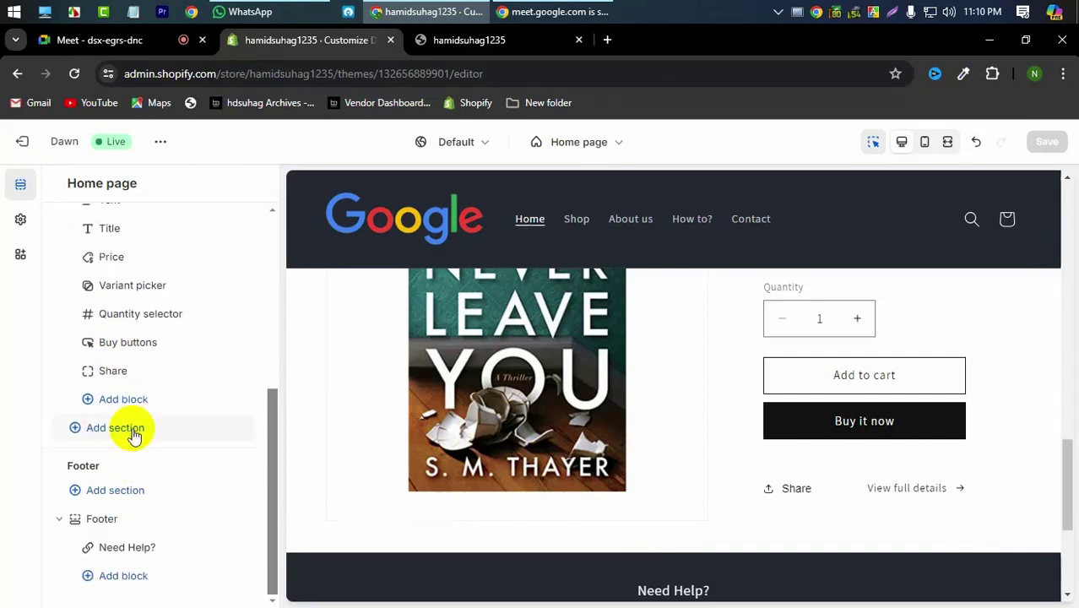
{"action": "scroll", "coordinate": [126, 385], "scroll_direction": "up", "scroll_amount": 1}
{"action": "left_click_drag", "start_coordinate": [127, 382], "coordinate": [159, 441]}
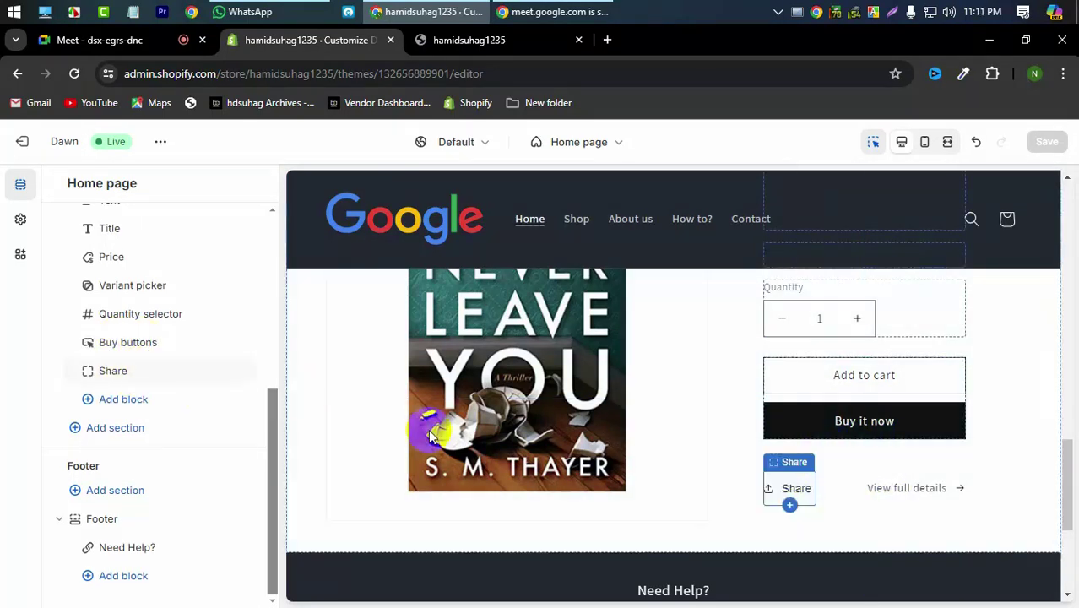
{"action": "left_click", "coordinate": [222, 371]}
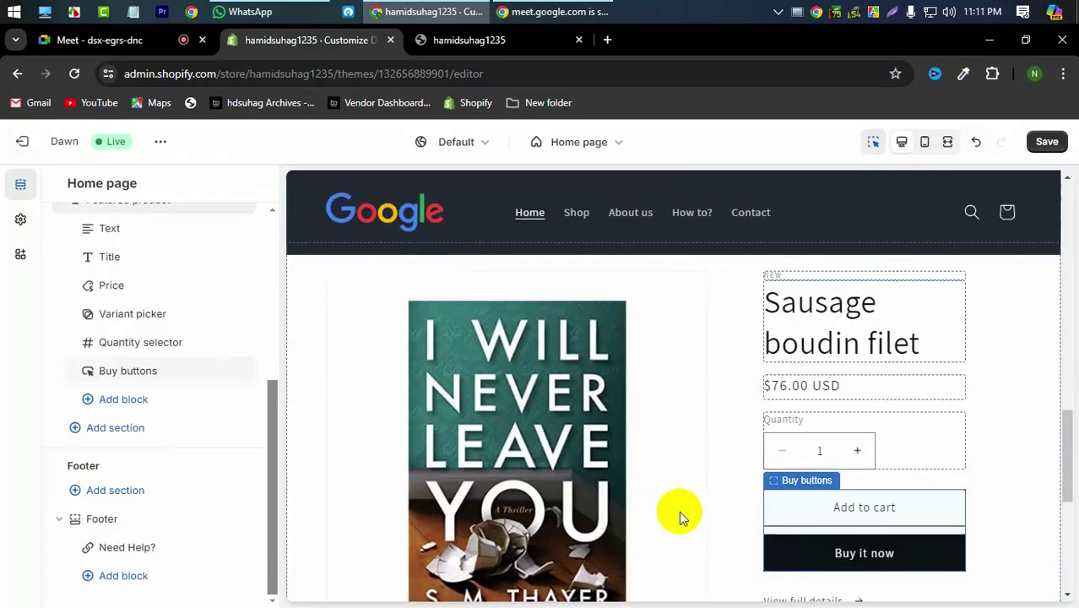
{"action": "scroll", "coordinate": [679, 511], "scroll_direction": "down", "scroll_amount": 3}
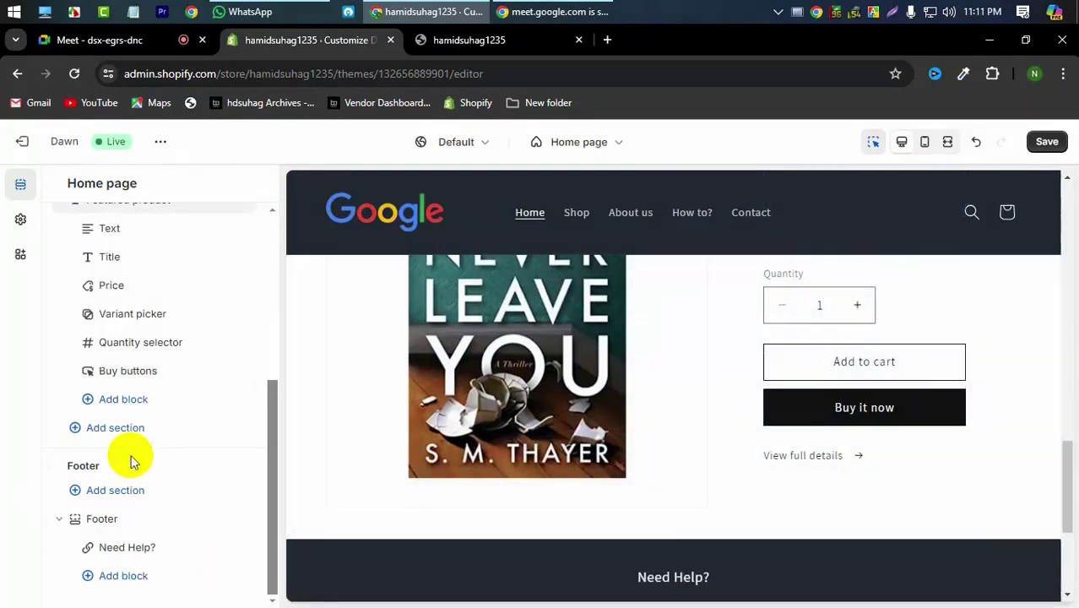
Add a Collection list section below the Featured product section and look over its collection placeholders.
{"action": "left_click", "coordinate": [115, 428]}
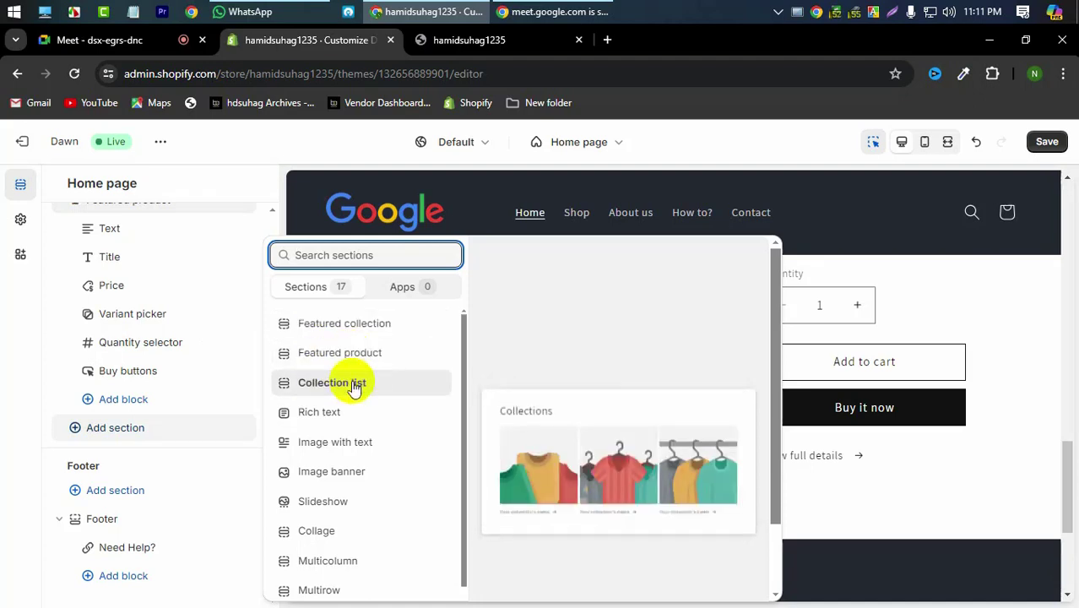
{"action": "left_click", "coordinate": [3, 390]}
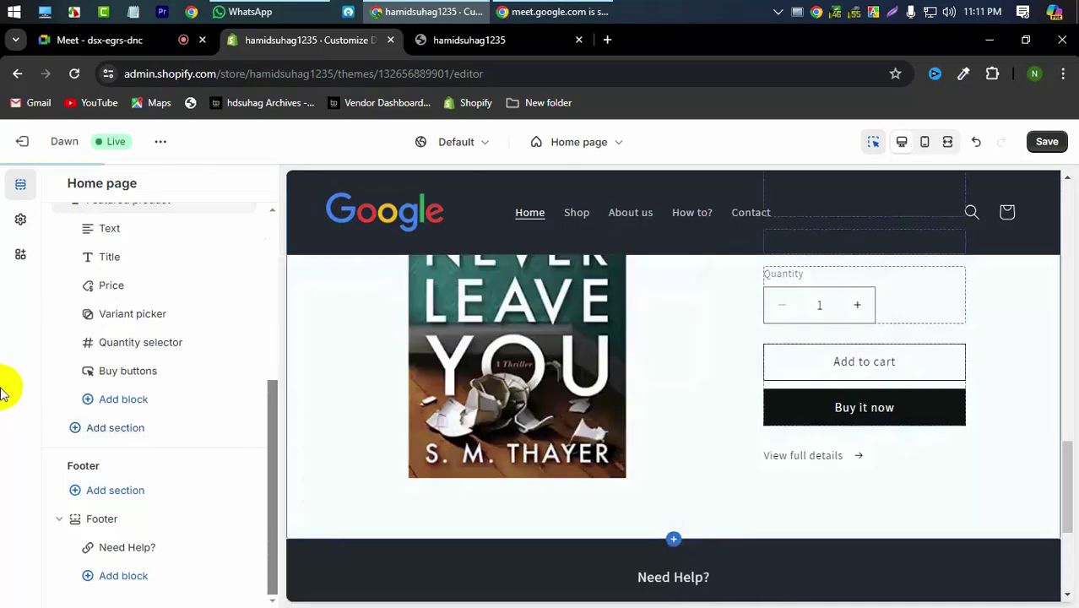
{"action": "left_click", "coordinate": [551, 412]}
{"action": "left_click", "coordinate": [552, 418]}
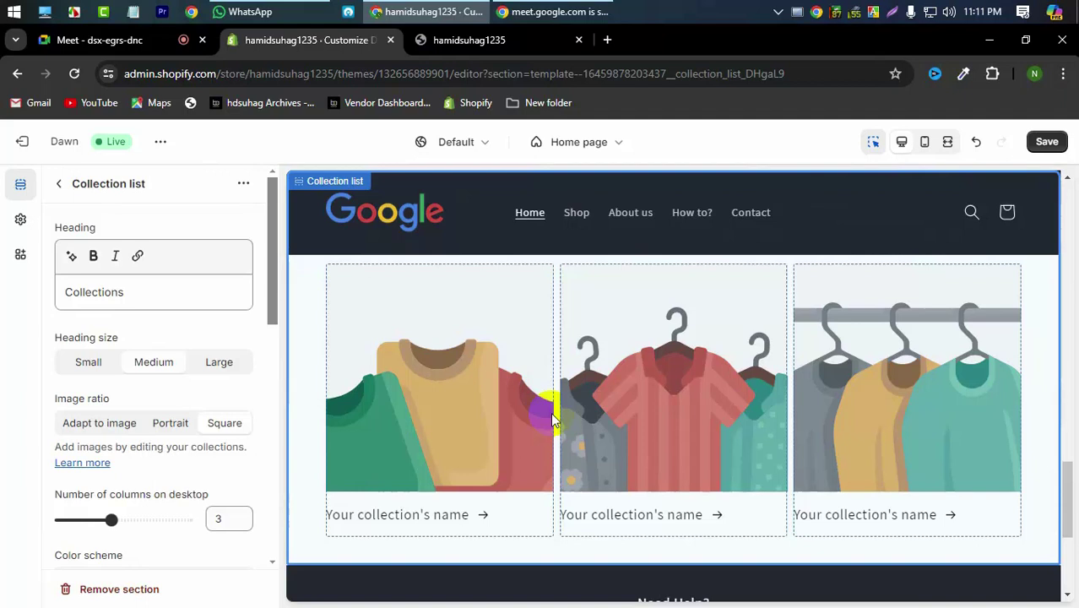
{"action": "left_click", "coordinate": [421, 458]}
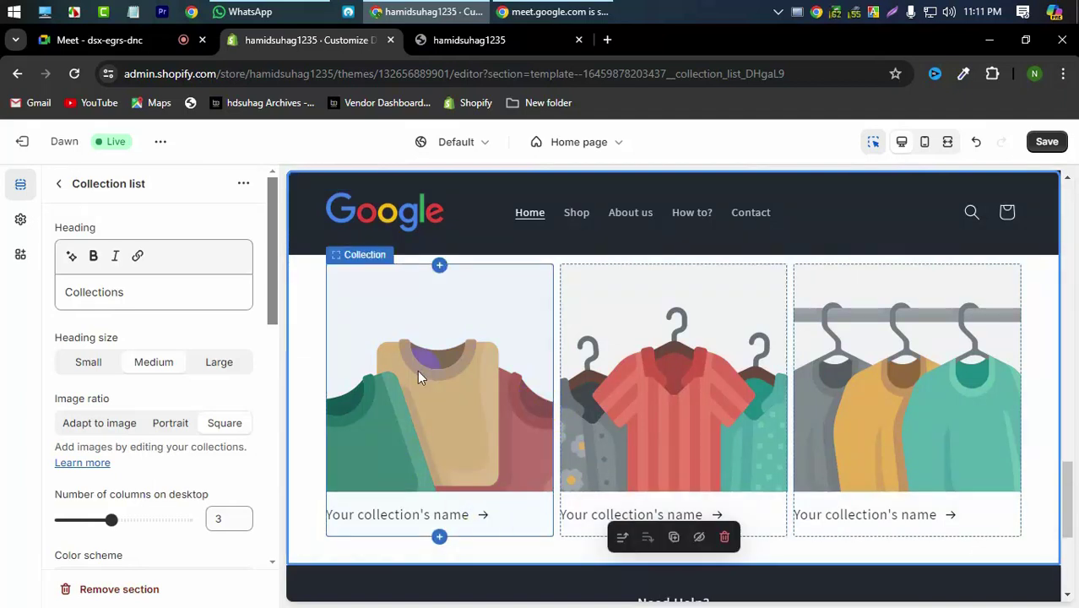
{"action": "left_click", "coordinate": [348, 390]}
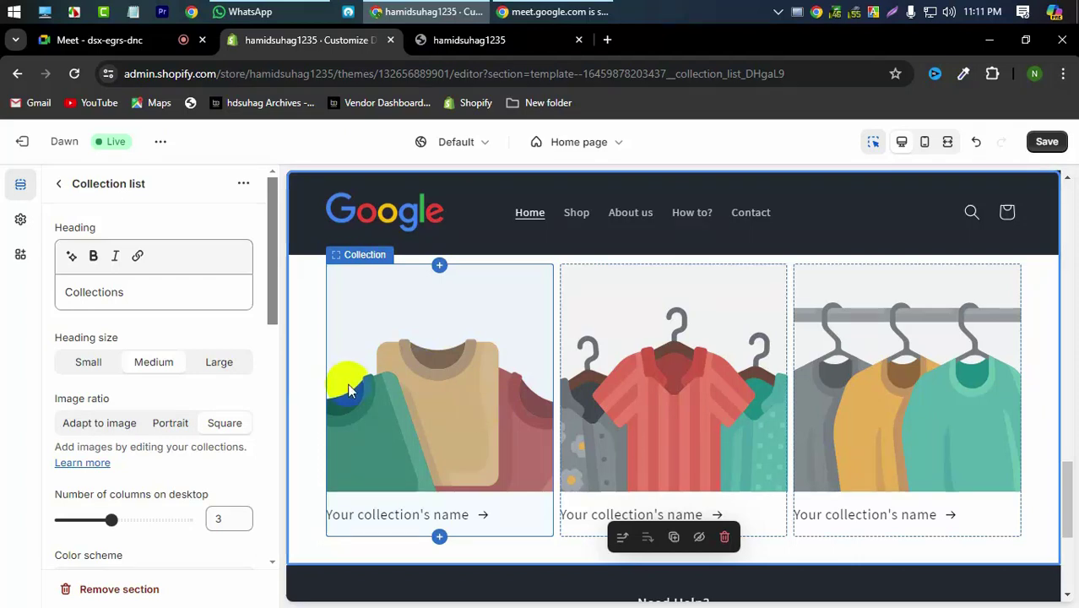
{"action": "left_click", "coordinate": [608, 409]}
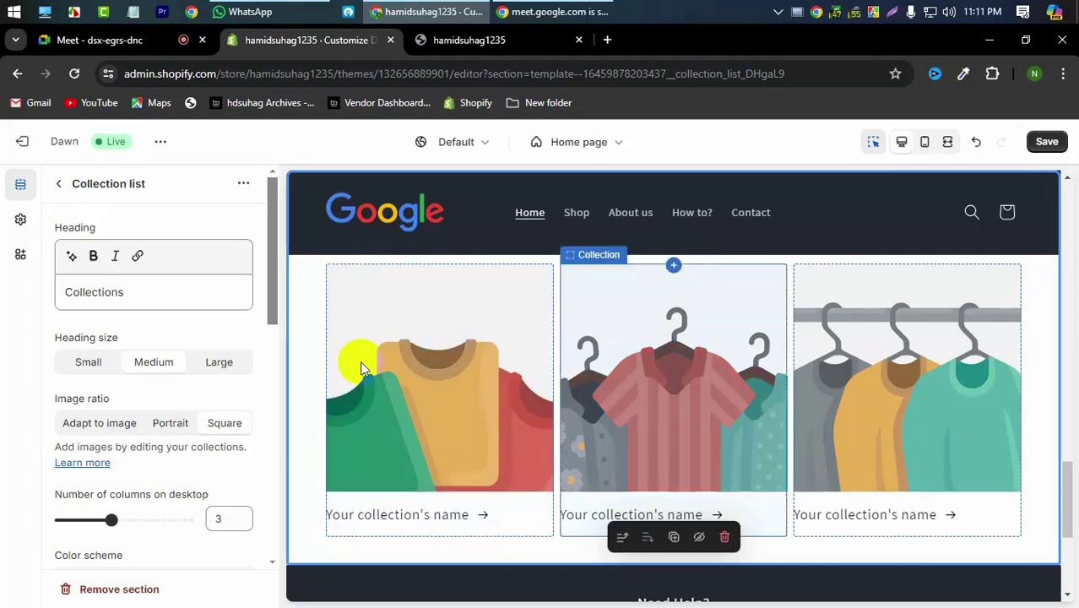
Leave the Collection list settings and remove the Collection list section from the home page.
{"action": "left_click", "coordinate": [59, 187]}
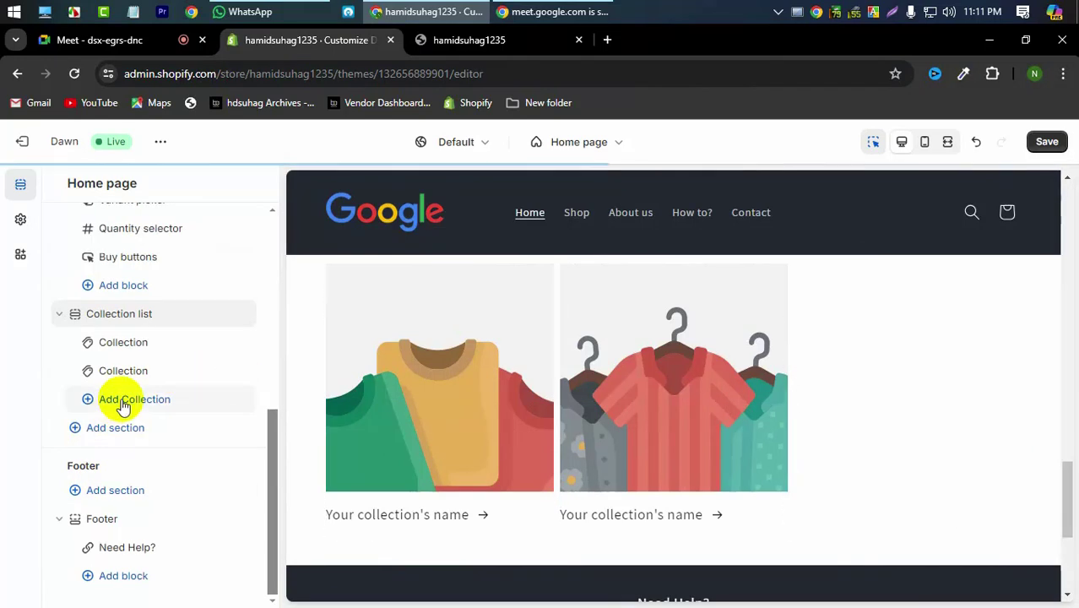
{"action": "left_click", "coordinate": [221, 315]}
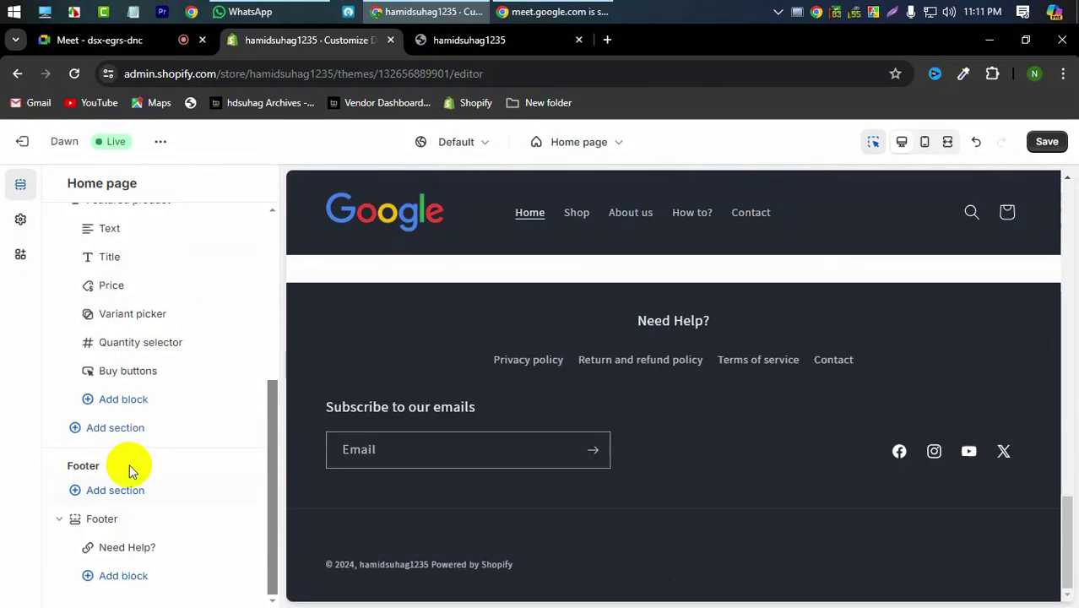
Try out a Rich text section below the Featured product section, inspecting its heading and description text blocks.
{"action": "left_click", "coordinate": [135, 428]}
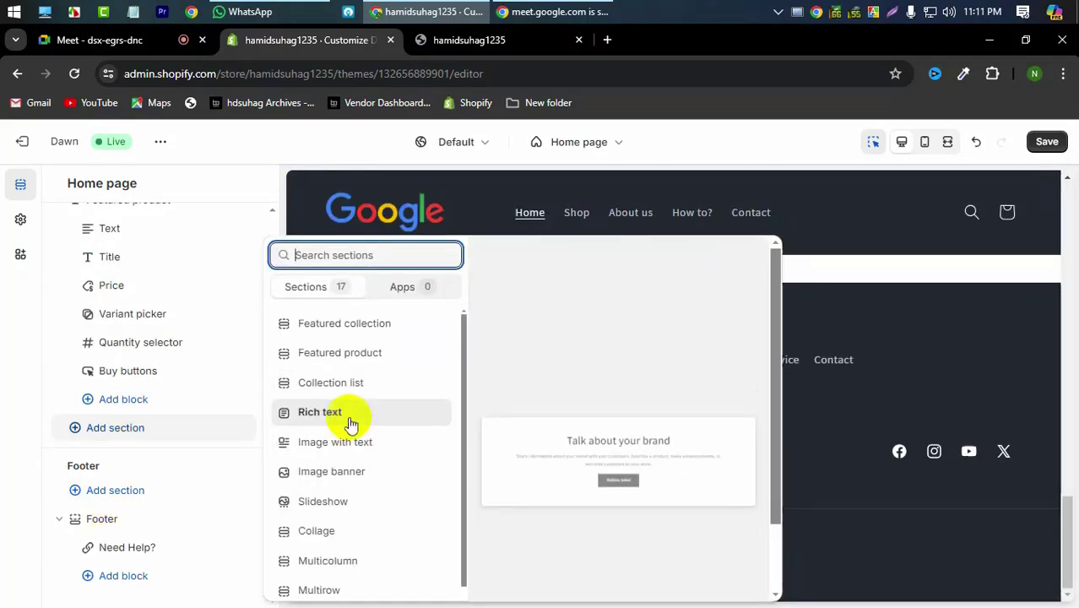
{"action": "left_click", "coordinate": [176, 471]}
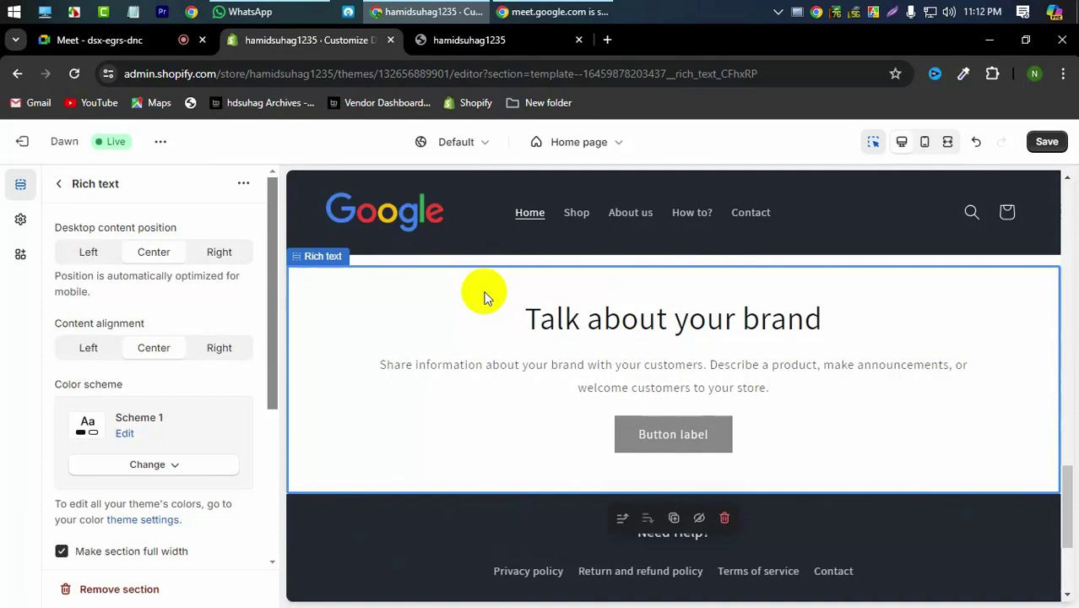
{"action": "left_click", "coordinate": [577, 321]}
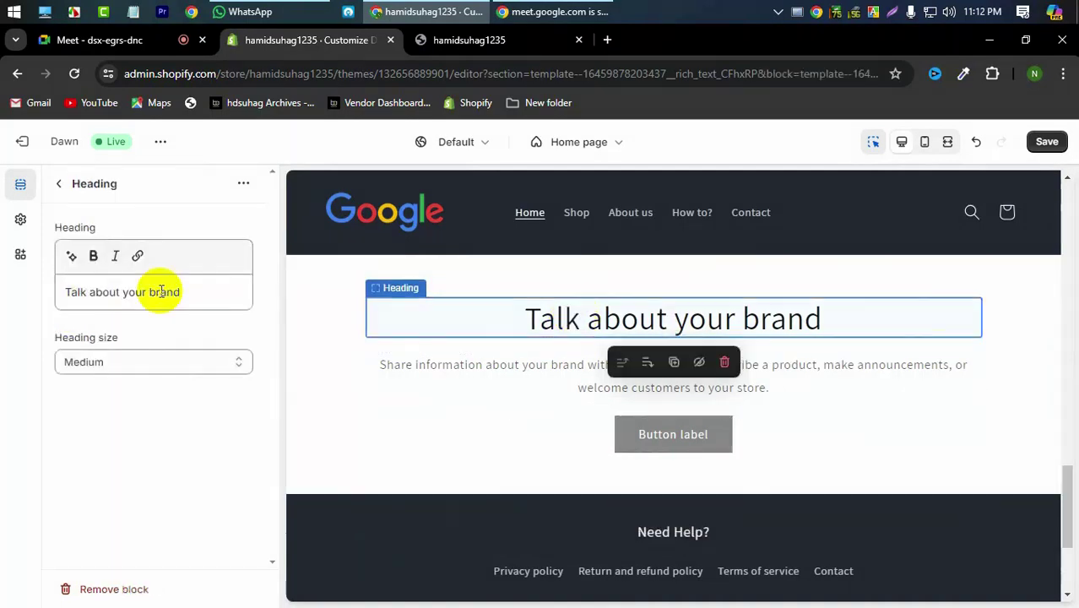
{"action": "triple_click", "coordinate": [187, 294]}
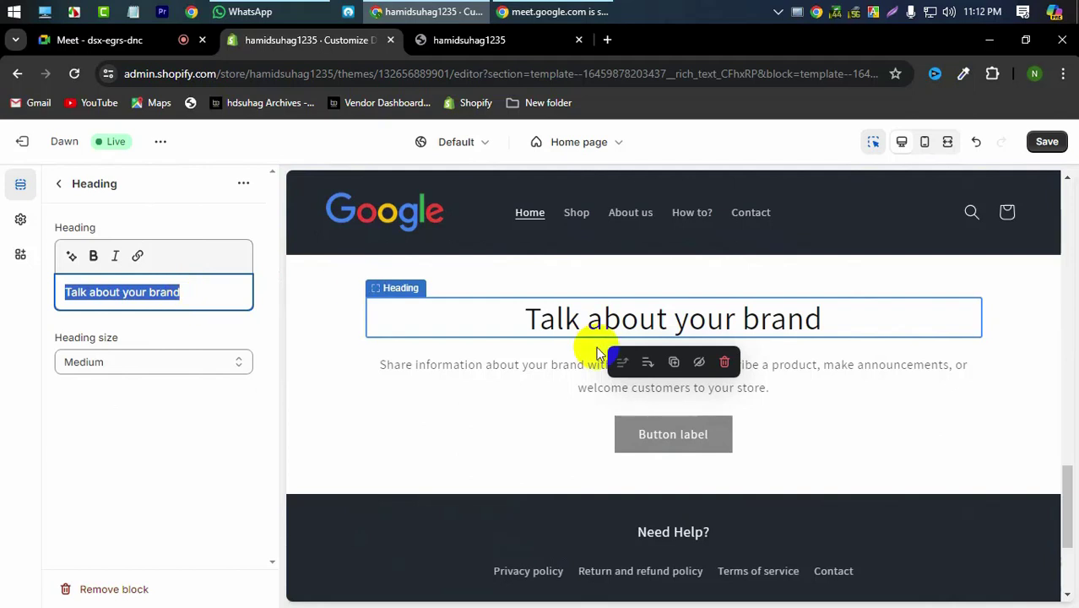
{"action": "left_click", "coordinate": [716, 385]}
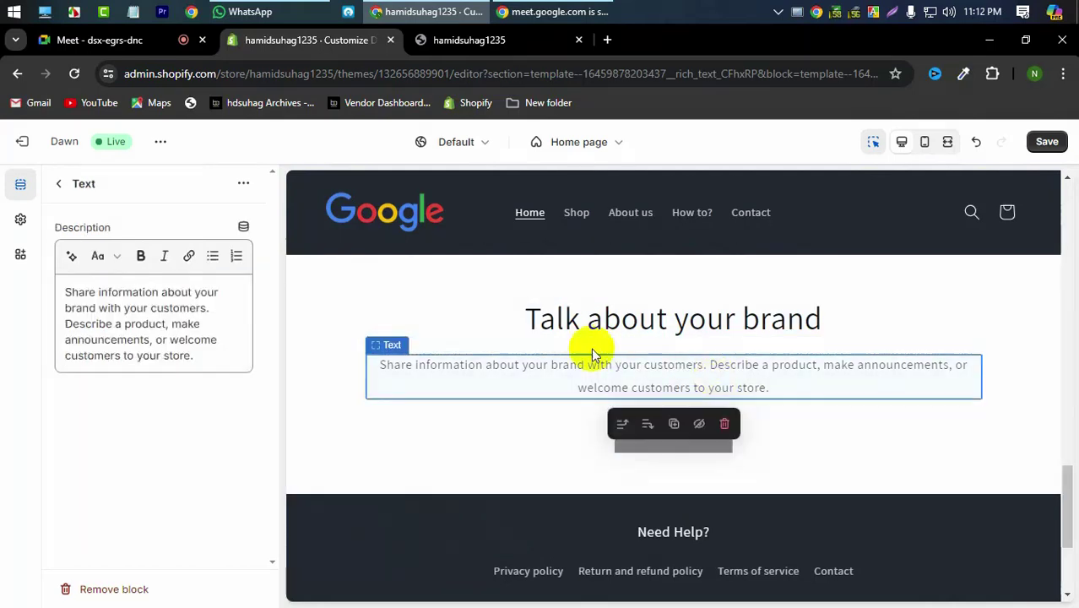
{"action": "triple_click", "coordinate": [207, 319]}
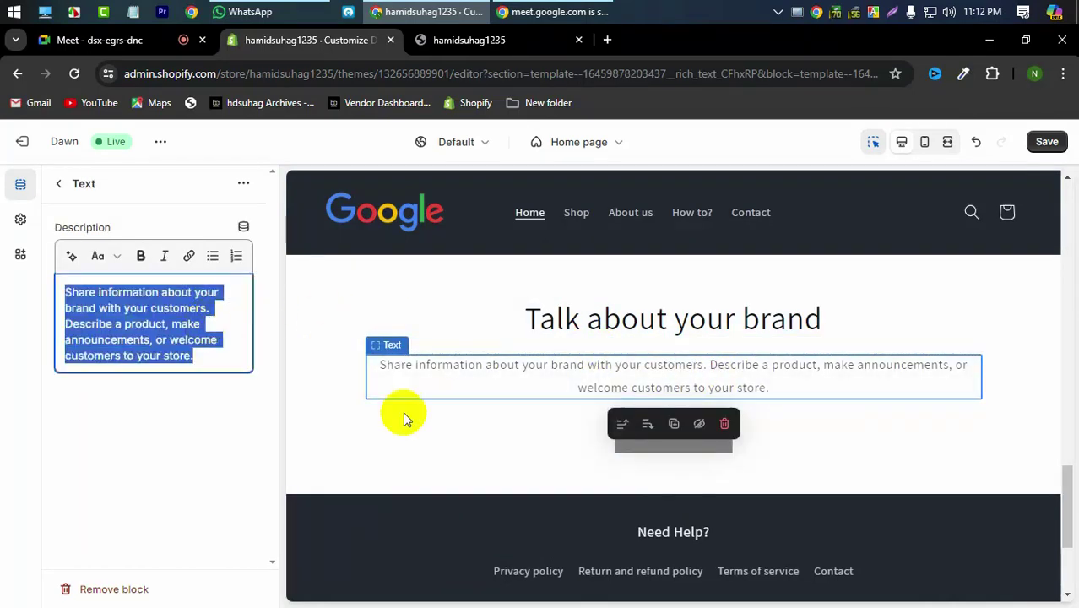
{"action": "left_click", "coordinate": [580, 420]}
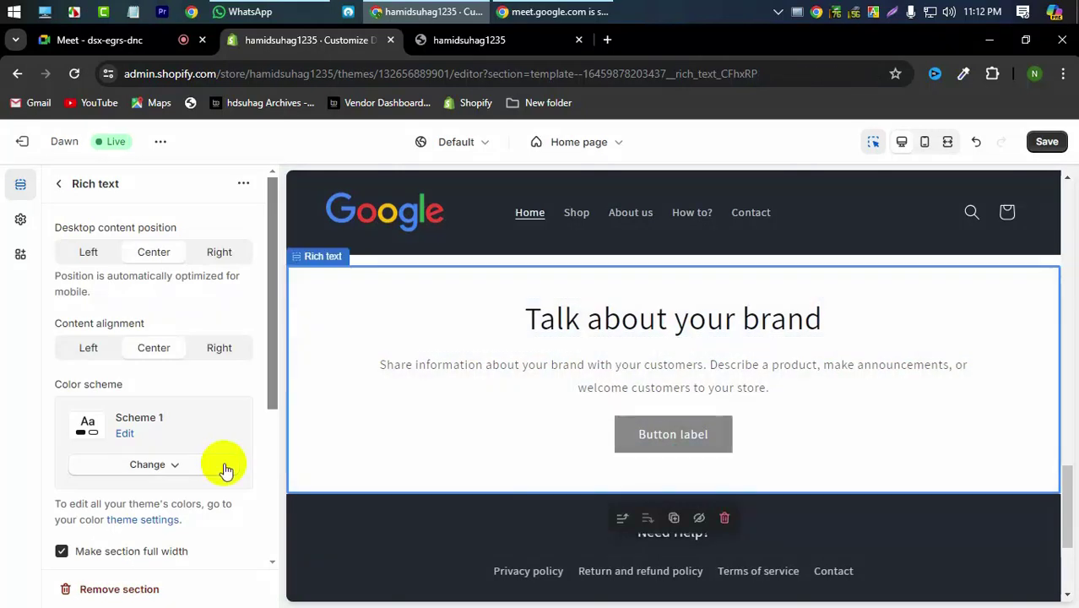
{"action": "scroll", "coordinate": [217, 457], "scroll_direction": "down", "scroll_amount": 3}
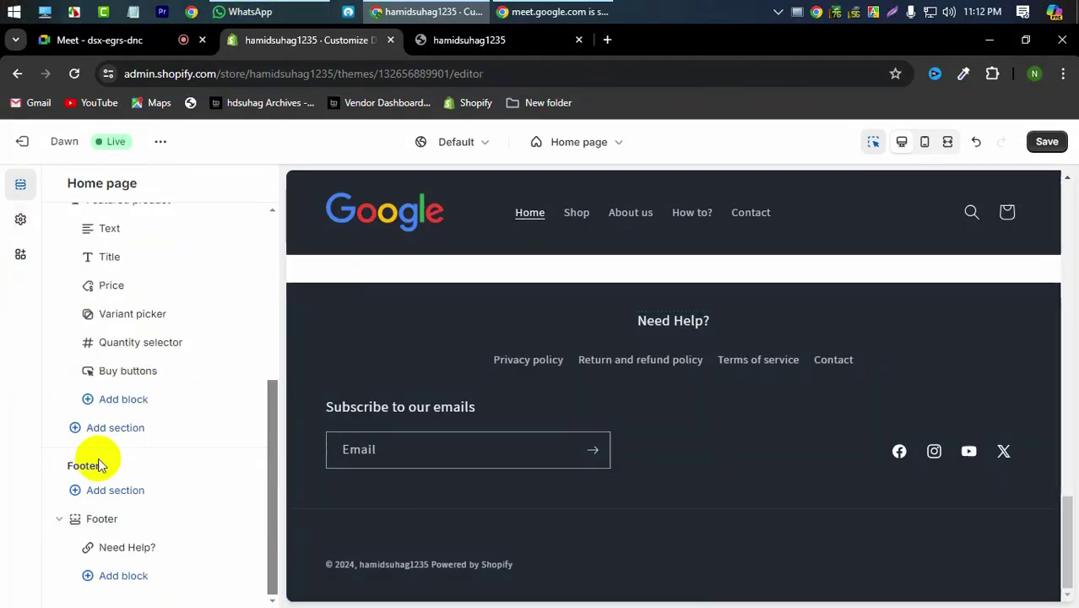
Add a Rich text section below the Featured product section and review its alignment, color scheme and padding settings.
{"action": "left_click", "coordinate": [118, 498]}
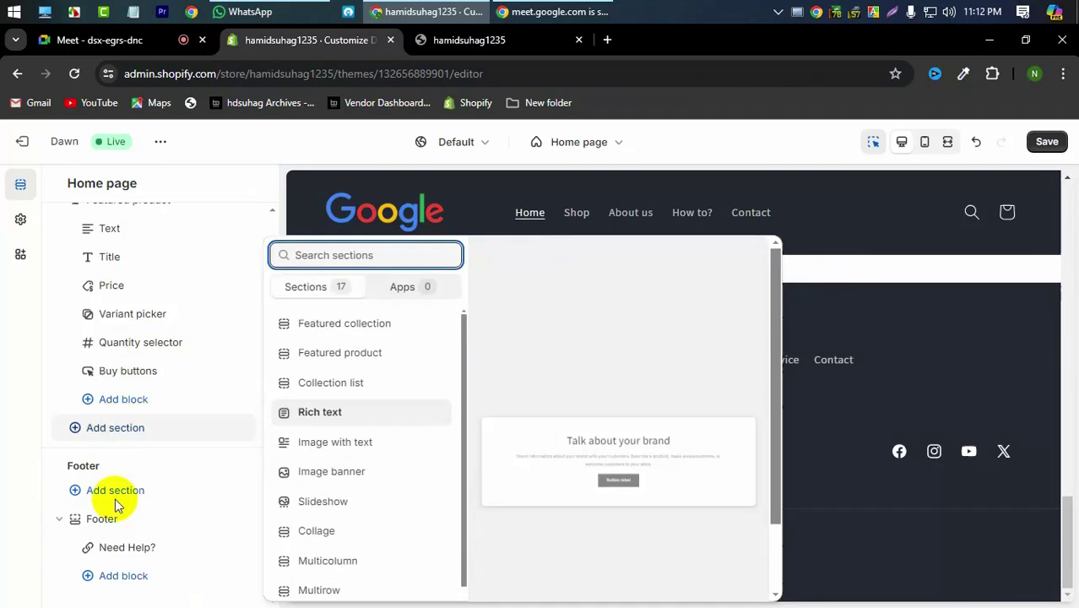
{"action": "left_click", "coordinate": [297, 413]}
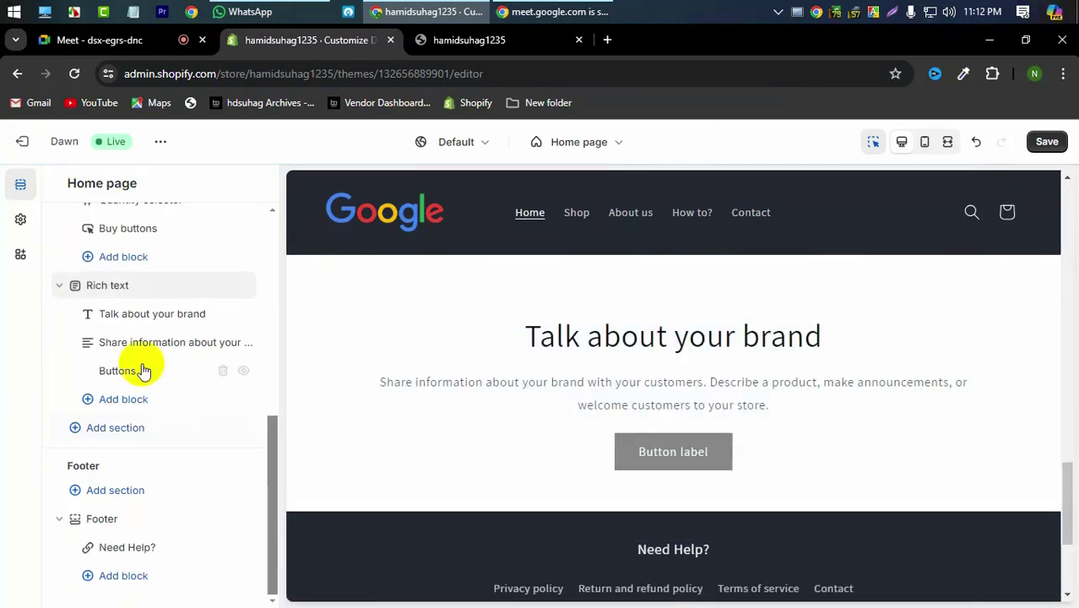
{"action": "left_click", "coordinate": [126, 287]}
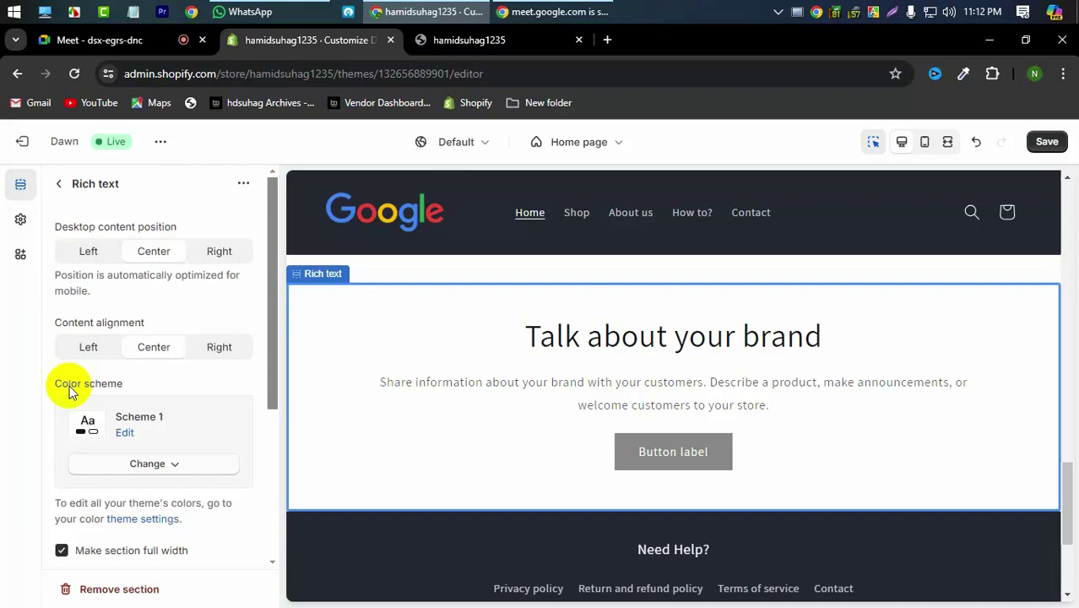
{"action": "scroll", "coordinate": [139, 373], "scroll_direction": "down", "scroll_amount": 2}
{"action": "scroll", "coordinate": [145, 373], "scroll_direction": "up", "scroll_amount": 3}
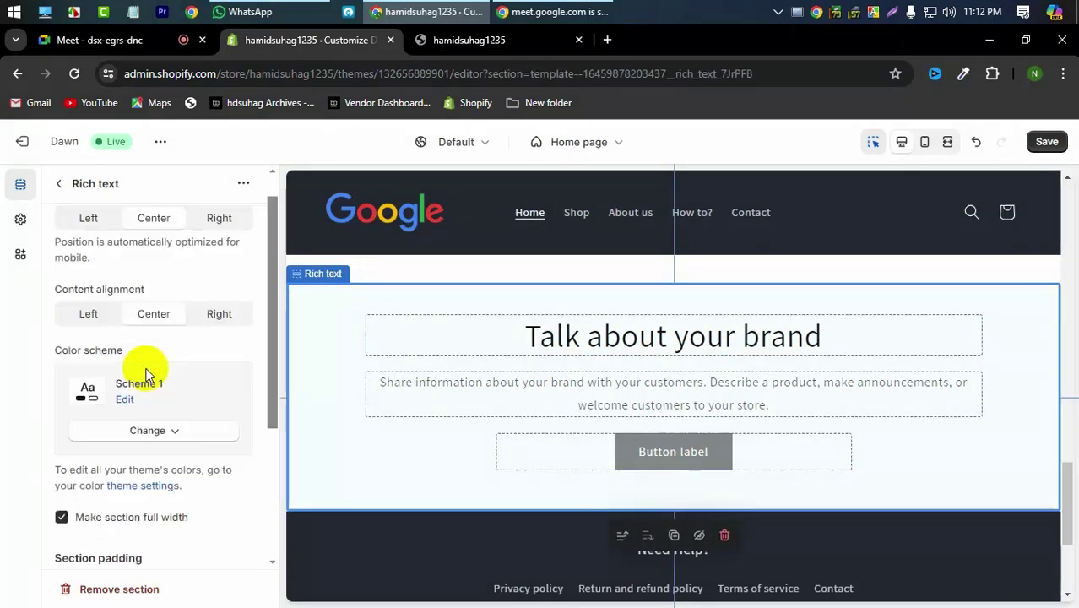
{"action": "scroll", "coordinate": [97, 321], "scroll_direction": "down", "scroll_amount": 3}
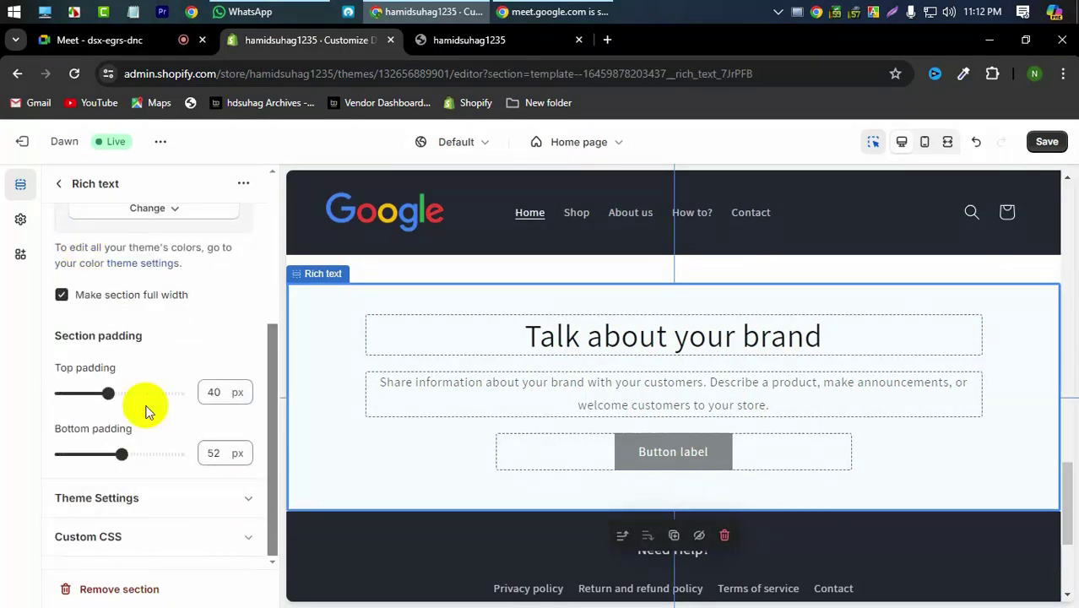
{"action": "scroll", "coordinate": [145, 405], "scroll_direction": "up", "scroll_amount": 3}
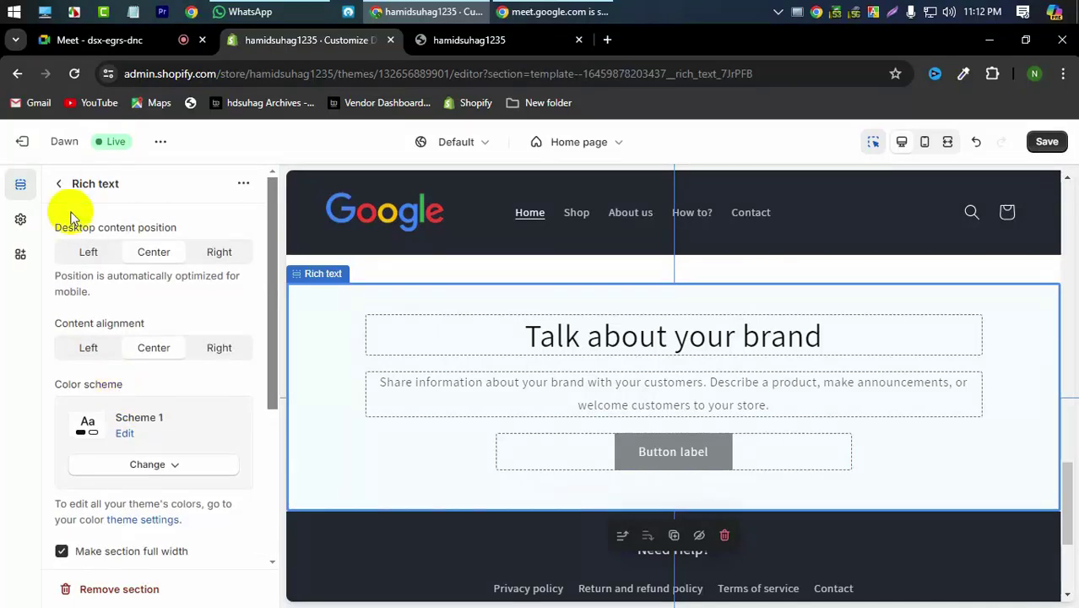
Leave the Rich text settings and remove the section's Buttons block.
{"action": "left_click", "coordinate": [59, 184]}
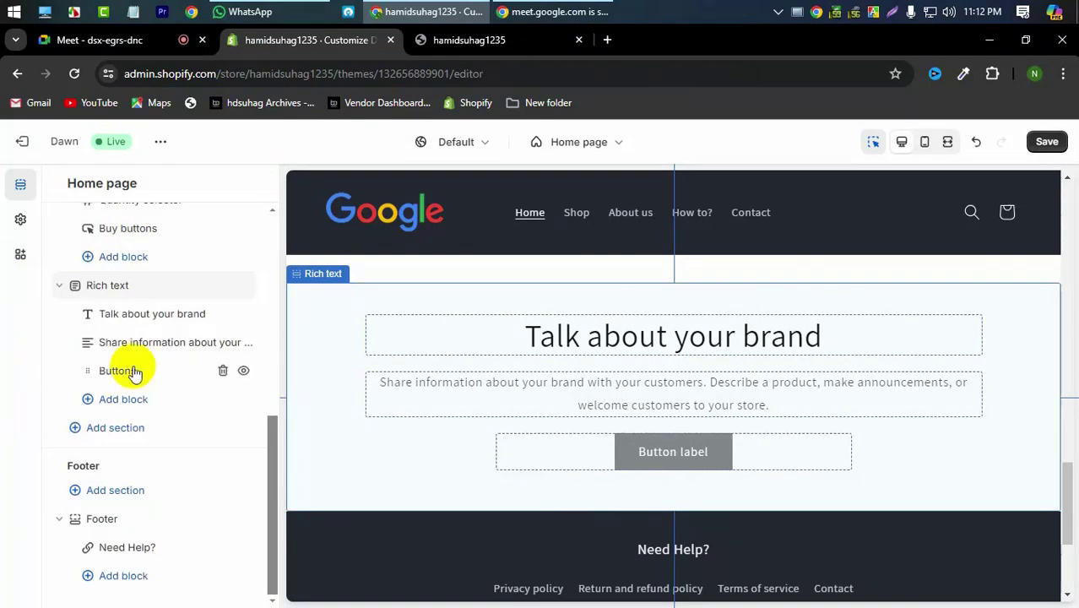
{"action": "left_click", "coordinate": [223, 372]}
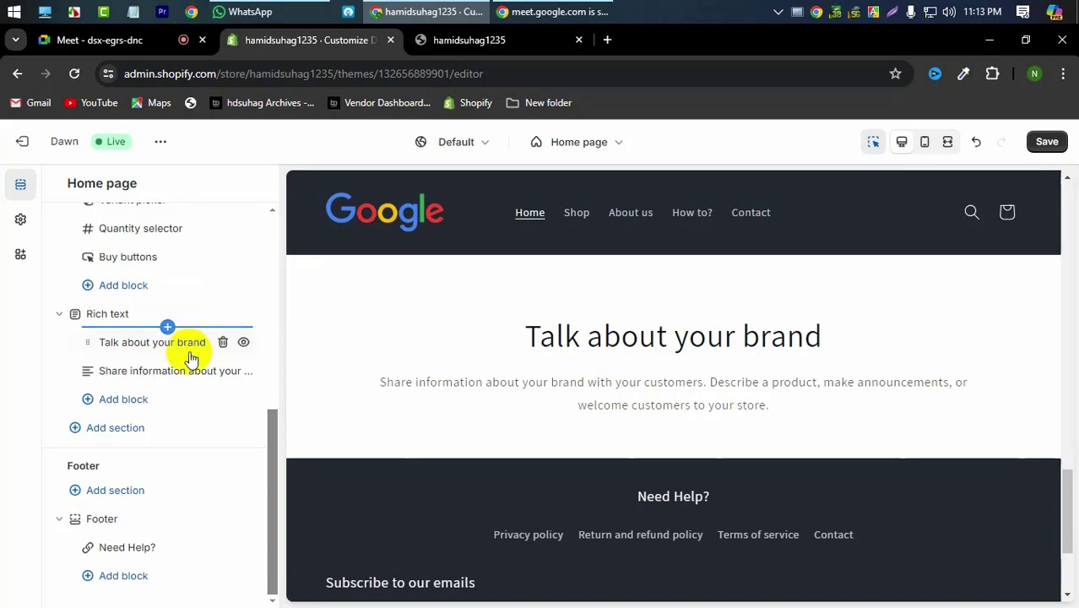
Add an Image with text section below the Rich text section and bring it into focus in the preview.
{"action": "left_click", "coordinate": [118, 429]}
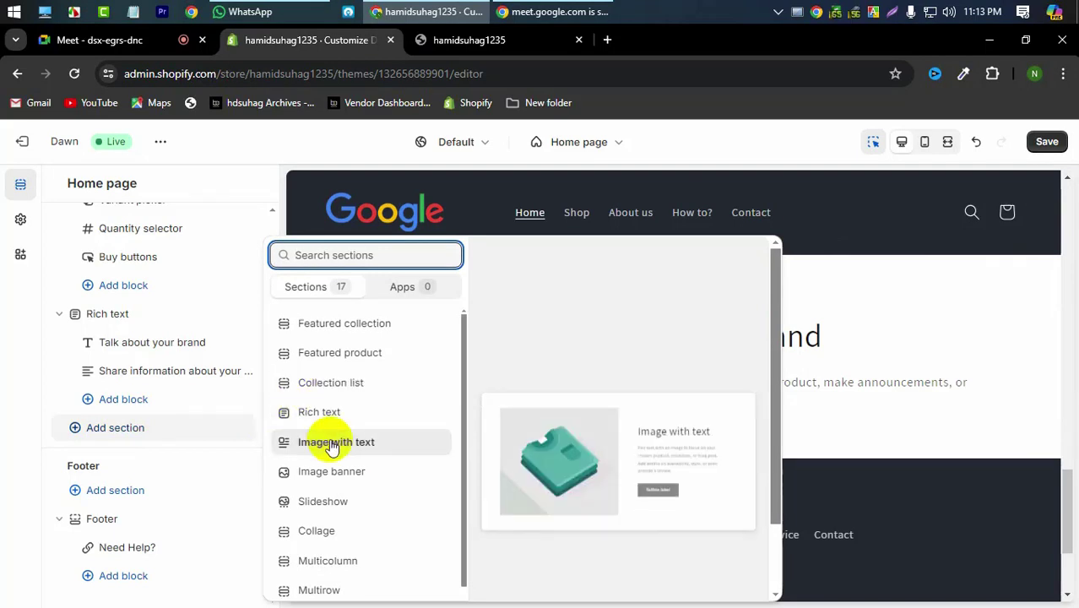
{"action": "key", "text": "Escape"}
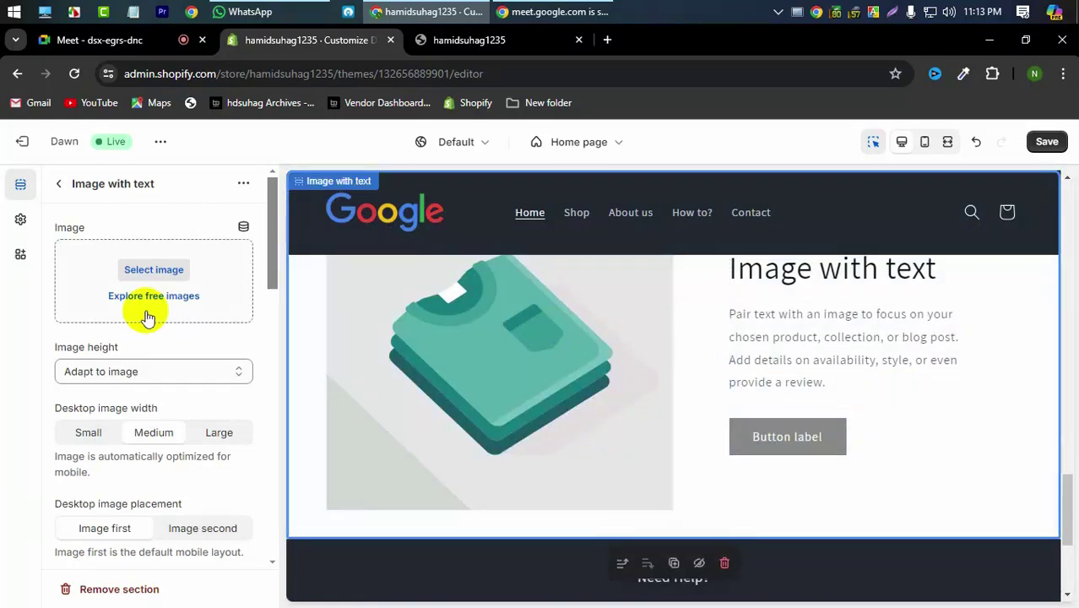
{"action": "left_click", "coordinate": [429, 415]}
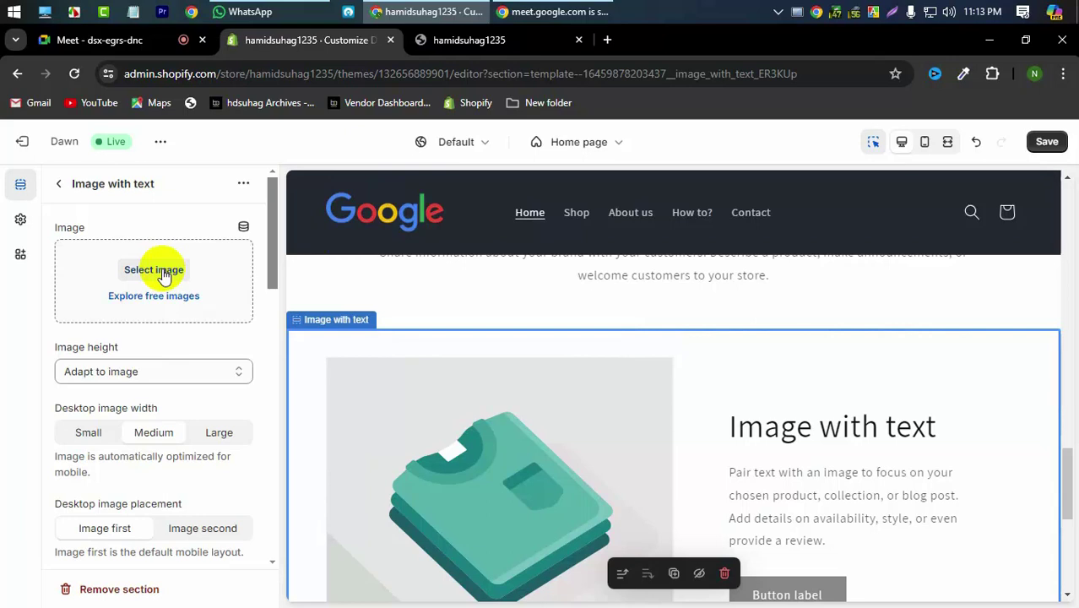
Set the Image with text section's image to the free Women's Fashion picture fashion-model-in-pink.
{"action": "left_click", "coordinate": [162, 296]}
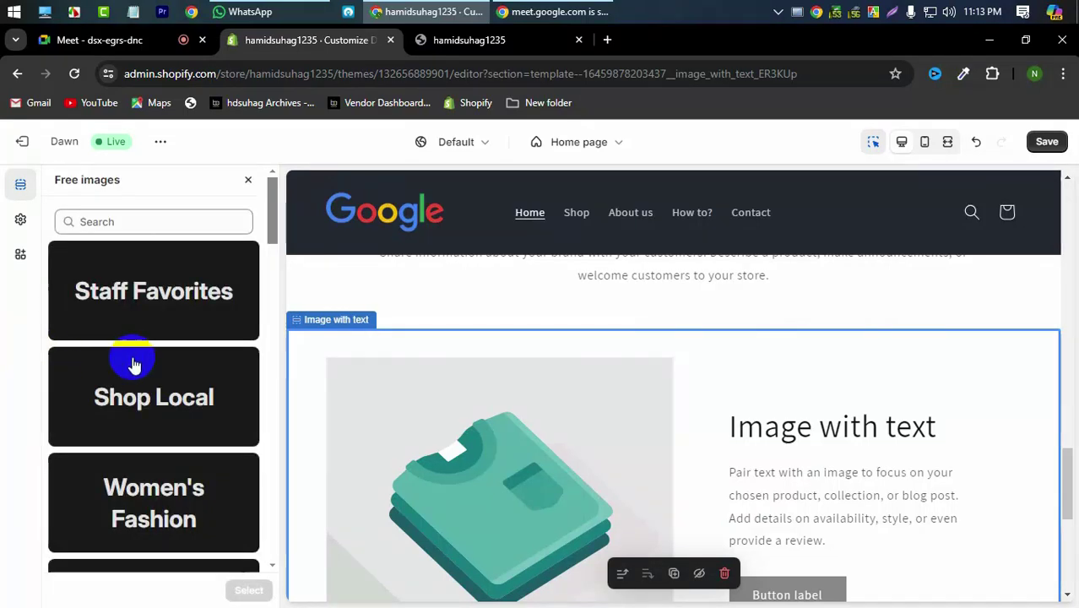
{"action": "scroll", "coordinate": [133, 363], "scroll_direction": "down", "scroll_amount": 2}
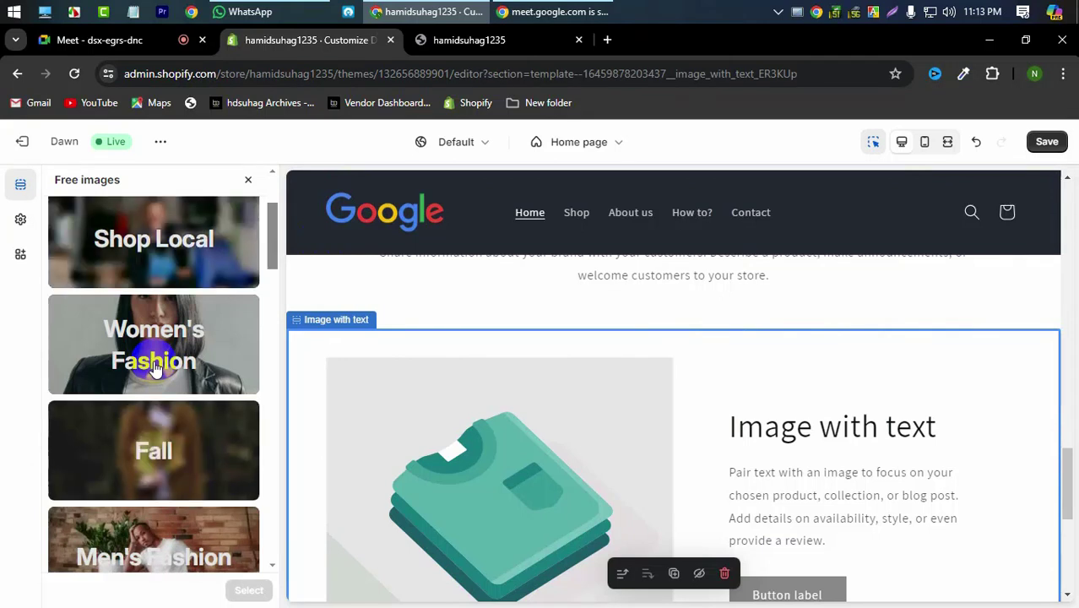
{"action": "left_click", "coordinate": [155, 364]}
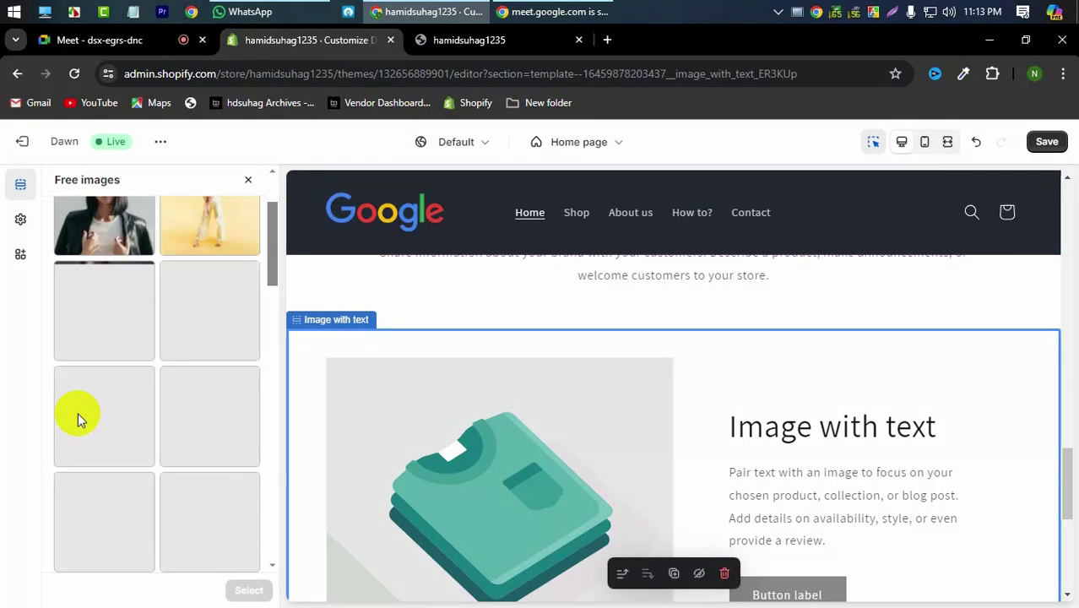
{"action": "left_click", "coordinate": [87, 296]}
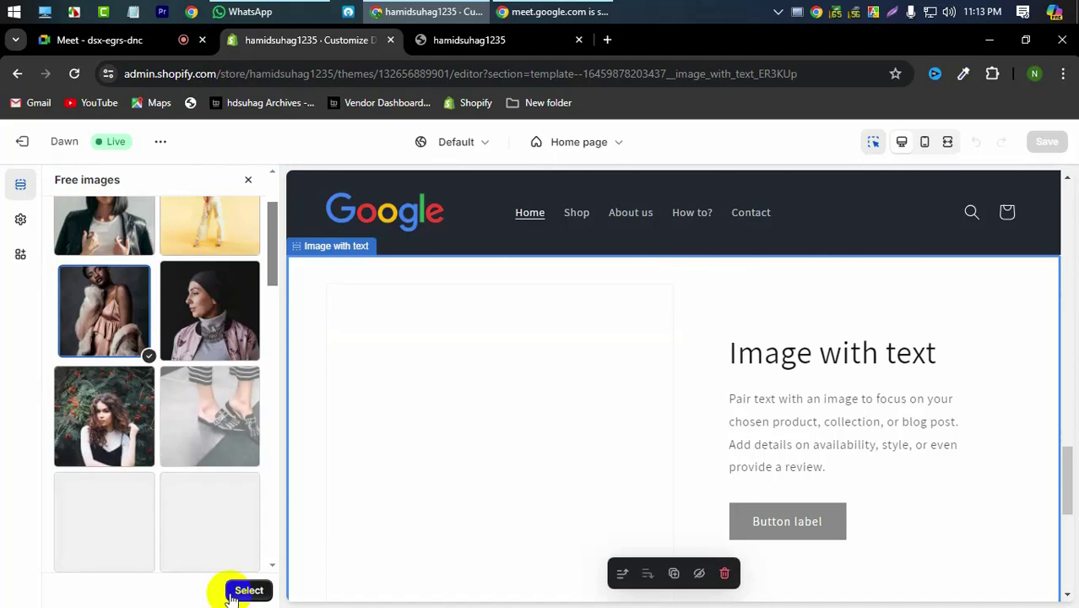
{"action": "left_click", "coordinate": [250, 589]}
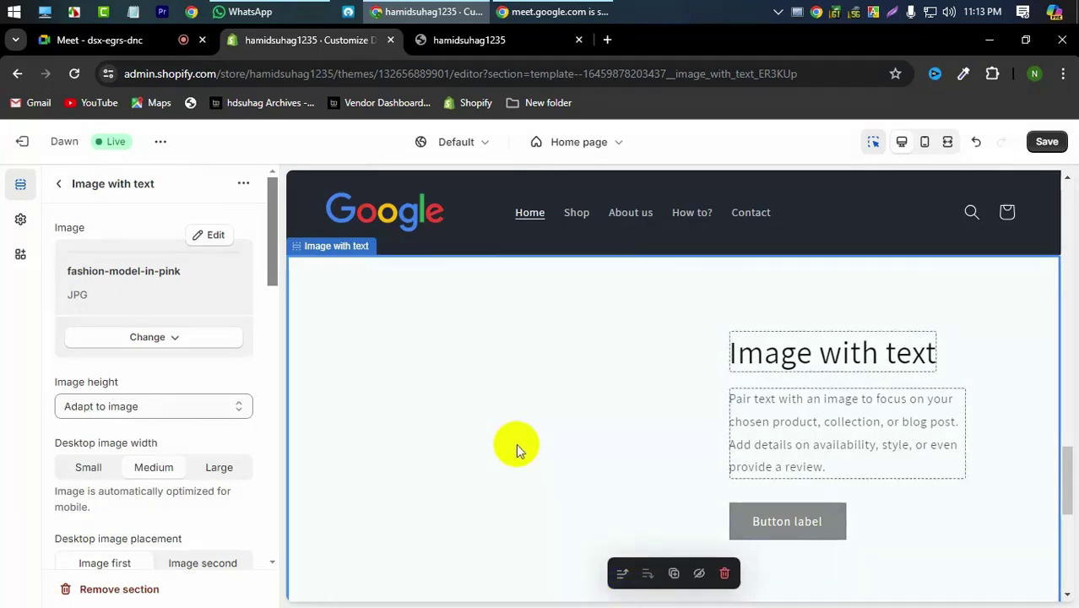
{"action": "scroll", "coordinate": [516, 446], "scroll_direction": "down", "scroll_amount": 2}
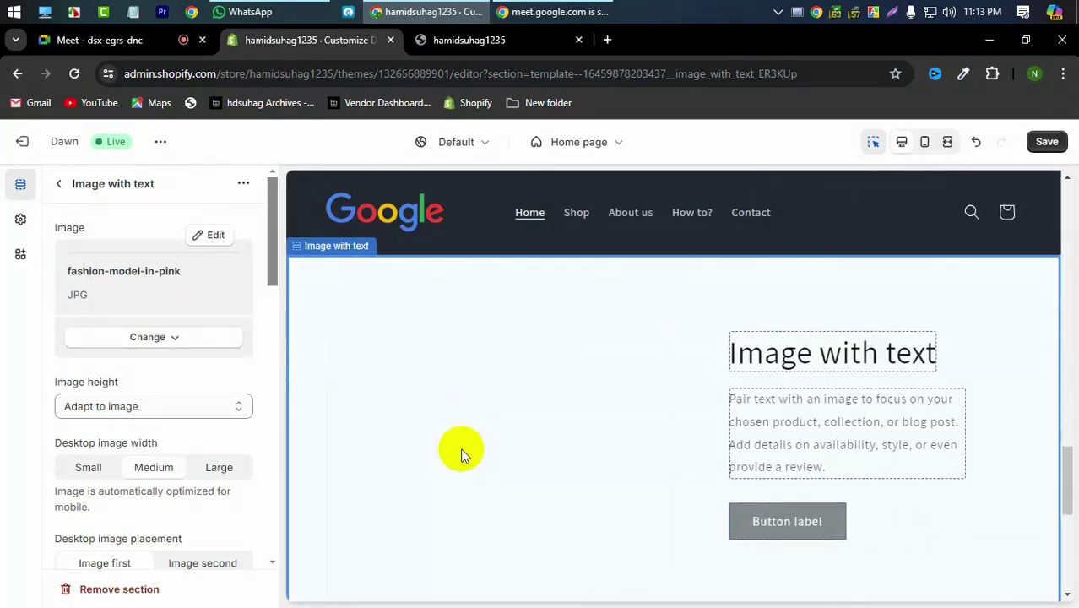
Check the image height options, keeping Adapt to image, and review the section's color scheme, mobile layout and padding settings.
{"action": "left_click", "coordinate": [153, 406]}
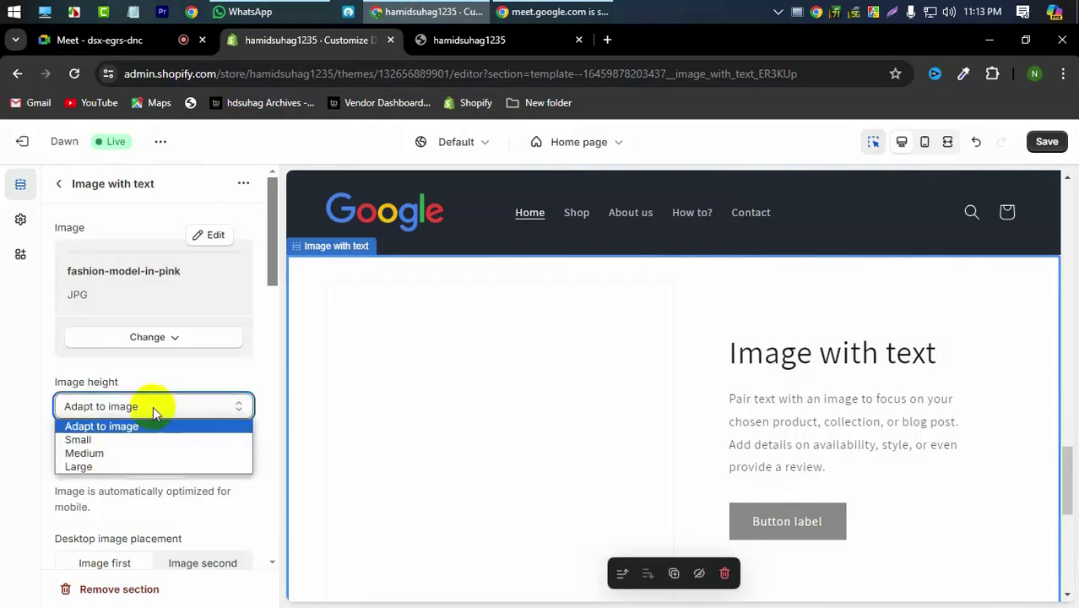
{"action": "left_click", "coordinate": [127, 424]}
{"action": "scroll", "coordinate": [120, 446], "scroll_direction": "down", "scroll_amount": 10}
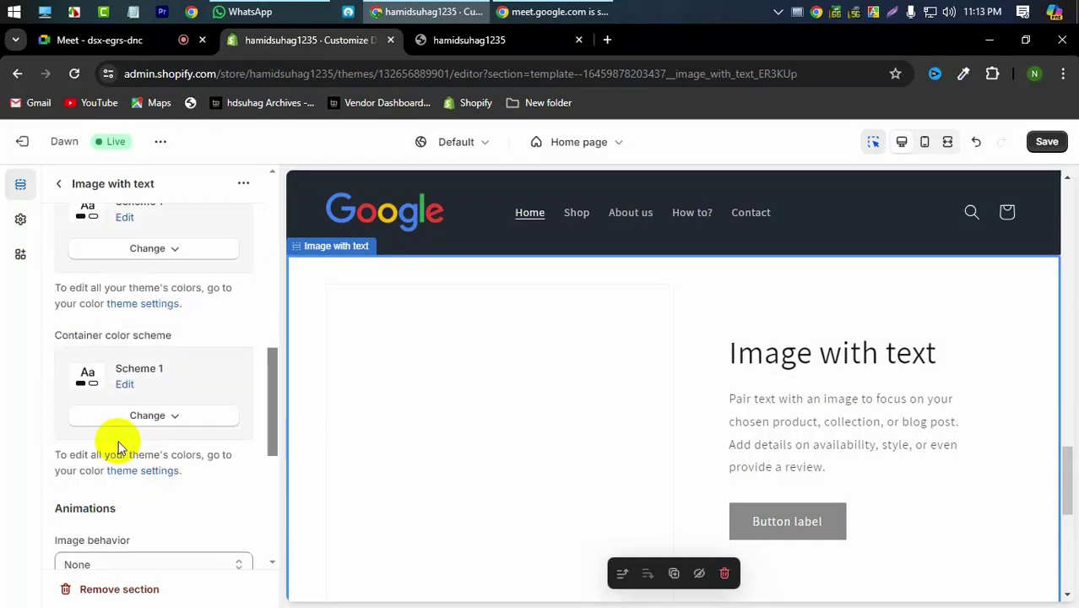
{"action": "scroll", "coordinate": [118, 445], "scroll_direction": "down", "scroll_amount": 5}
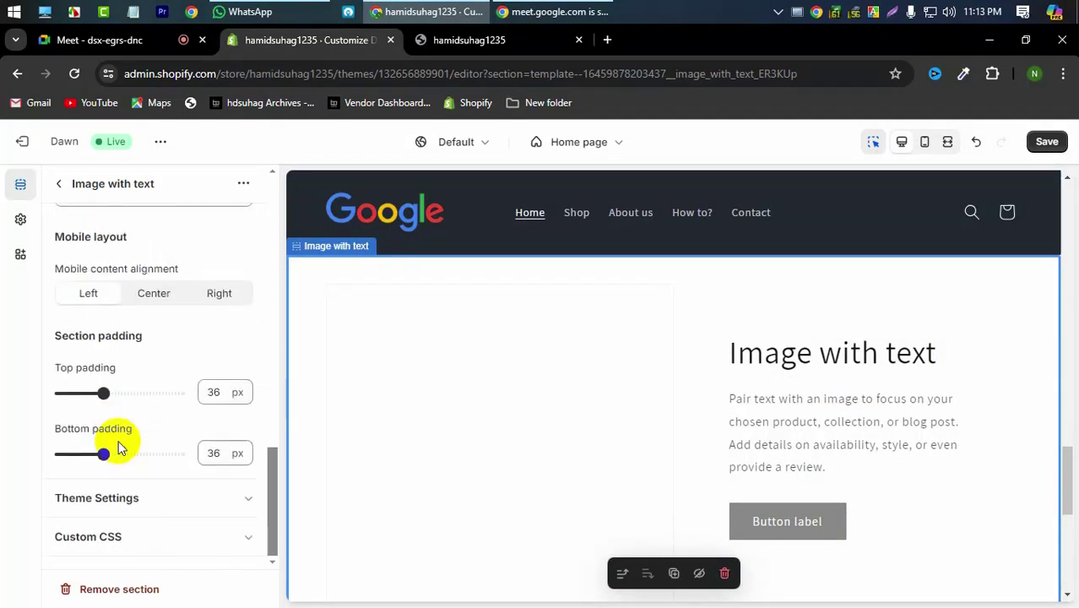
{"action": "left_click", "coordinate": [58, 183]}
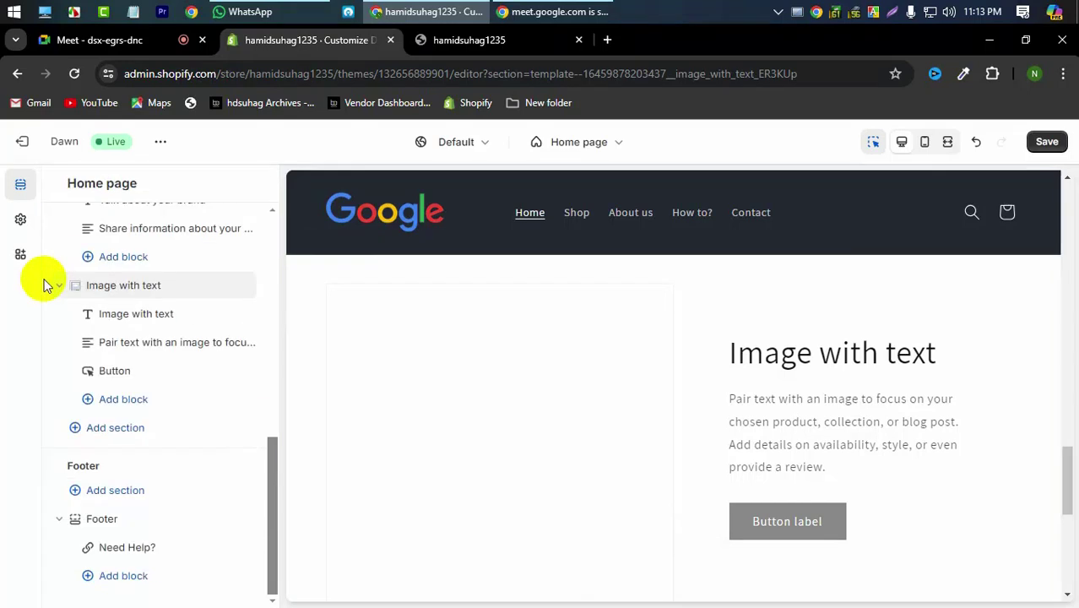
Open the Image with text section's heading and text blocks to examine their editable content.
{"action": "left_click", "coordinate": [133, 316]}
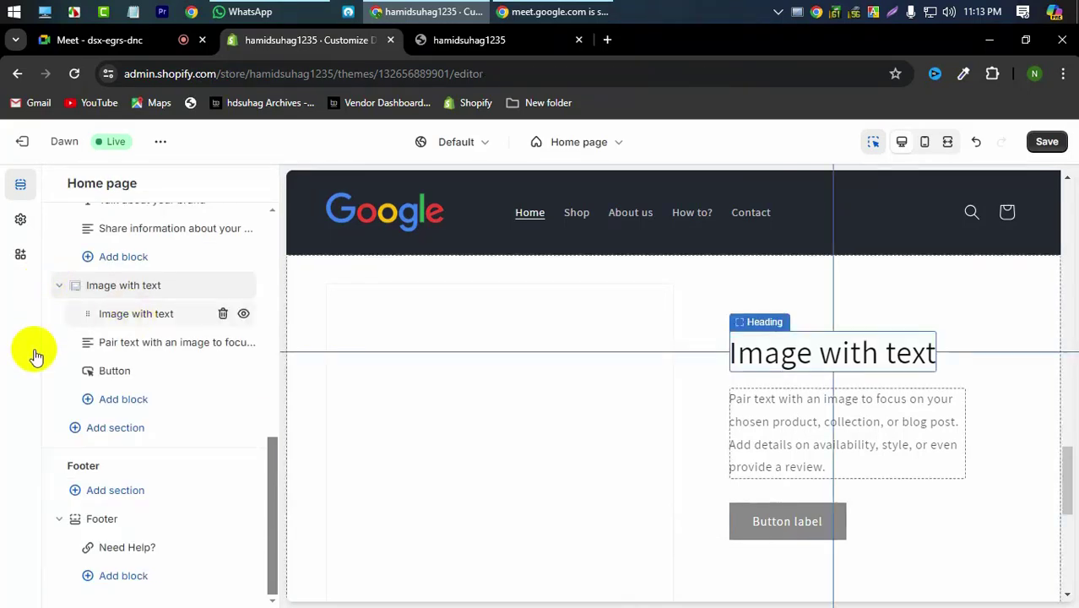
{"action": "left_click", "coordinate": [153, 292]}
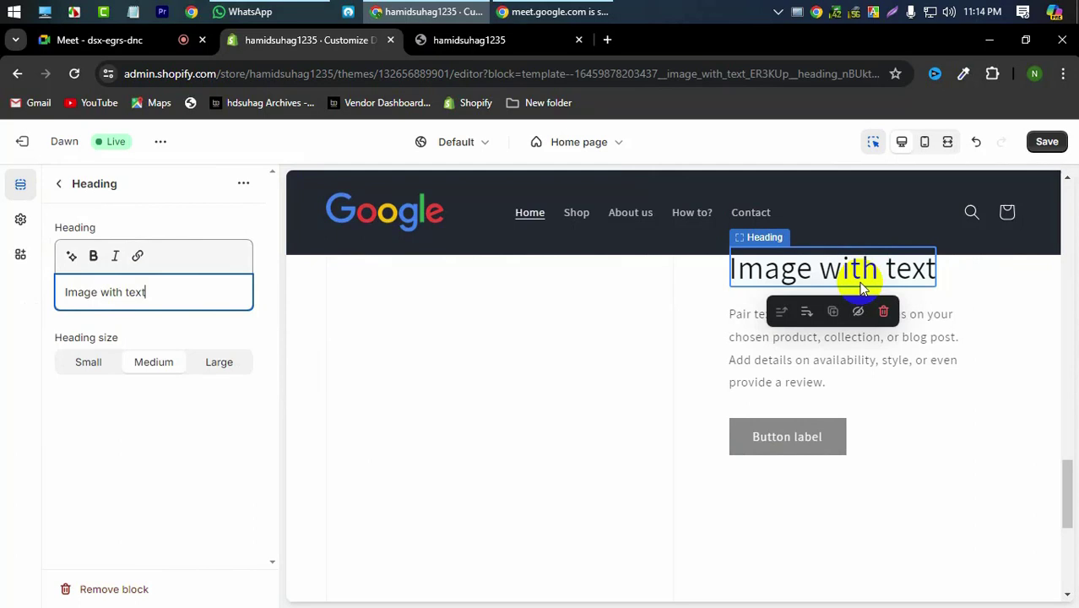
{"action": "left_click", "coordinate": [783, 380]}
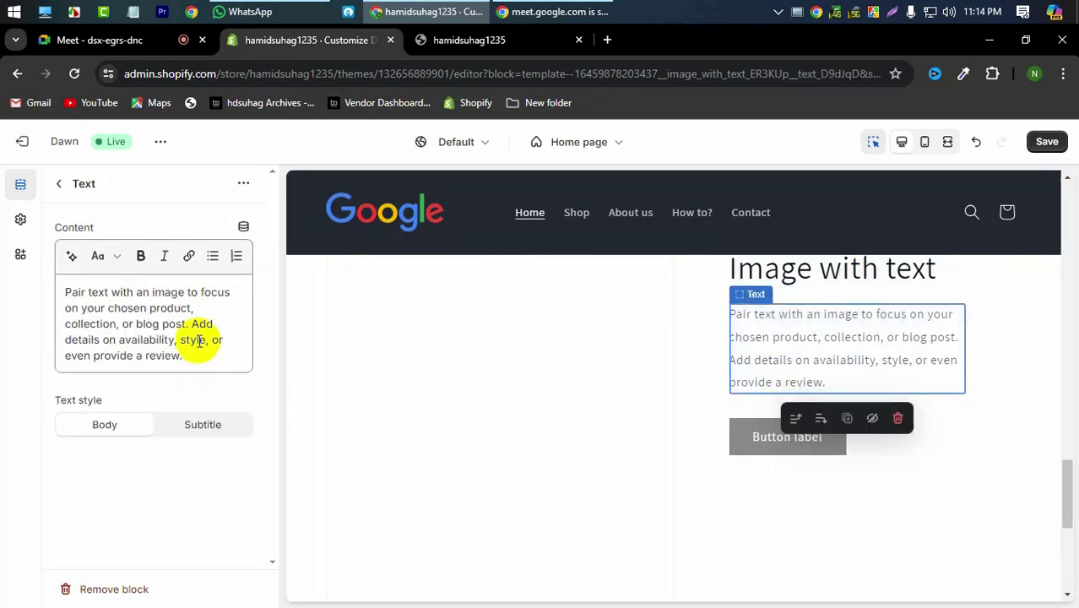
Leave the text block settings and remove the Button block from the Image with text section.
{"action": "left_click", "coordinate": [56, 183]}
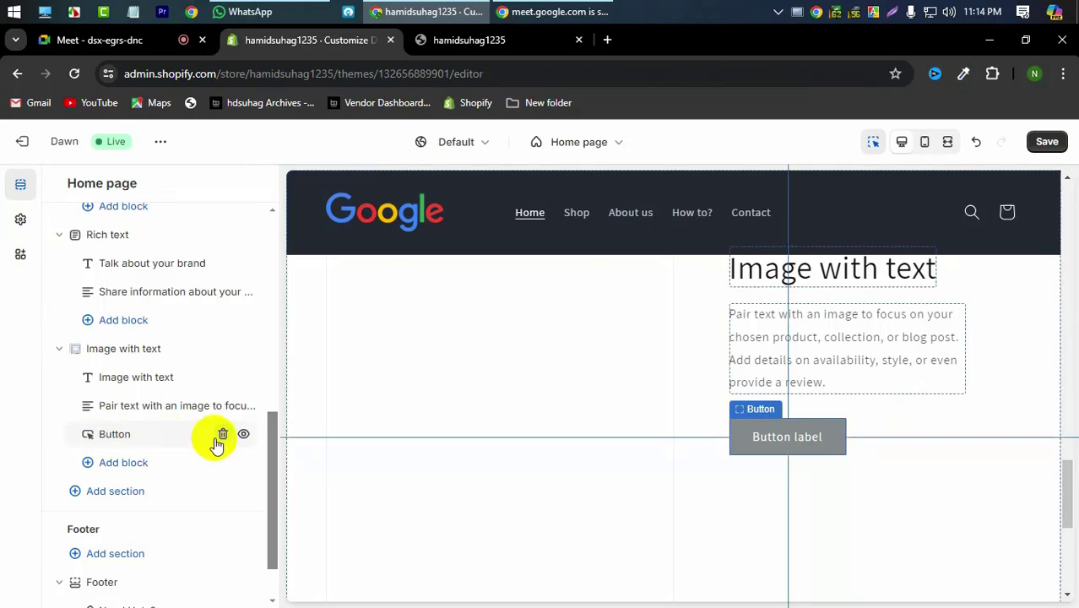
{"action": "left_click", "coordinate": [222, 434]}
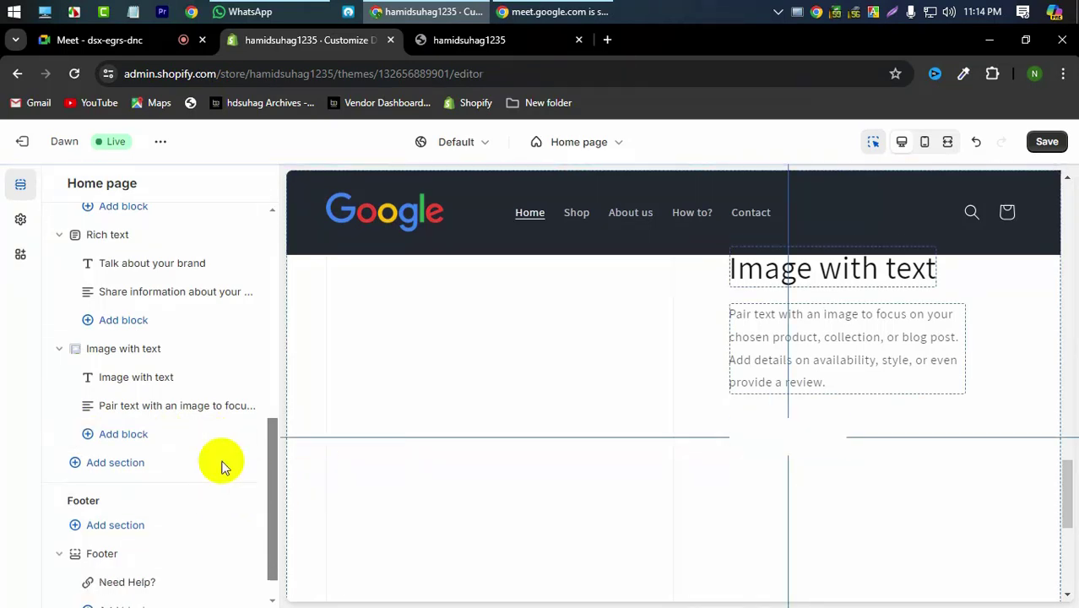
{"action": "scroll", "coordinate": [222, 466], "scroll_direction": "up", "scroll_amount": 2}
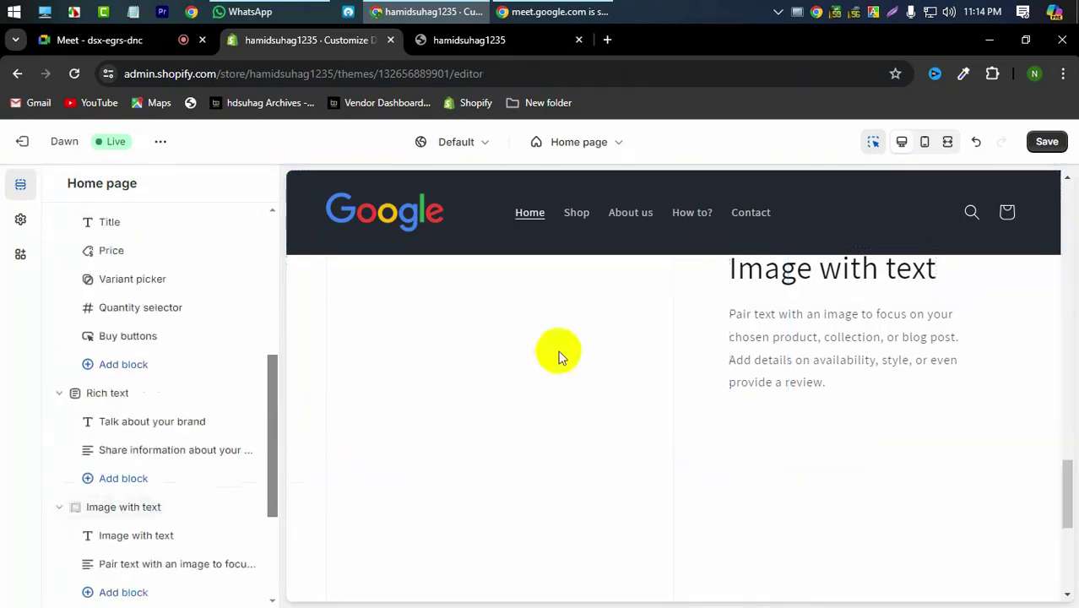
Review the Image with text section in the home page preview and save the theme changes.
{"action": "left_click", "coordinate": [149, 512]}
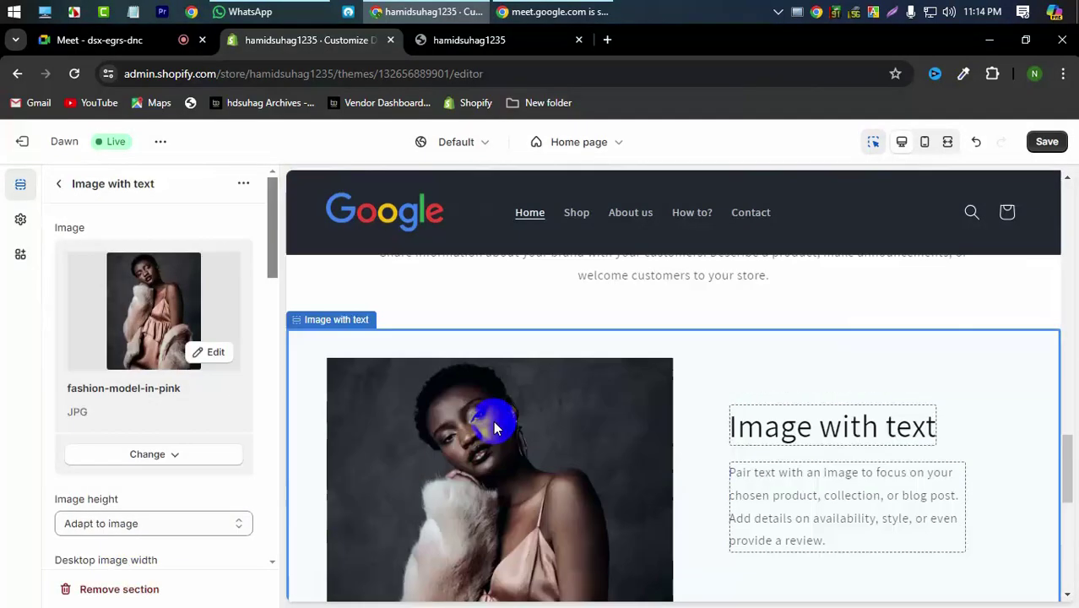
{"action": "scroll", "coordinate": [488, 423], "scroll_direction": "down", "scroll_amount": 5}
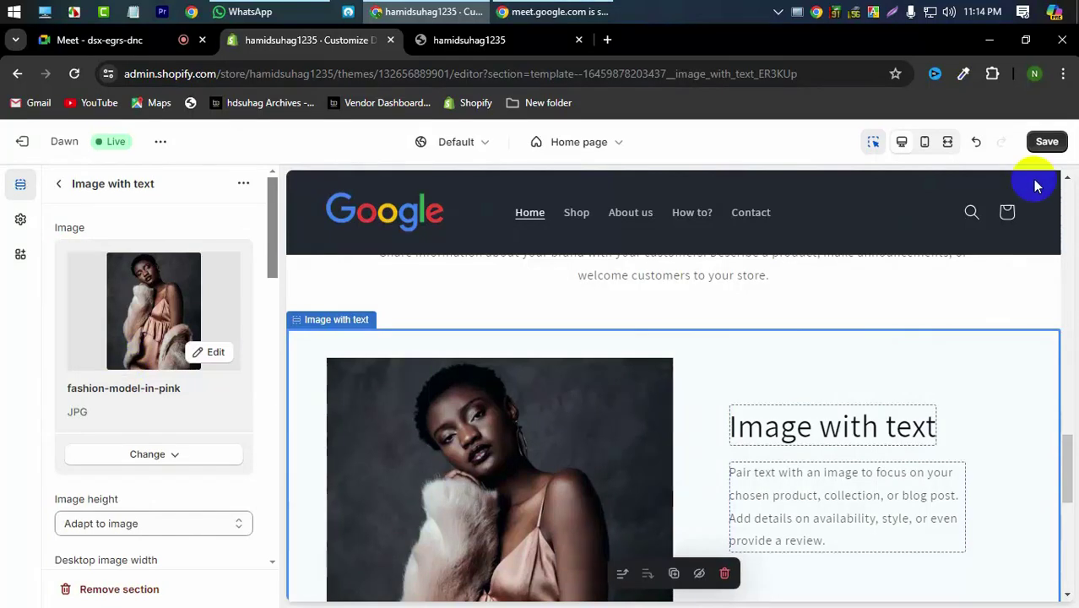
{"action": "scroll", "coordinate": [541, 498], "scroll_direction": "down", "scroll_amount": 3}
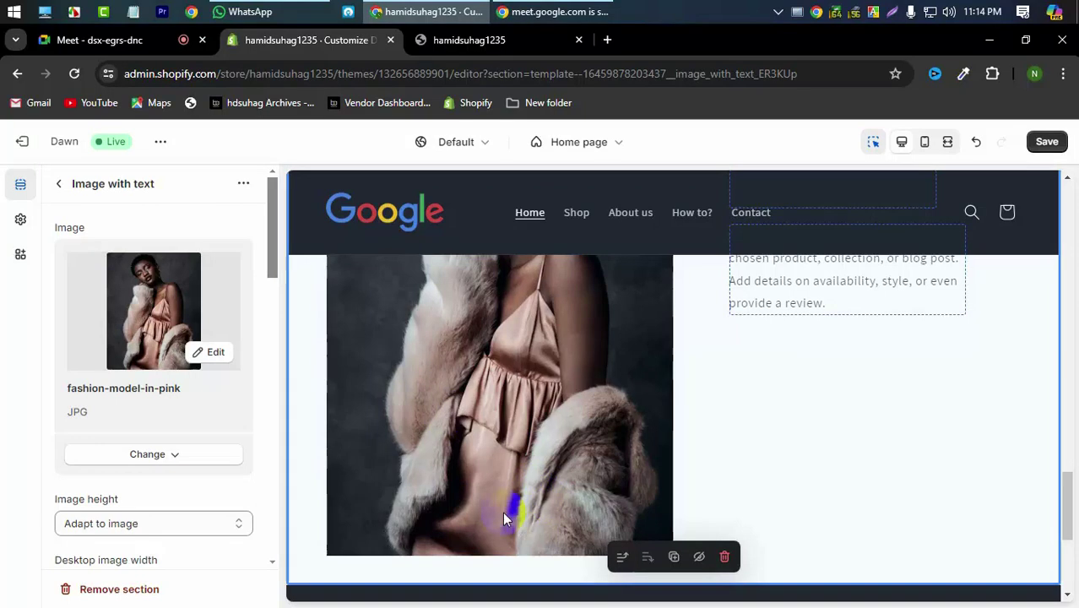
{"action": "scroll", "coordinate": [539, 512], "scroll_direction": "up", "scroll_amount": 3}
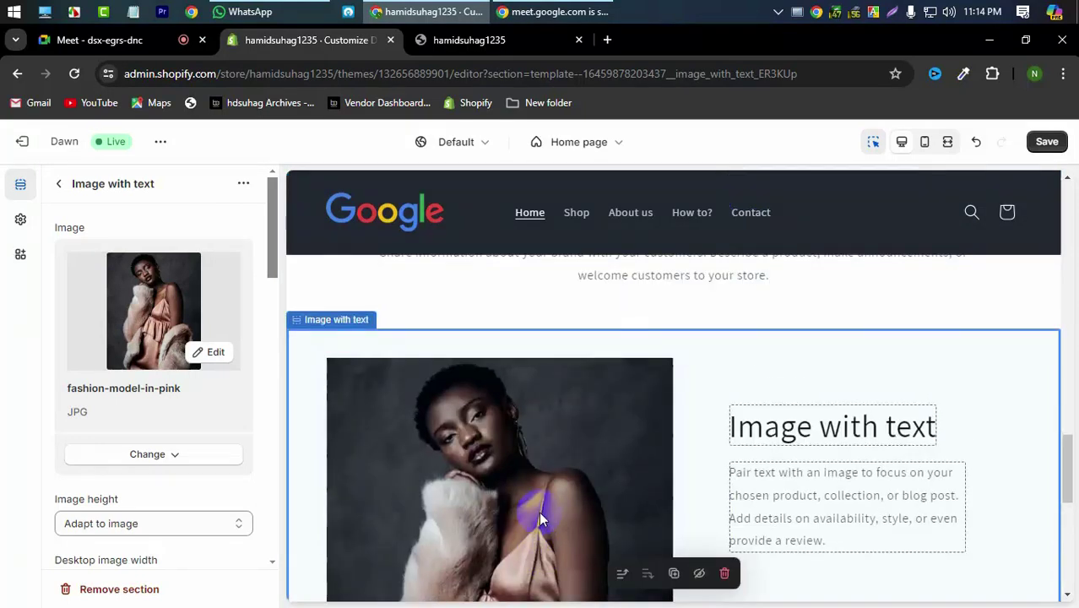
{"action": "left_click", "coordinate": [1046, 141]}
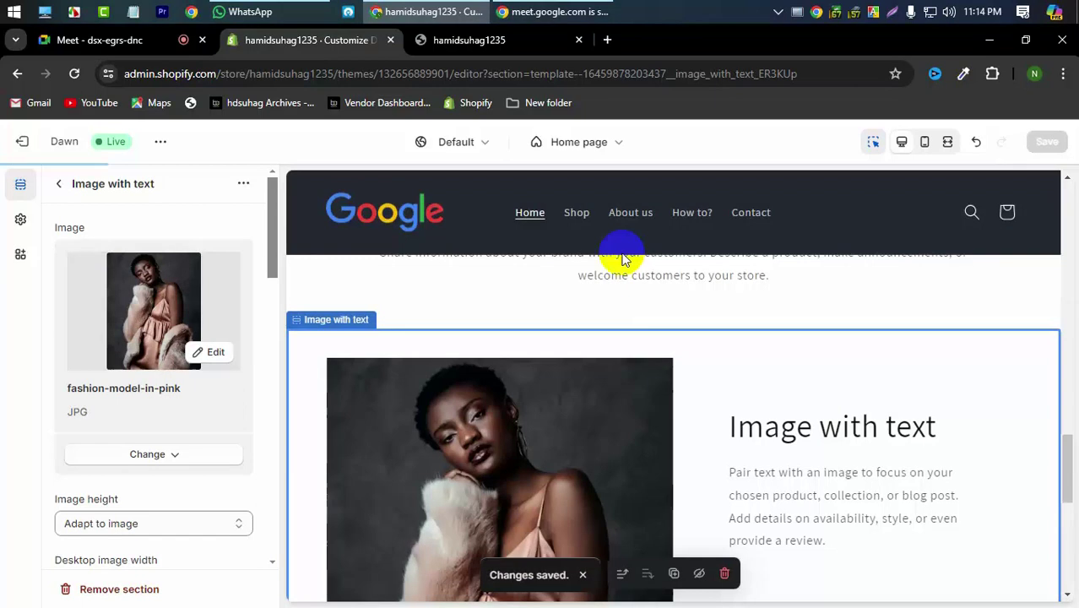
Reload the live storefront, check the Image with text section above the footer, and return to the theme editor.
{"action": "left_click", "coordinate": [470, 39]}
{"action": "left_click", "coordinate": [76, 73]}
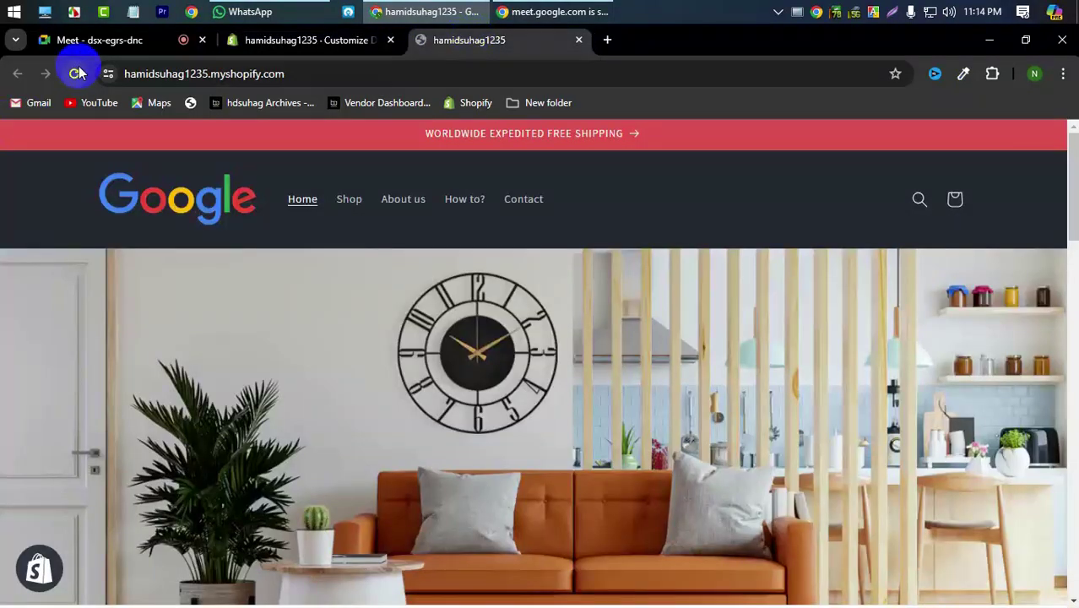
{"action": "scroll", "coordinate": [2, 453], "scroll_direction": "down", "scroll_amount": 3}
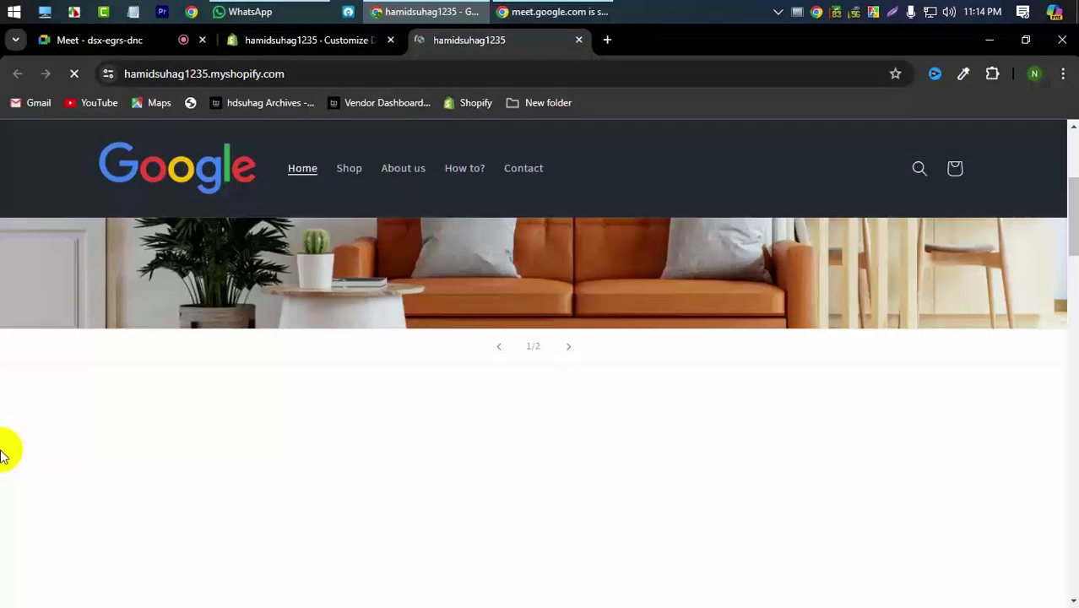
{"action": "scroll", "coordinate": [2, 454], "scroll_direction": "down", "scroll_amount": 10}
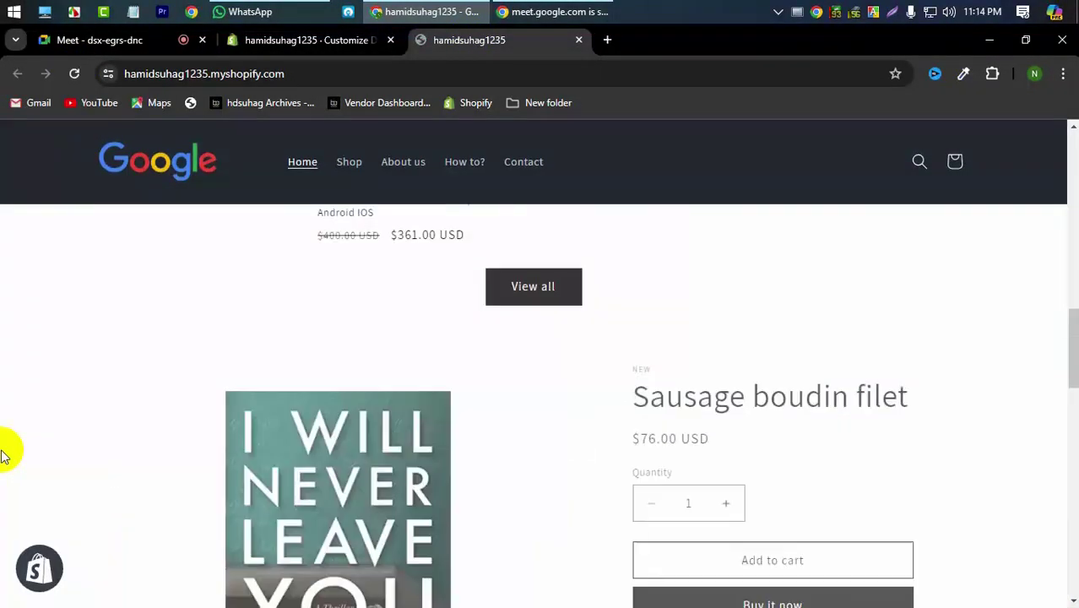
{"action": "scroll", "coordinate": [2, 453], "scroll_direction": "down", "scroll_amount": 9}
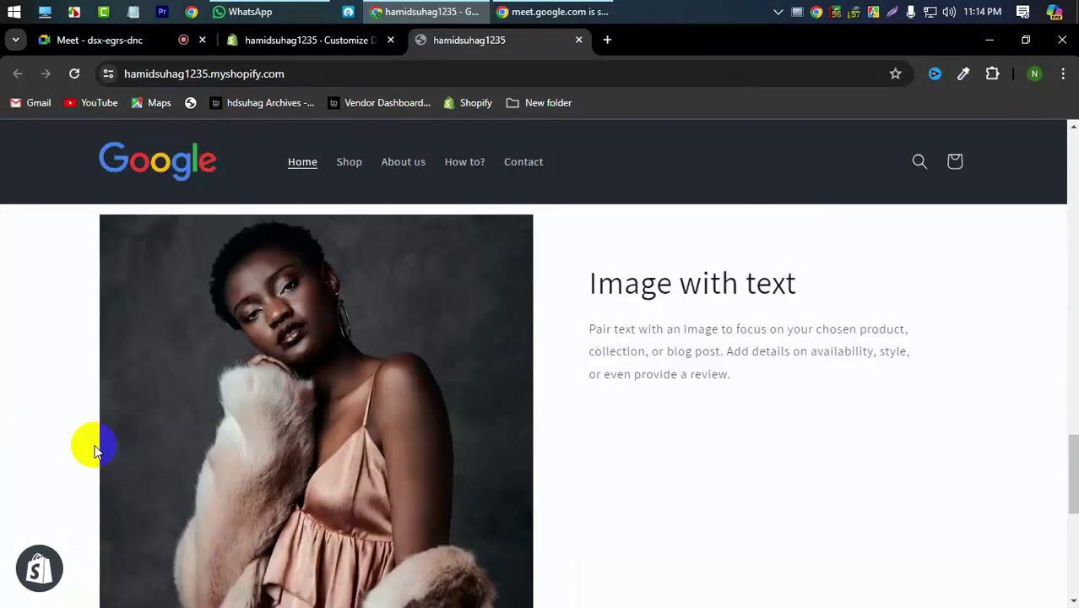
{"action": "scroll", "coordinate": [404, 429], "scroll_direction": "down", "scroll_amount": 5}
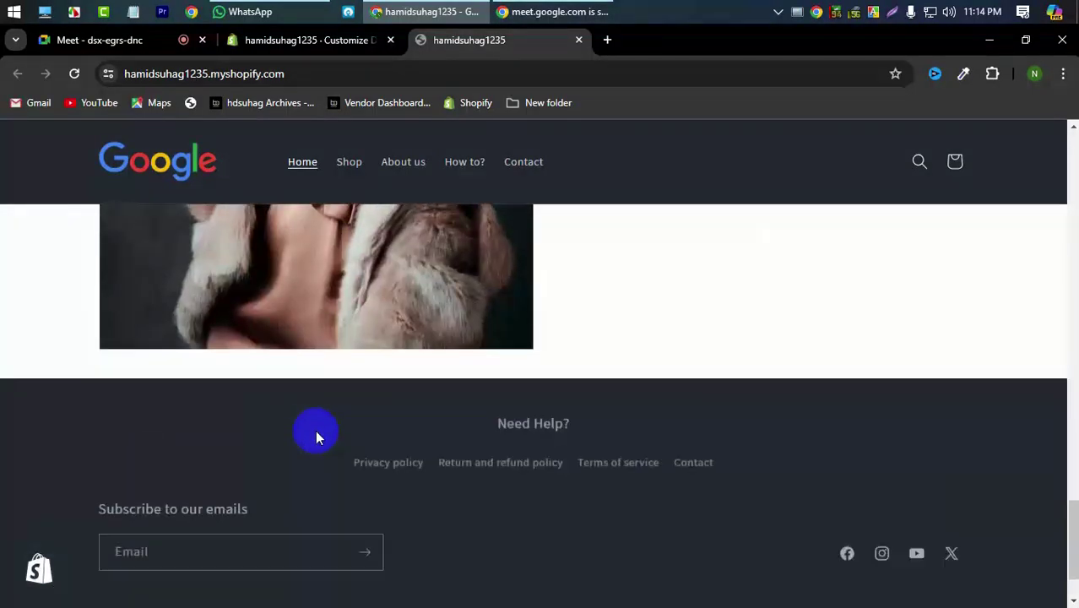
{"action": "scroll", "coordinate": [315, 430], "scroll_direction": "up", "scroll_amount": 5}
{"action": "left_click", "coordinate": [162, 40]}
{"action": "left_click", "coordinate": [356, 49]}
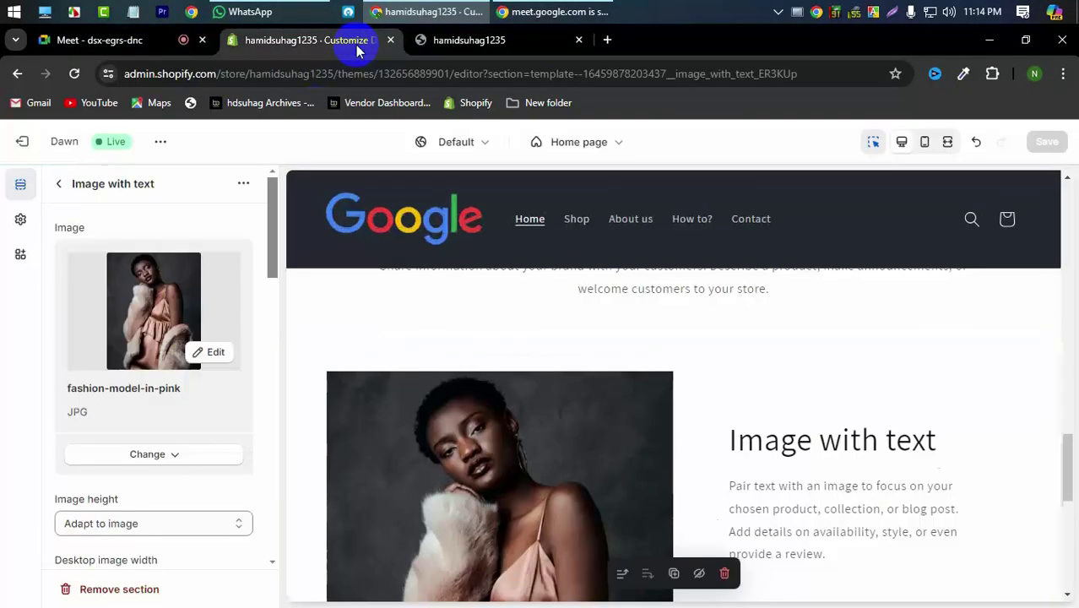
Add a Multicolumn section below the Image with text section on the home page and look over its columns.
{"action": "left_click", "coordinate": [59, 184]}
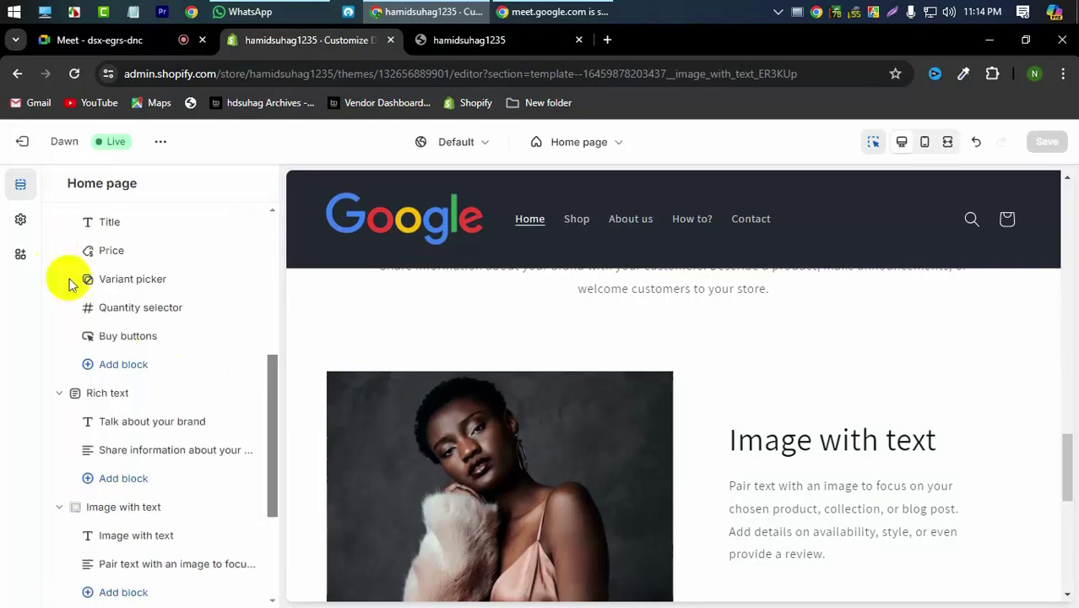
{"action": "scroll", "coordinate": [157, 354], "scroll_direction": "down", "scroll_amount": 3}
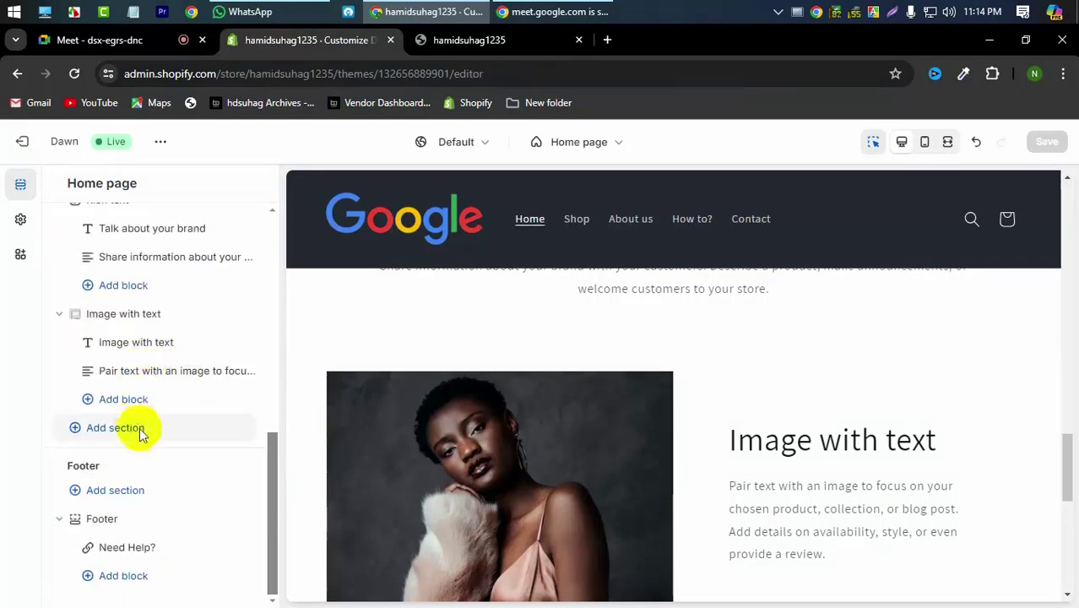
{"action": "left_click", "coordinate": [139, 427]}
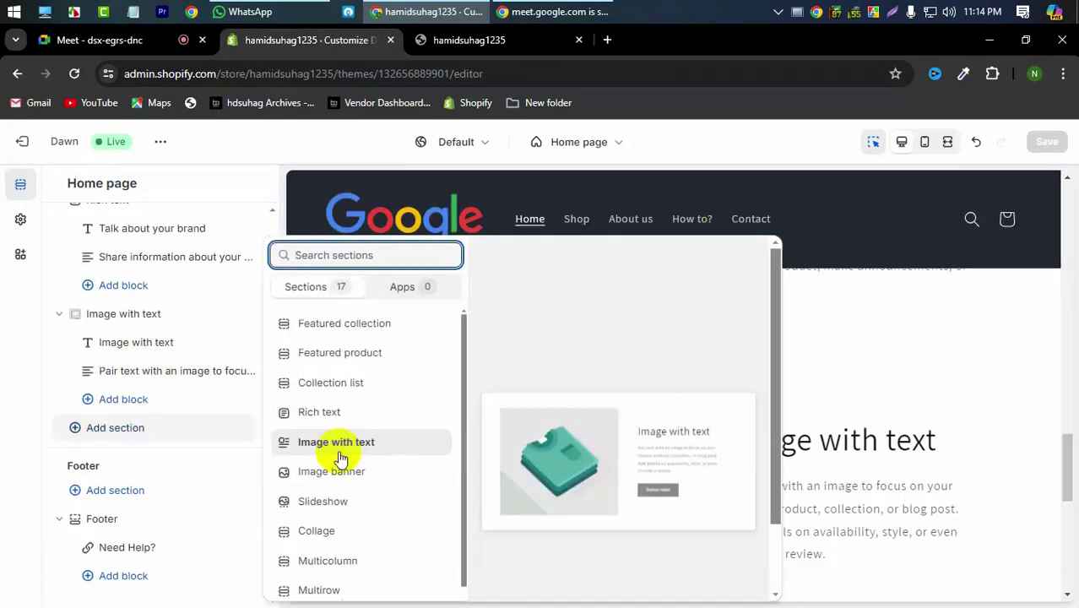
{"action": "scroll", "coordinate": [341, 458], "scroll_direction": "down", "scroll_amount": 1}
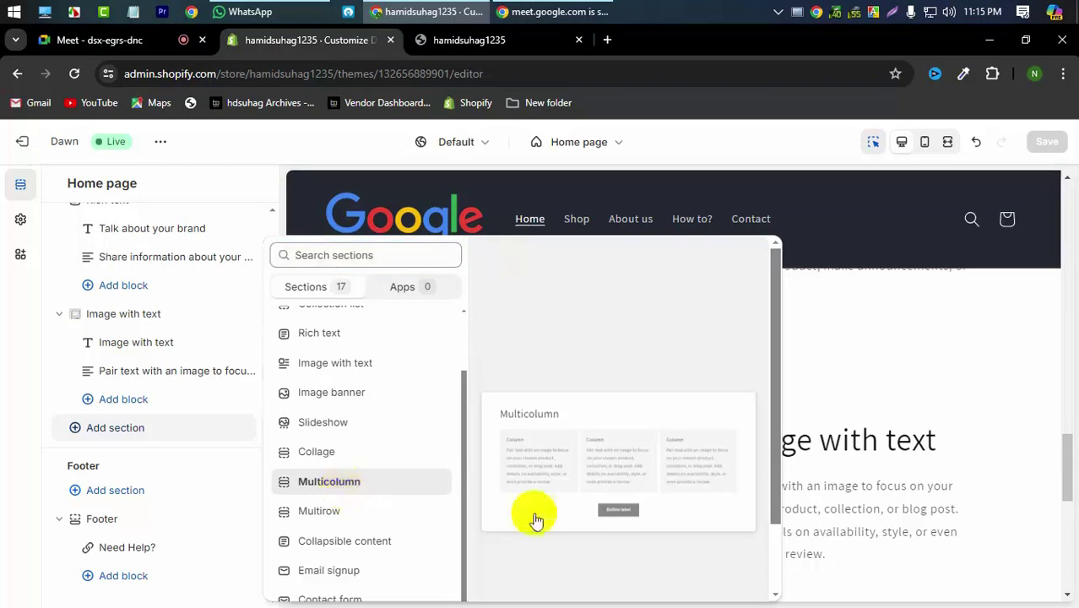
{"action": "key", "text": "Escape"}
{"action": "scroll", "coordinate": [686, 444], "scroll_direction": "down", "scroll_amount": 5}
{"action": "scroll", "coordinate": [684, 441], "scroll_direction": "down", "scroll_amount": 2}
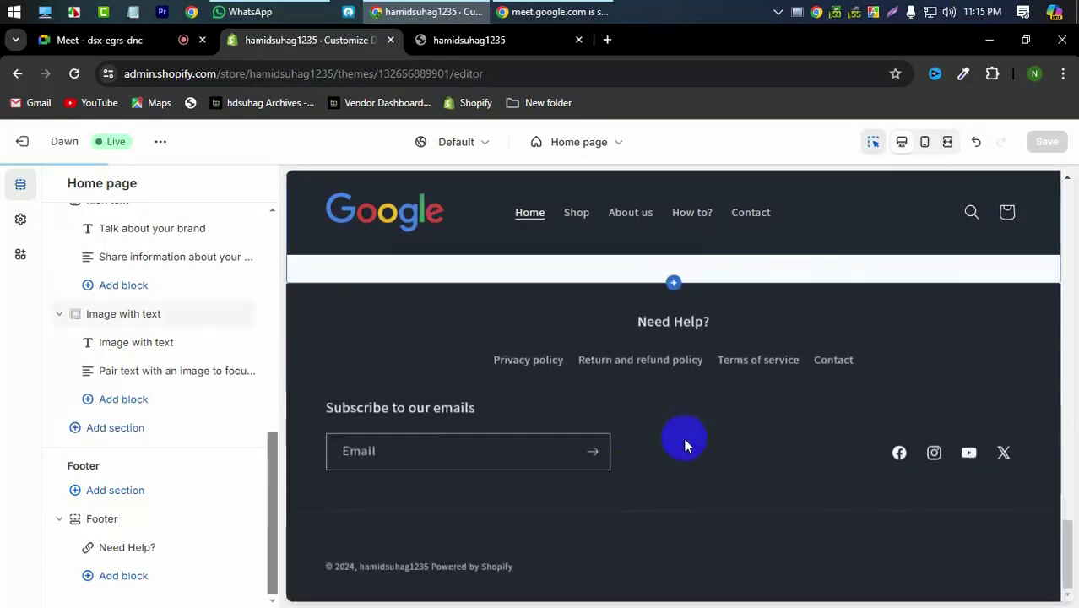
{"action": "scroll", "coordinate": [642, 441], "scroll_direction": "up", "scroll_amount": 3}
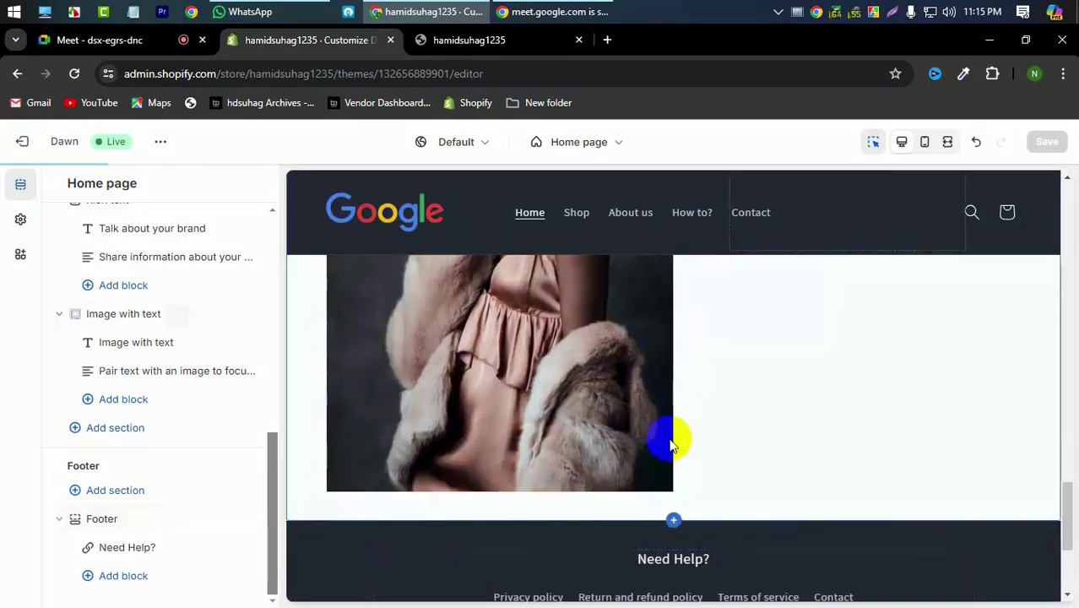
{"action": "left_click", "coordinate": [464, 434]}
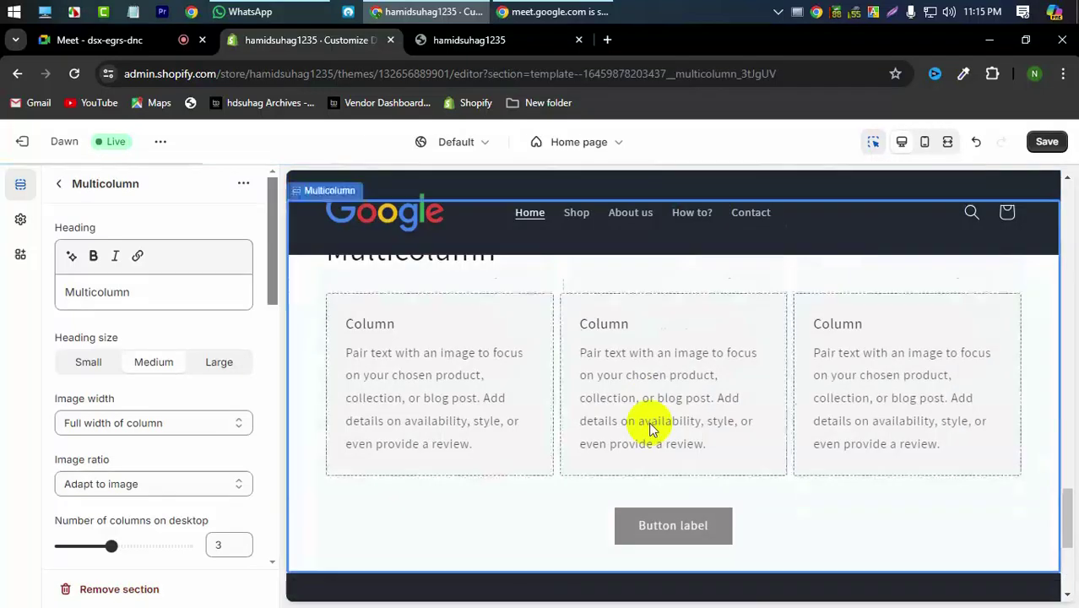
{"action": "scroll", "coordinate": [645, 406], "scroll_direction": "down", "scroll_amount": 2}
{"action": "scroll", "coordinate": [625, 397], "scroll_direction": "up", "scroll_amount": 2}
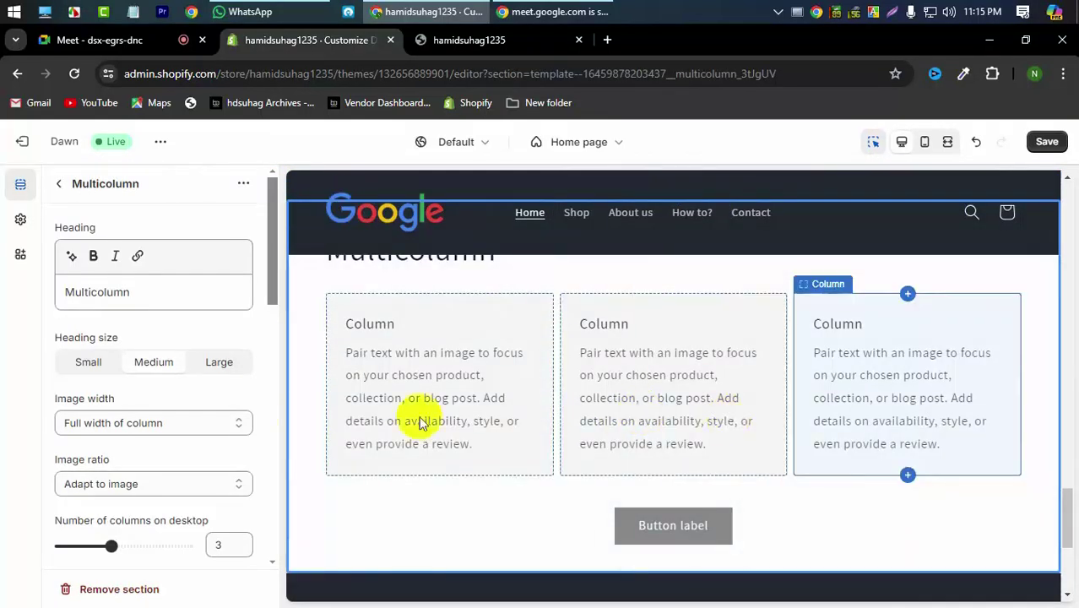
Add a Collapsible content section below the Multicolumn section on the home page.
{"action": "left_click", "coordinate": [57, 185]}
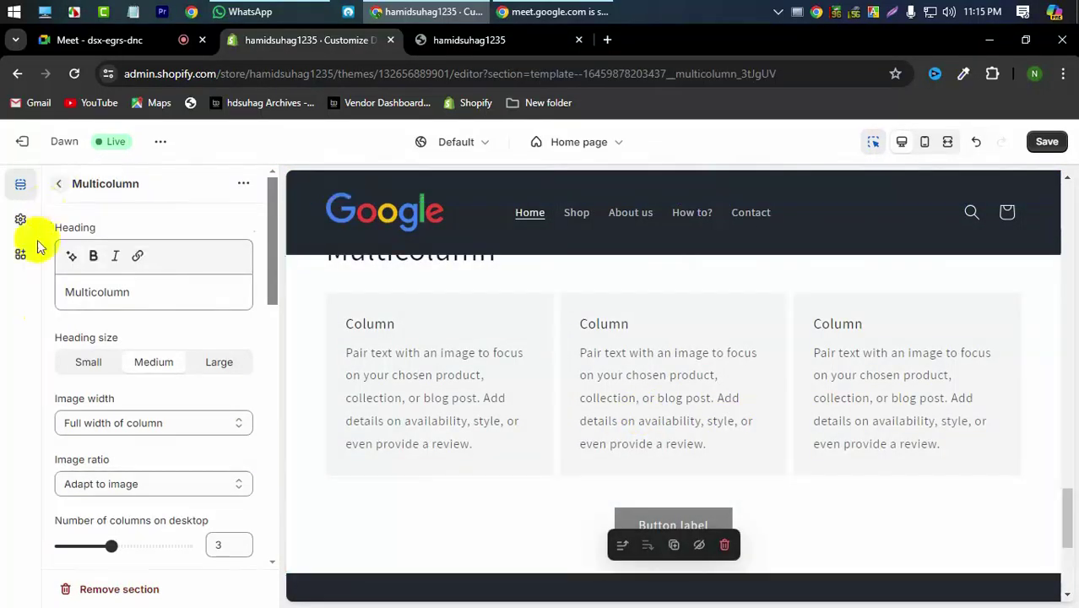
{"action": "left_click", "coordinate": [116, 428]}
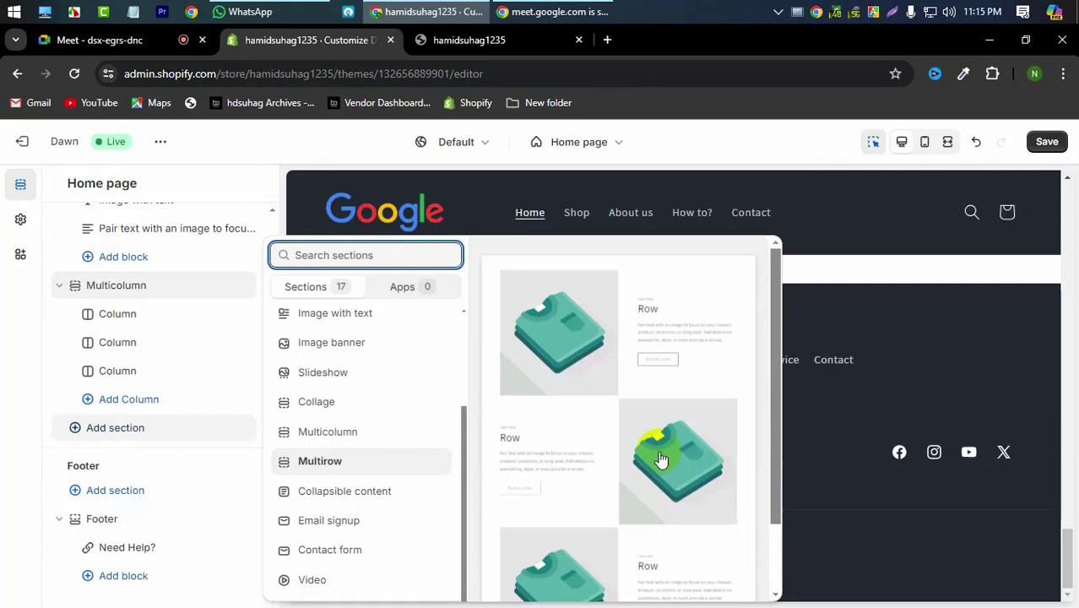
{"action": "scroll", "coordinate": [661, 460], "scroll_direction": "down", "scroll_amount": 1}
{"action": "scroll", "coordinate": [661, 456], "scroll_direction": "up", "scroll_amount": 1}
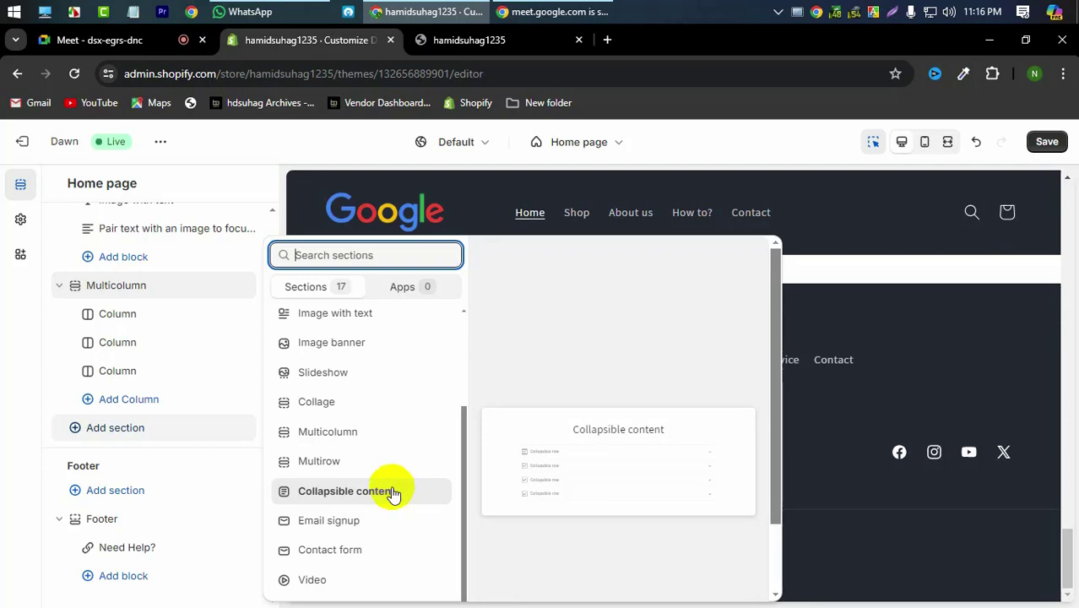
{"action": "left_click", "coordinate": [605, 449]}
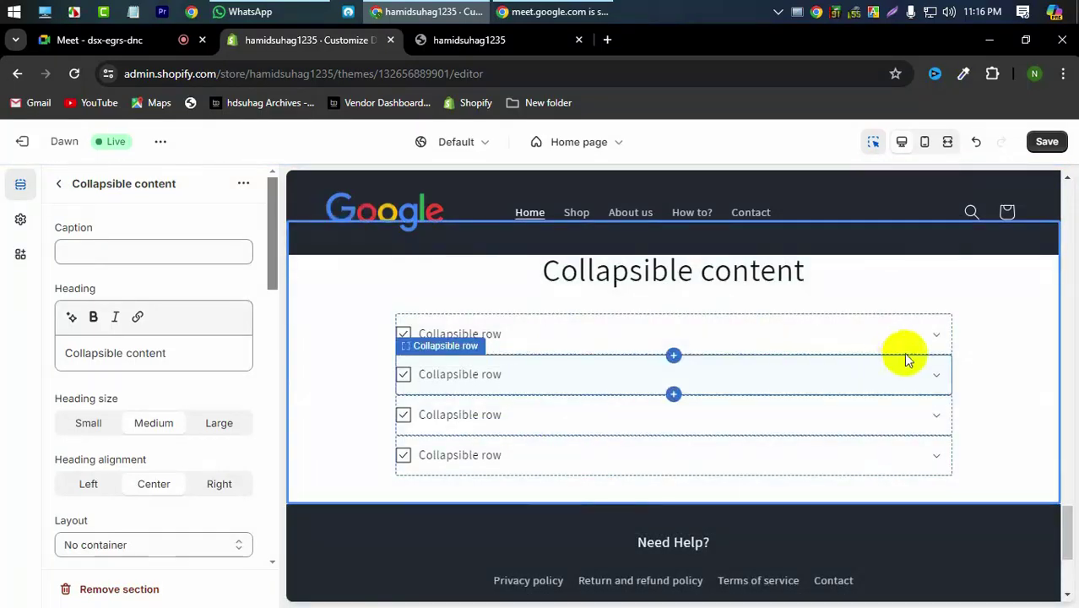
Fill the first collapsible row's content with filler text starting "oihkgfdfdf" and ending "jcvnbkjcvnknoij", and save the theme.
{"action": "left_click", "coordinate": [585, 342]}
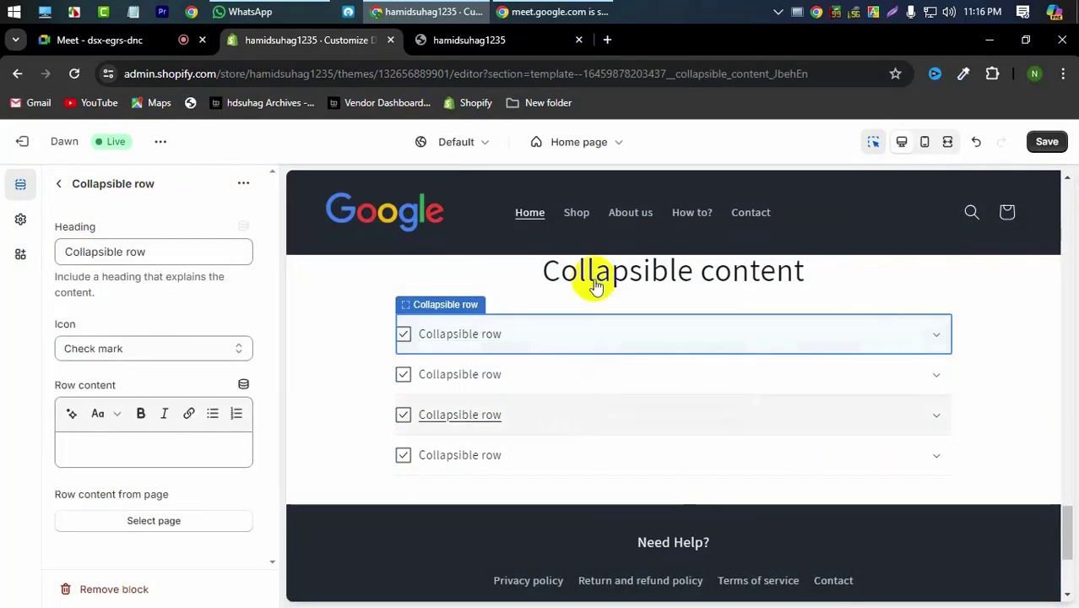
{"action": "left_click", "coordinate": [128, 455]}
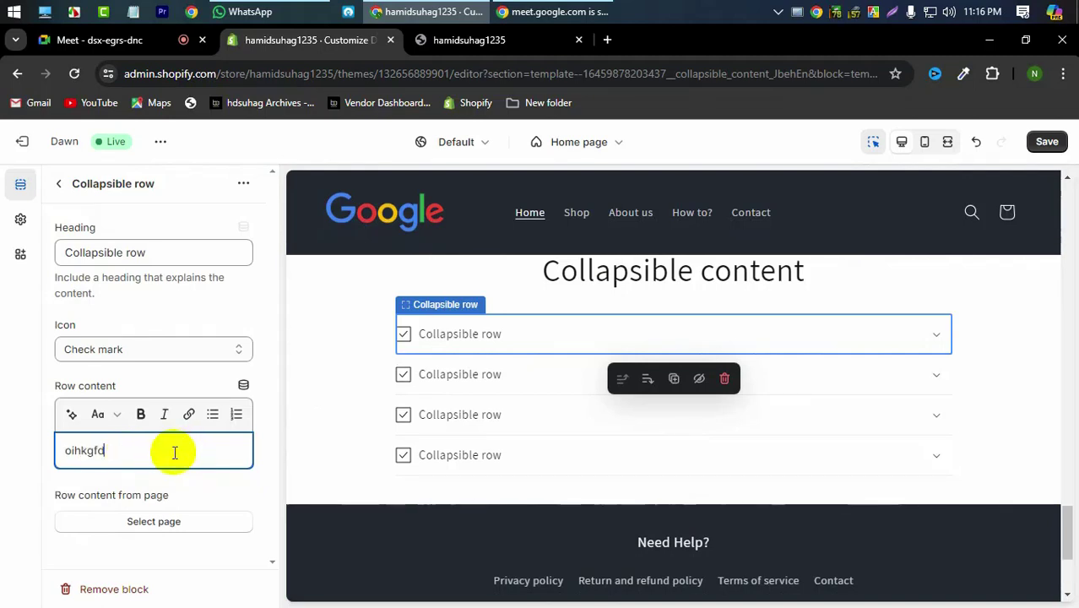
{"action": "type", "text": "fdfdfdfdfdfdfdfdfdfdfdjcvnbkjcvnknoij"}
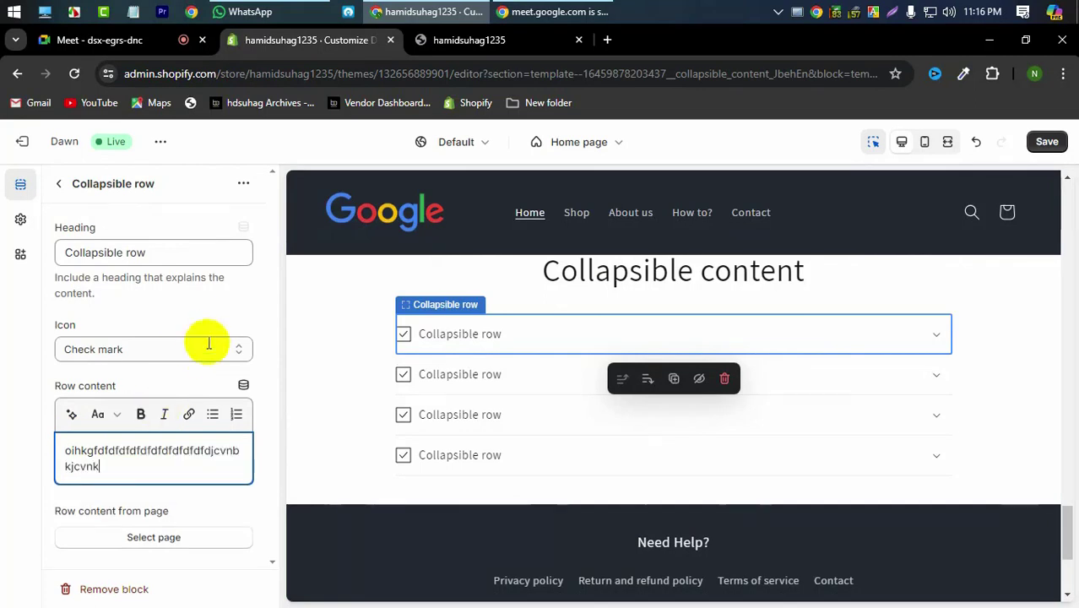
{"action": "left_click", "coordinate": [1046, 141]}
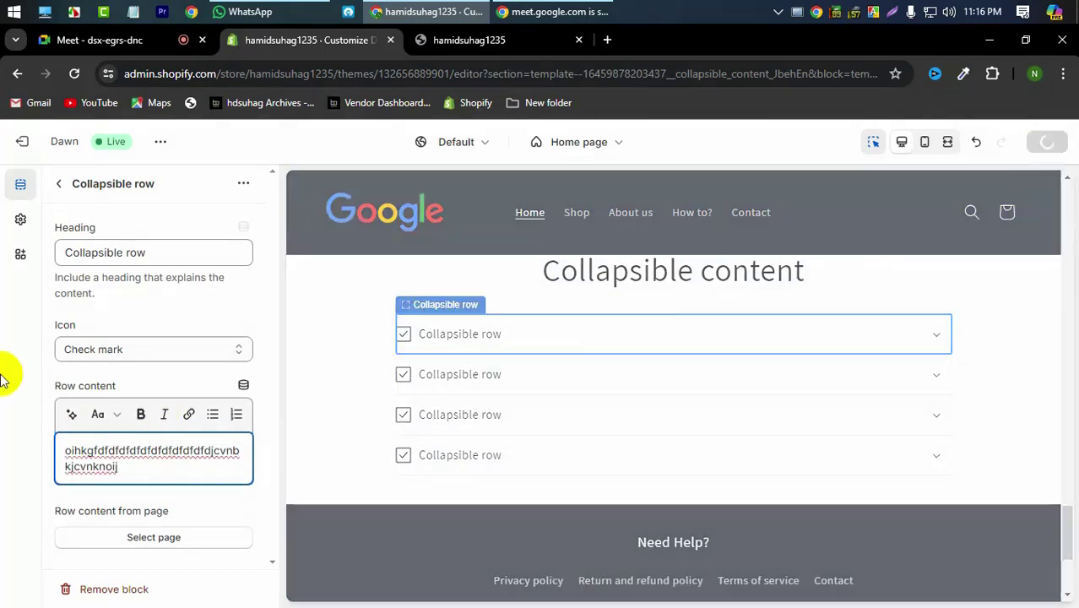
Reload the live storefront and expand the first row of the Collapsible content section to check its content.
{"action": "left_click", "coordinate": [447, 40]}
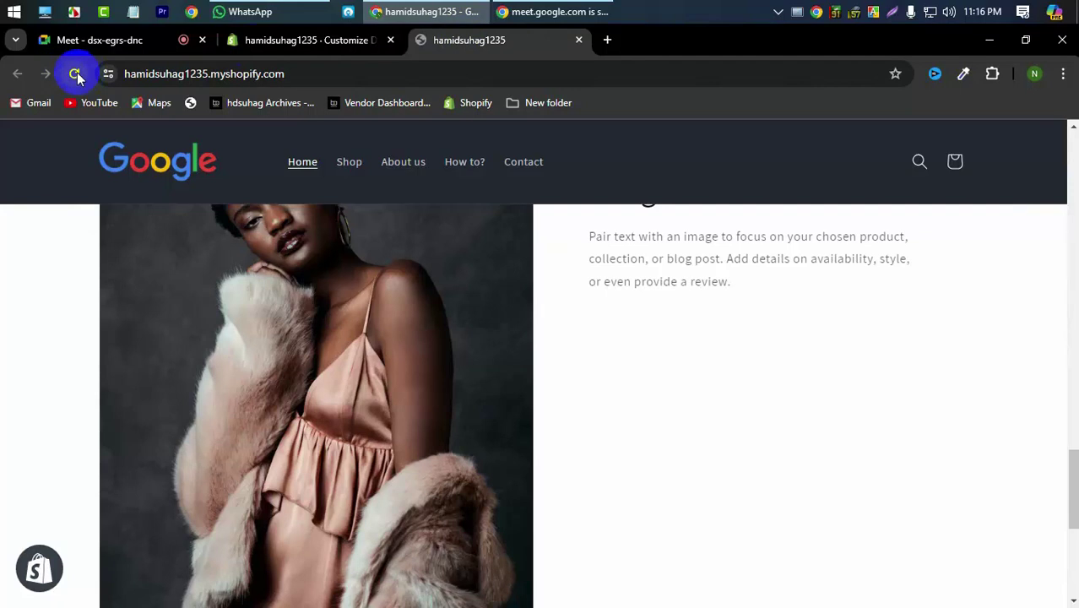
{"action": "left_click", "coordinate": [298, 41]}
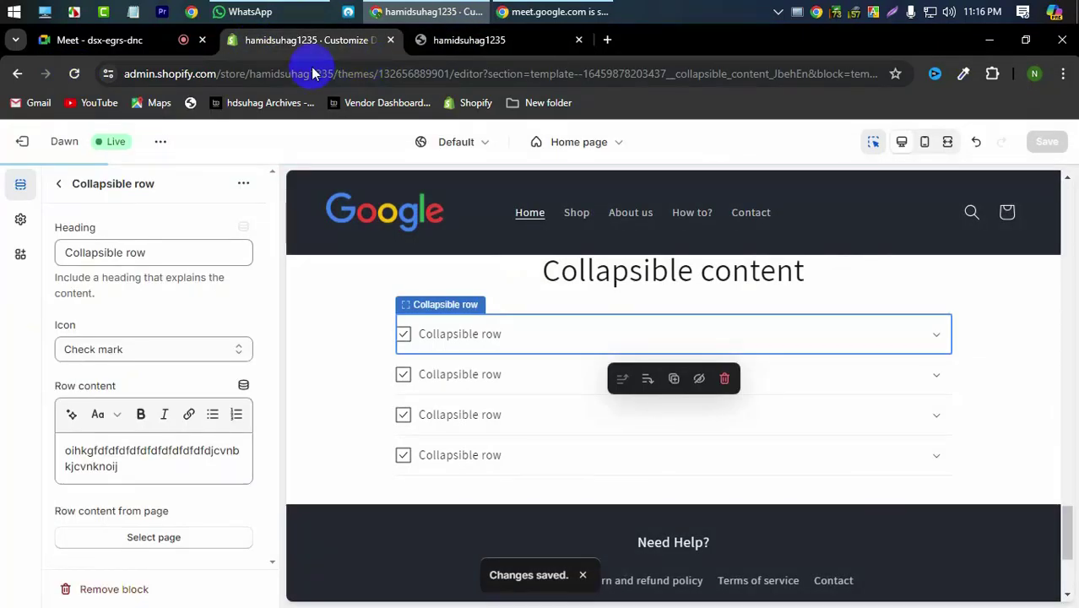
{"action": "left_click", "coordinate": [475, 44]}
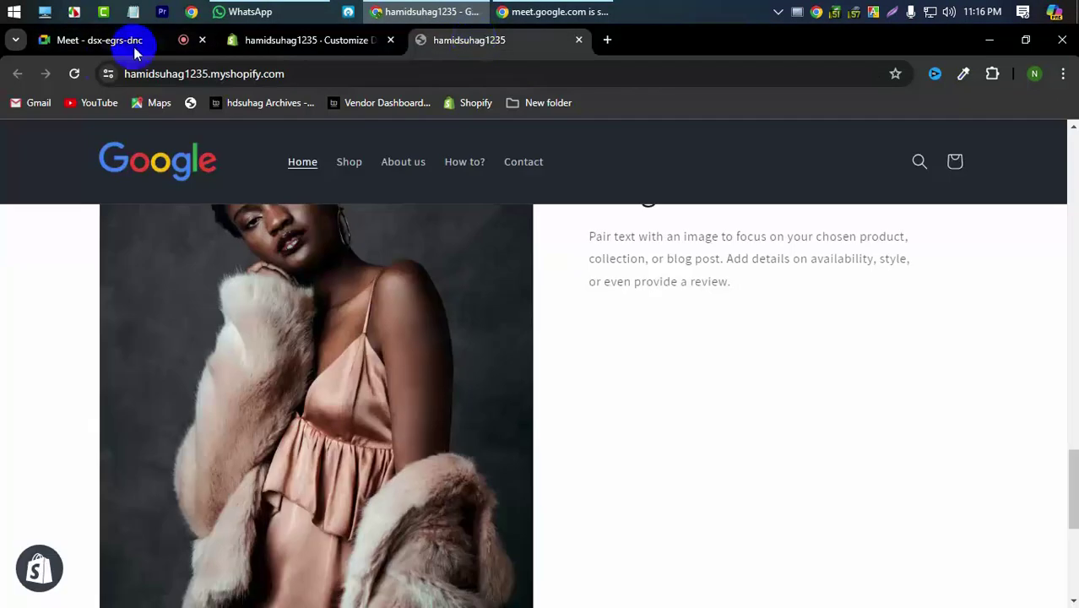
{"action": "left_click", "coordinate": [75, 73]}
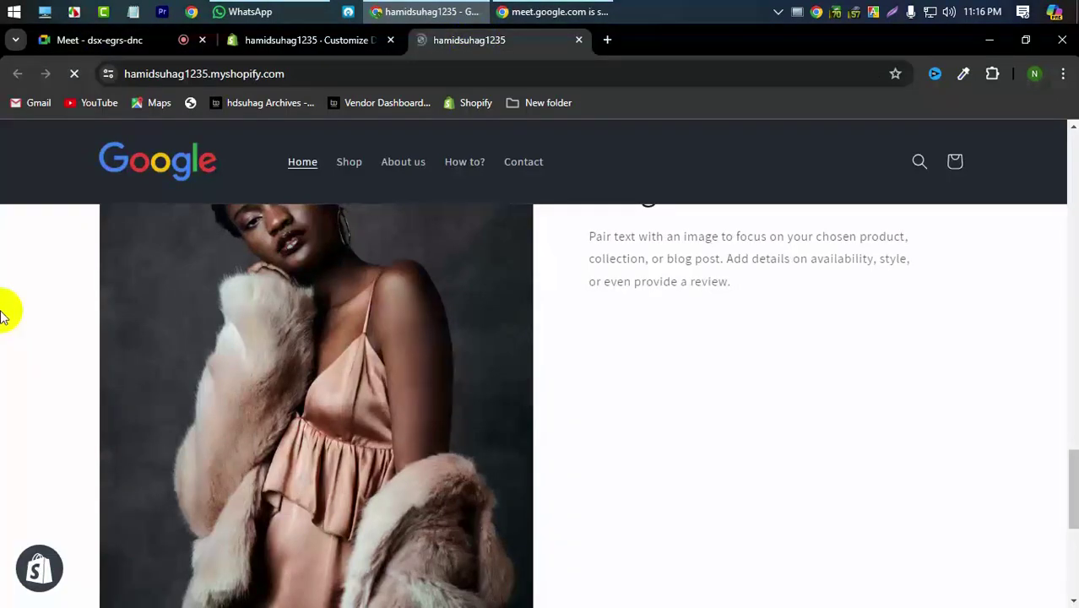
{"action": "scroll", "coordinate": [2, 329], "scroll_direction": "down", "scroll_amount": 15}
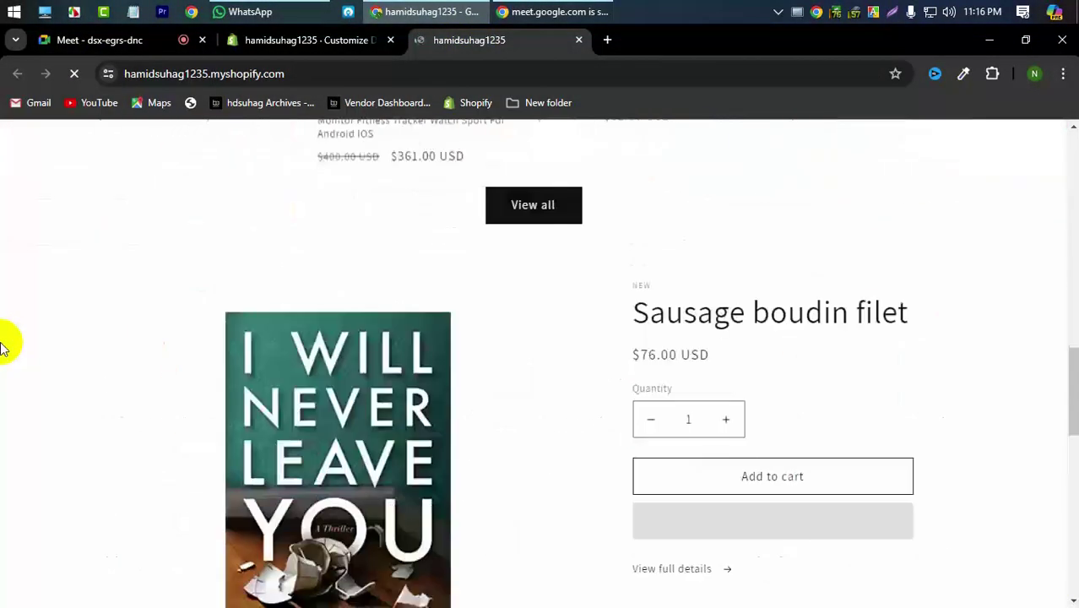
{"action": "scroll", "coordinate": [3, 346], "scroll_direction": "down", "scroll_amount": 15}
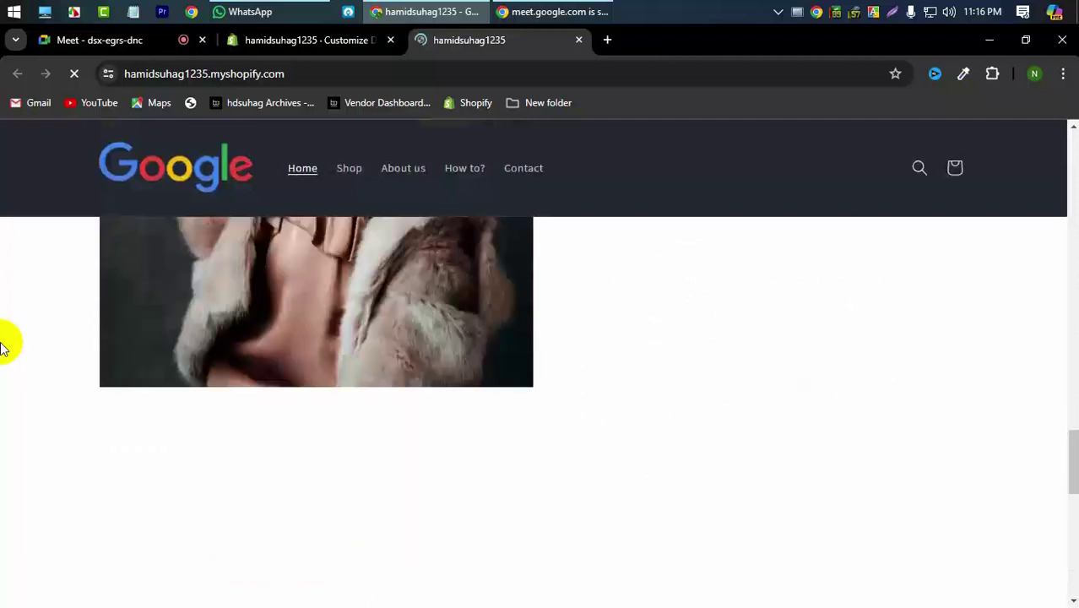
{"action": "scroll", "coordinate": [2, 346], "scroll_direction": "down", "scroll_amount": 10}
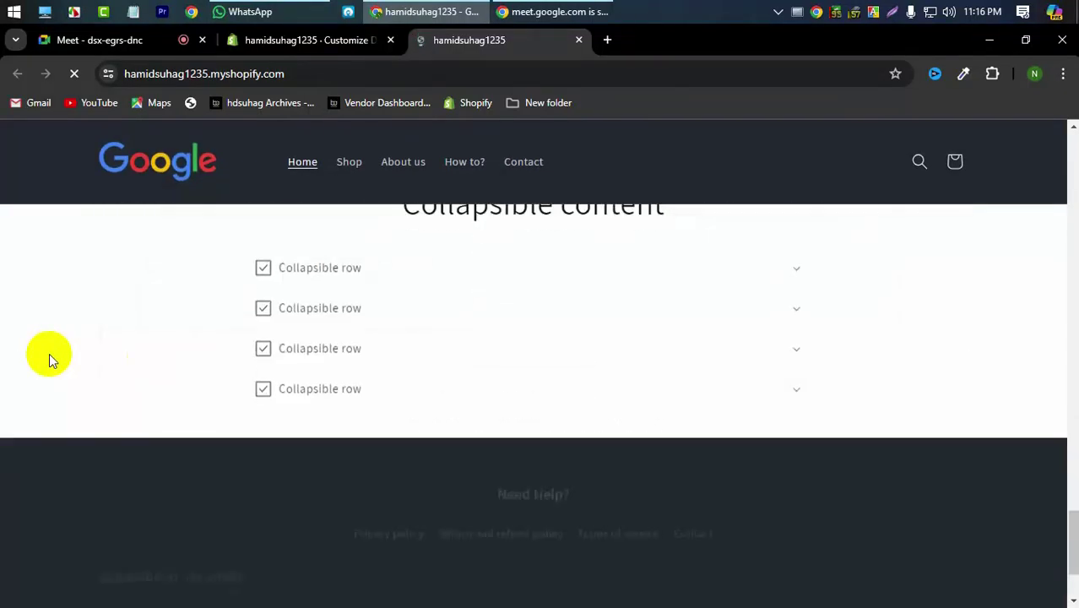
{"action": "left_click", "coordinate": [797, 272]}
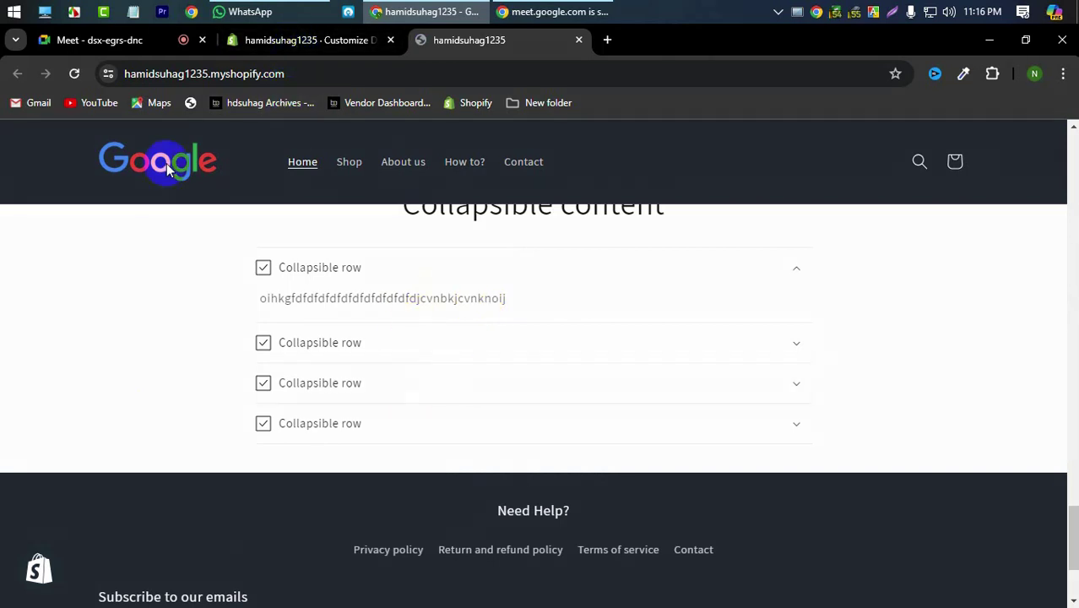
Return to the theme editor and add a Blog posts section below the Collapsible content section on the home page.
{"action": "left_click", "coordinate": [309, 42]}
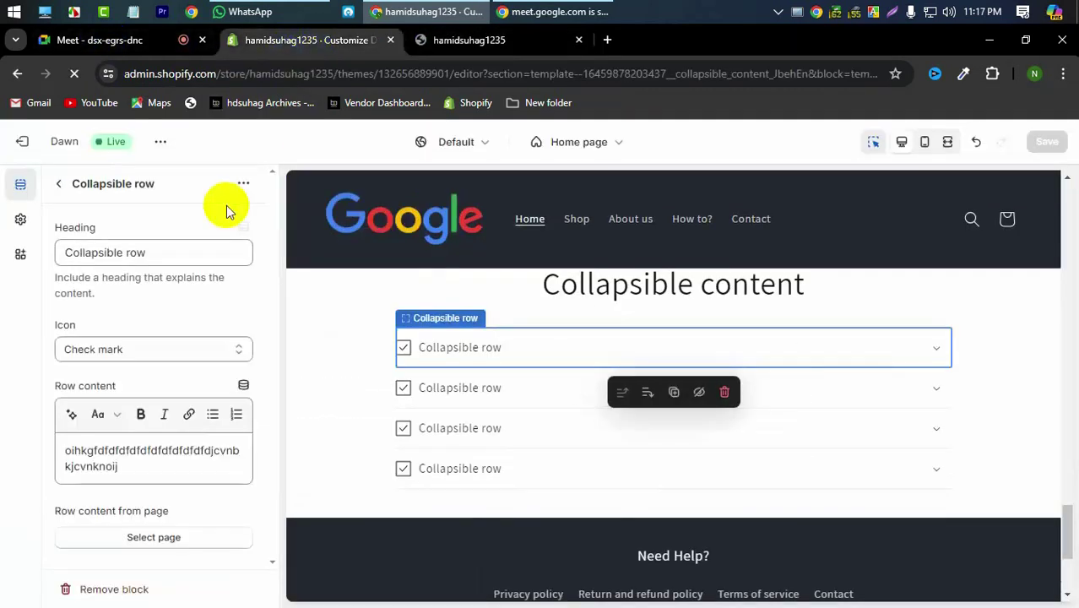
{"action": "left_click", "coordinate": [61, 185]}
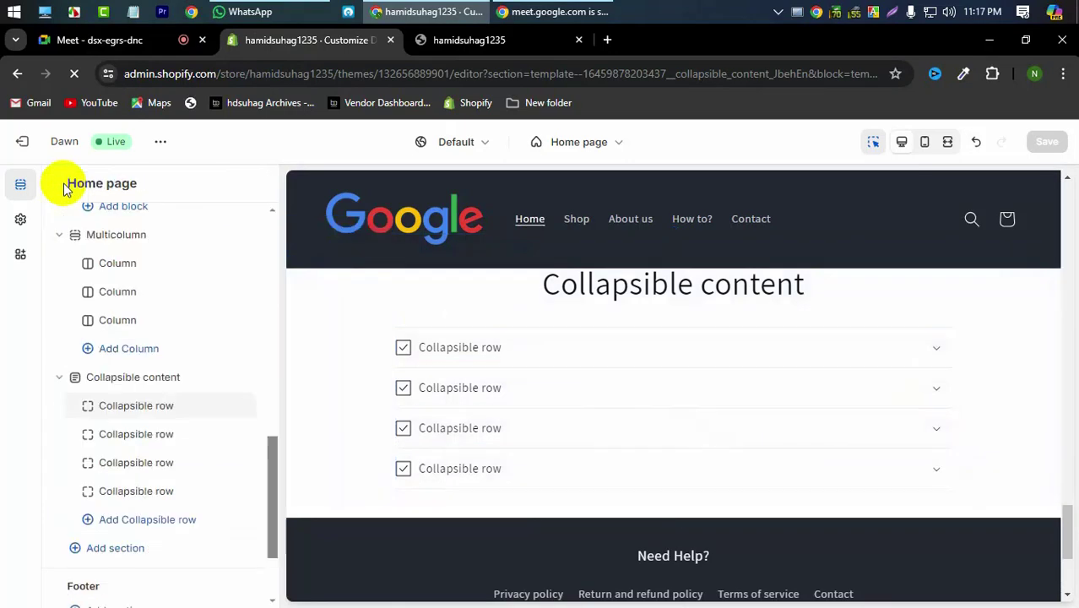
{"action": "left_click", "coordinate": [125, 549]}
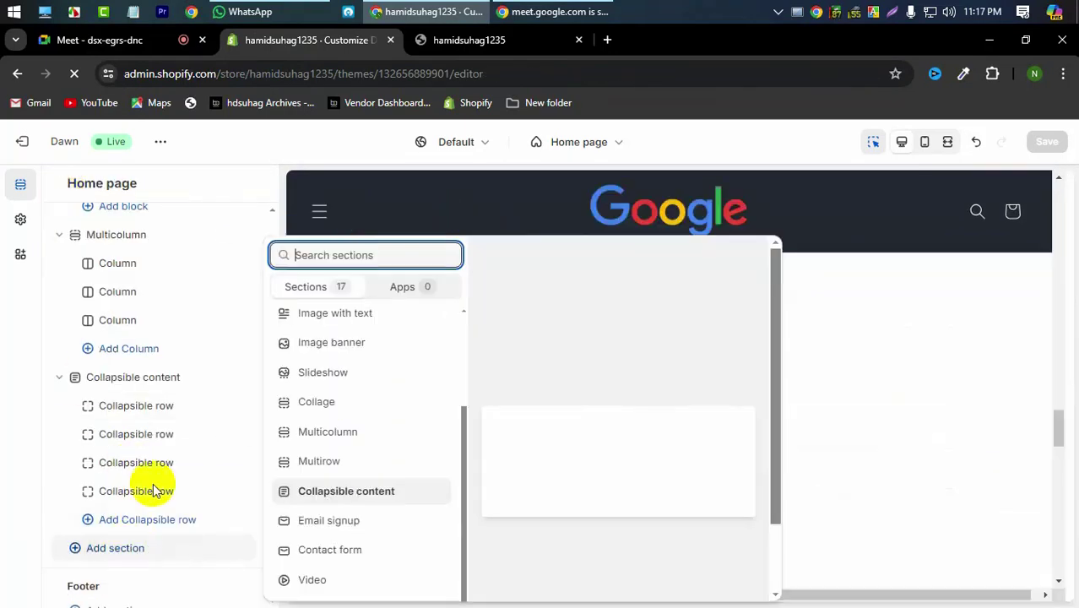
{"action": "scroll", "coordinate": [380, 418], "scroll_direction": "down", "scroll_amount": 2}
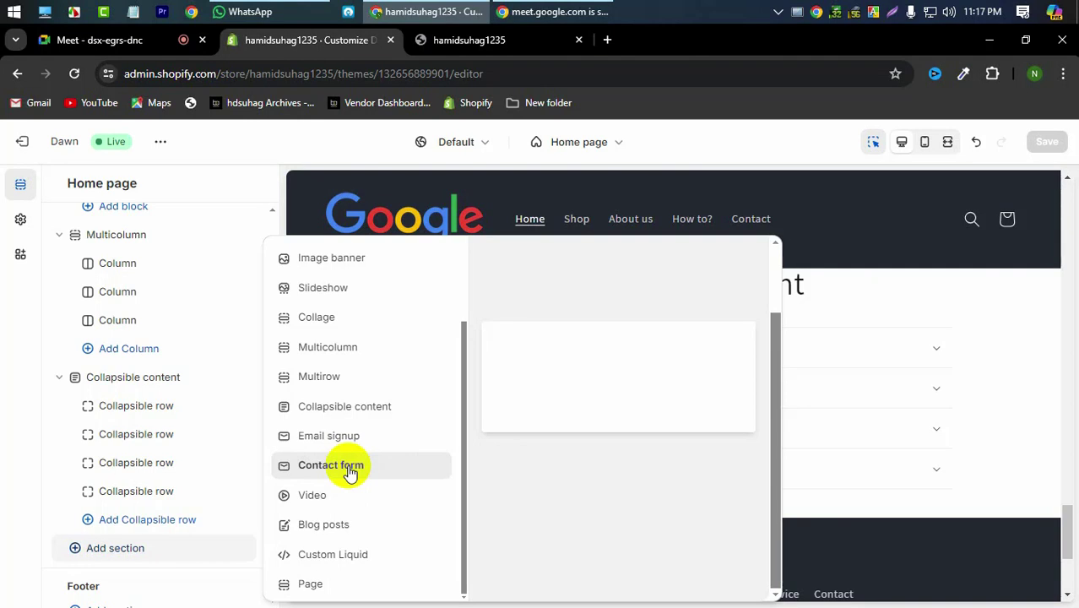
{"action": "left_click", "coordinate": [337, 526]}
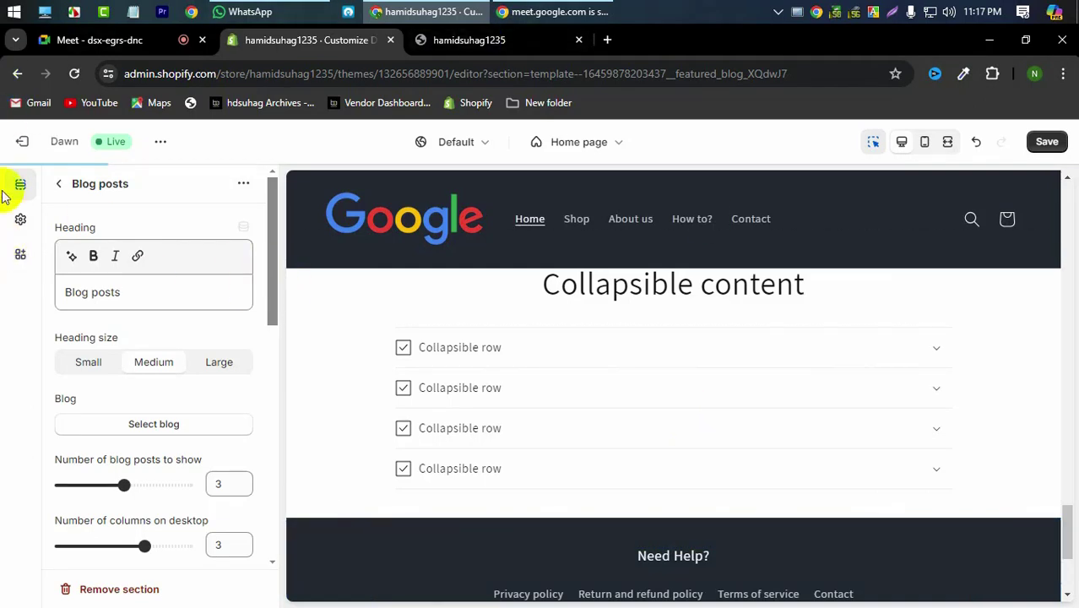
{"action": "left_click", "coordinate": [63, 187]}
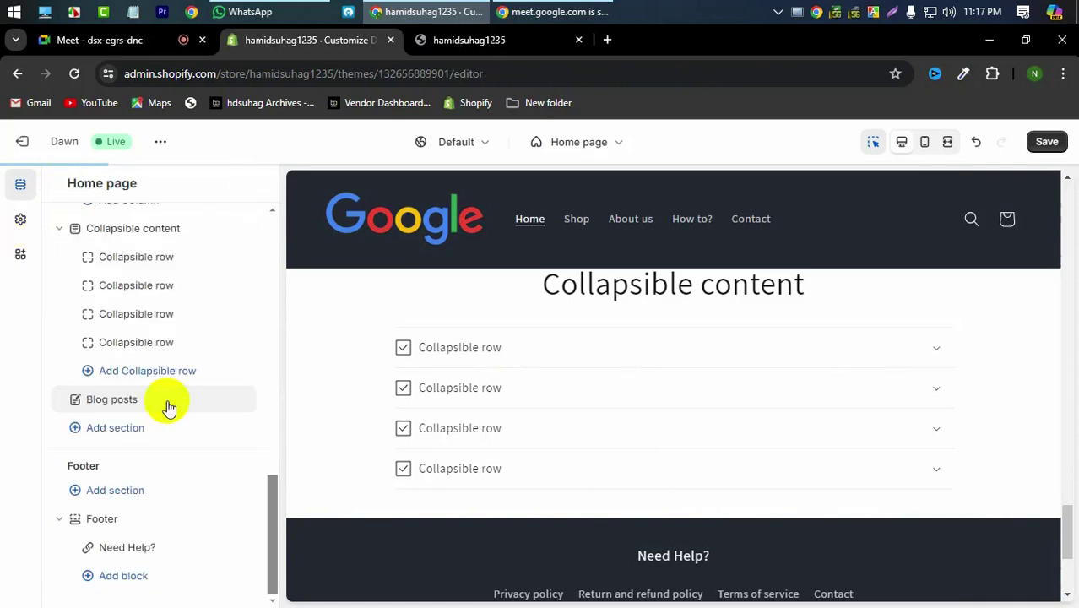
{"action": "left_click_drag", "start_coordinate": [166, 403], "coordinate": [49, 459]}
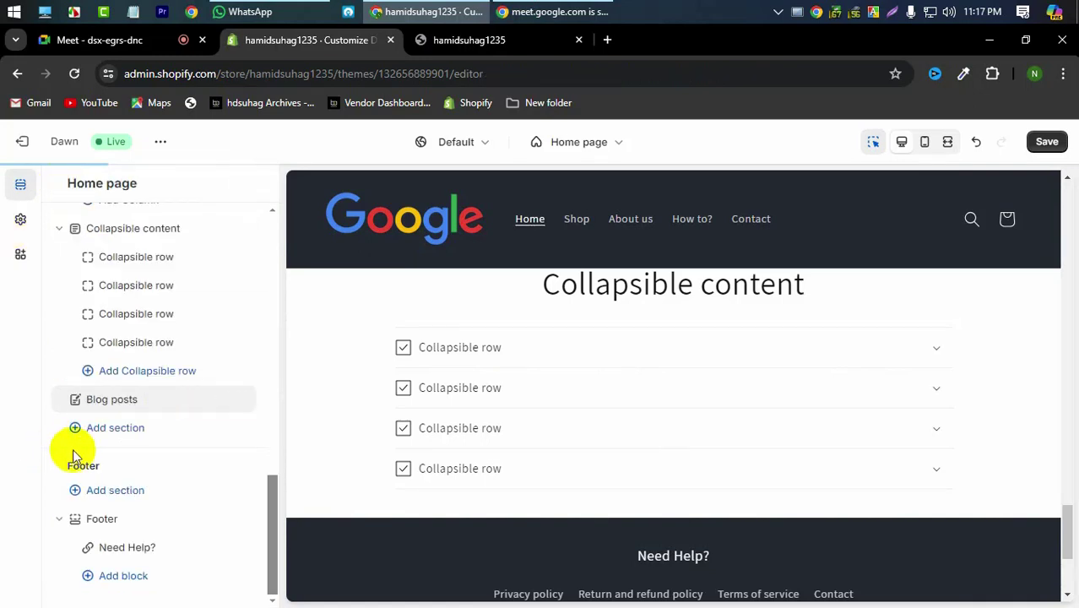
Add a Page section below the Blog posts section and look over its settings.
{"action": "left_click", "coordinate": [116, 431]}
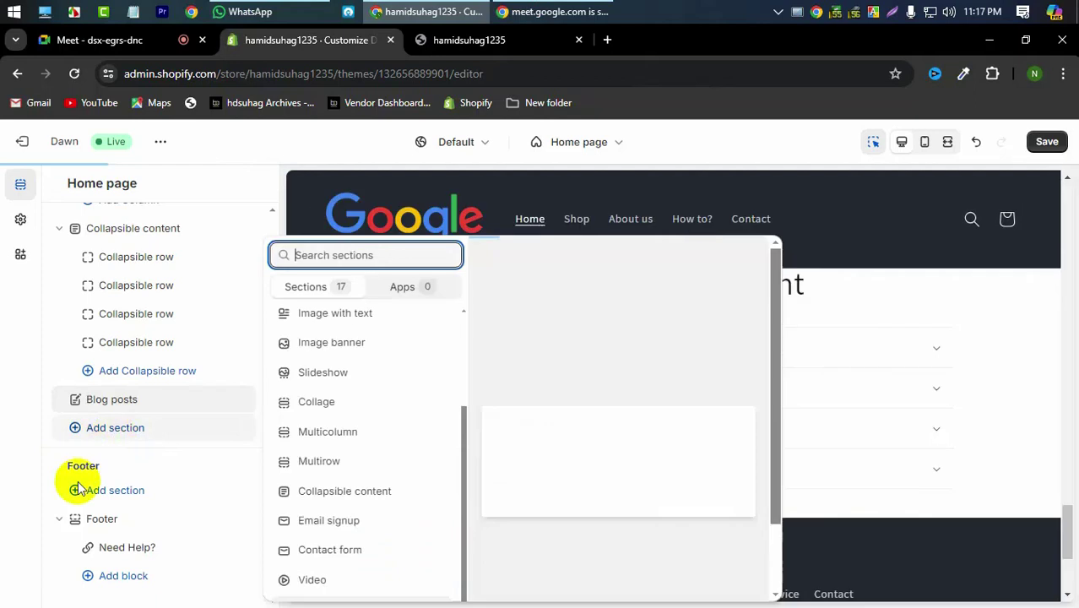
{"action": "scroll", "coordinate": [344, 456], "scroll_direction": "down", "scroll_amount": 1}
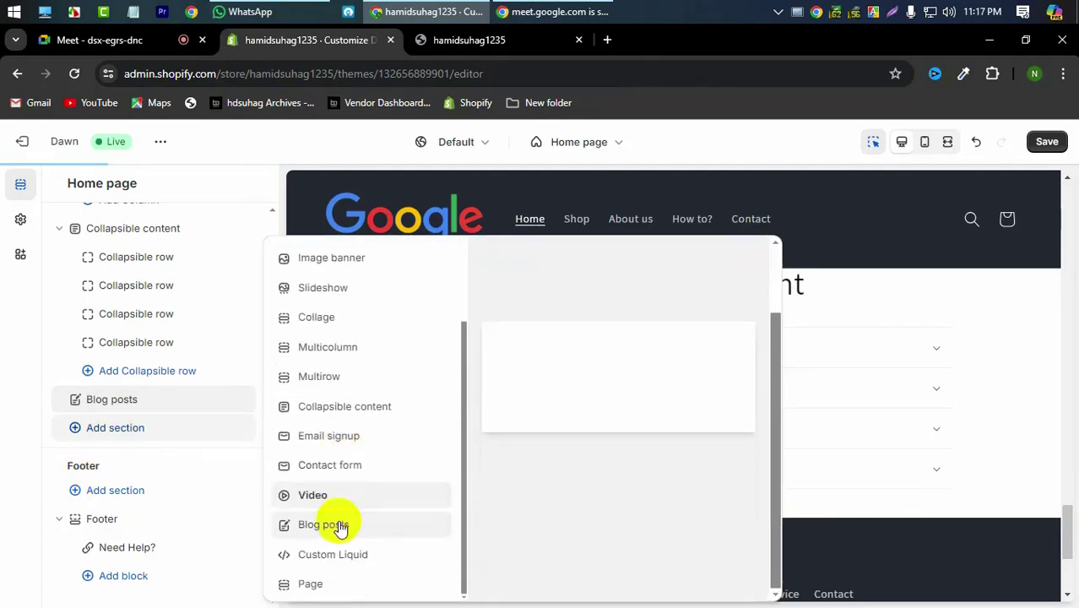
{"action": "left_click", "coordinate": [329, 585]}
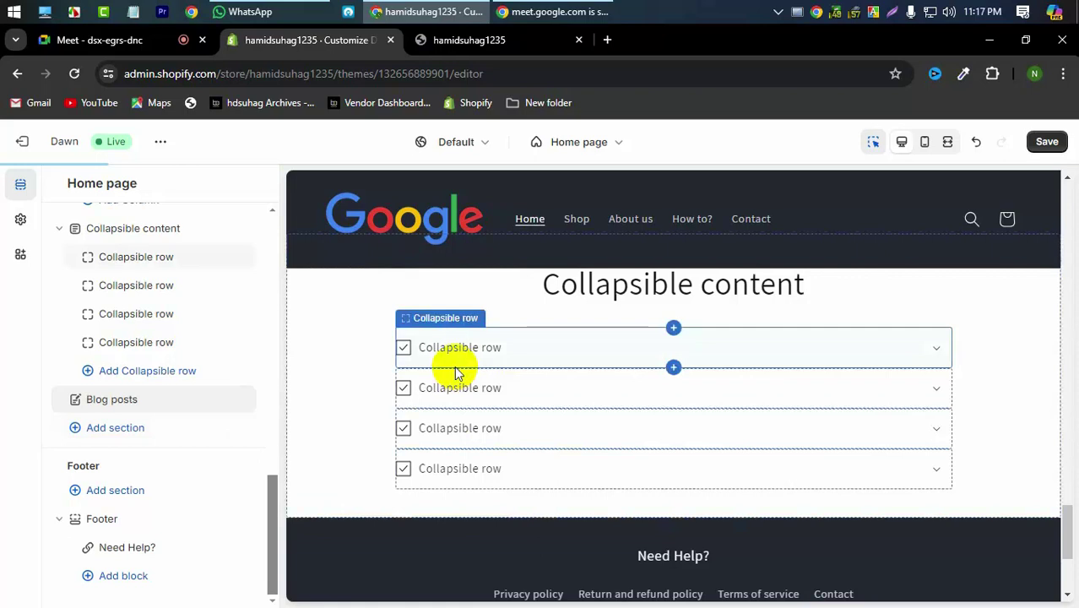
{"action": "scroll", "coordinate": [171, 383], "scroll_direction": "down", "scroll_amount": 2}
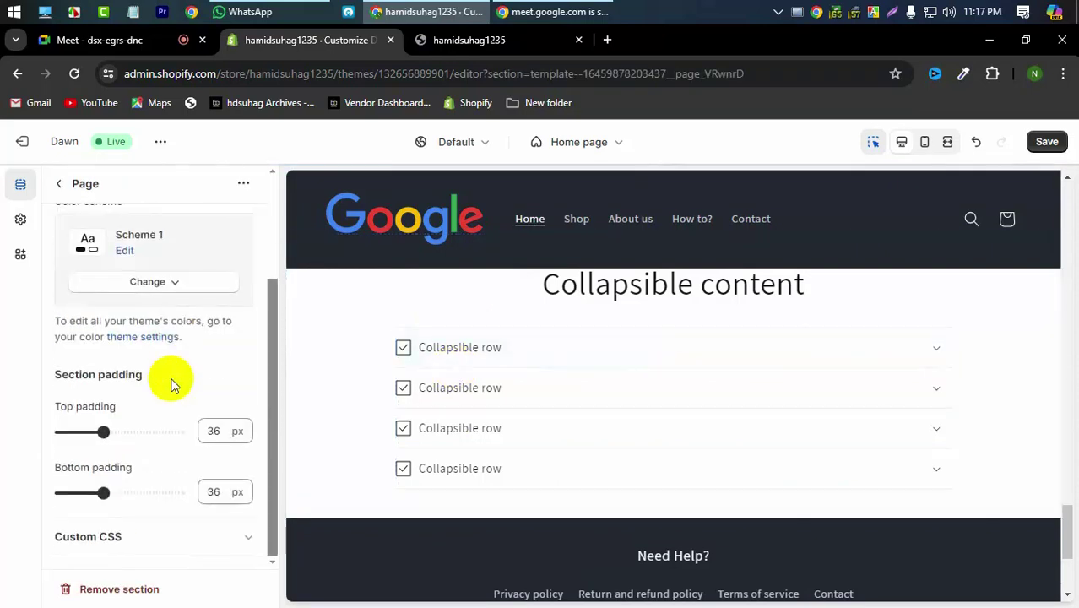
{"action": "scroll", "coordinate": [171, 383], "scroll_direction": "up", "scroll_amount": 2}
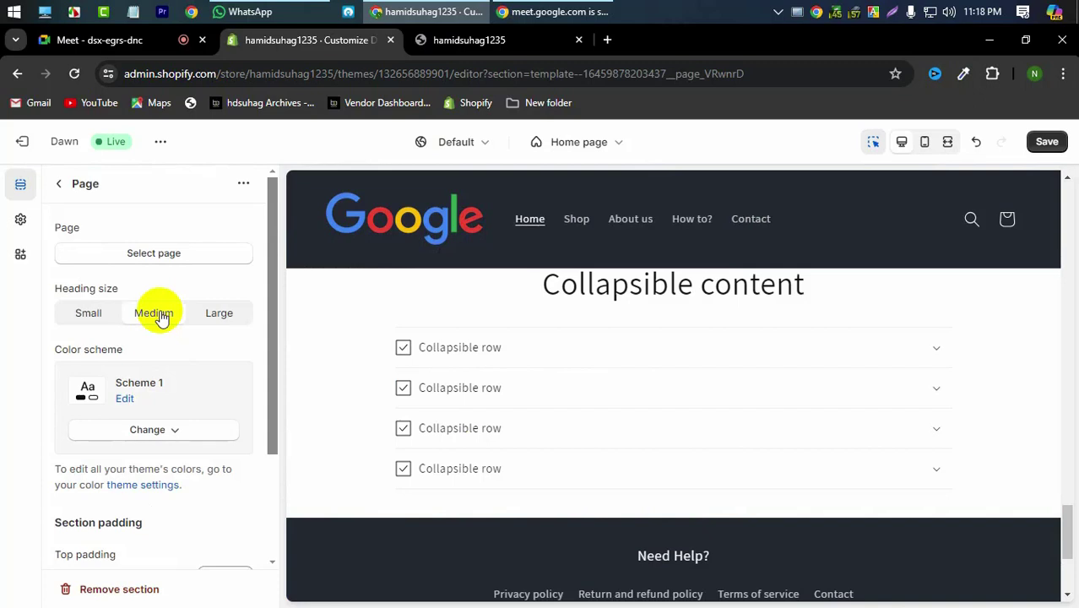
Assign the "How to?" page to the Page section and save the theme.
{"action": "left_click", "coordinate": [160, 255]}
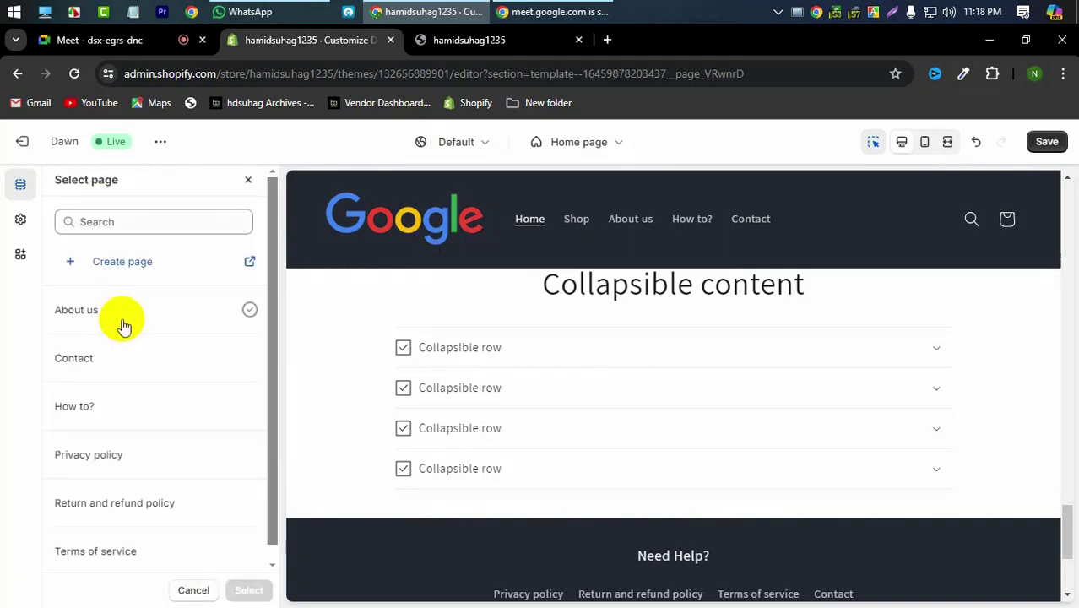
{"action": "left_click", "coordinate": [105, 403]}
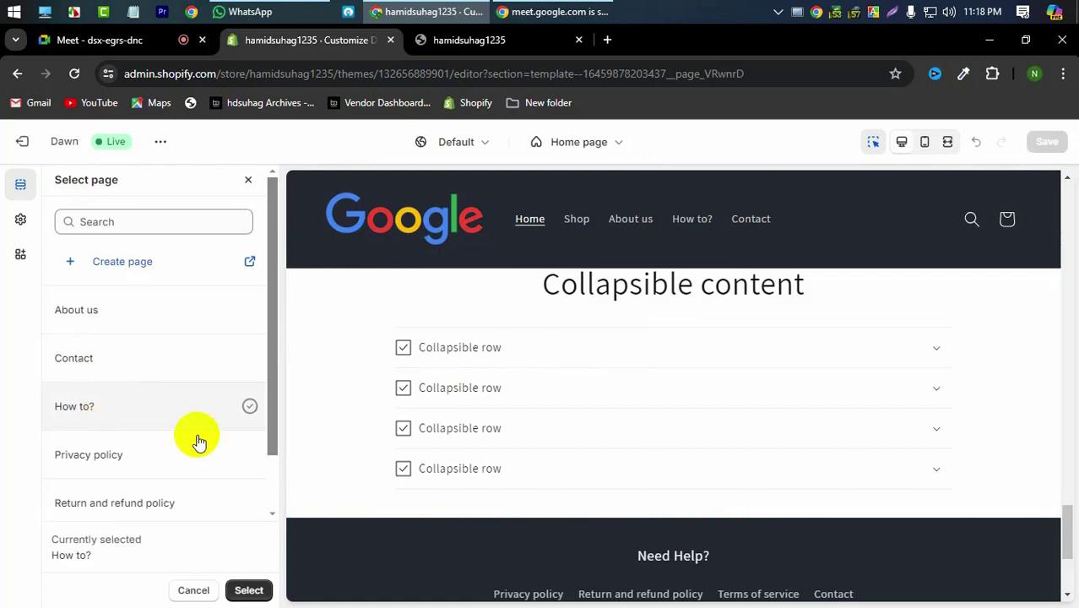
{"action": "left_click", "coordinate": [250, 589]}
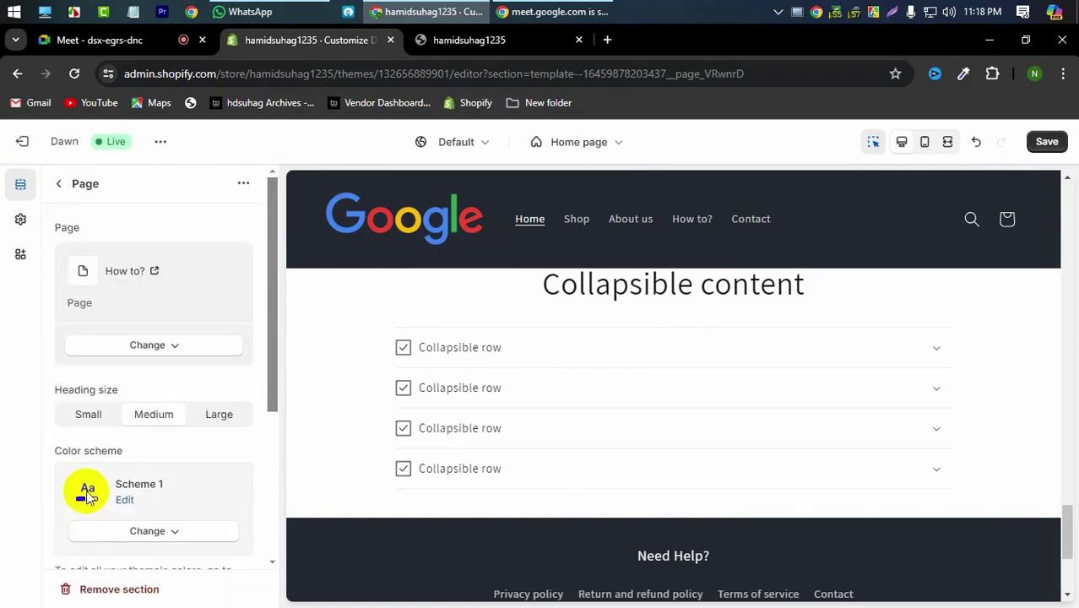
{"action": "scroll", "coordinate": [632, 451], "scroll_direction": "down", "scroll_amount": 2}
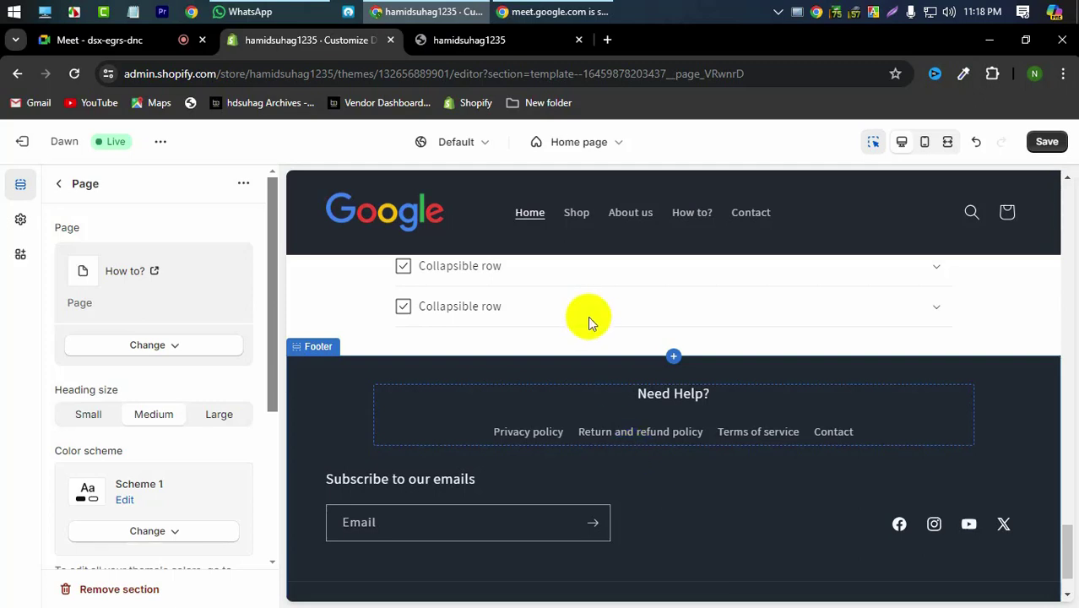
{"action": "left_click", "coordinate": [1047, 141]}
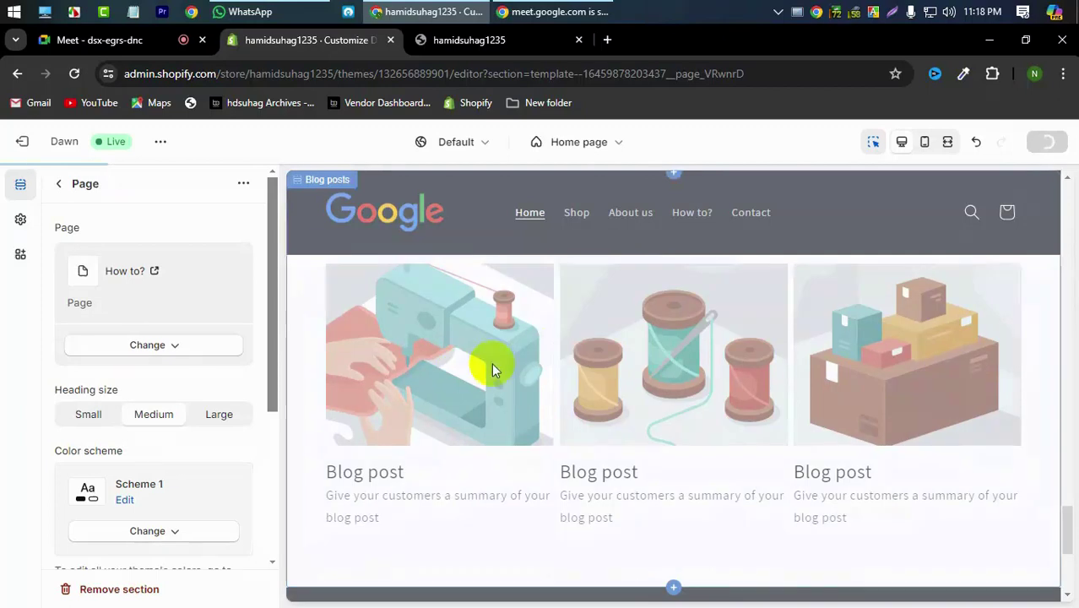
Look over the Blog posts section and the area down to the footer in the editor's home page preview.
{"action": "scroll", "coordinate": [458, 371], "scroll_direction": "down", "scroll_amount": 3}
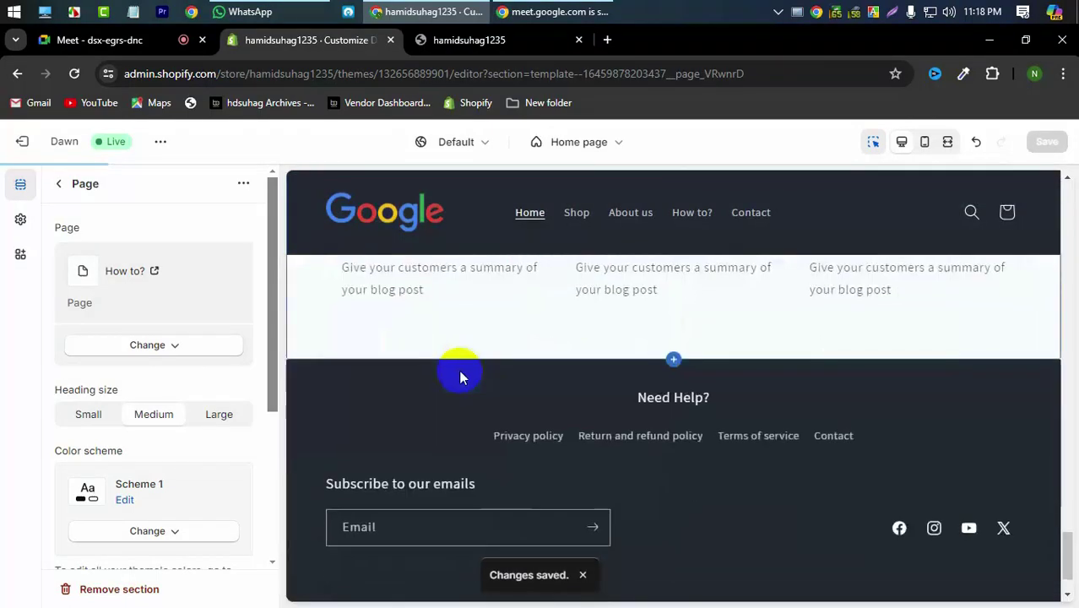
{"action": "scroll", "coordinate": [460, 376], "scroll_direction": "up", "scroll_amount": 3}
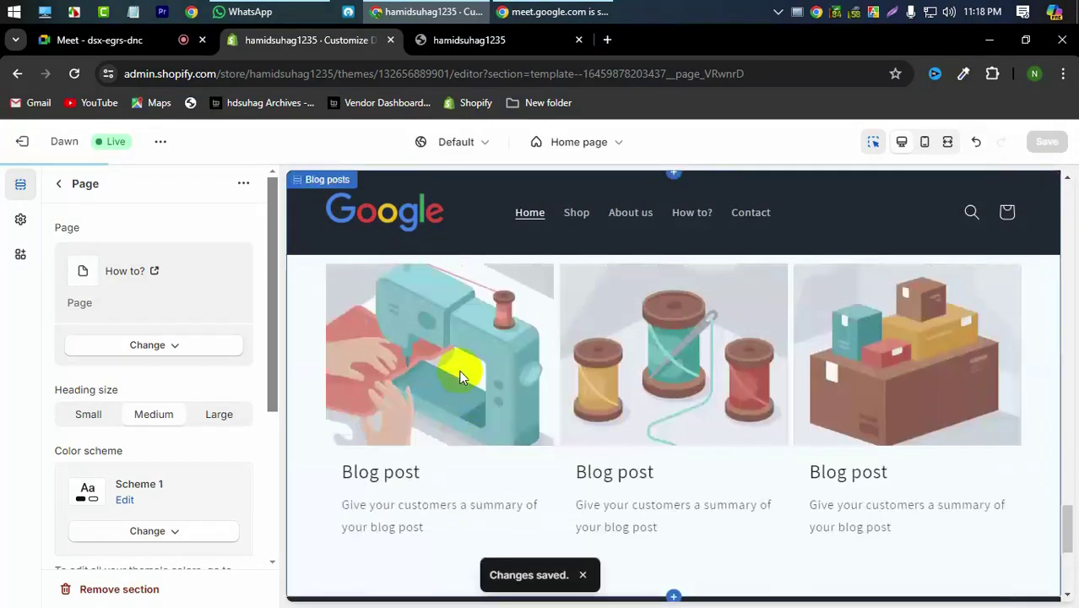
{"action": "scroll", "coordinate": [460, 376], "scroll_direction": "up", "scroll_amount": 1}
{"action": "scroll", "coordinate": [460, 376], "scroll_direction": "down", "scroll_amount": 2}
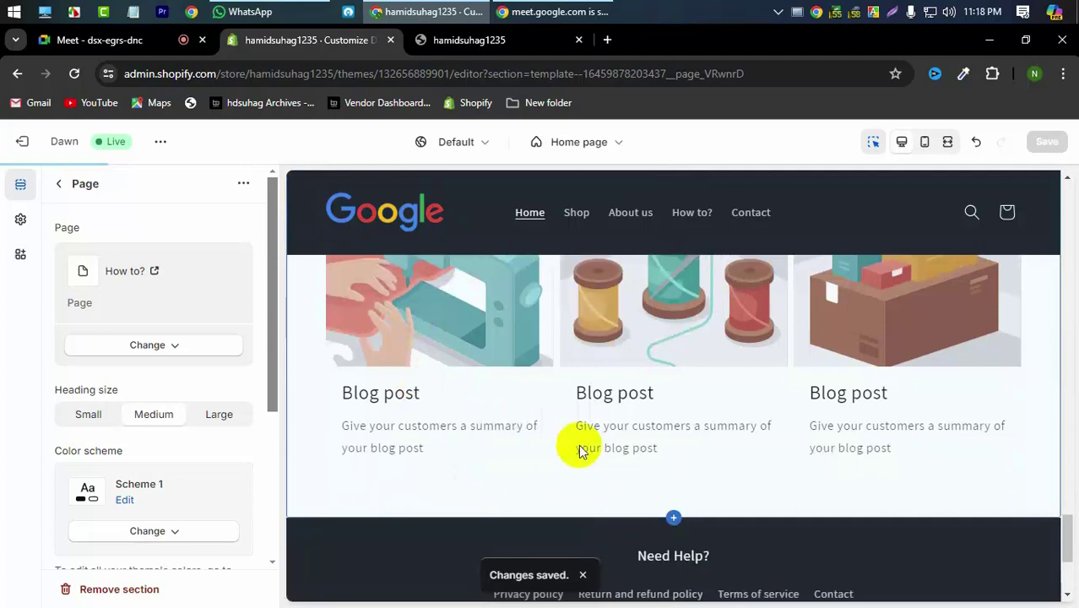
{"action": "scroll", "coordinate": [918, 433], "scroll_direction": "up", "scroll_amount": 5}
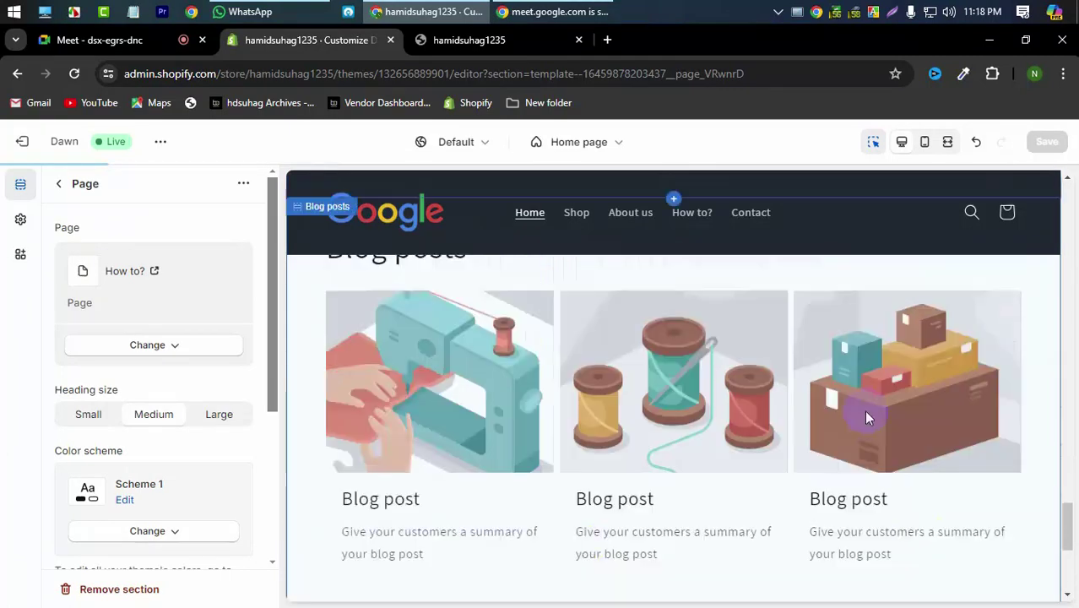
{"action": "scroll", "coordinate": [429, 493], "scroll_direction": "down", "scroll_amount": 2}
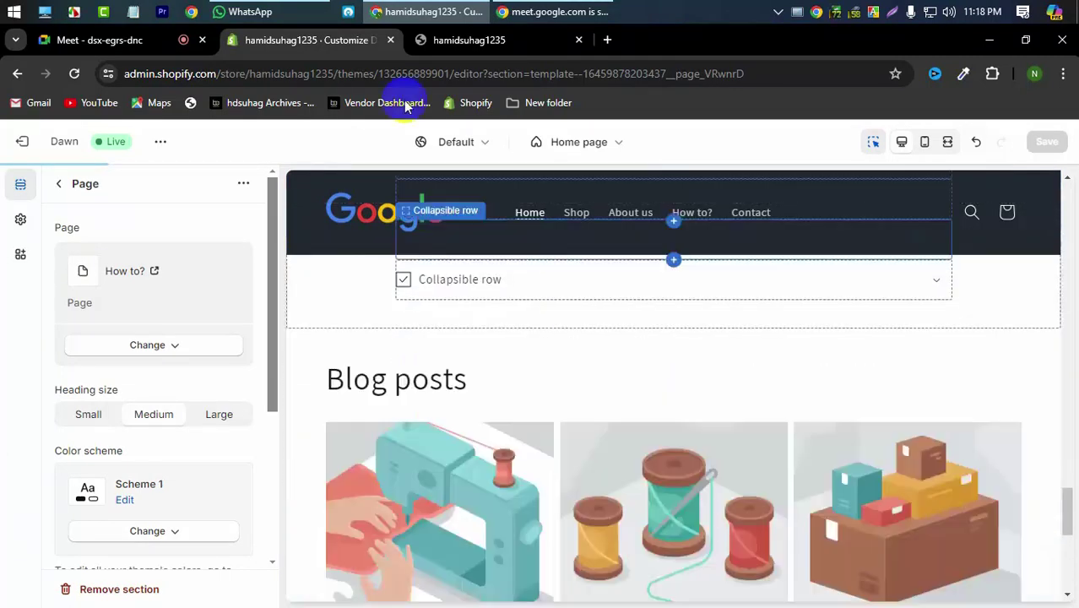
{"action": "scroll", "coordinate": [569, 464], "scroll_direction": "down", "scroll_amount": 4}
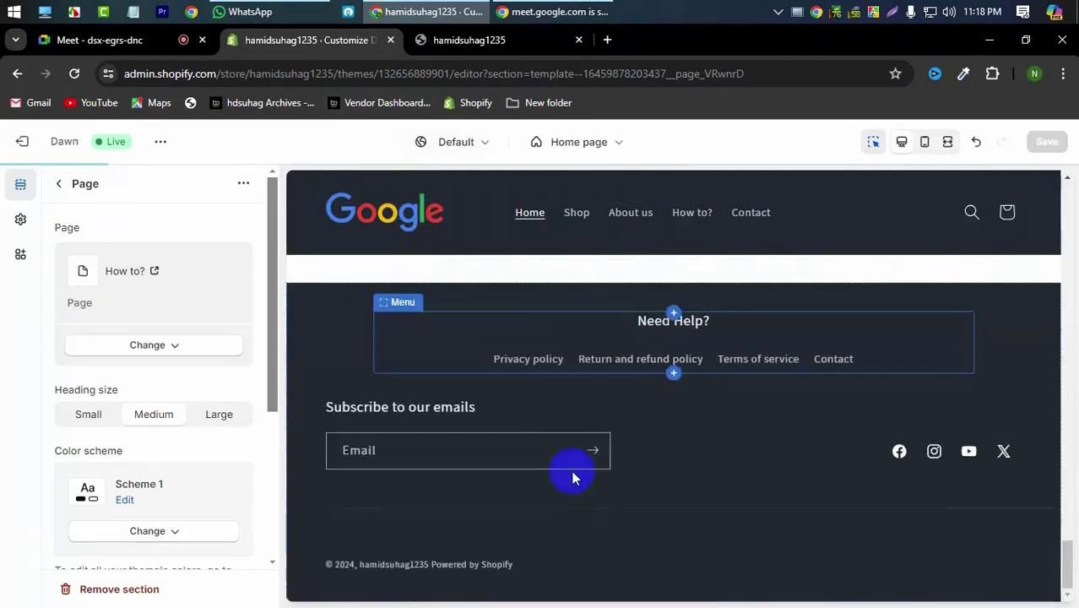
Reload the live storefront and check the Blog posts and "How to?" page sections near the end of the home page.
{"action": "left_click", "coordinate": [469, 42]}
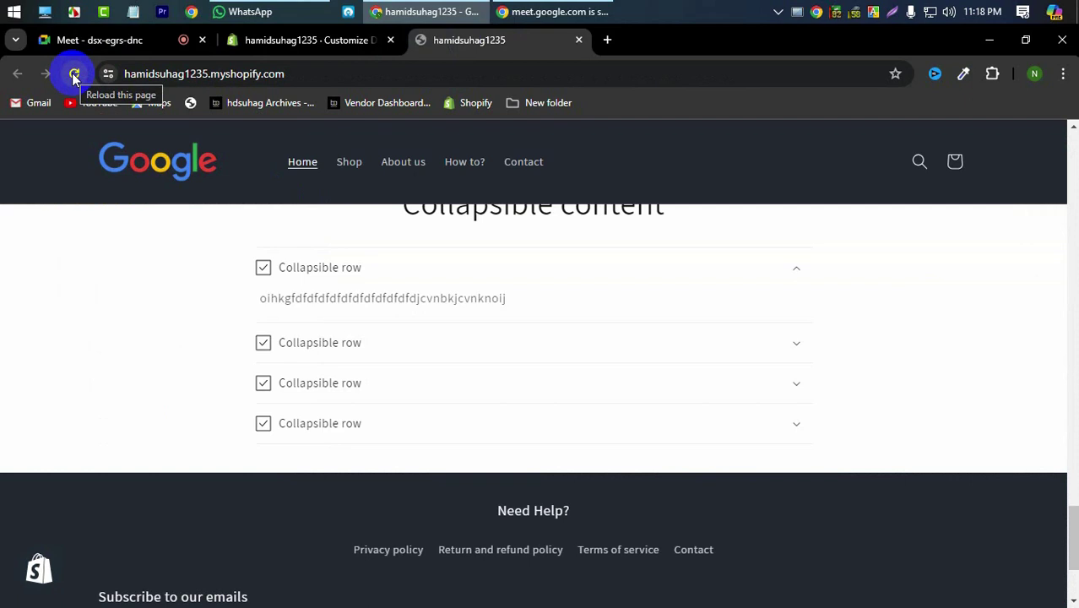
{"action": "left_click", "coordinate": [74, 74]}
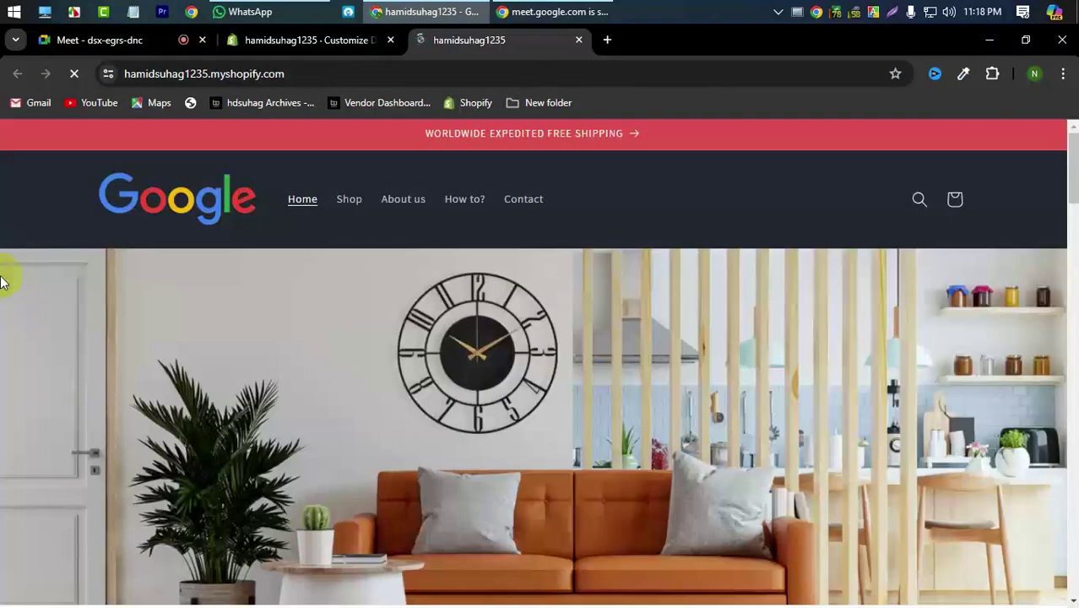
{"action": "scroll", "coordinate": [3, 281], "scroll_direction": "down", "scroll_amount": 20}
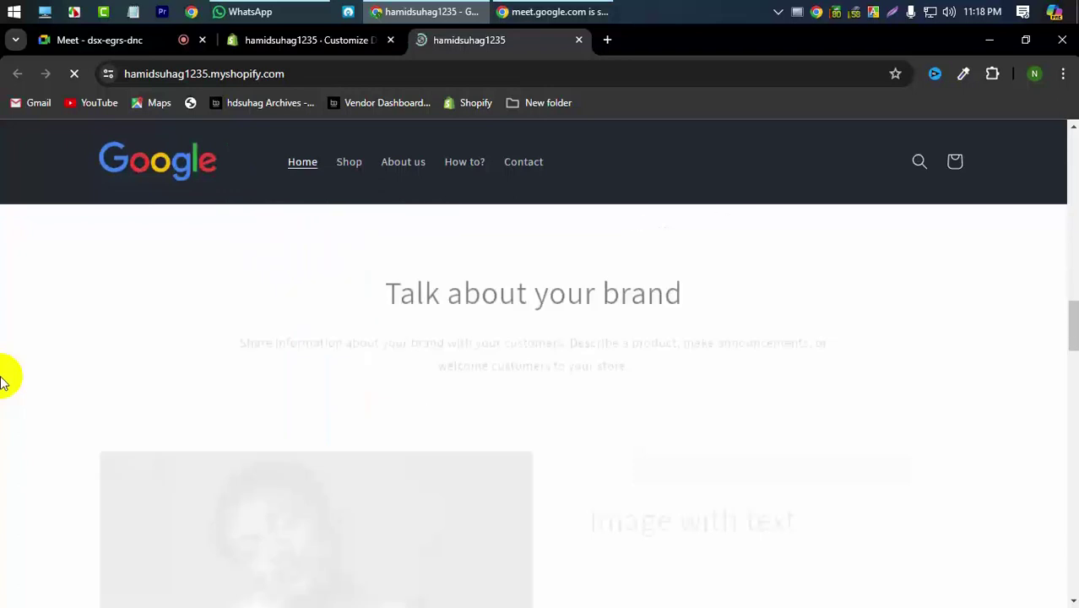
{"action": "scroll", "coordinate": [3, 380], "scroll_direction": "down", "scroll_amount": 20}
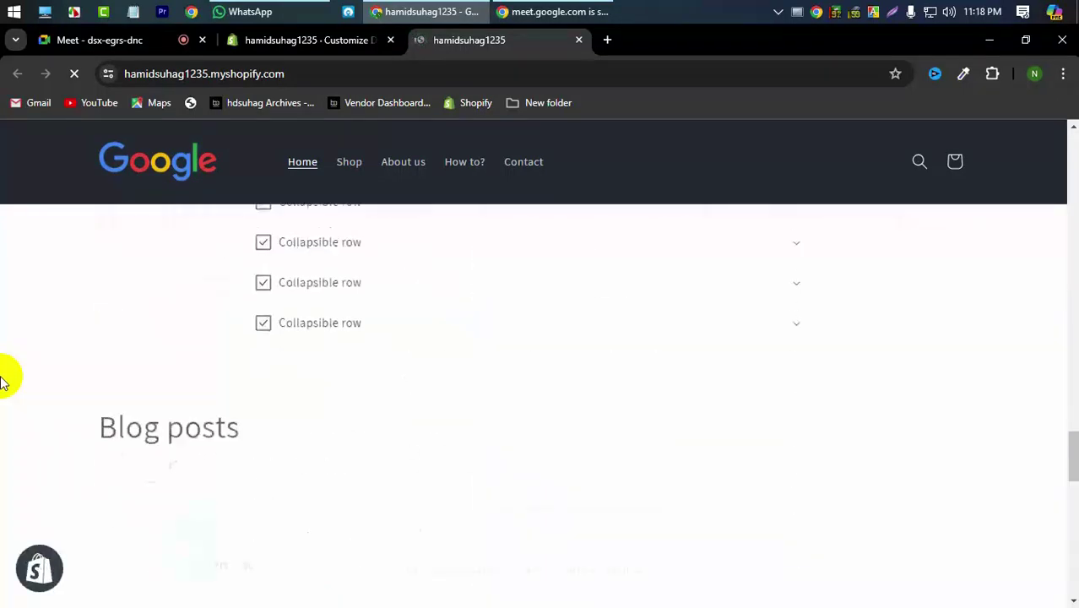
{"action": "scroll", "coordinate": [2, 380], "scroll_direction": "down", "scroll_amount": 15}
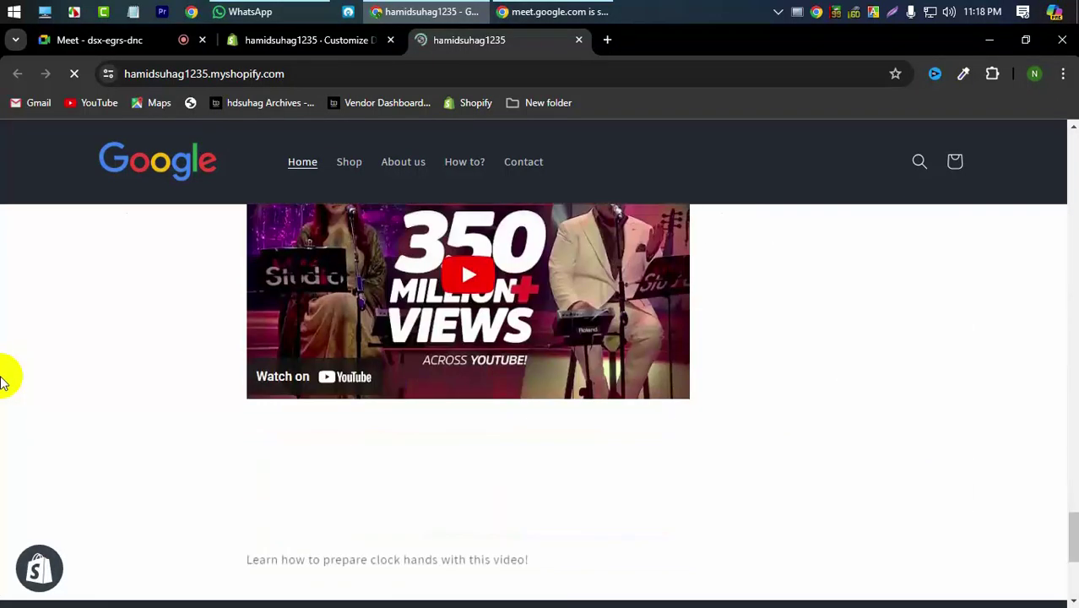
{"action": "scroll", "coordinate": [131, 342], "scroll_direction": "up", "scroll_amount": 3}
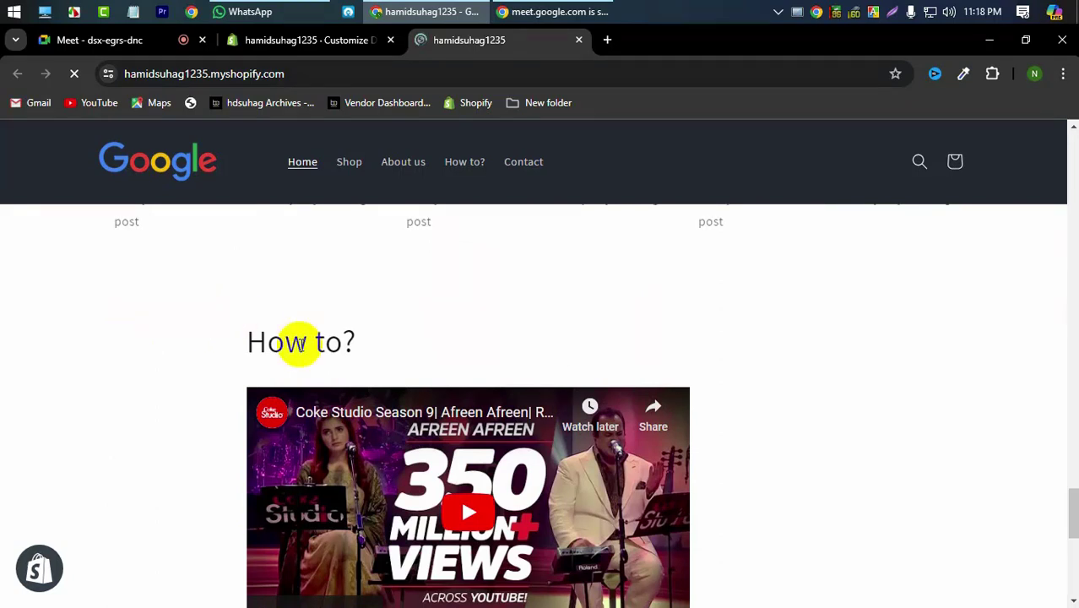
{"action": "scroll", "coordinate": [604, 368], "scroll_direction": "down", "scroll_amount": 3}
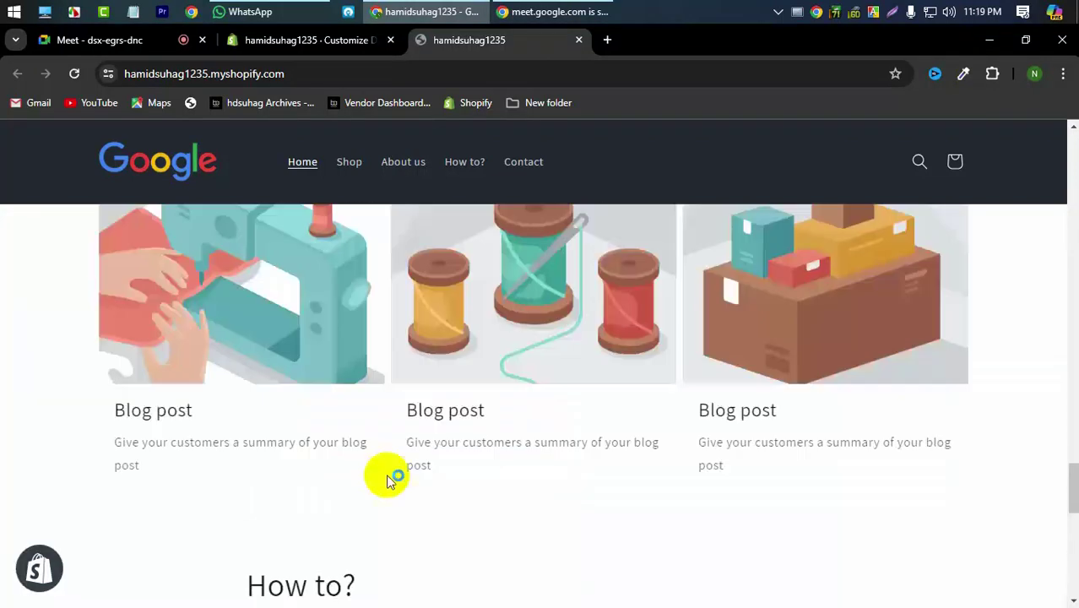
Back in the theme editor, add a Custom Liquid section below the Page section and look over its settings.
{"action": "left_click", "coordinate": [282, 40]}
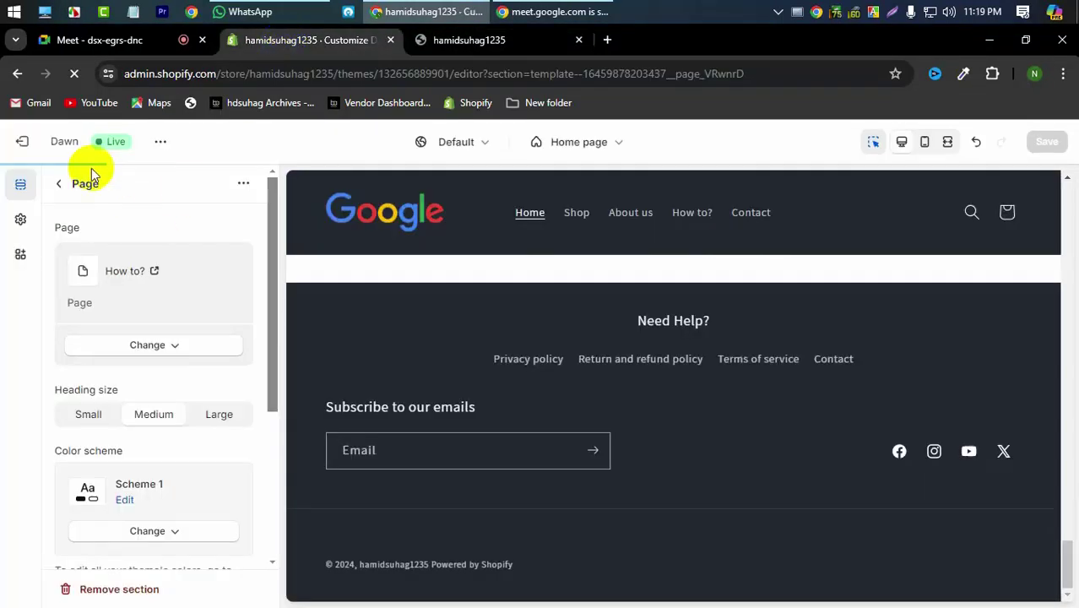
{"action": "left_click", "coordinate": [59, 184]}
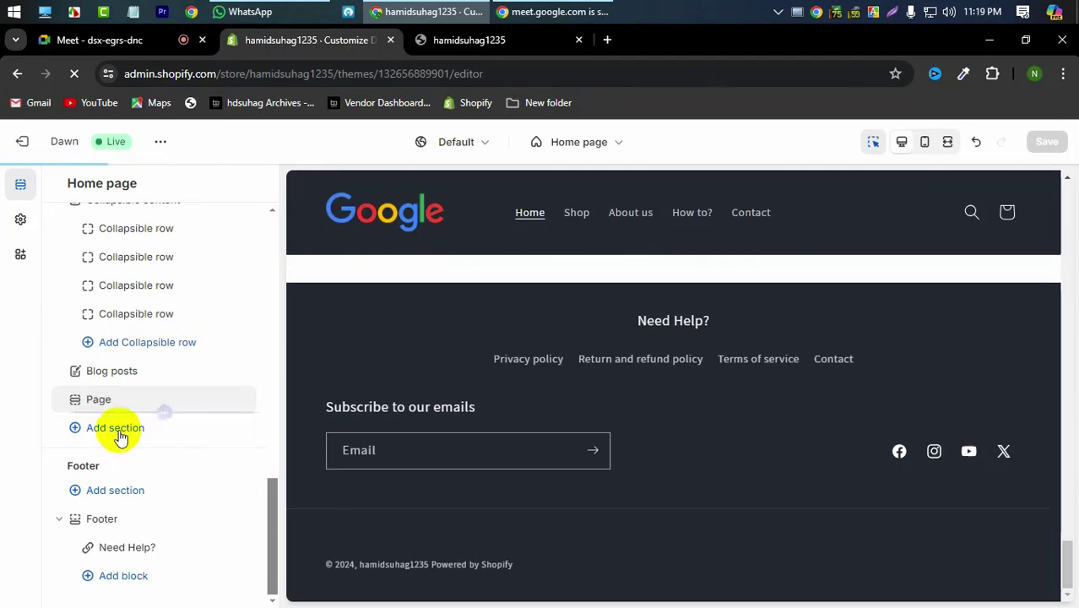
{"action": "left_click", "coordinate": [120, 432]}
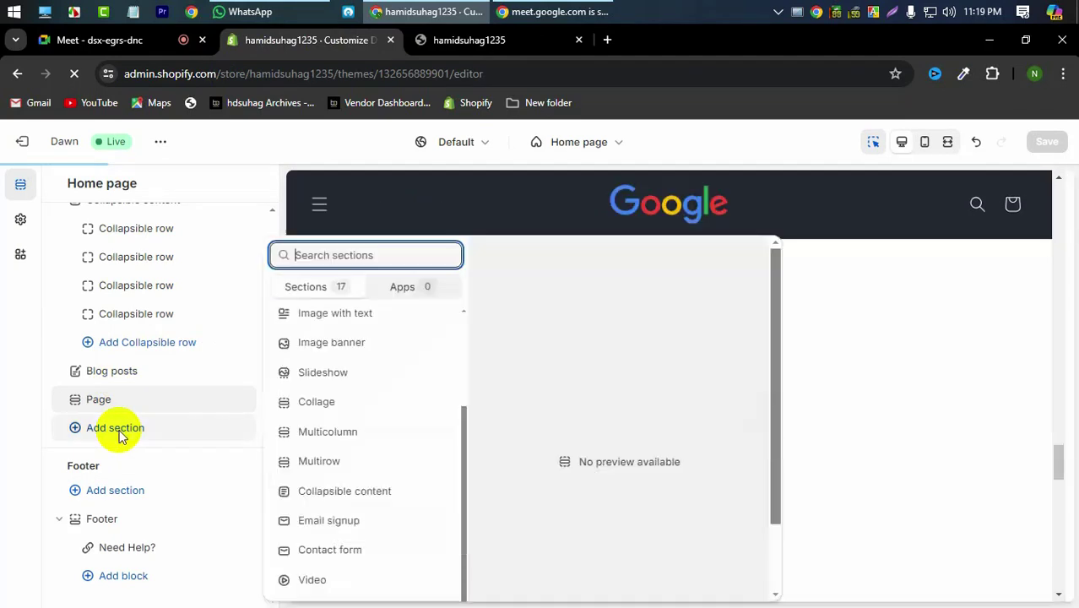
{"action": "scroll", "coordinate": [311, 433], "scroll_direction": "down", "scroll_amount": 2}
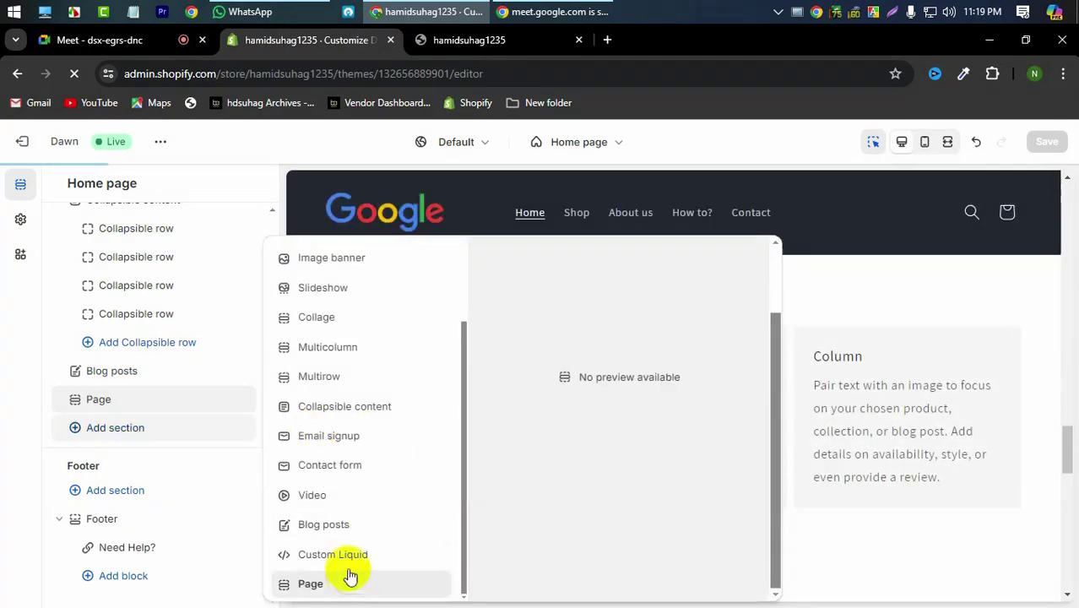
{"action": "left_click", "coordinate": [189, 528]}
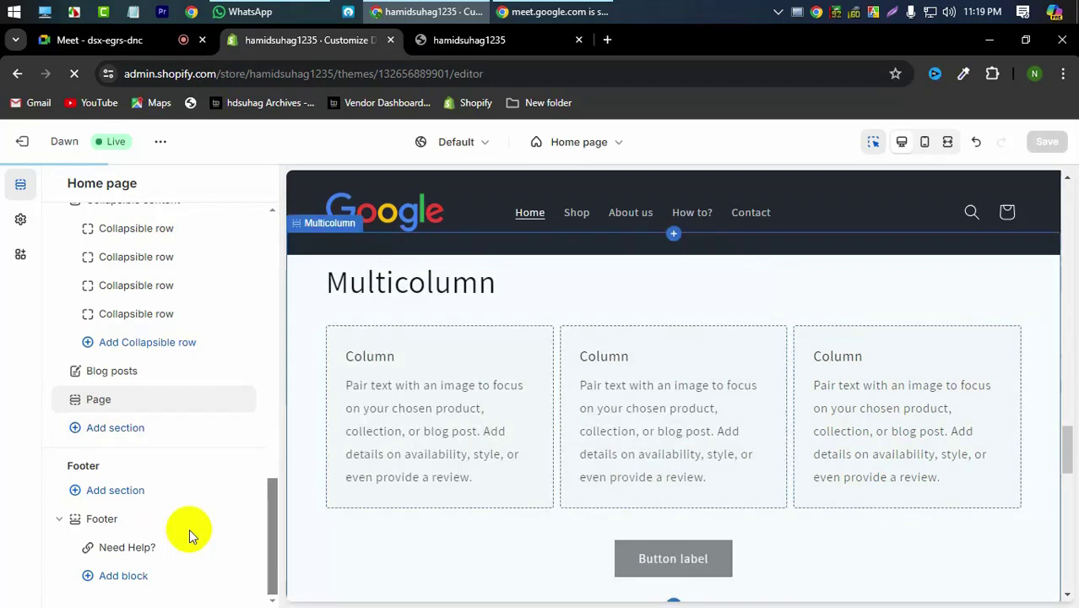
{"action": "mouse_move", "coordinate": [191, 530]}
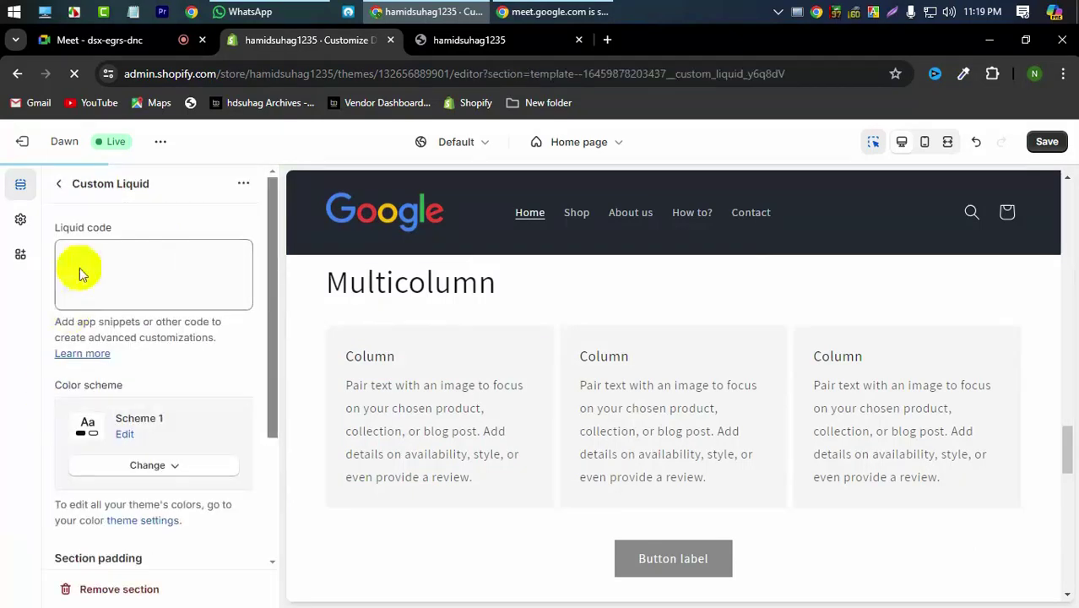
{"action": "left_click", "coordinate": [112, 259]}
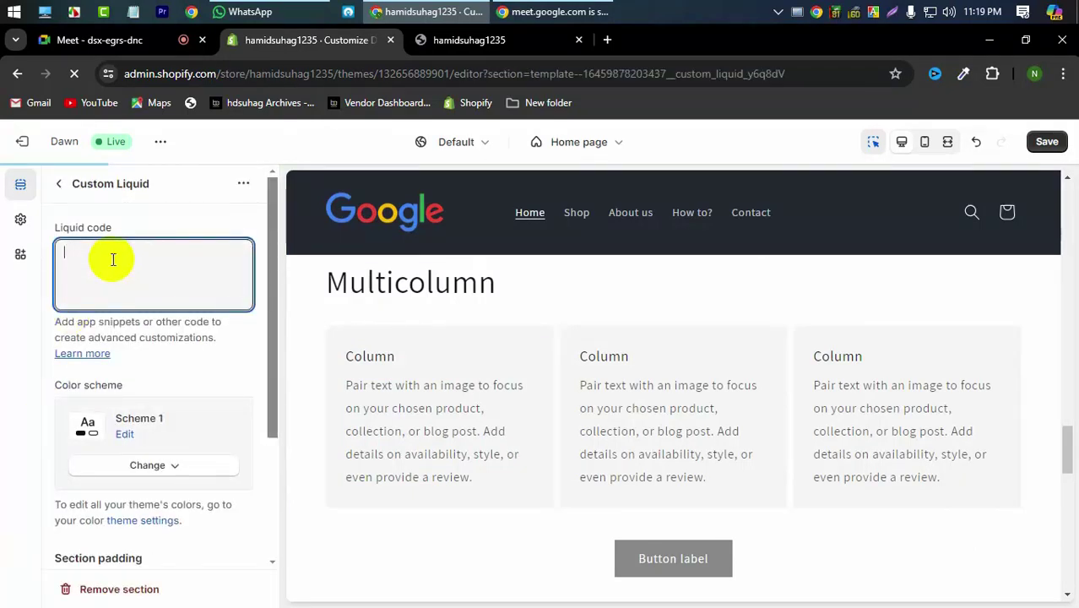
{"action": "scroll", "coordinate": [113, 259], "scroll_direction": "down", "scroll_amount": 3}
{"action": "scroll", "coordinate": [139, 359], "scroll_direction": "up", "scroll_amount": 1}
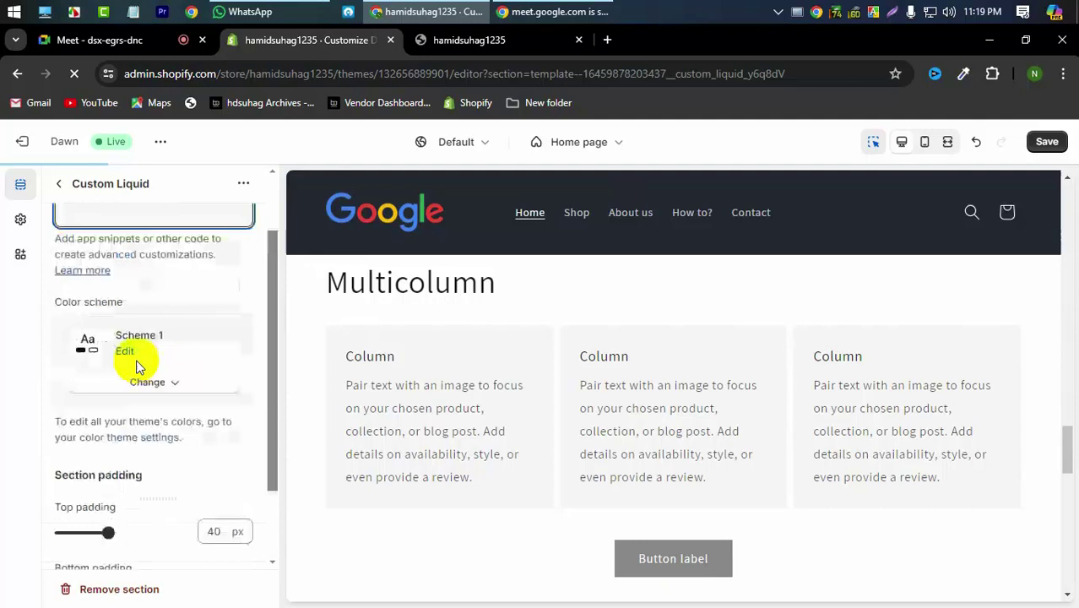
{"action": "scroll", "coordinate": [138, 363], "scroll_direction": "up", "scroll_amount": 1}
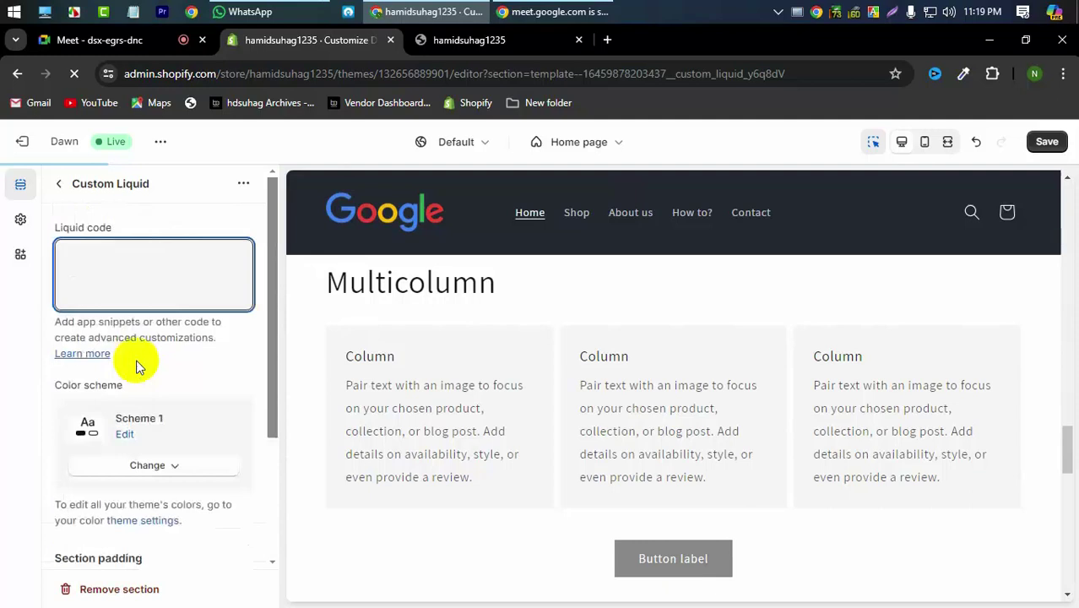
{"action": "left_click", "coordinate": [61, 184]}
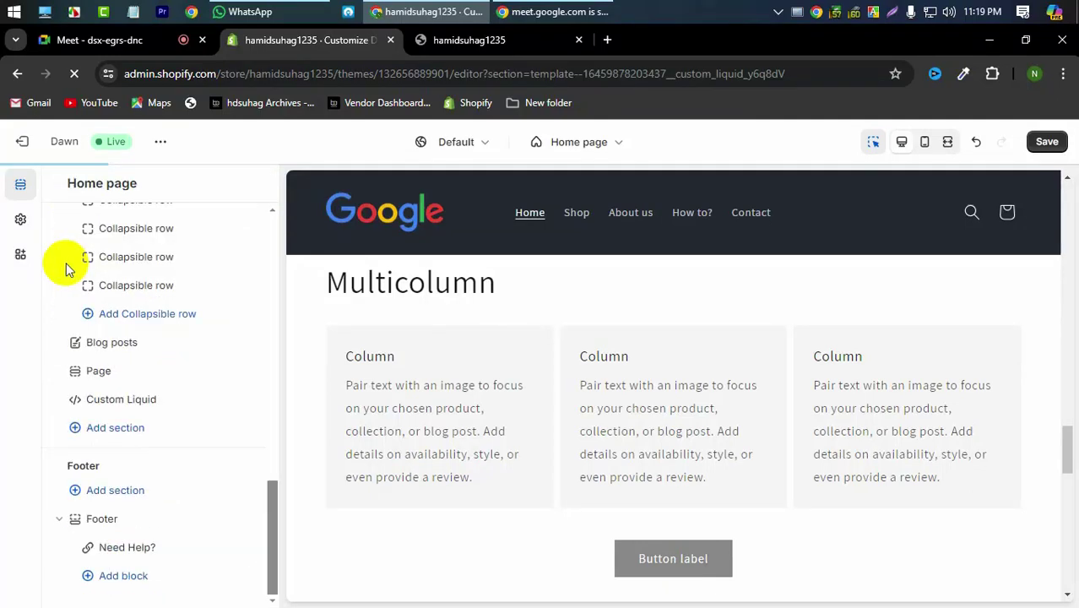